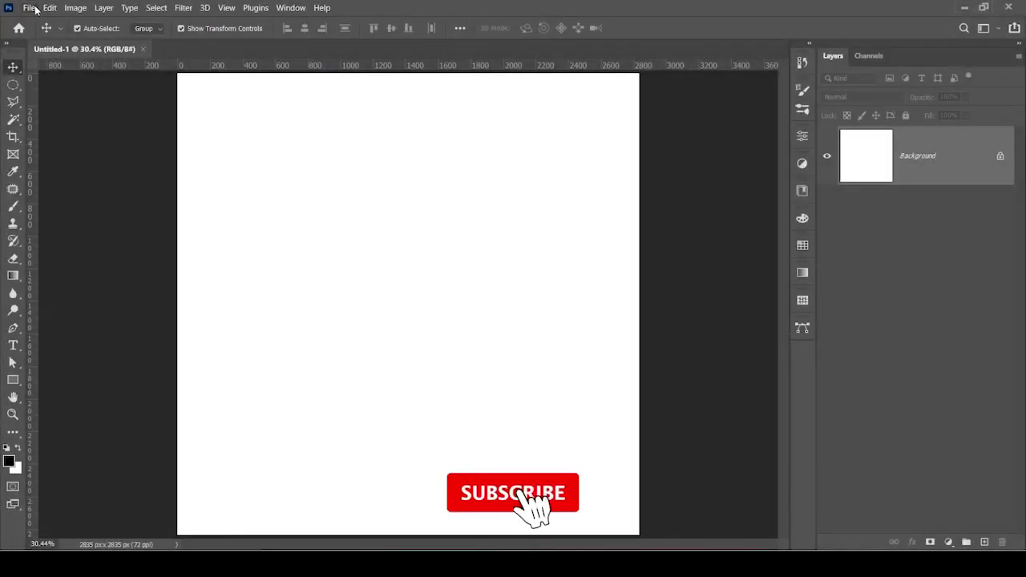
# - Place the linked photo background-tuong-da-den onto the blank canvas
pyautogui.click(28, 8)
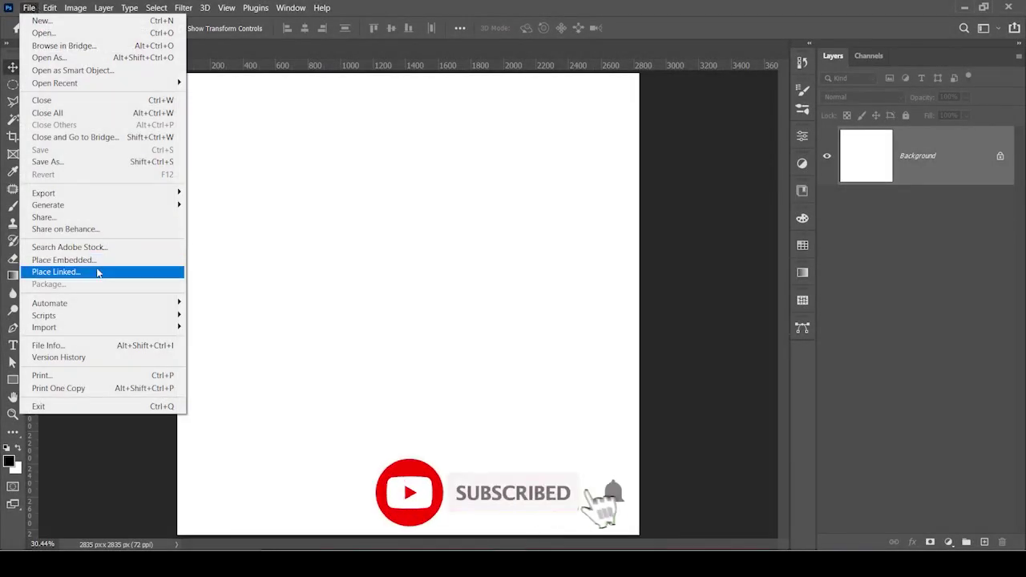
pyautogui.click(96, 274)
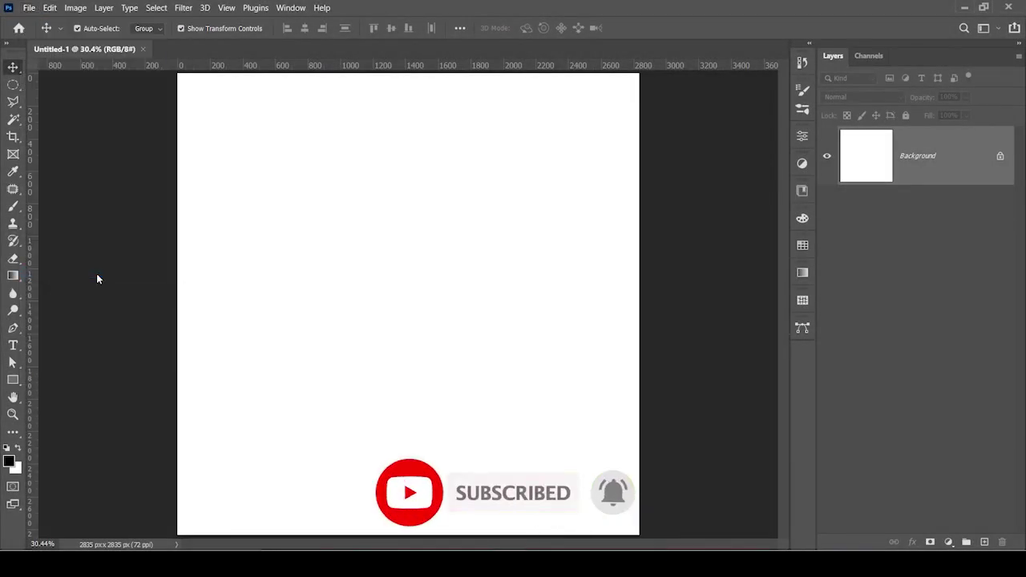
pyautogui.doubleClick(765, 108)
# - Scale the concrete backdrop to span the canvas below a top white strip, and commit it
pyautogui.moveTo(433, 291); pyautogui.dragTo(637, 74)
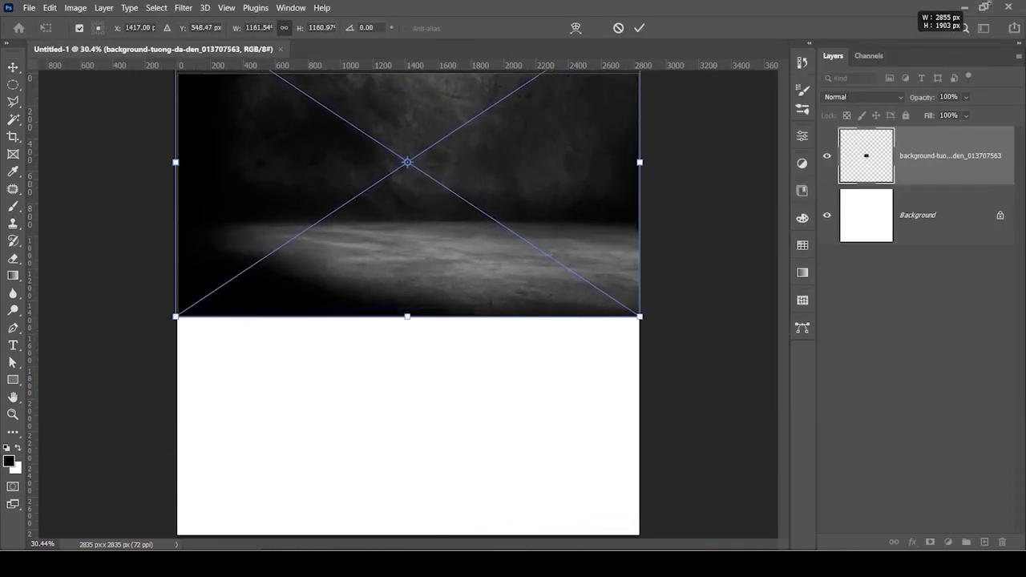
pyautogui.moveTo(181, 316); pyautogui.dragTo(2, 430)
pyautogui.moveTo(288, 361)
pyautogui.mouseDown()
pyautogui.moveTo(321, 385)
pyautogui.moveTo(363, 462)
pyautogui.moveTo(383, 474)
pyautogui.mouseUp()
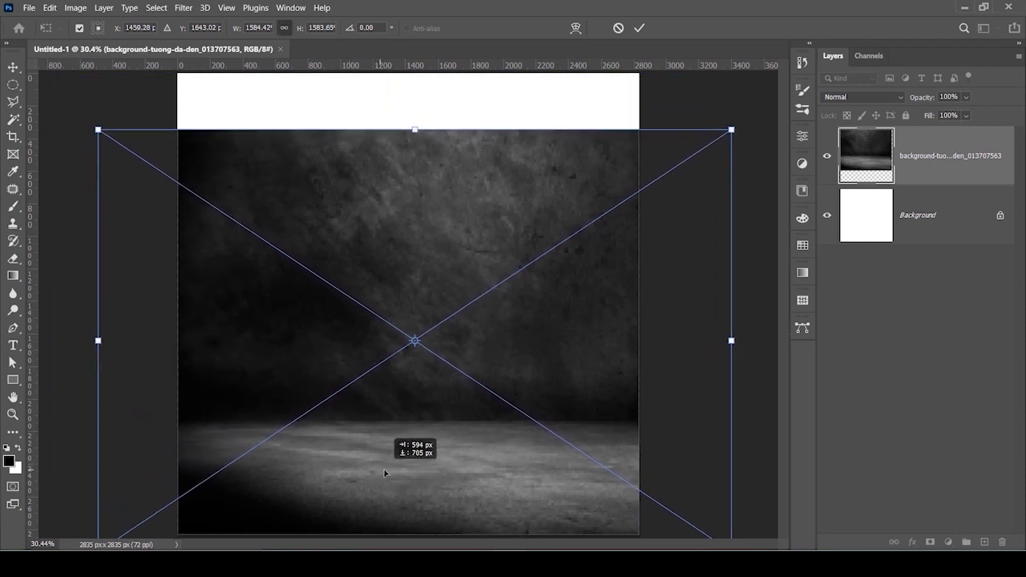
pyautogui.scroll(-1, 439, 395)
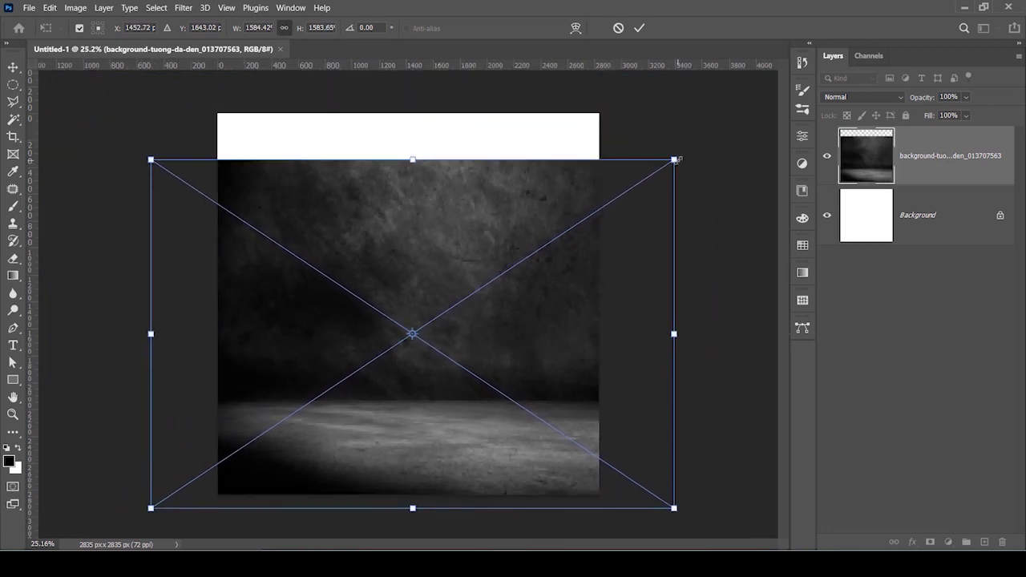
pyautogui.moveTo(676, 159); pyautogui.dragTo(613, 201)
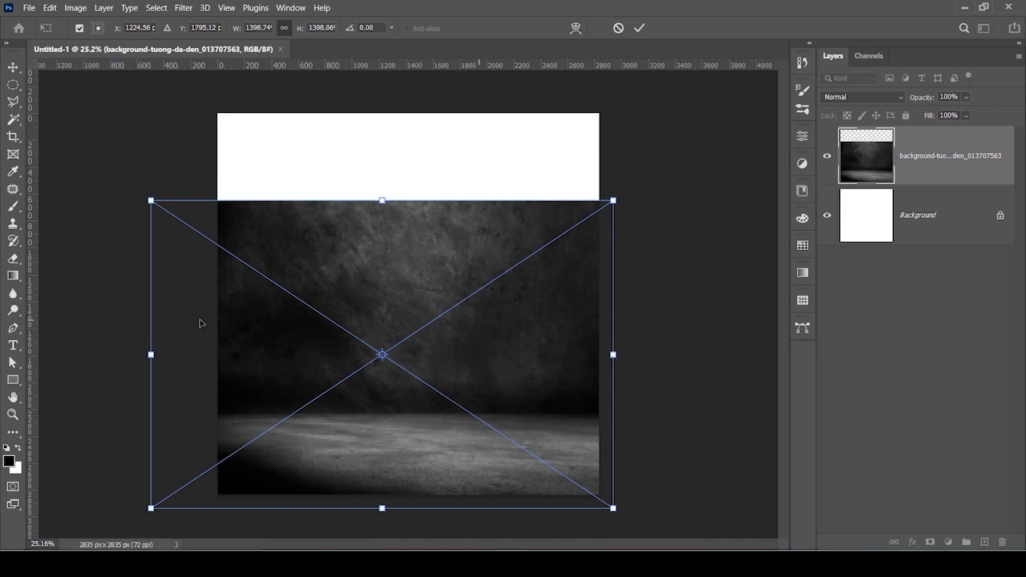
pyautogui.moveTo(151, 199); pyautogui.dragTo(197, 232)
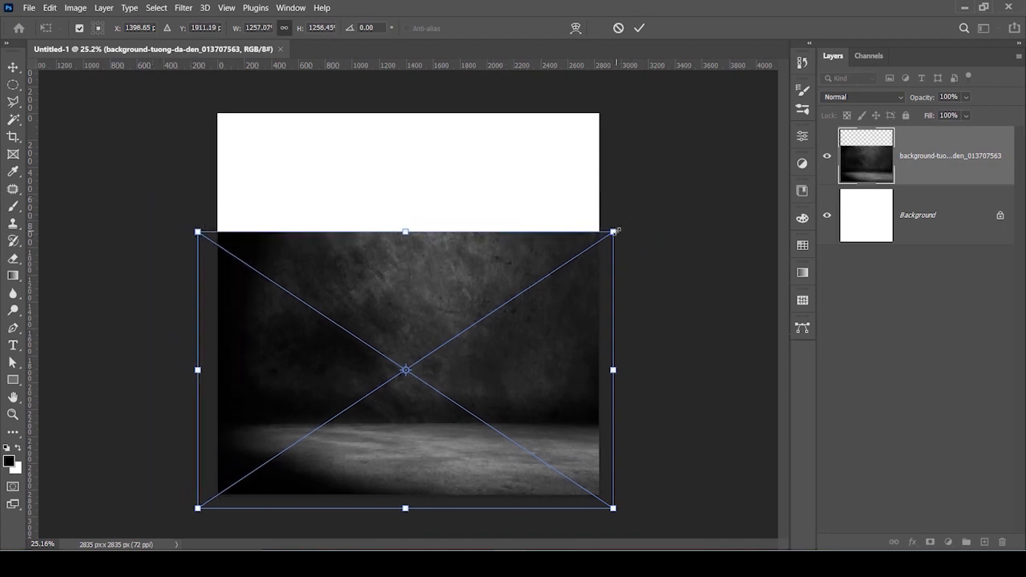
pyautogui.moveTo(616, 231); pyautogui.dragTo(678, 184)
pyautogui.moveTo(587, 334); pyautogui.dragTo(569, 333)
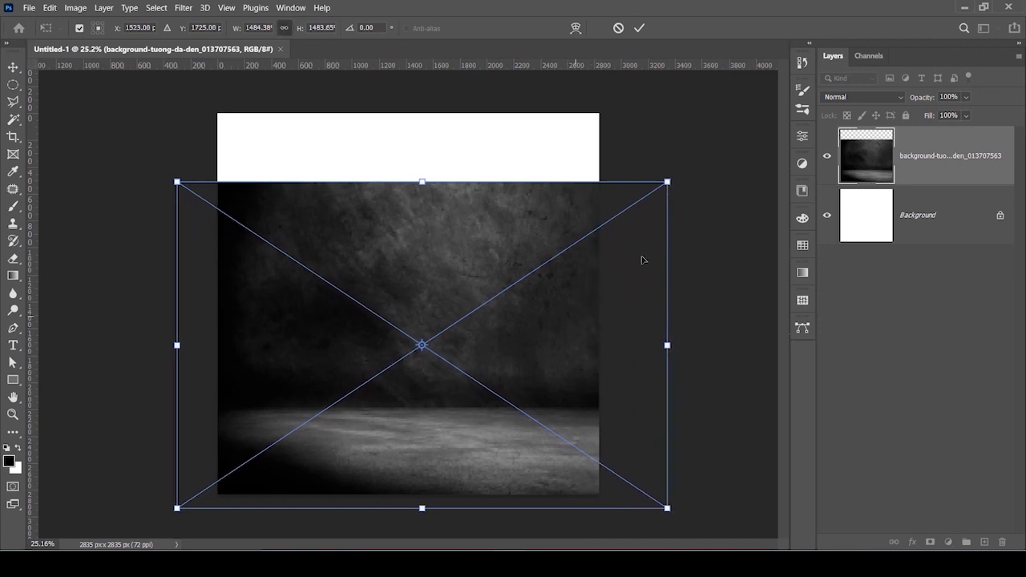
pyautogui.moveTo(668, 184); pyautogui.dragTo(699, 160)
pyautogui.moveTo(584, 299); pyautogui.dragTo(565, 312)
pyautogui.click(639, 28)
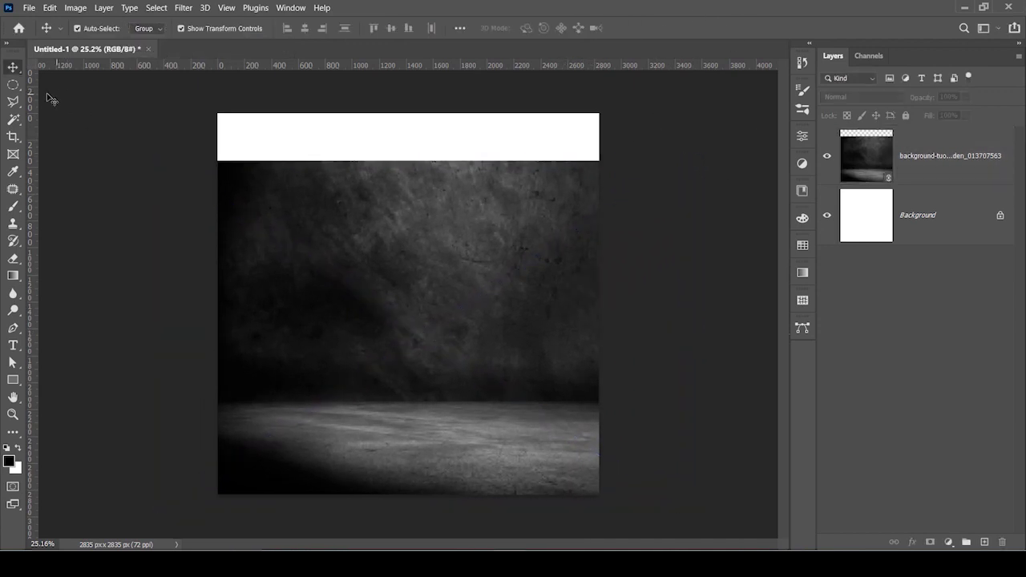
# - Content-aware fill the white strip along the canvas top with concrete texture
pyautogui.click(13, 85)
pyautogui.click(88, 84)
pyautogui.moveTo(217, 113)
pyautogui.mouseDown()
pyautogui.moveTo(728, 270)
pyautogui.moveTo(726, 182)
pyautogui.mouseUp()
pyautogui.rightClick(970, 152)
pyautogui.press('Escape')
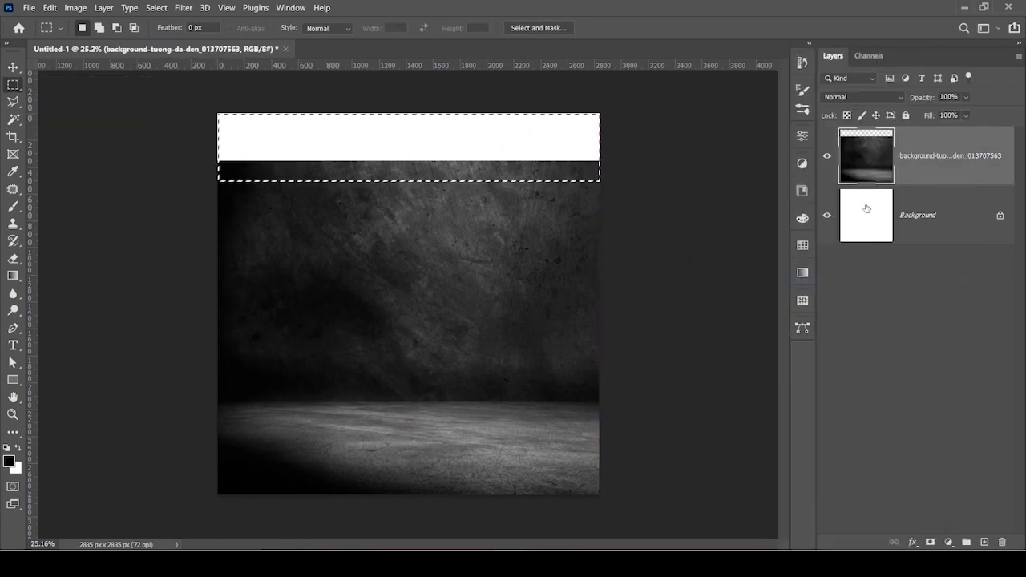
pyautogui.click(52, 8)
pyautogui.click(88, 204)
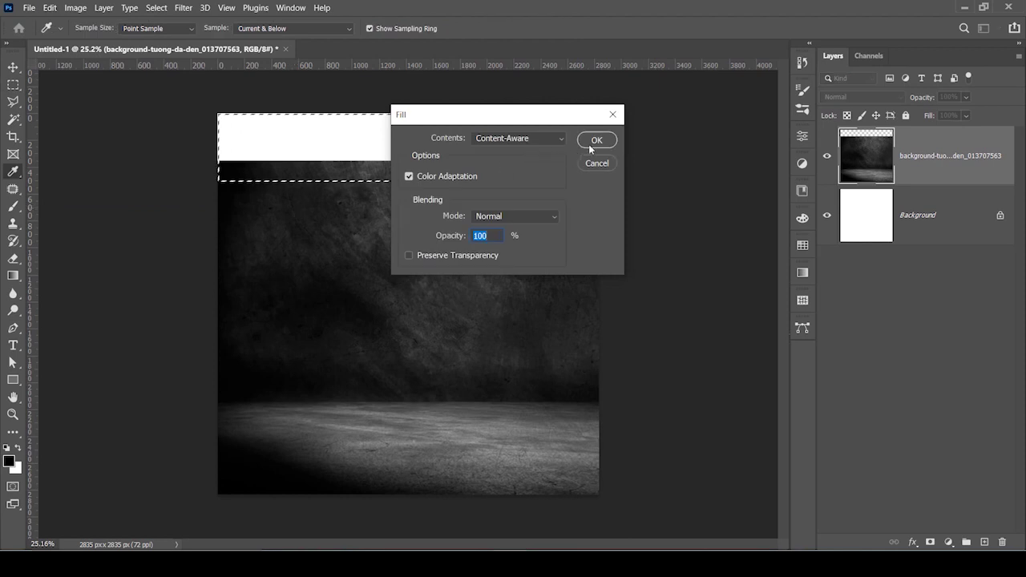
pyautogui.click(593, 142)
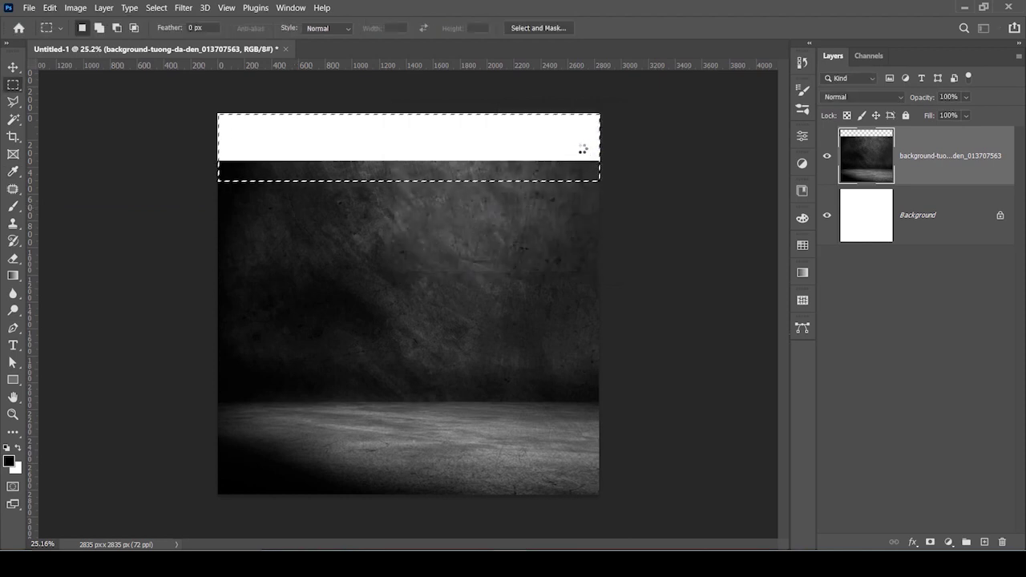
pyautogui.hotkey('ctrl', 'd')
# - Content-aware fill the remaining white sliver at the top-right, then deselect
pyautogui.moveTo(577, 114); pyautogui.dragTo(600, 159)
pyautogui.click(50, 8)
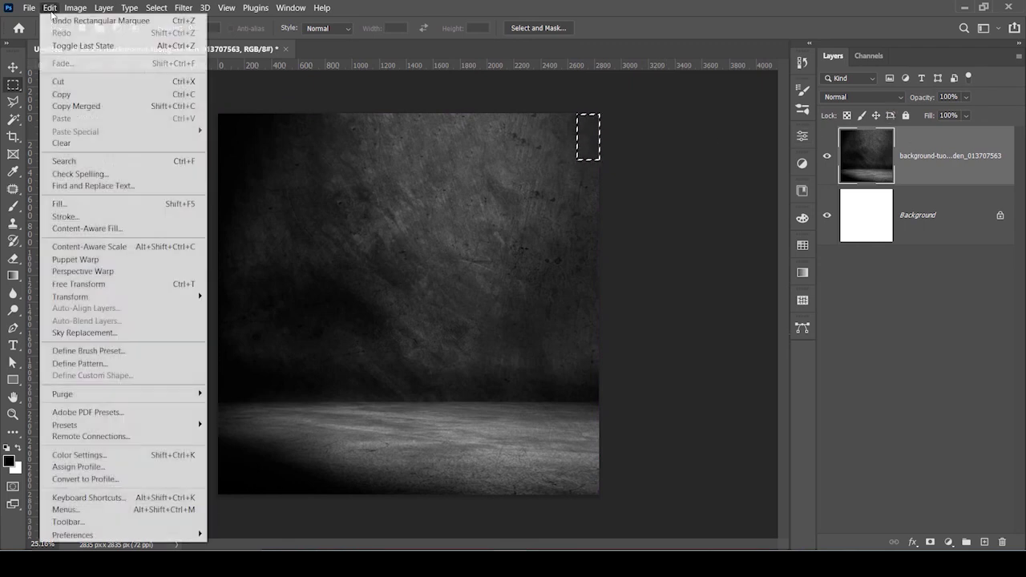
pyautogui.click(104, 202)
pyautogui.click(597, 138)
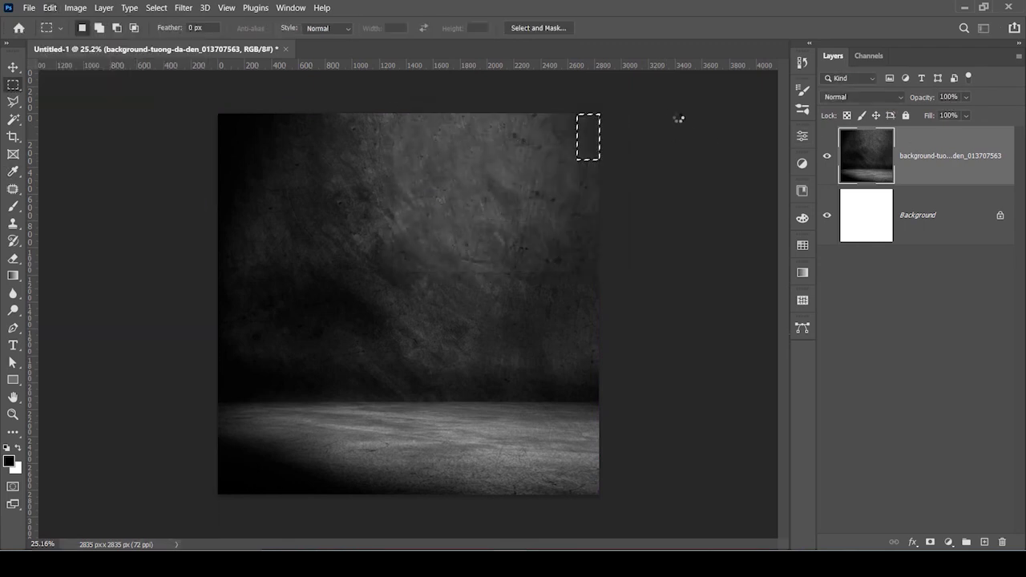
pyautogui.click(13, 67)
pyautogui.hotkey('ctrl', 'd')
pyautogui.click(621, 166)
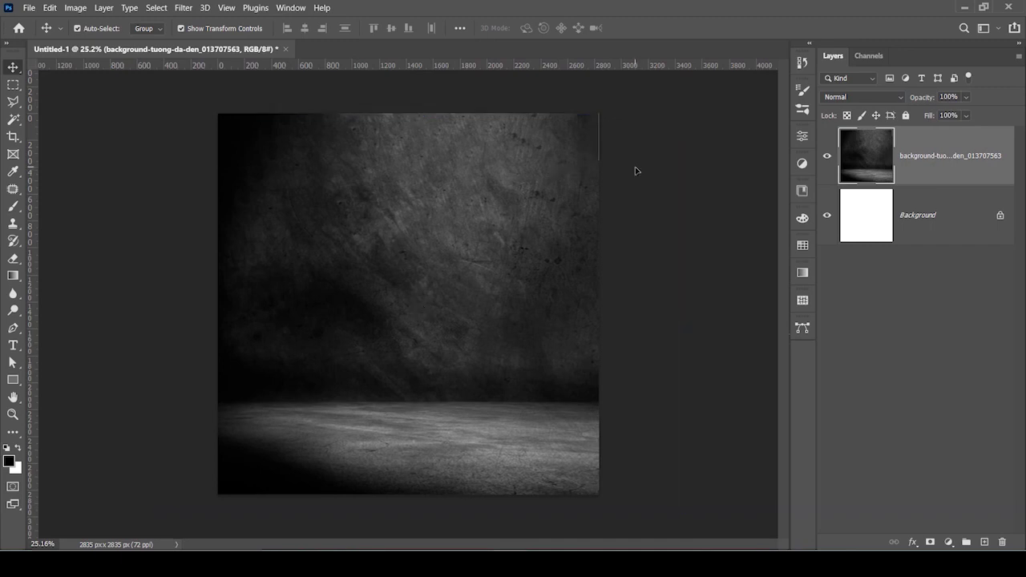
pyautogui.scroll(3, 641, 153)
pyautogui.scroll(-2, 682, 134)
pyautogui.scroll(-1, 708, 138)
# - Content-aware fill the white gap exposed at the backdrop's top-right edge
pyautogui.press('m')
pyautogui.moveTo(564, 113)
pyautogui.mouseDown()
pyautogui.moveTo(690, 192)
pyautogui.moveTo(689, 202)
pyautogui.mouseUp()
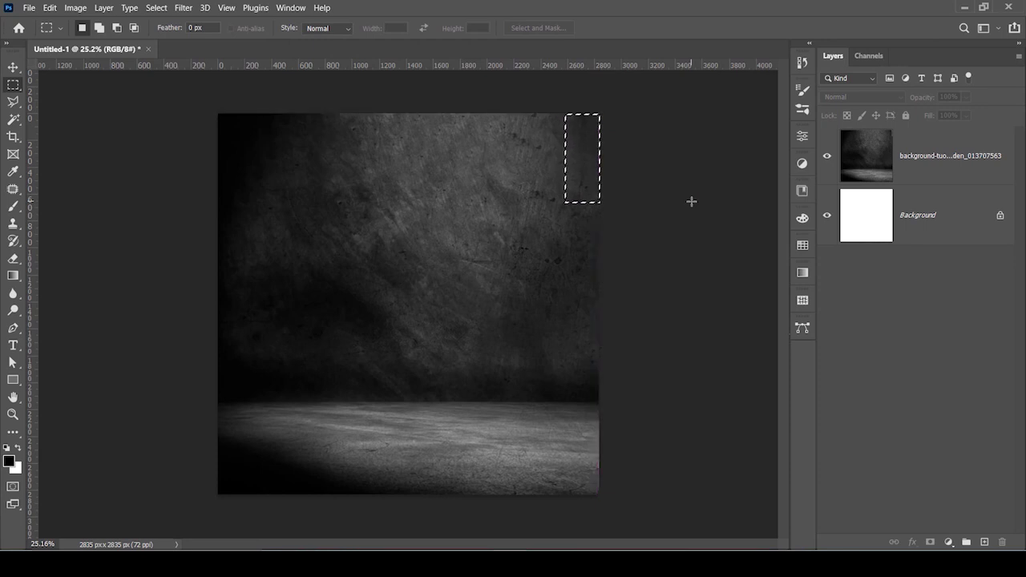
pyautogui.click(13, 66)
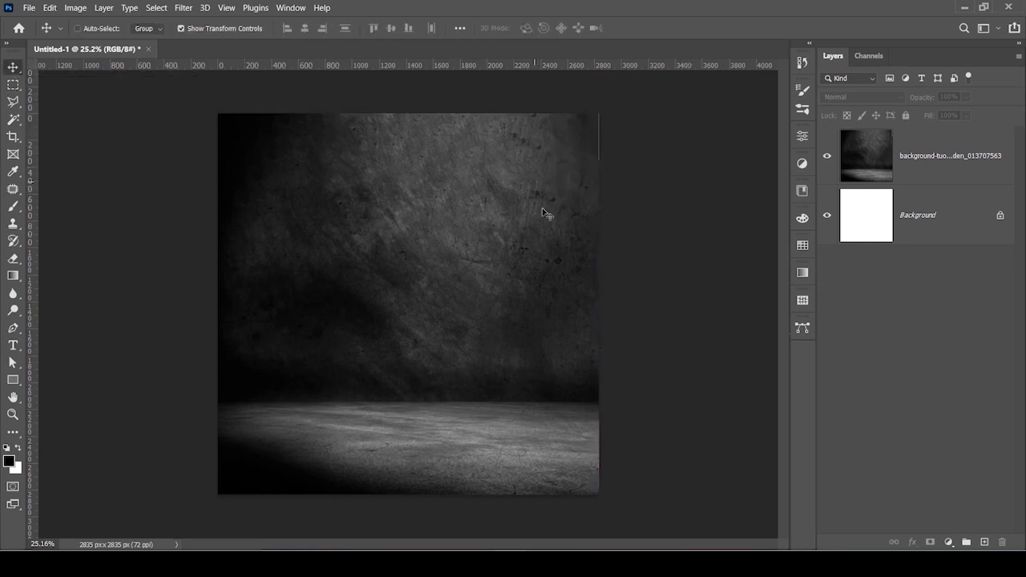
pyautogui.moveTo(542, 208); pyautogui.dragTo(550, 213)
pyautogui.press('m')
pyautogui.moveTo(564, 114); pyautogui.dragTo(650, 172)
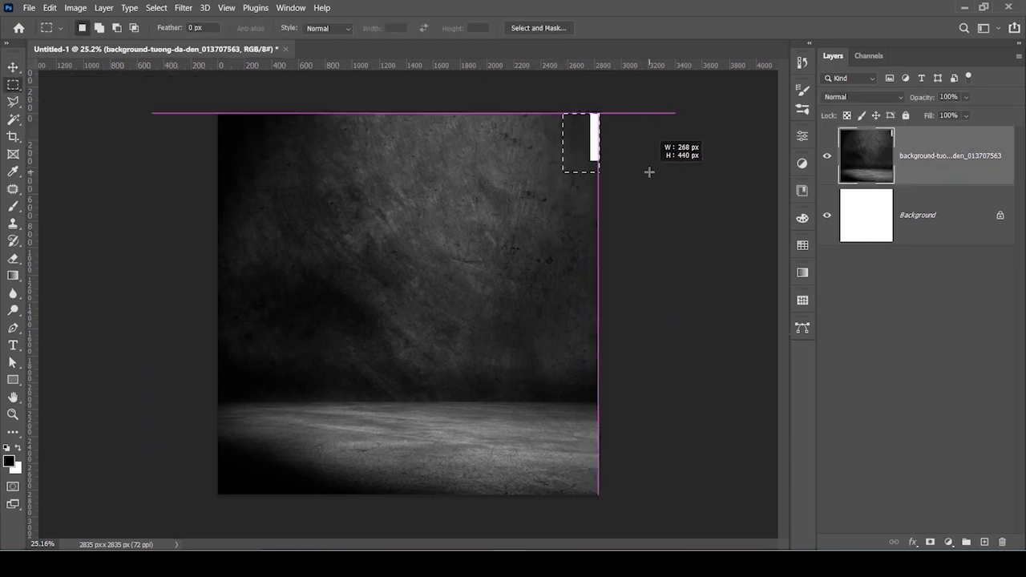
pyautogui.click(49, 7)
pyautogui.click(59, 203)
pyautogui.click(593, 139)
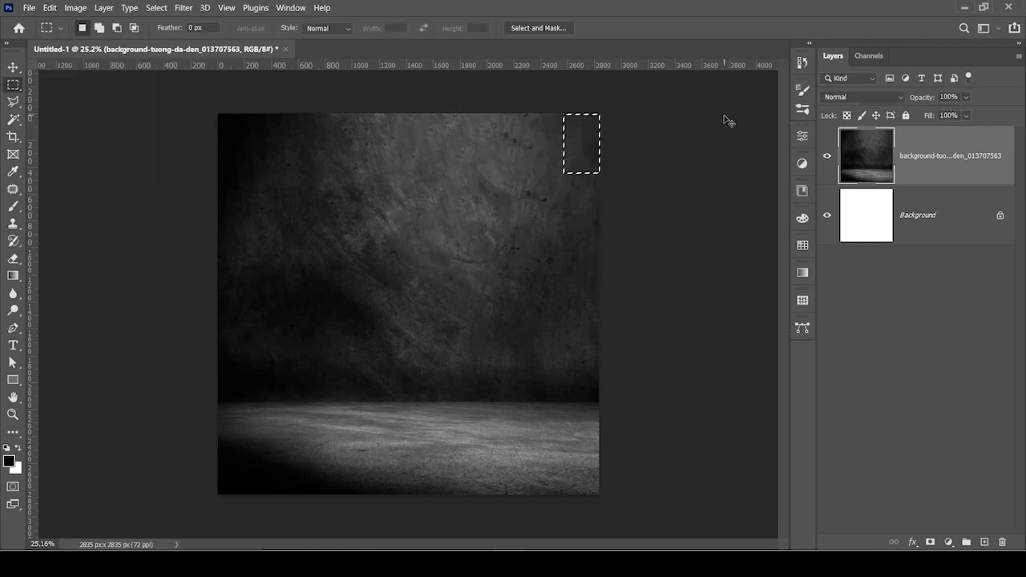
# - Align the backdrop with the canvas edges and lock the backdrop layer
pyautogui.press('v')
pyautogui.moveTo(473, 172); pyautogui.dragTo(473, 160)
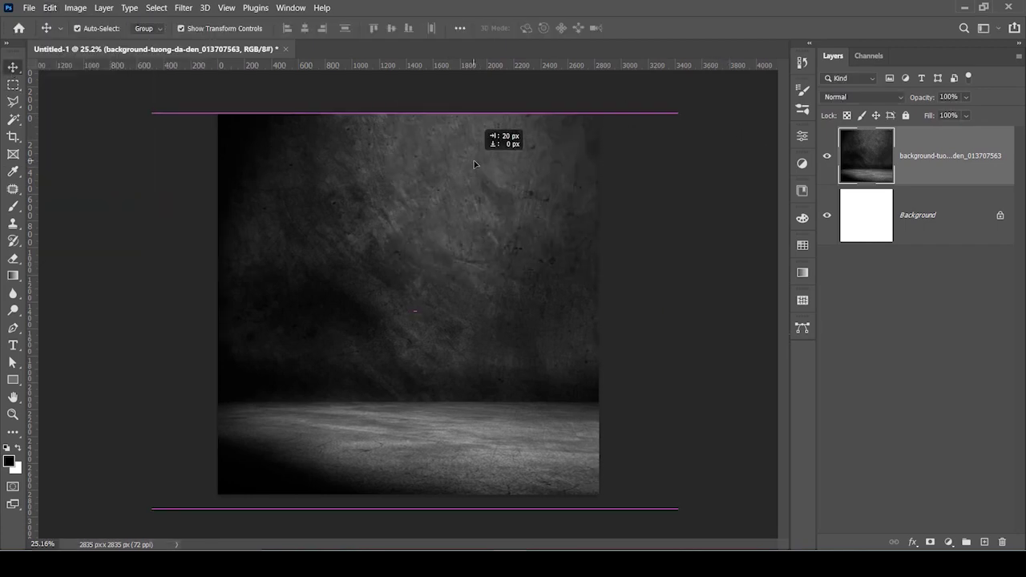
pyautogui.click(631, 203)
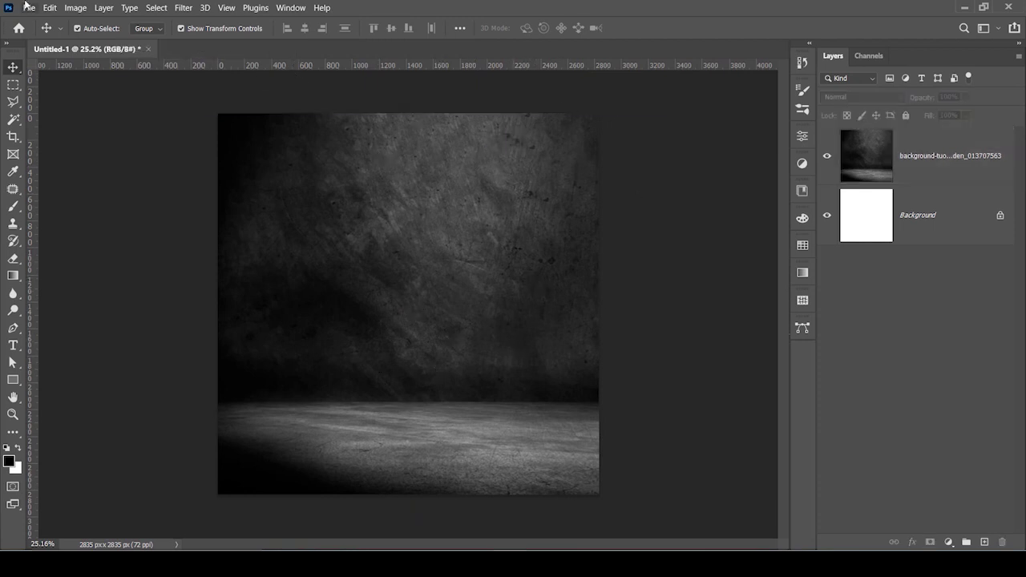
pyautogui.click(943, 137)
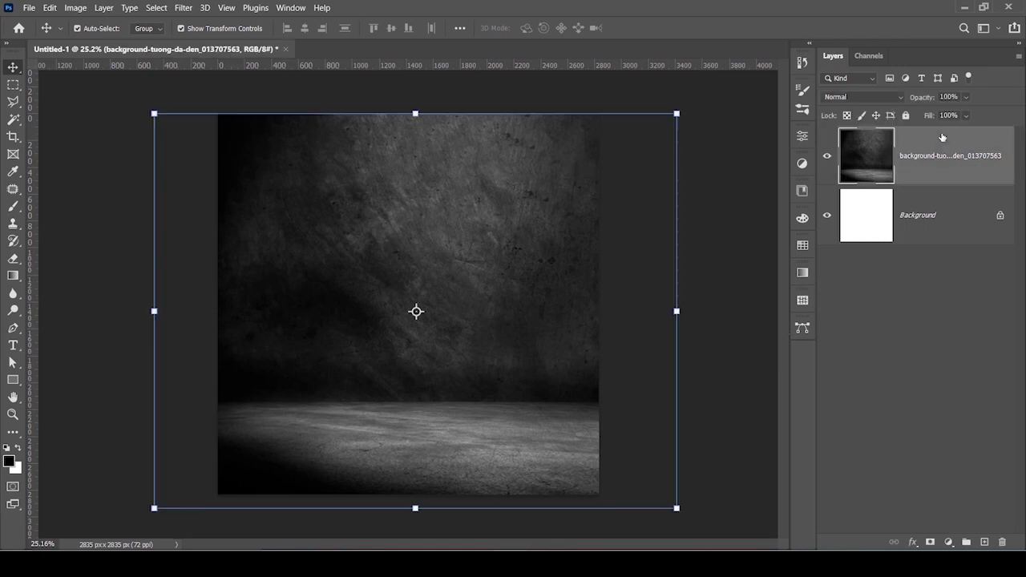
pyautogui.click(906, 117)
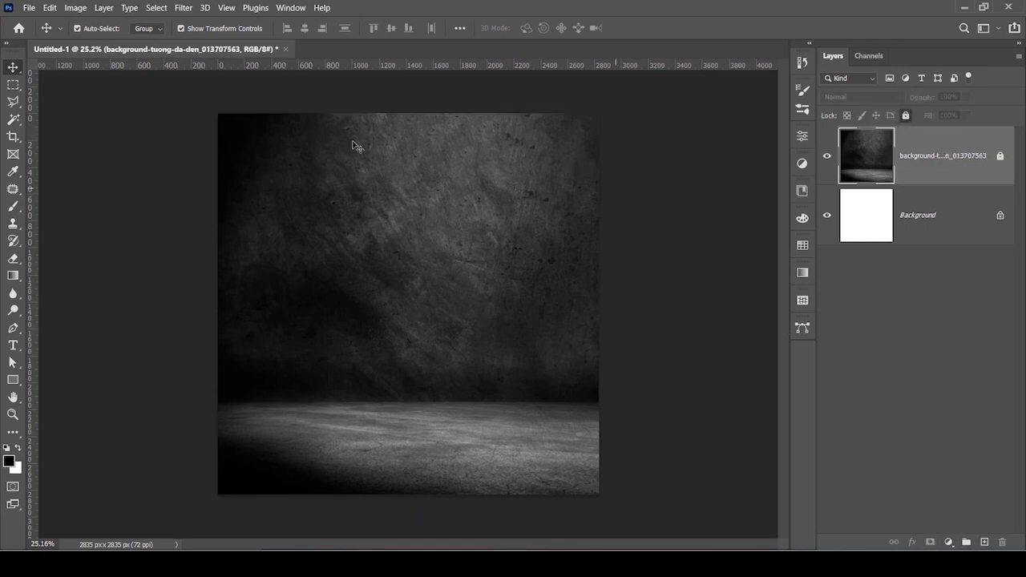
pyautogui.click(28, 8)
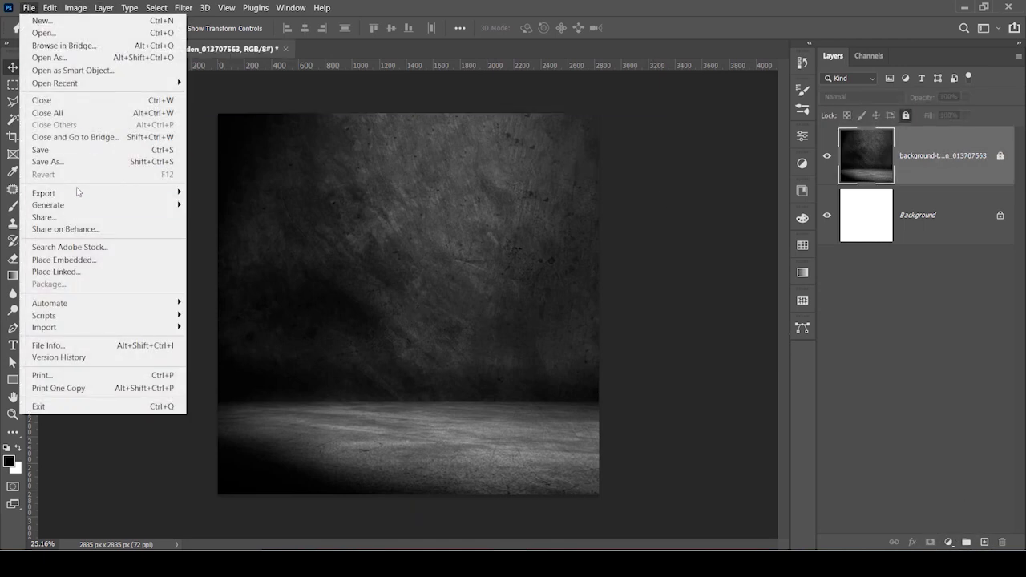
# - Place lap.png as a linked layer, enlarged to 117.23%, resting centred on the floor
pyautogui.click(68, 275)
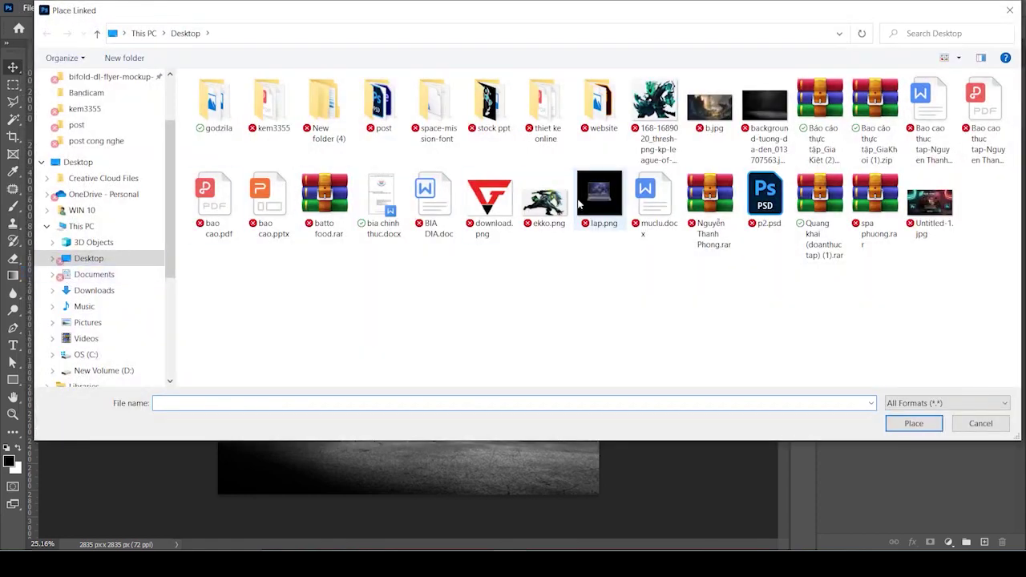
pyautogui.doubleClick(597, 202)
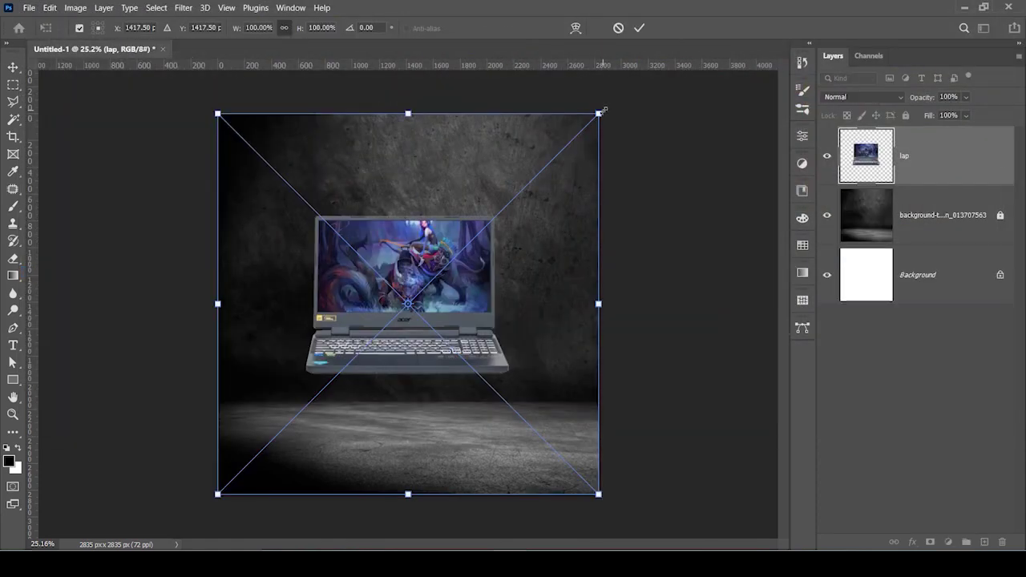
pyautogui.moveTo(599, 113); pyautogui.dragTo(664, 69)
pyautogui.moveTo(461, 337); pyautogui.dragTo(463, 363)
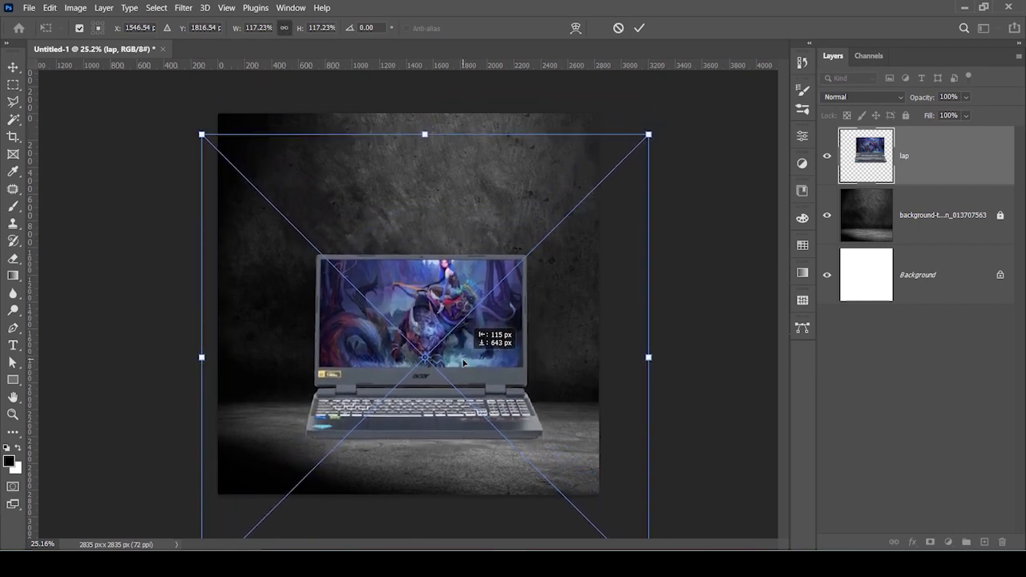
pyautogui.moveTo(463, 363); pyautogui.dragTo(464, 368)
pyautogui.click(641, 30)
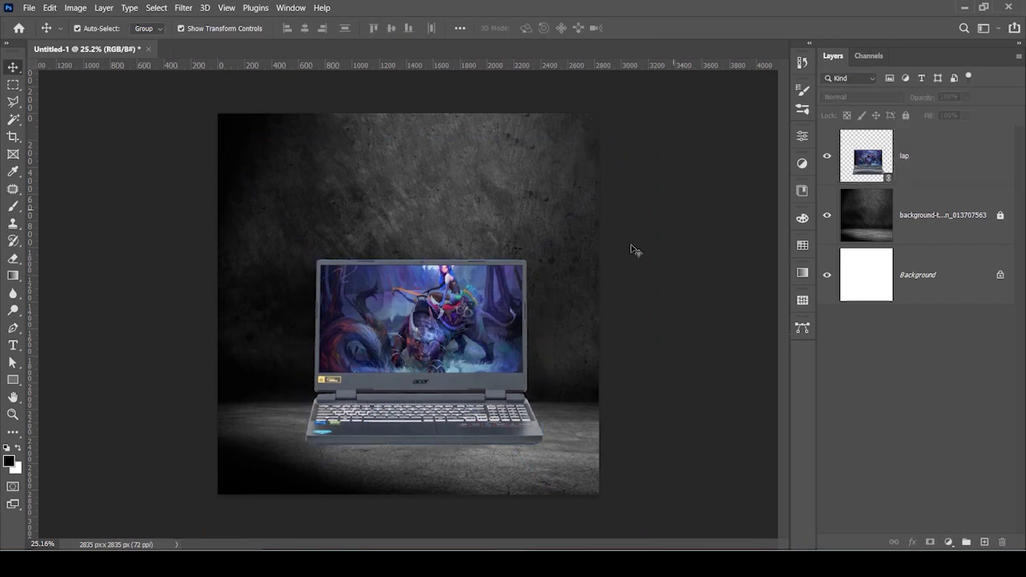
pyautogui.moveTo(454, 350); pyautogui.dragTo(453, 349)
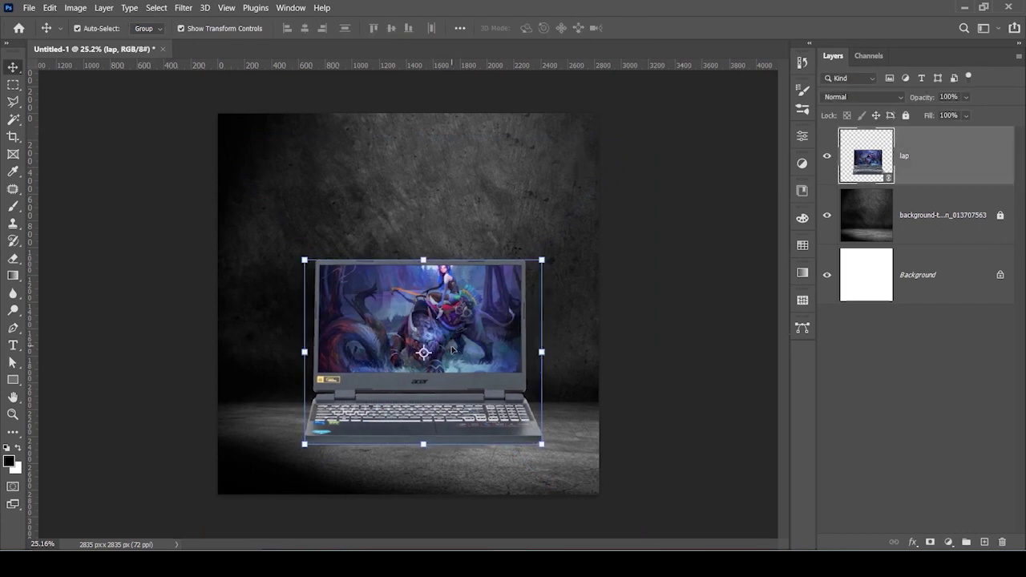
pyautogui.click(639, 276)
pyautogui.click(29, 7)
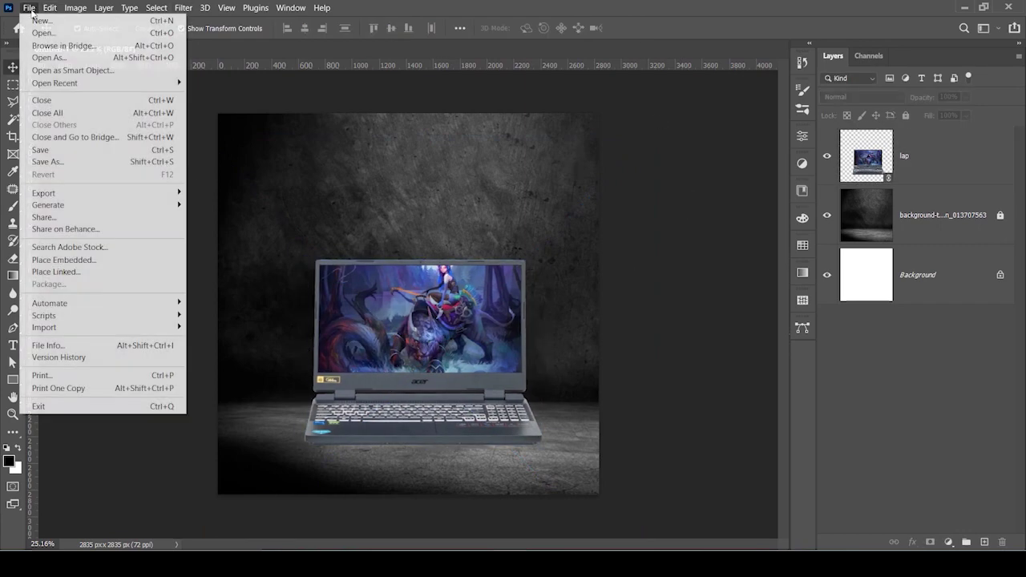
# - Place b.jpg linked, scaled to 231.91% and positioned over the laptop screen
pyautogui.click(56, 272)
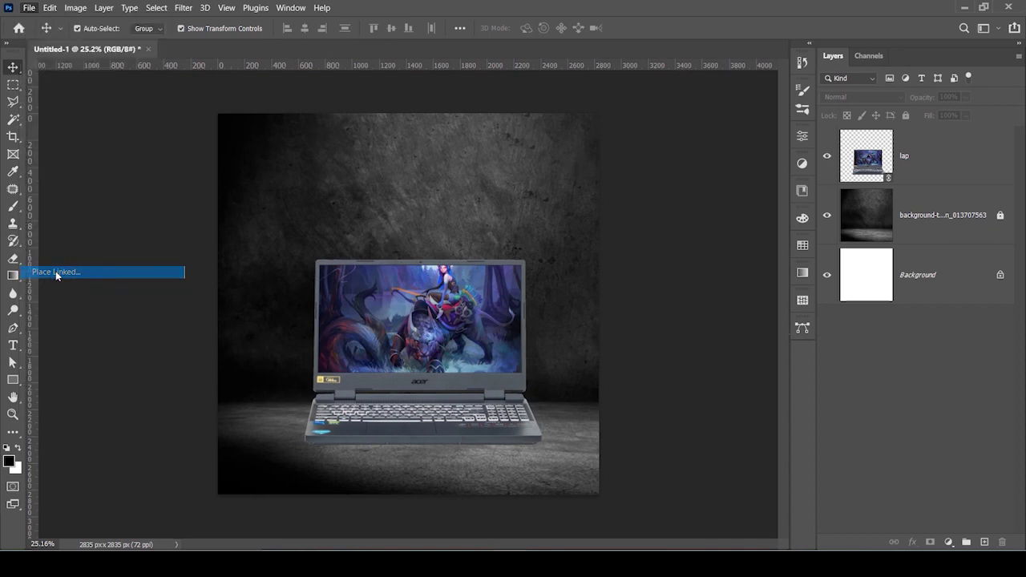
pyautogui.click(670, 102)
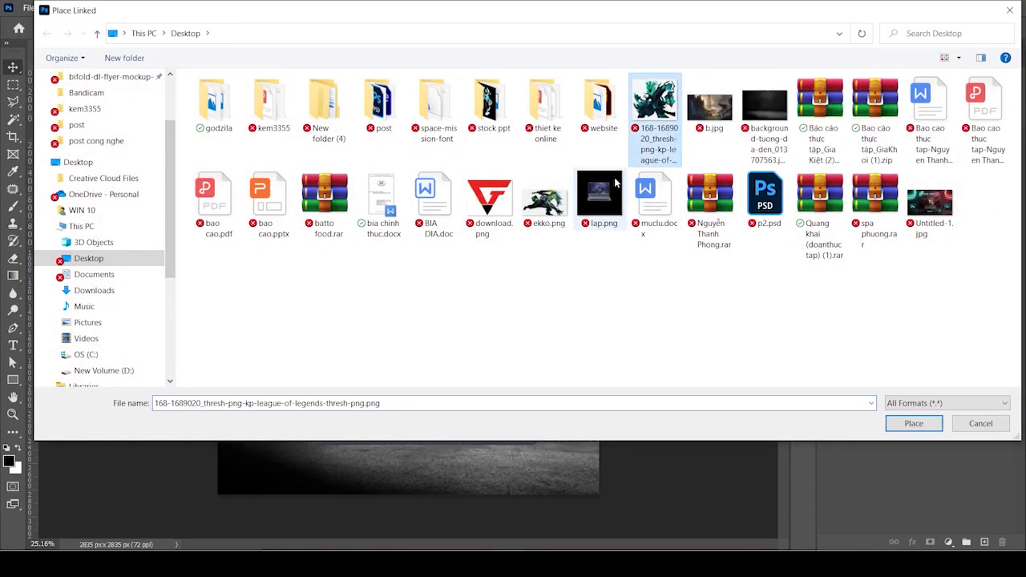
pyautogui.click(550, 209)
pyautogui.click(723, 114)
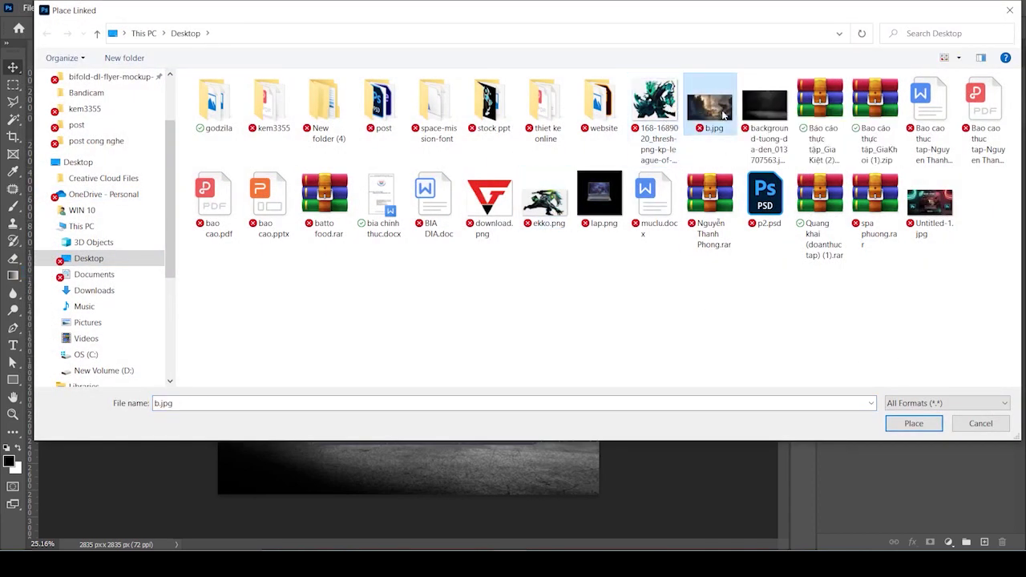
pyautogui.click(914, 424)
pyautogui.scroll(4, 461, 341)
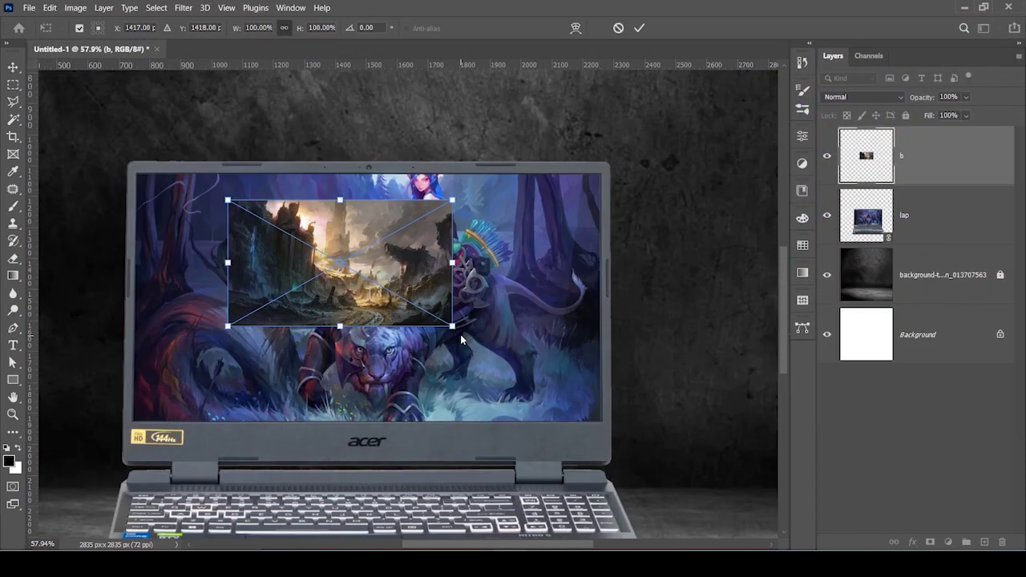
pyautogui.moveTo(453, 327); pyautogui.dragTo(750, 494)
pyautogui.moveTo(668, 387)
pyautogui.mouseDown()
pyautogui.moveTo(543, 341)
pyautogui.moveTo(556, 339)
pyautogui.mouseUp()
pyautogui.click(639, 28)
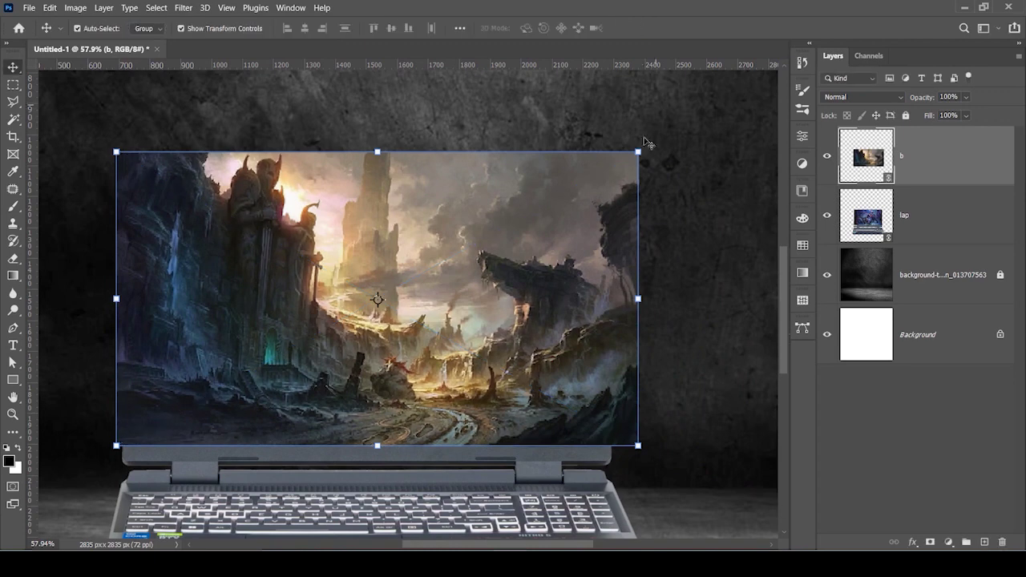
# - Hide layer b to reveal the laptop screen beneath
pyautogui.rightClick(905, 157)
pyautogui.click(914, 281)
pyautogui.click(827, 155)
pyautogui.click(13, 85)
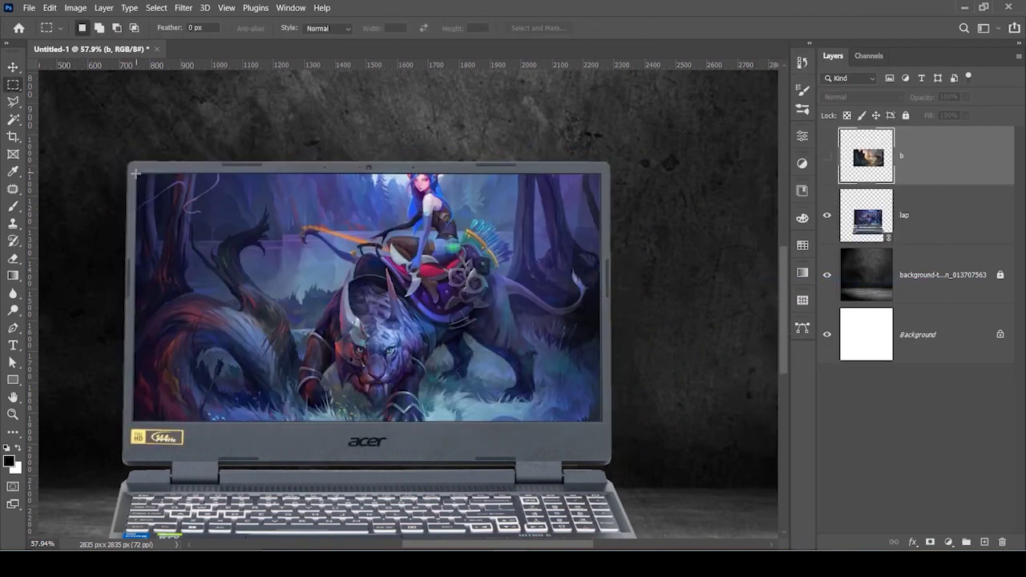
# - Trace the laptop screen's corners with the Pen tool and turn it into a selection
pyautogui.moveTo(137, 172); pyautogui.dragTo(602, 422)
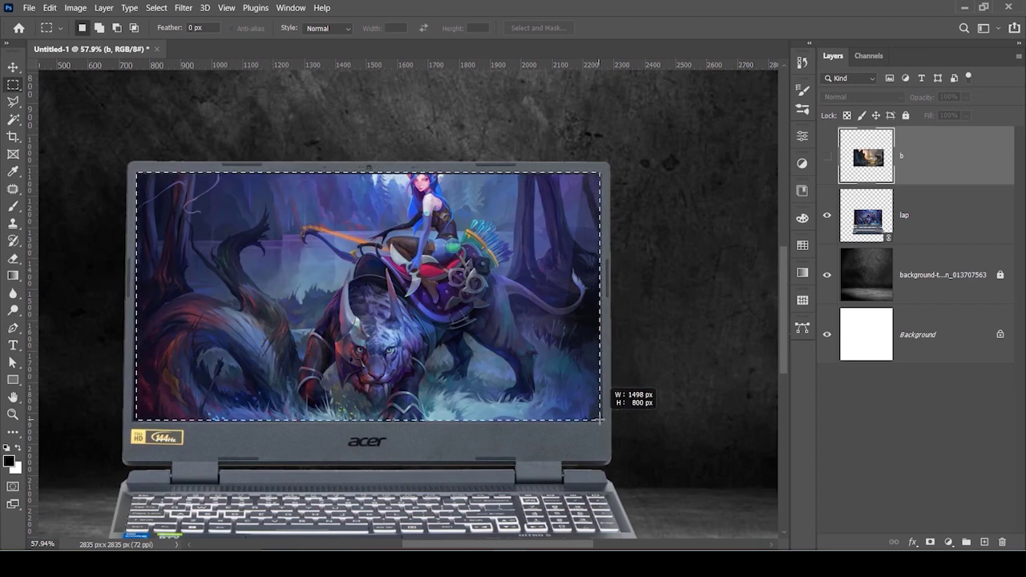
pyautogui.moveTo(602, 422); pyautogui.dragTo(597, 420)
pyautogui.hotkey('ctrl', 'd')
pyautogui.press('p')
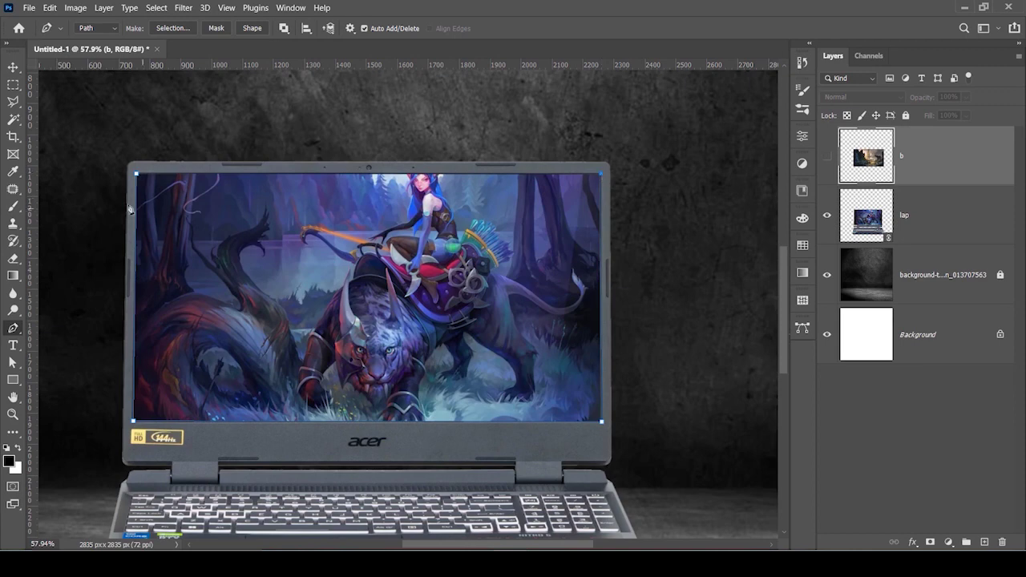
pyautogui.hotkey('ctrl', 'Return')
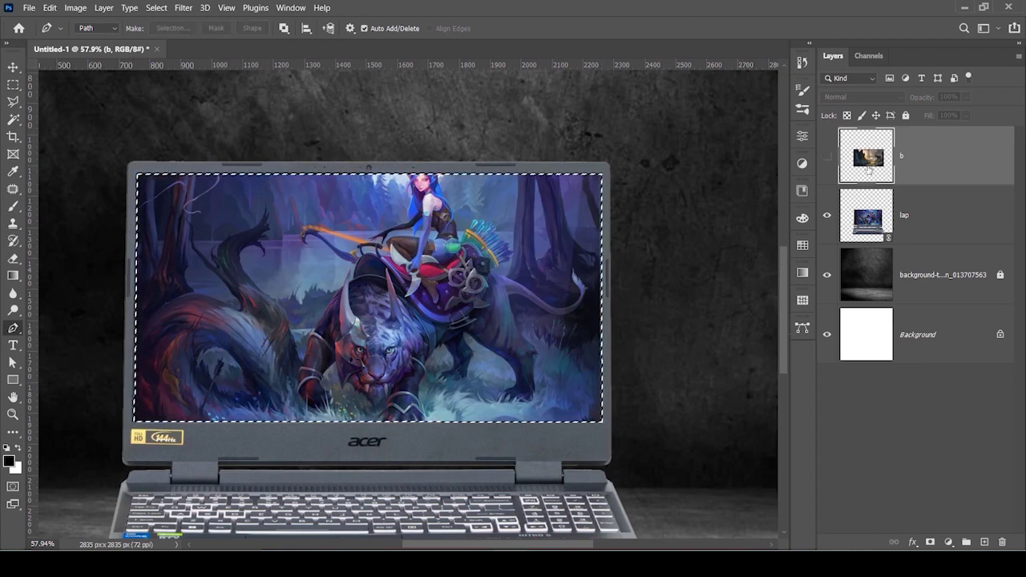
# - Rasterize the lap layer and copy the selected screen onto a new Layer 1
pyautogui.click(942, 217)
pyautogui.rightClick(942, 217)
pyautogui.click(860, 277)
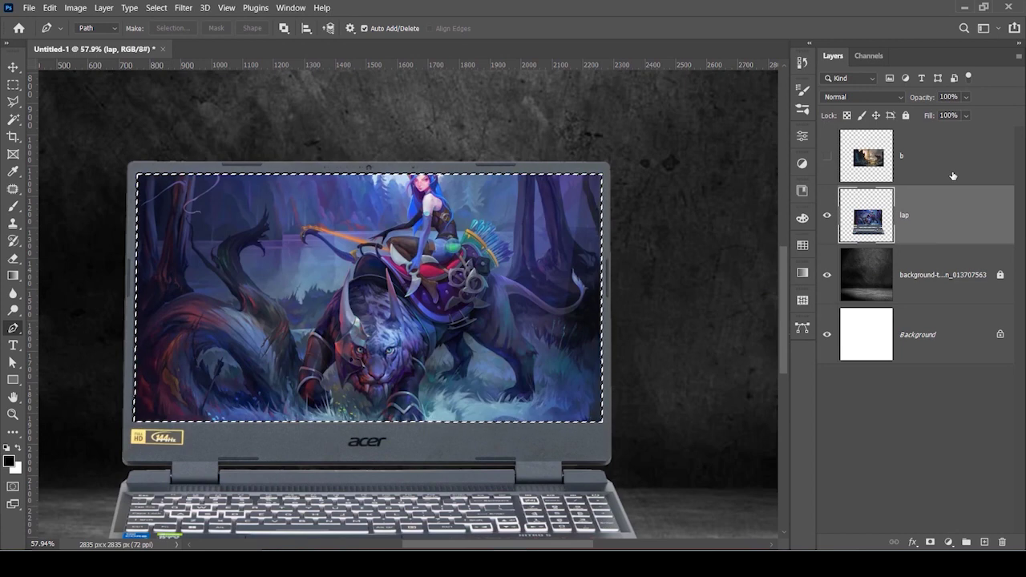
pyautogui.hotkey('ctrl', 'j')
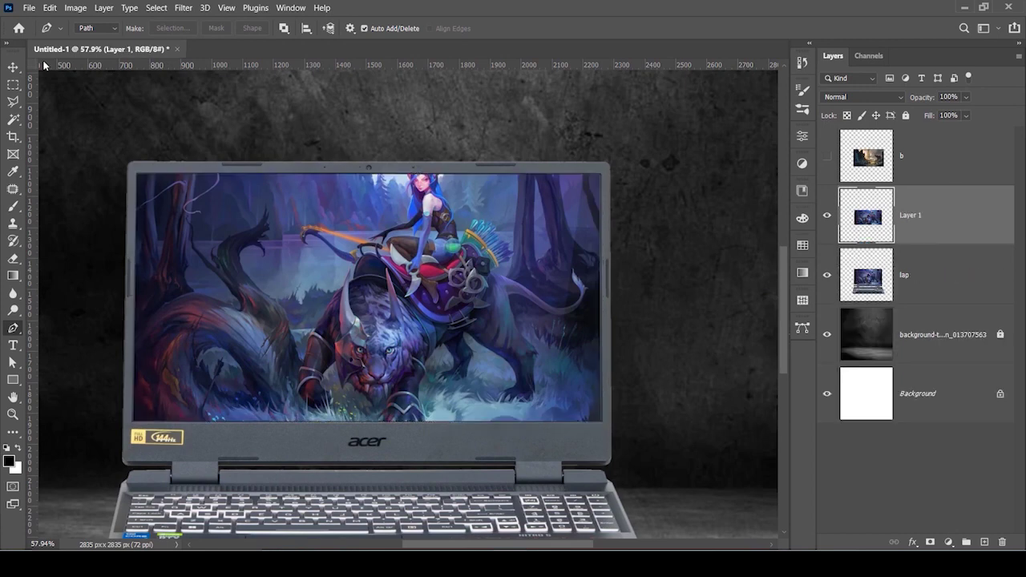
# - Show layer b and clip the landscape to the Layer 1 screen shape
pyautogui.click(13, 67)
pyautogui.click(959, 157)
pyautogui.keyDown('alt'); pyautogui.click(920, 186); pyautogui.keyUp('alt')
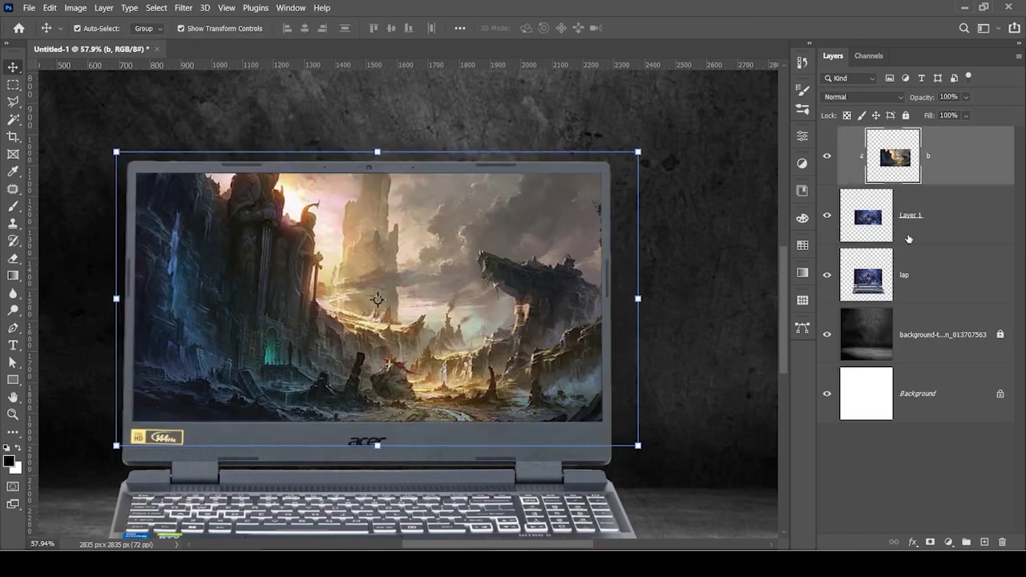
pyautogui.click(260, 113)
# - Merge layers b, Layer 1 and lap into a single layer b
pyautogui.scroll(-3, 257, 124)
pyautogui.scroll(-2, 315, 186)
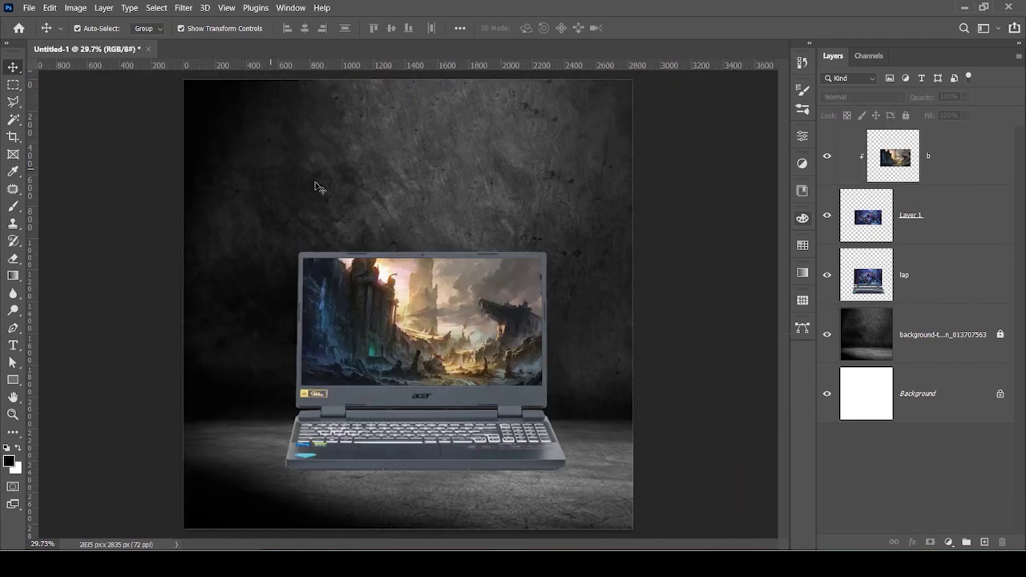
pyautogui.click(920, 276)
pyautogui.keyDown('shift'); pyautogui.click(951, 172); pyautogui.keyUp('shift')
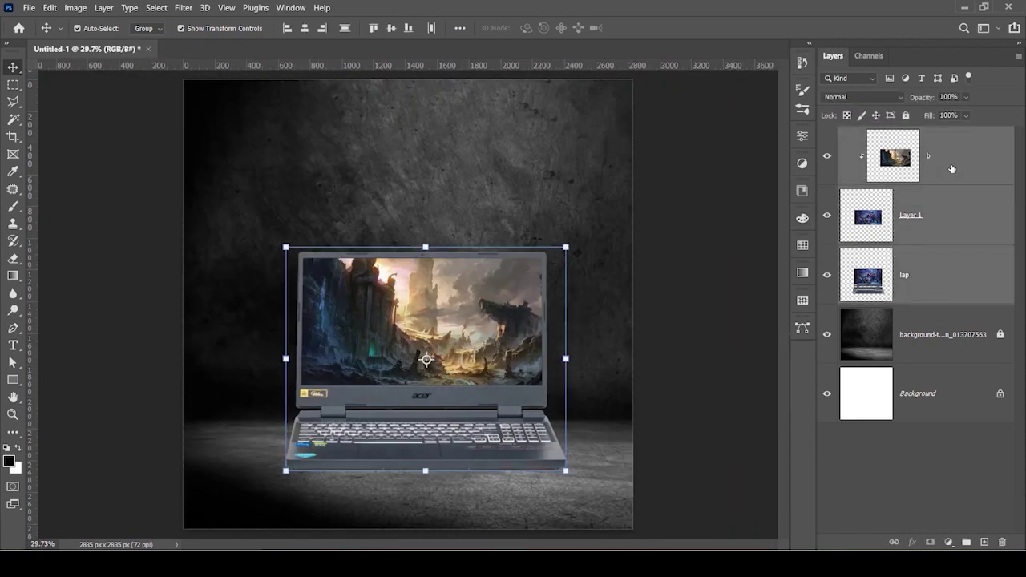
pyautogui.hotkey('ctrl', 'e')
pyautogui.click(720, 257)
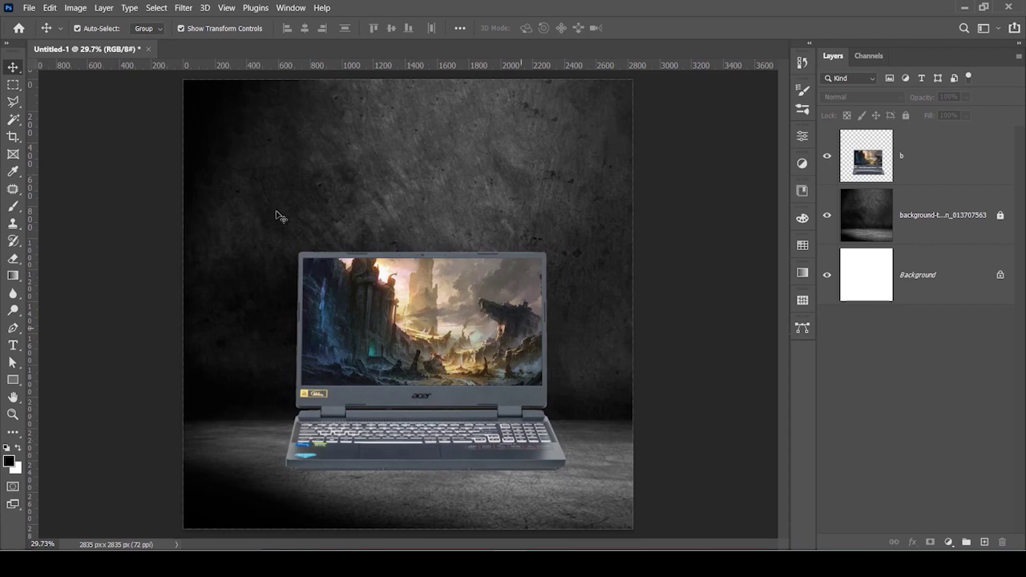
pyautogui.click(30, 6)
pyautogui.click(513, 284)
pyautogui.click(425, 270)
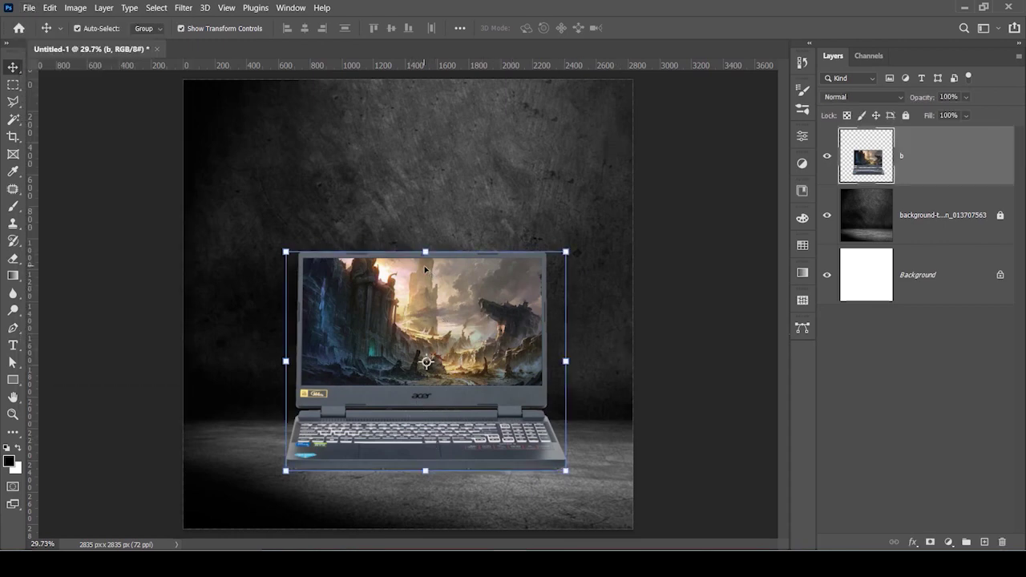
pyautogui.scroll(1, 347, 362)
pyautogui.click(949, 542)
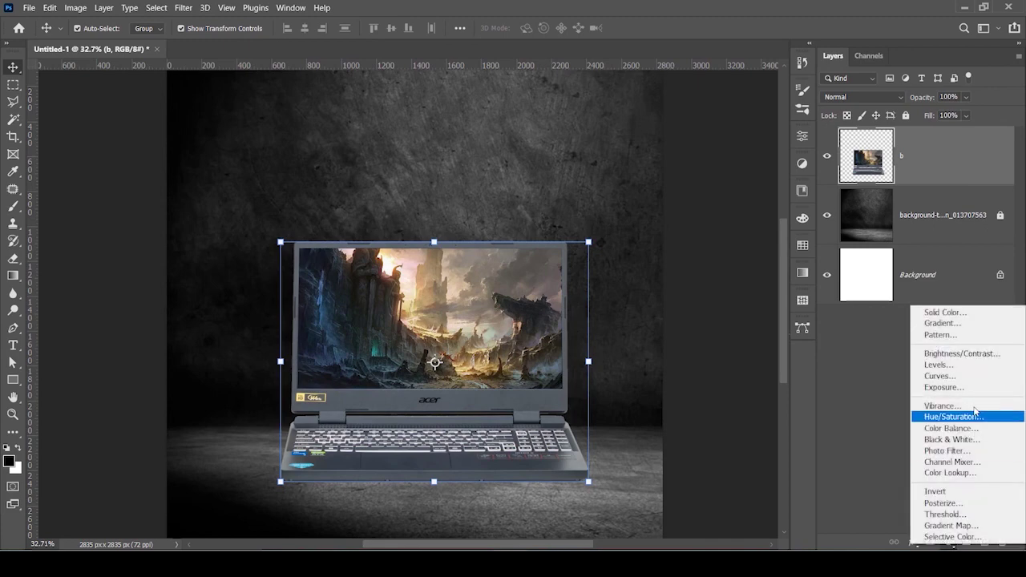
# - Add a Levels 1 adjustment over the laptop with midtones darkened to 0.51
pyautogui.click(939, 361)
pyautogui.moveTo(699, 271); pyautogui.dragTo(727, 271)
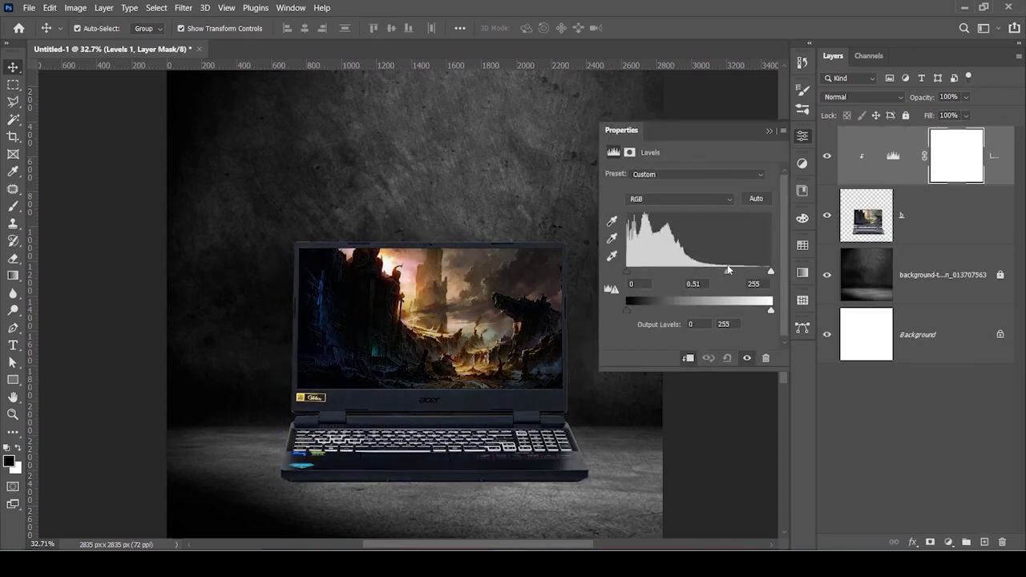
pyautogui.moveTo(629, 273)
pyautogui.mouseDown()
pyautogui.moveTo(643, 269)
pyautogui.moveTo(627, 270)
pyautogui.mouseUp()
pyautogui.click(769, 132)
# - Add a Levels 2 adjustment clipped to the background, midtones at 0.69
pyautogui.click(954, 275)
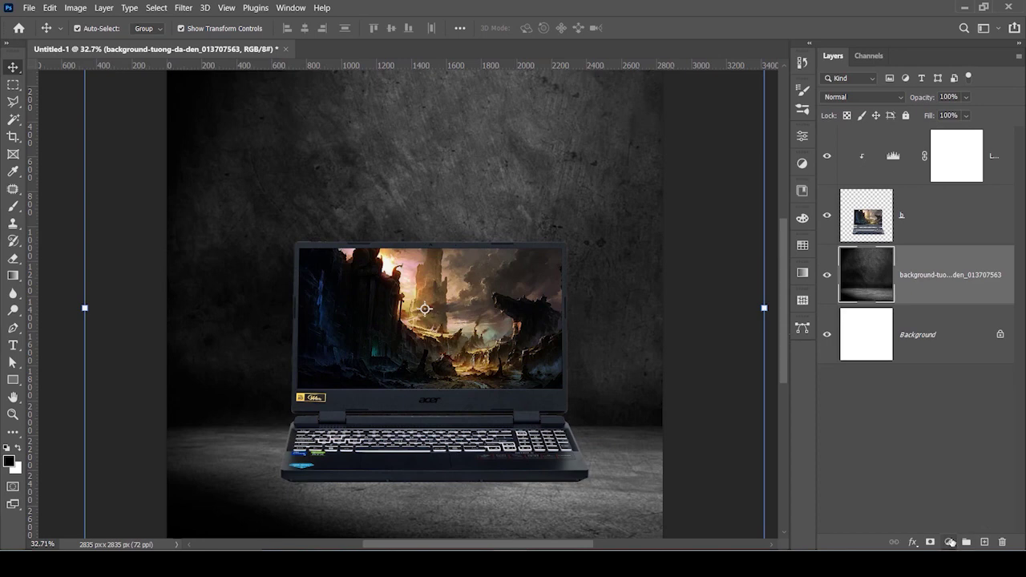
pyautogui.click(949, 542)
pyautogui.click(942, 359)
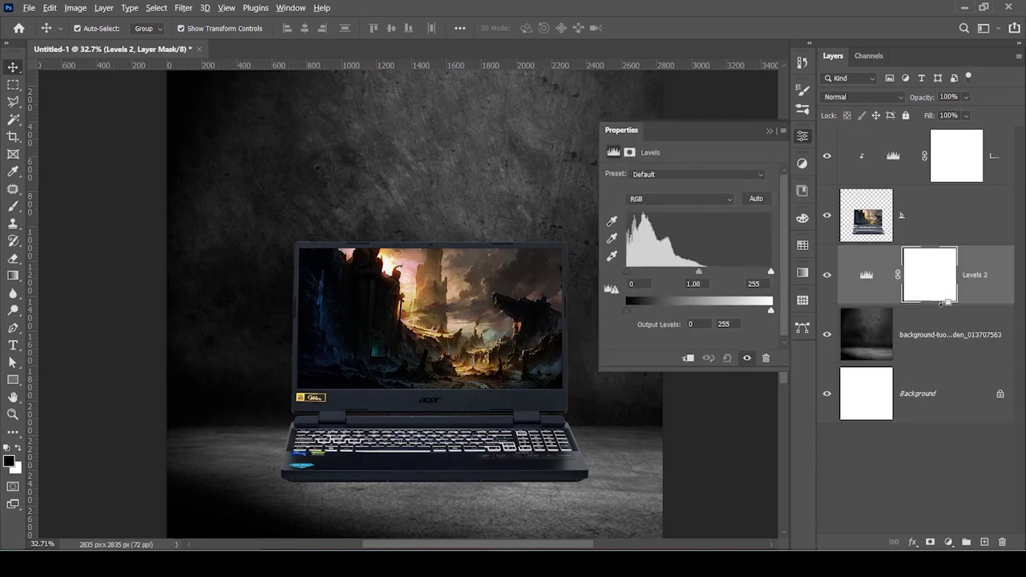
pyautogui.keyDown('alt'); pyautogui.click(942, 304); pyautogui.keyUp('alt')
pyautogui.moveTo(699, 273); pyautogui.dragTo(716, 268)
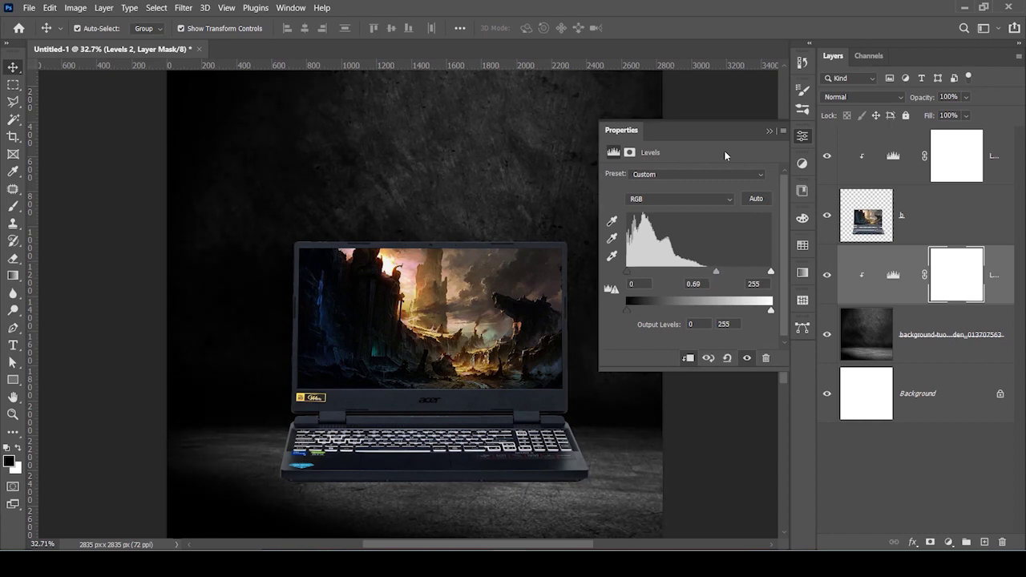
pyautogui.click(769, 131)
# - Invert the Levels 1 mask to black, hiding the laptop darkening
pyautogui.click(842, 243)
pyautogui.click(946, 157)
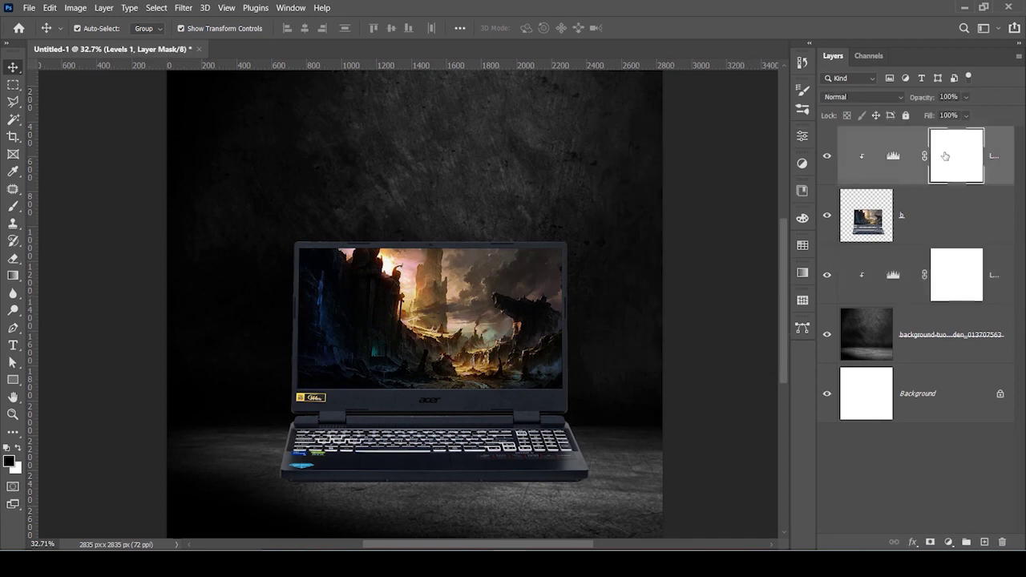
pyautogui.hotkey('ctrl', 'i')
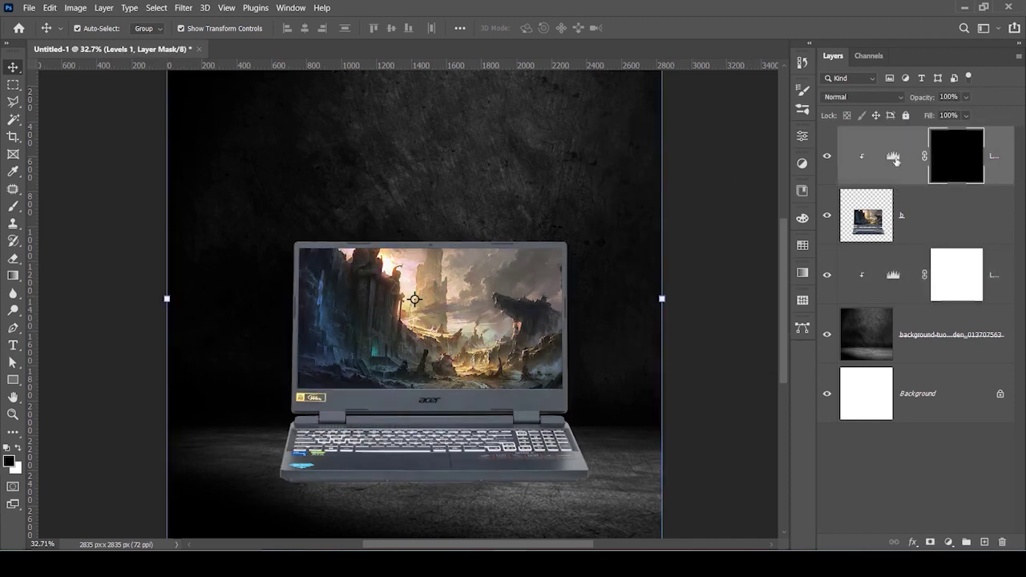
# - Brush white into the Levels 1 mask on the laptop's left and deepen midtones to 0.42
pyautogui.scroll(2, 273, 453)
pyautogui.press('b')
pyautogui.press(']')
pyautogui.press(']')
pyautogui.press(']')
pyautogui.press(']')
pyautogui.press(']')
pyautogui.press(']')
pyautogui.press(']')
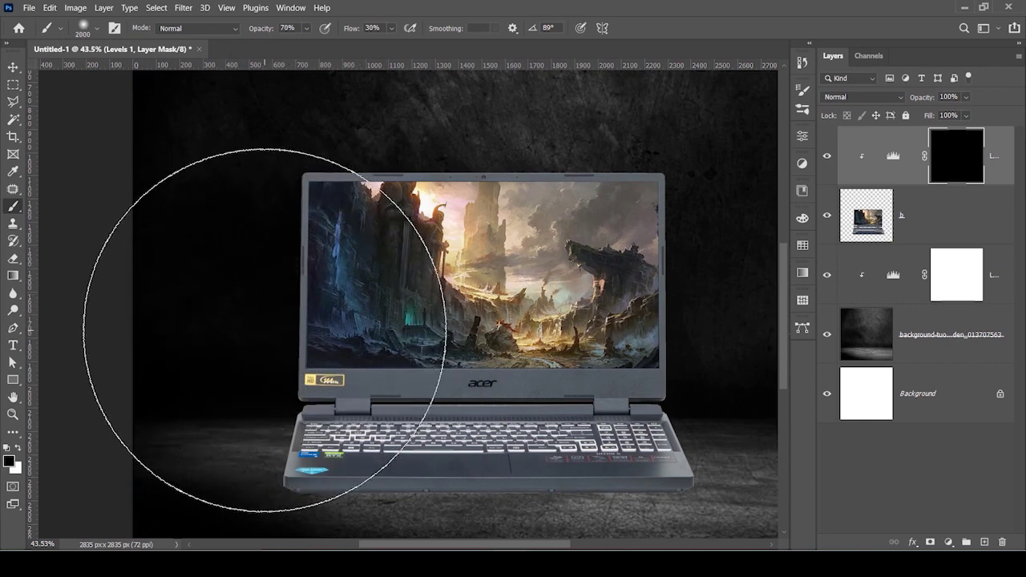
pyautogui.moveTo(265, 330)
pyautogui.mouseDown()
pyautogui.moveTo(157, 419)
pyautogui.moveTo(195, 241)
pyautogui.mouseUp()
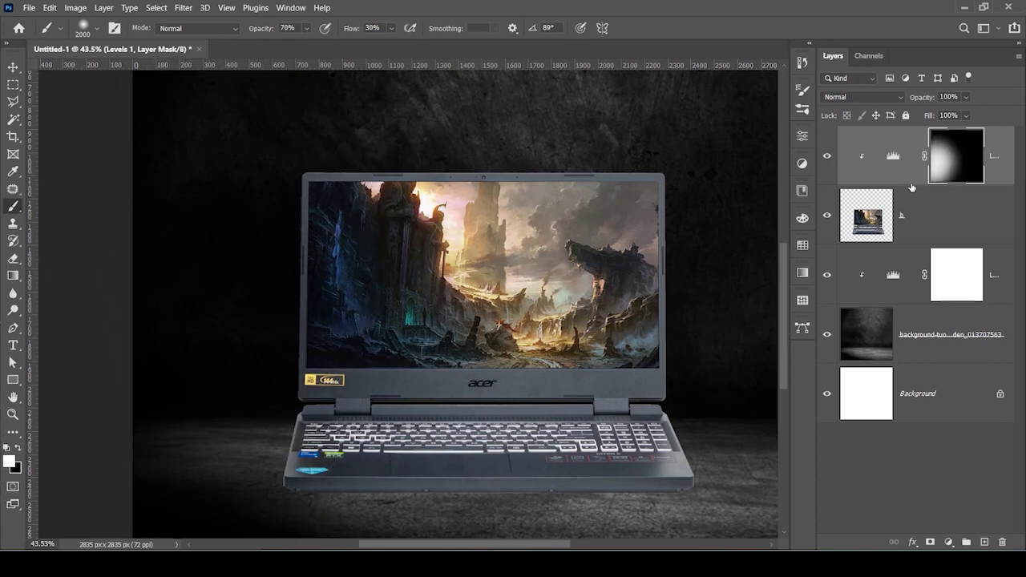
pyautogui.doubleClick(893, 157)
pyautogui.moveTo(725, 273); pyautogui.dragTo(735, 272)
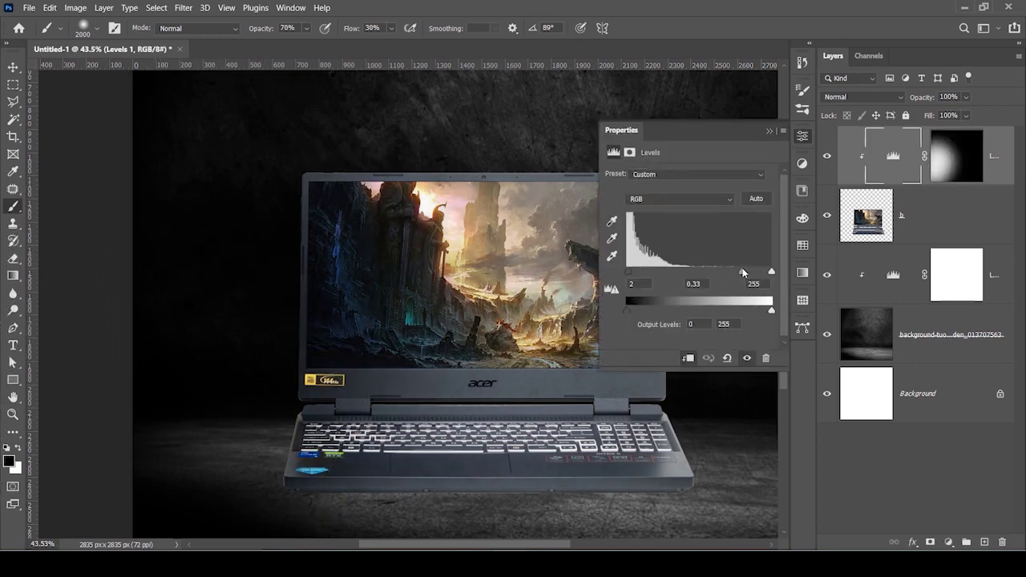
pyautogui.click(769, 133)
# - Paint the darkening back in at the laptop's lower left, right side and keyboard
pyautogui.scroll(-3, 467, 144)
pyautogui.click(946, 165)
pyautogui.moveTo(395, 98)
pyautogui.mouseDown()
pyautogui.moveTo(275, 81)
pyautogui.moveTo(321, 194)
pyautogui.moveTo(267, 405)
pyautogui.moveTo(218, 369)
pyautogui.moveTo(224, 350)
pyautogui.moveTo(225, 410)
pyautogui.mouseUp()
pyautogui.moveTo(414, 378)
pyautogui.mouseDown()
pyautogui.moveTo(562, 458)
pyautogui.moveTo(689, 282)
pyautogui.moveTo(665, 232)
pyautogui.mouseUp()
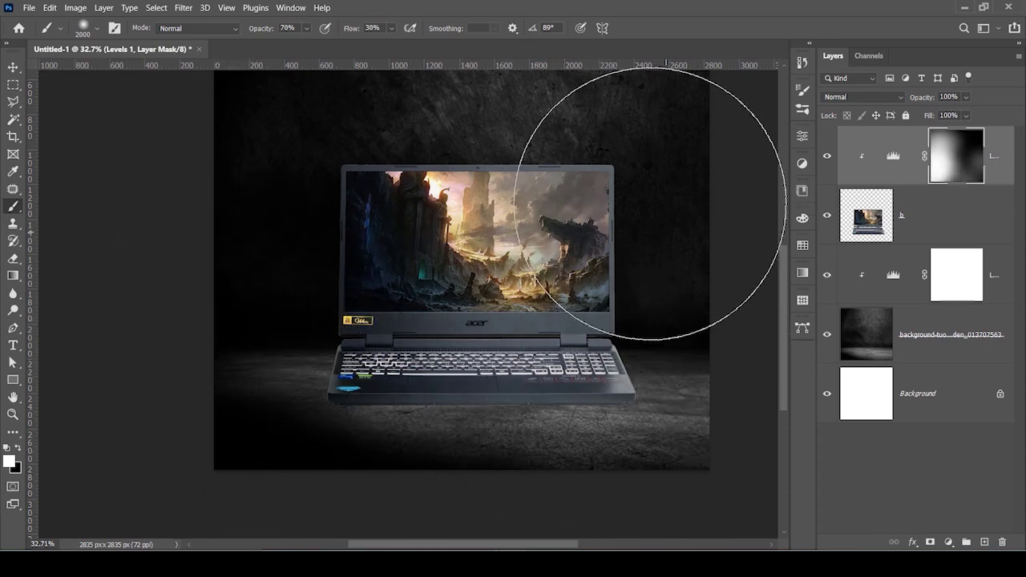
pyautogui.moveTo(481, 160)
pyautogui.mouseDown()
pyautogui.moveTo(486, 435)
pyautogui.moveTo(470, 412)
pyautogui.mouseUp()
pyautogui.scroll(-1, 667, 276)
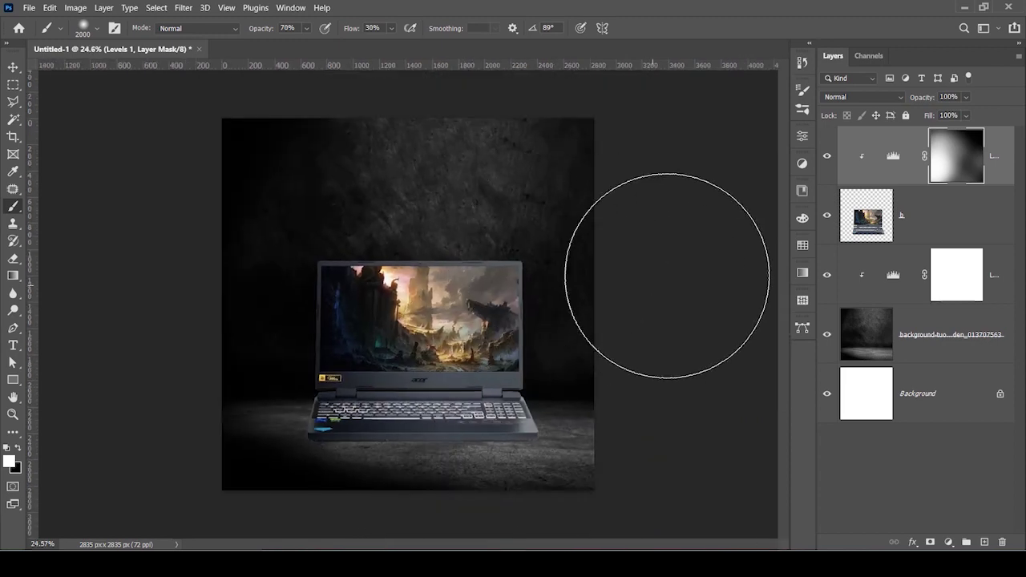
pyautogui.scroll(1, 271, 294)
pyautogui.press('v')
pyautogui.click(368, 412)
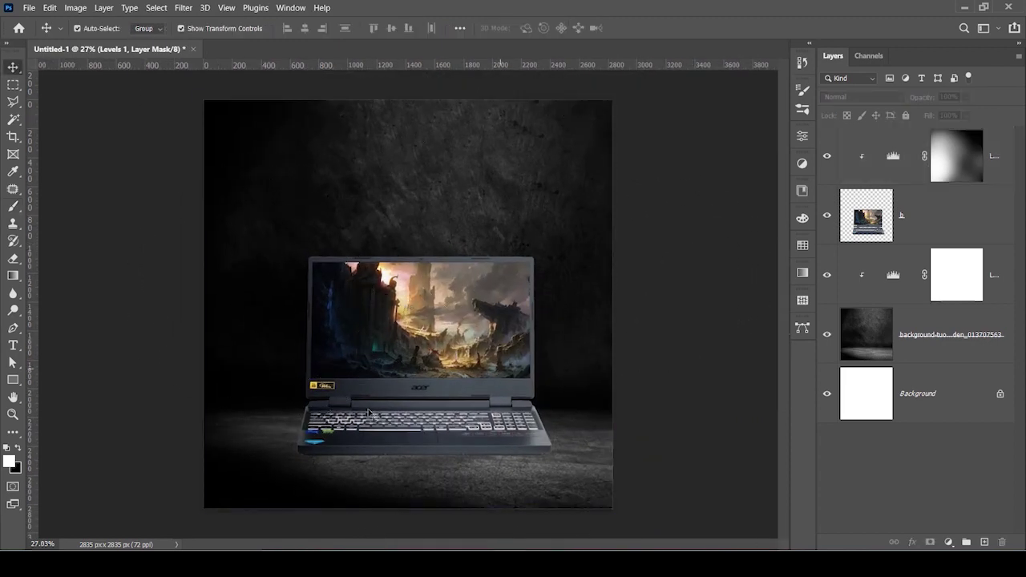
pyautogui.scroll(1, 377, 380)
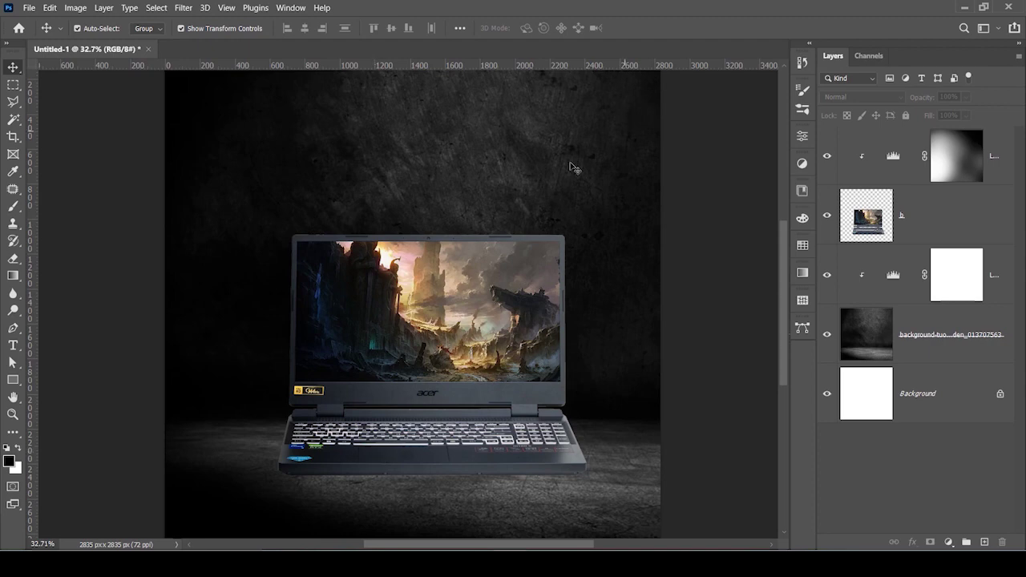
# - Add a colorized Hue/Saturation layer on the backdrop: hue 0, saturation 38, lightness -13
pyautogui.click(655, 175)
pyautogui.click(948, 542)
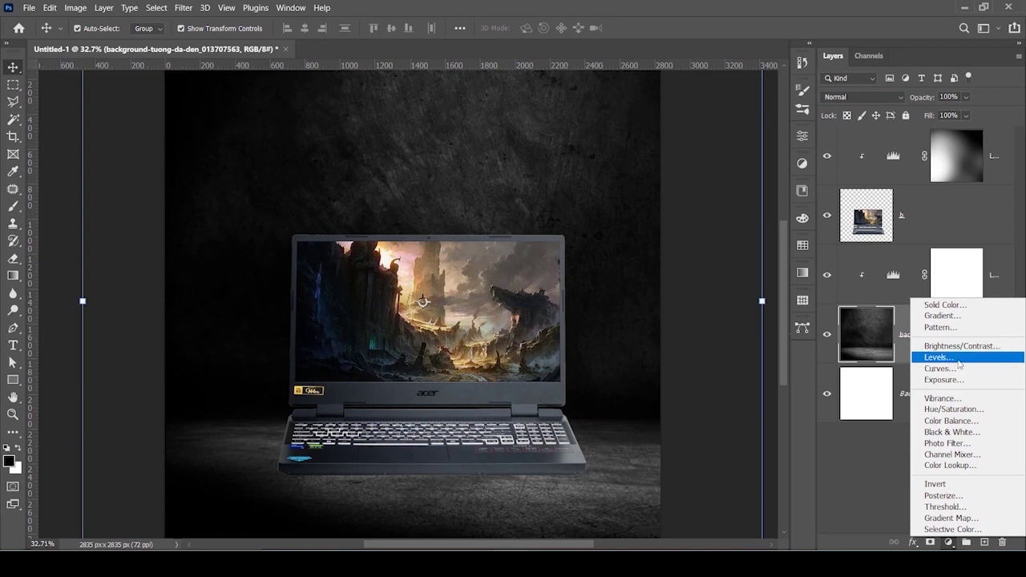
pyautogui.click(954, 411)
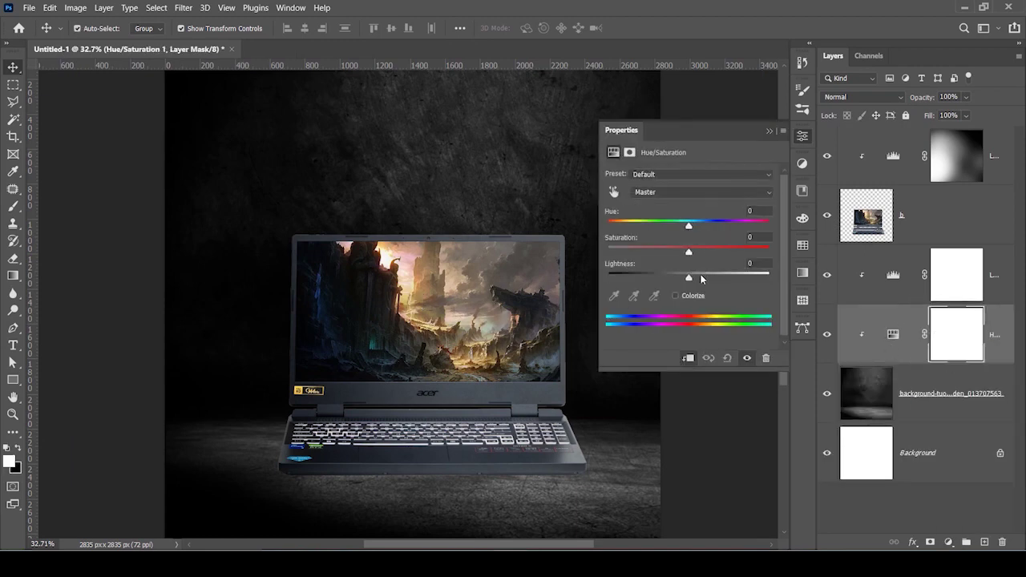
pyautogui.click(689, 295)
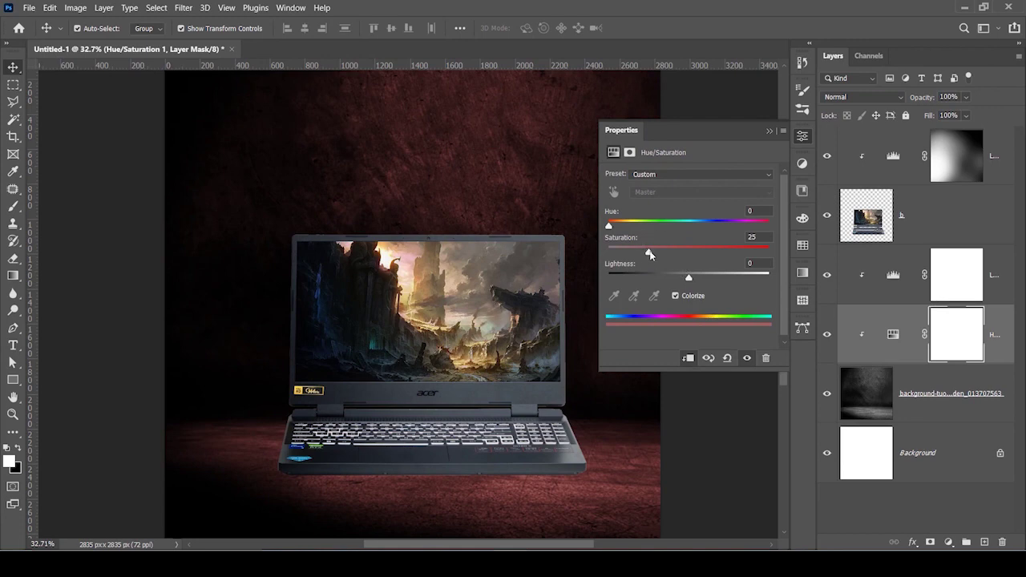
pyautogui.moveTo(618, 231); pyautogui.dragTo(604, 230)
pyautogui.moveTo(688, 278); pyautogui.dragTo(674, 276)
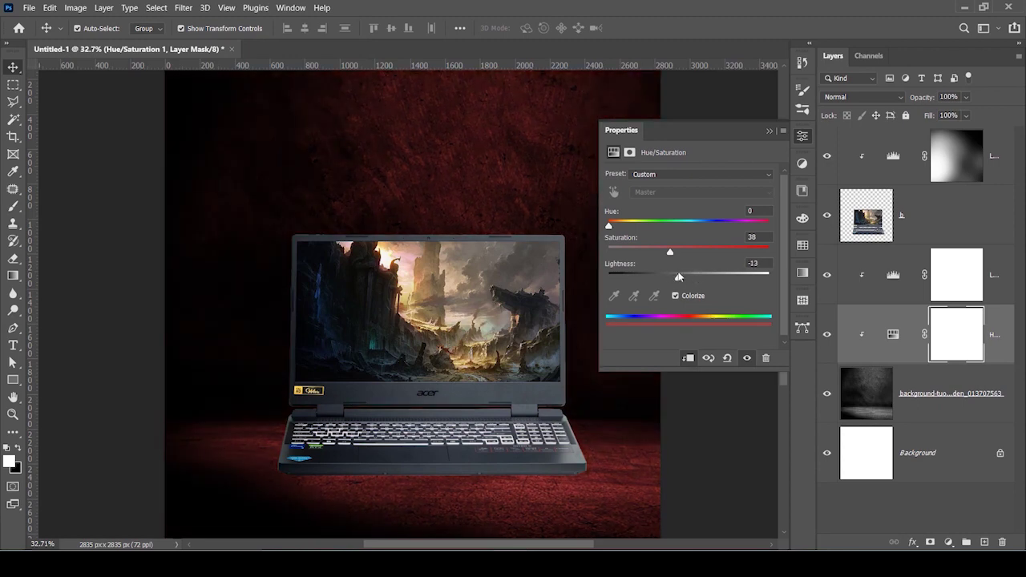
pyautogui.click(770, 130)
# - Lower the red tint layer's opacity to 30%
pyautogui.hotkey('ctrl', '-')
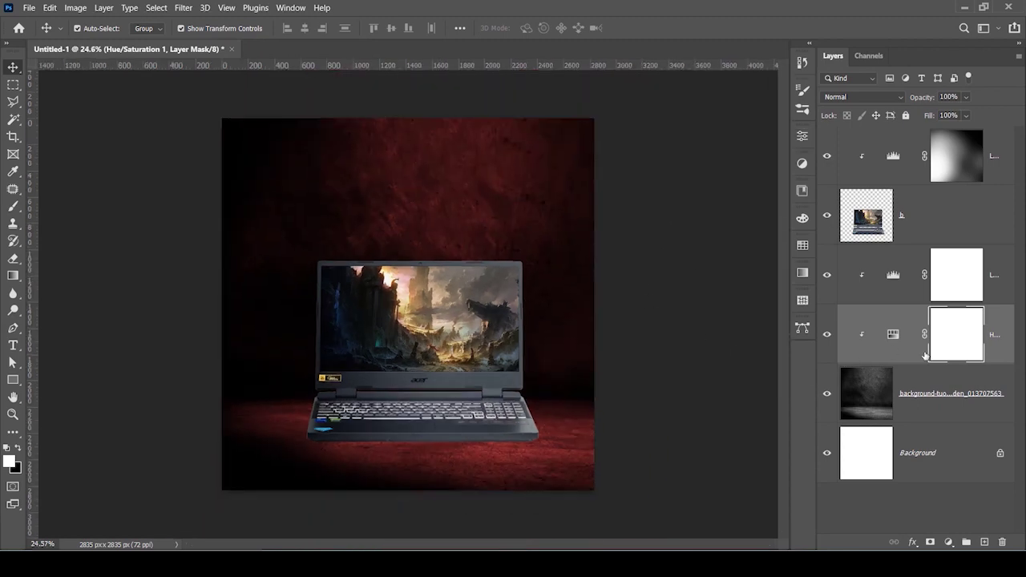
pyautogui.click(892, 334)
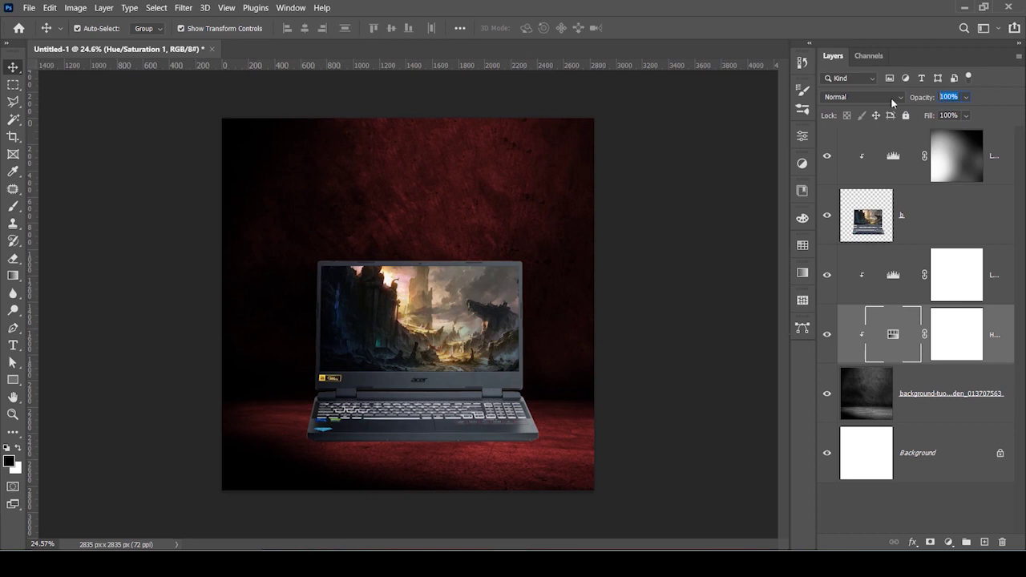
pyautogui.write('50')
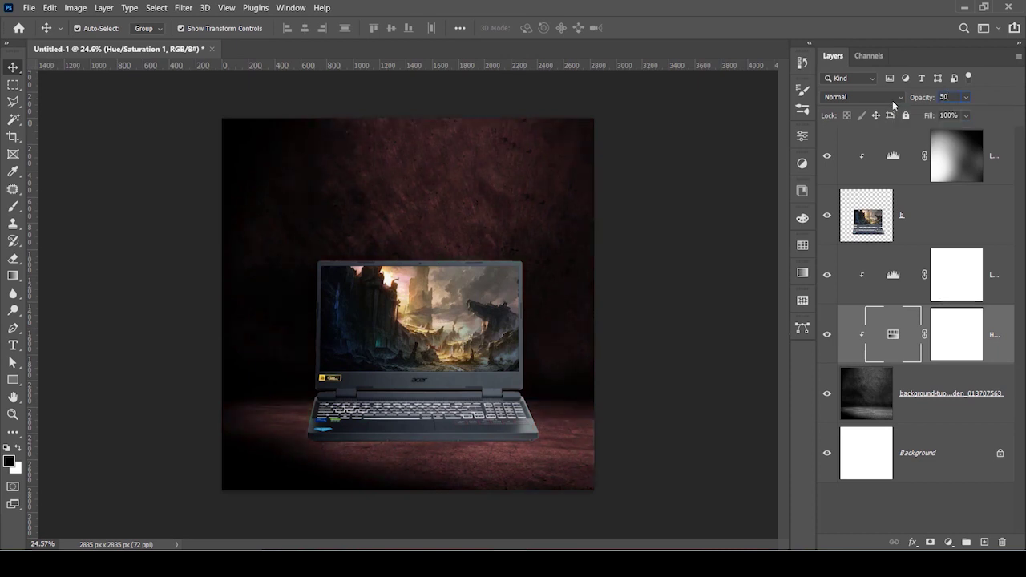
pyautogui.press('BackSpace')
pyautogui.press('BackSpace')
pyautogui.write('30')
pyautogui.press('Return')
pyautogui.hotkey('alt', '.')
pyautogui.hotkey('ctrl', '0')
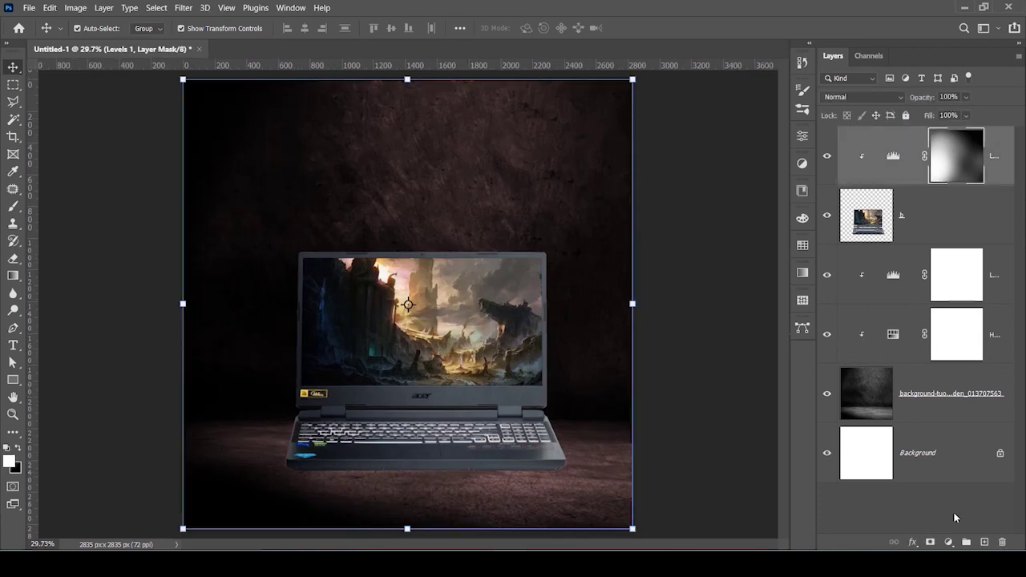
pyautogui.click(958, 228)
# - Add a colorized red Hue/Saturation adjustment above the laptop with lightness -24
pyautogui.click(949, 542)
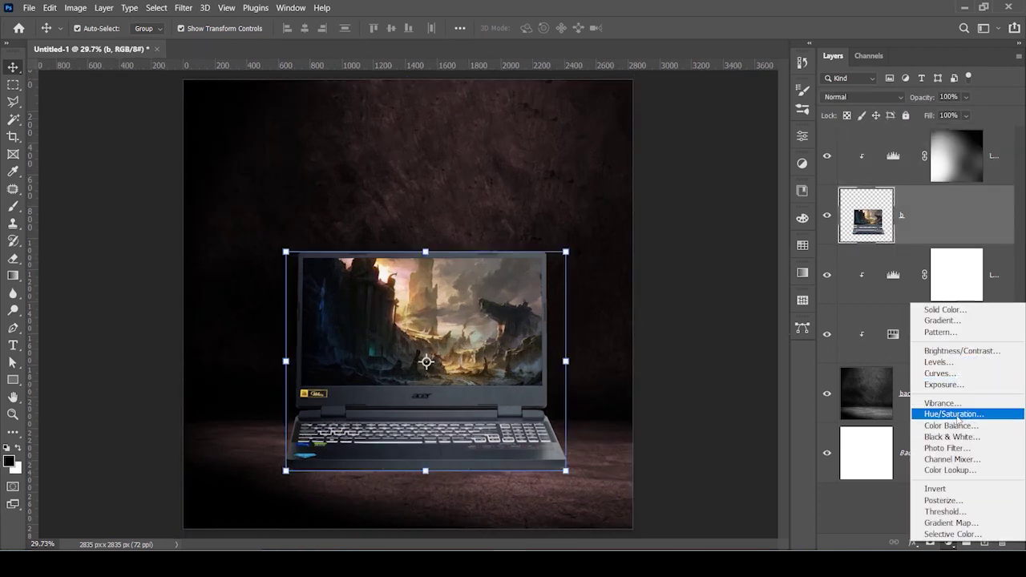
pyautogui.click(960, 416)
pyautogui.click(681, 296)
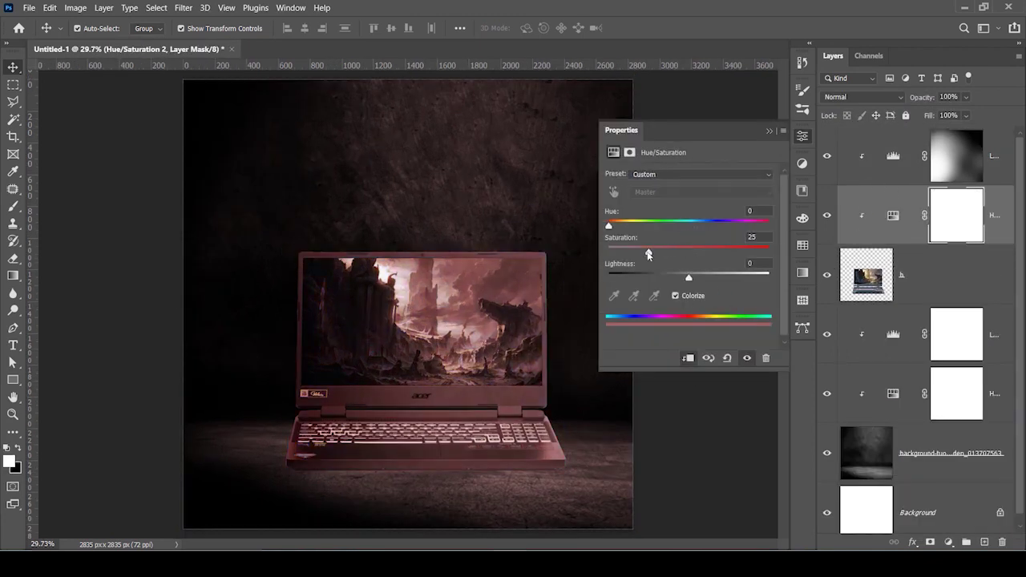
pyautogui.moveTo(690, 278); pyautogui.dragTo(671, 278)
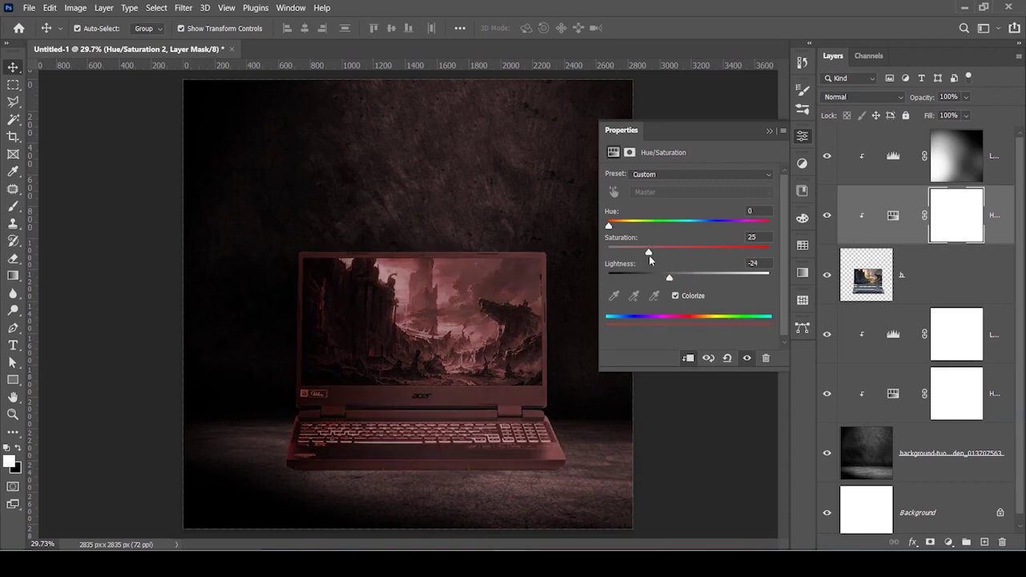
pyautogui.click(769, 131)
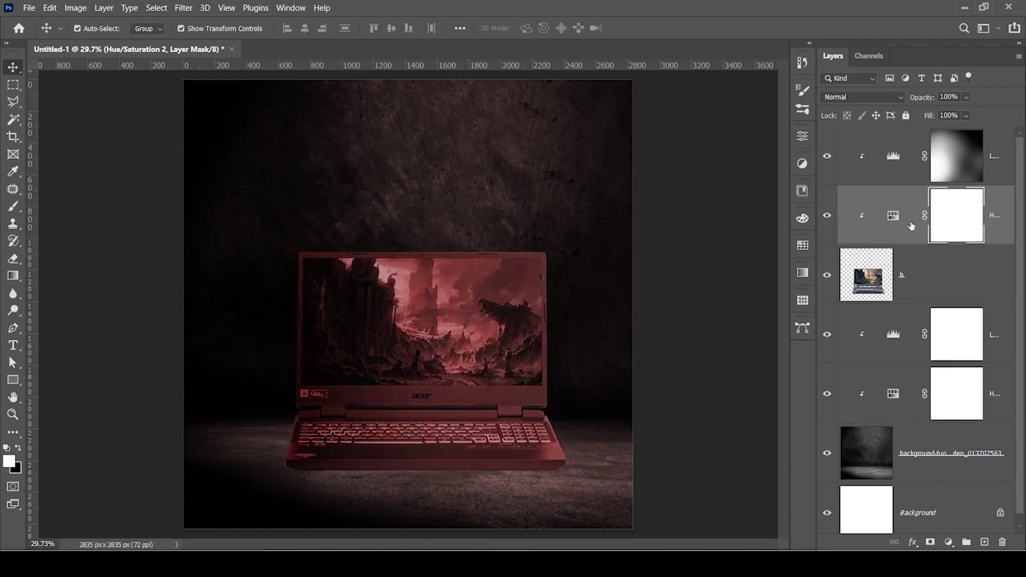
# - Lower the laptop tint layer's opacity to 20%
pyautogui.click(949, 96)
pyautogui.write('30')
pyautogui.press('BackSpace')
pyautogui.press('BackSpace')
pyautogui.write('20')
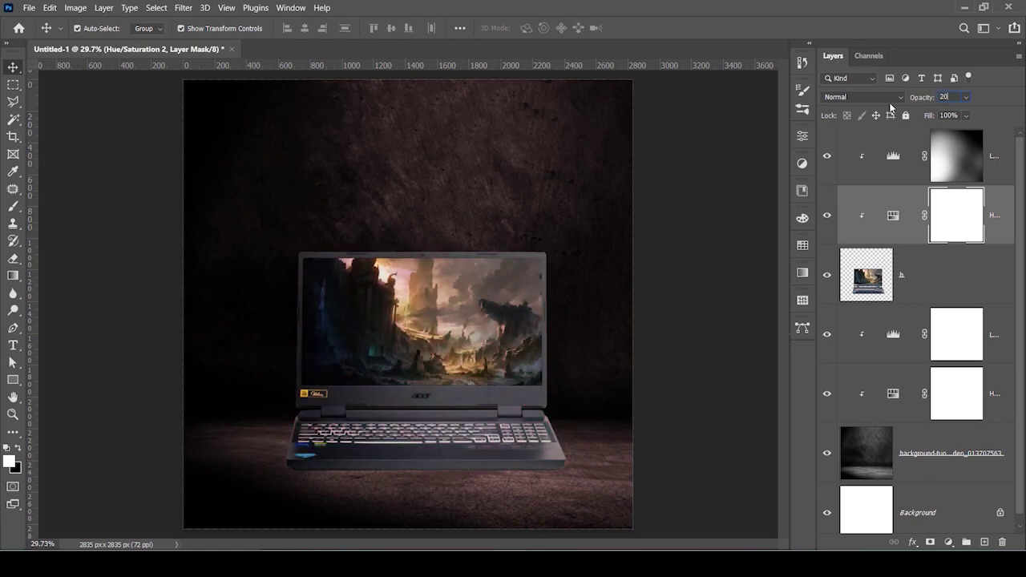
pyautogui.click(705, 344)
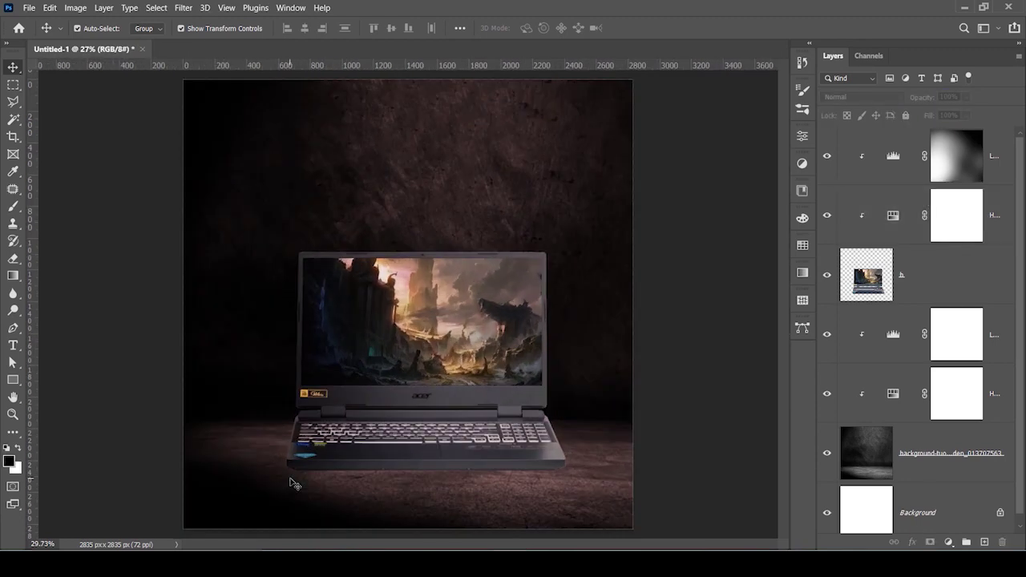
pyautogui.scroll(-2, 293, 484)
pyautogui.scroll(3, 294, 483)
pyautogui.scroll(-2, 294, 483)
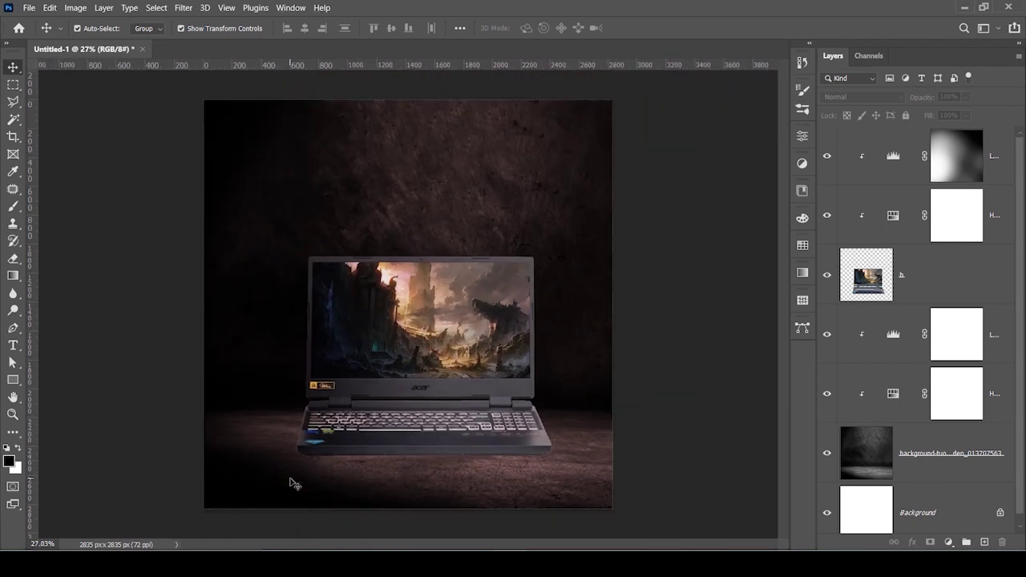
pyautogui.click(471, 309)
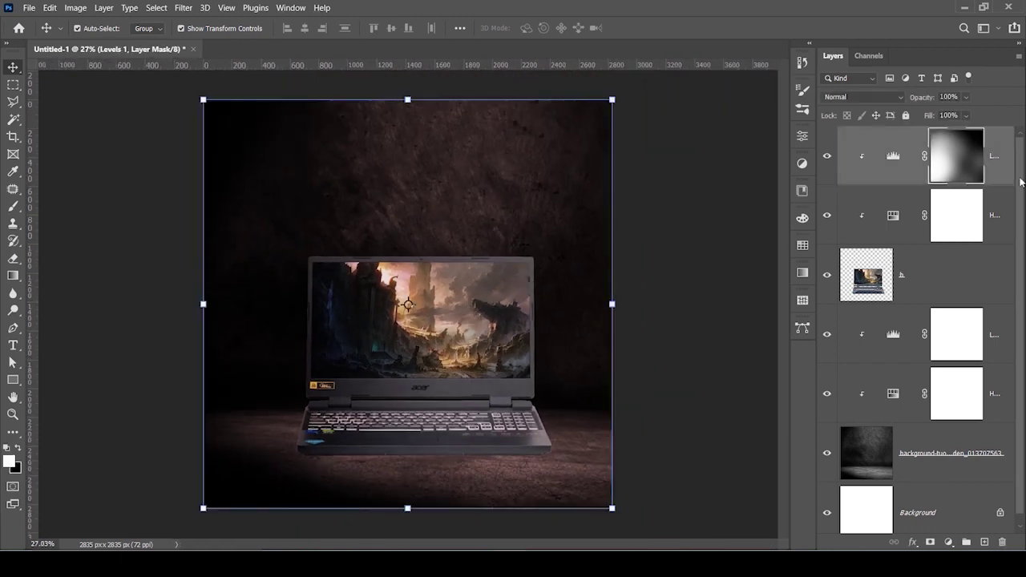
# - Scale the laptop layer to about 95%, nudge it up, and marquee a full-width band at keyboard level
pyautogui.click(903, 277)
pyautogui.moveTo(553, 257); pyautogui.dragTo(542, 267)
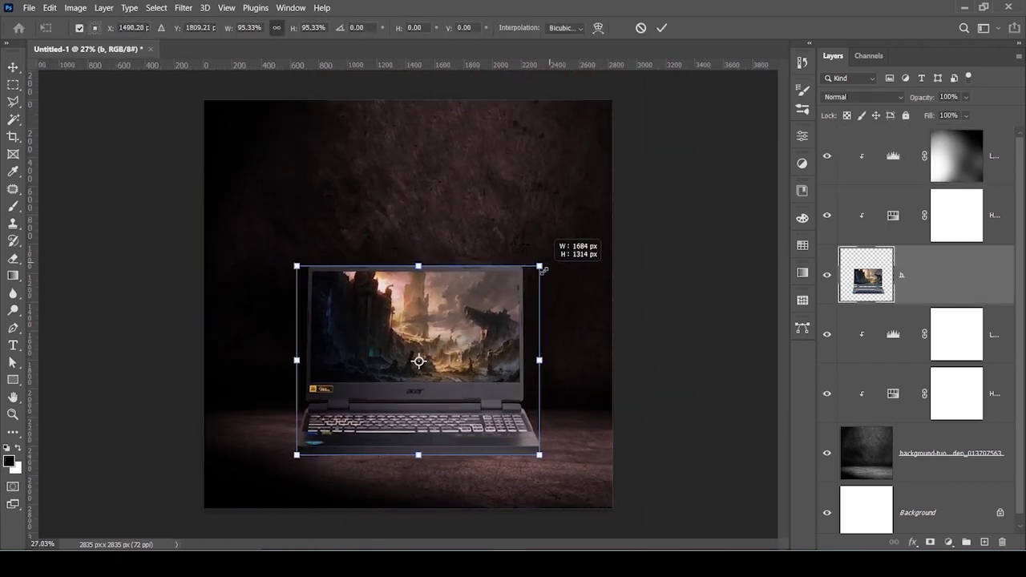
pyautogui.moveTo(506, 332); pyautogui.dragTo(505, 319)
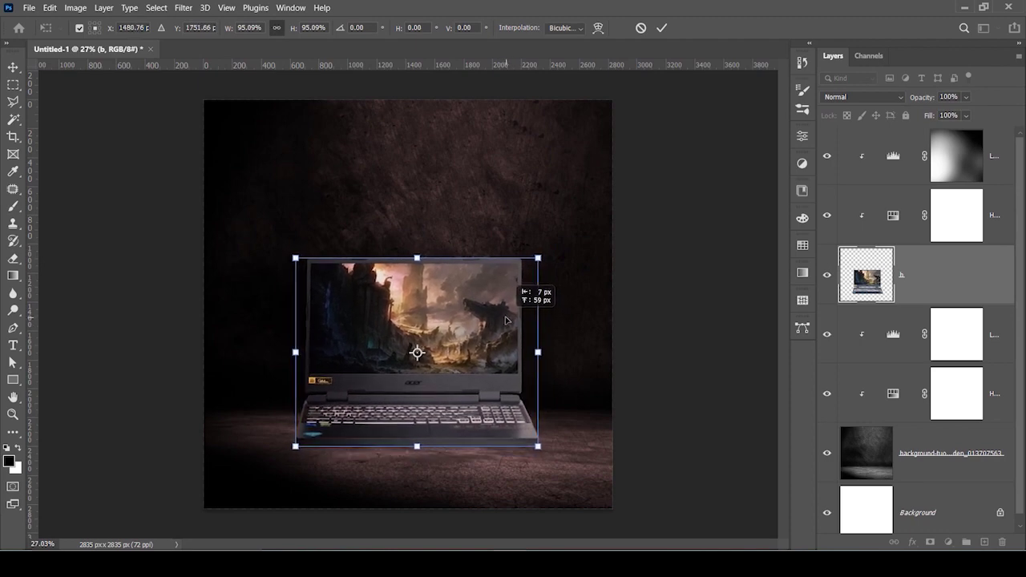
pyautogui.click(661, 28)
pyautogui.click(16, 88)
pyautogui.moveTo(164, 326); pyautogui.dragTo(671, 421)
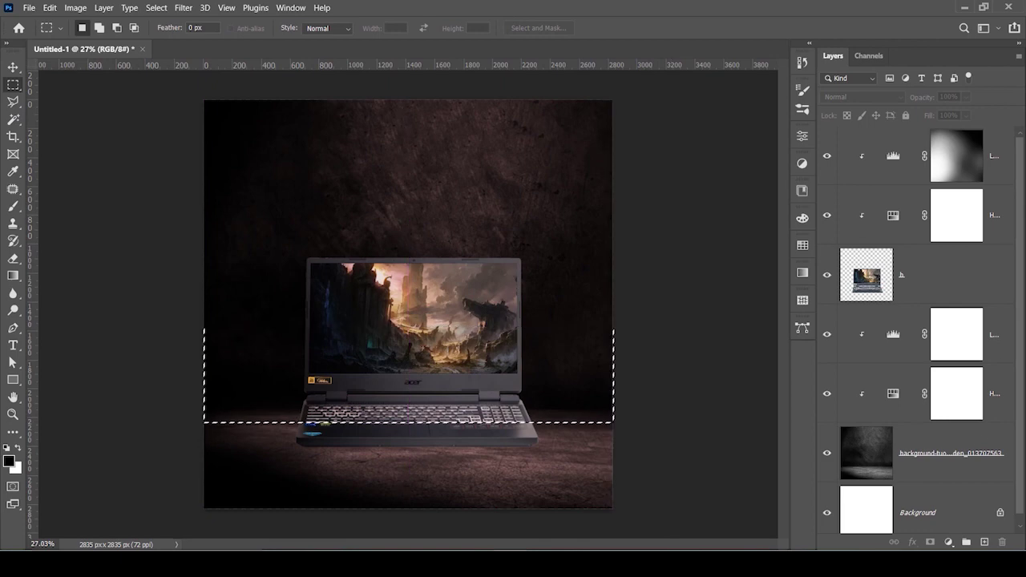
# - Fill the selected band with black on a new empty layer, then deselect
pyautogui.click(956, 335)
pyautogui.click(984, 542)
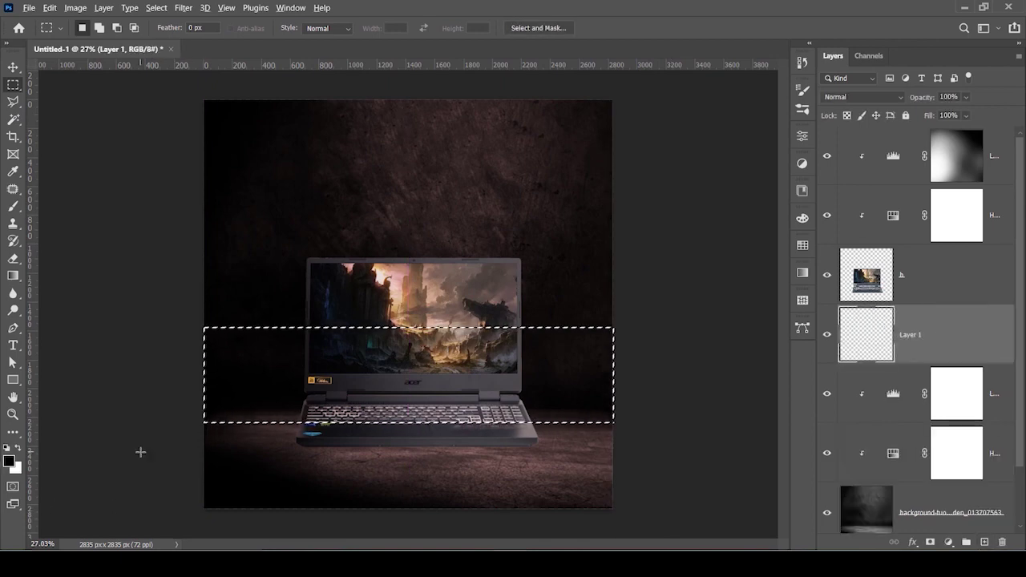
pyautogui.hotkey('alt', 'BackSpace')
pyautogui.hotkey('ctrl', 'd')
# - Try a 49.8-pixel Gaussian Blur on the black shadow band, then select the concrete background layer
pyautogui.click(183, 8)
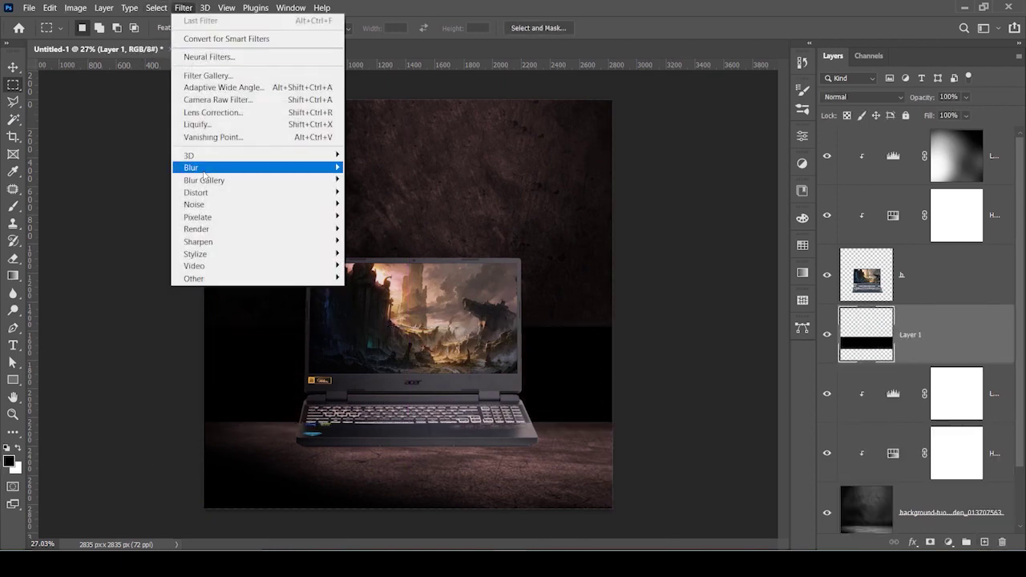
pyautogui.click(382, 212)
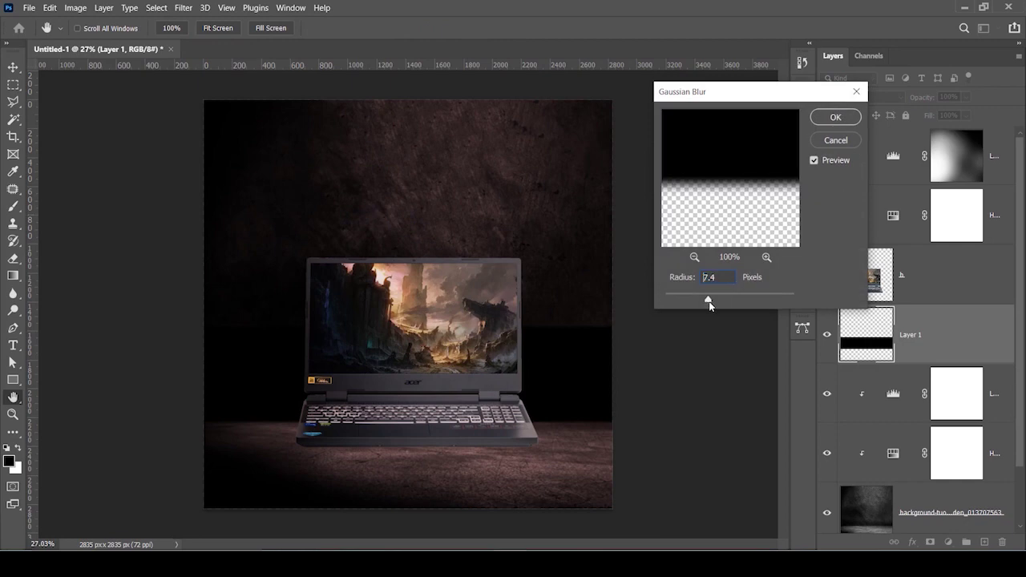
pyautogui.moveTo(725, 302); pyautogui.dragTo(738, 300)
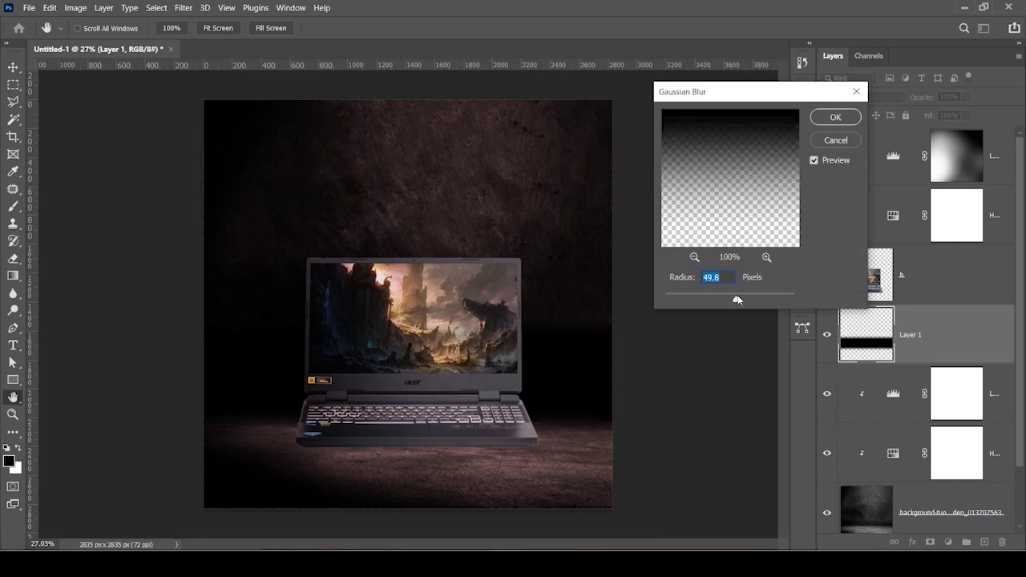
pyautogui.click(856, 91)
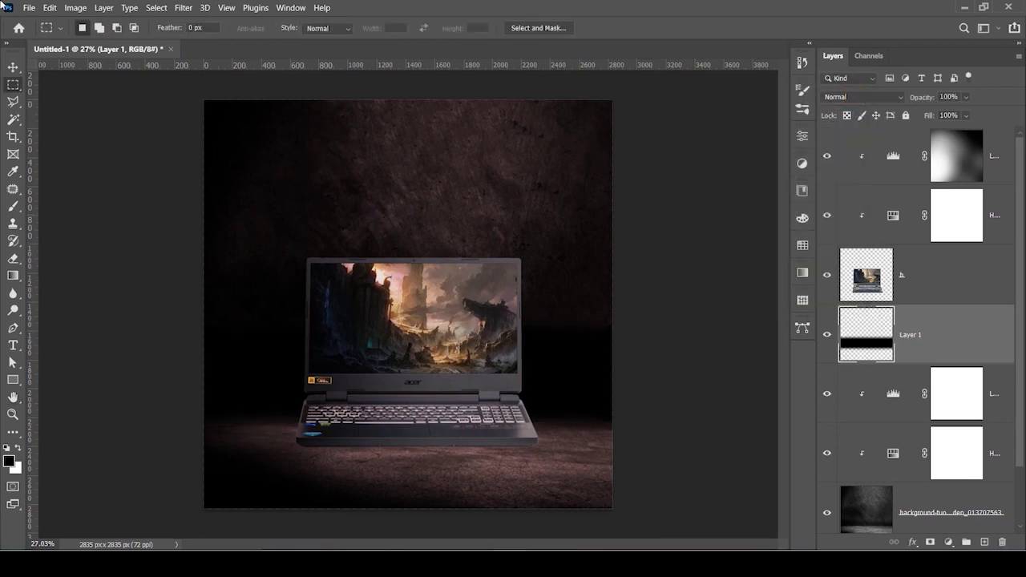
pyautogui.press('v')
pyautogui.click(666, 240)
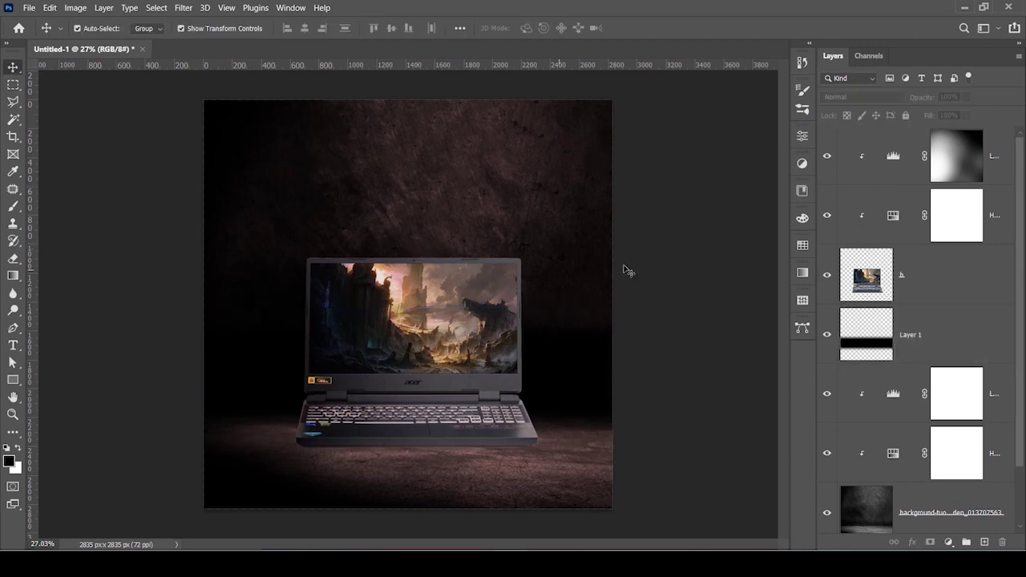
pyautogui.click(640, 182)
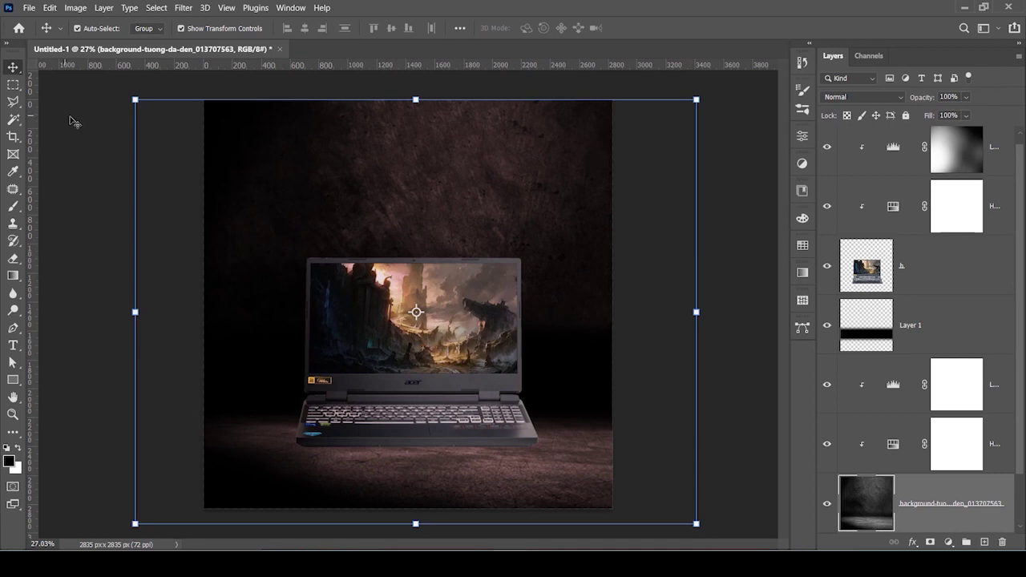
# - Marquee a rectangle around the laptop screen and its surrounding area
pyautogui.press('m')
pyautogui.scroll(2, 296, 258)
pyautogui.moveTo(261, 225); pyautogui.dragTo(602, 415)
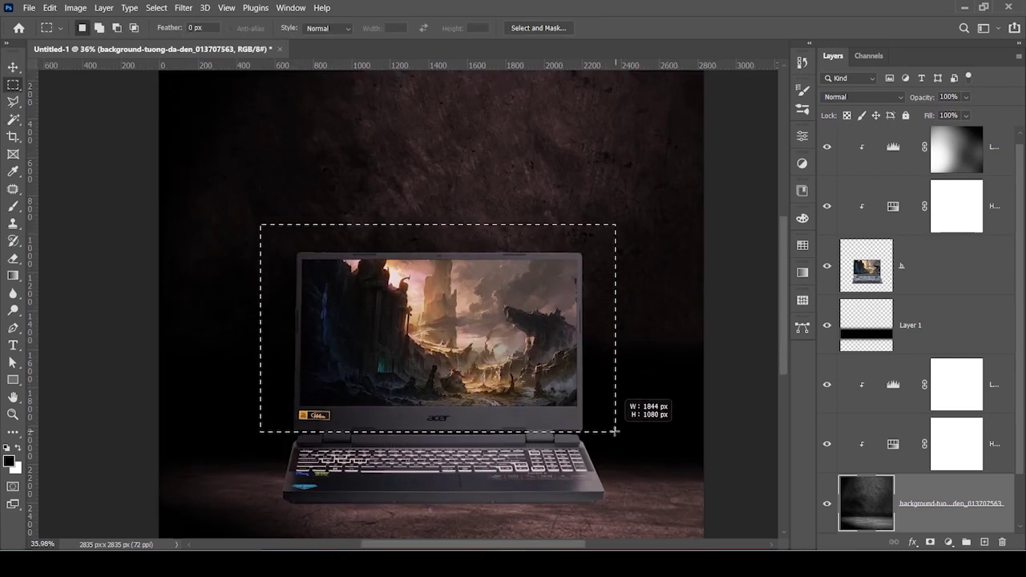
pyautogui.moveTo(603, 415); pyautogui.dragTo(619, 428)
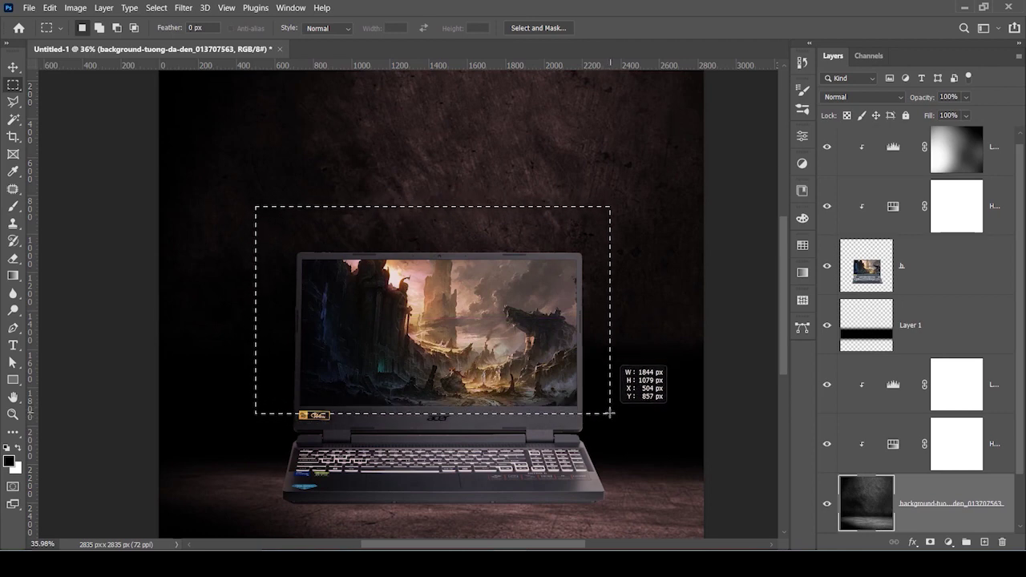
pyautogui.moveTo(619, 428); pyautogui.dragTo(622, 431)
pyautogui.hotkey('ctrl', '0')
# - Fill the selection with red #ff3333 on a new layer and move it beneath layer b
pyautogui.click(956, 150)
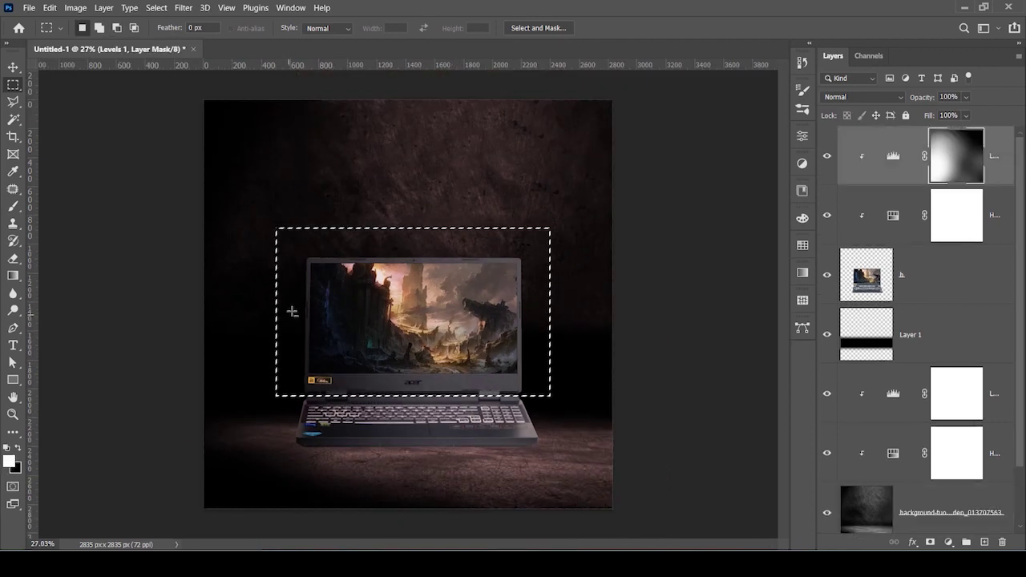
pyautogui.scroll(1, 290, 311)
pyautogui.click(983, 542)
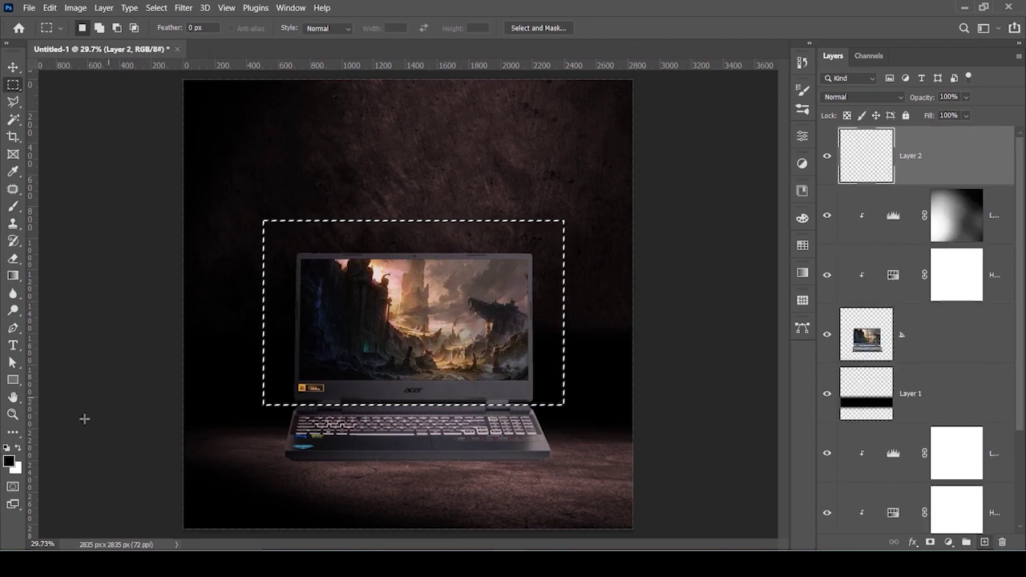
pyautogui.click(9, 462)
pyautogui.write('ff3333')
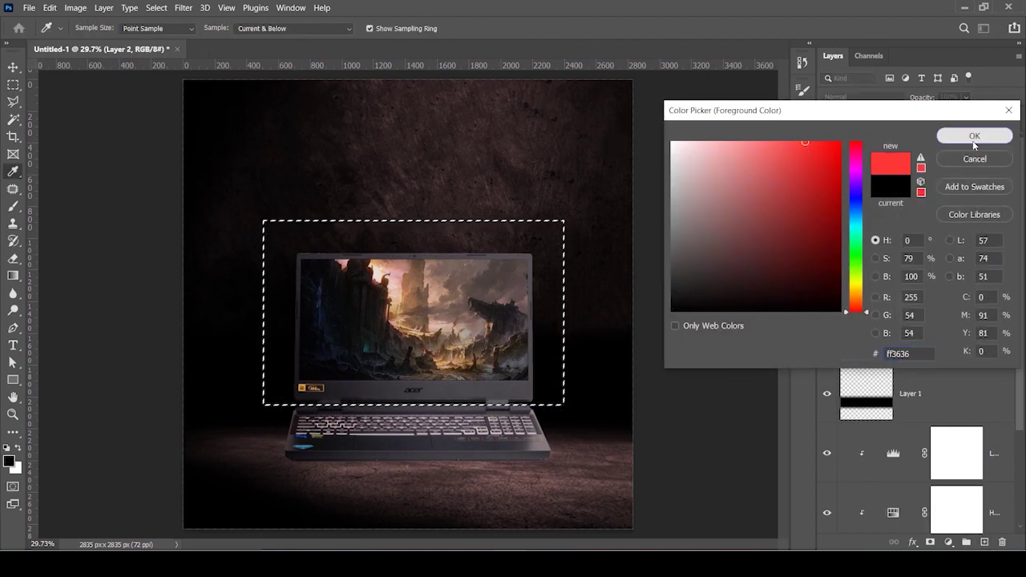
pyautogui.click(974, 135)
pyautogui.hotkey('alt', 'BackSpace')
pyautogui.hotkey('ctrl', 'd')
pyautogui.press('v')
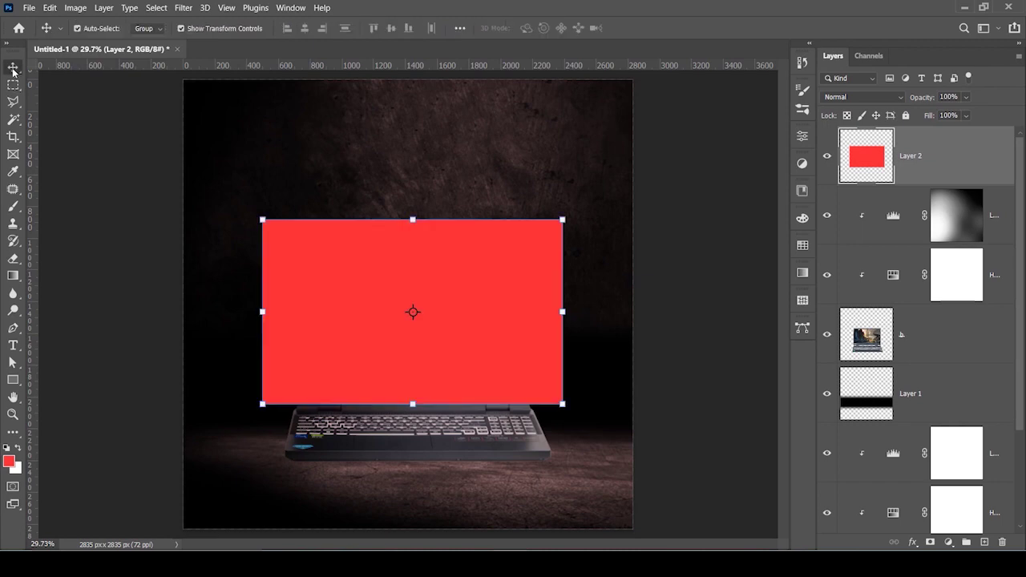
pyautogui.moveTo(882, 152); pyautogui.dragTo(969, 362)
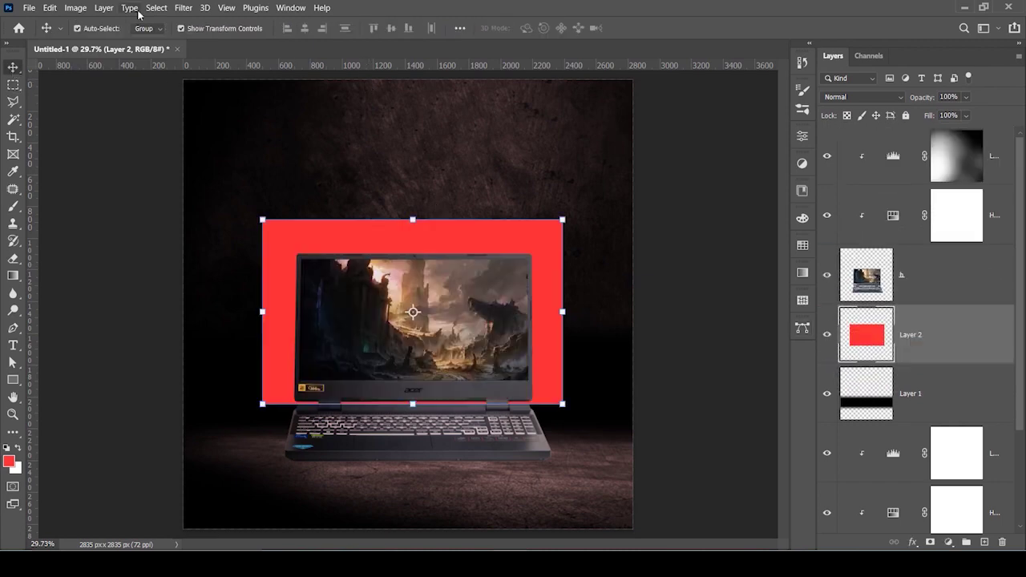
# - Blur Layer 2's red rectangle with a 141.7-pixel Gaussian Blur into a soft glow
pyautogui.click(182, 8)
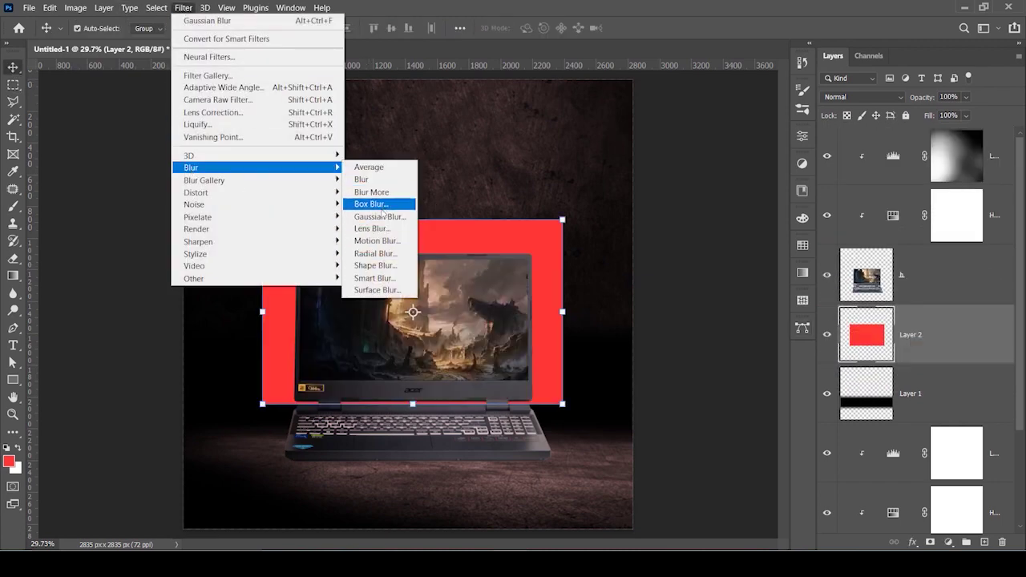
pyautogui.moveTo(240, 167)
pyautogui.click(377, 217)
pyautogui.moveTo(739, 305); pyautogui.dragTo(758, 299)
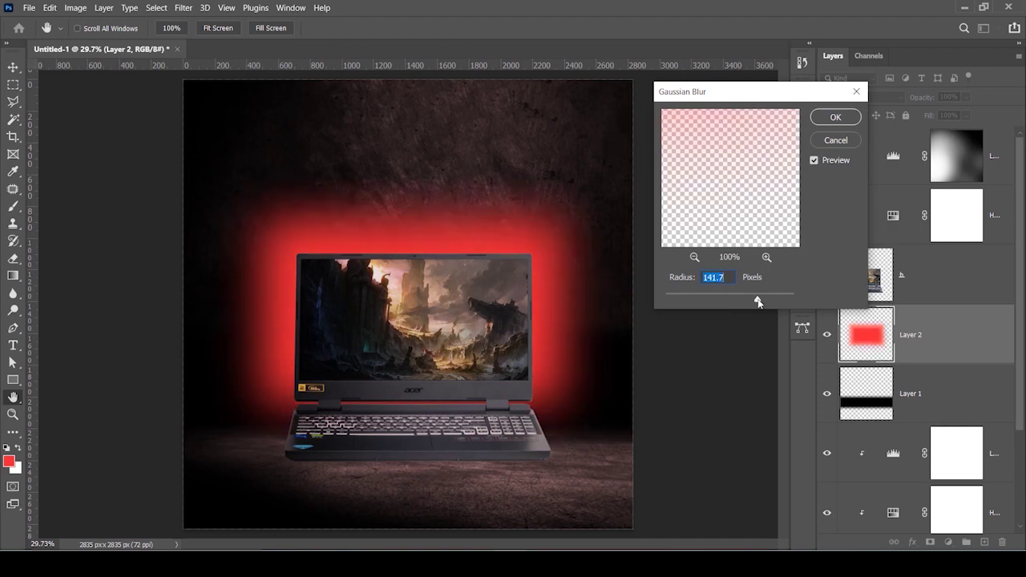
pyautogui.click(835, 117)
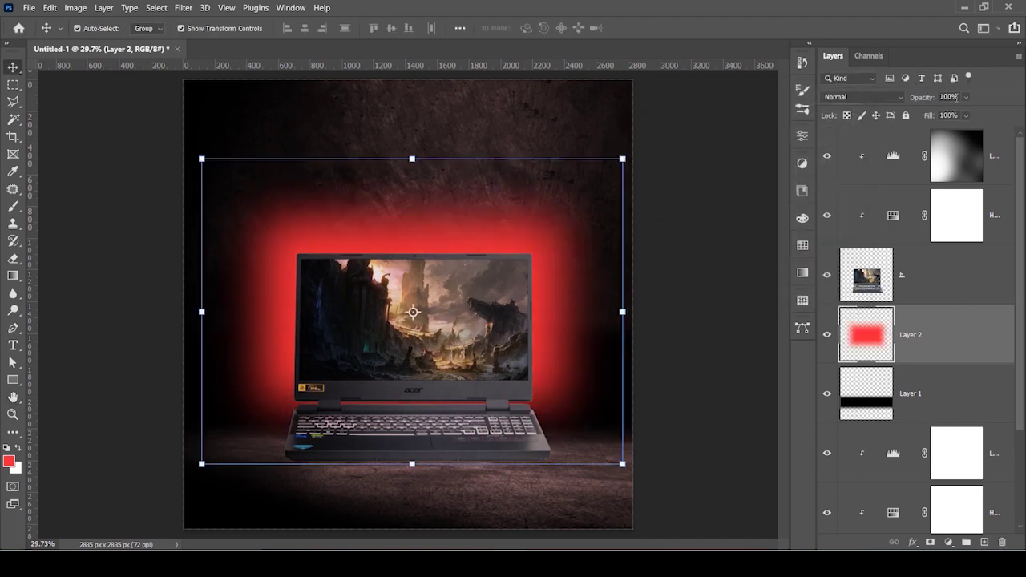
pyautogui.click(839, 96)
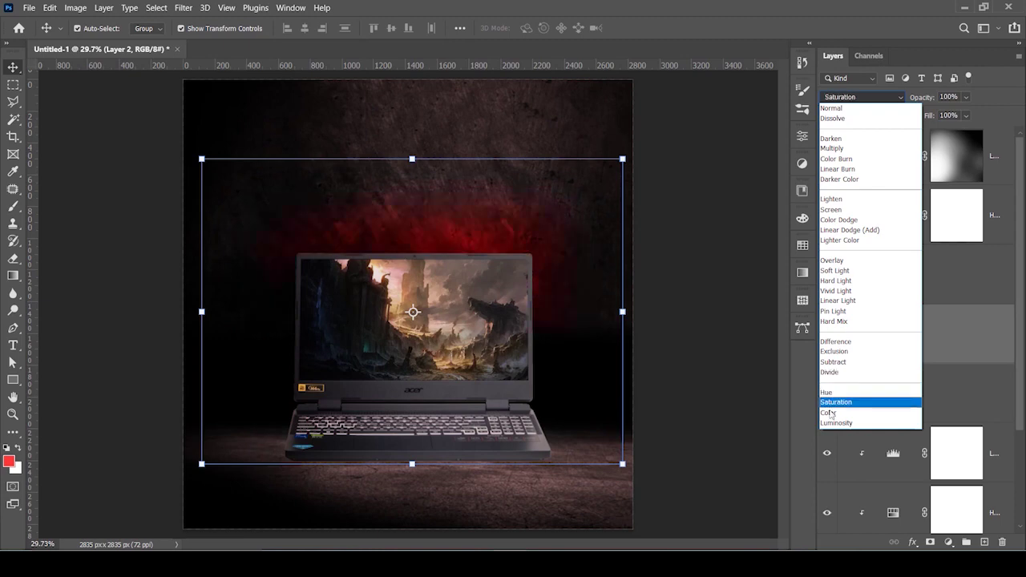
# - Set Layer 2 to Normal blend mode with 35% opacity and 50% fill
pyautogui.click(836, 107)
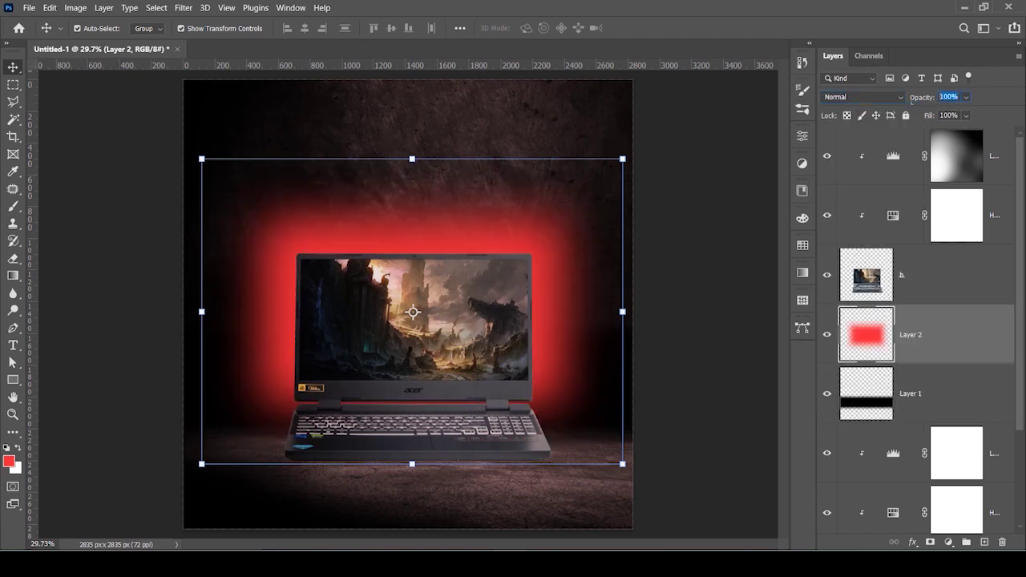
pyautogui.write('50')
pyautogui.write('20')
pyautogui.write('3')
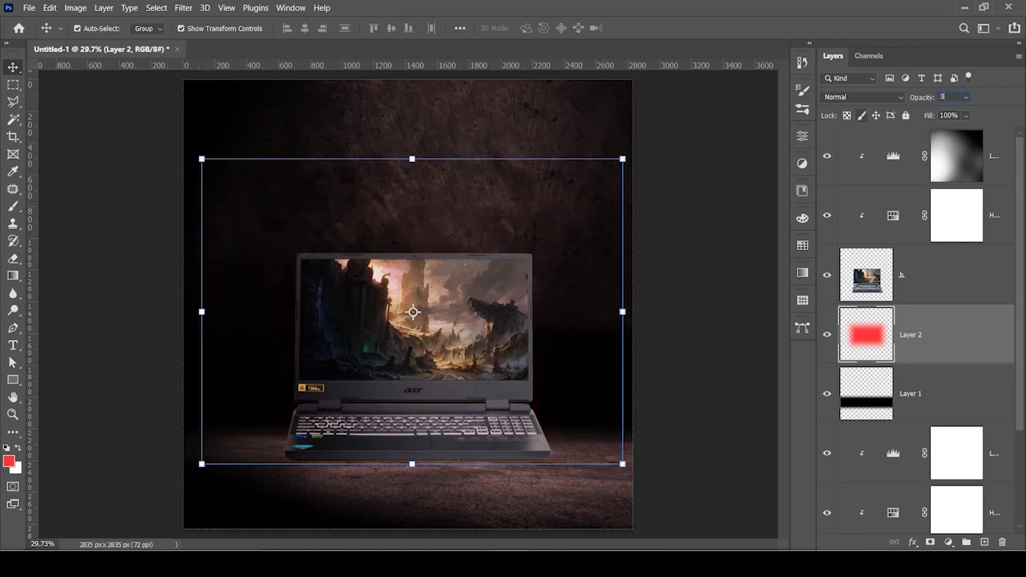
pyautogui.write('0')
pyautogui.click(956, 117)
pyautogui.write('50')
pyautogui.keyDown('ctrl'); pyautogui.click(981, 334); pyautogui.keyUp('ctrl')
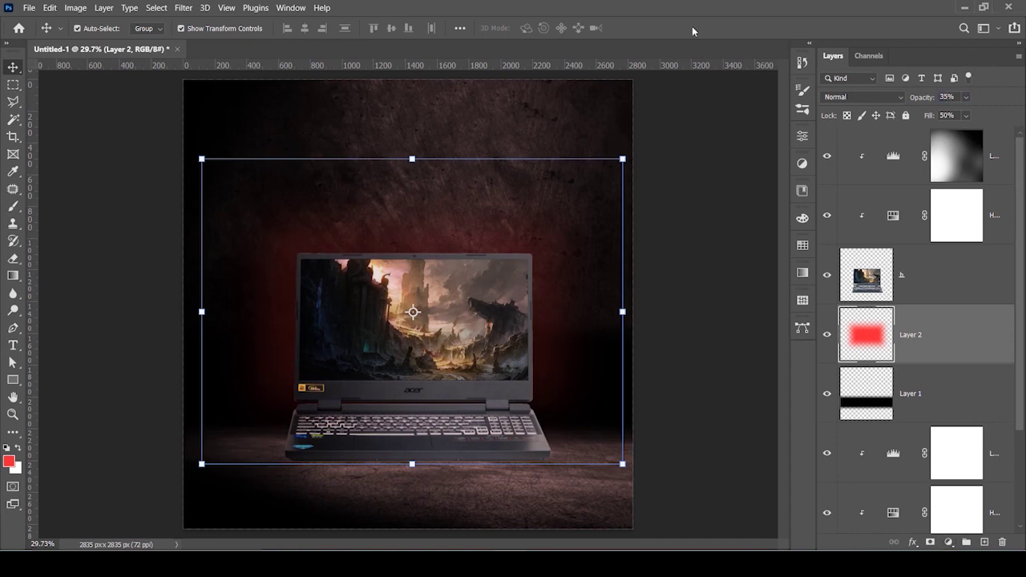
pyautogui.click(709, 266)
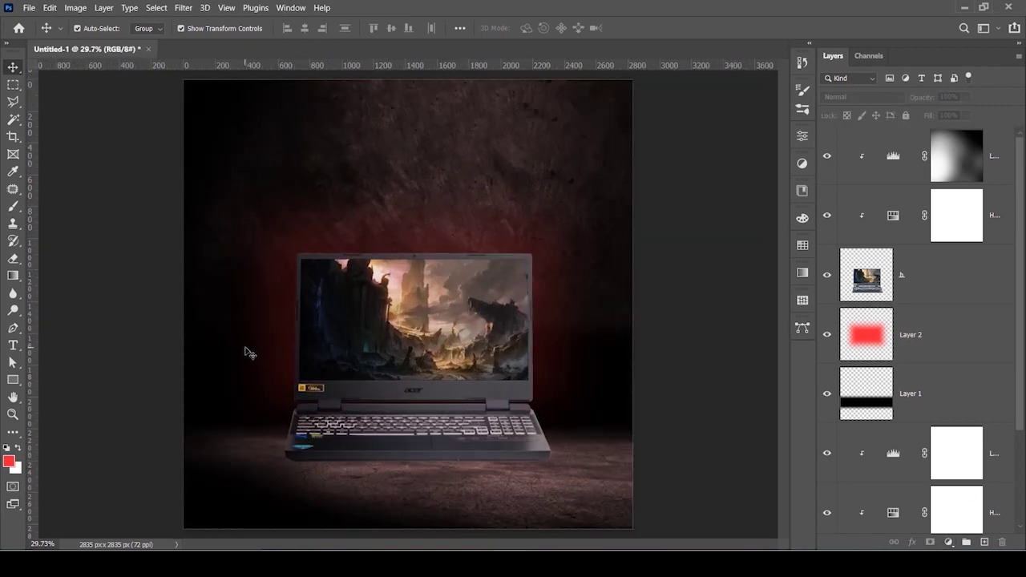
# - Select the laptop layer and zoom in on the laptop screen's top-left corner
pyautogui.scroll(-1, 488, 215)
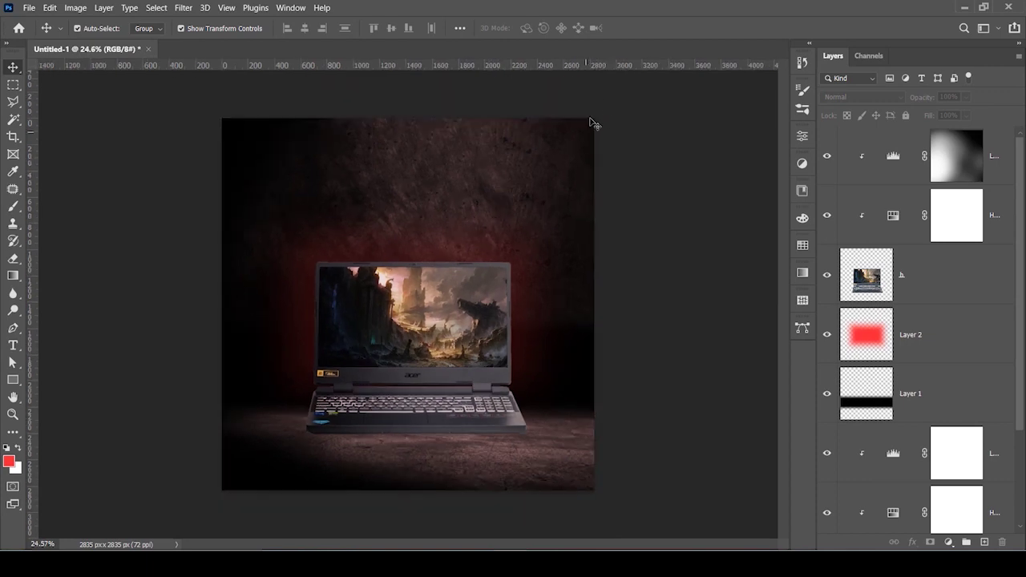
pyautogui.scroll(1, 381, 332)
pyautogui.scroll(1, 382, 332)
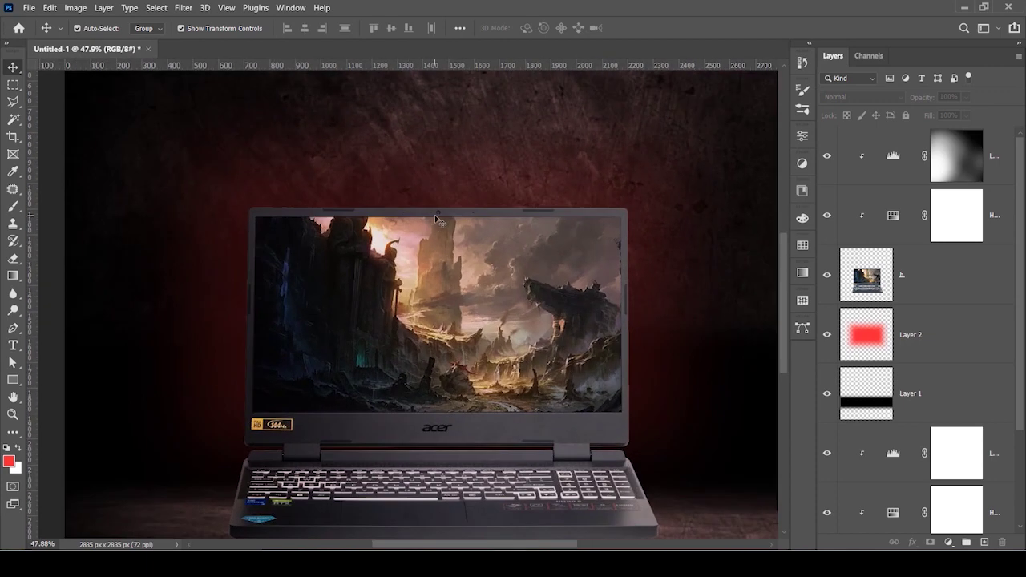
pyautogui.click(916, 281)
pyautogui.scroll(1, 161, 246)
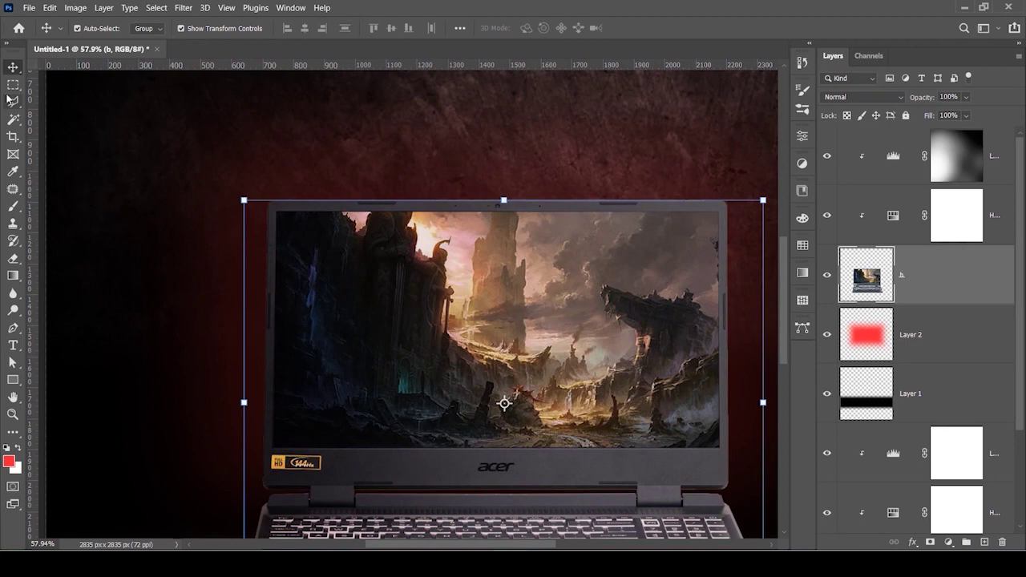
pyautogui.press('m')
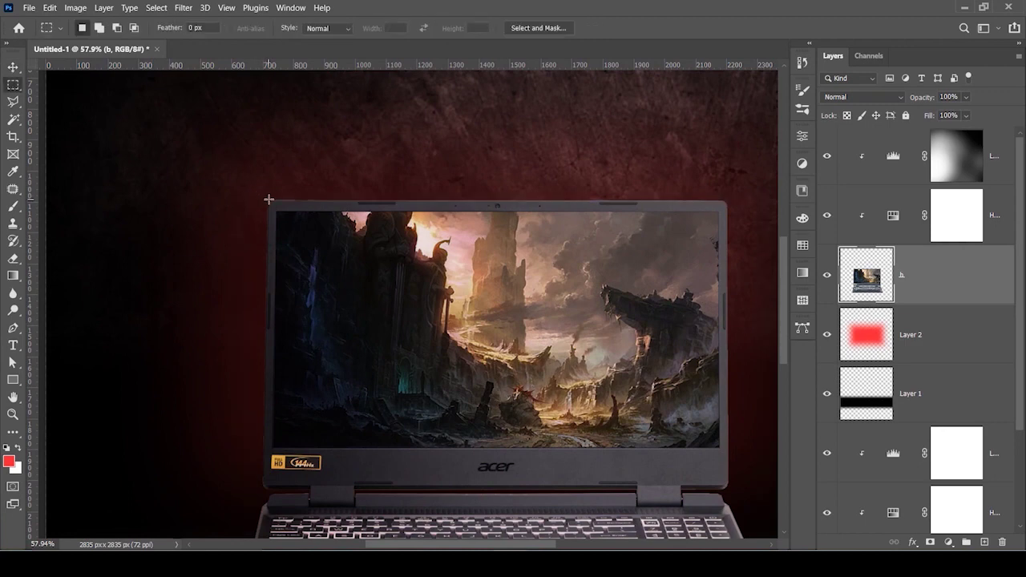
pyautogui.scroll(-1, 269, 199)
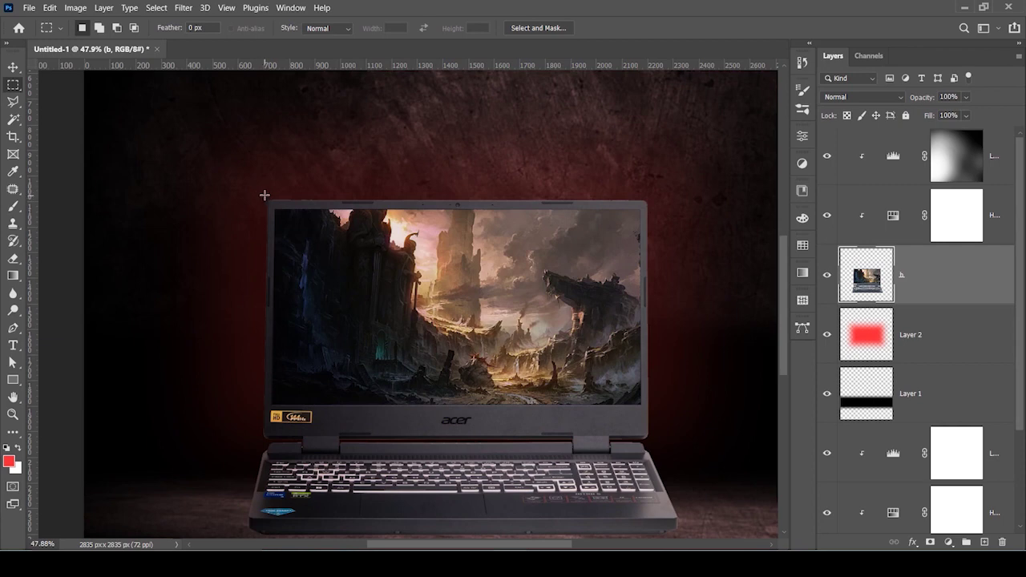
pyautogui.scroll(2, 273, 222)
pyautogui.moveTo(312, 312); pyautogui.dragTo(289, 270)
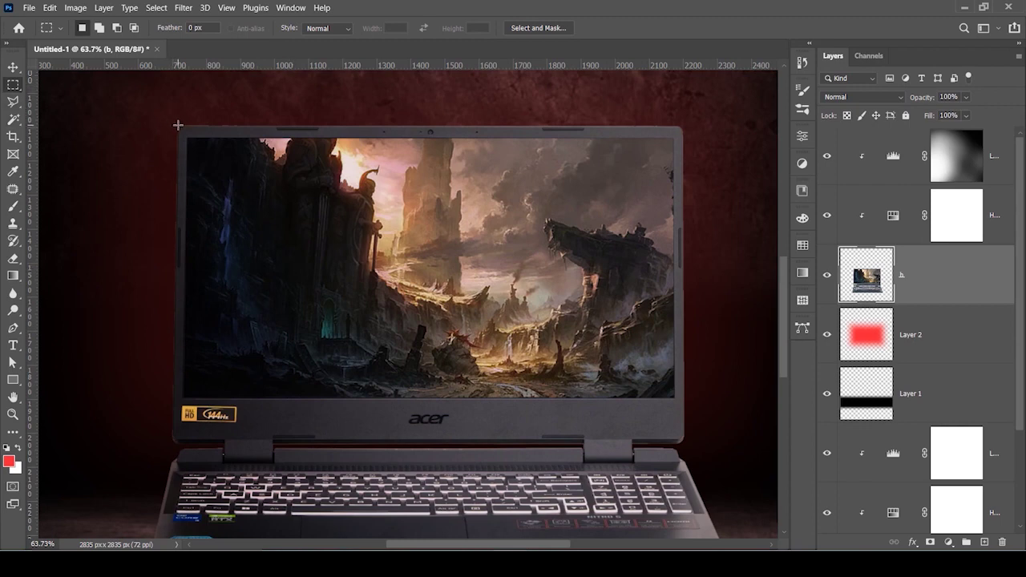
# - Marquee the screen panel, subtract a smaller inner rectangle, and add Layer 3 on top
pyautogui.moveTo(179, 126); pyautogui.dragTo(623, 378)
pyautogui.click(205, 130)
pyautogui.moveTo(174, 121); pyautogui.dragTo(687, 445)
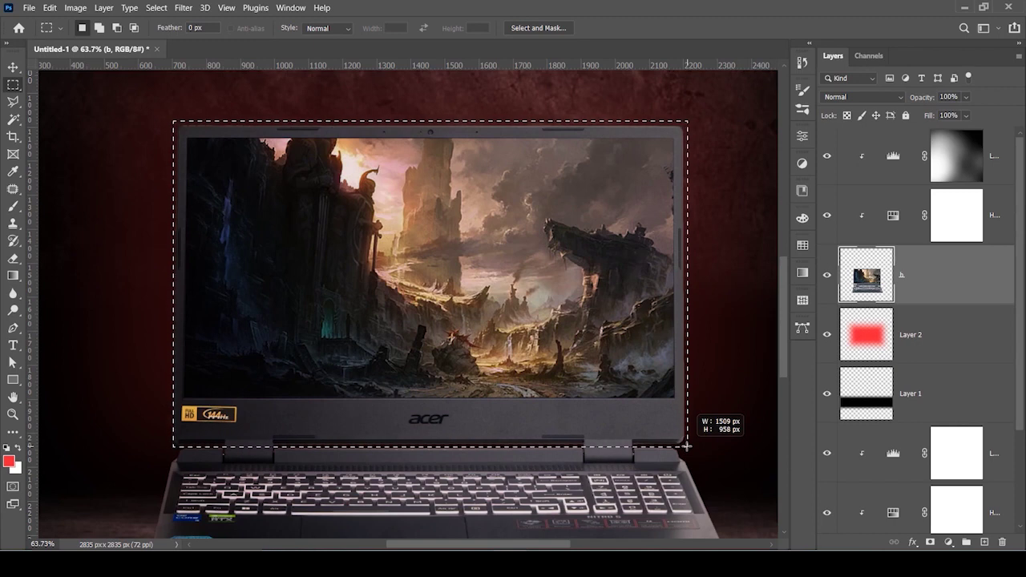
pyautogui.moveTo(687, 445); pyautogui.dragTo(687, 445)
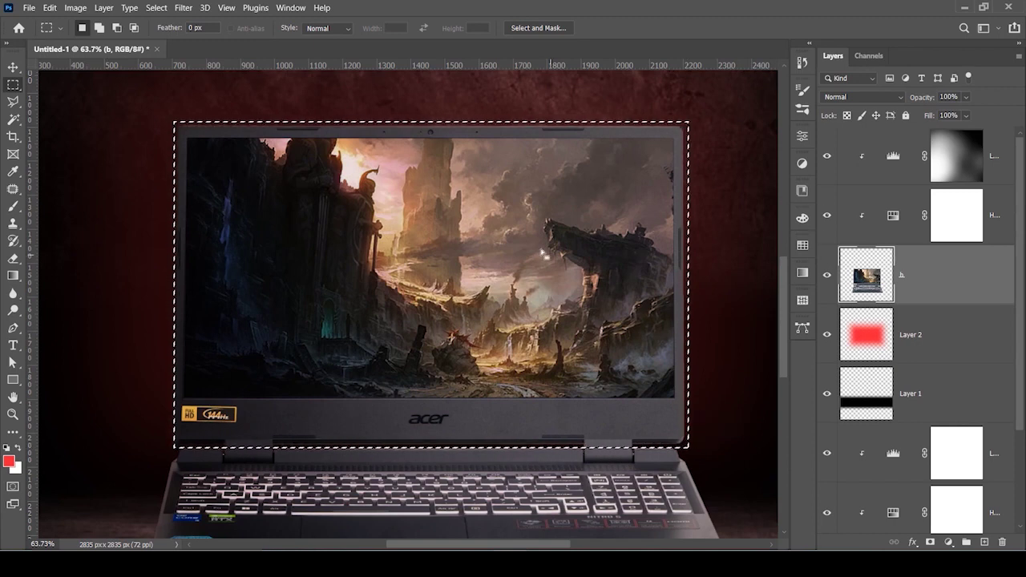
pyautogui.press('alt')
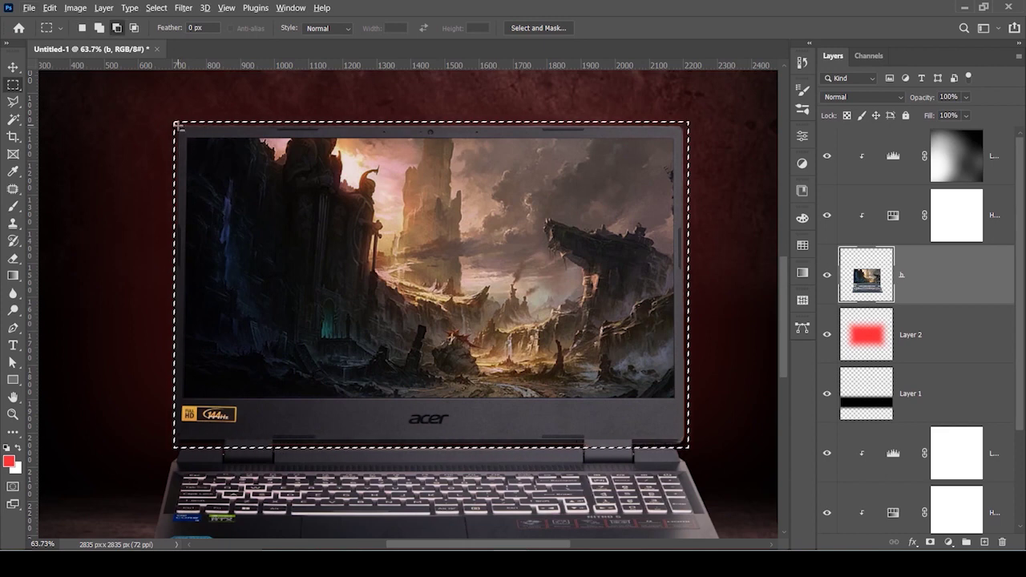
pyautogui.moveTo(179, 129); pyautogui.dragTo(682, 441)
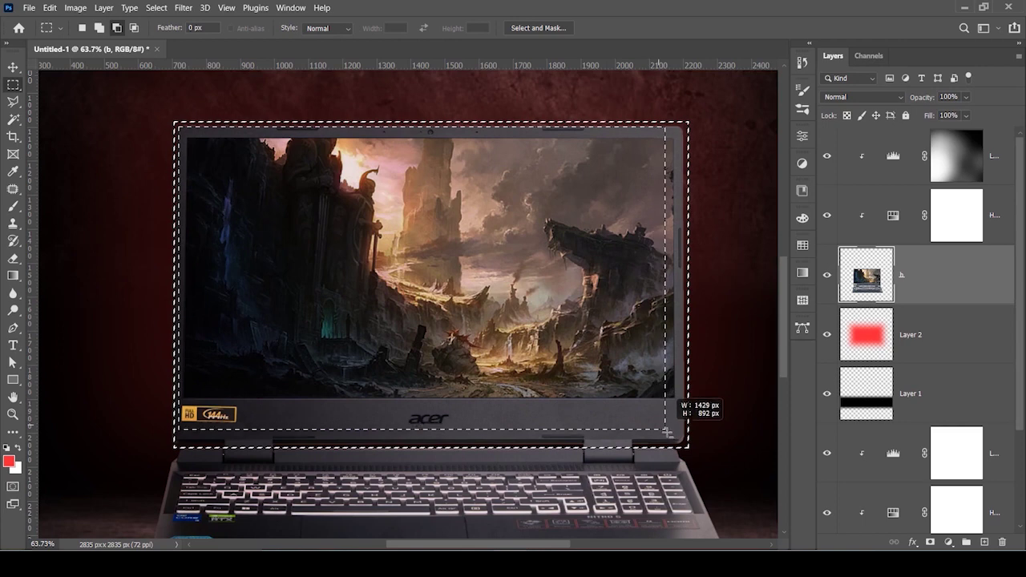
pyautogui.moveTo(682, 440); pyautogui.dragTo(686, 449)
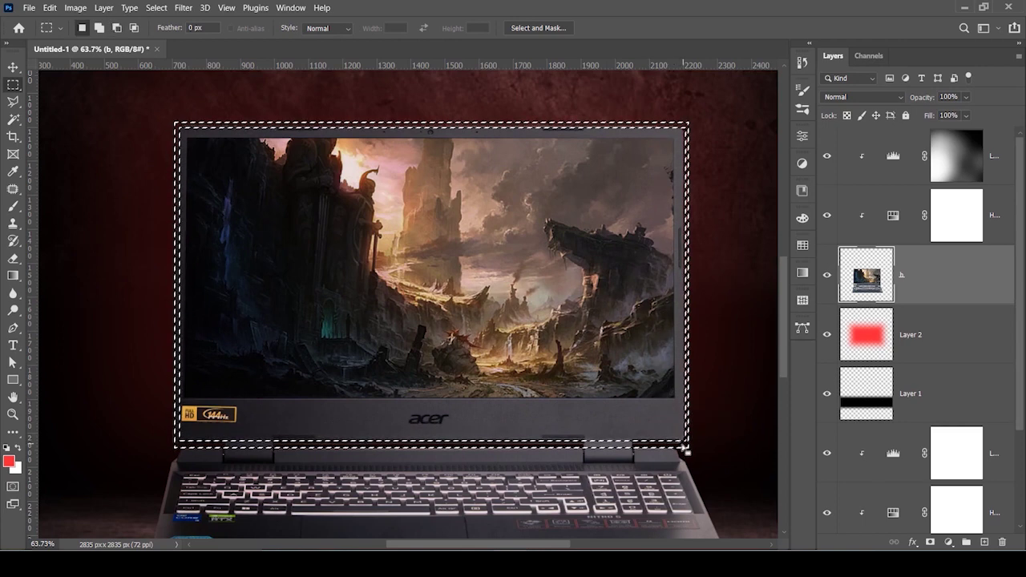
pyautogui.moveTo(179, 126)
pyautogui.mouseDown()
pyautogui.moveTo(631, 439)
pyautogui.moveTo(691, 423)
pyautogui.mouseUp()
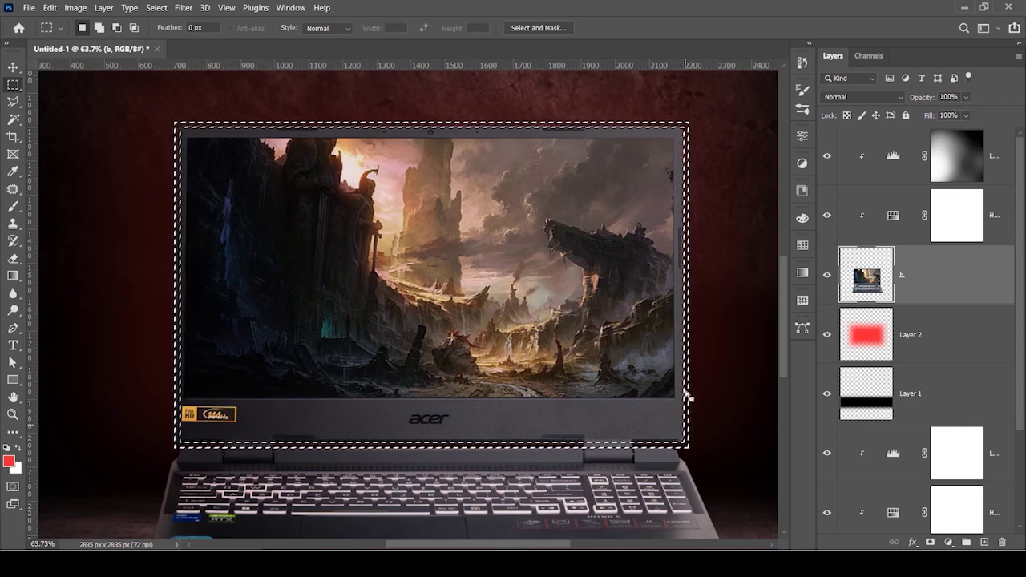
pyautogui.click(912, 156)
pyautogui.click(984, 542)
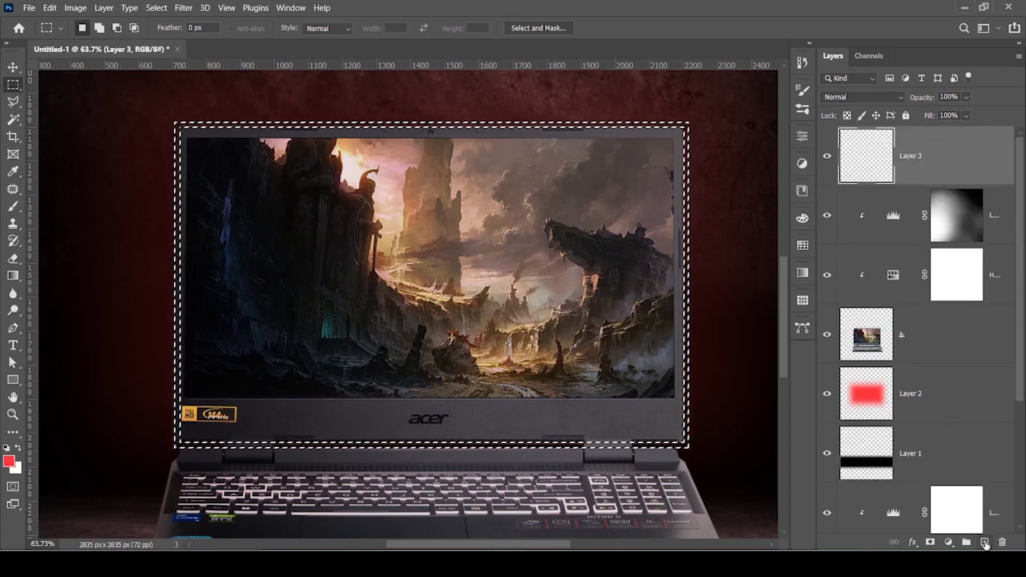
# - Brush a bright red ff1a1a border along the screen-frame selection on Layer 3, then deselect
pyautogui.press('b')
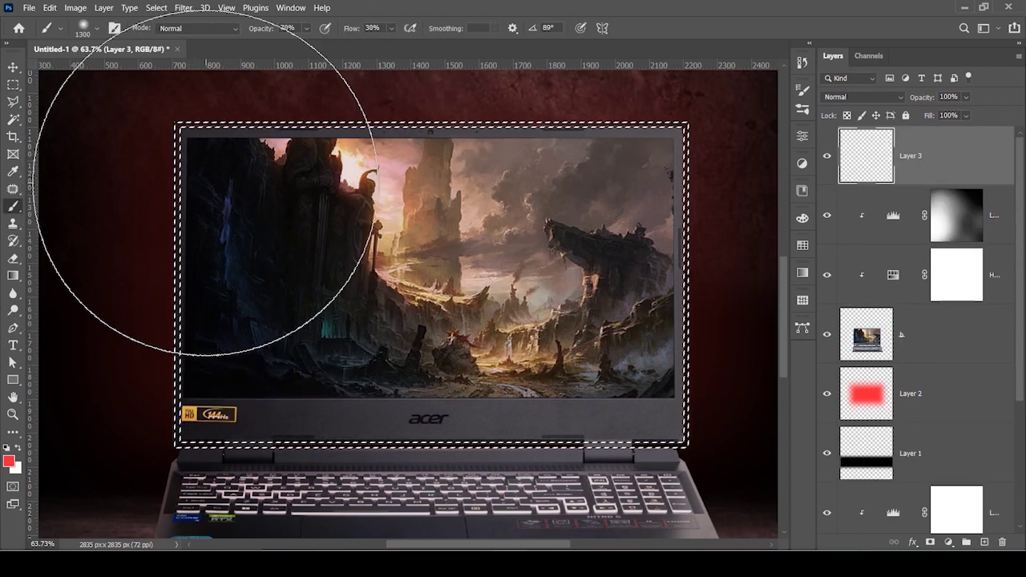
pyautogui.click(9, 461)
pyautogui.click(778, 136)
pyautogui.moveTo(779, 135); pyautogui.dragTo(824, 141)
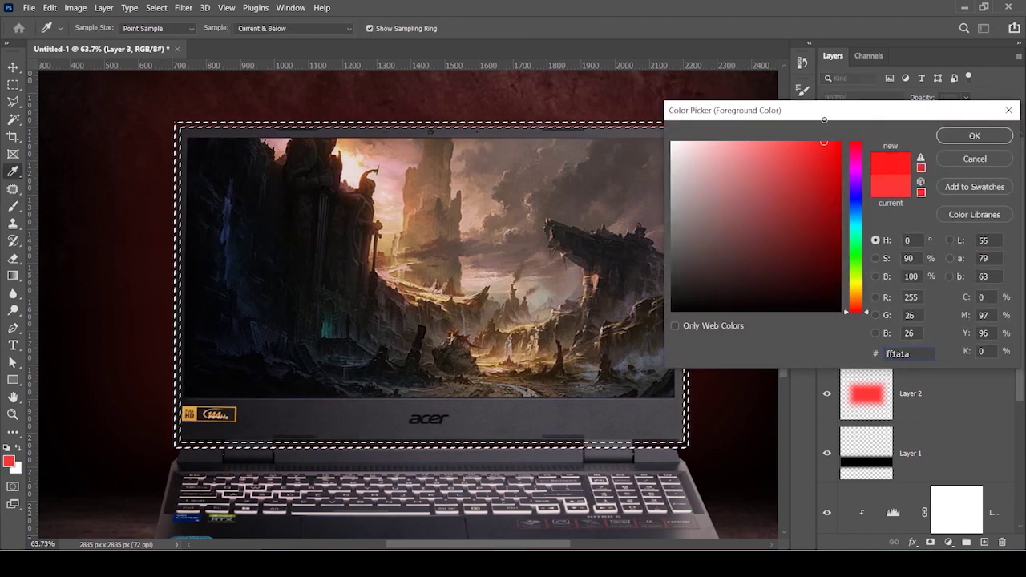
pyautogui.click(948, 141)
pyautogui.moveTo(156, 126); pyautogui.dragTo(652, 164)
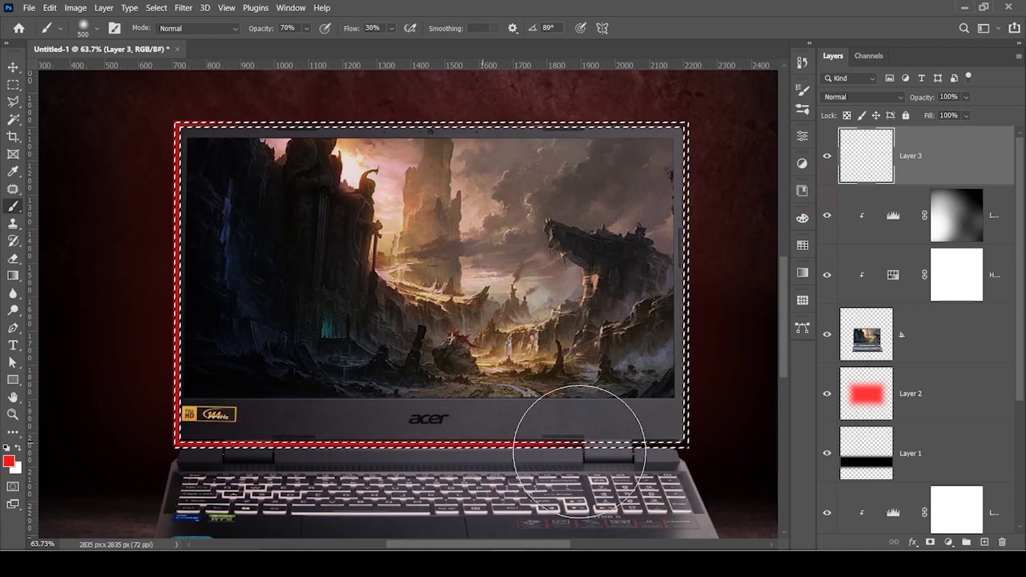
pyautogui.hotkey('ctrl', 'd')
pyautogui.click(13, 67)
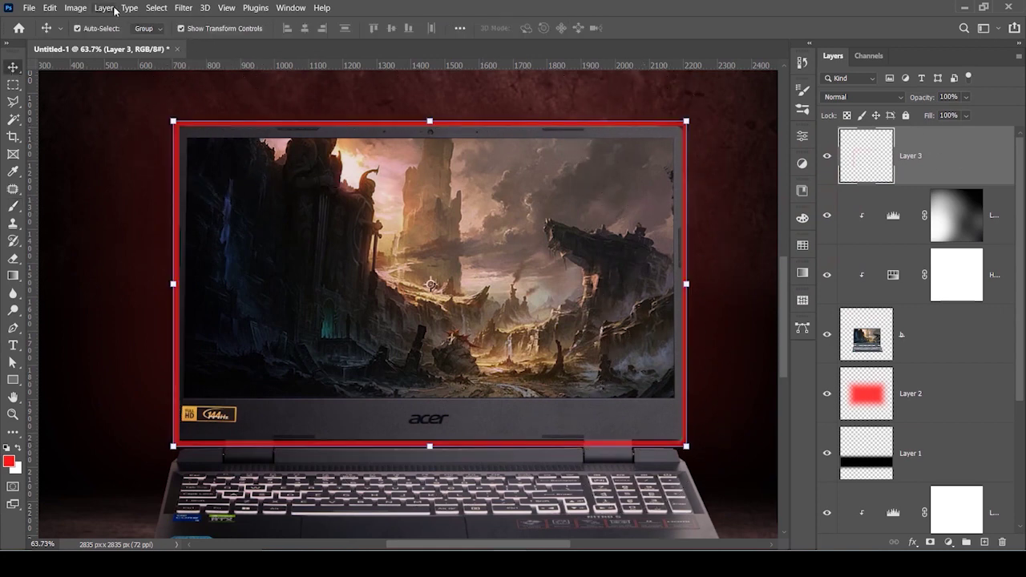
pyautogui.click(183, 7)
# - Soften Layer 3's red border with a 30.4-pixel Gaussian Blur
pyautogui.click(380, 217)
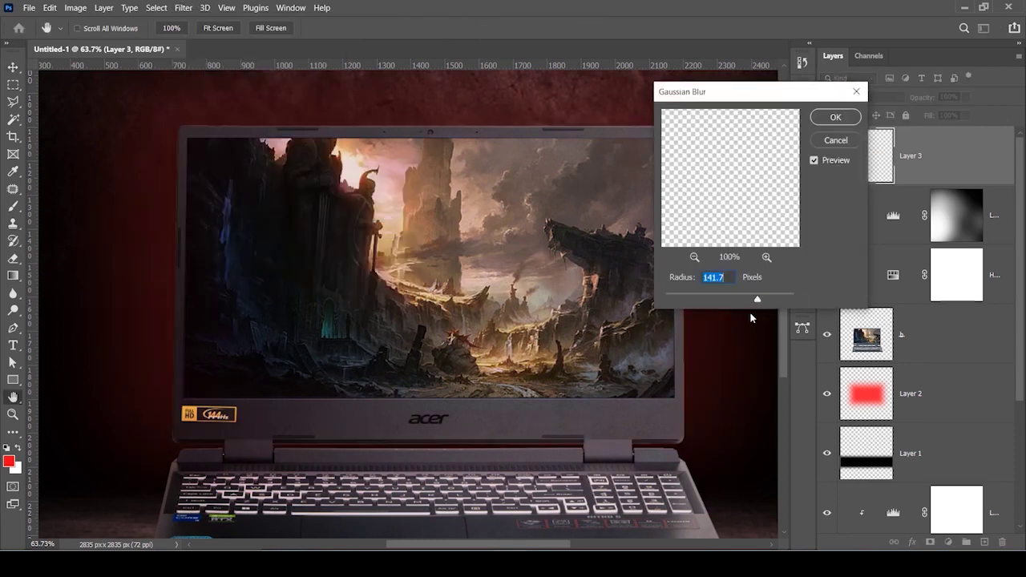
pyautogui.moveTo(757, 301); pyautogui.dragTo(724, 301)
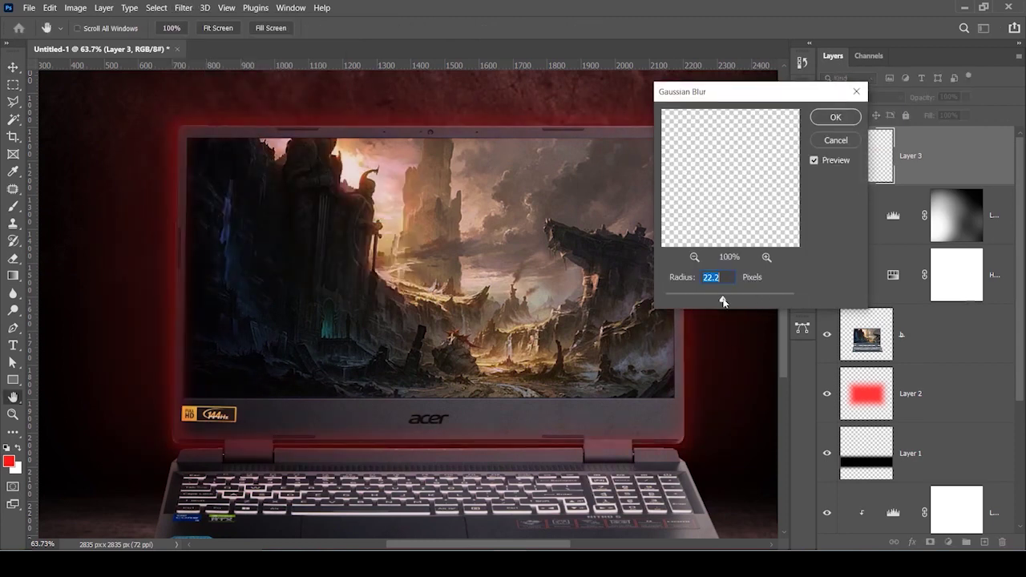
pyautogui.moveTo(724, 302)
pyautogui.mouseDown()
pyautogui.moveTo(715, 300)
pyautogui.moveTo(723, 303)
pyautogui.mouseUp()
pyautogui.press('Return')
pyautogui.press('v')
pyautogui.scroll(-2, 671, 255)
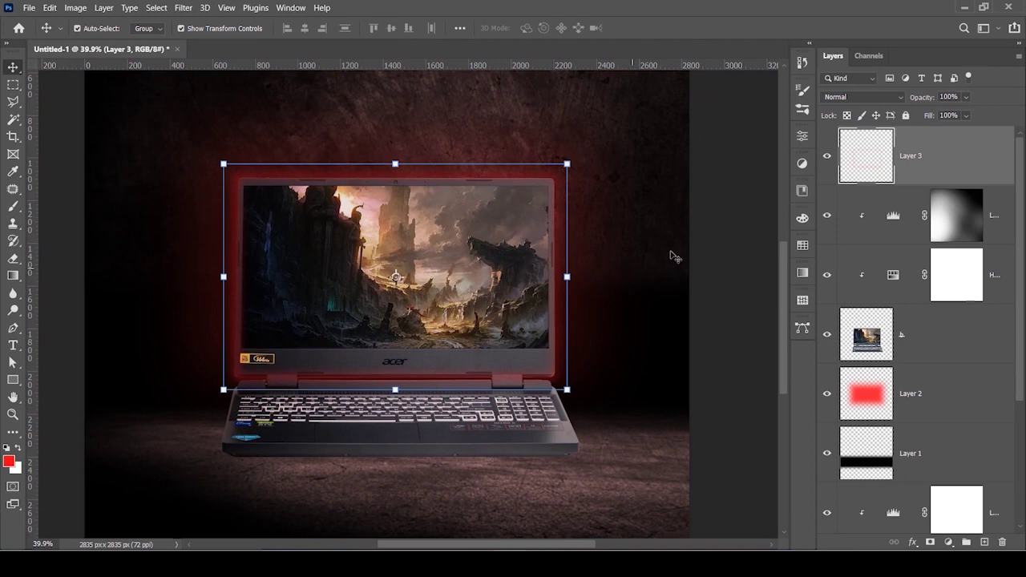
# - Set Layer 3 to Color Dodge blend mode at 50% opacity
pyautogui.click(897, 96)
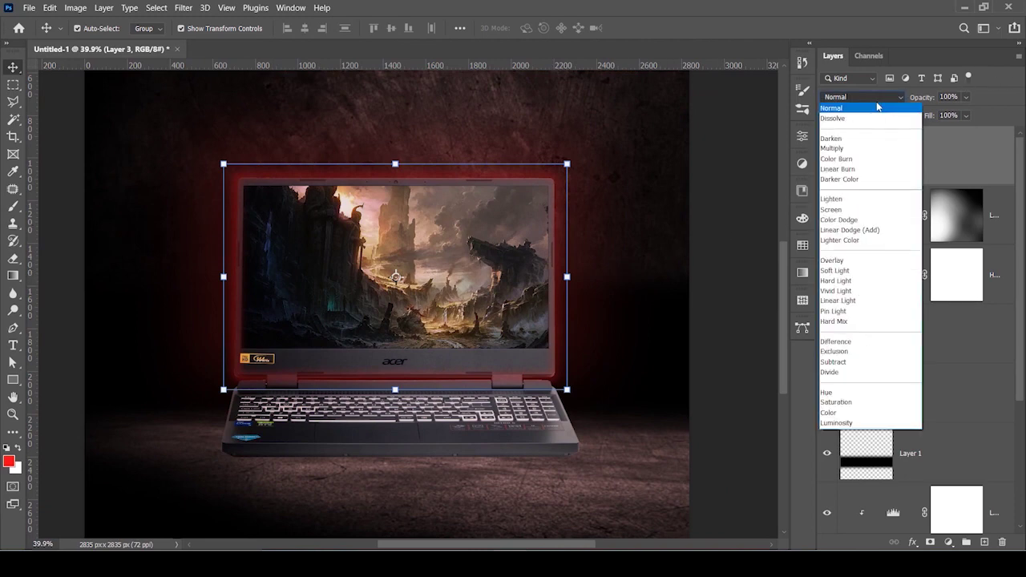
pyautogui.click(859, 219)
pyautogui.scroll(2, 253, 289)
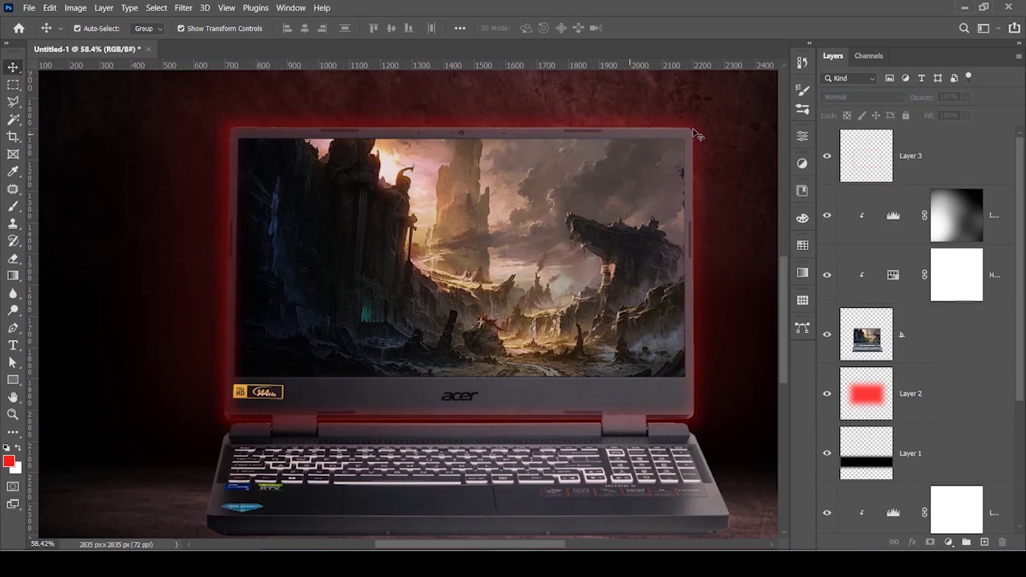
pyautogui.click(952, 97)
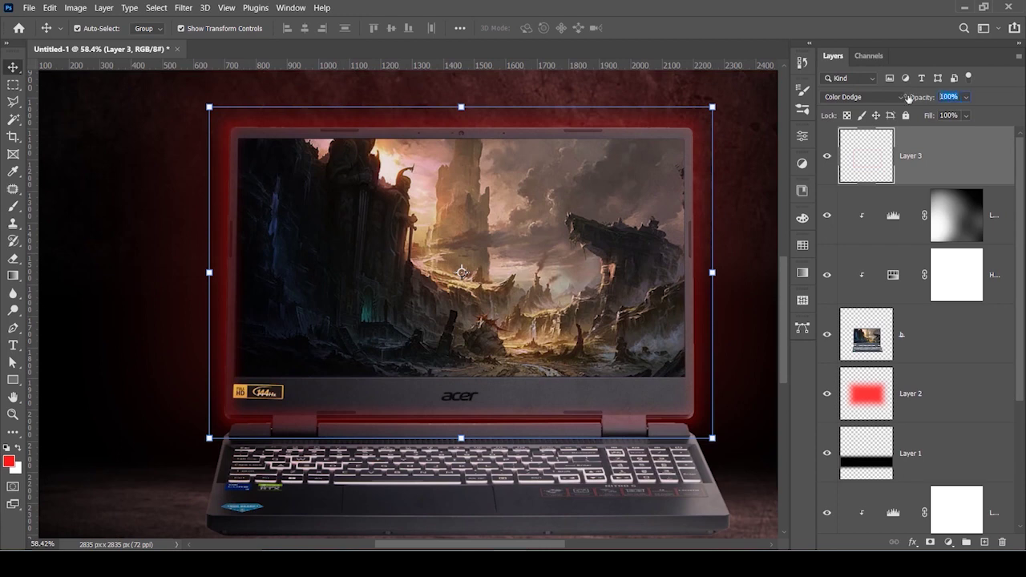
pyautogui.write('80')
pyautogui.press('BackSpace')
pyautogui.press('BackSpace')
pyautogui.write('50')
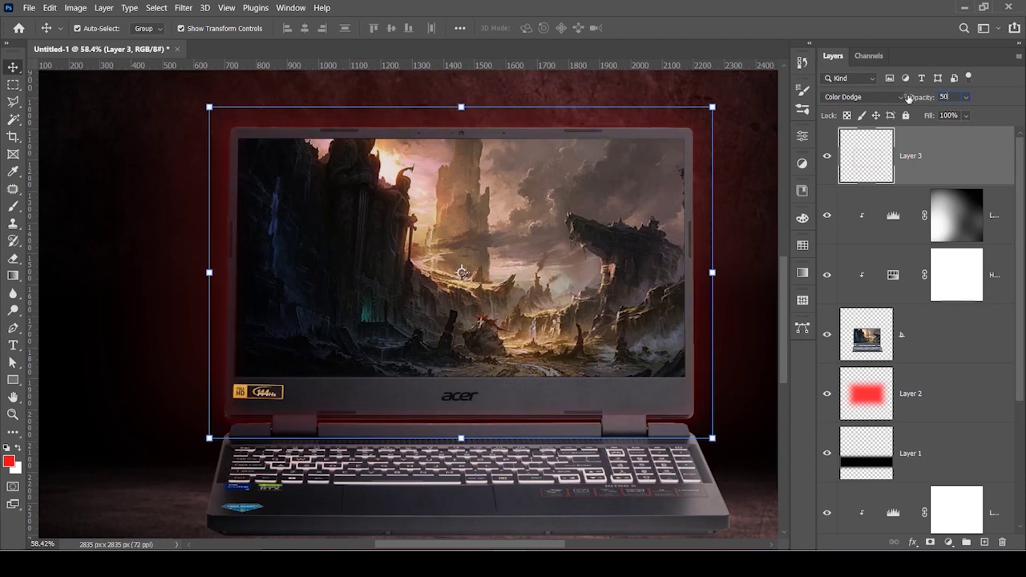
pyautogui.press('Return')
pyautogui.write('0')
pyautogui.press('Return')
pyautogui.scroll(-3, 547, 328)
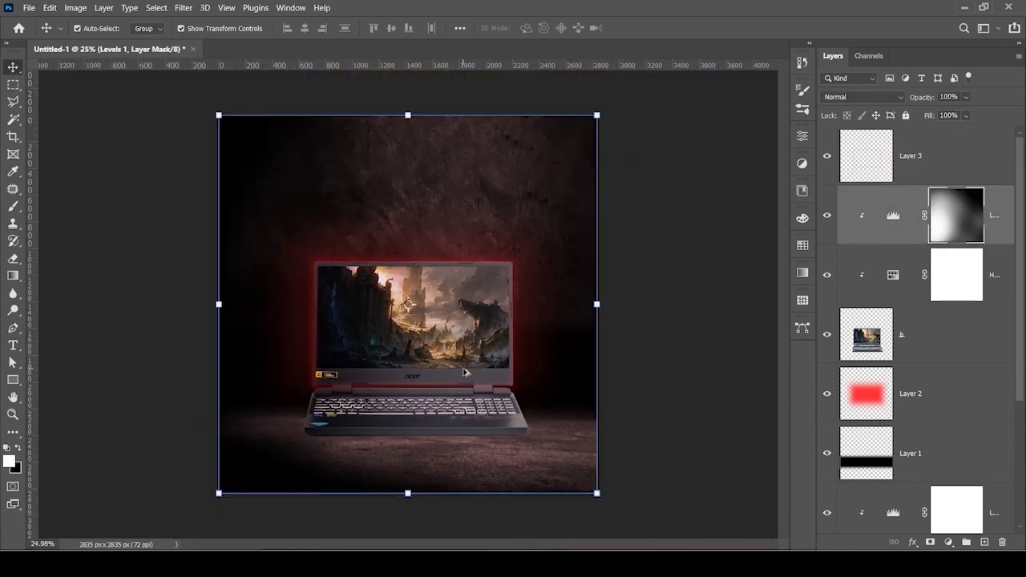
# - Refill the Layer 2 glow with a deeper red, d31111, and clear the selection
pyautogui.scroll(1, 548, 328)
pyautogui.click(584, 252)
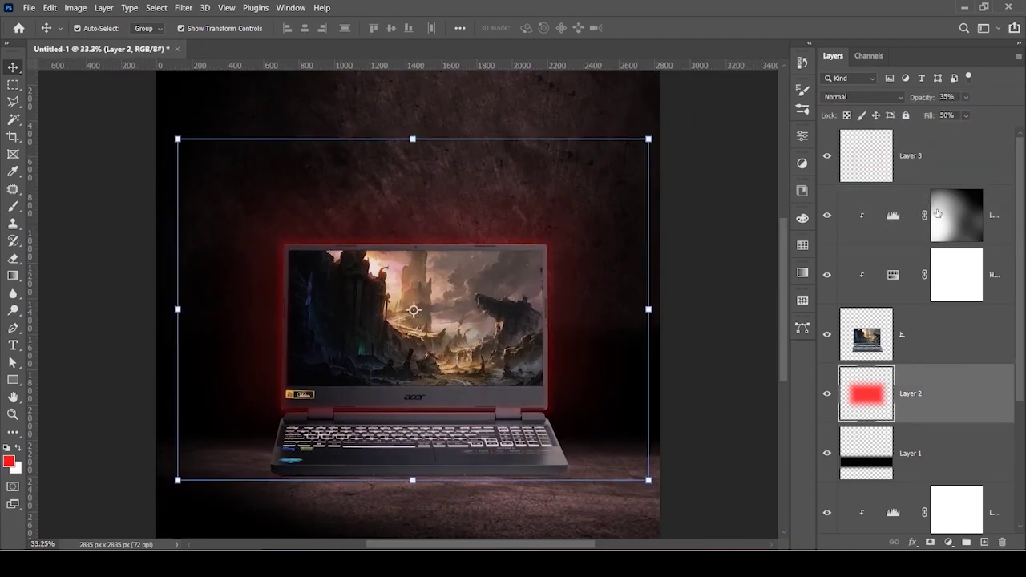
pyautogui.moveTo(824, 143)
pyautogui.mouseDown()
pyautogui.moveTo(813, 137)
pyautogui.moveTo(836, 165)
pyautogui.moveTo(828, 170)
pyautogui.mouseUp()
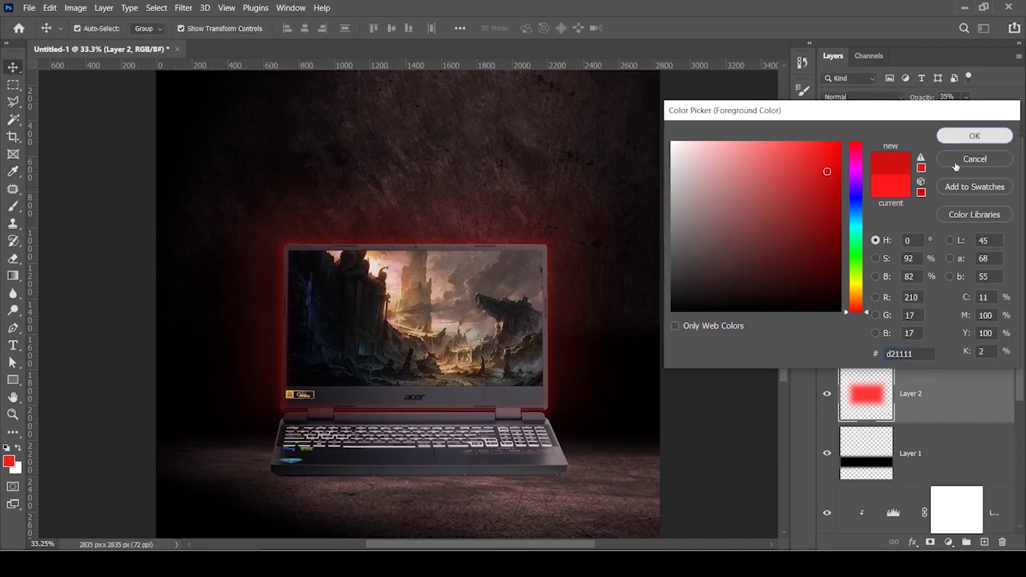
pyautogui.click(975, 136)
pyautogui.press('v')
pyautogui.keyDown('ctrl'); pyautogui.click(875, 398); pyautogui.keyUp('ctrl')
pyautogui.hotkey('ctrl', 'd')
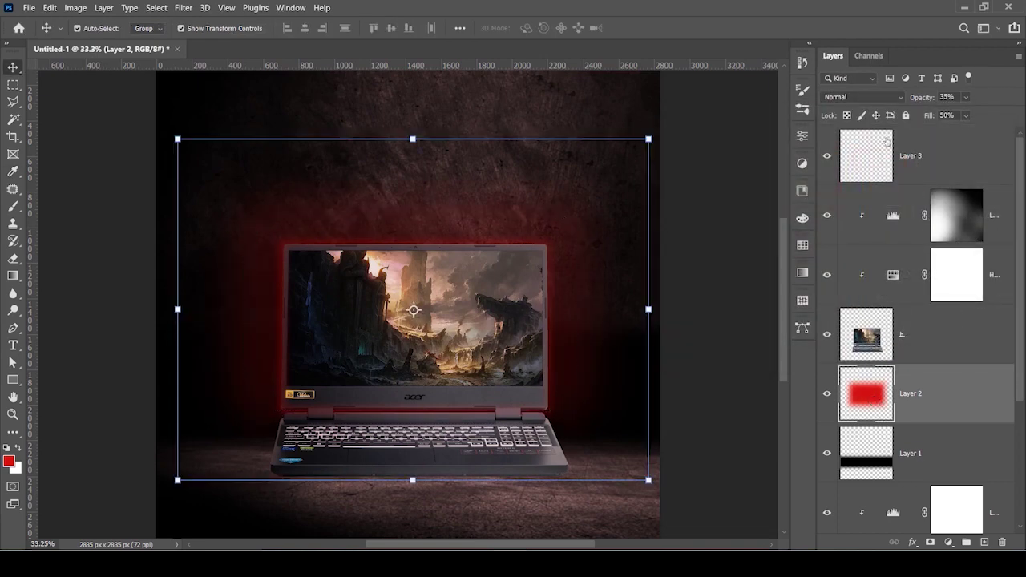
# - Keep Layer 2 in Normal mode at 35% opacity and add a layer mask
pyautogui.click(896, 95)
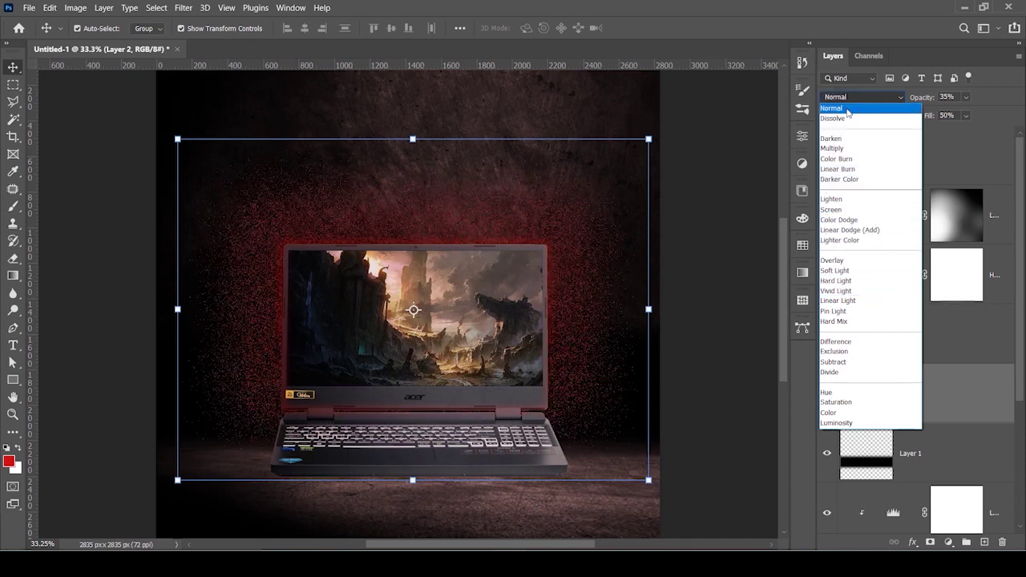
pyautogui.click(858, 107)
pyautogui.write('50')
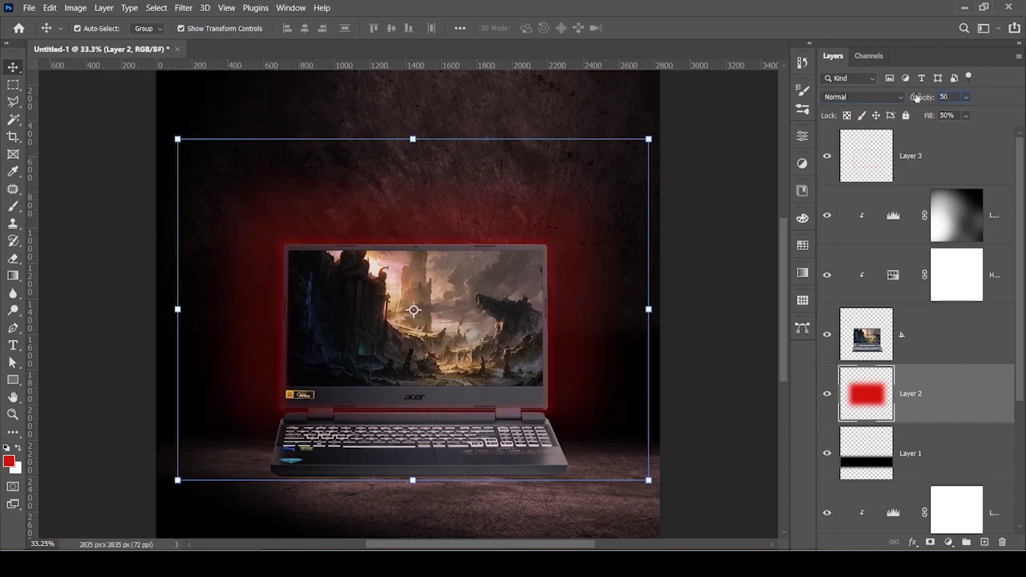
pyautogui.press('Return')
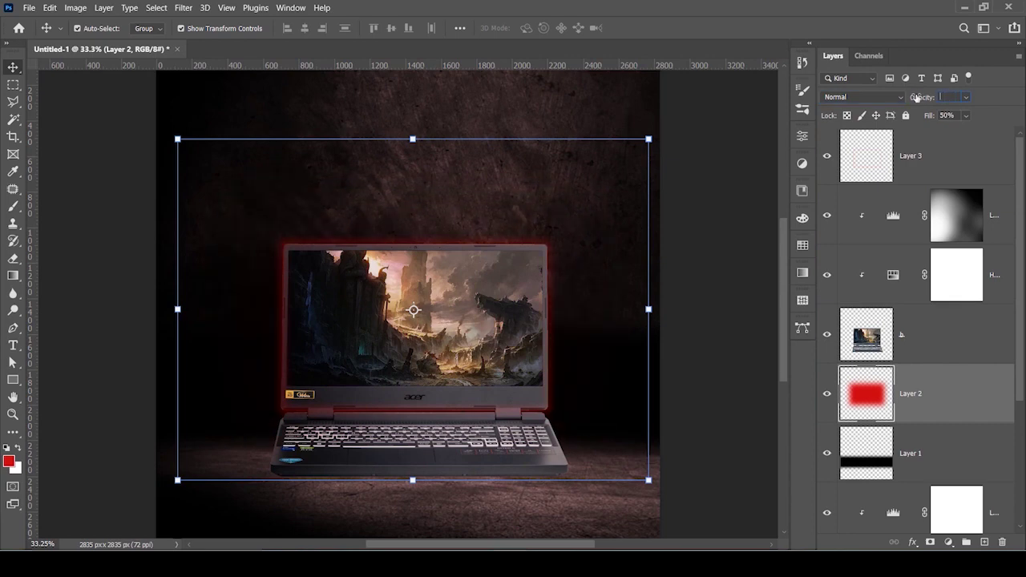
pyautogui.write('35')
pyautogui.press('Return')
pyautogui.scroll(-2, 694, 264)
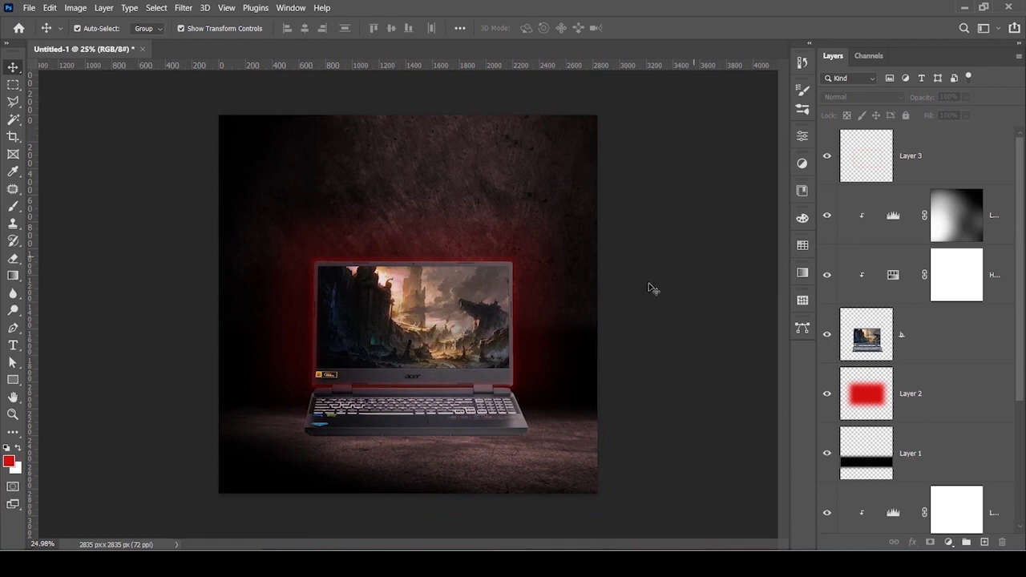
pyautogui.scroll(1, 240, 360)
pyautogui.click(930, 542)
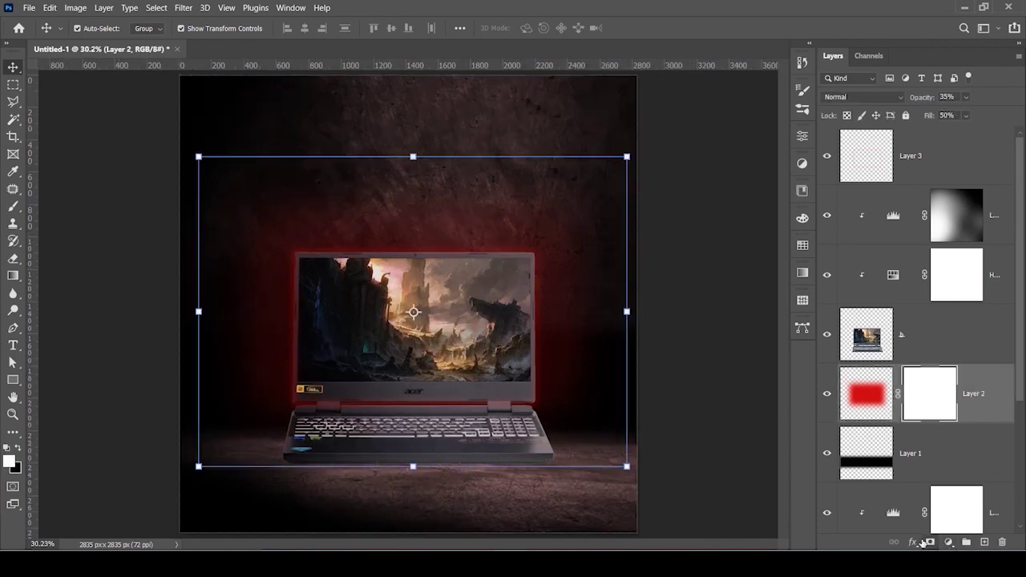
# - Paint black with a 1000 px brush over the left side of Layer 2's mask
pyautogui.press('b')
pyautogui.press('x')
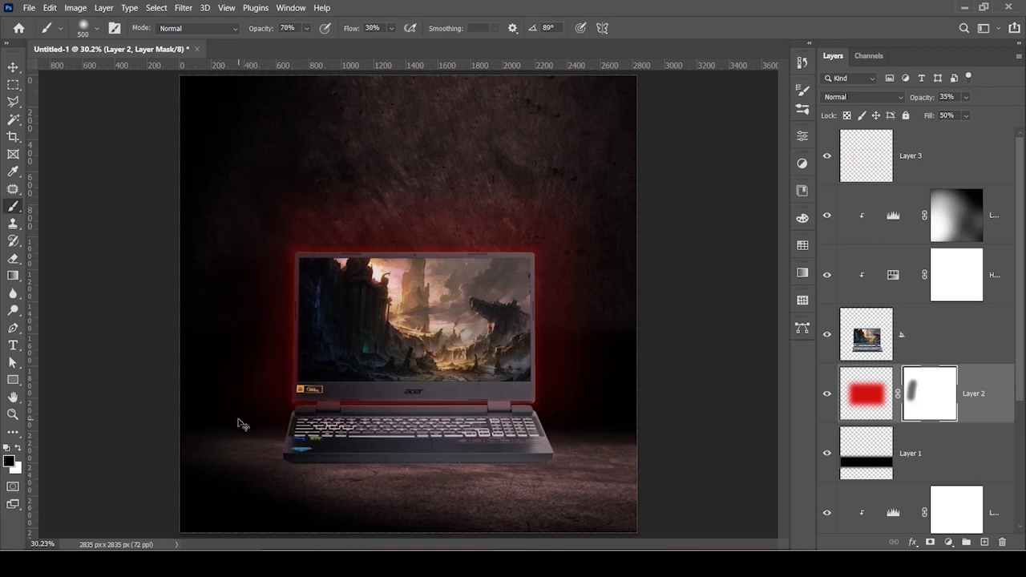
pyautogui.press(']')
pyautogui.press(']')
pyautogui.press(']')
pyautogui.press(']')
pyautogui.press(']')
pyautogui.press(']')
pyautogui.press(']')
pyautogui.press(']')
pyautogui.moveTo(184, 280)
pyautogui.mouseDown()
pyautogui.moveTo(248, 211)
pyautogui.moveTo(199, 336)
pyautogui.moveTo(155, 257)
pyautogui.moveTo(195, 396)
pyautogui.moveTo(233, 202)
pyautogui.moveTo(156, 344)
pyautogui.mouseUp()
# - Return to the Move tool and select the Levels 1 layer
pyautogui.click(12, 68)
pyautogui.click(688, 243)
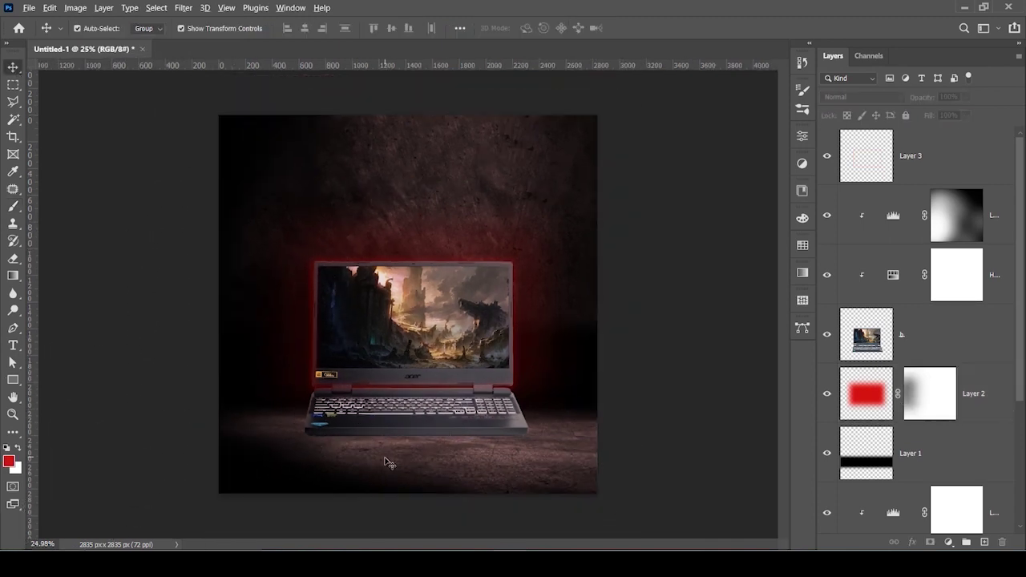
pyautogui.click(386, 462)
pyautogui.scroll(2, 384, 462)
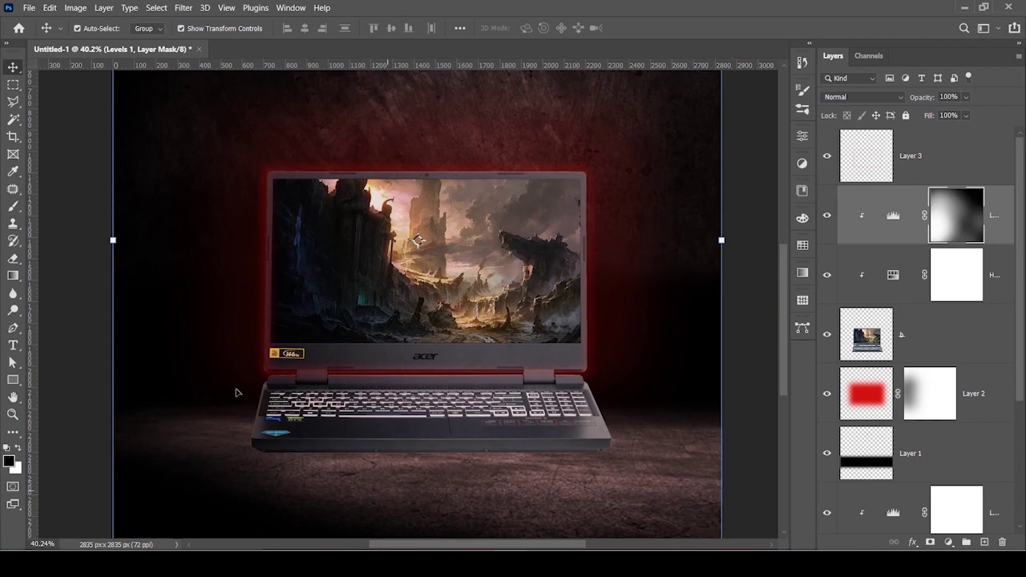
# - Draw an elliptical selection around the laptop's base and add a new layer above Layer 2
pyautogui.rightClick(14, 85)
pyautogui.click(60, 93)
pyautogui.moveTo(208, 390); pyautogui.dragTo(665, 479)
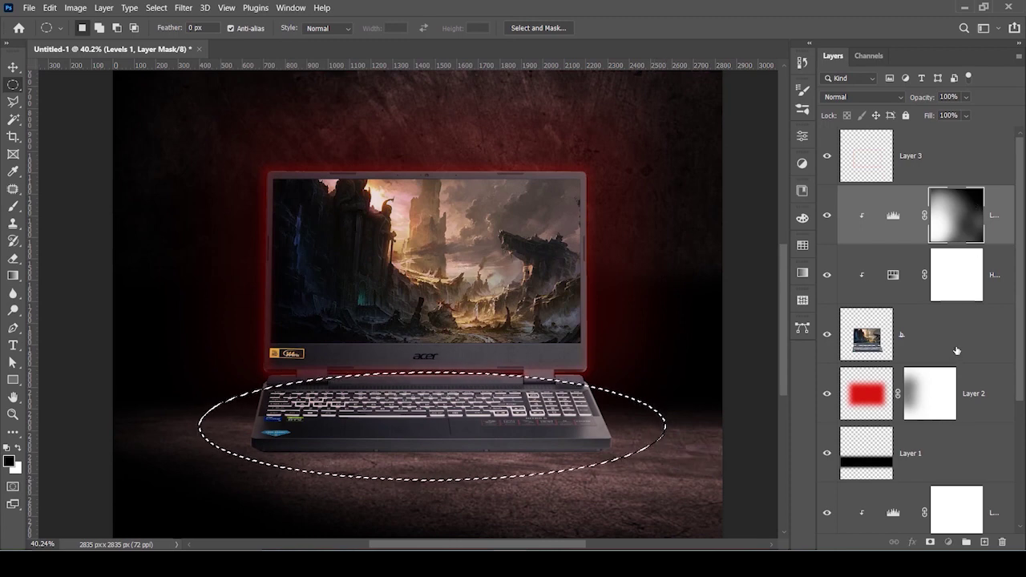
pyautogui.click(957, 354)
pyautogui.click(974, 408)
pyautogui.click(984, 542)
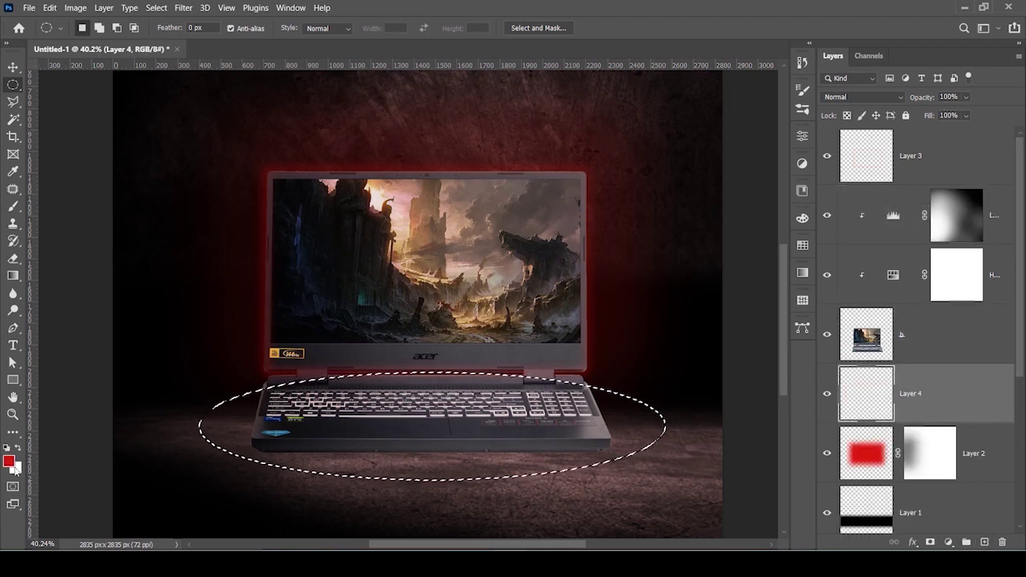
# - Fill the ellipse on Layer 4 with dark red 2c0505, then refill it near-black 0c0101
pyautogui.click(9, 461)
pyautogui.write('2c0505')
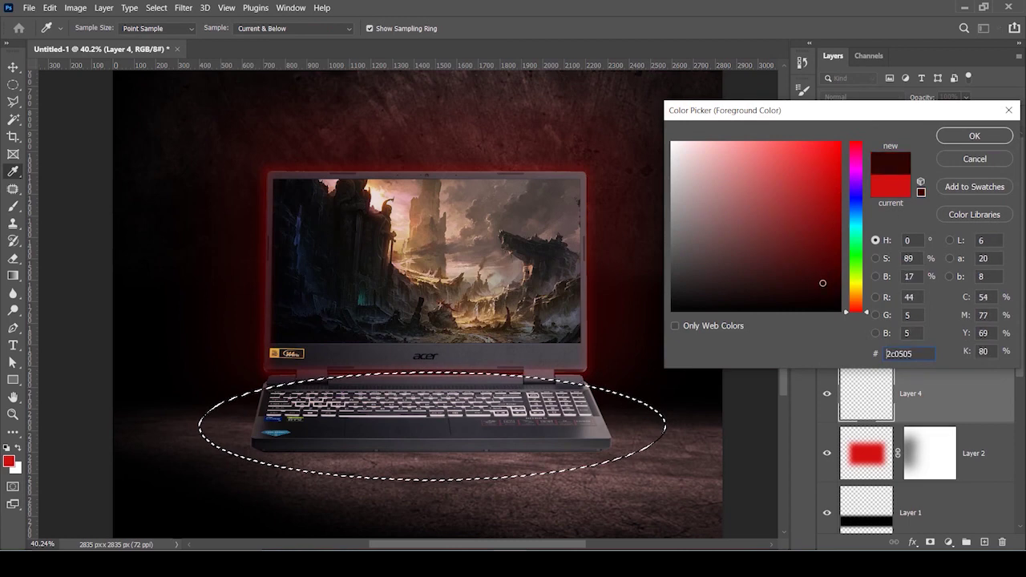
pyautogui.click(966, 142)
pyautogui.hotkey('alt', 'BackSpace')
pyautogui.hotkey('ctrl', 'd')
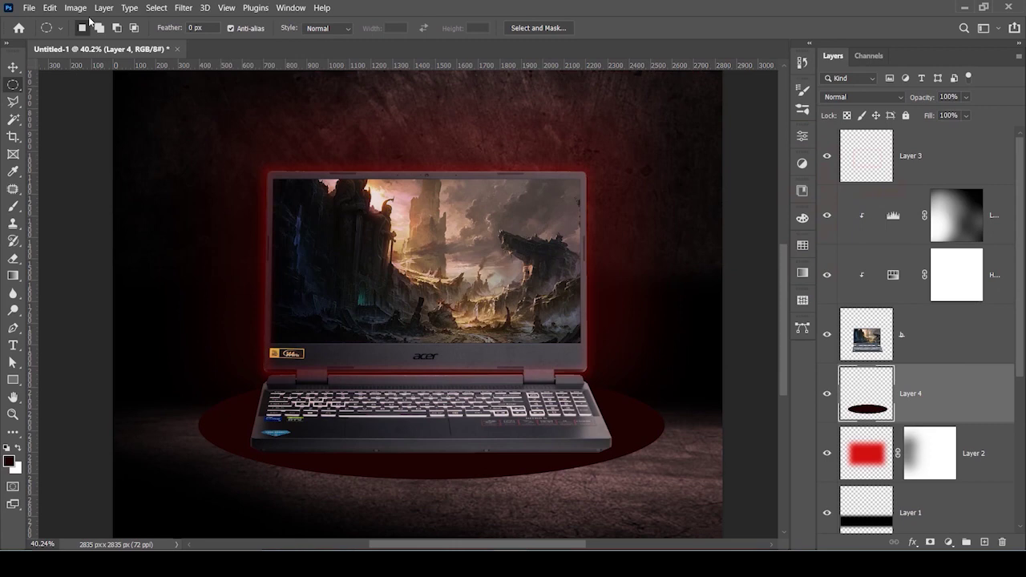
pyautogui.click(8, 462)
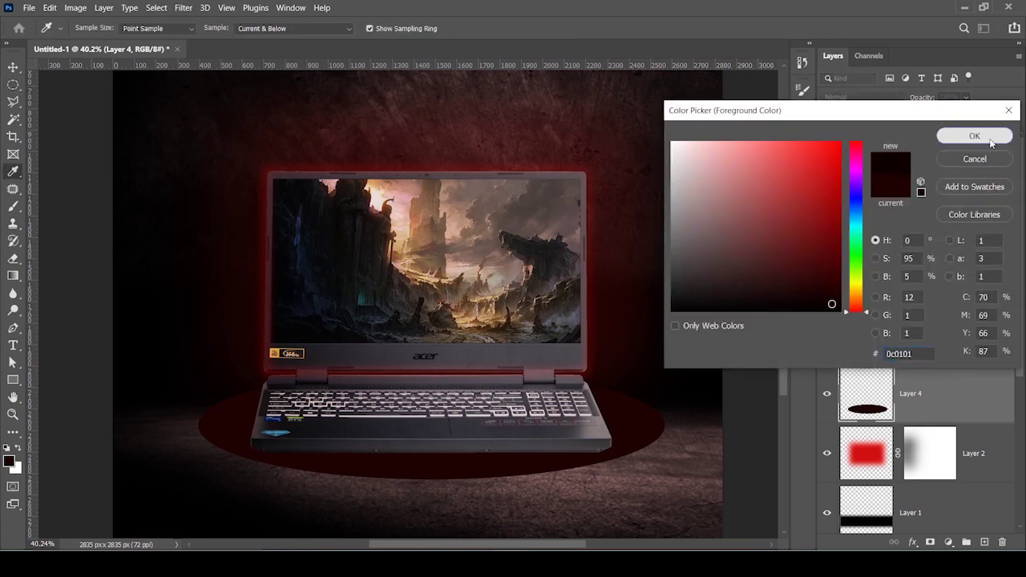
pyautogui.click(974, 136)
pyautogui.keyDown('ctrl'); pyautogui.click(885, 396); pyautogui.keyUp('ctrl')
pyautogui.hotkey('alt', 'BackSpace')
pyautogui.hotkey('ctrl', 'd')
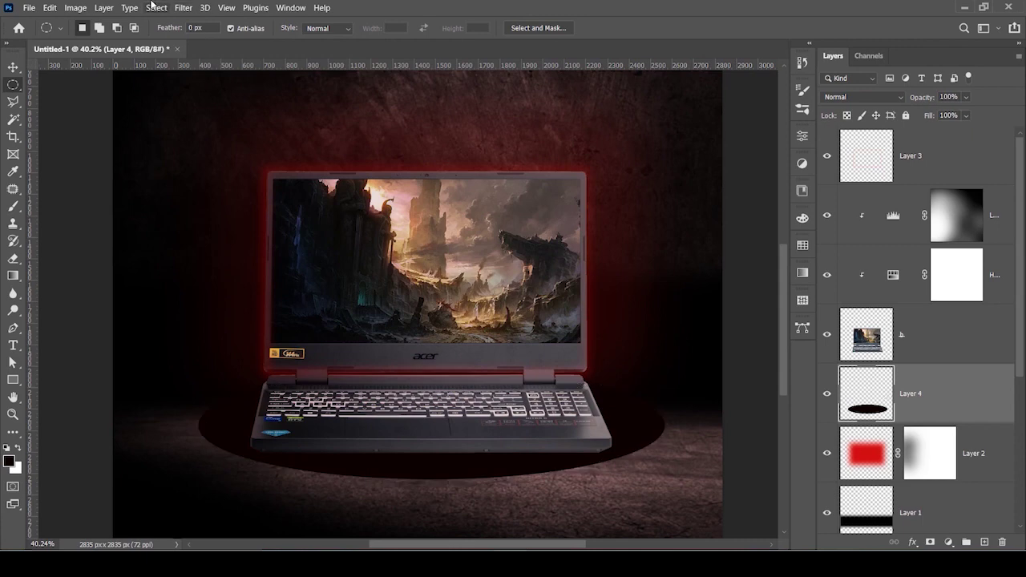
# - Soften the shadow with a Gaussian Blur of about 70 px
pyautogui.click(183, 8)
pyautogui.click(377, 218)
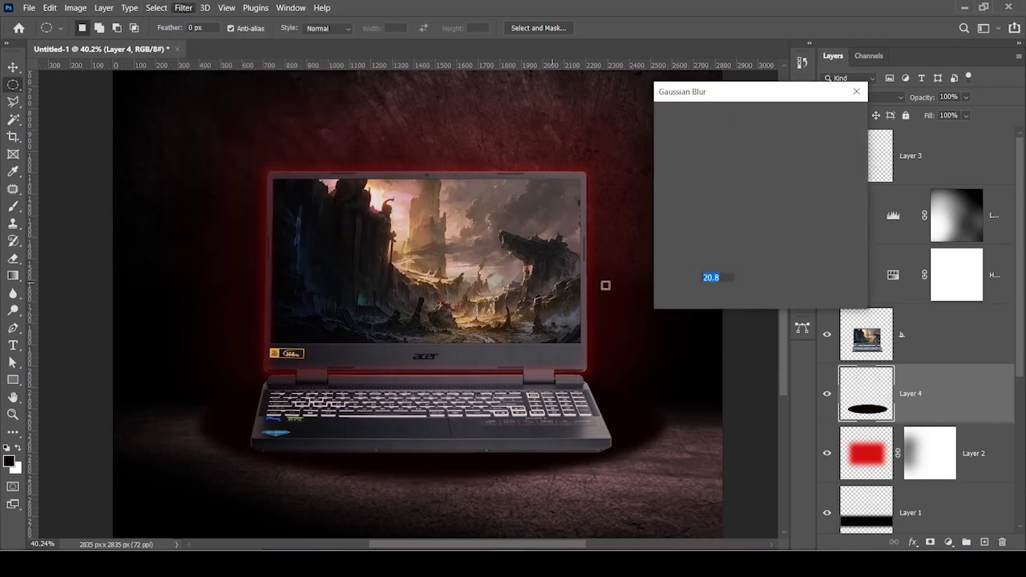
pyautogui.moveTo(736, 300); pyautogui.dragTo(742, 299)
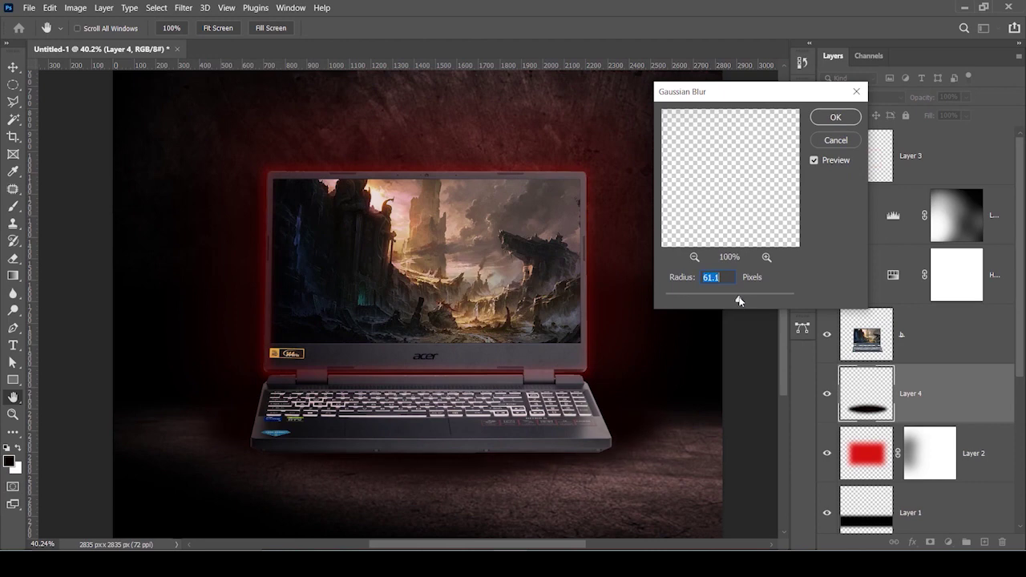
pyautogui.click(835, 117)
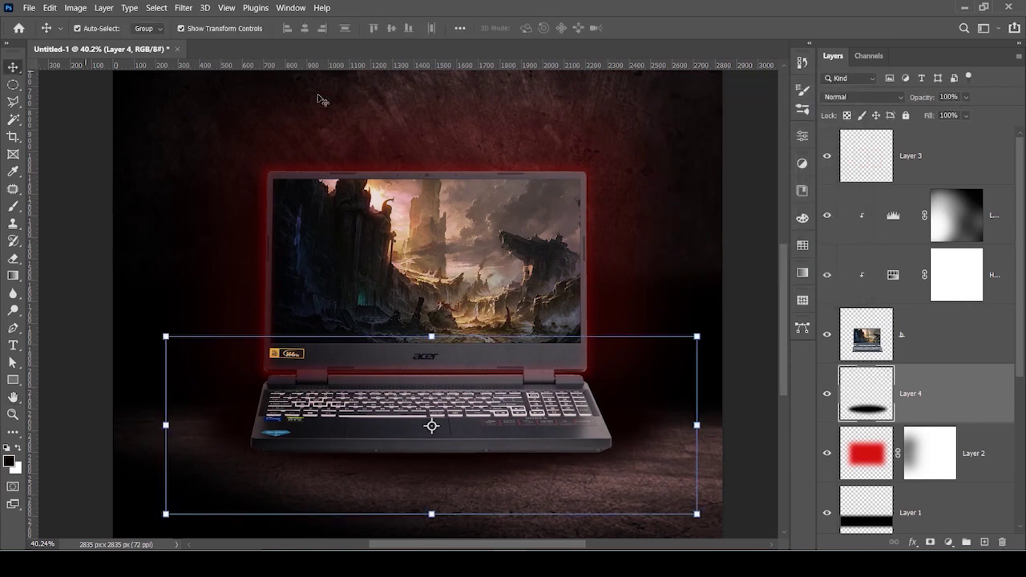
pyautogui.press('v')
pyautogui.keyDown('alt'); pyautogui.scroll(-3, 339, 311); pyautogui.keyUp('alt')
pyautogui.keyDown('alt'); pyautogui.scroll(1, 292, 360); pyautogui.keyUp('alt')
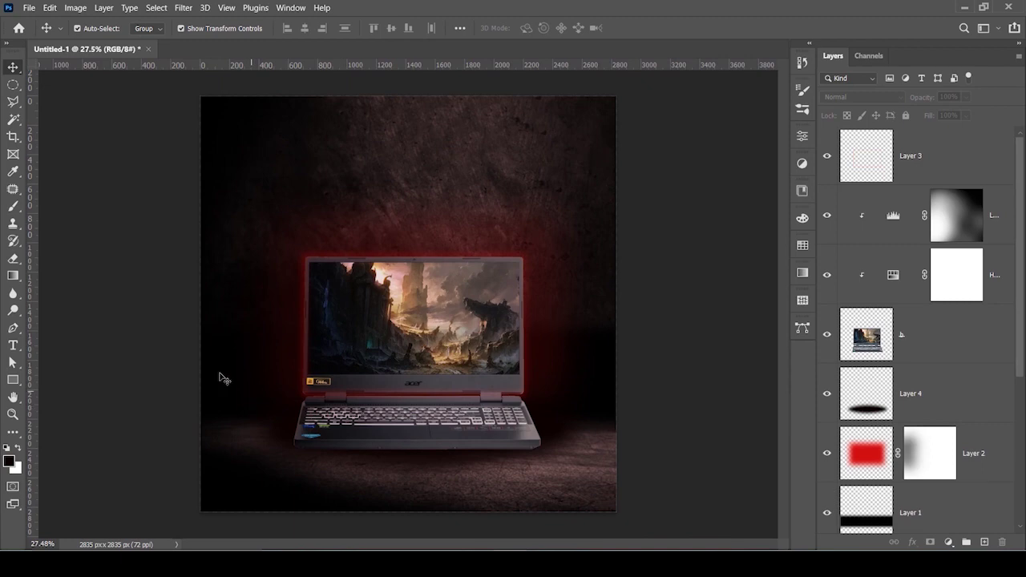
# - Place the spotlight illumination stage PNG from Downloads as a linked image
pyautogui.keyDown('alt'); pyautogui.scroll(1, 214, 374); pyautogui.keyUp('alt')
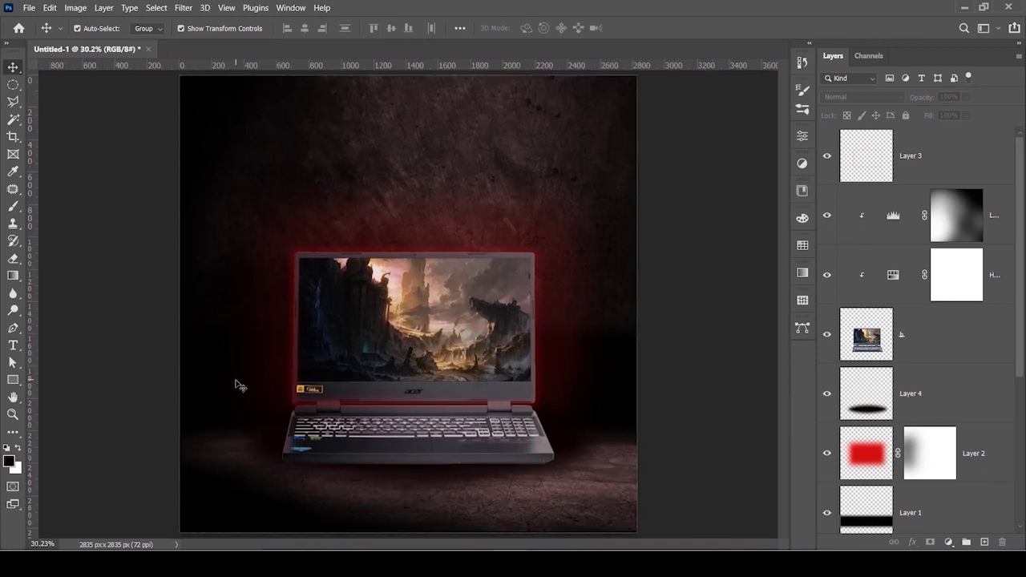
pyautogui.keyDown('alt'); pyautogui.scroll(-1, 397, 302); pyautogui.keyUp('alt')
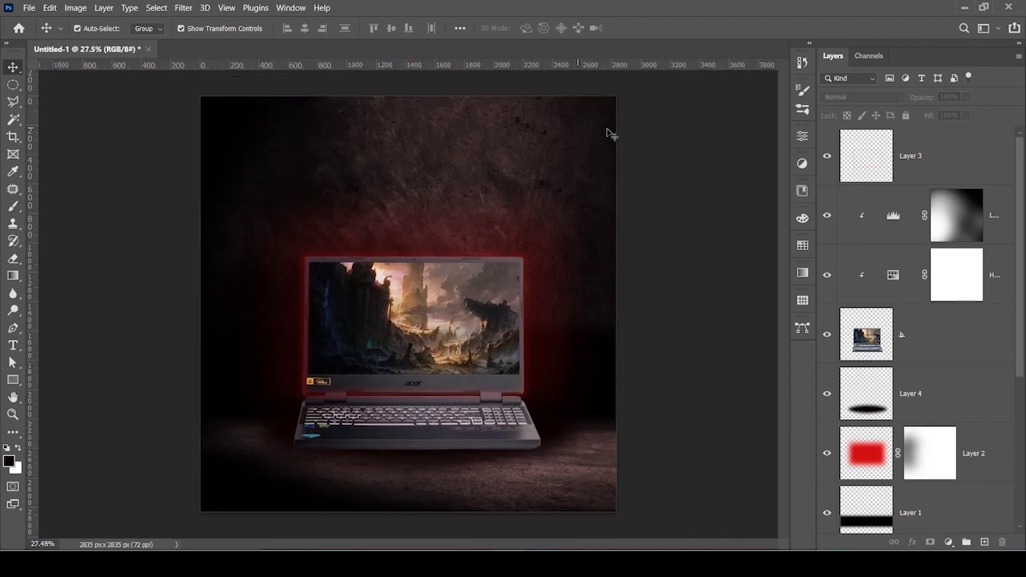
pyautogui.click(29, 8)
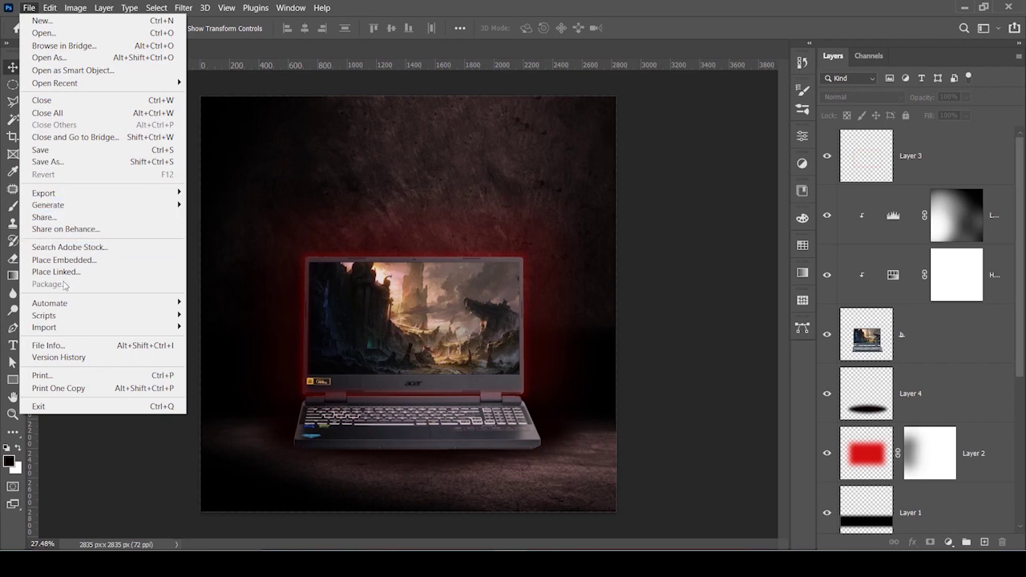
pyautogui.click(69, 274)
pyautogui.click(90, 290)
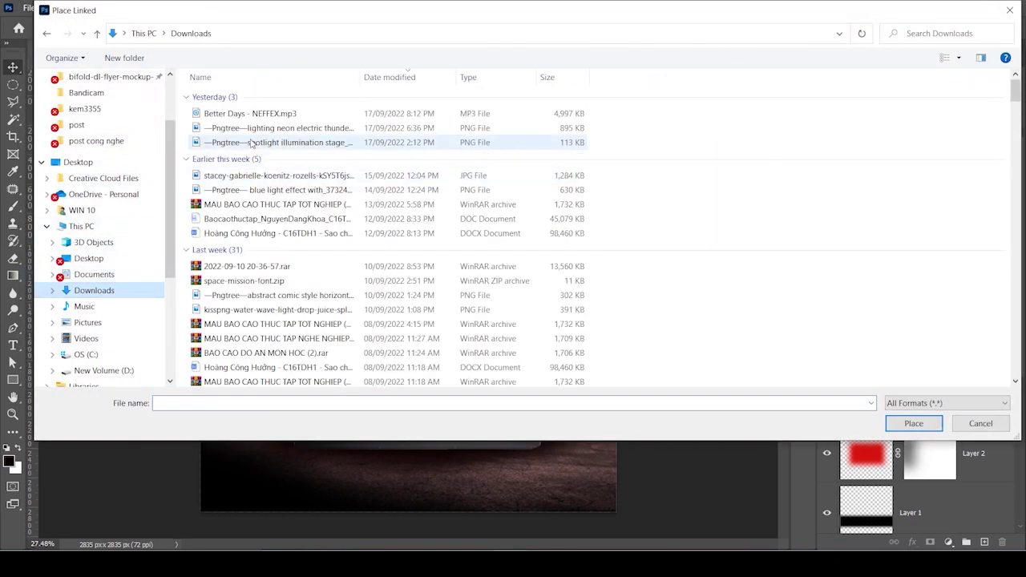
pyautogui.click(245, 142)
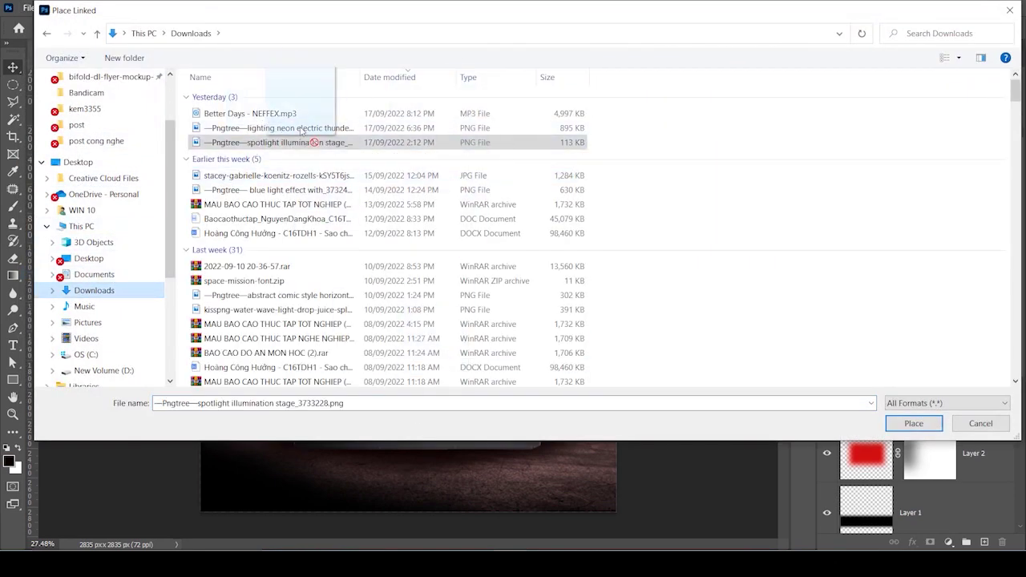
pyautogui.moveTo(299, 144)
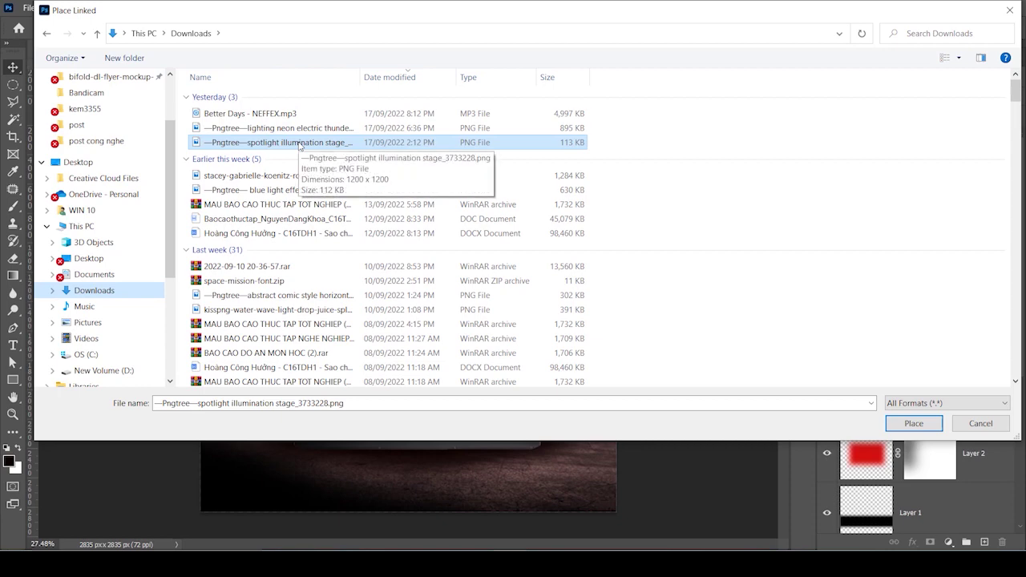
pyautogui.doubleClick(300, 144)
# - Enlarge the spotlight to about 203% with its lamp in the top-right corner, and commit
pyautogui.moveTo(495, 146)
pyautogui.mouseDown()
pyautogui.moveTo(567, 125)
pyautogui.moveTo(674, 236)
pyautogui.mouseUp()
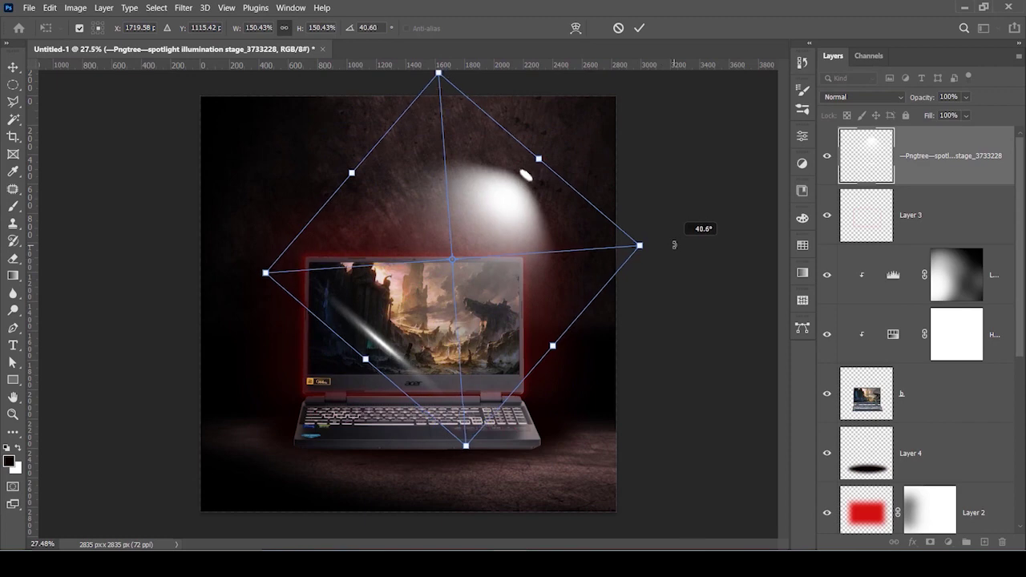
pyautogui.moveTo(516, 219); pyautogui.dragTo(605, 145)
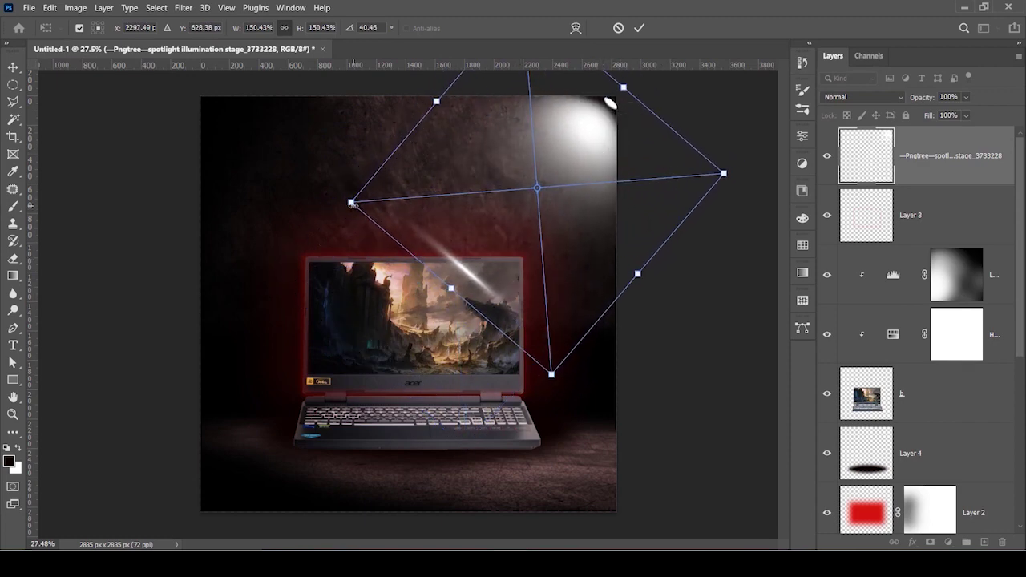
pyautogui.moveTo(609, 104); pyautogui.dragTo(611, 170)
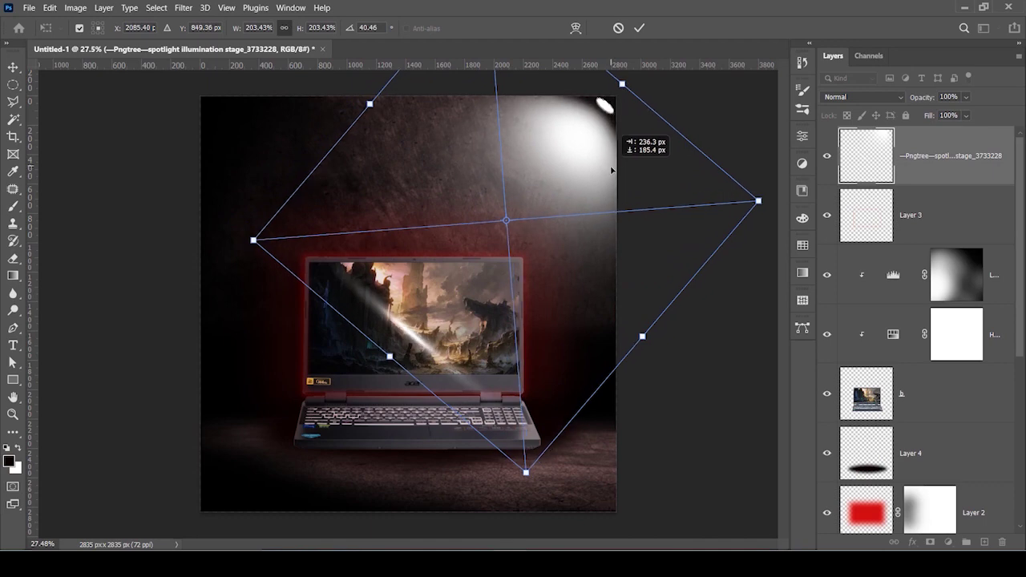
pyautogui.click(639, 29)
# - Rename the spotlight layer to lamp and move it down to just above Layer 4
pyautogui.rightClick(987, 154)
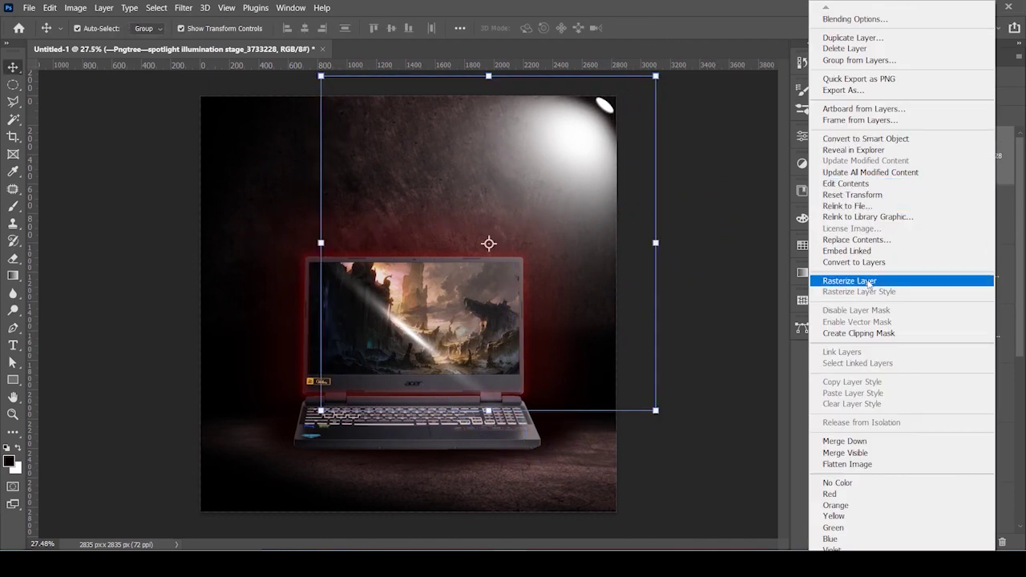
pyautogui.doubleClick(952, 159)
pyautogui.write('light')
pyautogui.press('Return')
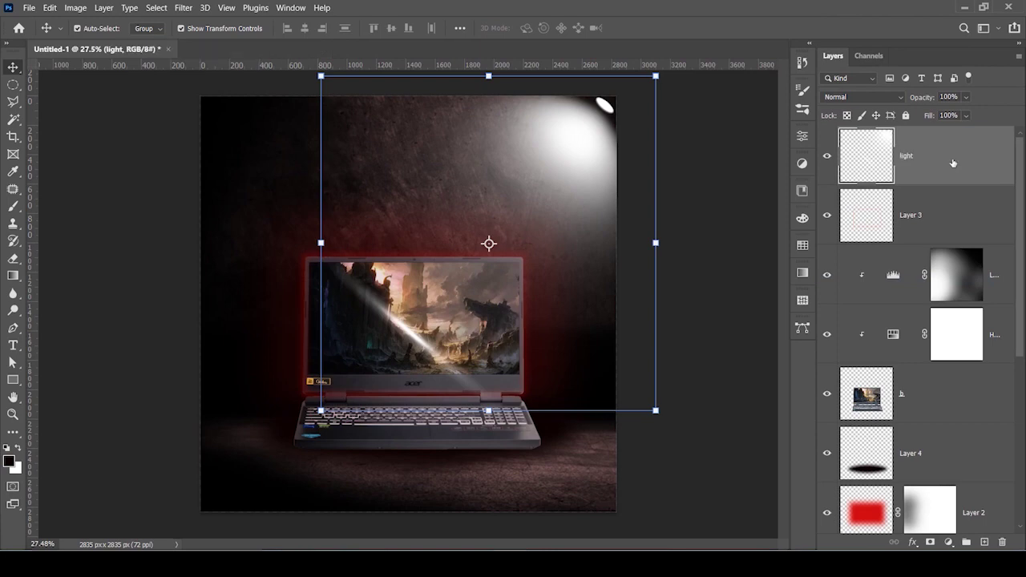
pyautogui.moveTo(915, 161); pyautogui.dragTo(962, 261)
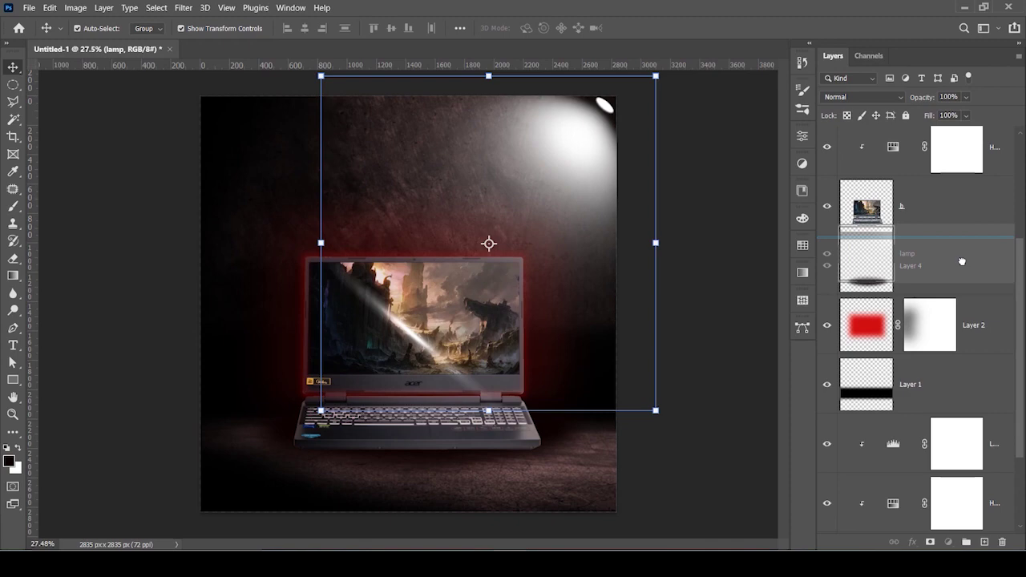
pyautogui.moveTo(963, 261); pyautogui.dragTo(967, 234)
# - Add a Hue/Saturation adjustment clipped to lamp, then delete it
pyautogui.click(632, 160)
pyautogui.click(922, 282)
pyautogui.click(908, 229)
pyautogui.click(954, 545)
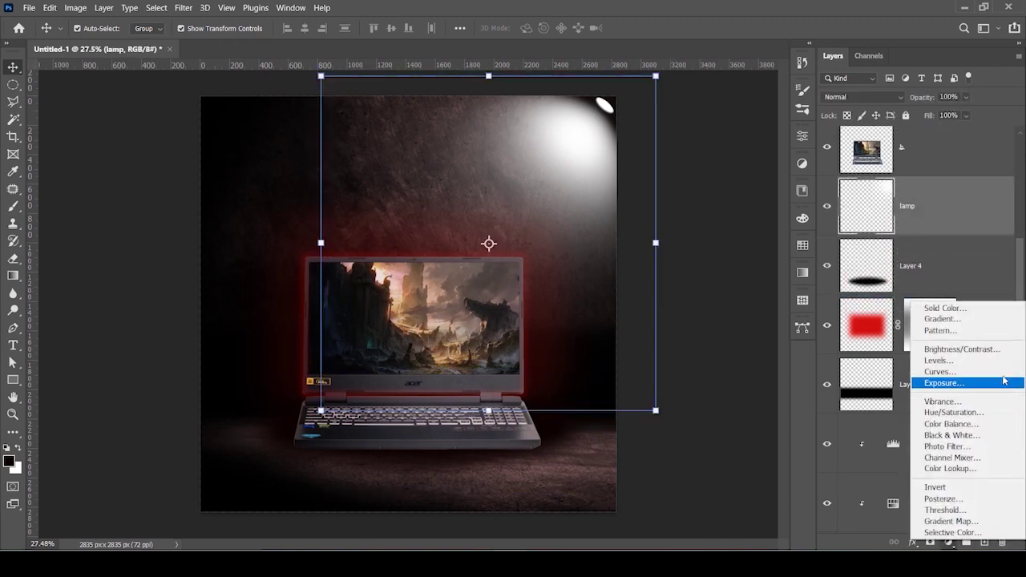
pyautogui.click(922, 417)
pyautogui.keyDown('alt'); pyautogui.click(972, 232); pyautogui.keyUp('alt')
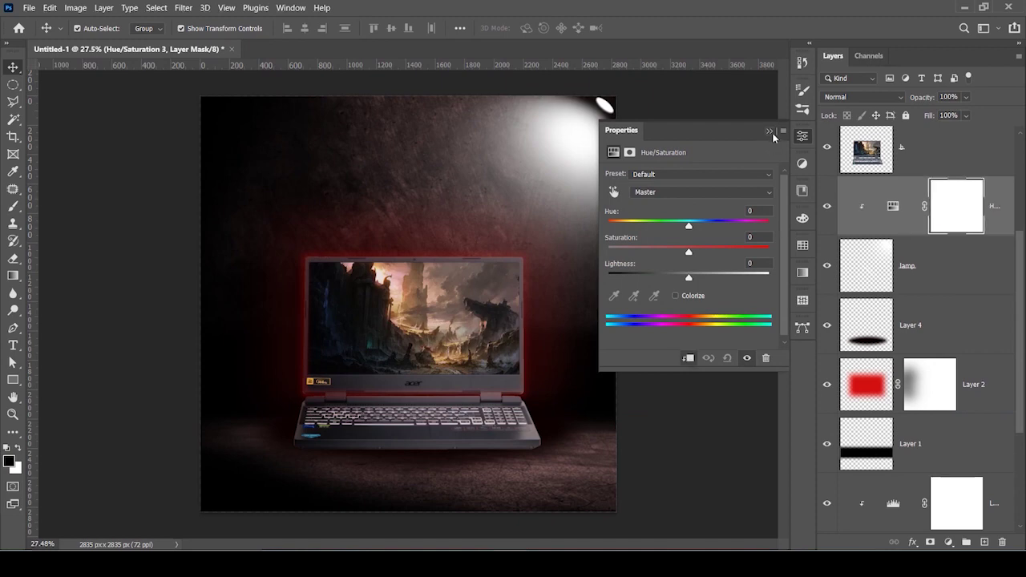
pyautogui.click(770, 130)
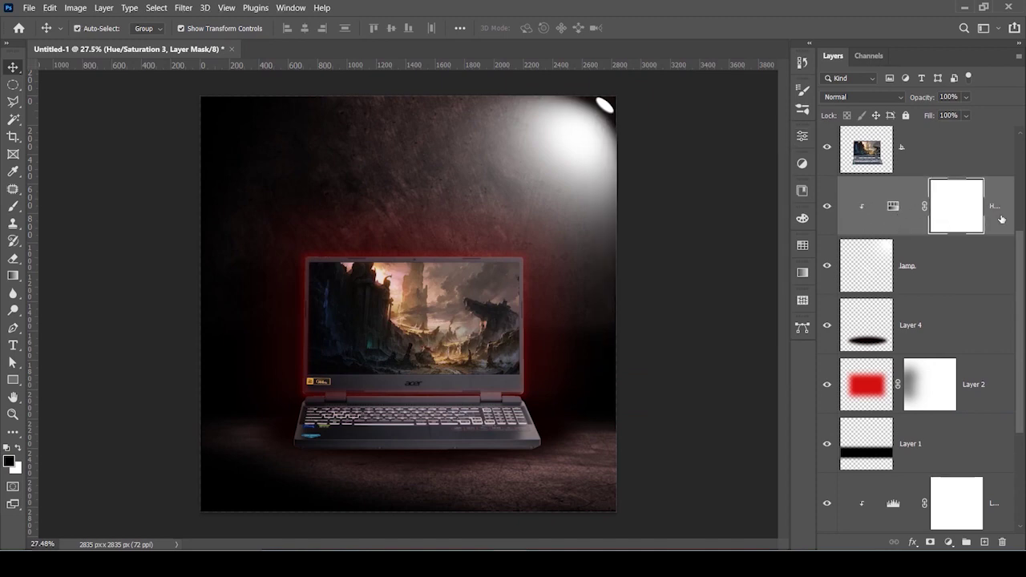
pyautogui.press('Delete')
# - Add a new empty Layer 5 above lamp and set the foreground colour to bright red
pyautogui.click(984, 542)
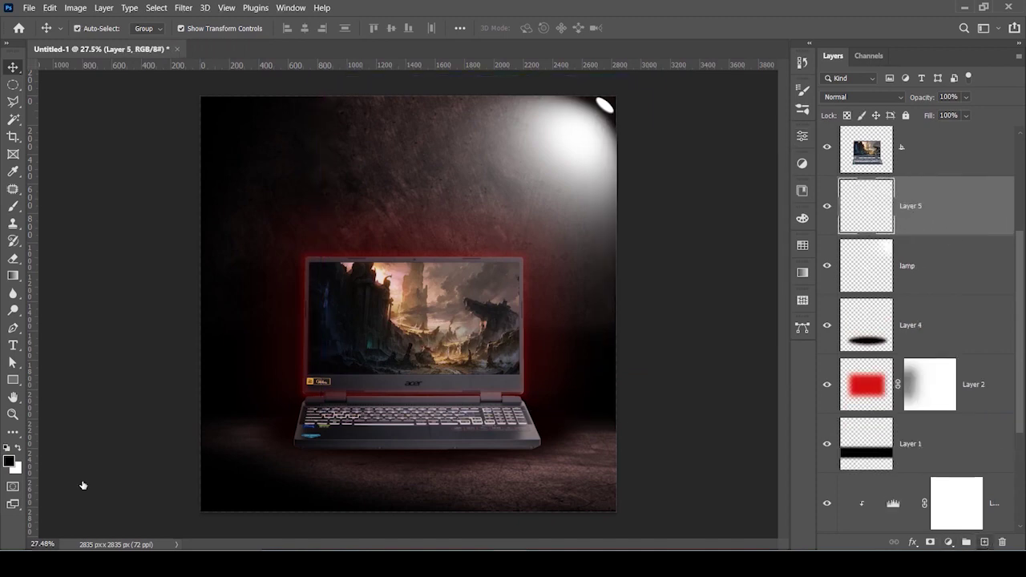
pyautogui.click(9, 461)
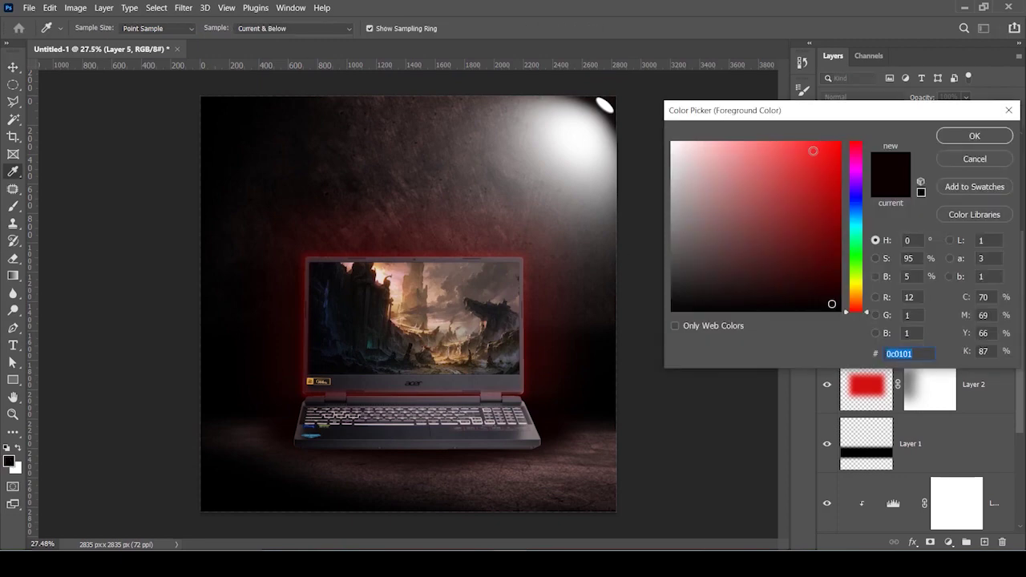
pyautogui.moveTo(813, 150); pyautogui.dragTo(792, 135)
pyautogui.click(974, 136)
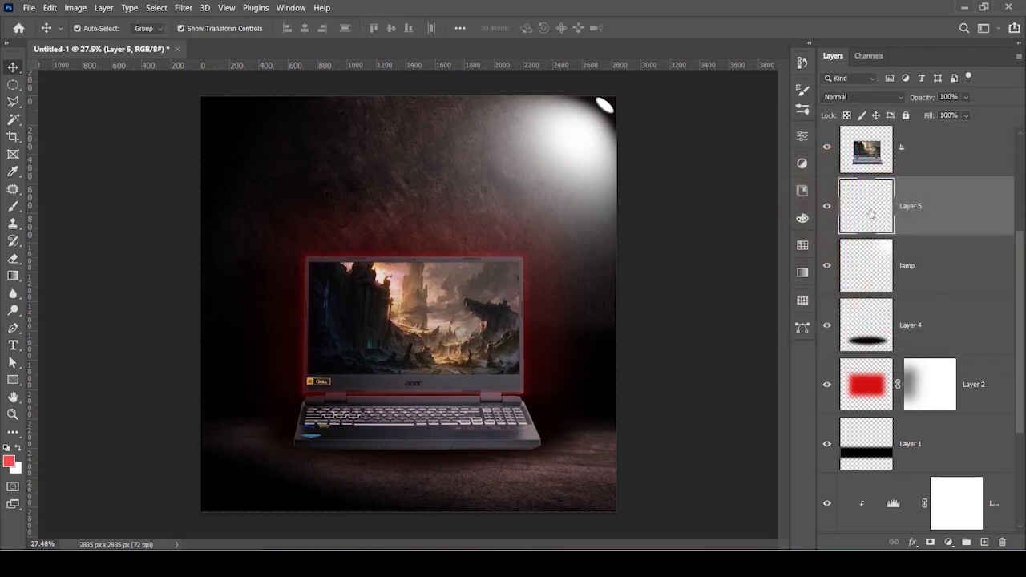
# - Fill Layer 5 with cyan and clip it to the lamp layer
pyautogui.click(10, 462)
pyautogui.click(856, 233)
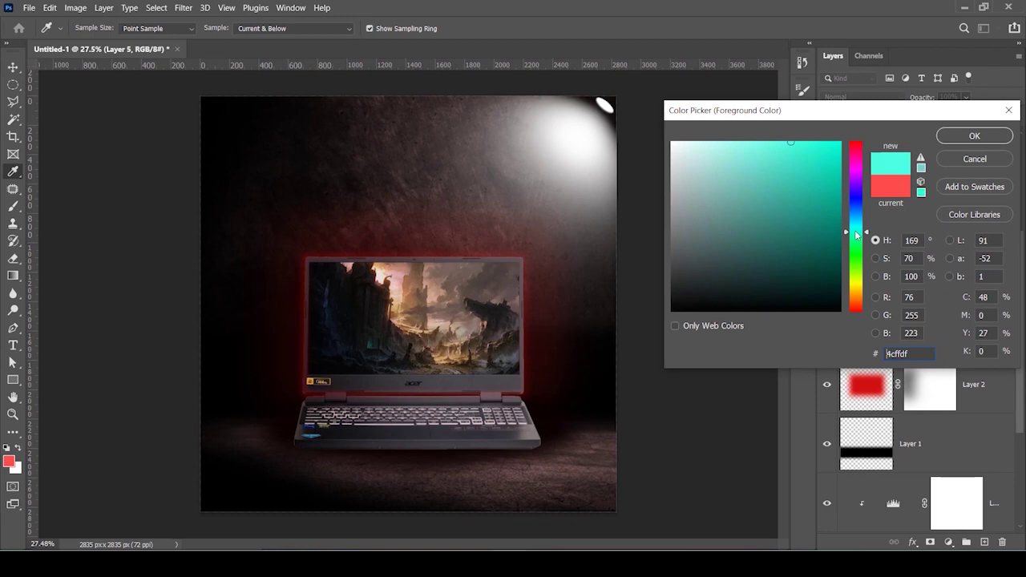
pyautogui.click(974, 135)
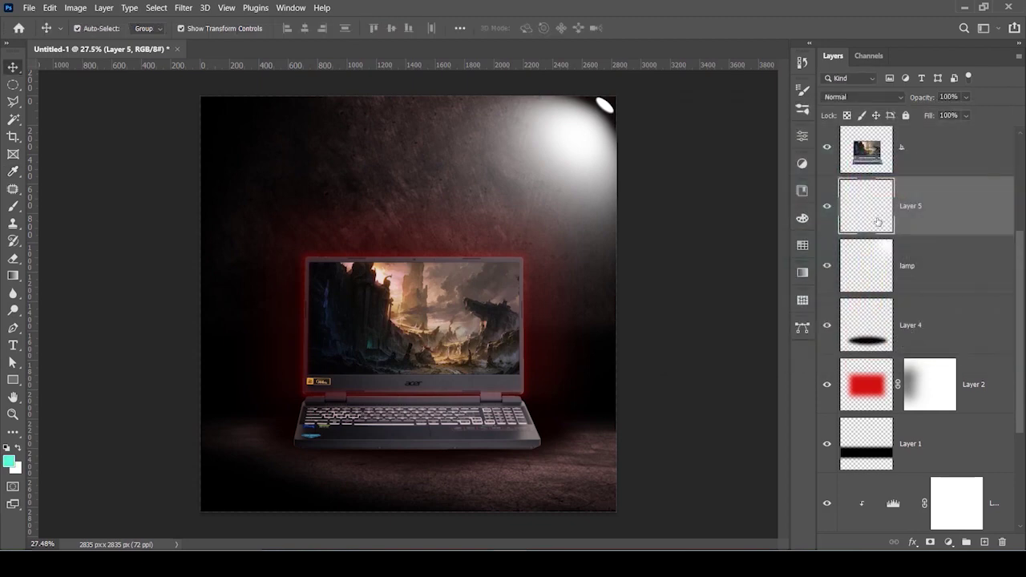
pyautogui.hotkey('alt', 'BackSpace')
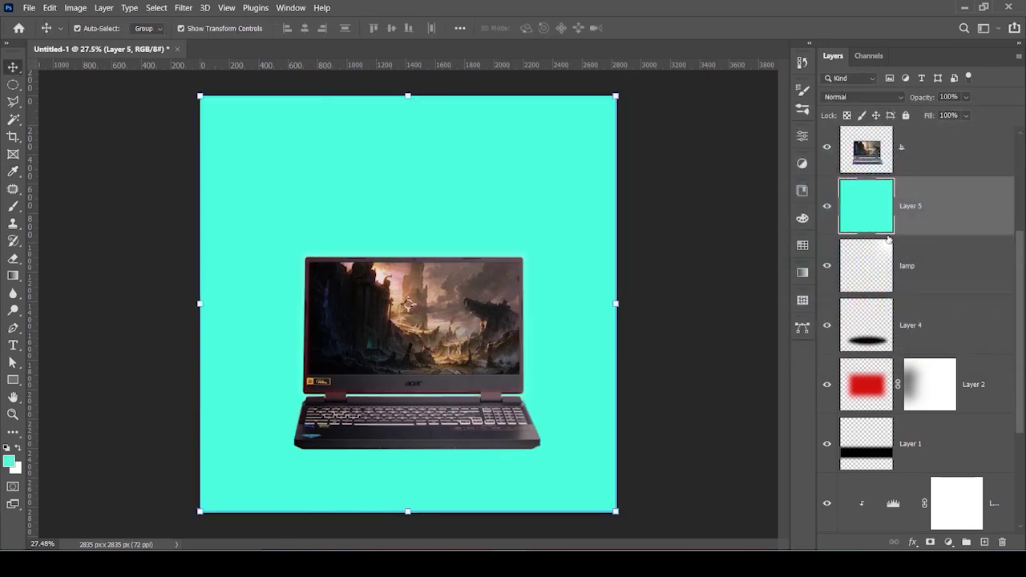
pyautogui.keyDown('alt'); pyautogui.click(919, 238); pyautogui.keyUp('alt')
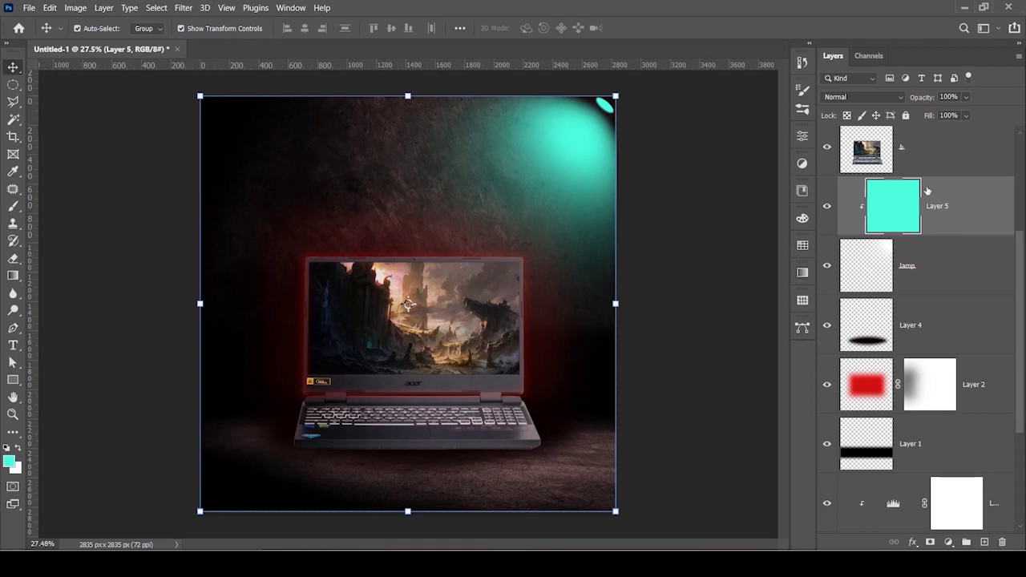
# - Try Difference blend on Layer 5 and refill it with a paler cyan
pyautogui.click(877, 99)
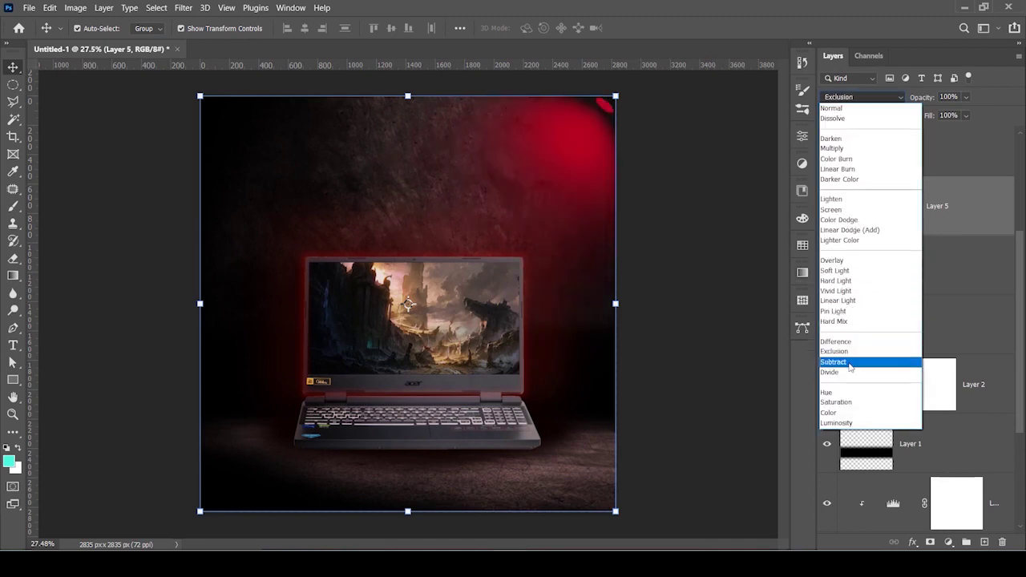
pyautogui.click(860, 341)
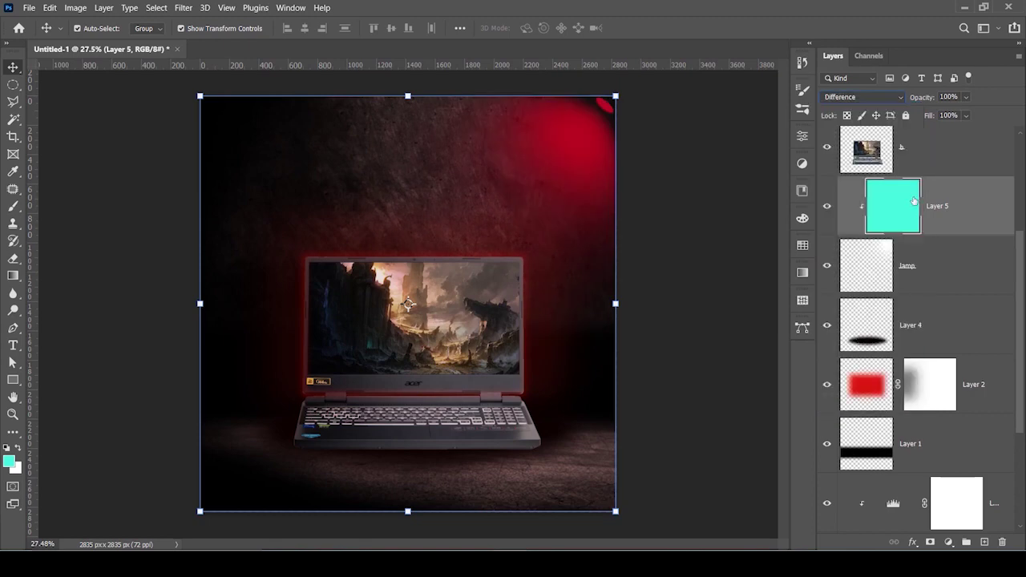
pyautogui.click(9, 461)
pyautogui.moveTo(792, 146); pyautogui.dragTo(746, 130)
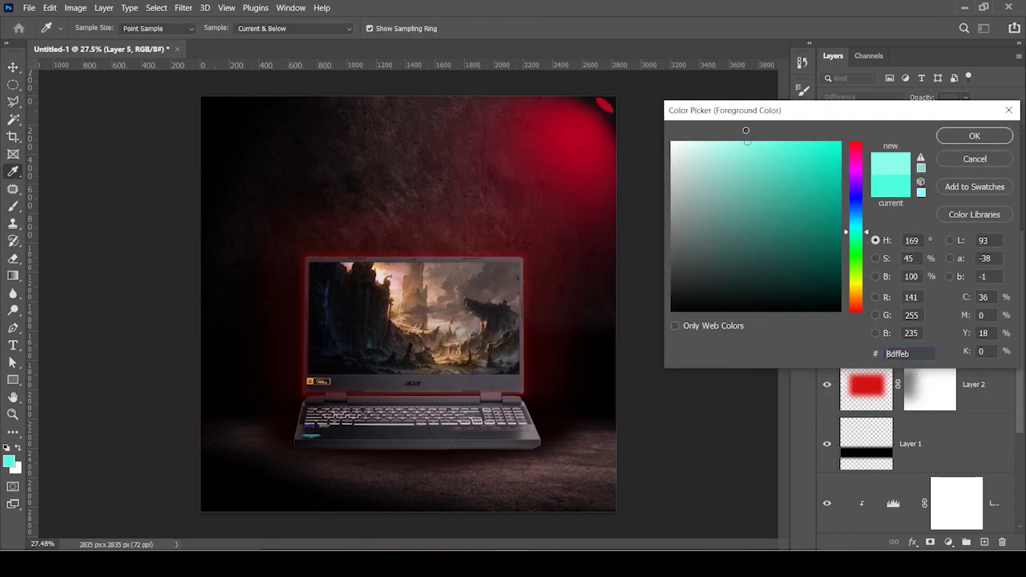
pyautogui.click(955, 137)
pyautogui.hotkey('alt', 'BackSpace')
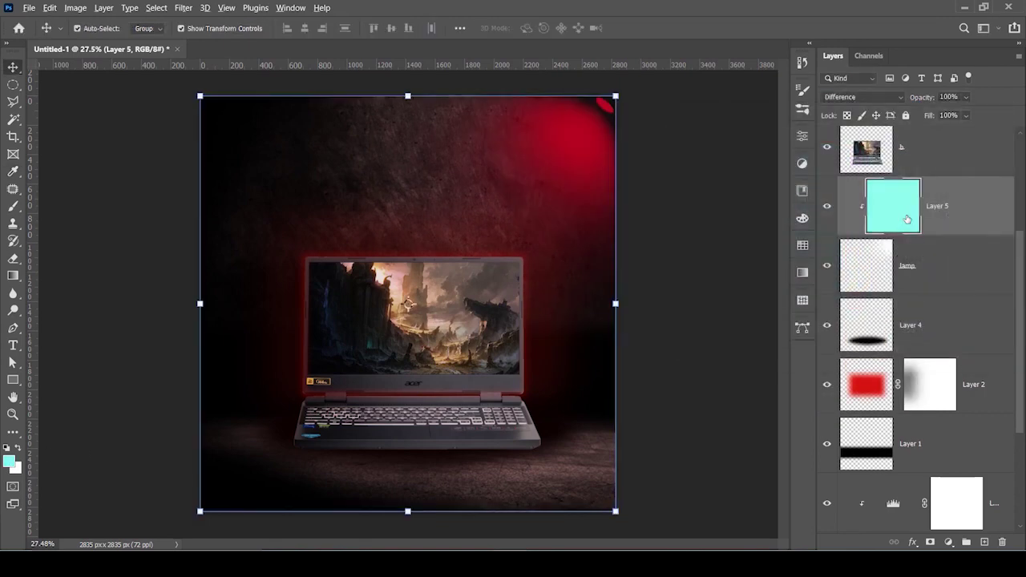
# - Set Layer 5's blend mode back to Normal
pyautogui.click(898, 101)
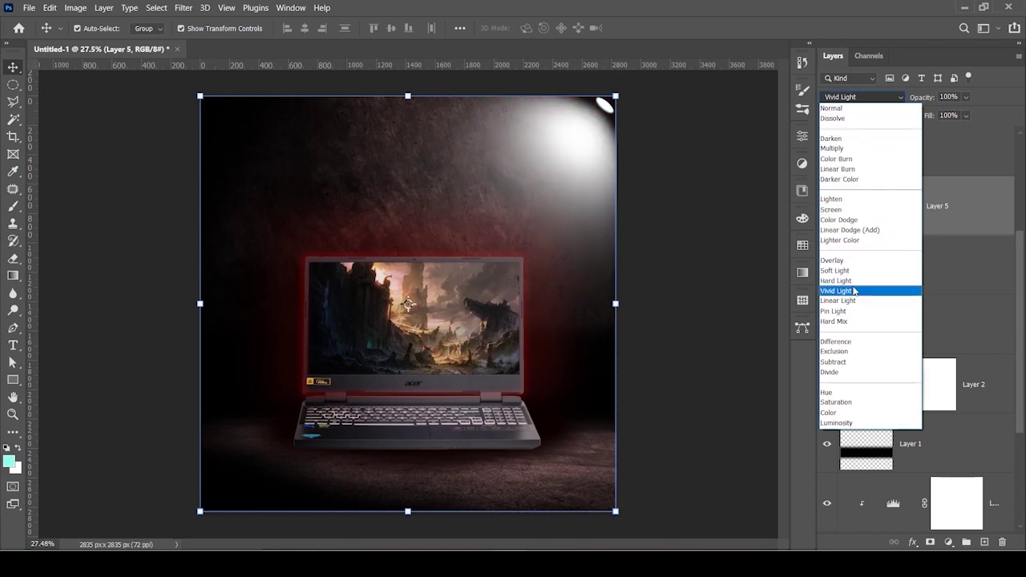
pyautogui.click(858, 108)
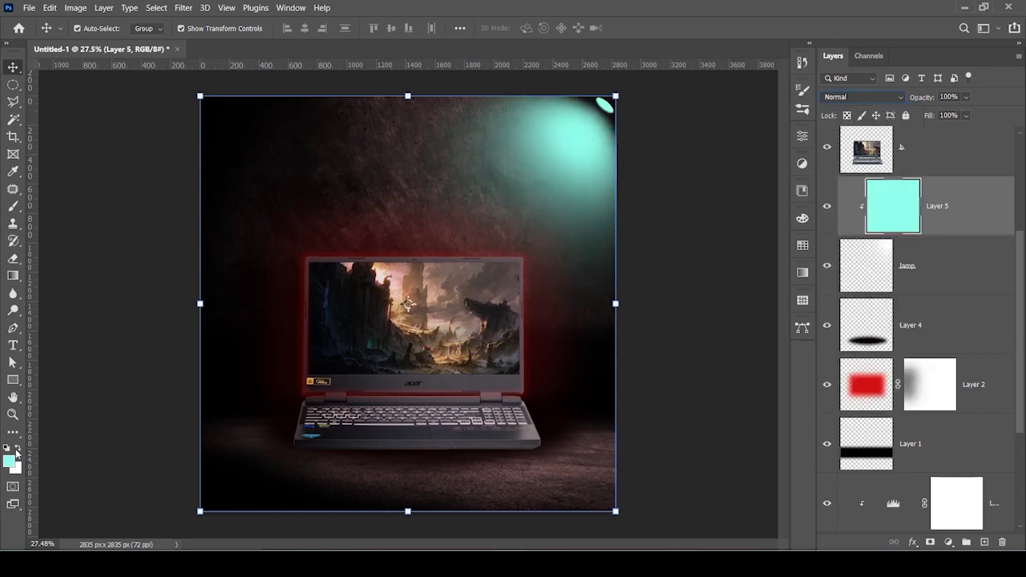
pyautogui.click(14, 470)
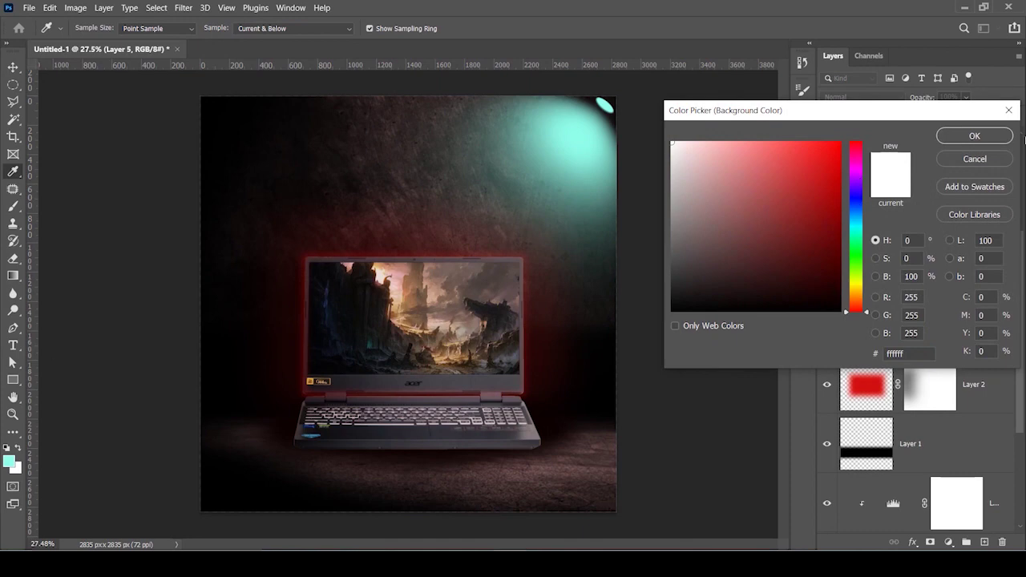
pyautogui.click(975, 158)
# - Fill Layer 5, then choose a soft, muted red as the foreground colour
pyautogui.hotkey('alt', 'BackSpace')
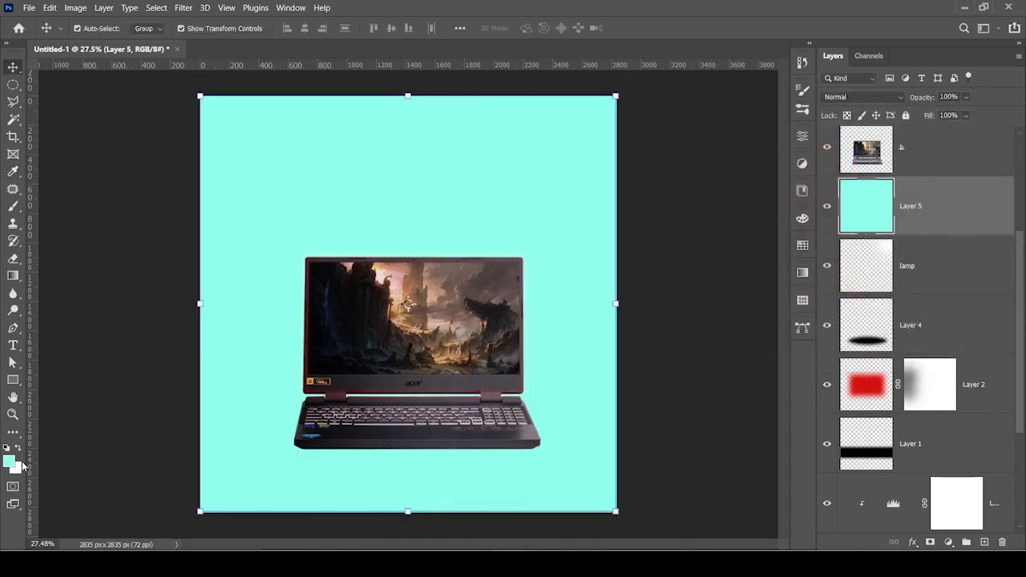
pyautogui.click(10, 462)
pyautogui.click(817, 167)
pyautogui.click(856, 150)
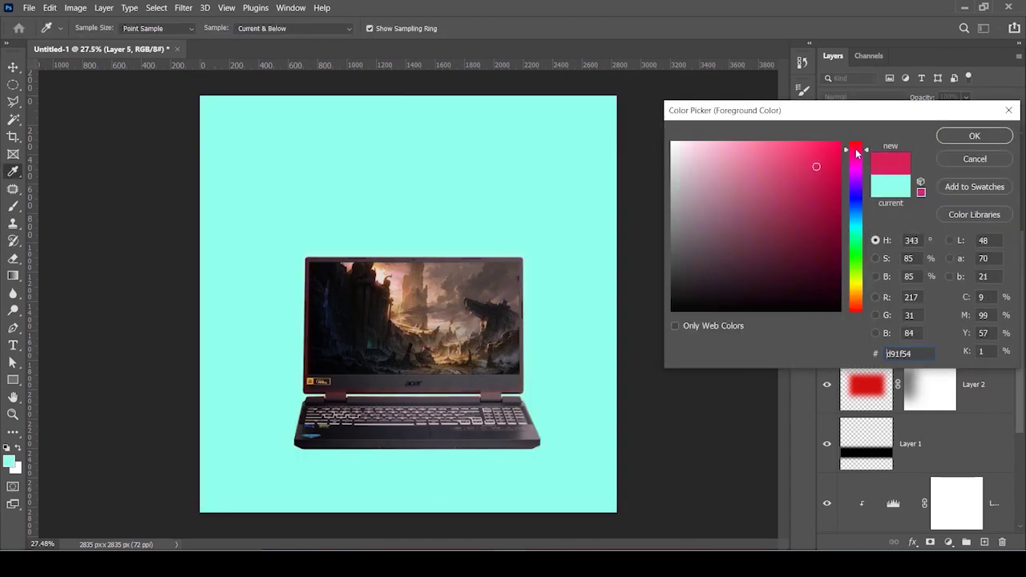
pyautogui.moveTo(817, 167)
pyautogui.mouseDown()
pyautogui.moveTo(819, 127)
pyautogui.moveTo(806, 128)
pyautogui.mouseUp()
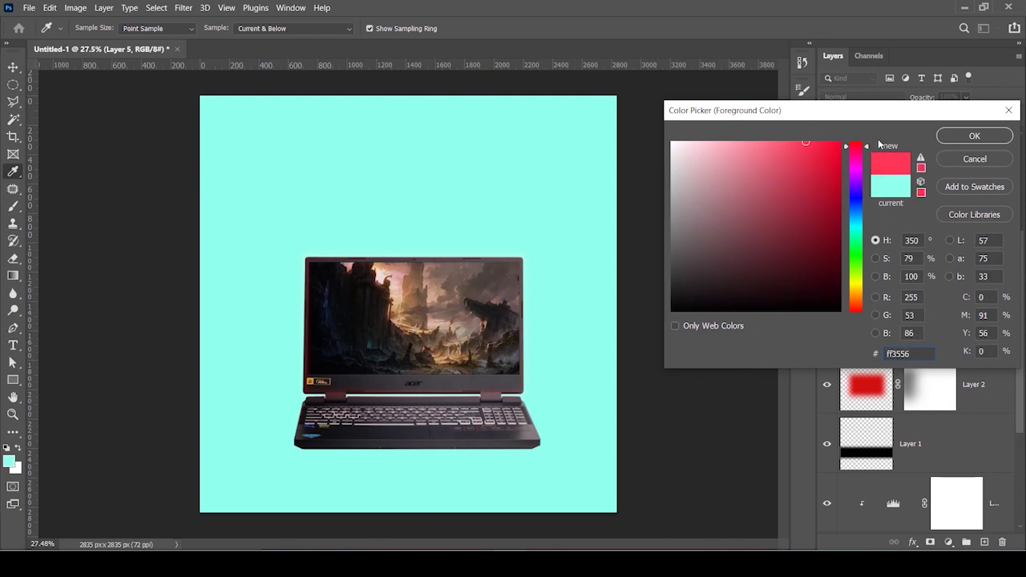
pyautogui.click(788, 141)
pyautogui.moveTo(787, 145); pyautogui.dragTo(772, 150)
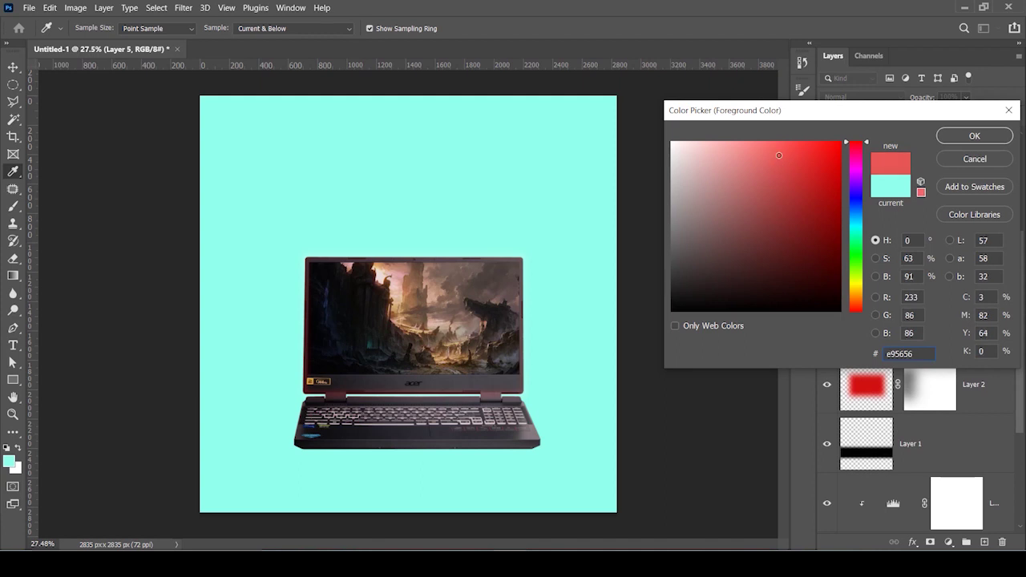
pyautogui.click(974, 136)
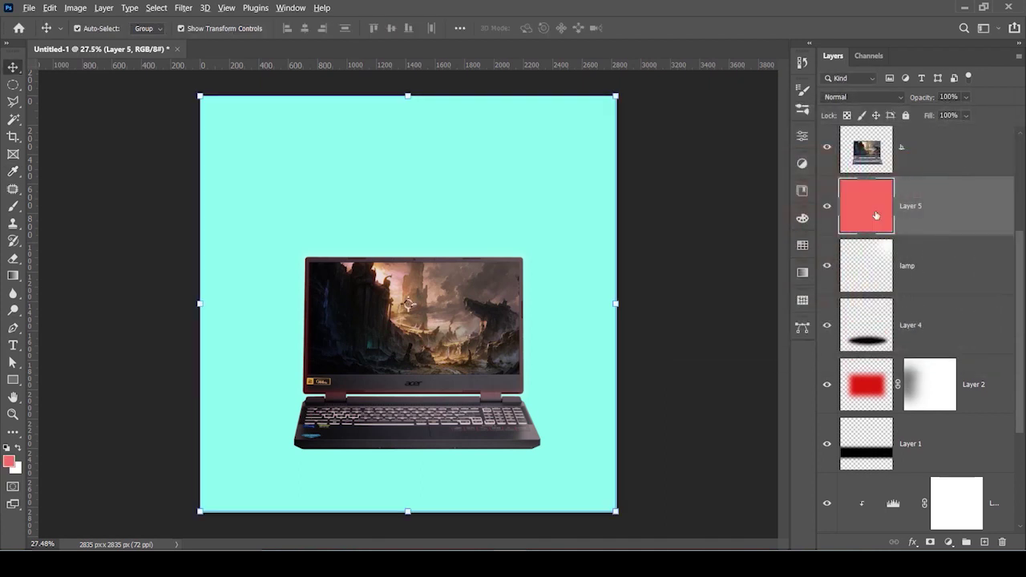
# - Clip Layer 5 to lamp and keep its blend mode at Normal
pyautogui.keyDown('alt'); pyautogui.click(906, 236); pyautogui.keyUp('alt')
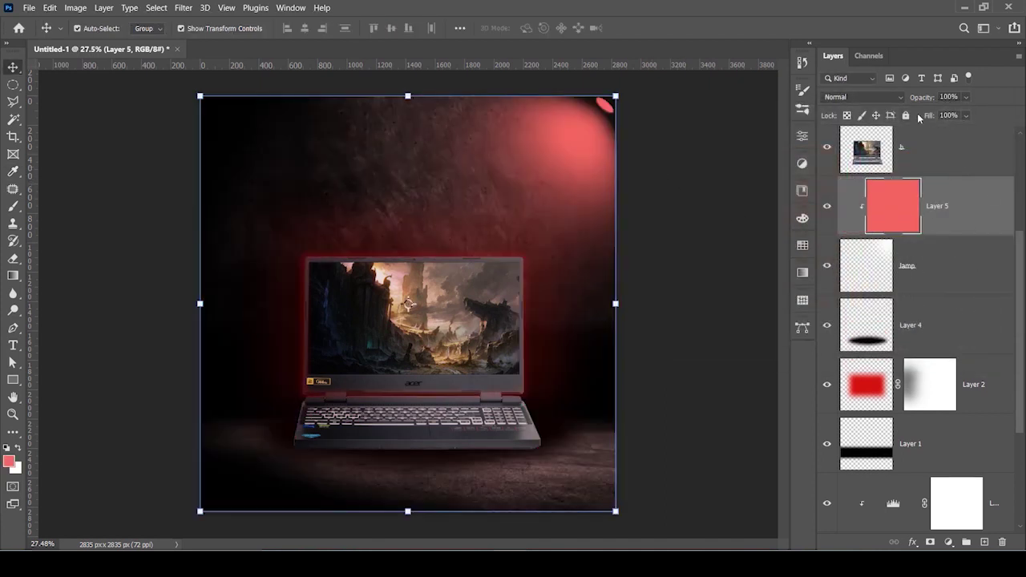
pyautogui.click(862, 97)
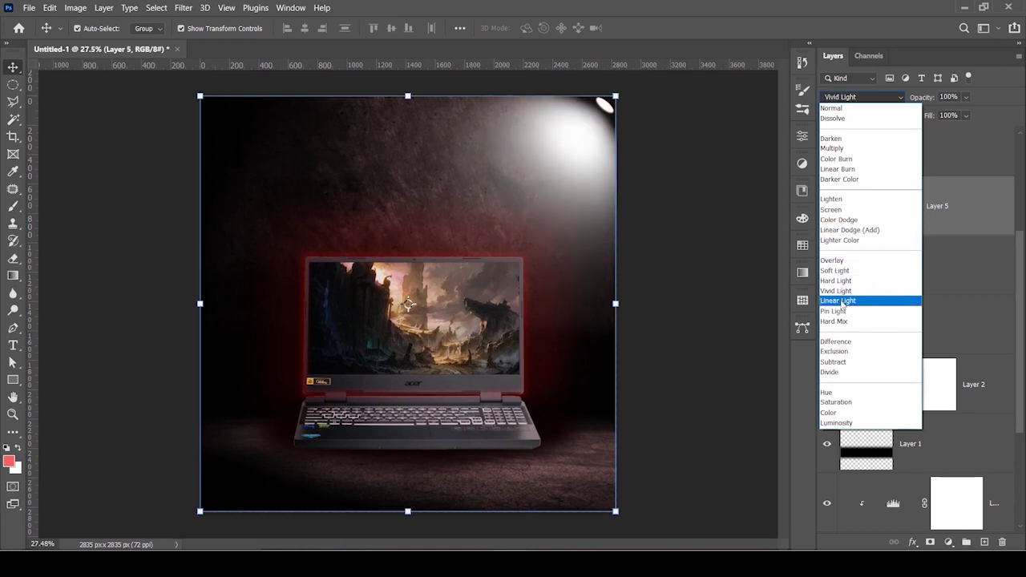
pyautogui.click(852, 109)
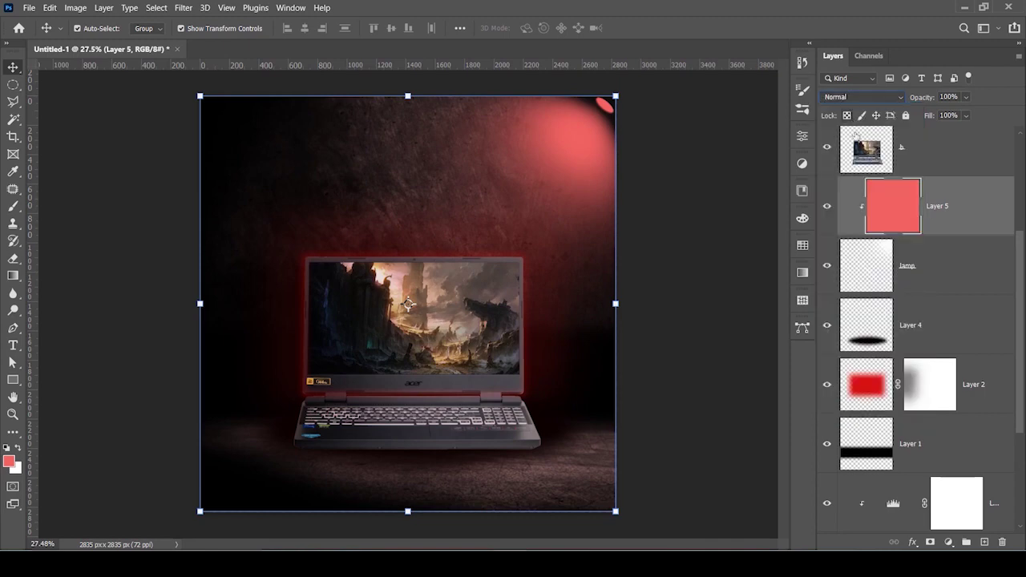
# - Try Blend If sliders in the lamp layer's style, then discard the changes
pyautogui.doubleClick(954, 269)
pyautogui.moveTo(782, 82); pyautogui.dragTo(338, 227)
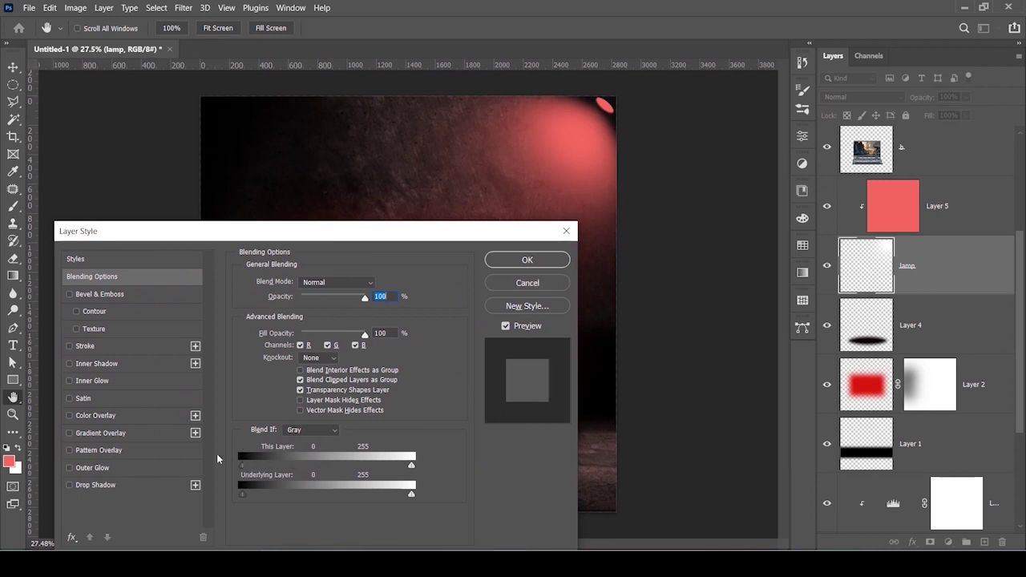
pyautogui.moveTo(363, 469); pyautogui.dragTo(411, 465)
pyautogui.moveTo(245, 491); pyautogui.dragTo(260, 487)
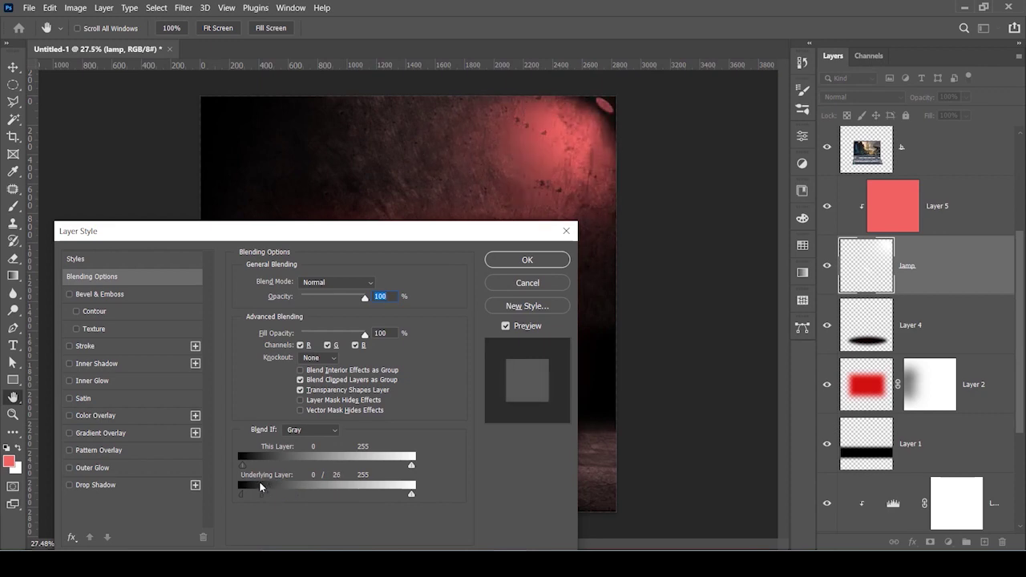
pyautogui.click(528, 282)
# - Test Layer 5's Blend If sliders, resetting the underlying dark threshold to 0
pyautogui.doubleClick(966, 206)
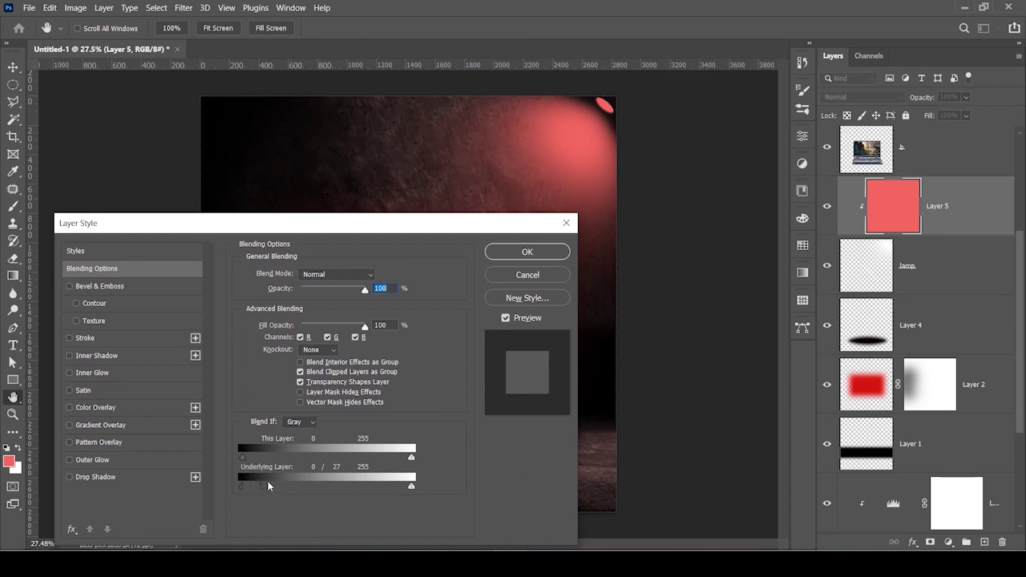
pyautogui.moveTo(268, 486); pyautogui.dragTo(328, 479)
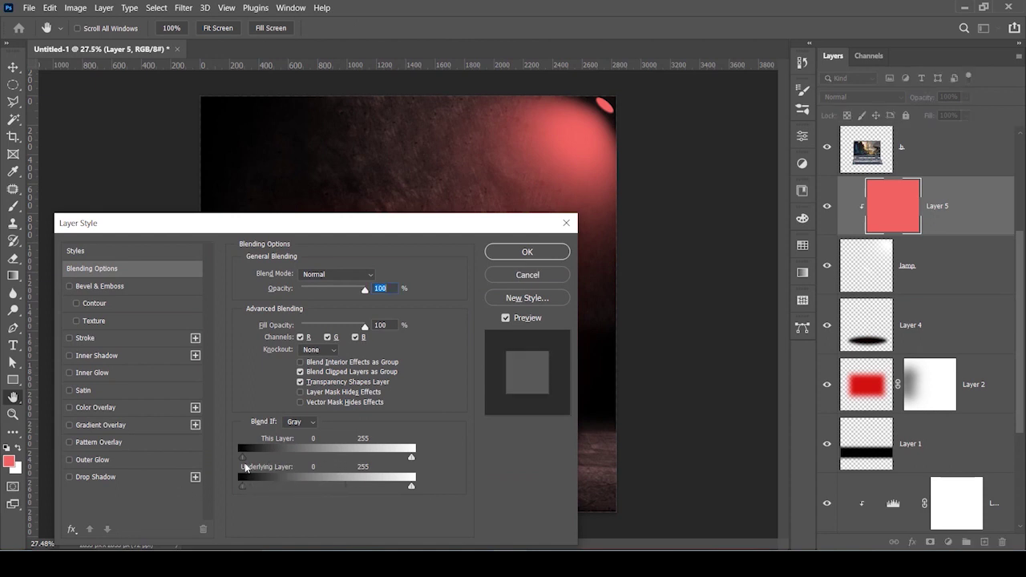
pyautogui.moveTo(268, 459)
pyautogui.mouseDown()
pyautogui.moveTo(335, 459)
pyautogui.moveTo(234, 482)
pyautogui.mouseUp()
pyautogui.moveTo(395, 457); pyautogui.dragTo(334, 459)
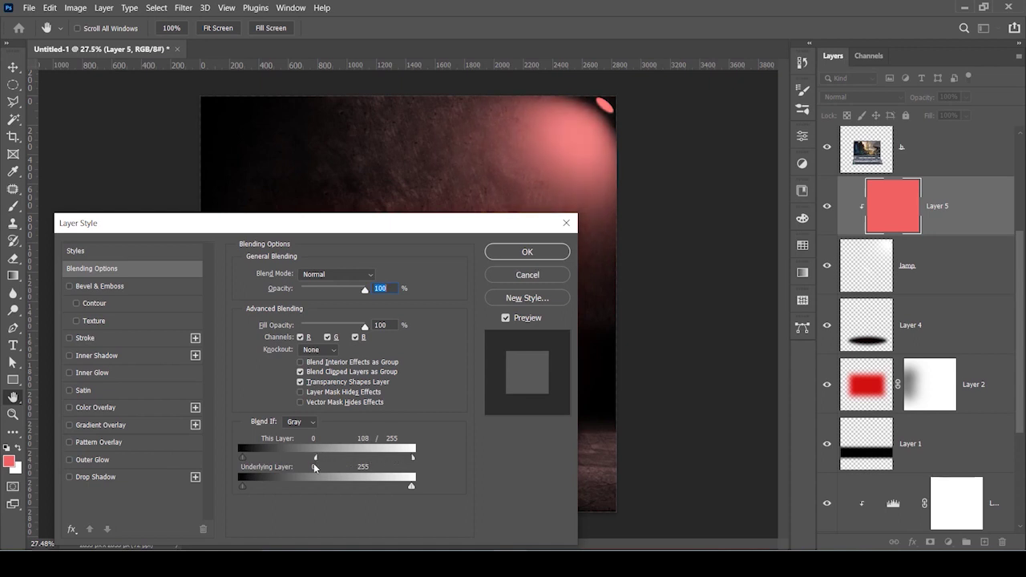
pyautogui.moveTo(412, 487)
pyautogui.mouseDown()
pyautogui.moveTo(370, 484)
pyautogui.moveTo(412, 486)
pyautogui.mouseUp()
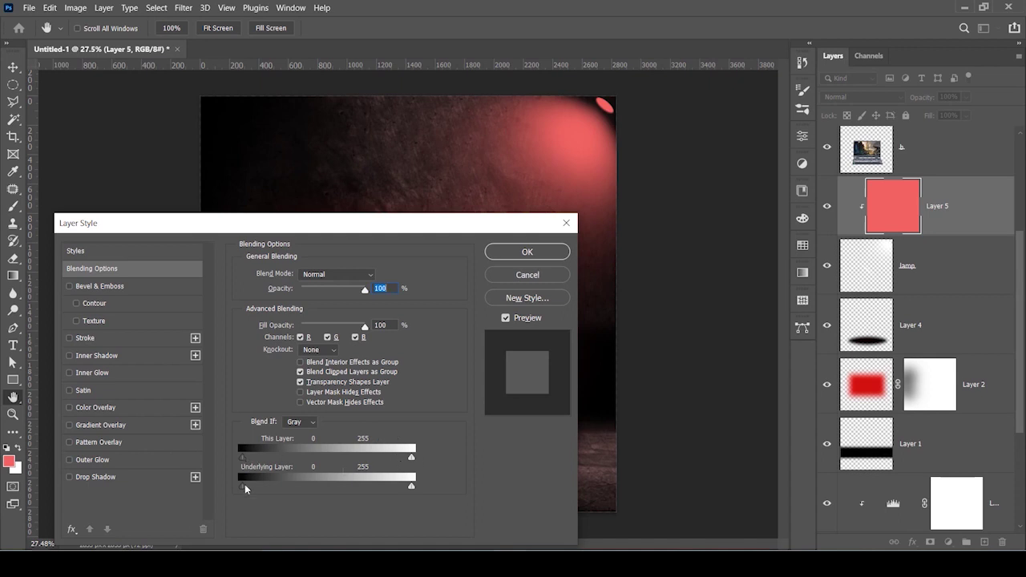
pyautogui.moveTo(257, 486); pyautogui.dragTo(241, 486)
pyautogui.click(539, 278)
# - Refill Layer 5 with the brighter red ff3838
pyautogui.click(9, 461)
pyautogui.click(804, 141)
pyautogui.click(1000, 143)
pyautogui.press('v')
pyautogui.hotkey('alt', 'BackSpace')
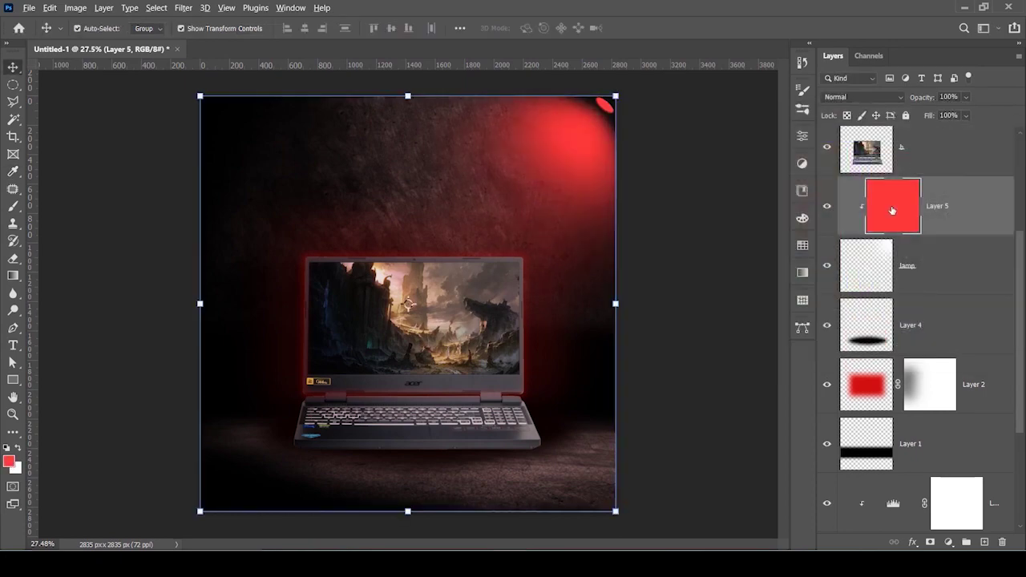
# - Set Layer 5 to Exclusion and fill it with cyan sampled from the canvas
pyautogui.click(885, 98)
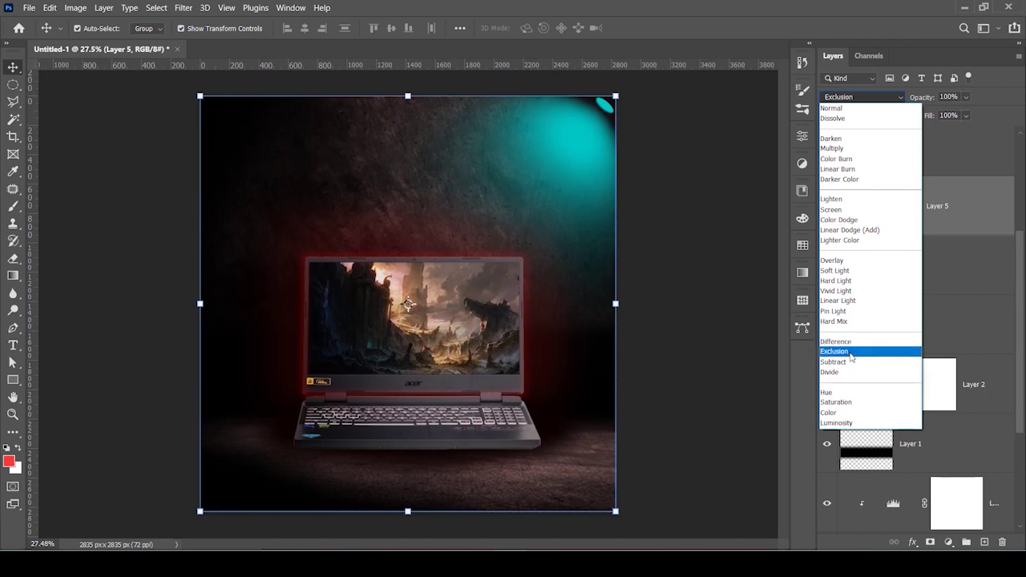
pyautogui.click(852, 353)
pyautogui.click(9, 462)
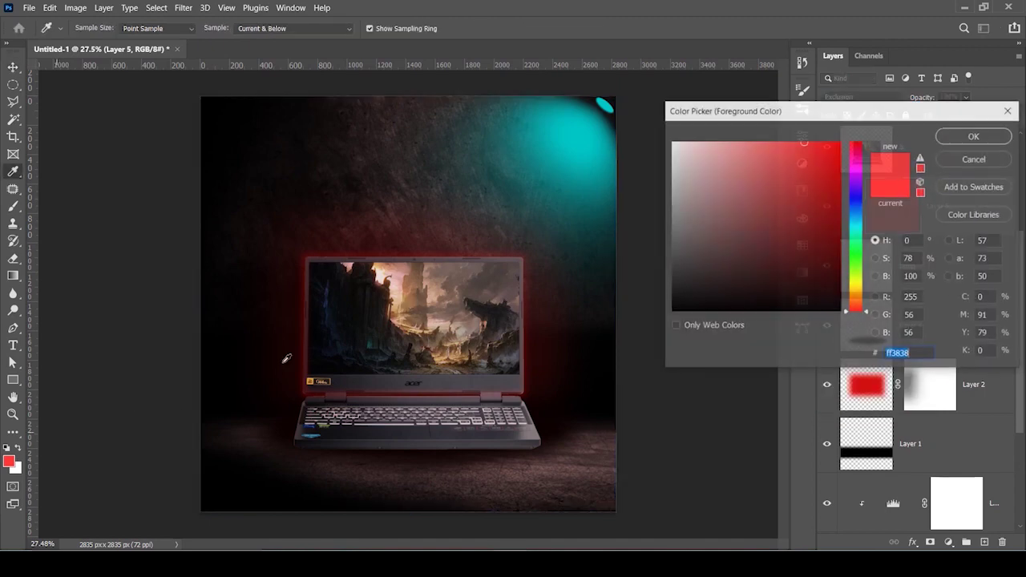
pyautogui.click(579, 135)
pyautogui.click(1007, 140)
pyautogui.press('v')
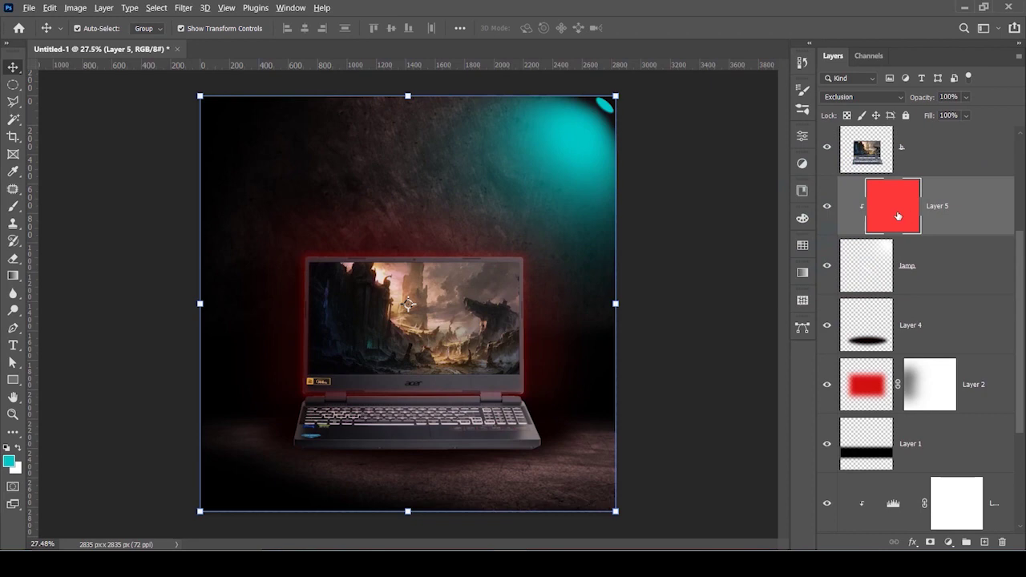
pyautogui.hotkey('alt', 'BackSpace')
# - Split the lamp layer's Underlying Layer slider so the dark wall texture shows through
pyautogui.click(909, 277)
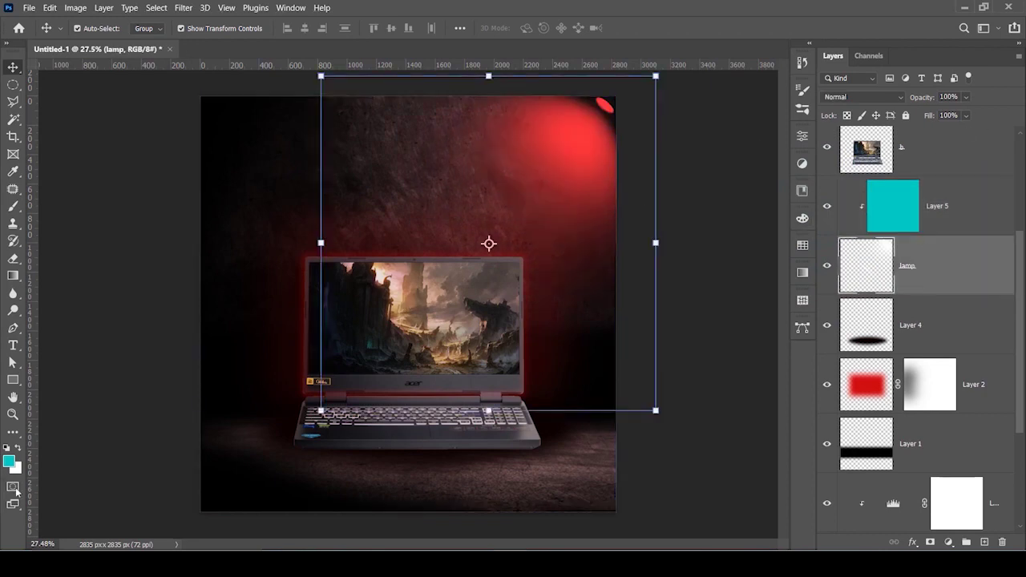
pyautogui.doubleClick(992, 267)
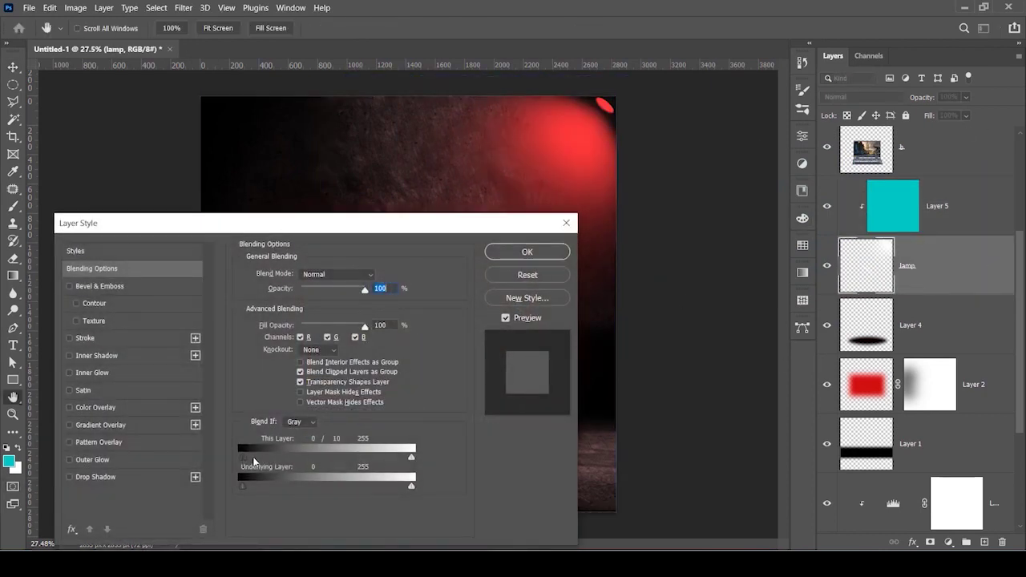
pyautogui.moveTo(317, 463)
pyautogui.mouseDown()
pyautogui.moveTo(352, 462)
pyautogui.moveTo(242, 457)
pyautogui.moveTo(256, 482)
pyautogui.mouseUp()
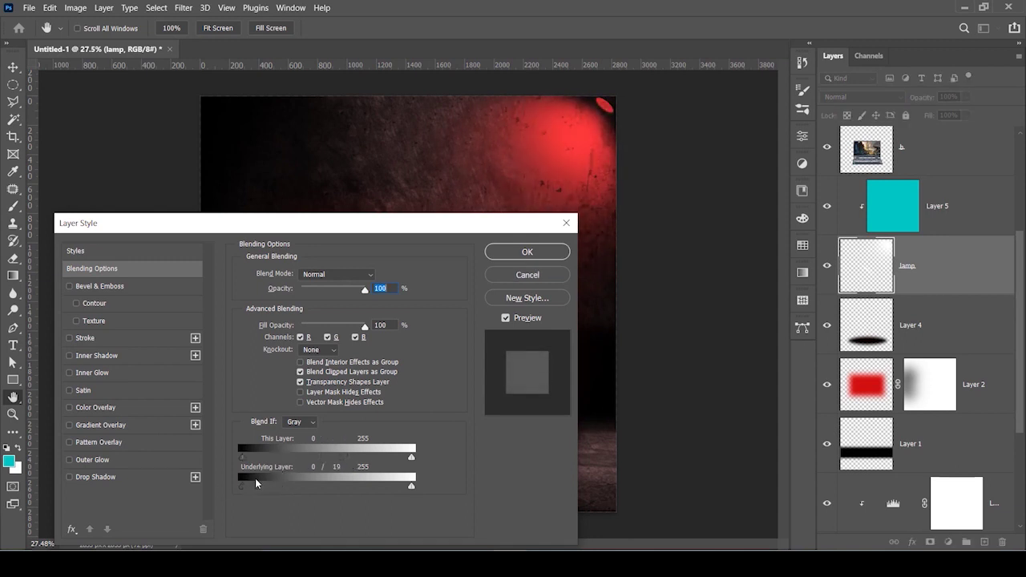
pyautogui.click(527, 252)
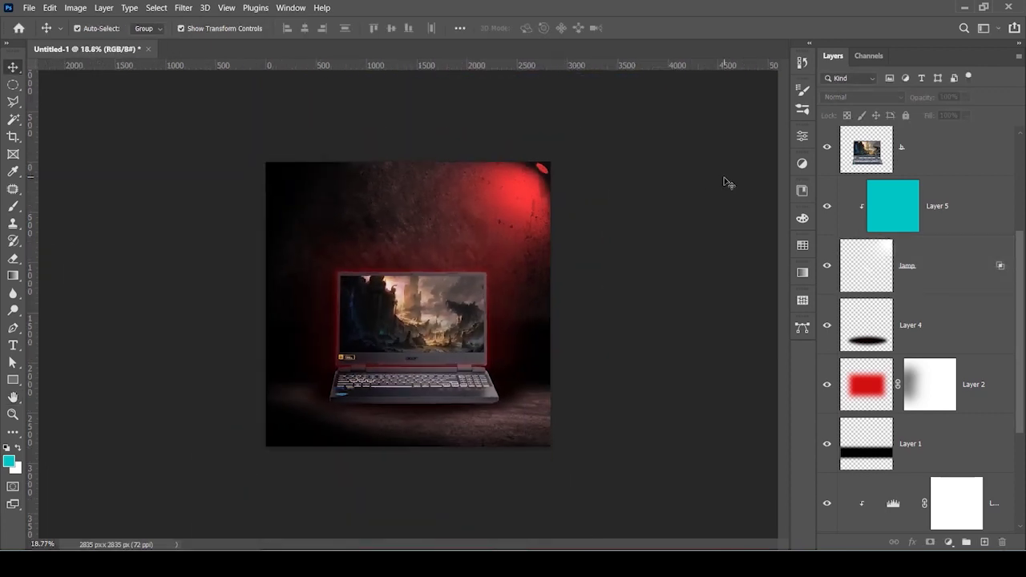
# - Set Layer 5's opacity to 80%
pyautogui.click(935, 213)
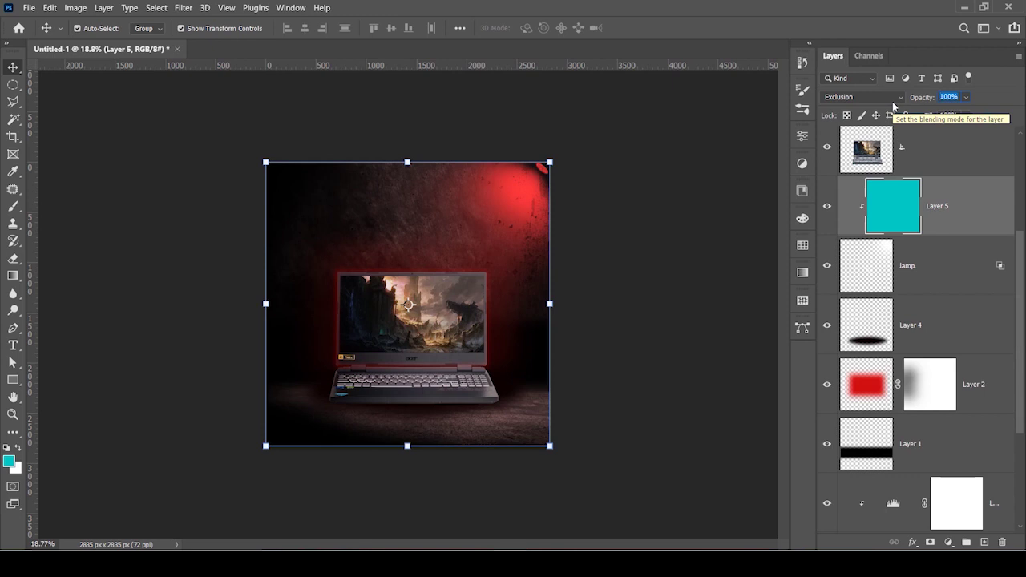
pyautogui.click(951, 97)
pyautogui.write('5080')
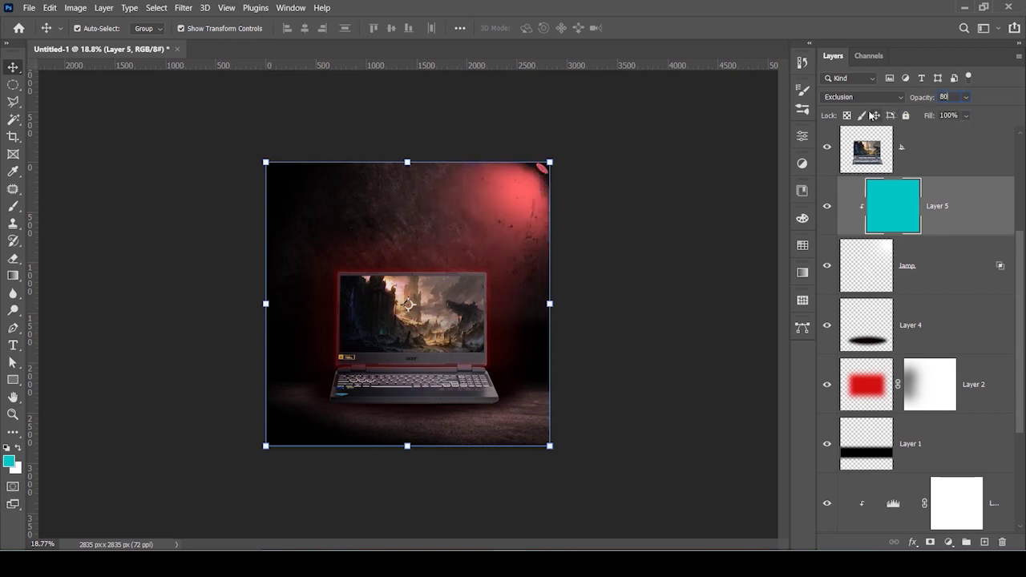
pyautogui.click(602, 251)
pyautogui.scroll(3, 483, 207)
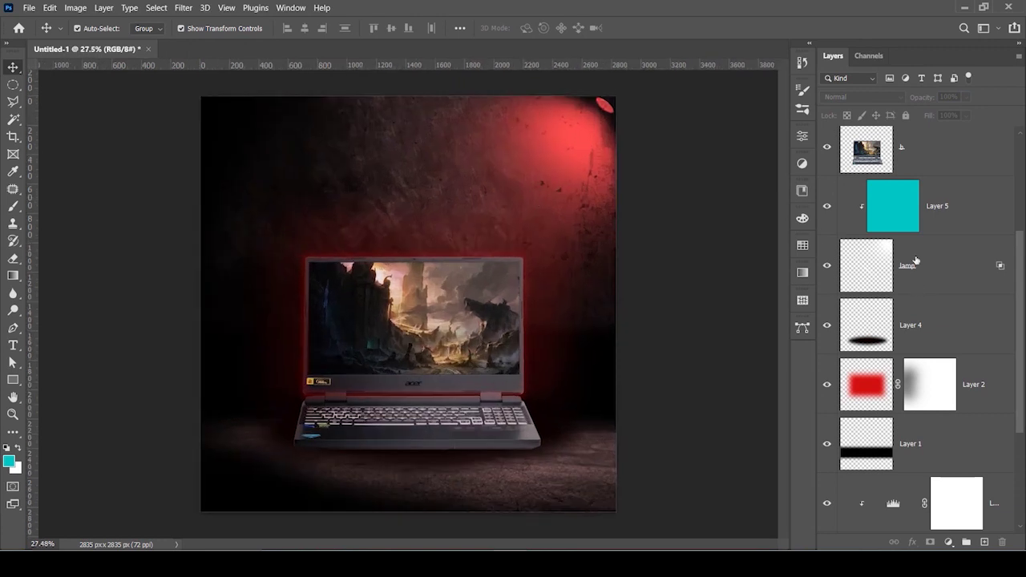
# - Add a Brightness/Contrast adjustment above lamp, clip it to lamp, and keep Layer 5 clipped
pyautogui.click(923, 258)
pyautogui.click(949, 542)
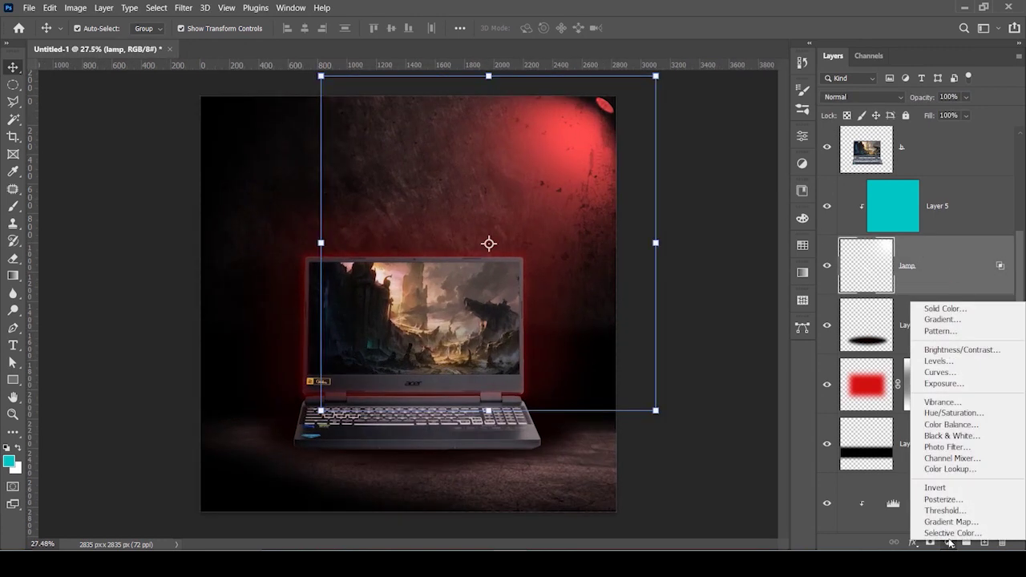
pyautogui.click(942, 349)
pyautogui.keyDown('alt'); pyautogui.click(944, 293); pyautogui.keyUp('alt')
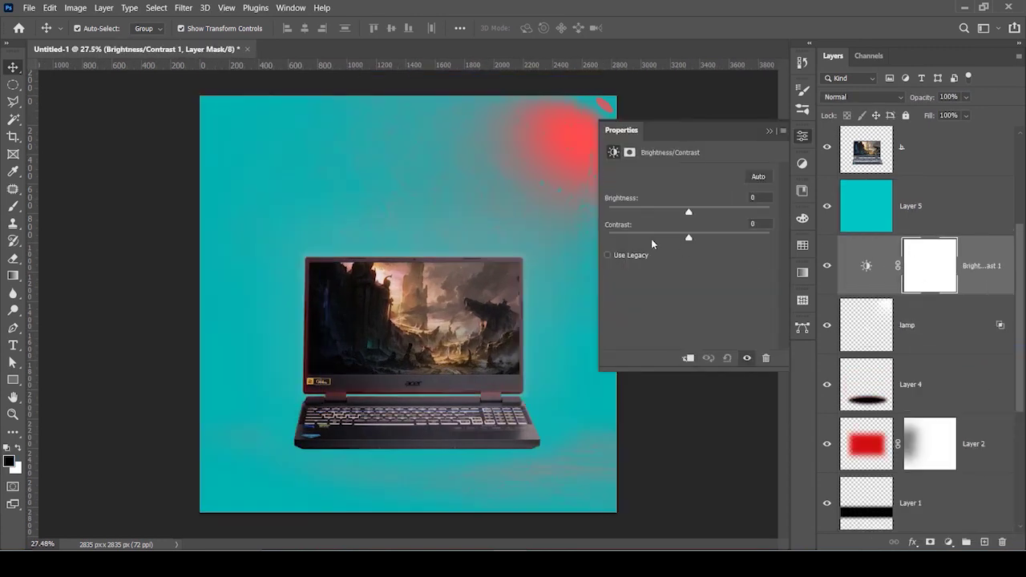
pyautogui.click(965, 219)
pyautogui.keyDown('alt'); pyautogui.click(970, 237); pyautogui.keyUp('alt')
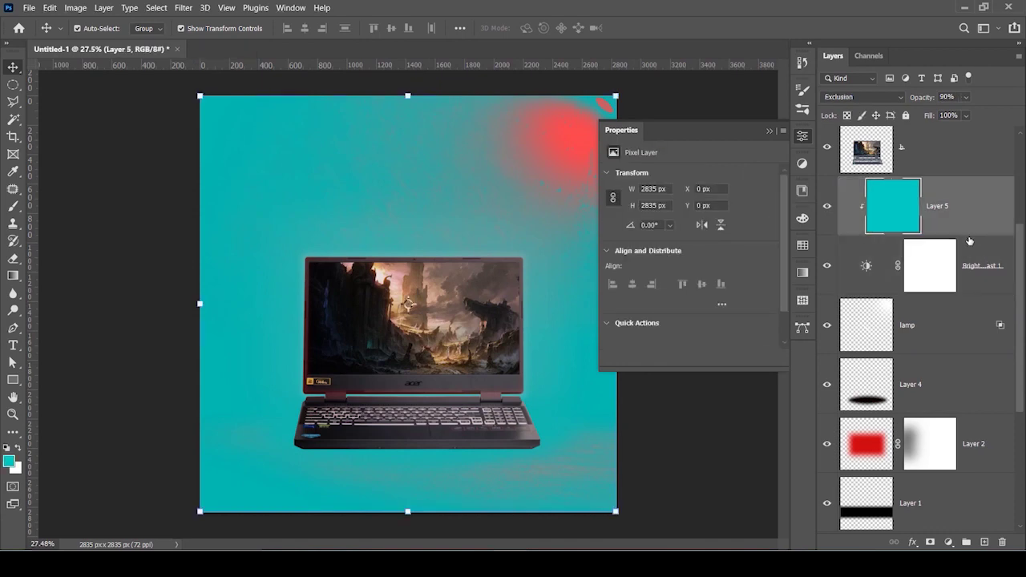
pyautogui.keyDown('alt'); pyautogui.click(958, 263); pyautogui.keyUp('alt')
pyautogui.keyDown('alt'); pyautogui.click(970, 294); pyautogui.keyUp('alt')
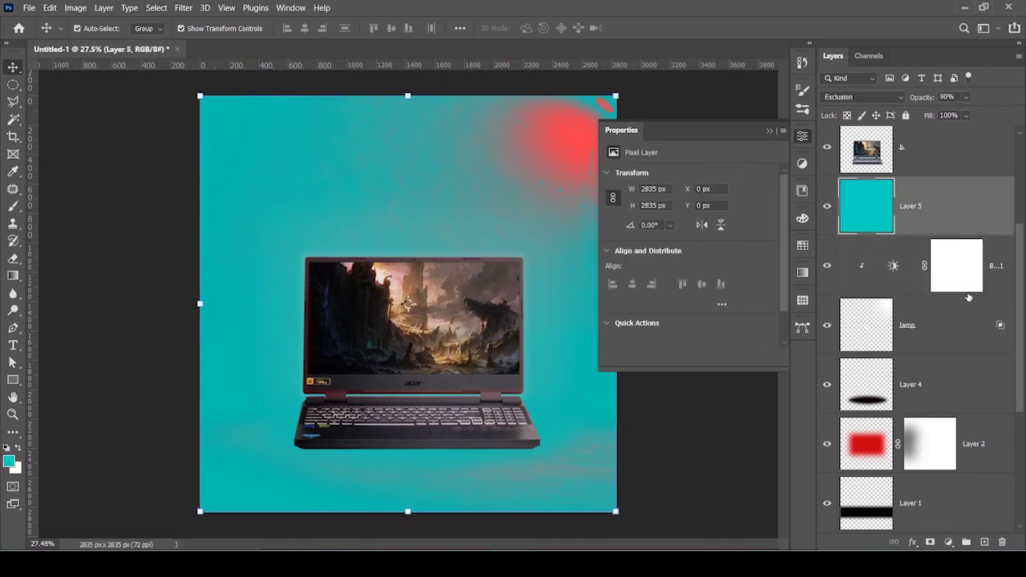
pyautogui.keyDown('alt'); pyautogui.click(979, 237); pyautogui.keyUp('alt')
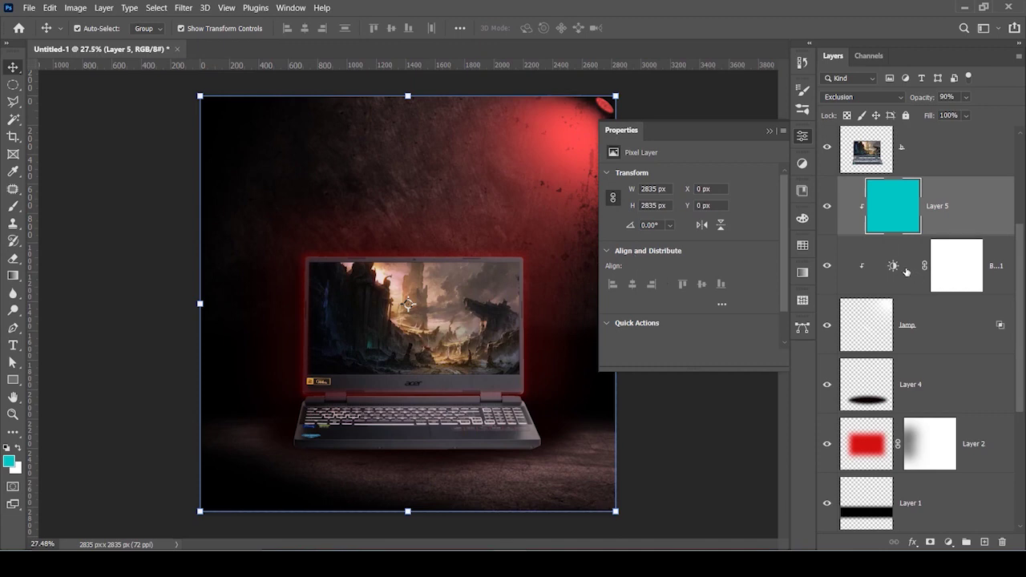
# - Raise the adjustment's brightness to 51 and move it to the bottom of the layer stack
pyautogui.click(907, 271)
pyautogui.moveTo(688, 213)
pyautogui.mouseDown()
pyautogui.moveTo(657, 215)
pyautogui.moveTo(702, 219)
pyautogui.mouseUp()
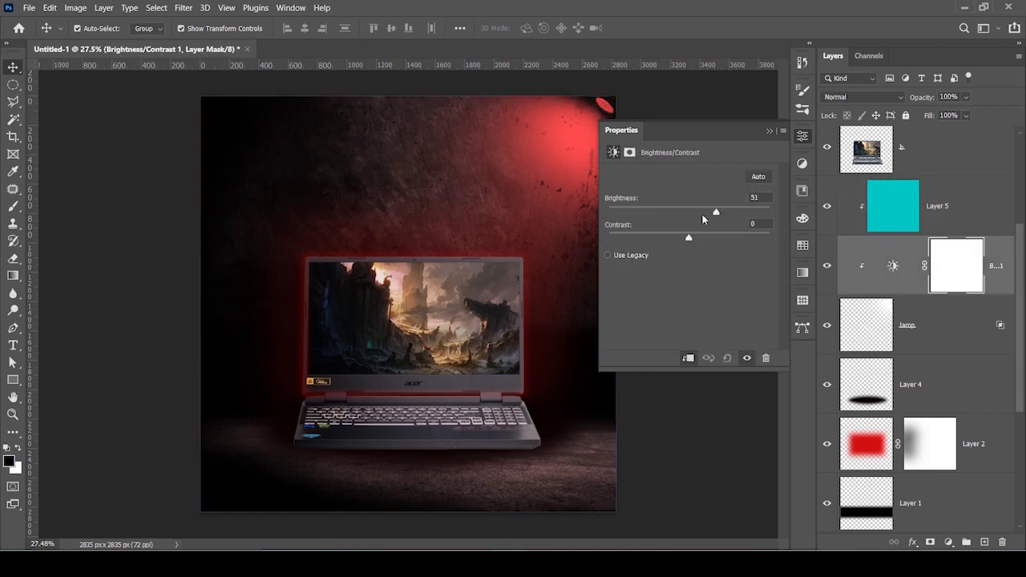
pyautogui.click(803, 137)
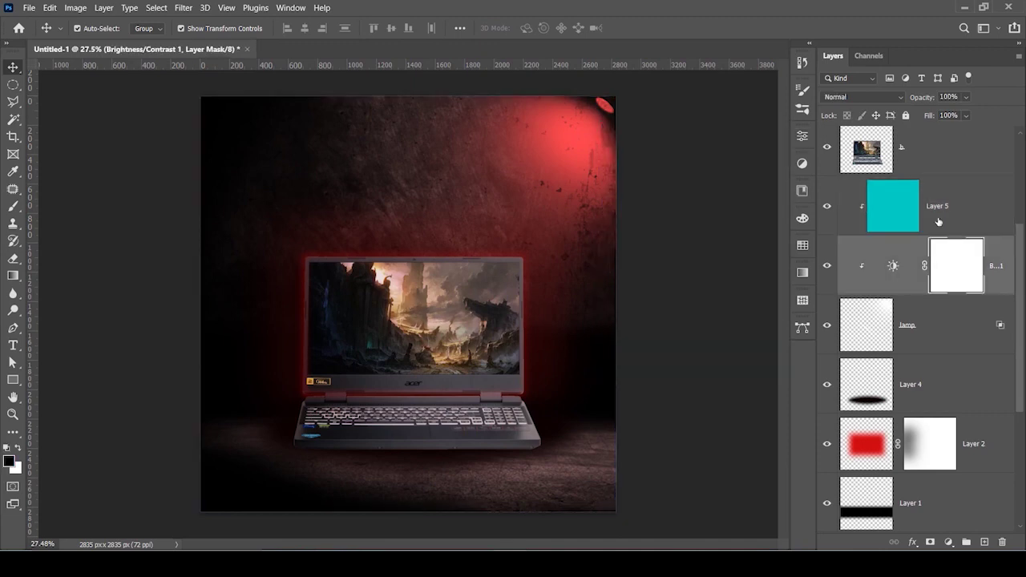
pyautogui.moveTo(893, 265); pyautogui.dragTo(893, 525)
pyautogui.scroll(-1, 493, 213)
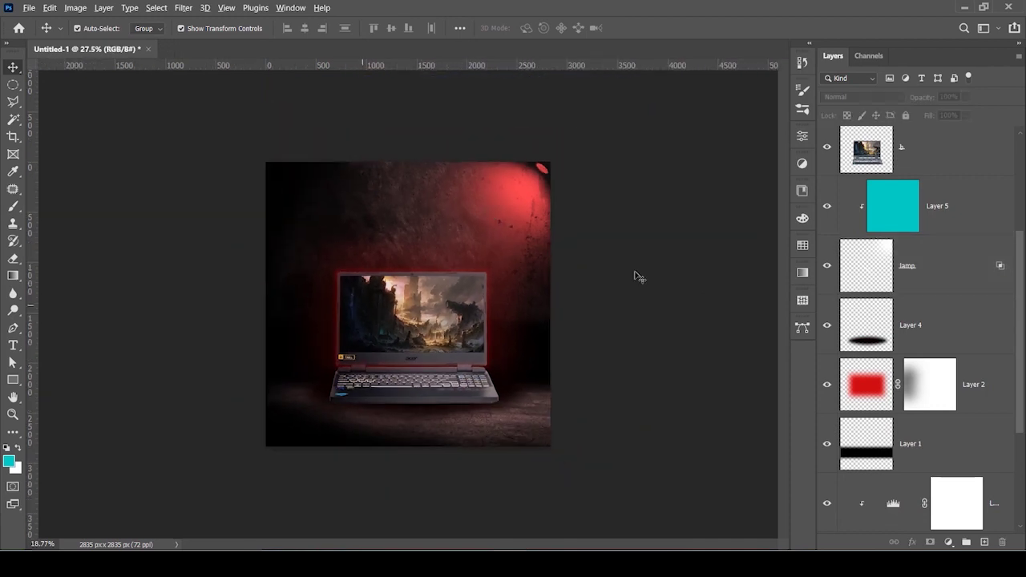
# - Refill Layer 5 with the brighter cyan 3cffff
pyautogui.click(914, 215)
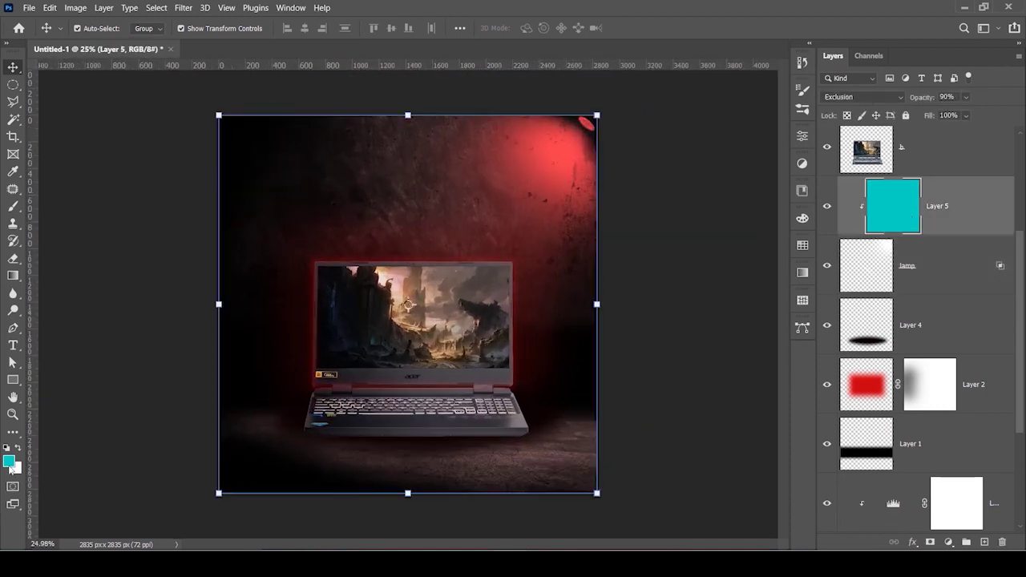
pyautogui.click(9, 461)
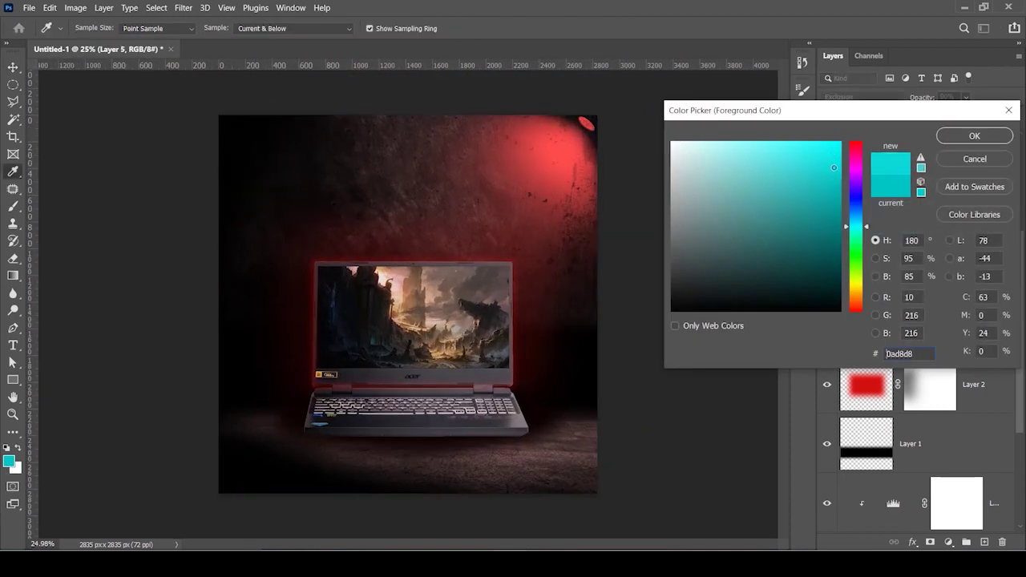
pyautogui.click(994, 137)
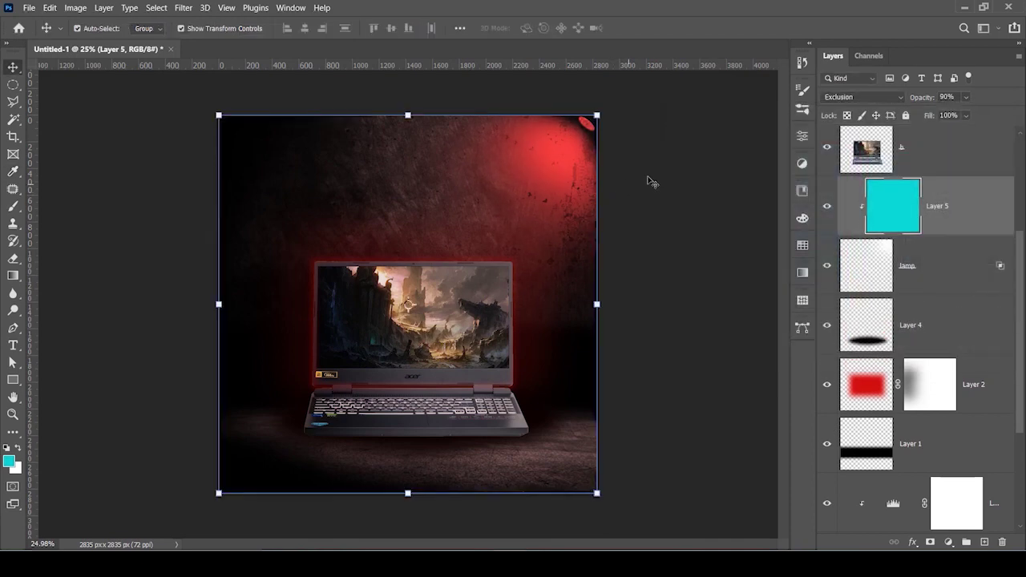
pyautogui.click(9, 462)
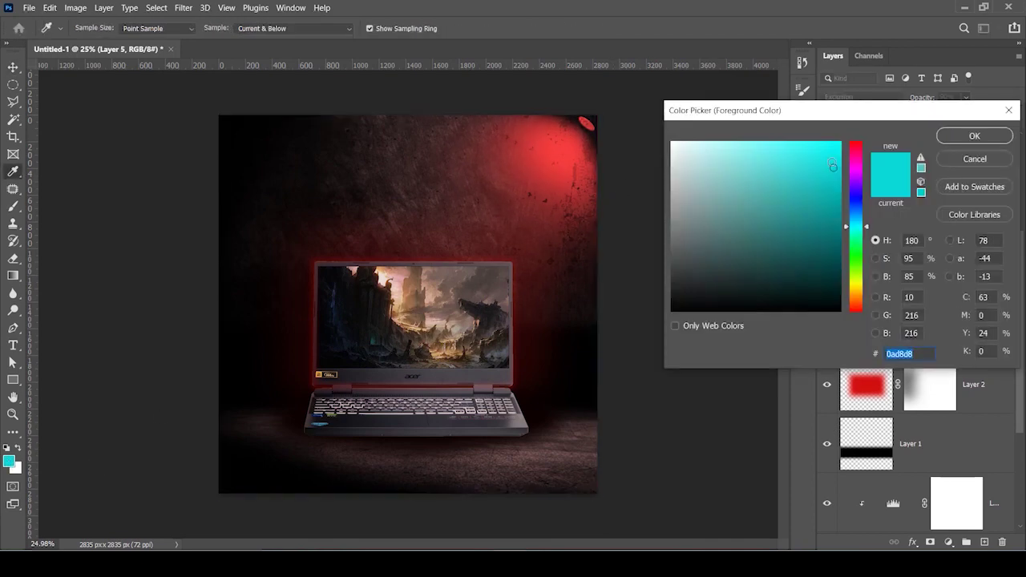
pyautogui.click(973, 137)
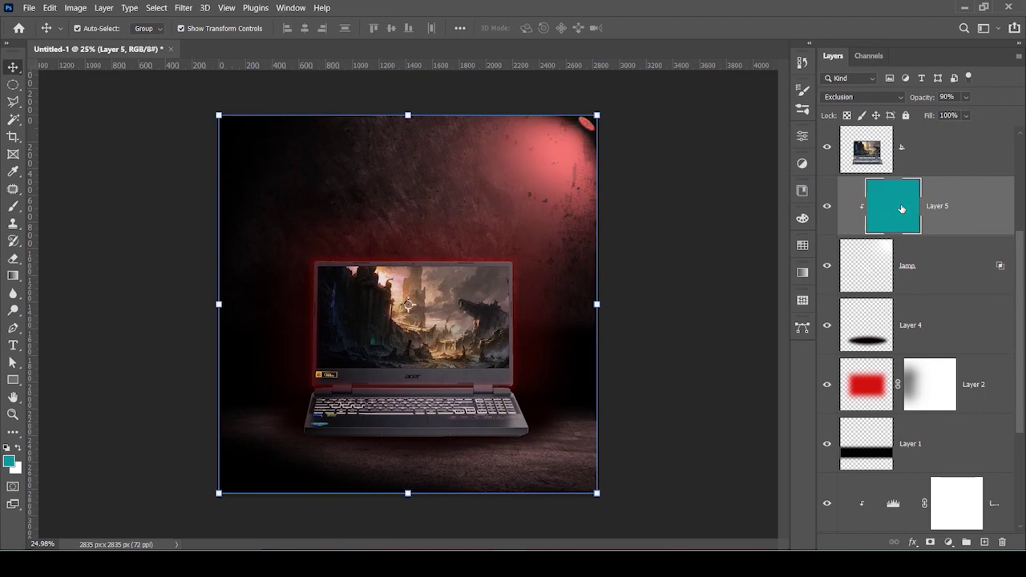
pyautogui.click(9, 462)
pyautogui.write('3cffff')
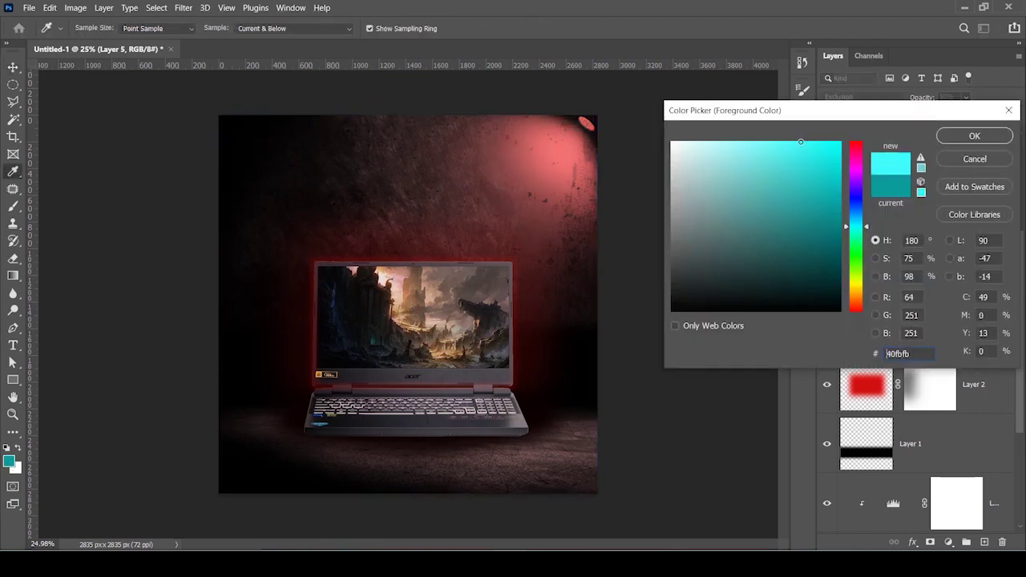
pyautogui.click(975, 137)
pyautogui.hotkey('alt', 'BackSpace')
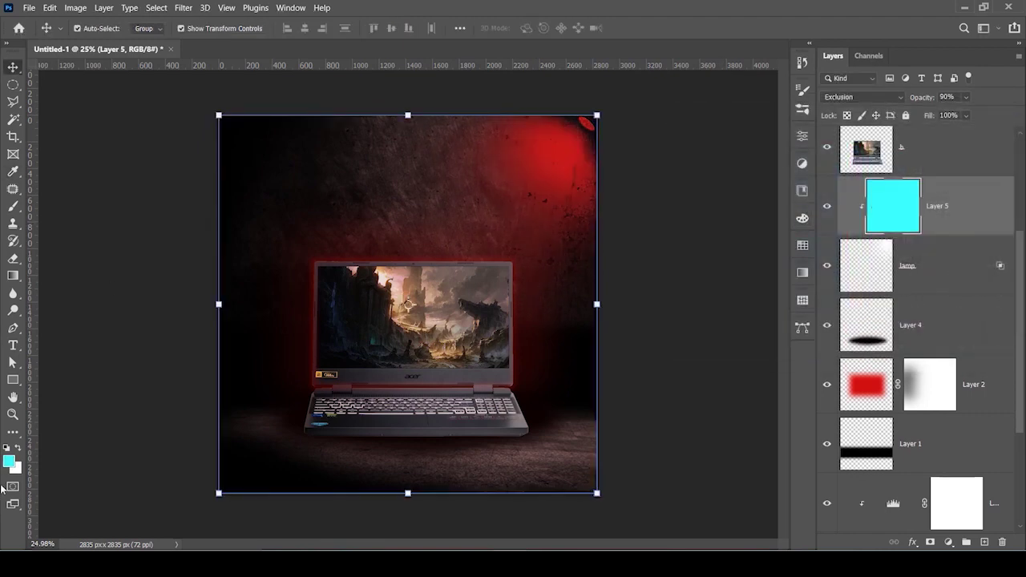
# - Refill Layer 5 with the teal colour 1edede instead
pyautogui.click(9, 462)
pyautogui.write('1edede')
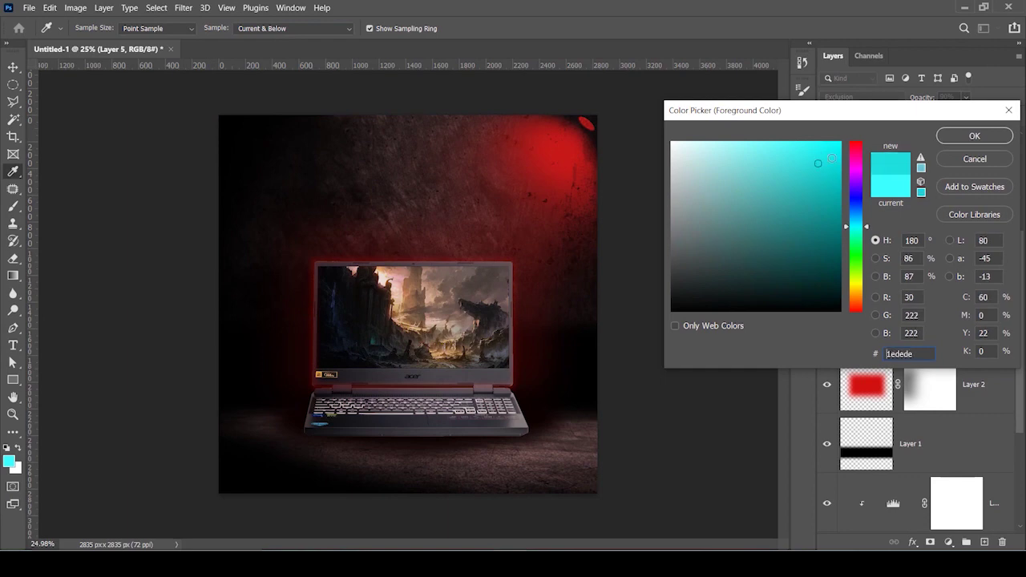
pyautogui.click(975, 136)
pyautogui.hotkey('alt', 'BackSpace')
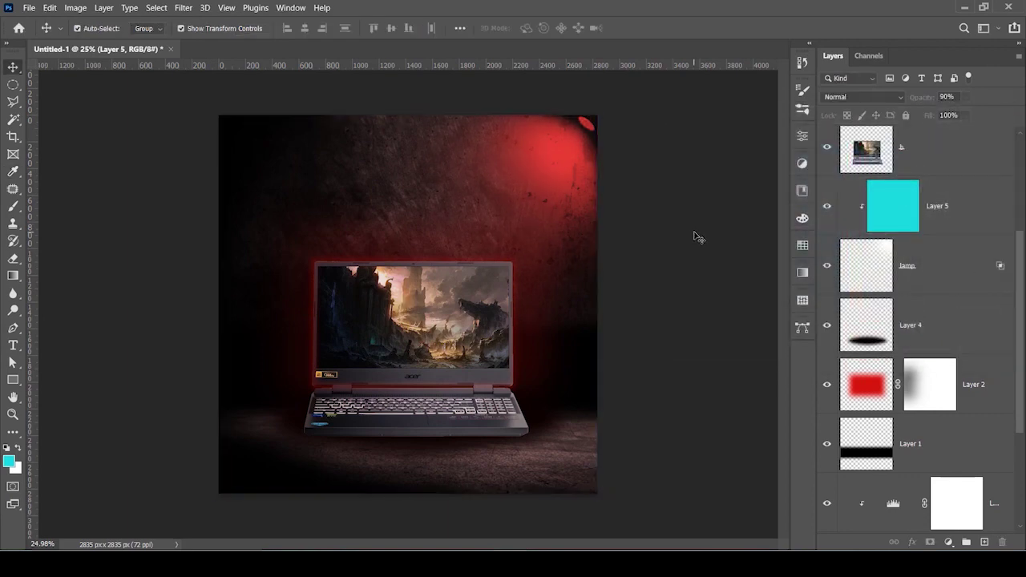
pyautogui.scroll(2, 409, 308)
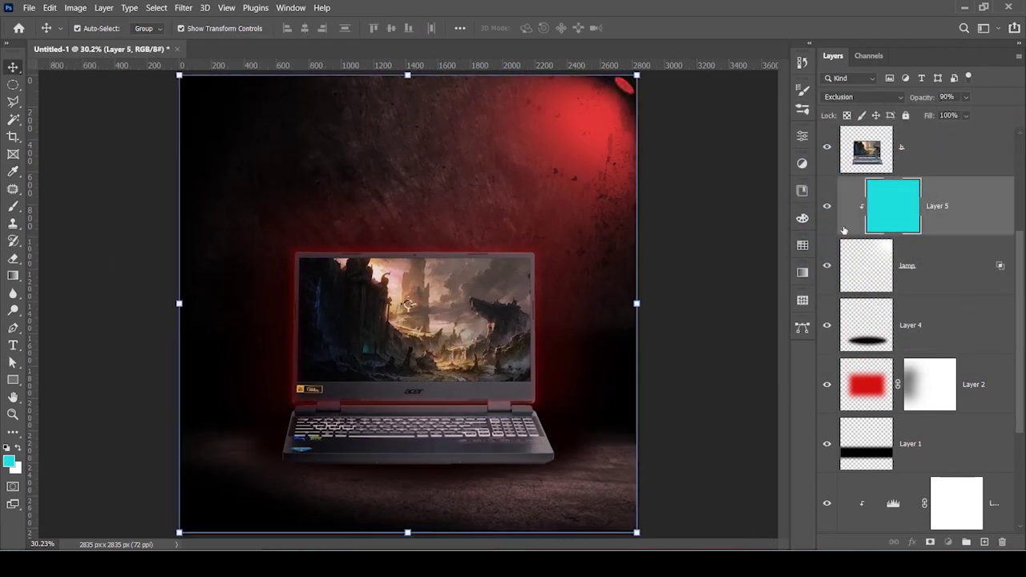
# - Pick a brighter teal for Layer 5's colour fill and review the result
pyautogui.click(9, 462)
pyautogui.click(828, 186)
pyautogui.click(833, 169)
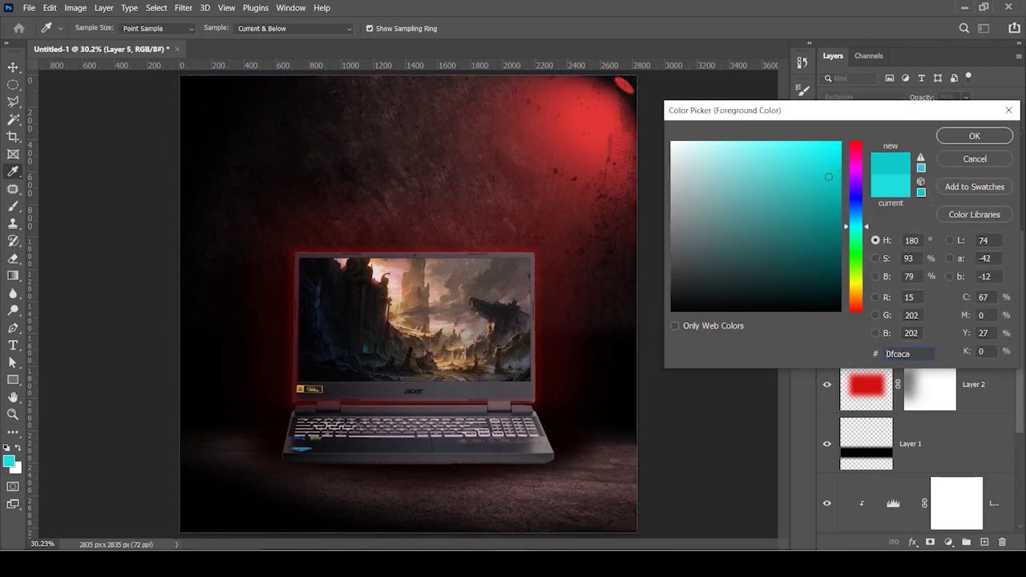
pyautogui.click(1002, 138)
pyautogui.click(671, 124)
pyautogui.scroll(-3, 649, 147)
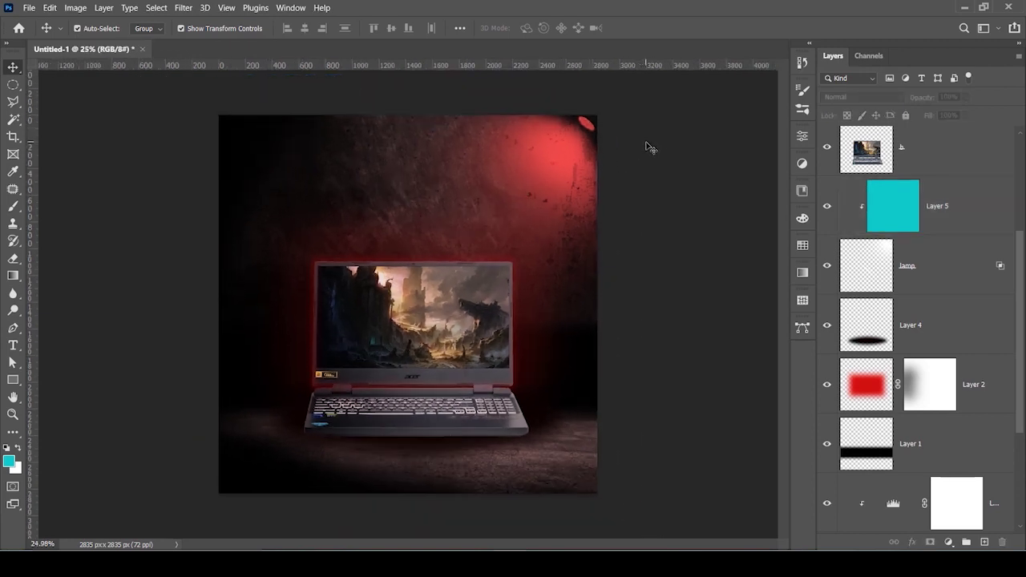
# - Change Layer 5's fill colour to cyan 15f0f0 and check it on the canvas
pyautogui.click(956, 223)
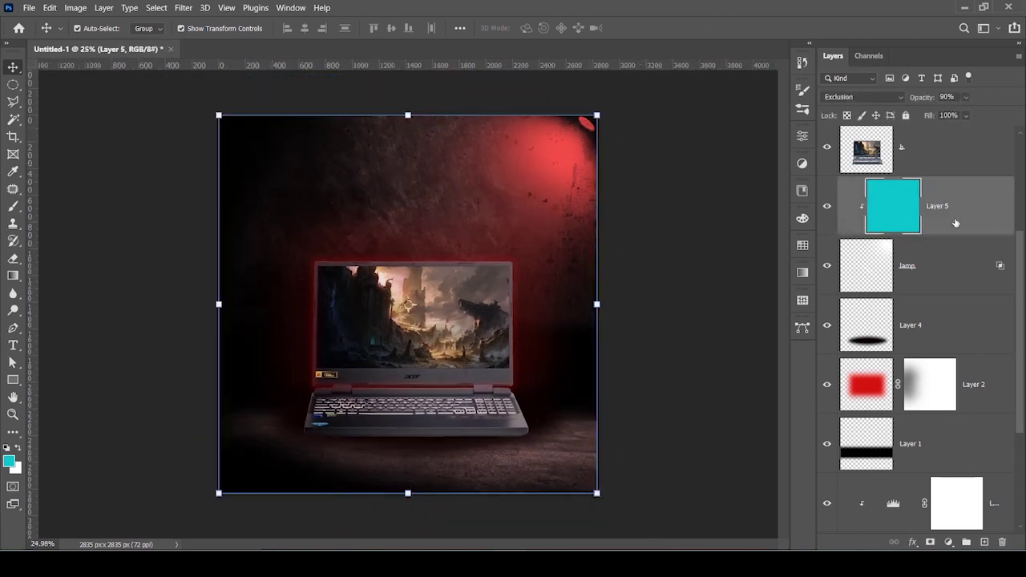
pyautogui.click(8, 460)
pyautogui.write('15f0f0')
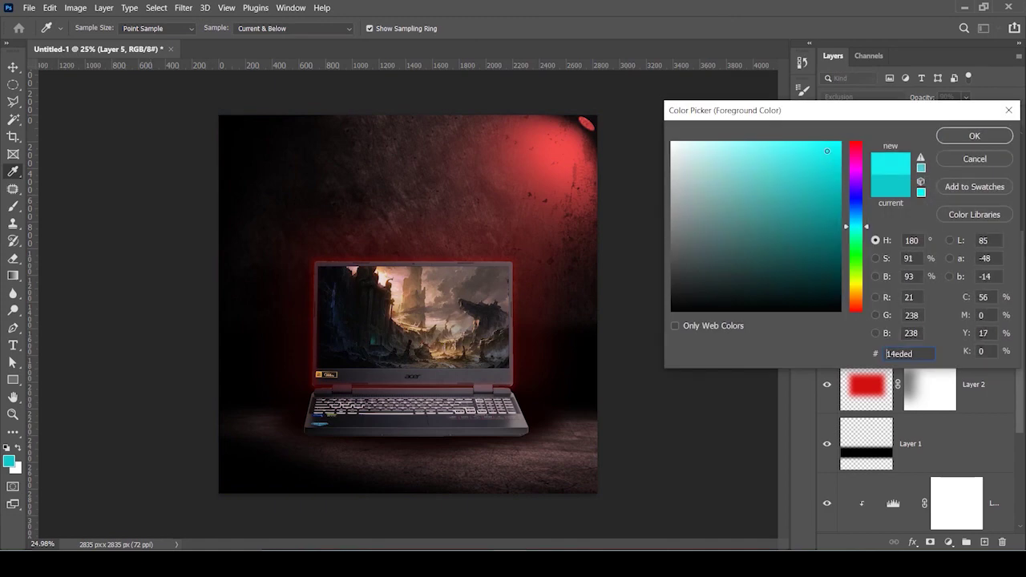
pyautogui.click(1005, 138)
pyautogui.click(662, 215)
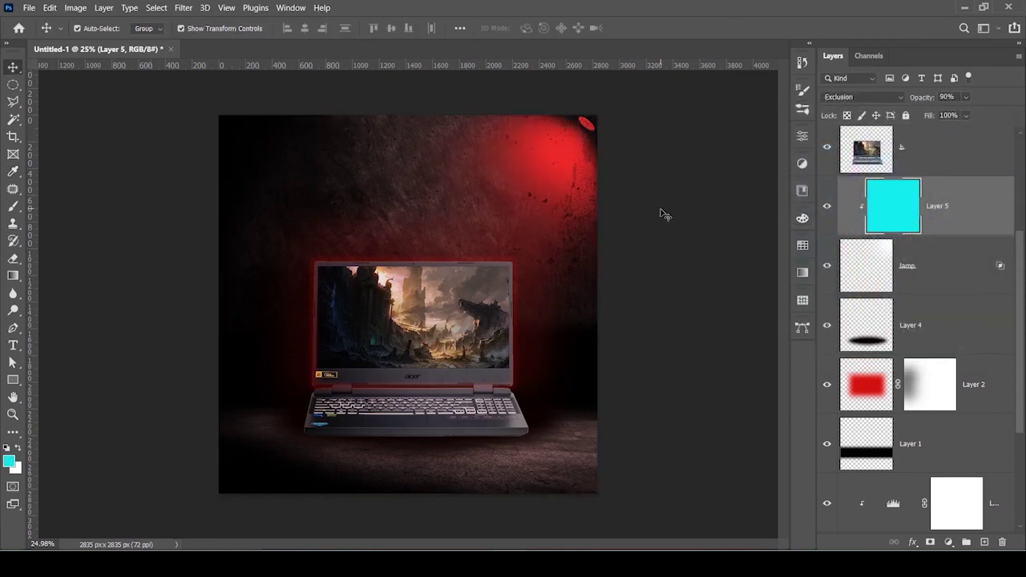
pyautogui.hotkey('ctrl', '0')
pyautogui.click(8, 461)
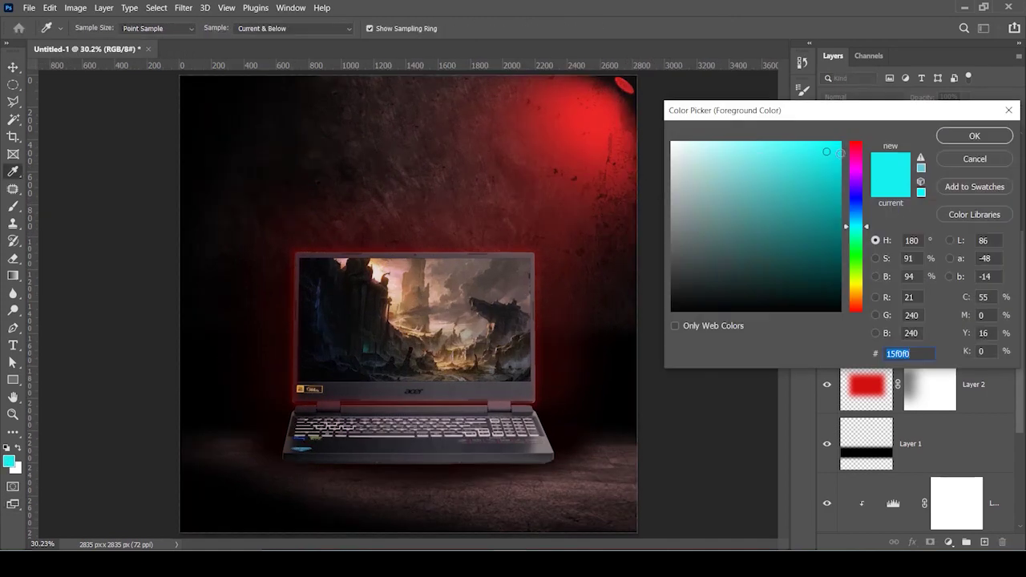
pyautogui.click(975, 135)
# - Set Layer 5 to 100% opacity and 80% fill
pyautogui.click(878, 226)
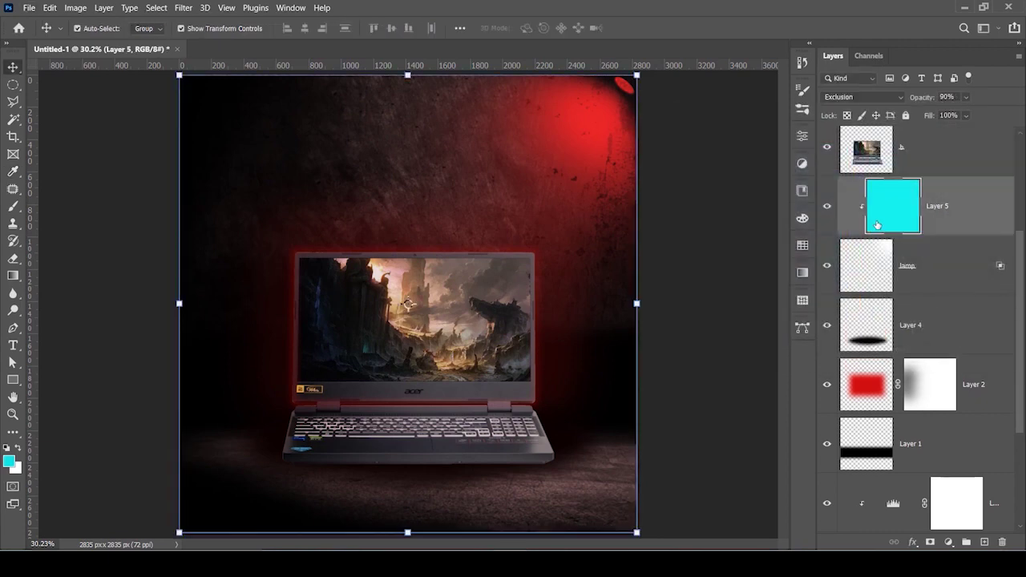
pyautogui.hotkey('ctrl', '-')
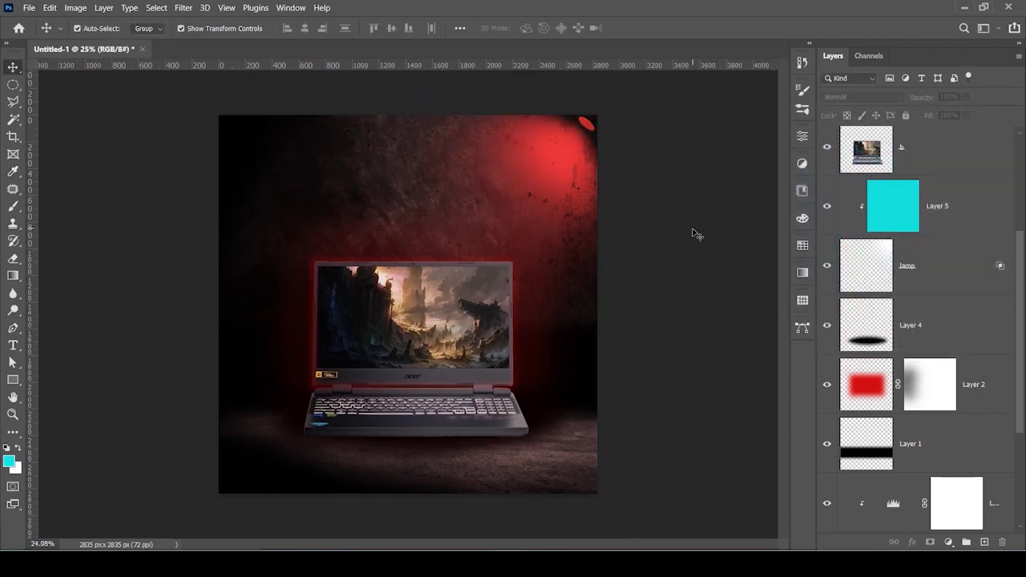
pyautogui.click(957, 97)
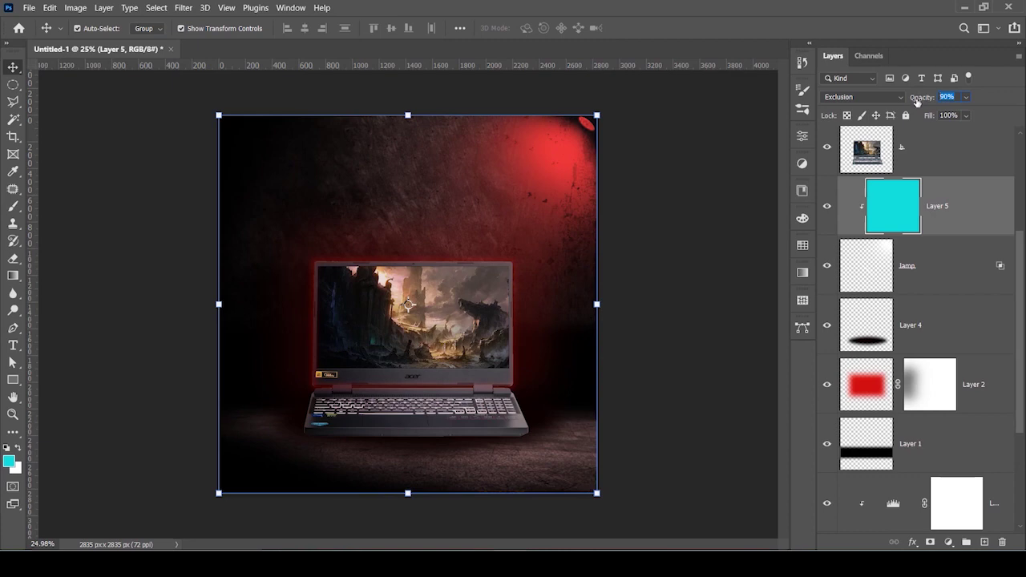
pyautogui.write('80')
pyautogui.write('100')
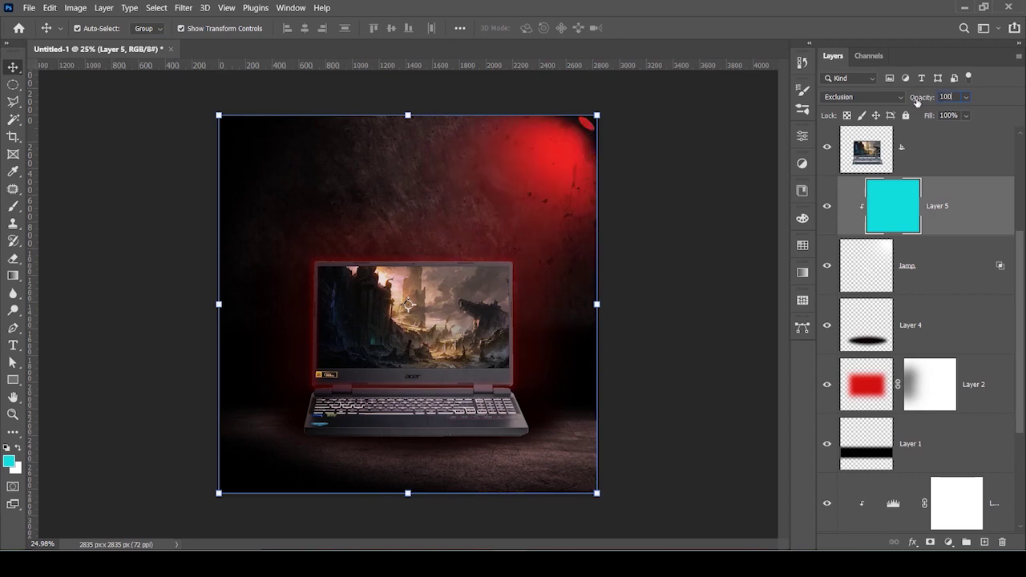
pyautogui.write('0')
pyautogui.press('Return')
pyautogui.write('00')
pyautogui.press('Return')
pyautogui.write('80')
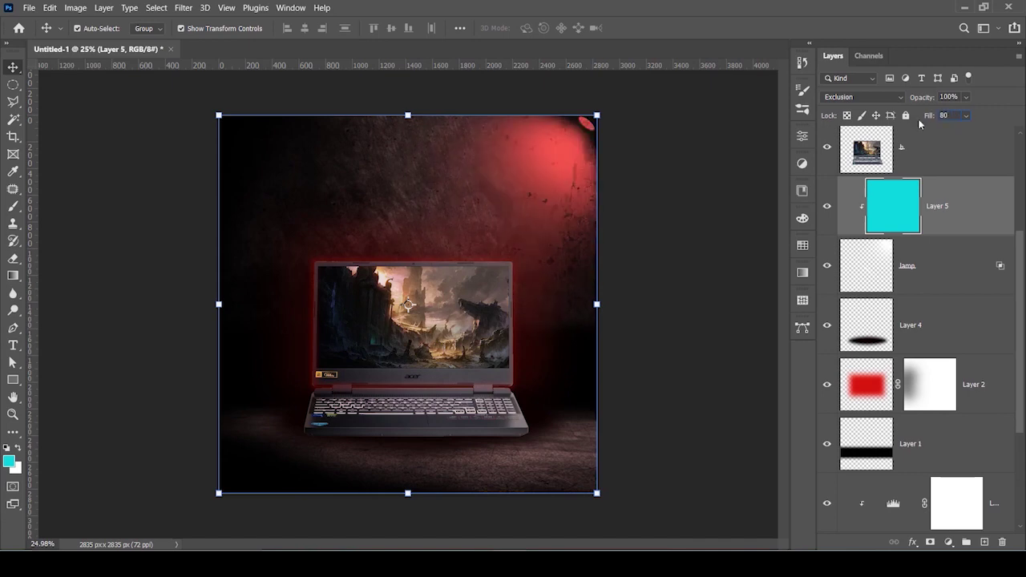
pyautogui.click(754, 232)
pyautogui.scroll(-1, 600, 316)
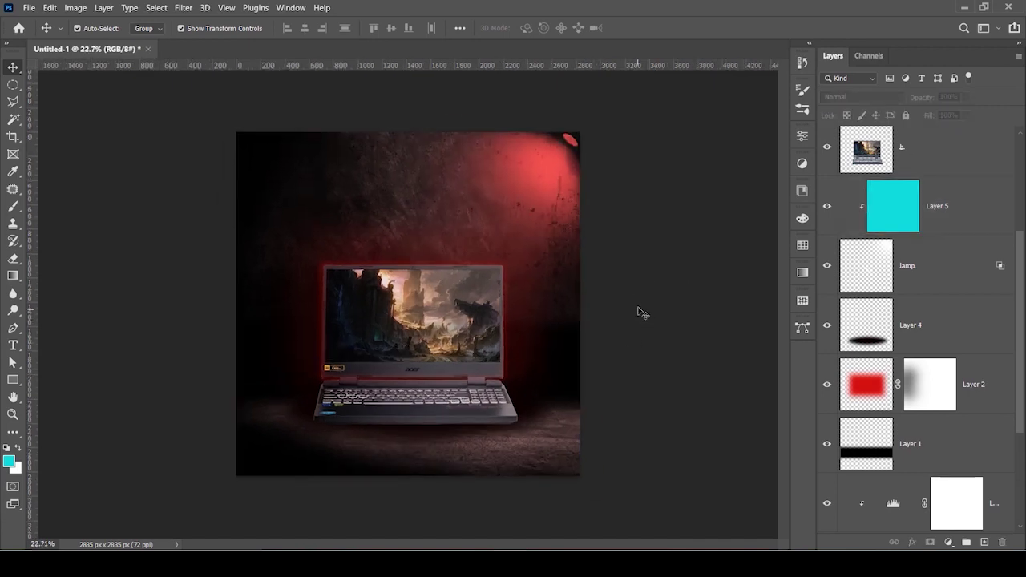
pyautogui.scroll(2, 415, 337)
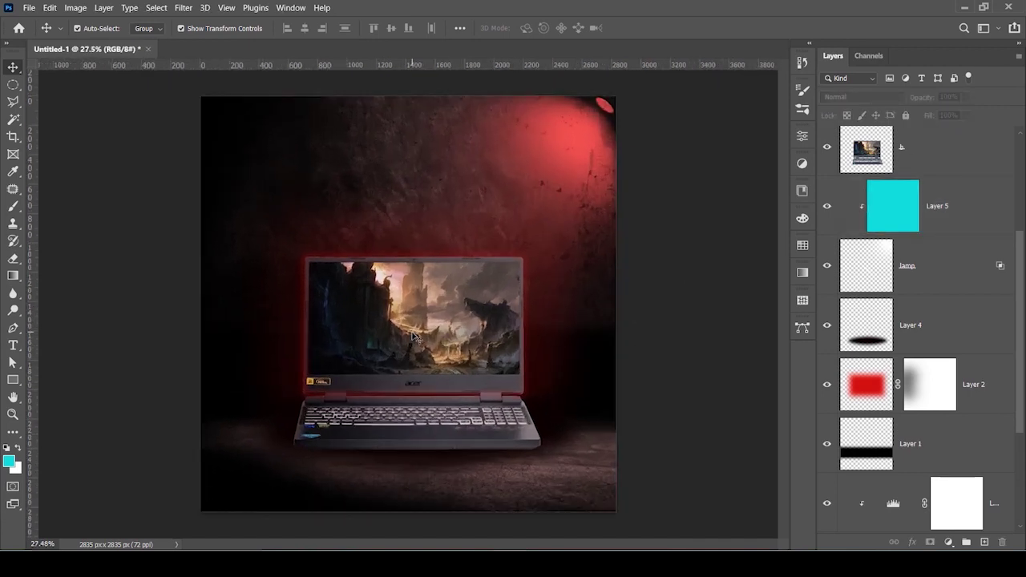
# - Scale the red glow on Layer 2 up to about 112.5% and commit the transform
pyautogui.click(582, 219)
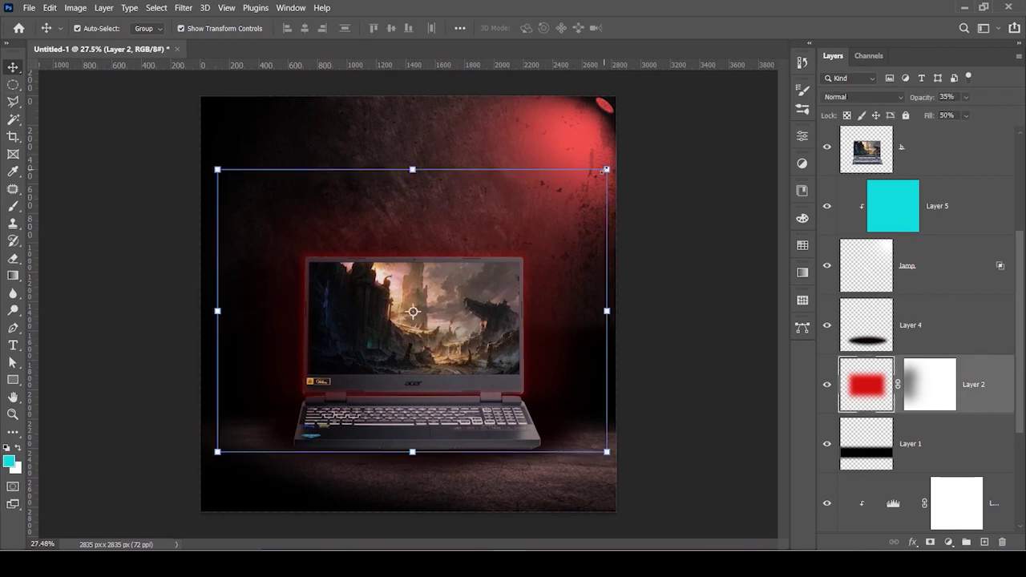
pyautogui.moveTo(606, 170); pyautogui.dragTo(633, 151)
pyautogui.hotkey('ctrl', 'z')
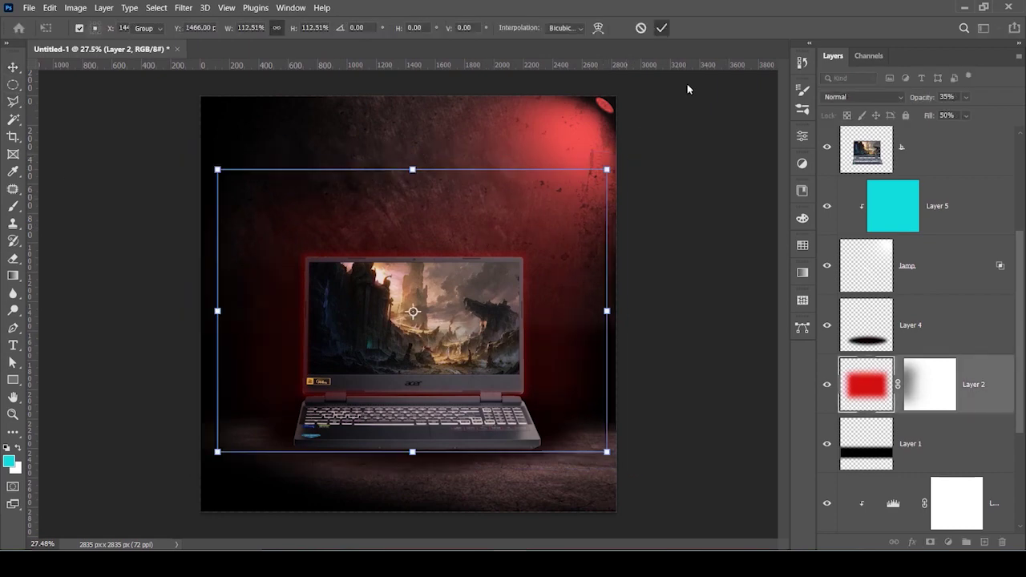
pyautogui.press('Return')
pyautogui.scroll(-2, 698, 212)
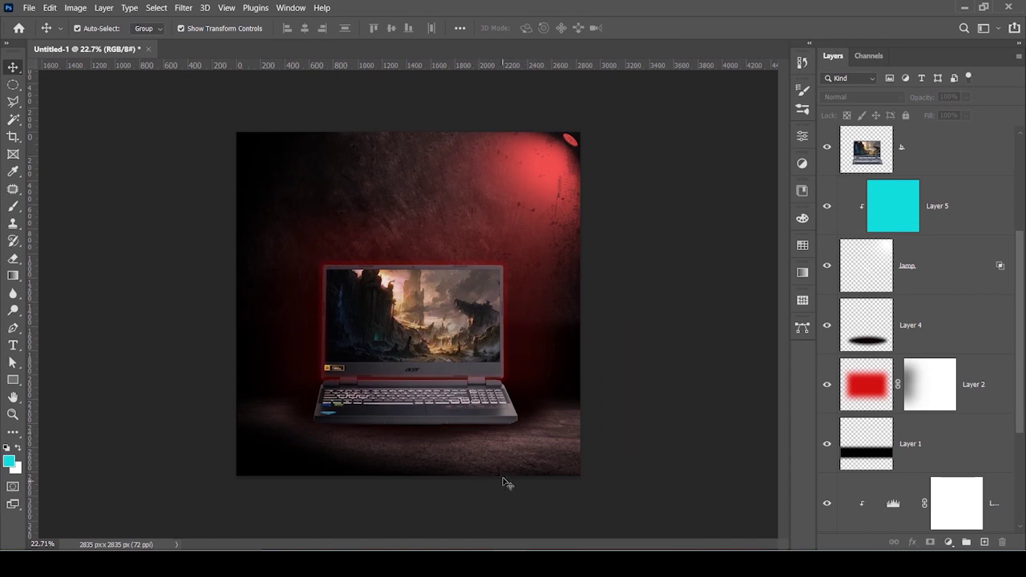
pyautogui.click(497, 419)
# - Raise the Hue/Saturation 2 tint layer above the laptop to 30% opacity
pyautogui.scroll(-3, 958, 318)
pyautogui.scroll(3, 957, 318)
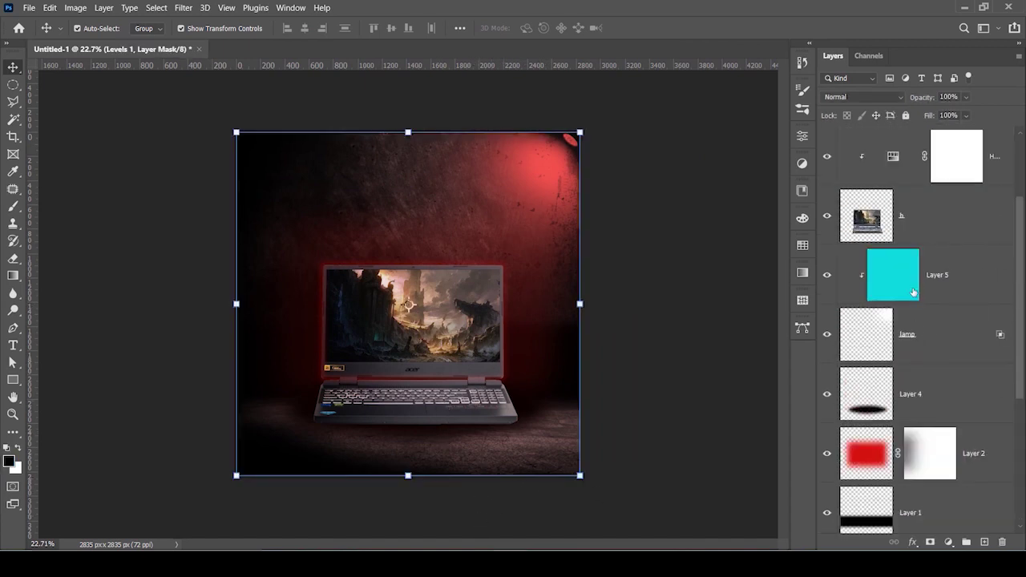
pyautogui.click(905, 221)
pyautogui.doubleClick(902, 162)
pyautogui.click(956, 94)
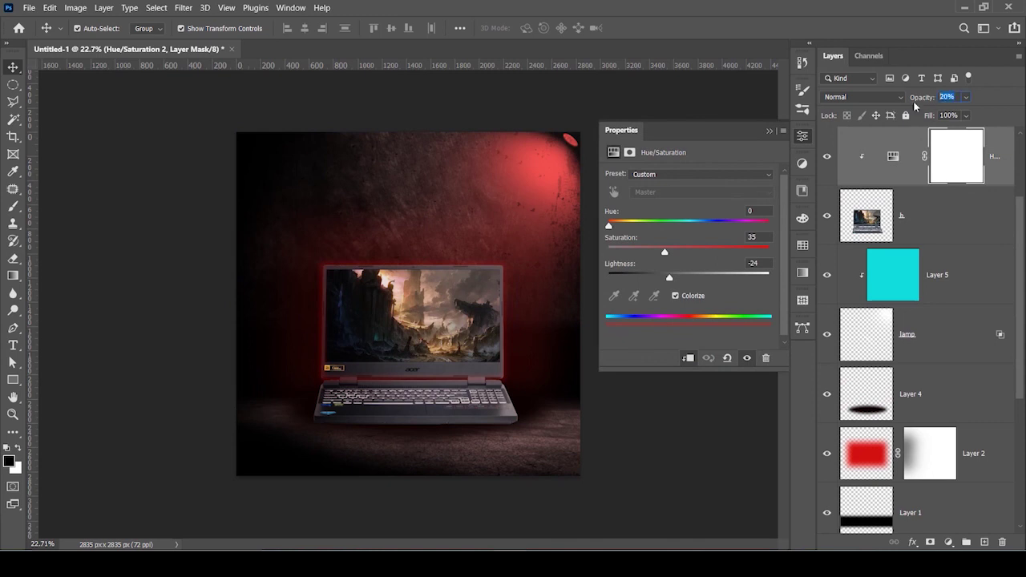
pyautogui.write('30')
pyautogui.press('Return')
pyautogui.click(769, 131)
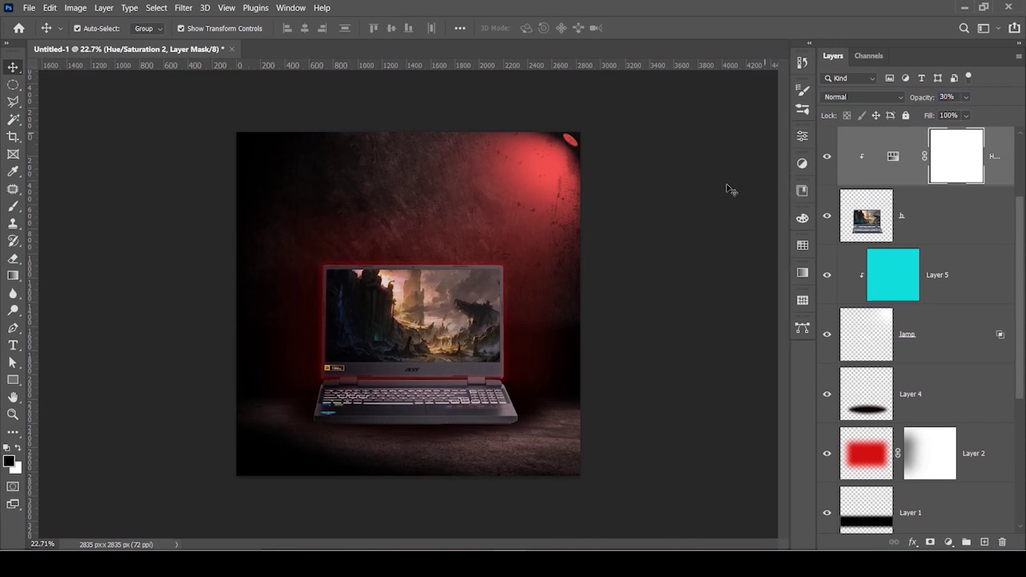
pyautogui.click(236, 393)
pyautogui.hotkey('ctrl', '+')
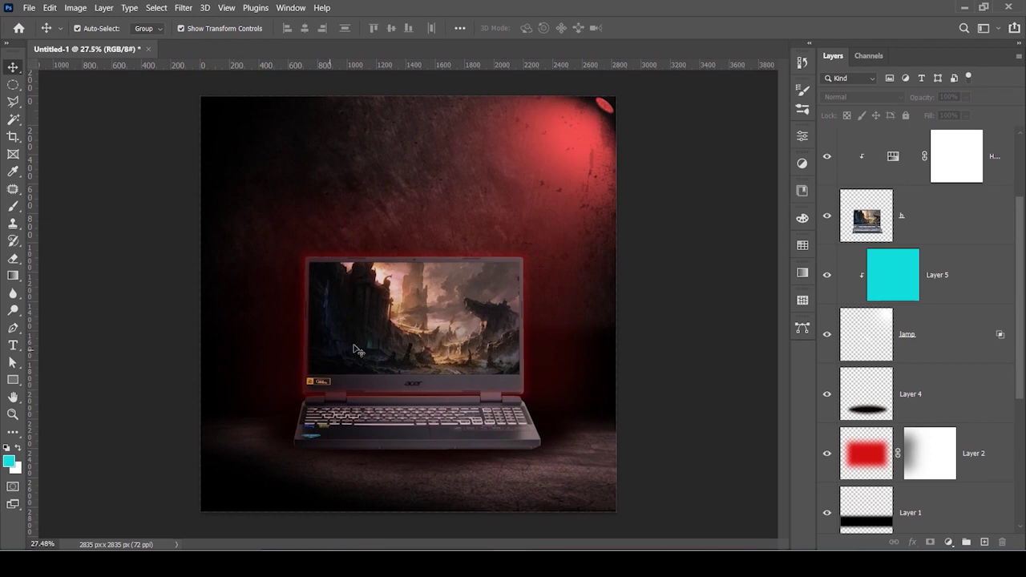
# - Shift the background's Hue/Saturation 1 tint to hue 248 for a cool blue wall
pyautogui.click(382, 126)
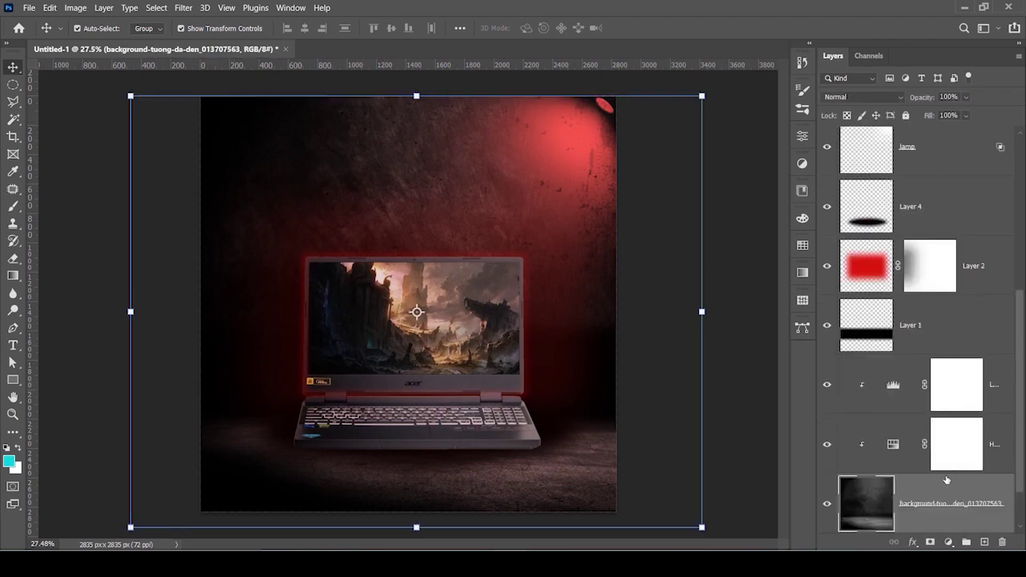
pyautogui.doubleClick(893, 446)
pyautogui.moveTo(609, 223); pyautogui.dragTo(646, 224)
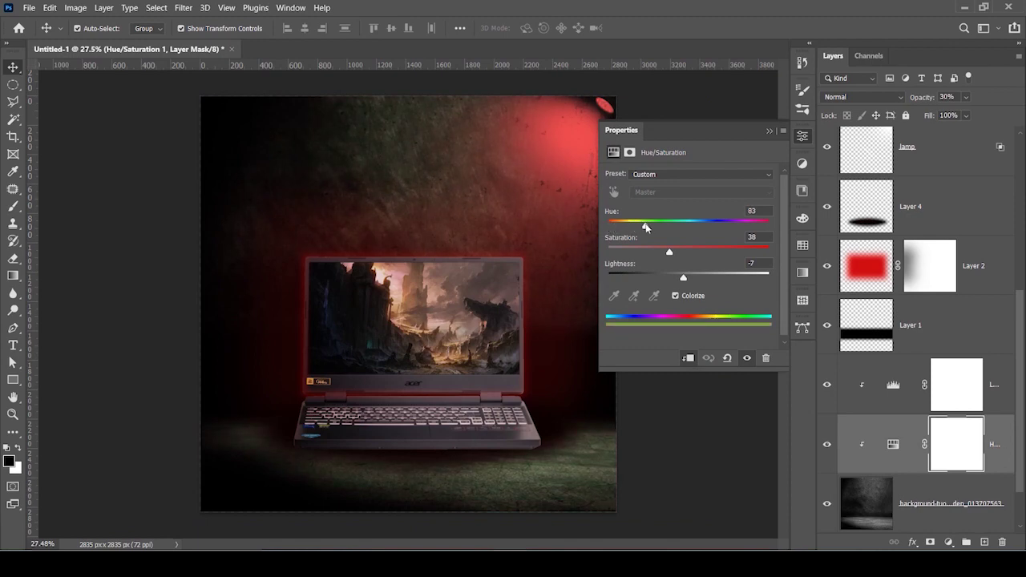
pyautogui.moveTo(638, 227); pyautogui.dragTo(715, 230)
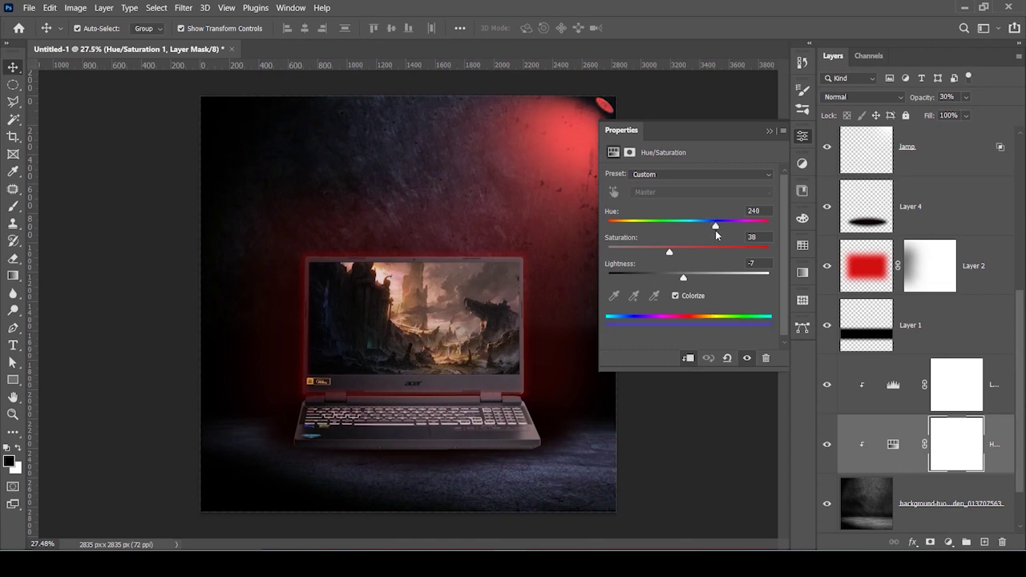
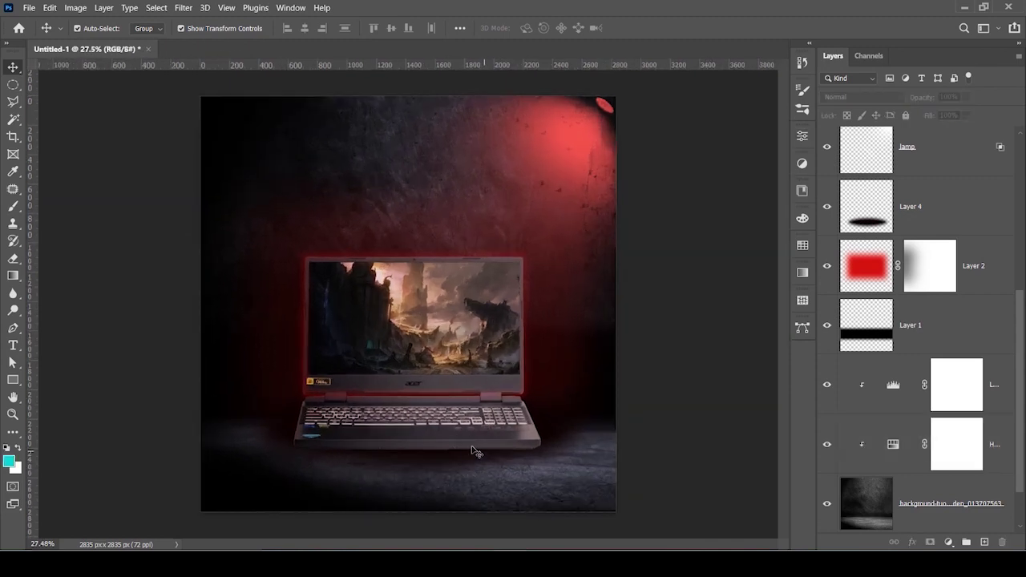
# - Place ekko.png from the Desktop as a linked image, enlarged and tilted over the laptop
pyautogui.scroll(5, 359, 475)
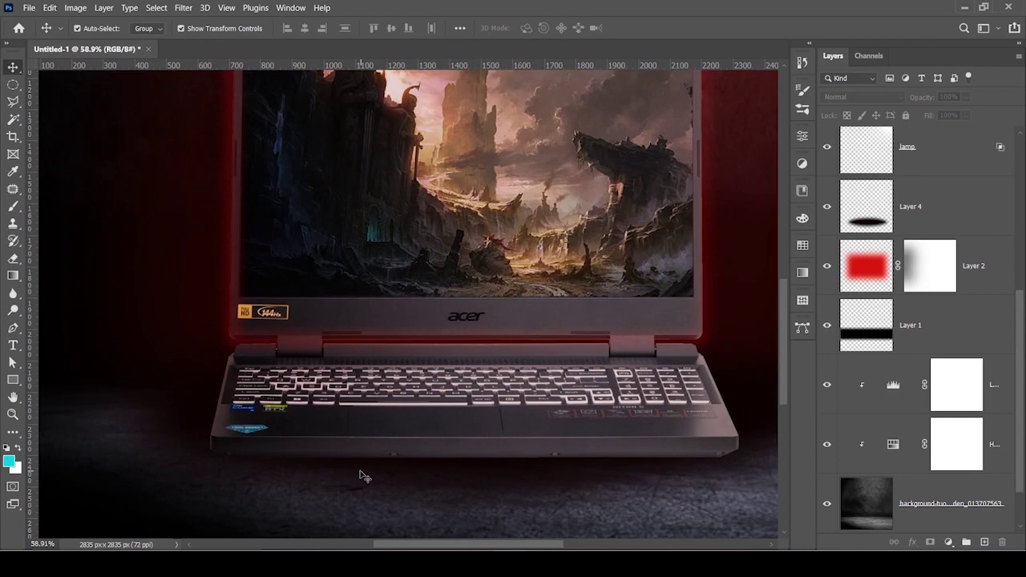
pyautogui.scroll(-5, 359, 476)
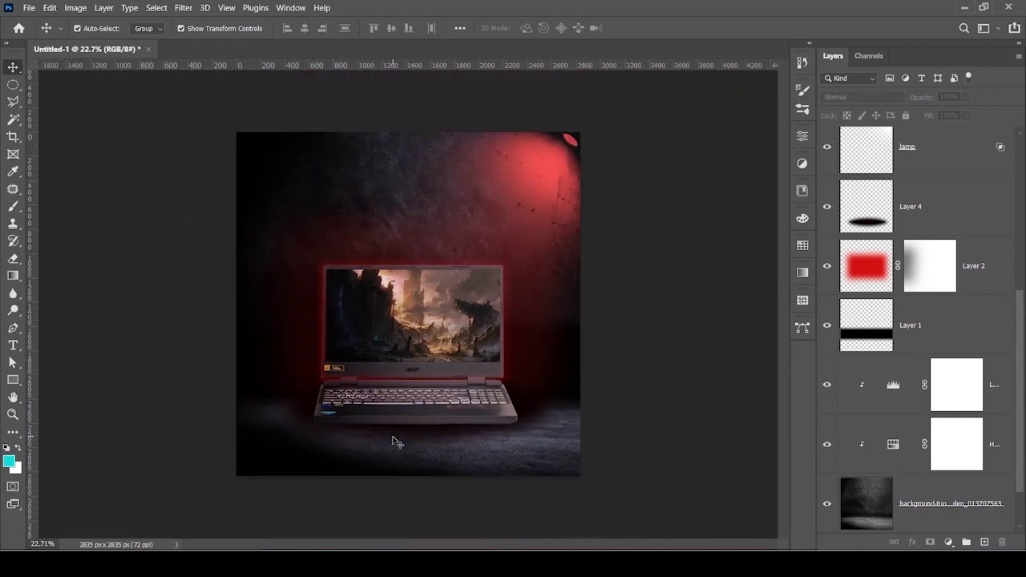
pyautogui.click(28, 8)
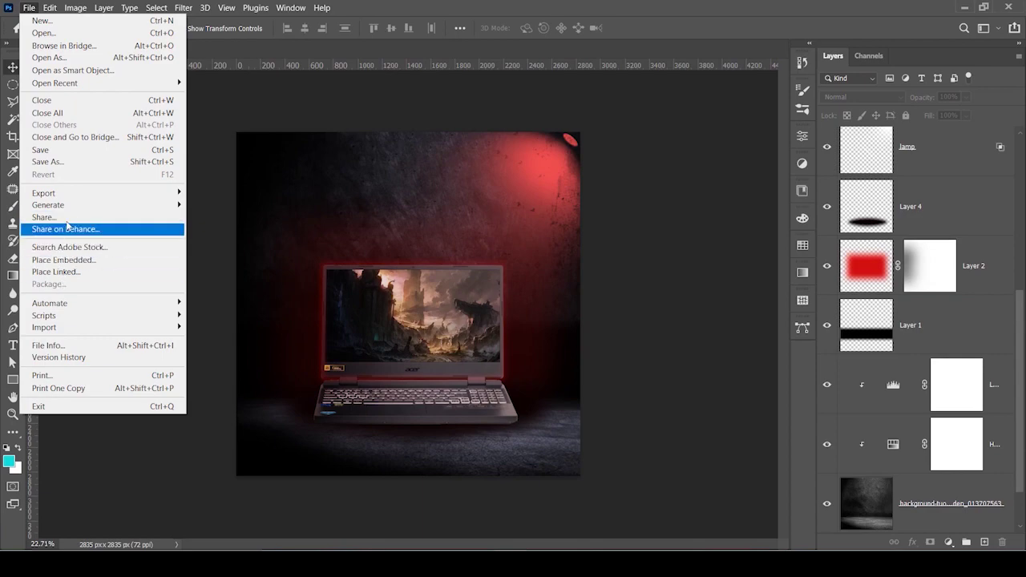
pyautogui.click(64, 272)
pyautogui.click(77, 162)
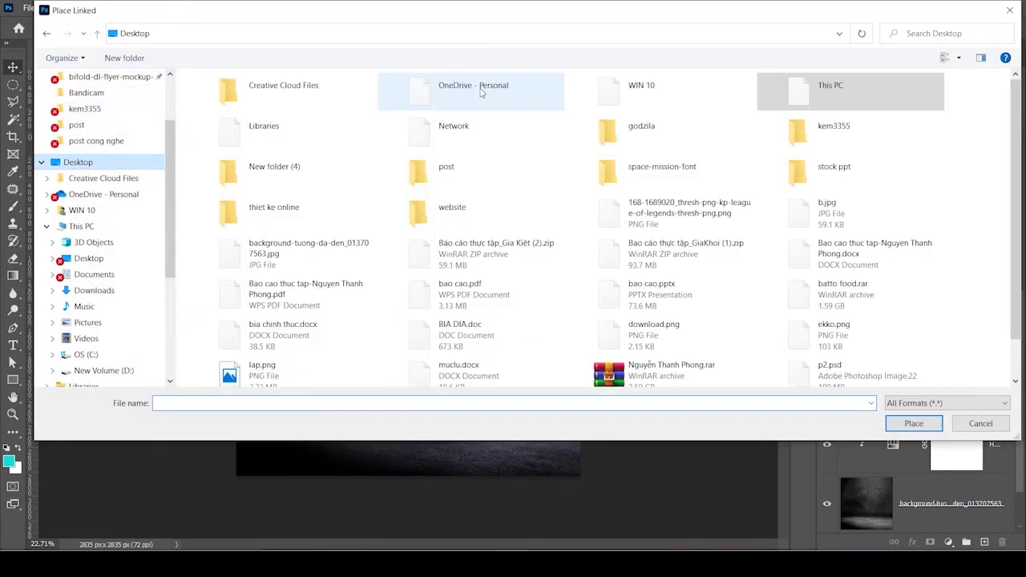
pyautogui.click(668, 165)
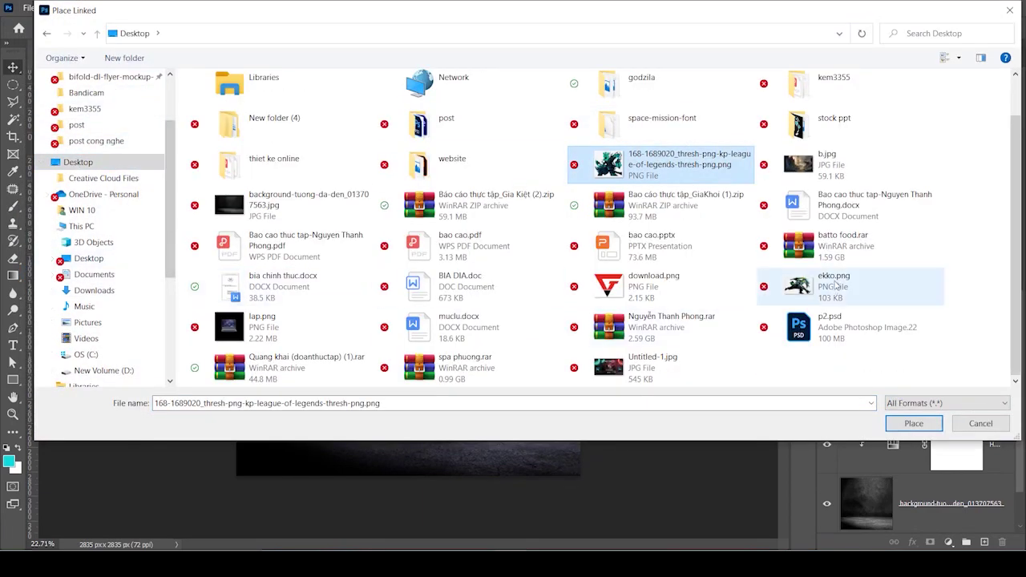
pyautogui.click(914, 424)
pyautogui.moveTo(465, 272)
pyautogui.mouseDown()
pyautogui.moveTo(656, 161)
pyautogui.moveTo(654, 62)
pyautogui.moveTo(621, 42)
pyautogui.mouseUp()
pyautogui.click(639, 27)
pyautogui.moveTo(514, 273); pyautogui.dragTo(589, 279)
pyautogui.click(639, 27)
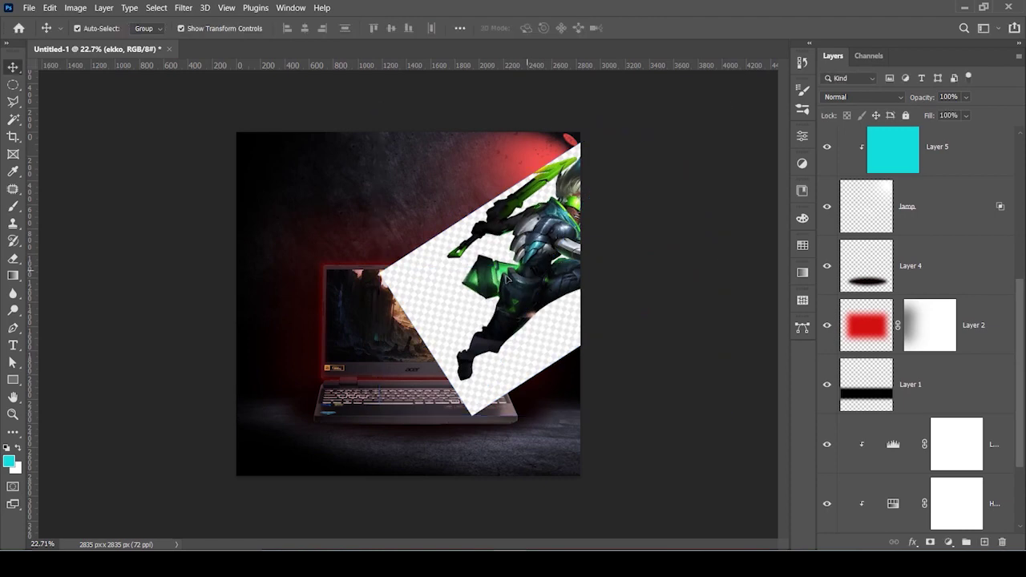
# - Magic Wand the transparent surroundings, rasterize the ekko layer, and delete the selected area
pyautogui.press('w')
pyautogui.click(569, 252)
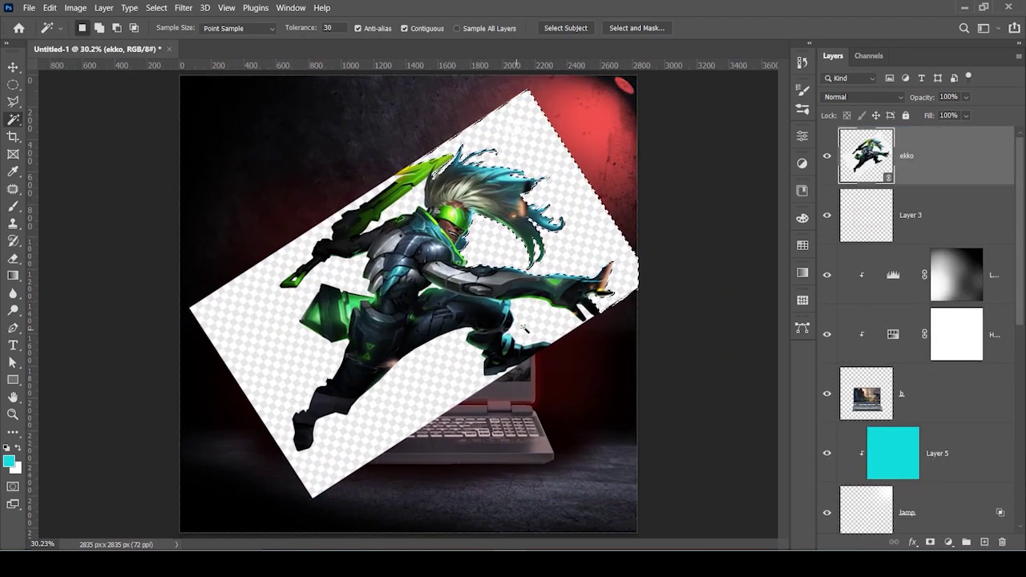
pyautogui.click(240, 361)
pyautogui.scroll(1, 332, 297)
pyautogui.scroll(2, 332, 296)
pyautogui.scroll(-1, 388, 263)
pyautogui.rightClick(968, 161)
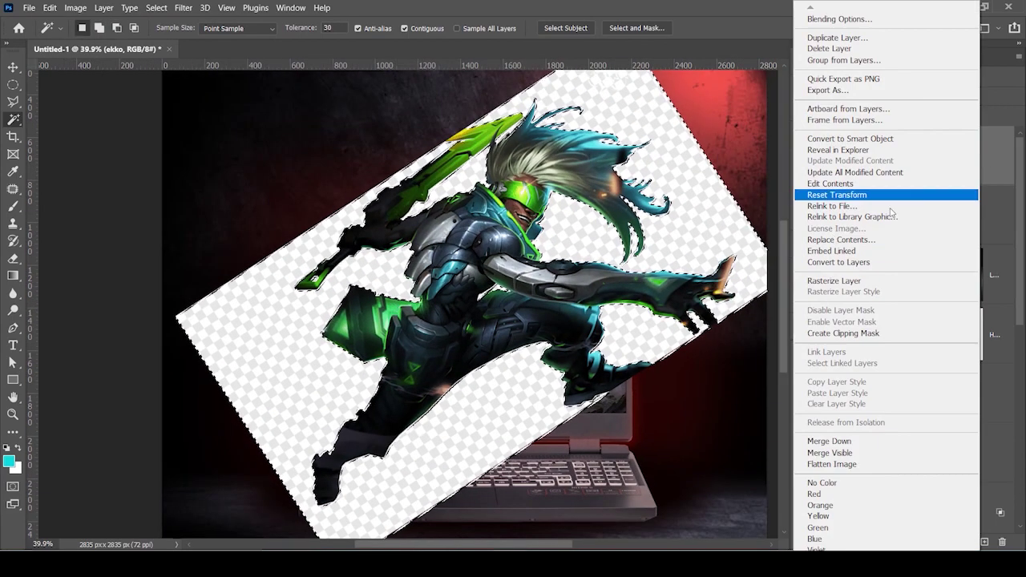
pyautogui.click(837, 280)
pyautogui.press('Delete')
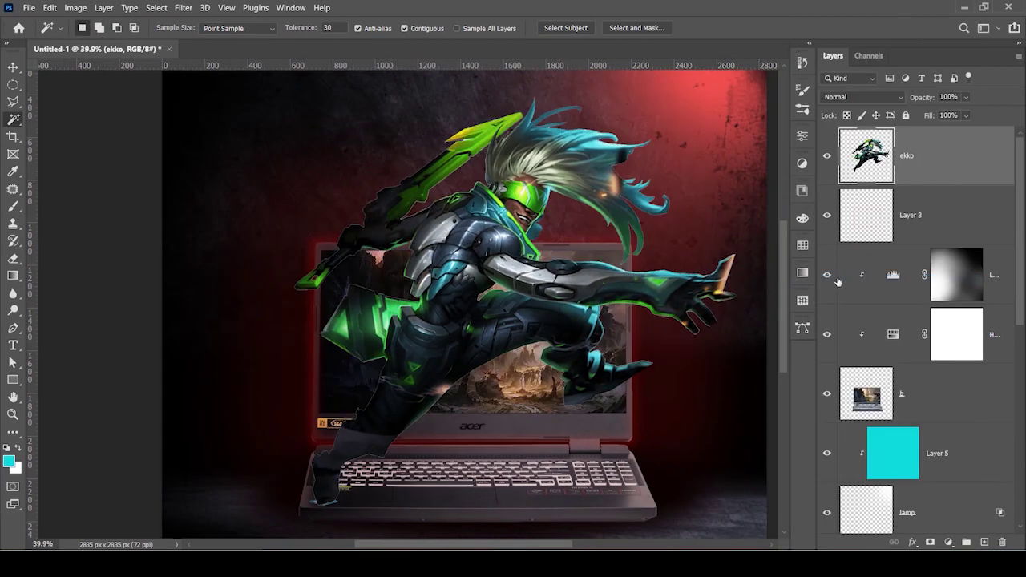
pyautogui.scroll(3, 427, 210)
pyautogui.scroll(1, 428, 210)
pyautogui.scroll(-2, 427, 211)
pyautogui.scroll(-1, 427, 210)
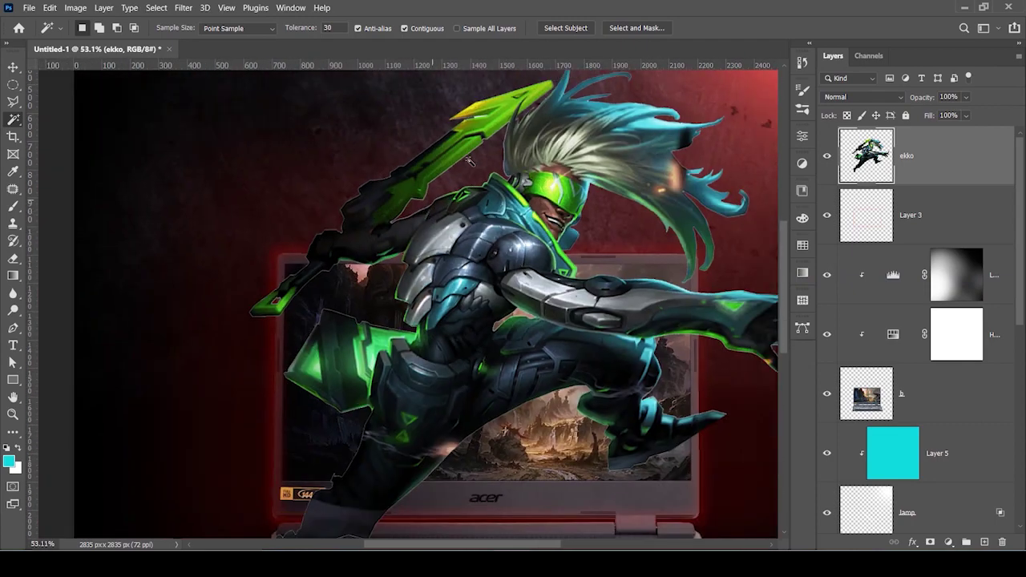
pyautogui.scroll(-1, 470, 162)
pyautogui.scroll(-1, 435, 184)
pyautogui.click(13, 68)
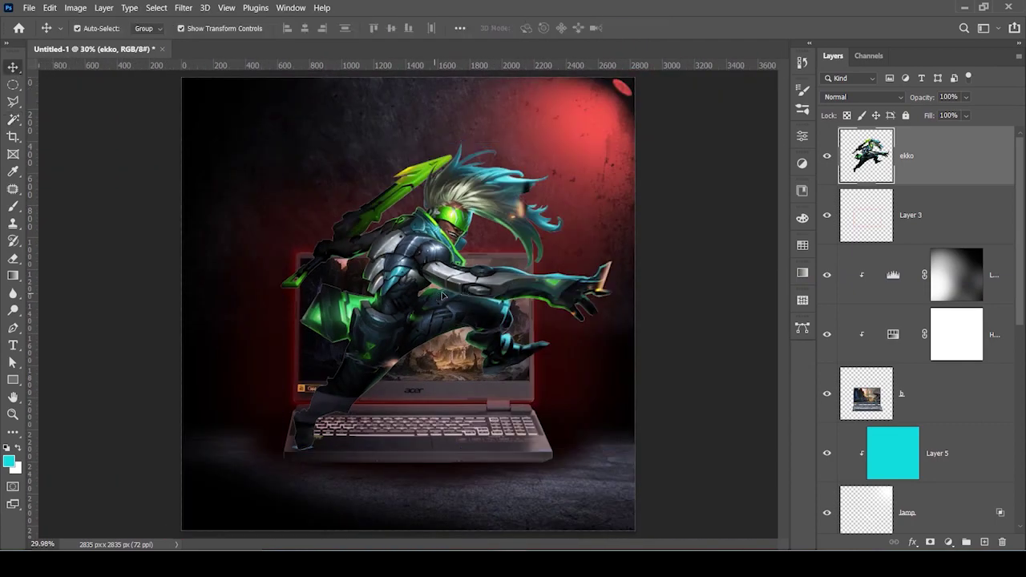
# - Move the ekko figure to the right and transform it to 87.63% scale, tilted 14.29°
pyautogui.moveTo(437, 291); pyautogui.dragTo(587, 253)
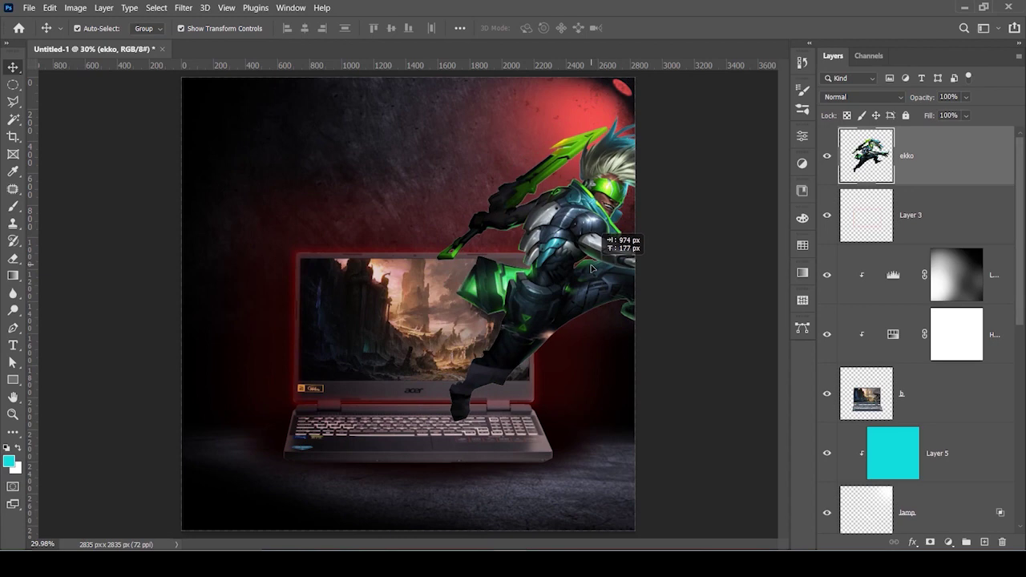
pyautogui.moveTo(587, 253)
pyautogui.mouseDown()
pyautogui.moveTo(616, 263)
pyautogui.moveTo(603, 260)
pyautogui.mouseUp()
pyautogui.hotkey('ctrl', 't')
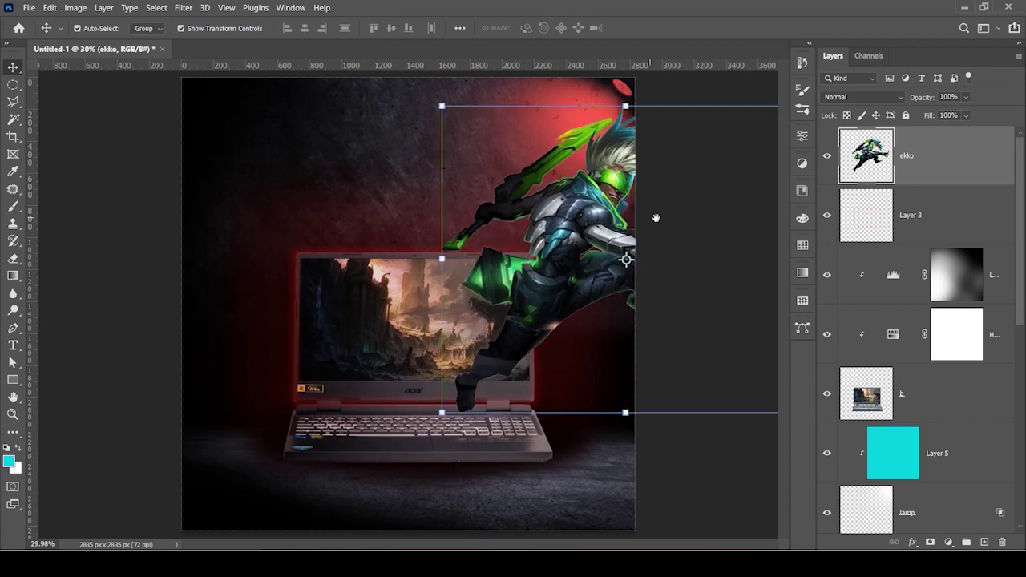
pyautogui.hotkey('ctrl', '-')
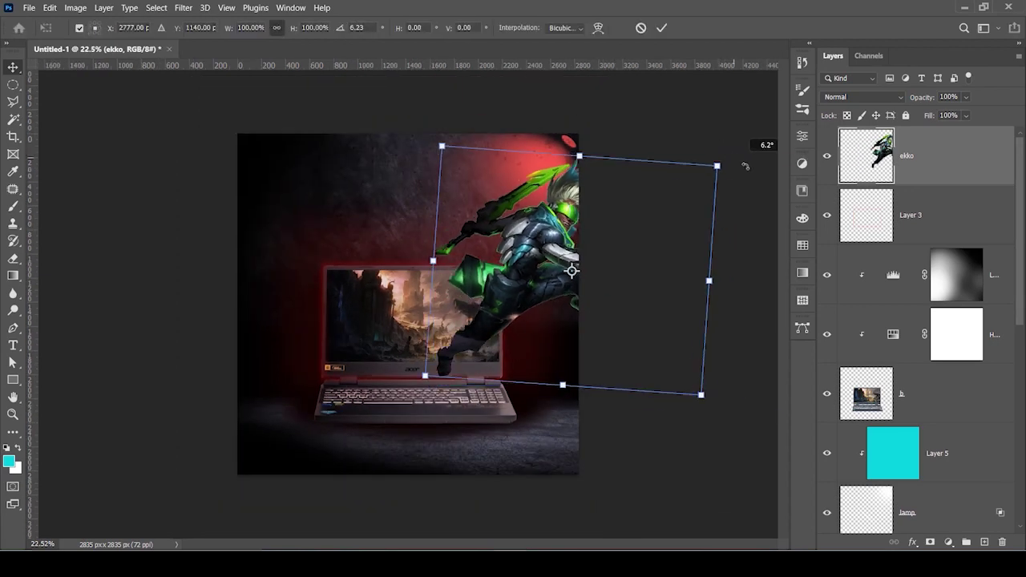
pyautogui.moveTo(731, 152); pyautogui.dragTo(756, 184)
pyautogui.moveTo(580, 293); pyautogui.dragTo(532, 276)
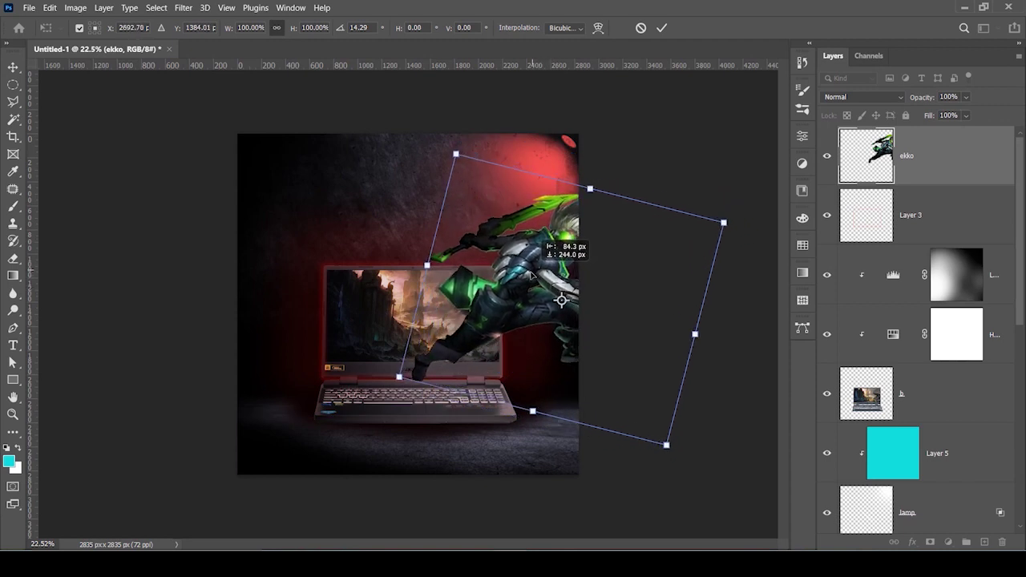
pyautogui.moveTo(724, 223); pyautogui.dragTo(684, 243)
pyautogui.moveTo(516, 294); pyautogui.dragTo(537, 295)
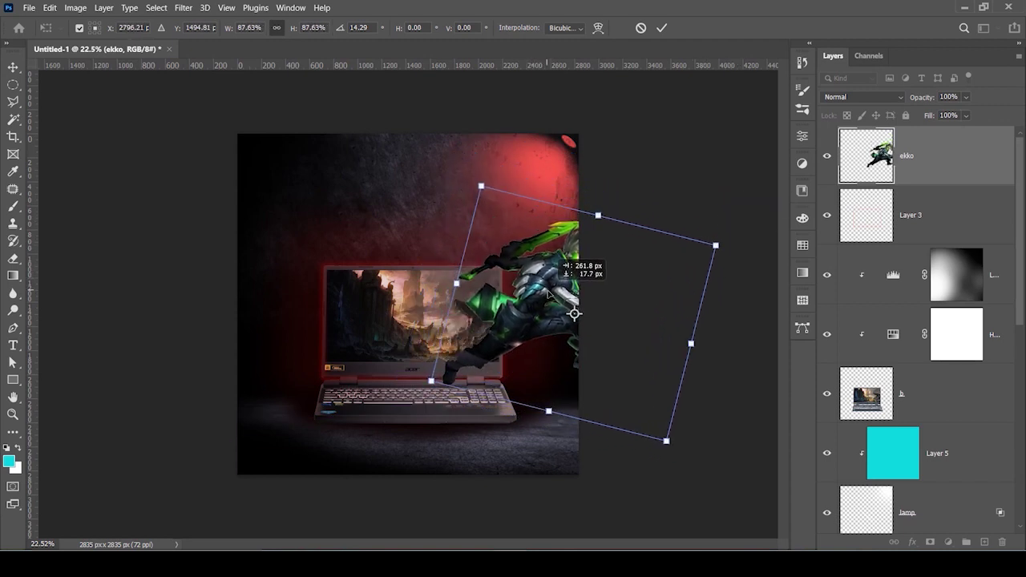
pyautogui.hotkey('ctrl', 'z')
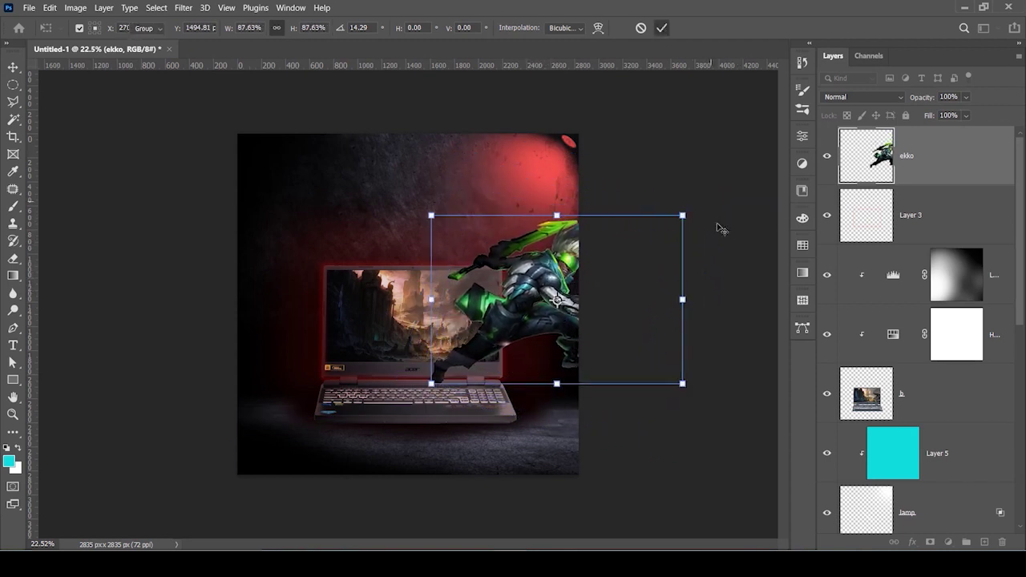
pyautogui.press('Return')
# - Add a layer mask to the ekko layer
pyautogui.scroll(2, 685, 323)
pyautogui.scroll(1, 639, 288)
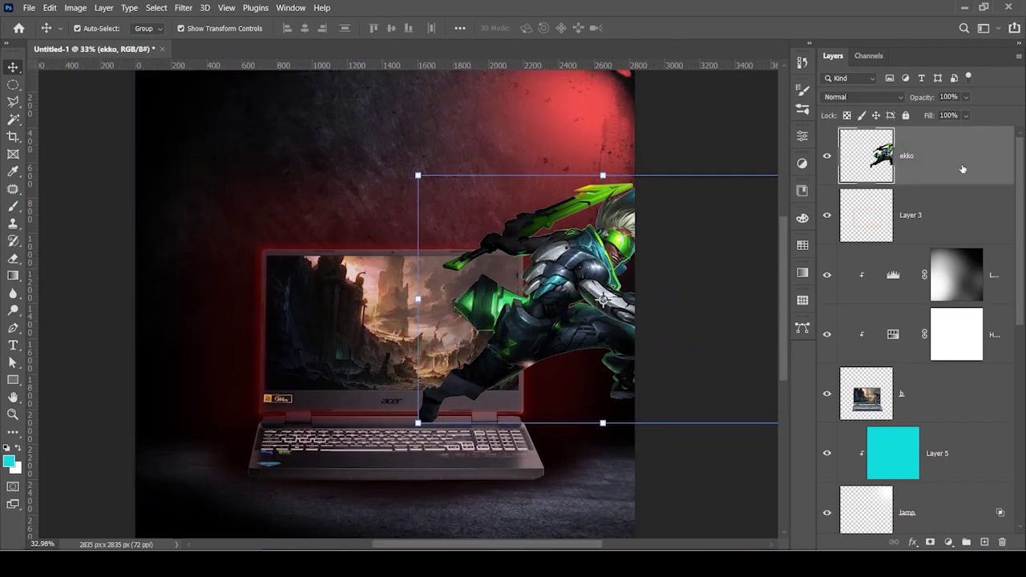
pyautogui.scroll(4, 453, 385)
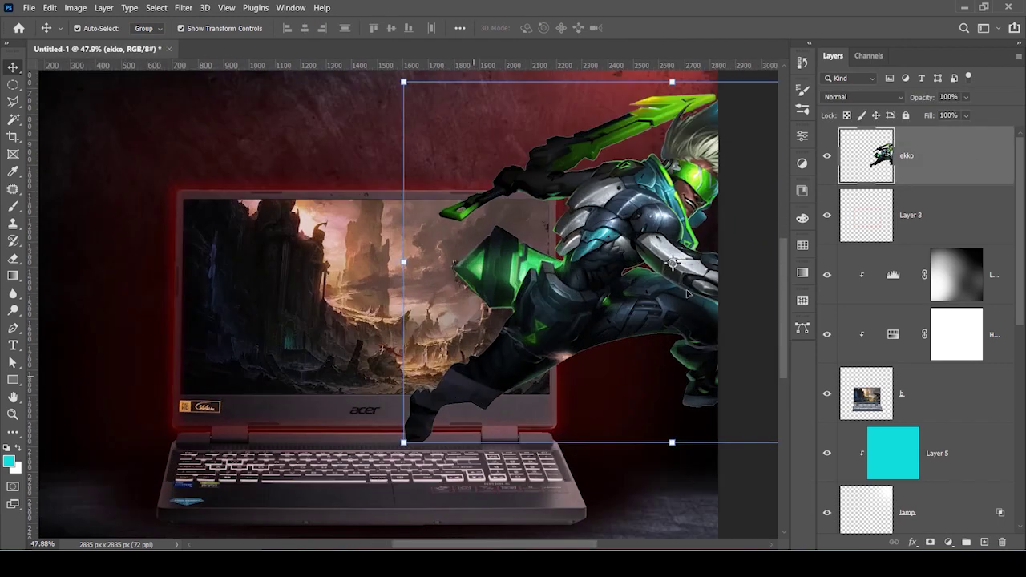
pyautogui.click(930, 542)
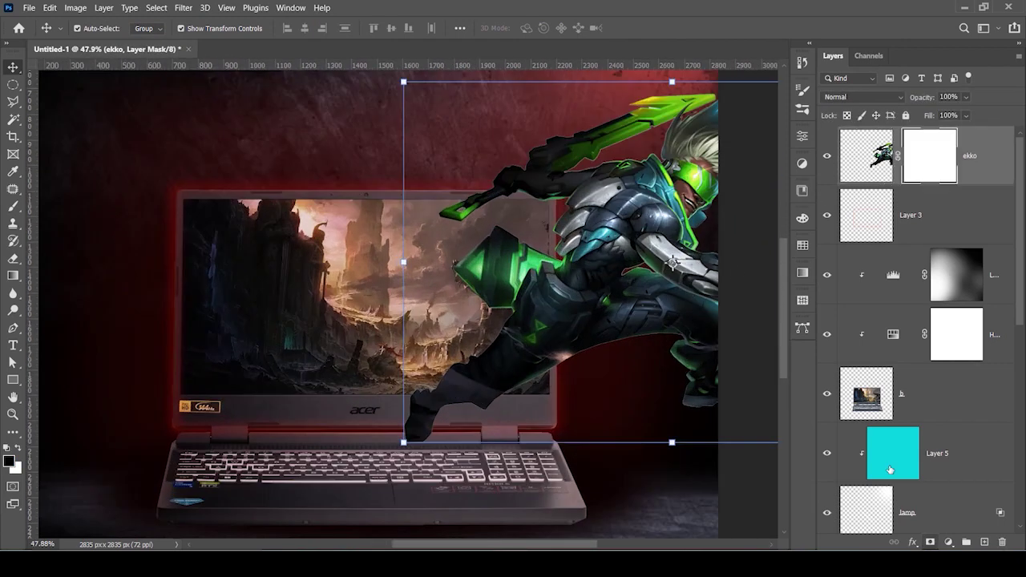
# - Use the Rectangular Marquee to select the bezel strip below the laptop screen
pyautogui.click(865, 399)
pyautogui.scroll(4, 433, 443)
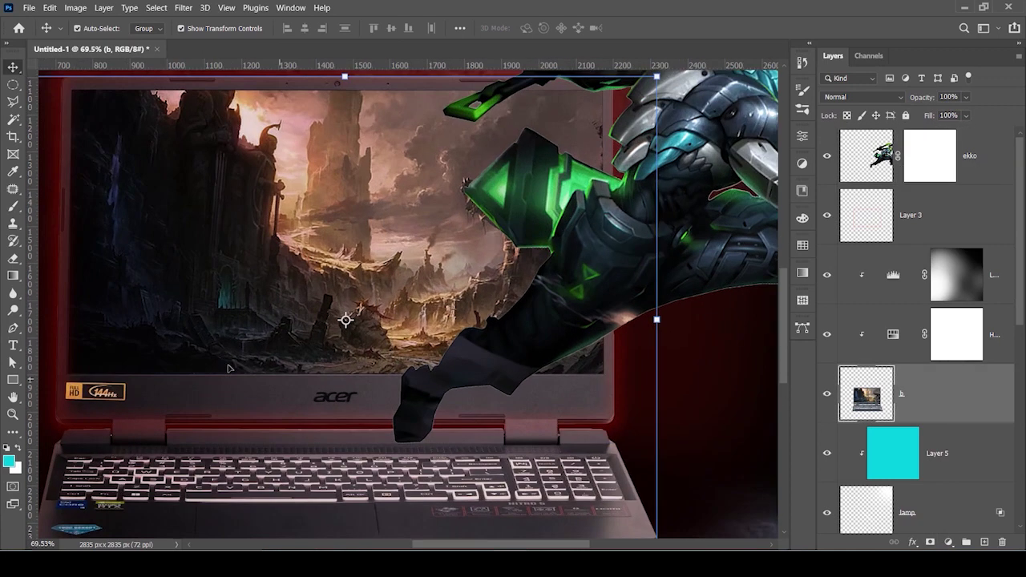
pyautogui.click(13, 84)
pyautogui.rightClick(13, 84)
pyautogui.click(80, 87)
pyautogui.click(826, 159)
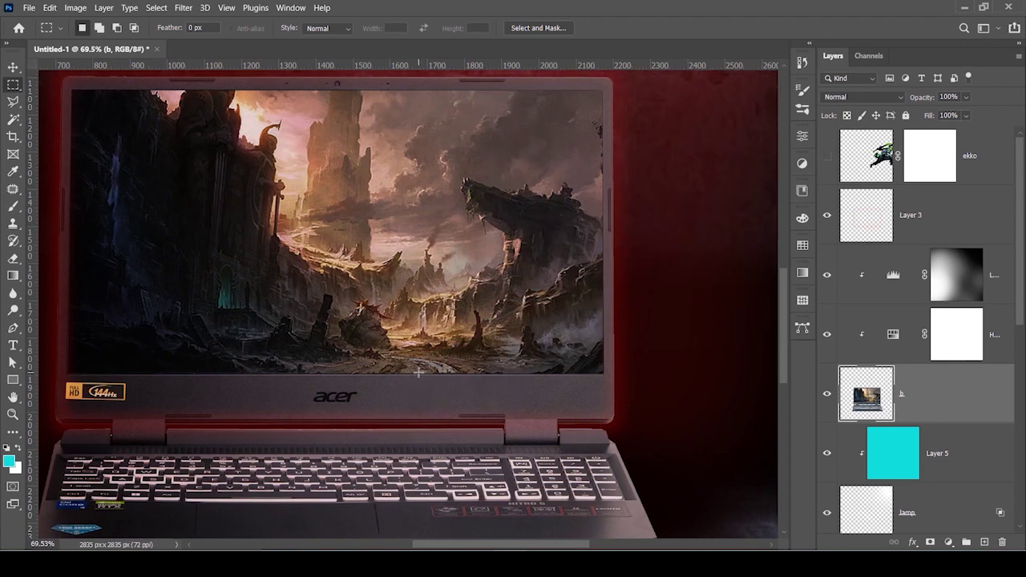
pyautogui.moveTo(420, 374); pyautogui.dragTo(609, 275)
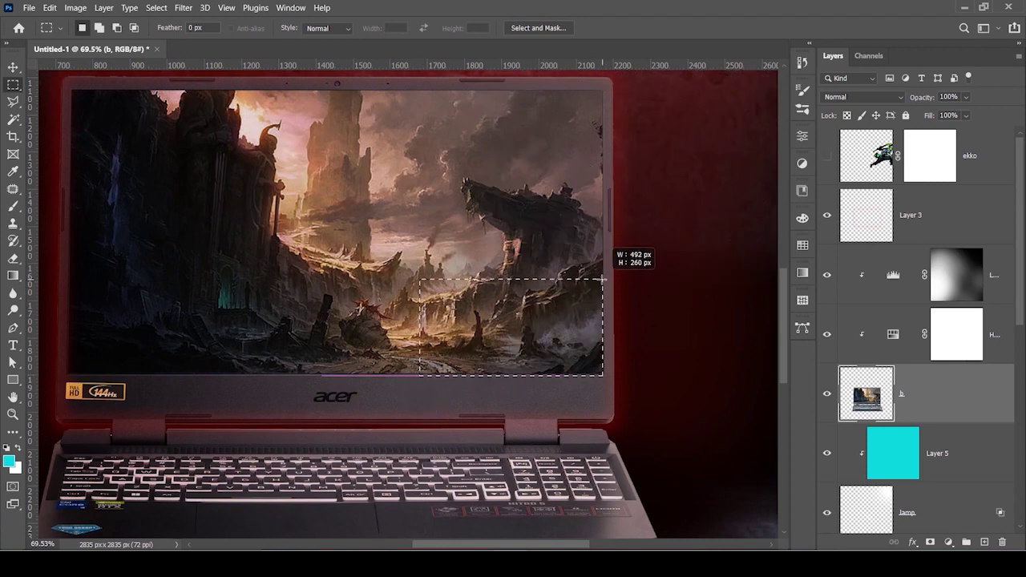
pyautogui.click(827, 155)
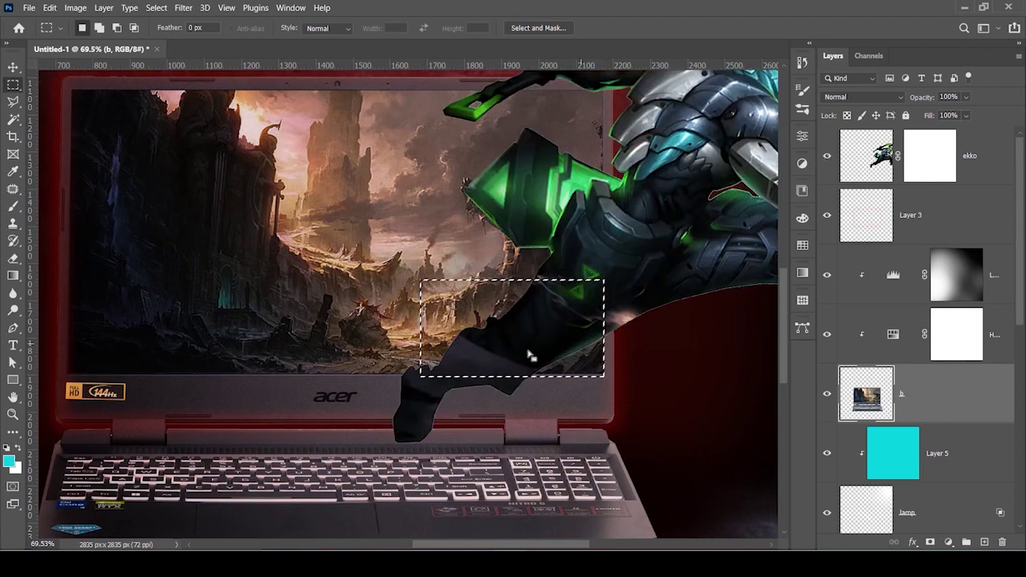
pyautogui.hotkey('ctrl', 'd')
pyautogui.moveTo(391, 374); pyautogui.dragTo(607, 476)
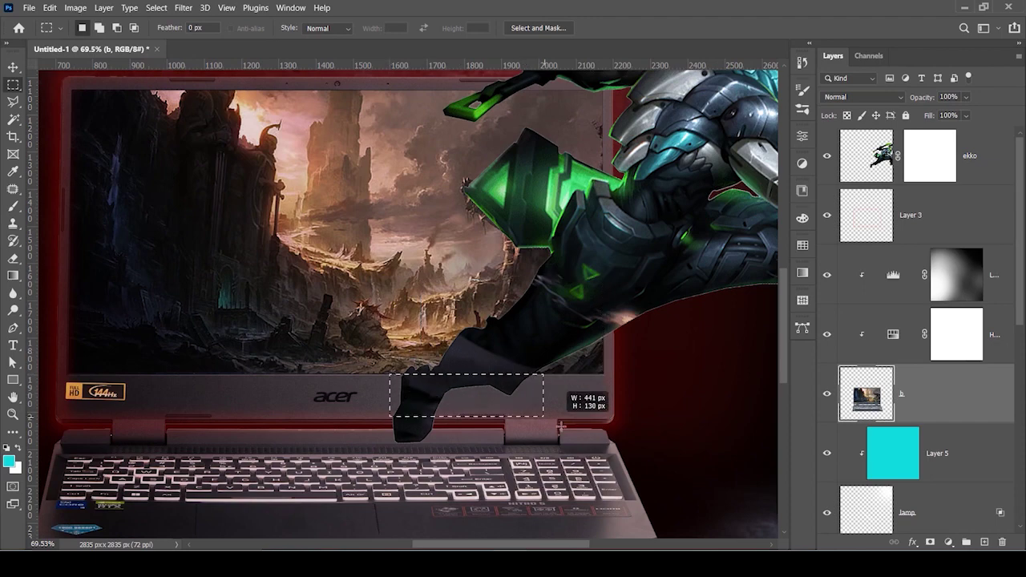
# - Paint black on the ekko mask with a 700 brush to hide the foot, then deselect
pyautogui.click(930, 155)
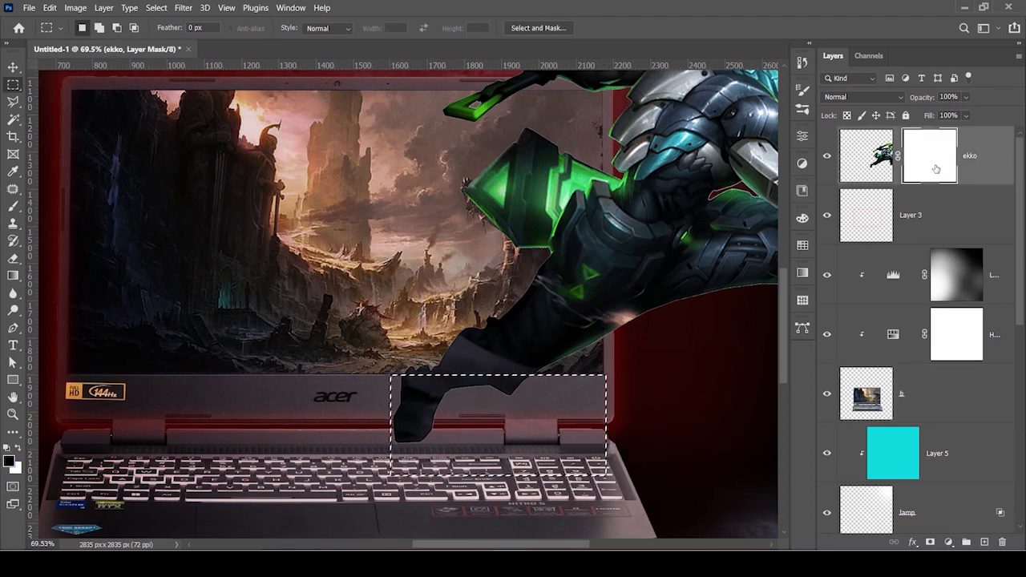
pyautogui.press('d')
pyautogui.press('b')
pyautogui.press('[')
pyautogui.press('[')
pyautogui.press('[')
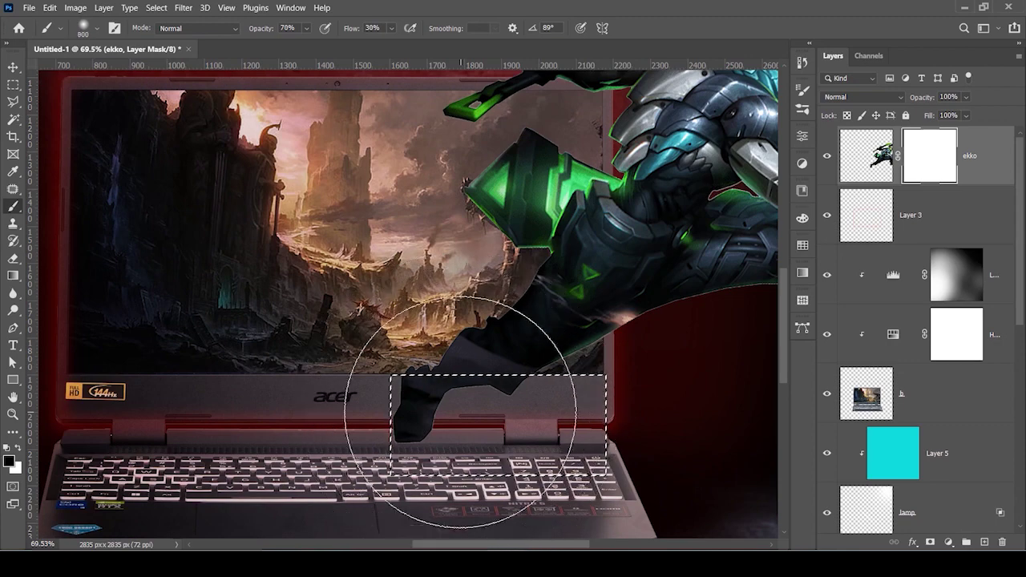
pyautogui.moveTo(447, 389); pyautogui.dragTo(423, 344)
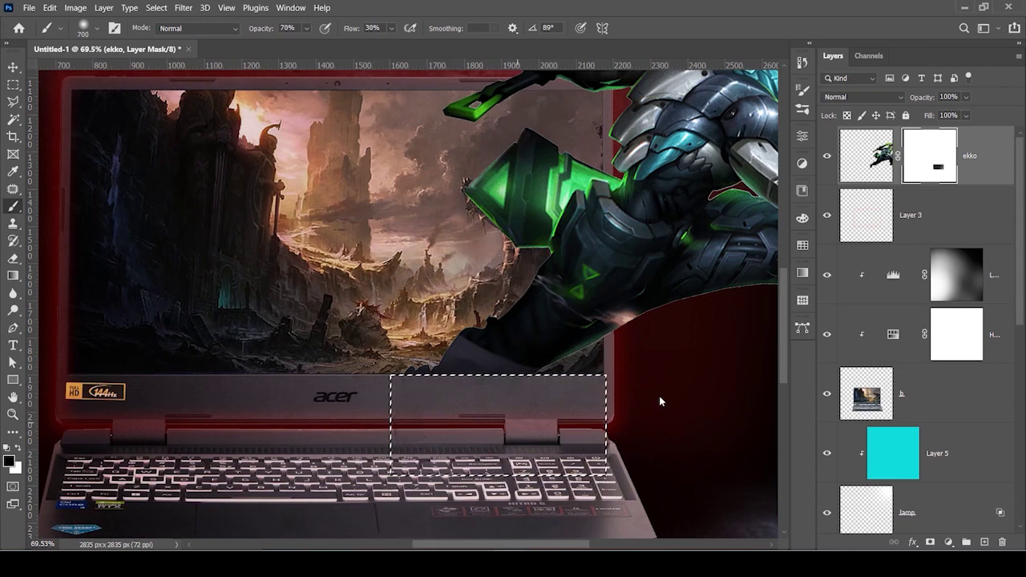
pyautogui.hotkey('ctrl', 'd')
pyautogui.scroll(-4, 593, 350)
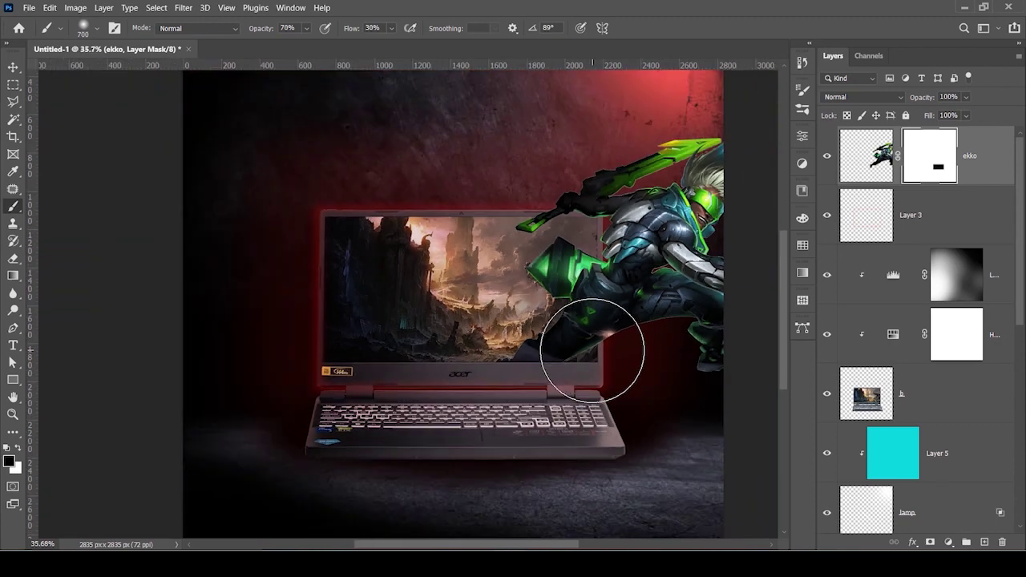
pyautogui.scroll(-1, 593, 351)
pyautogui.click(11, 67)
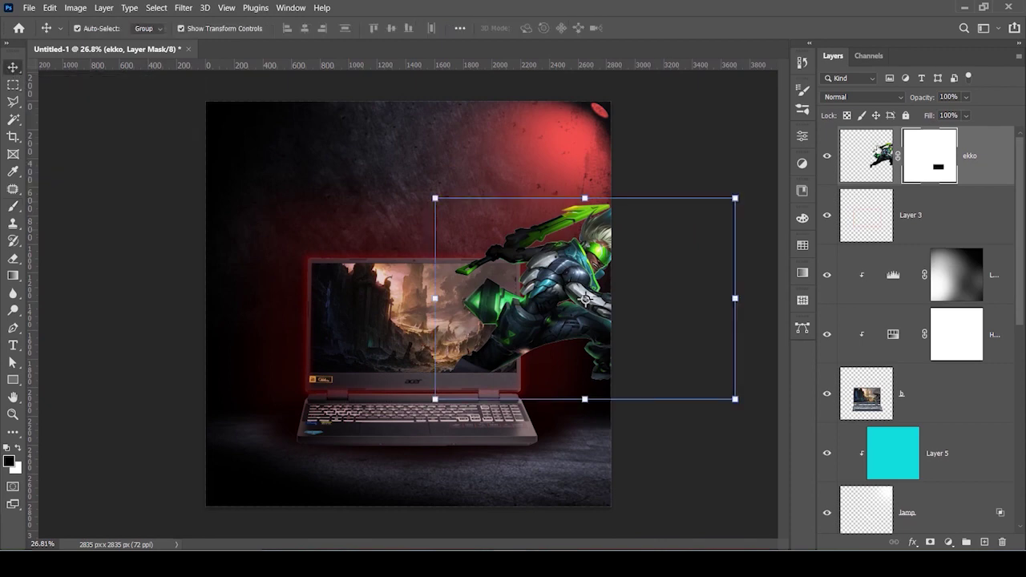
pyautogui.click(887, 153)
# - Add a trial Black & White adjustment clipped to the ekko layer
pyautogui.click(949, 542)
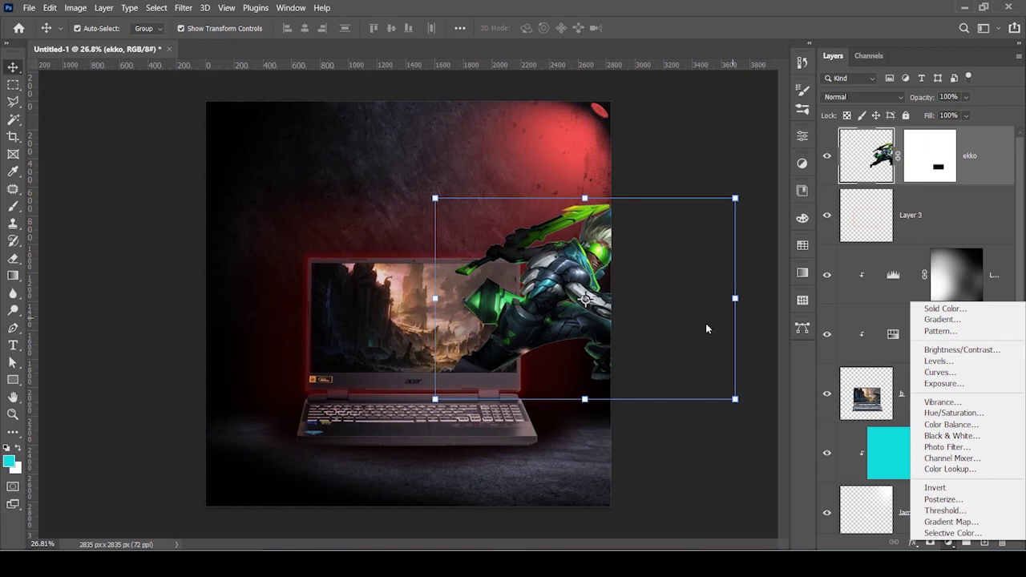
pyautogui.click(952, 436)
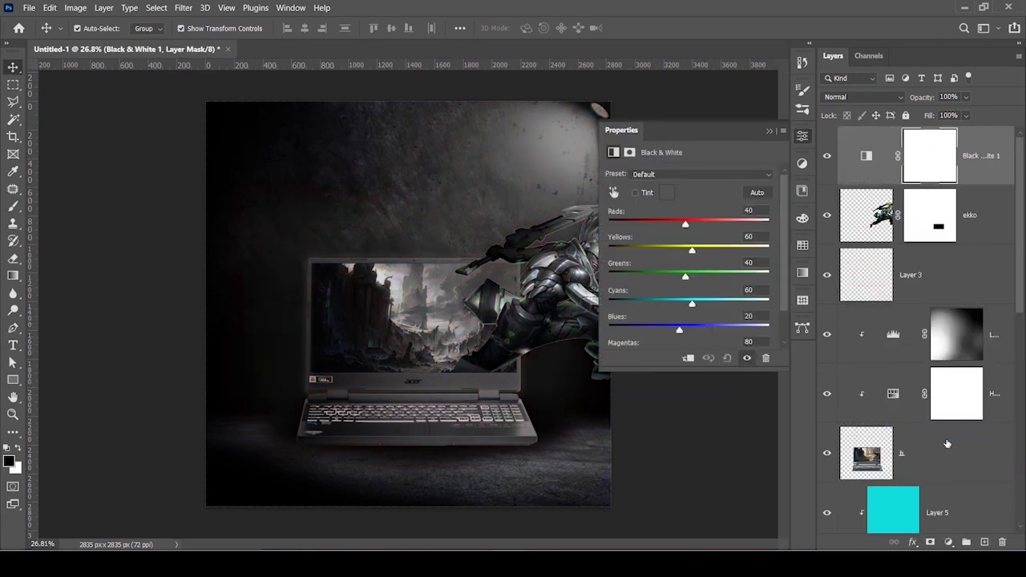
pyautogui.keyDown('alt'); pyautogui.click(968, 185); pyautogui.keyUp('alt')
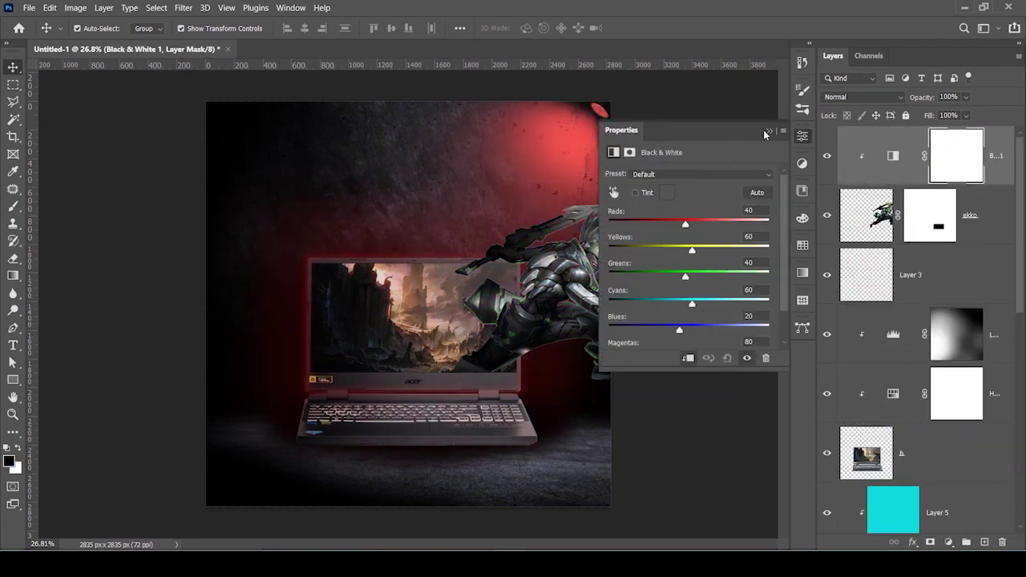
pyautogui.click(768, 130)
pyautogui.scroll(2, 531, 294)
pyautogui.click(530, 293)
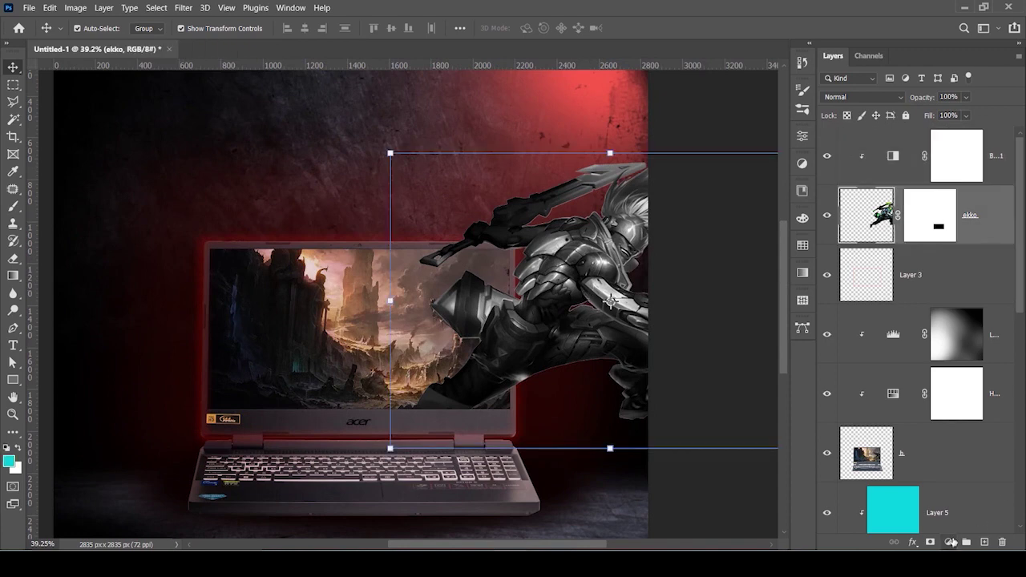
# - Replace it with a colorized Hue/Saturation adjustment: Hue 0, Saturation 33, Lightness -24
pyautogui.click(952, 542)
pyautogui.click(953, 411)
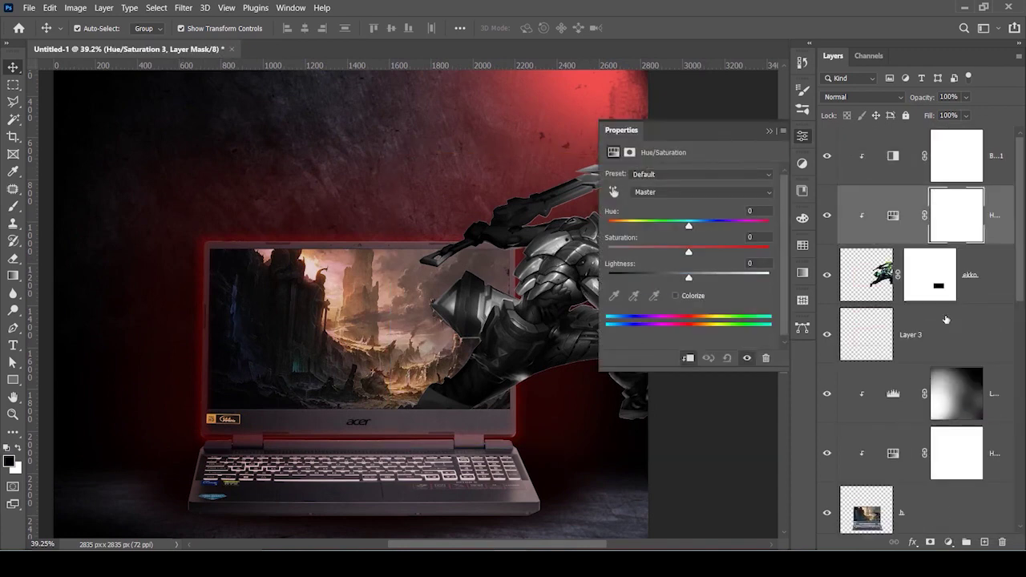
pyautogui.click(993, 168)
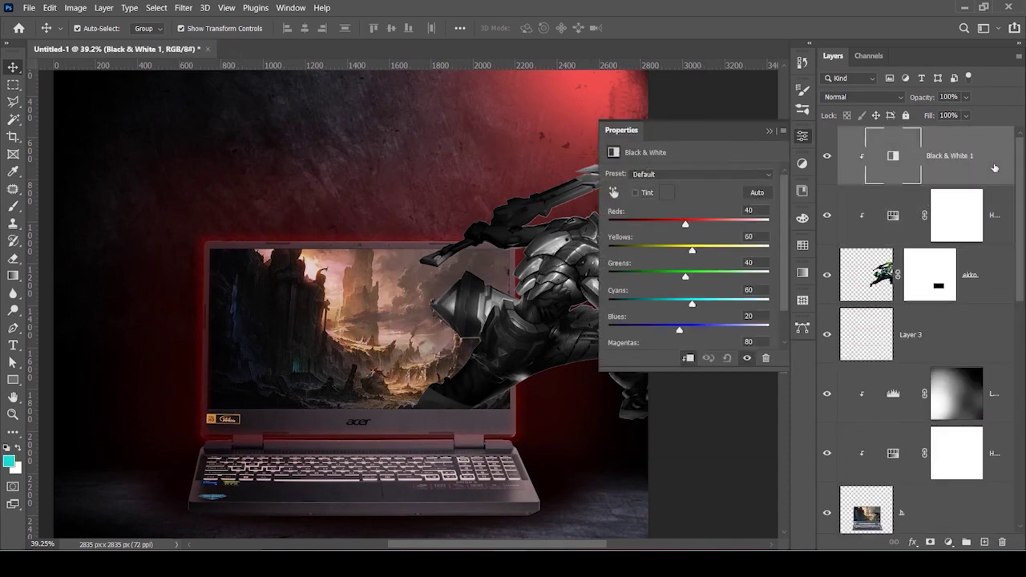
pyautogui.press('Delete')
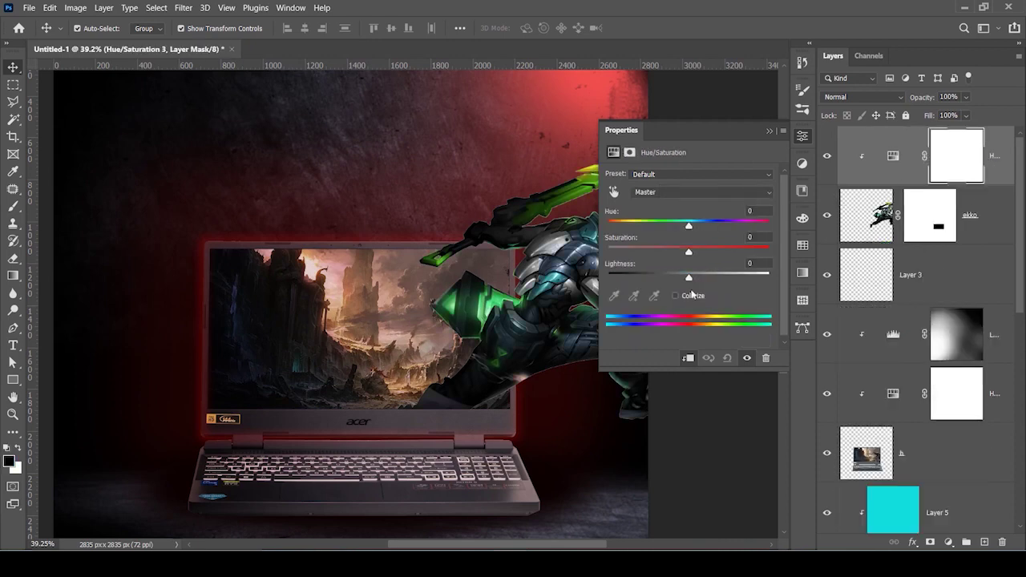
pyautogui.click(691, 295)
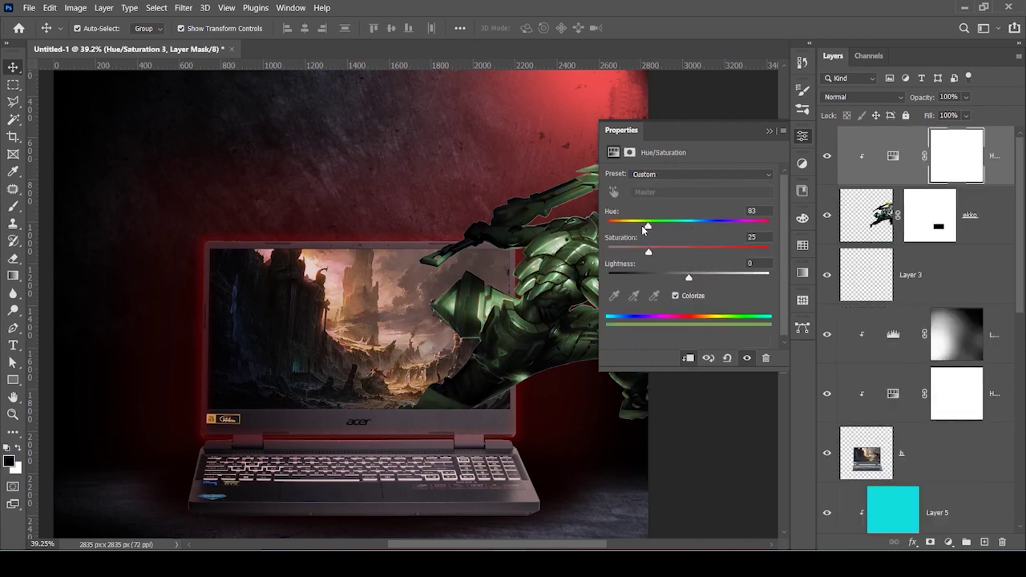
pyautogui.moveTo(645, 228); pyautogui.dragTo(609, 228)
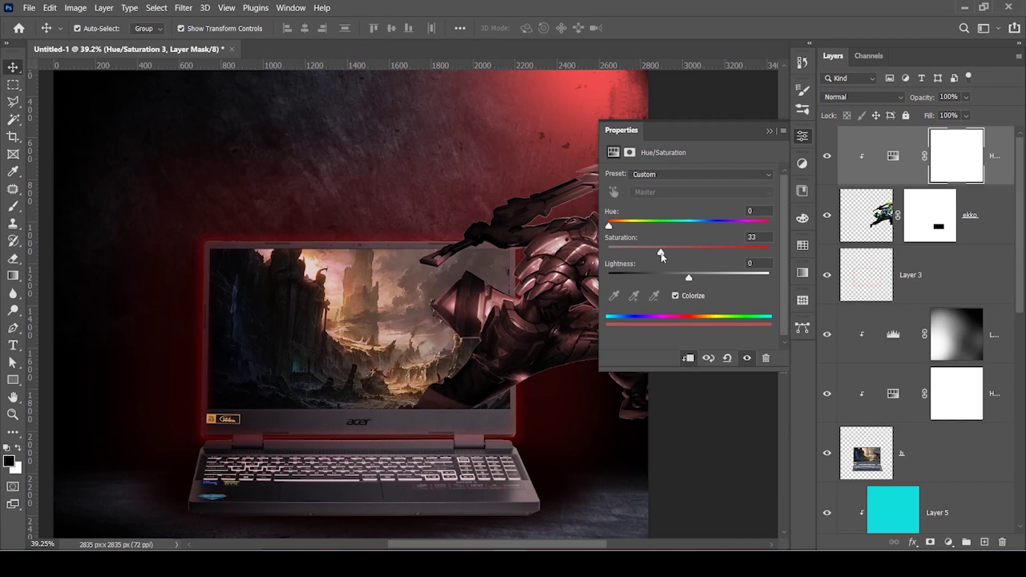
pyautogui.moveTo(689, 279); pyautogui.dragTo(669, 281)
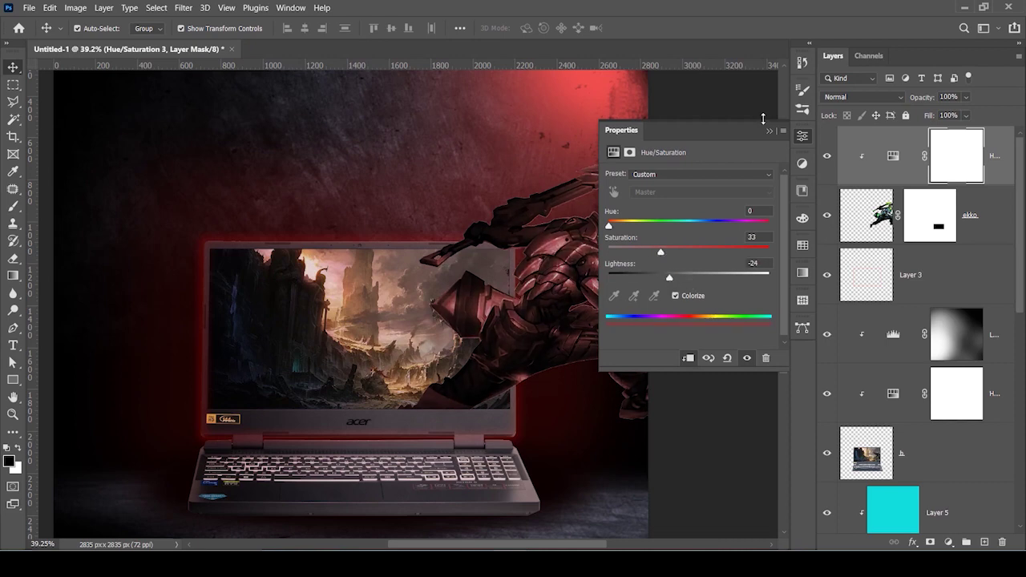
pyautogui.click(770, 131)
pyautogui.scroll(-2, 698, 329)
pyautogui.scroll(3, 699, 328)
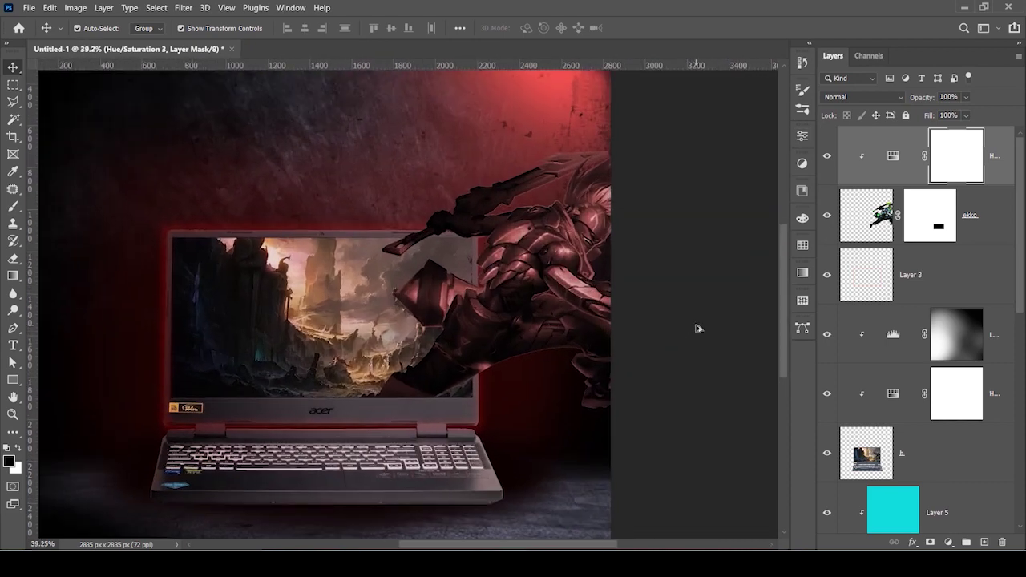
# - Try a Color Balance adjustment on the ekko layer, then undo it
pyautogui.click(951, 187)
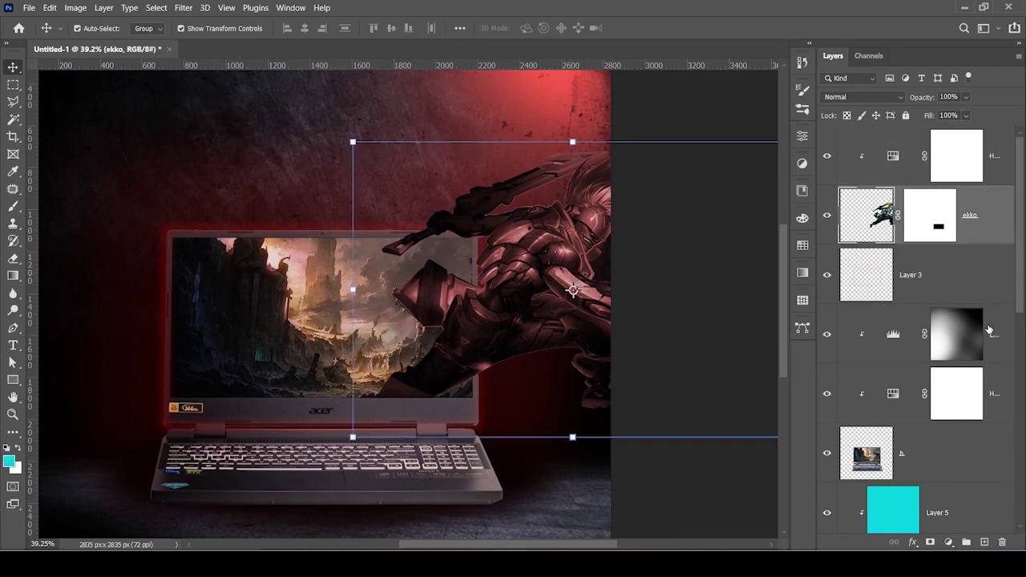
pyautogui.click(993, 160)
pyautogui.click(948, 543)
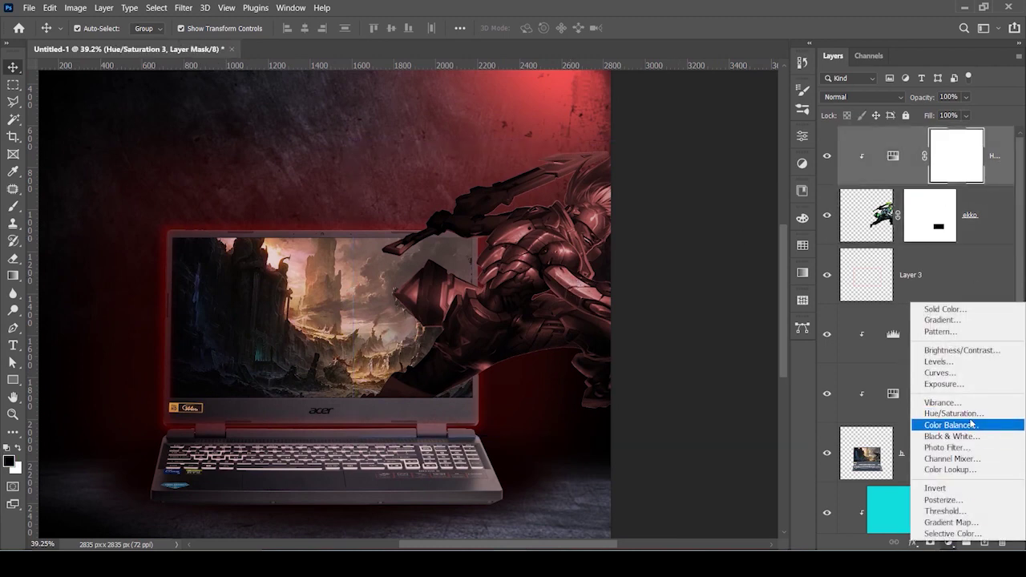
pyautogui.click(970, 426)
pyautogui.hotkey('ctrl', 'z')
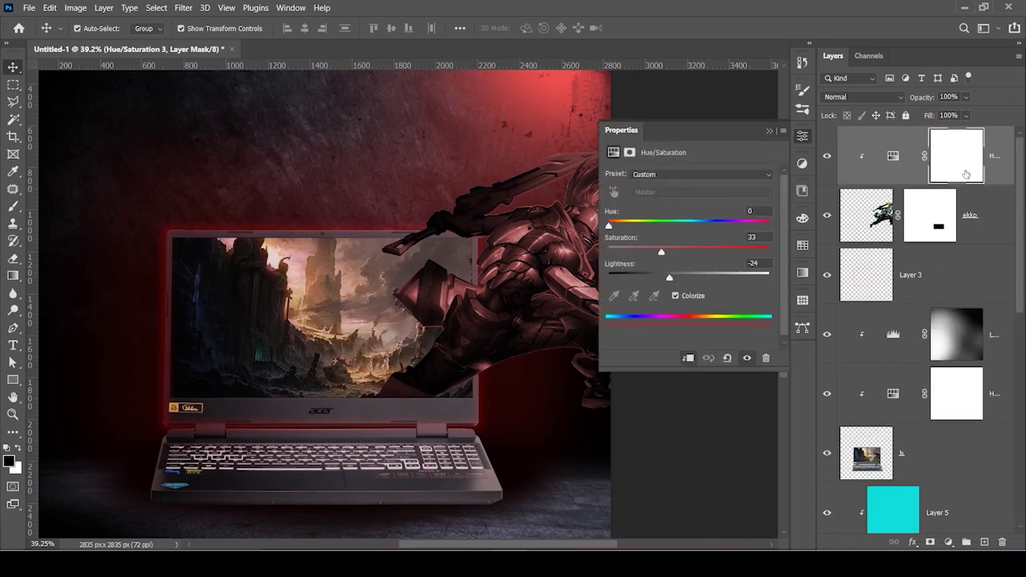
pyautogui.click(769, 130)
pyautogui.click(930, 215)
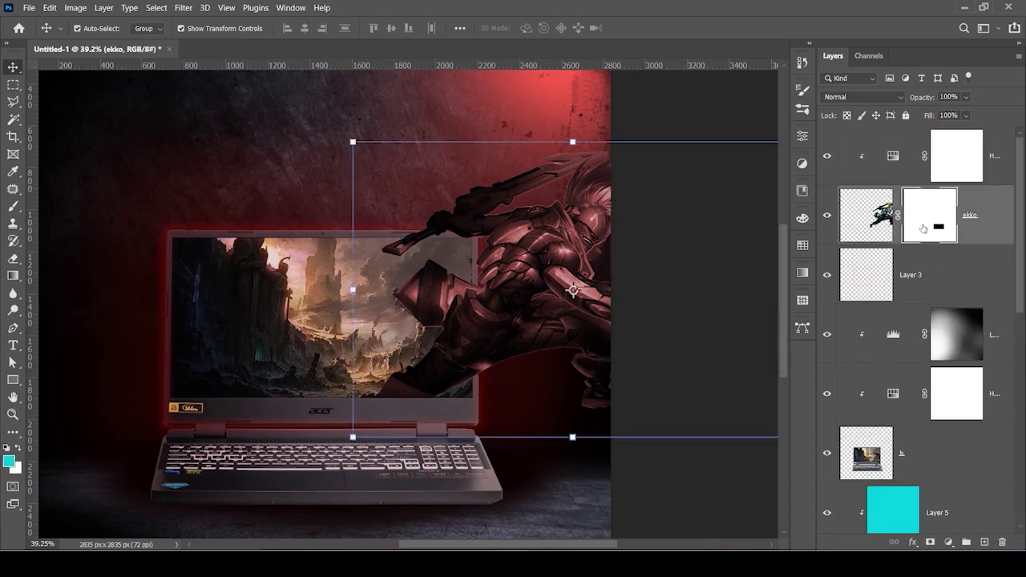
# - Enlarge the brush to about 1500, then open the ekko layer's Layer Style dialog
pyautogui.press('b')
pyautogui.press(']')
pyautogui.press(']')
pyautogui.press(']')
pyautogui.press(']')
pyautogui.press(']')
pyautogui.press(']')
pyautogui.press(']')
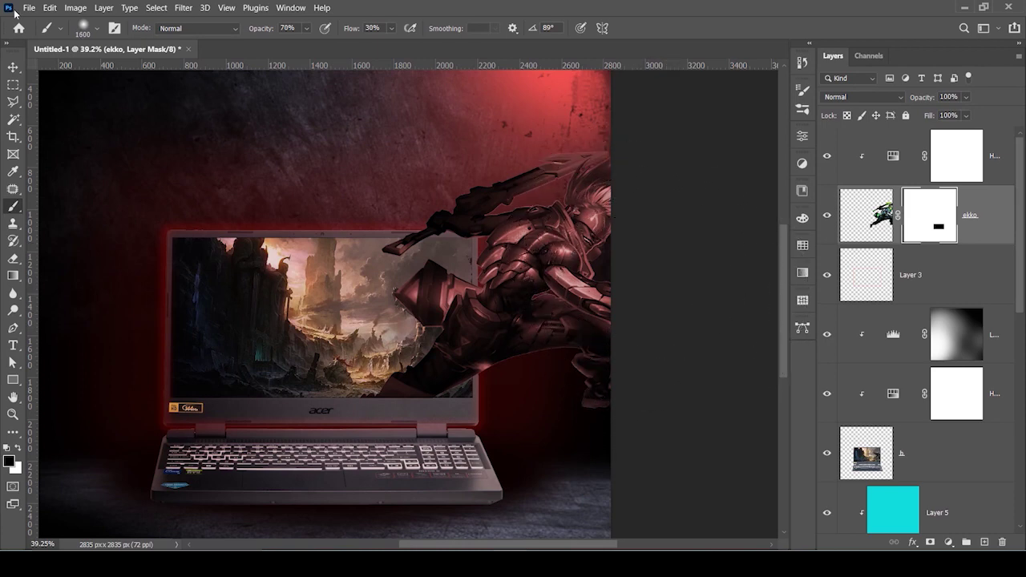
pyautogui.click(16, 68)
pyautogui.hotkey('ctrl', '2')
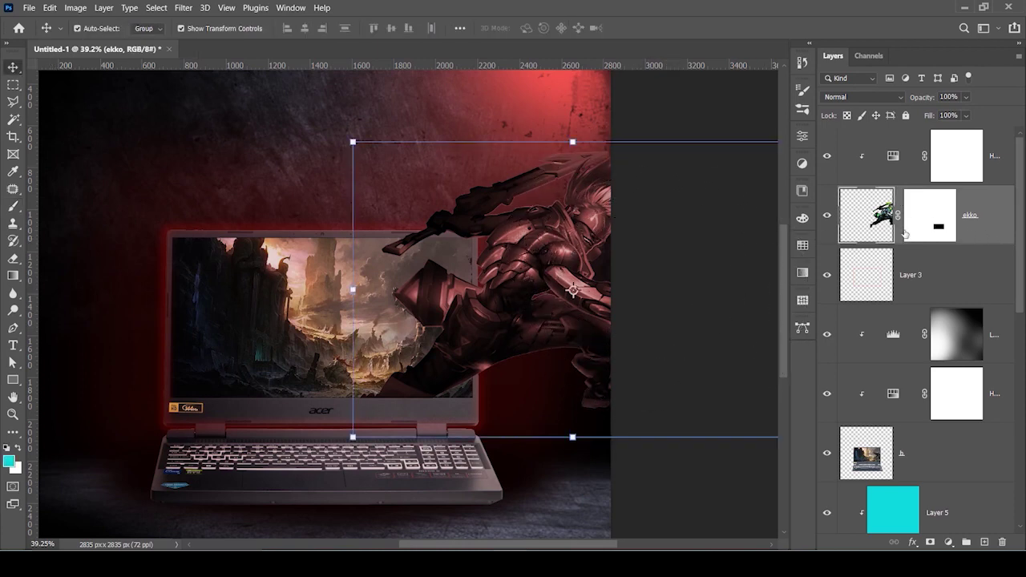
pyautogui.doubleClick(997, 239)
pyautogui.moveTo(465, 223); pyautogui.dragTo(985, 128)
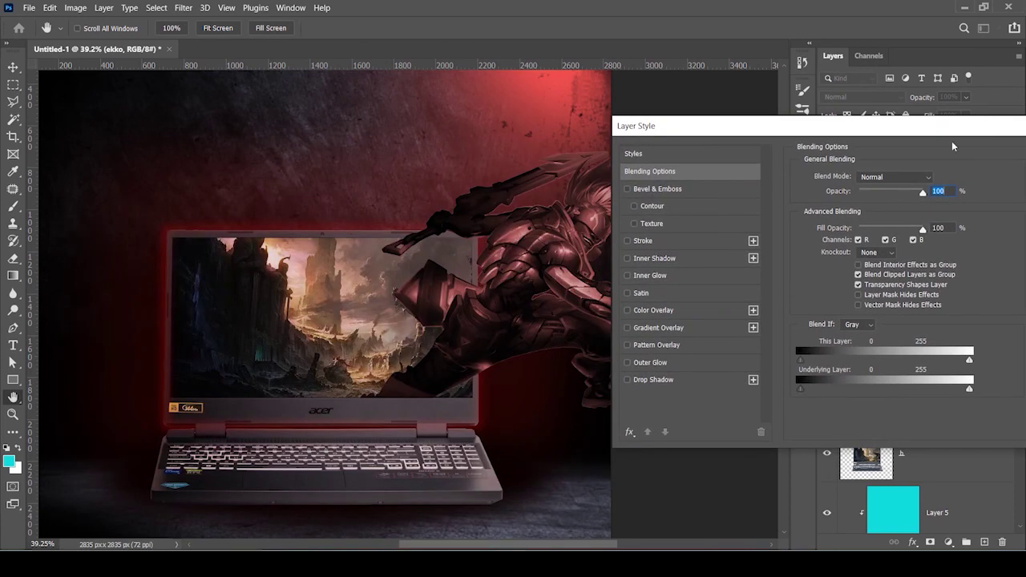
# - Add a red (ff1d28) Outer Glow with 28% opacity and 43 px size
pyautogui.click(650, 363)
pyautogui.click(830, 225)
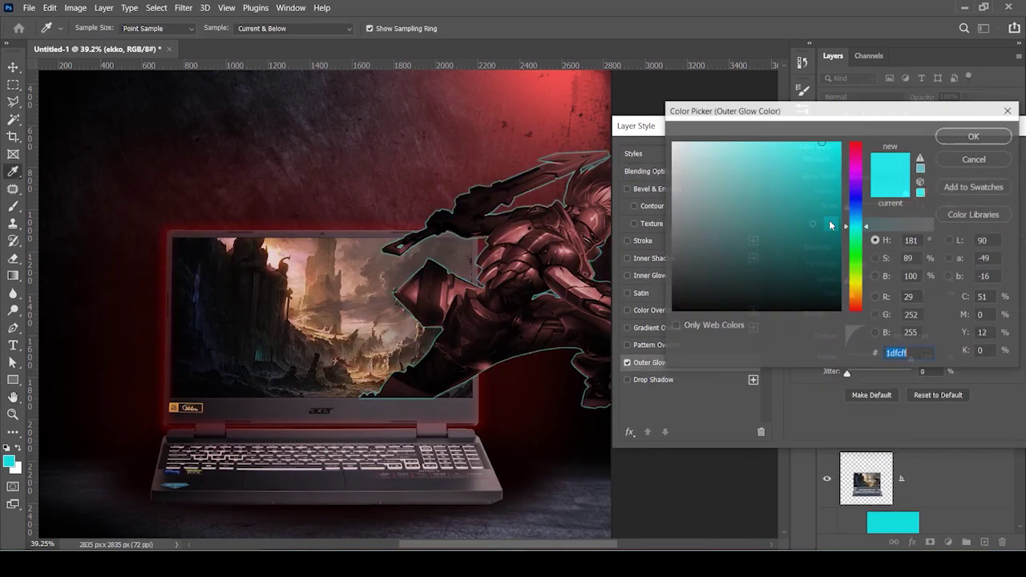
pyautogui.moveTo(864, 165); pyautogui.dragTo(864, 146)
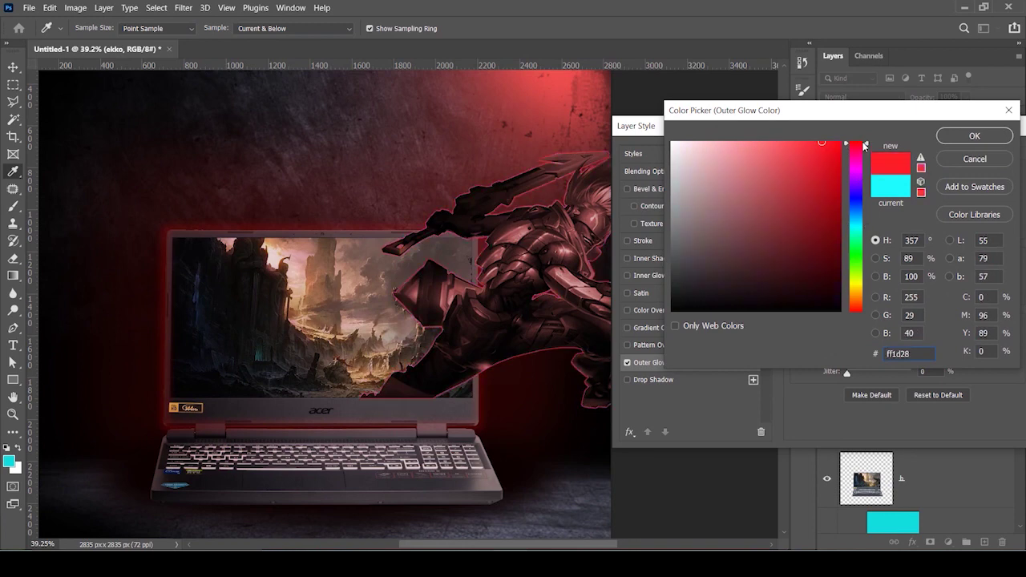
pyautogui.click(985, 141)
pyautogui.moveTo(906, 193); pyautogui.dragTo(852, 194)
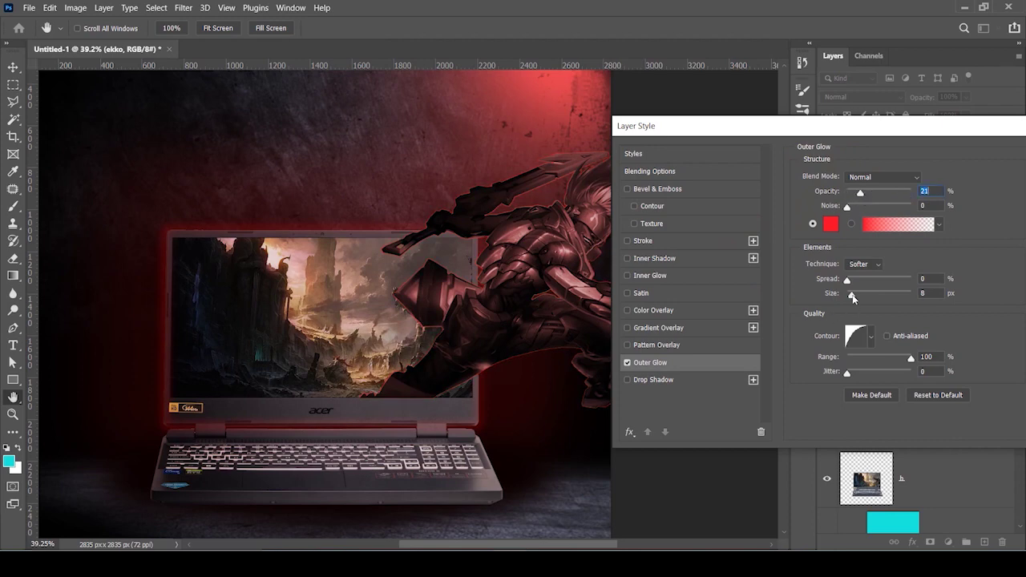
pyautogui.click(864, 194)
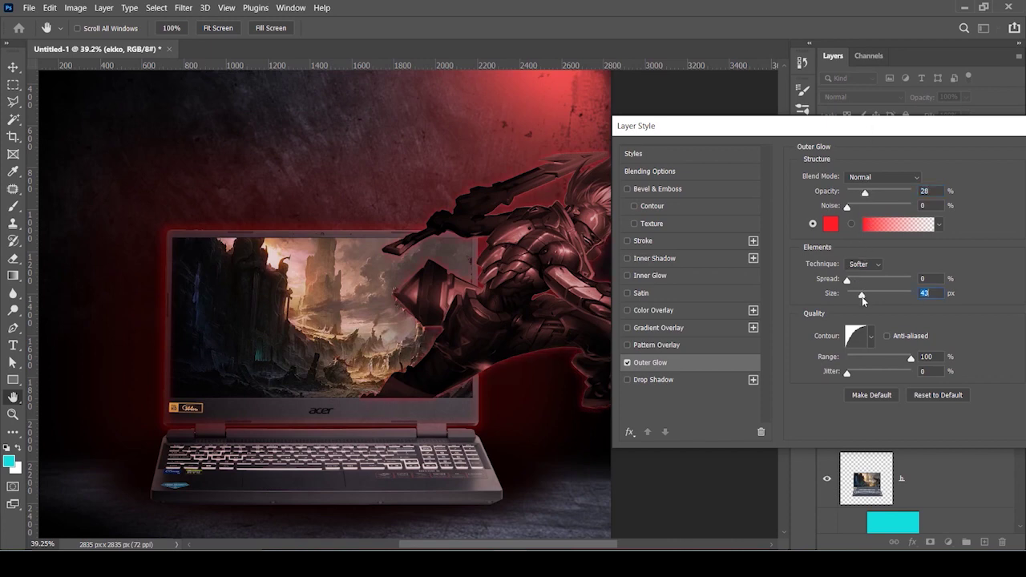
pyautogui.moveTo(914, 135); pyautogui.dragTo(801, 144)
pyautogui.click(971, 163)
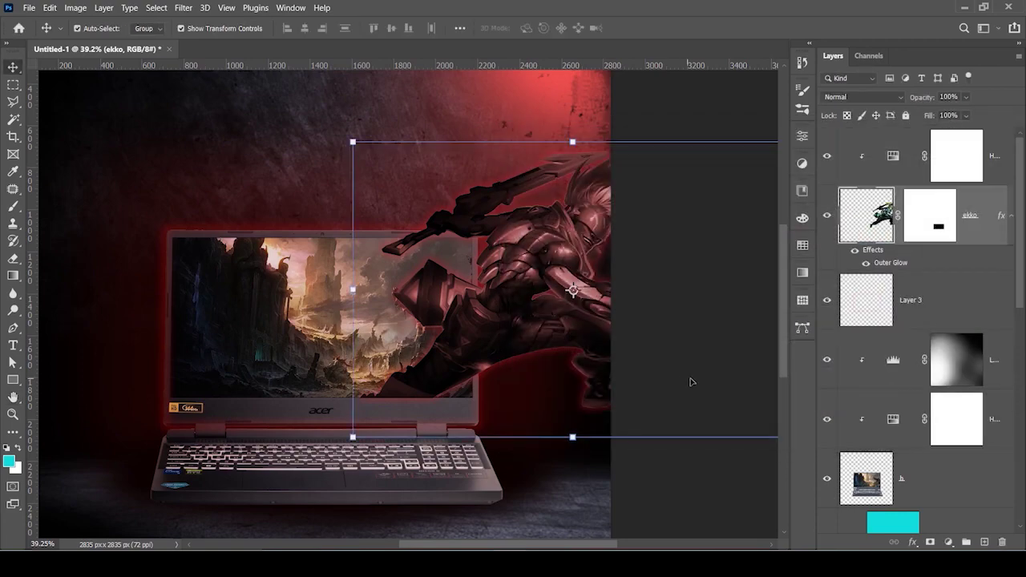
# - Deselect and reselect the ekko layer in the Layers panel
pyautogui.click(691, 480)
pyautogui.scroll(5, 390, 399)
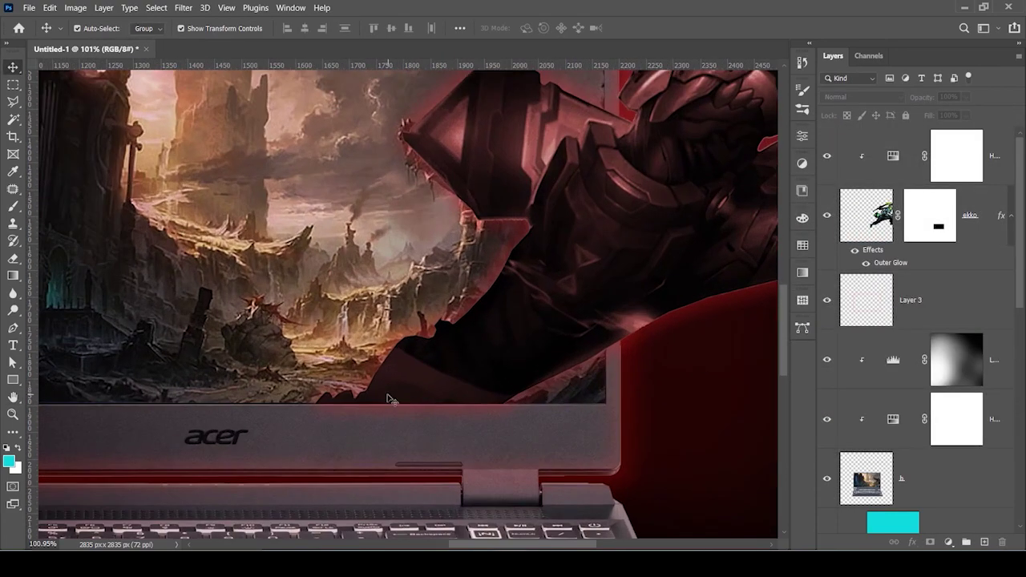
pyautogui.click(984, 213)
pyautogui.rightClick(984, 213)
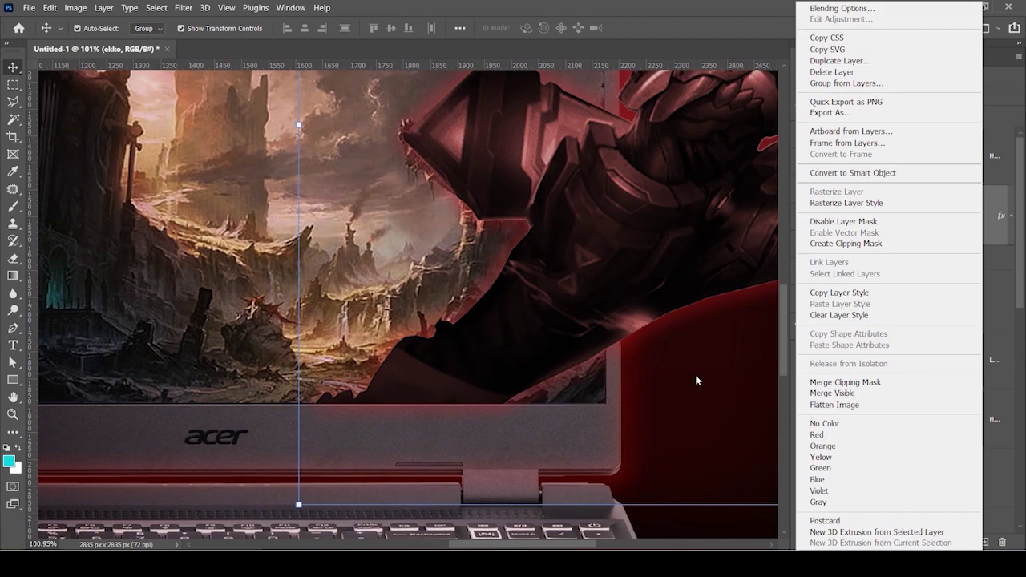
pyautogui.click(469, 435)
pyautogui.scroll(-1, 469, 436)
pyautogui.scroll(-1, 399, 429)
pyautogui.scroll(-1, 399, 408)
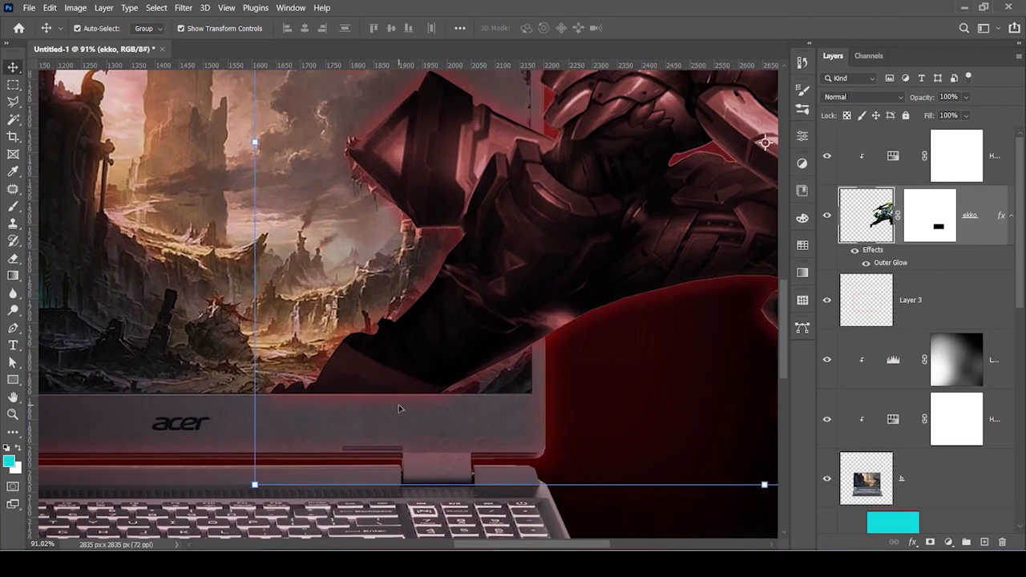
pyautogui.scroll(-3, 660, 460)
pyautogui.scroll(-3, 661, 460)
pyautogui.click(639, 475)
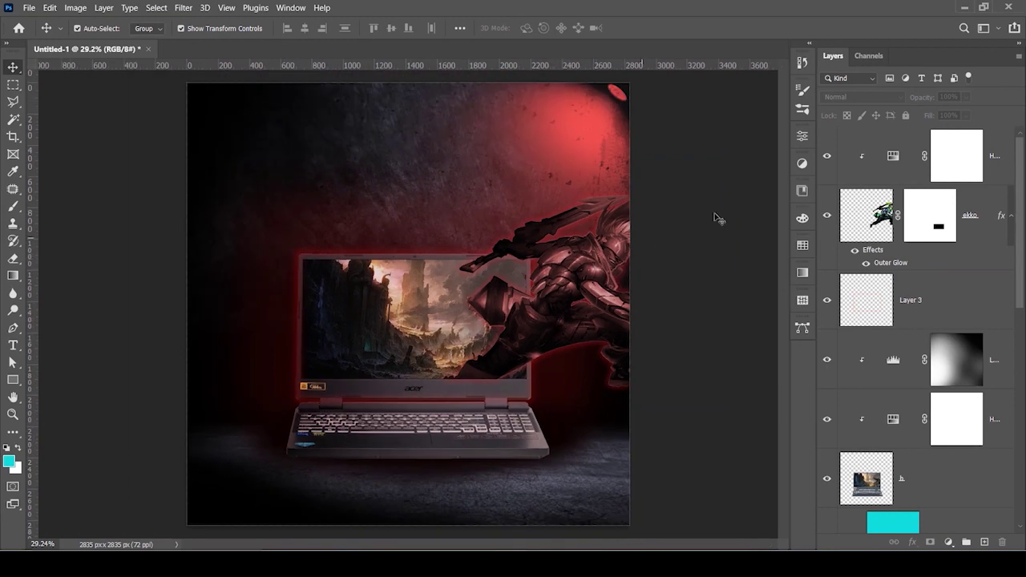
pyautogui.click(564, 228)
# - Paint black on the ekko mask with a 1700 soft brush to fade its right side
pyautogui.click(938, 215)
pyautogui.press('b')
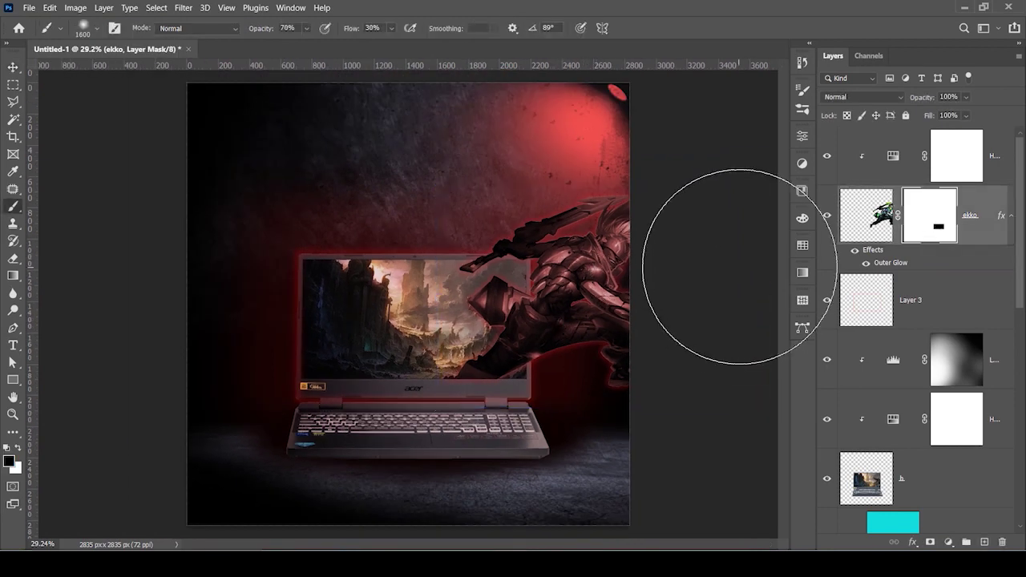
pyautogui.press(']')
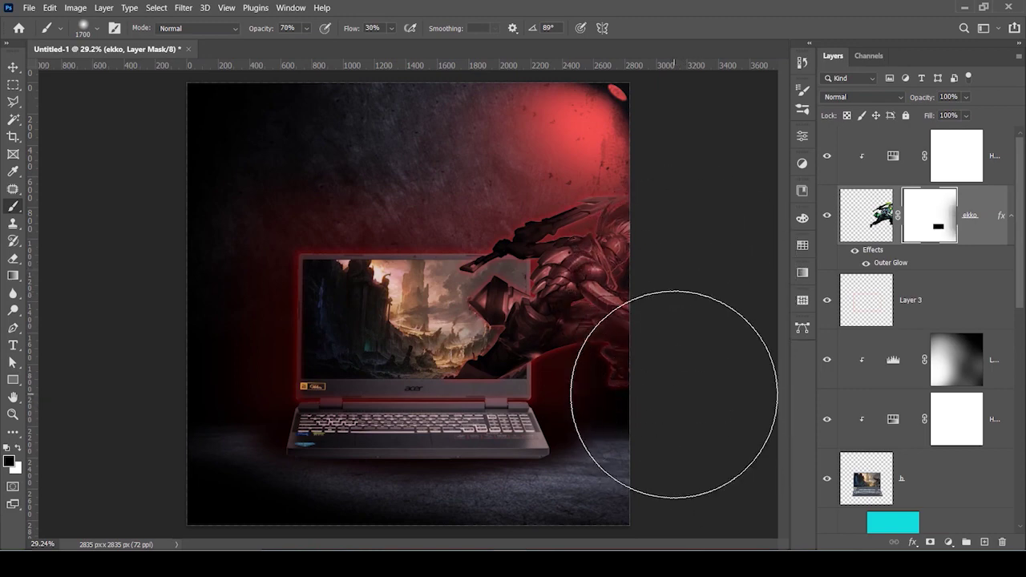
pyautogui.moveTo(598, 165); pyautogui.dragTo(600, 148)
pyautogui.click(14, 67)
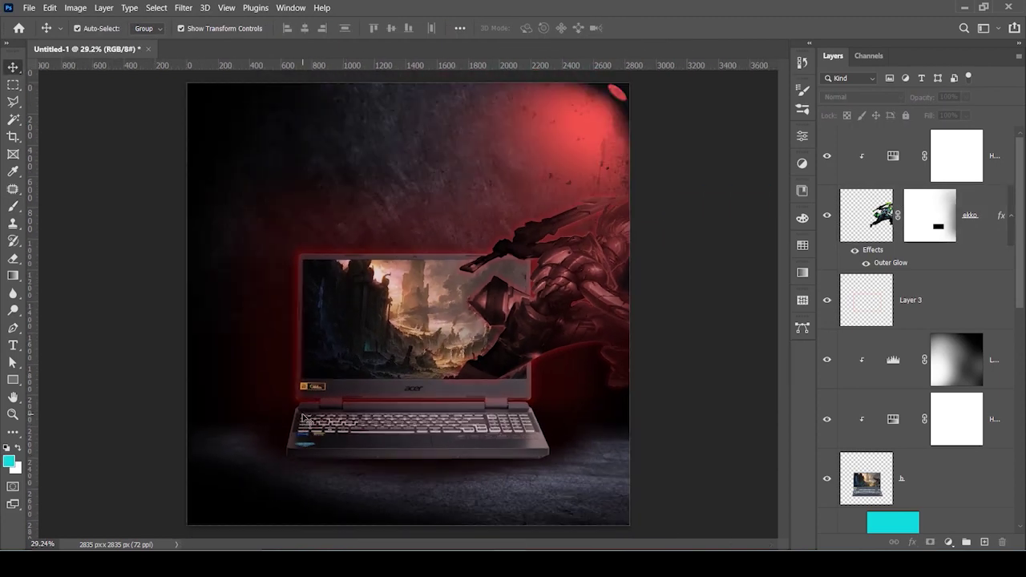
# - Set an 1100 brush with white as foreground on the ekko mask to restore parts
pyautogui.click(956, 229)
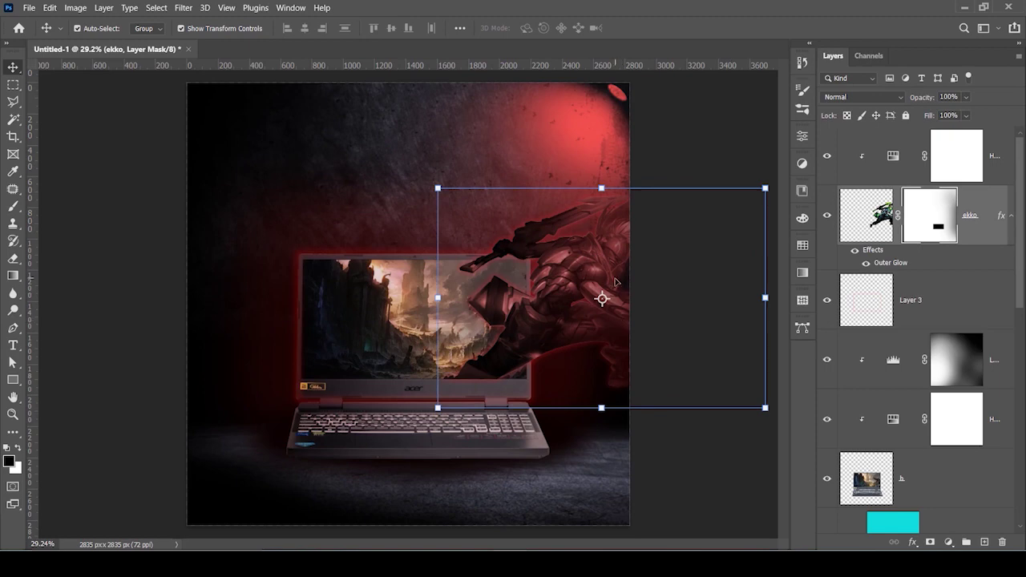
pyautogui.press('b')
pyautogui.press('[')
pyautogui.press('[')
pyautogui.press('[')
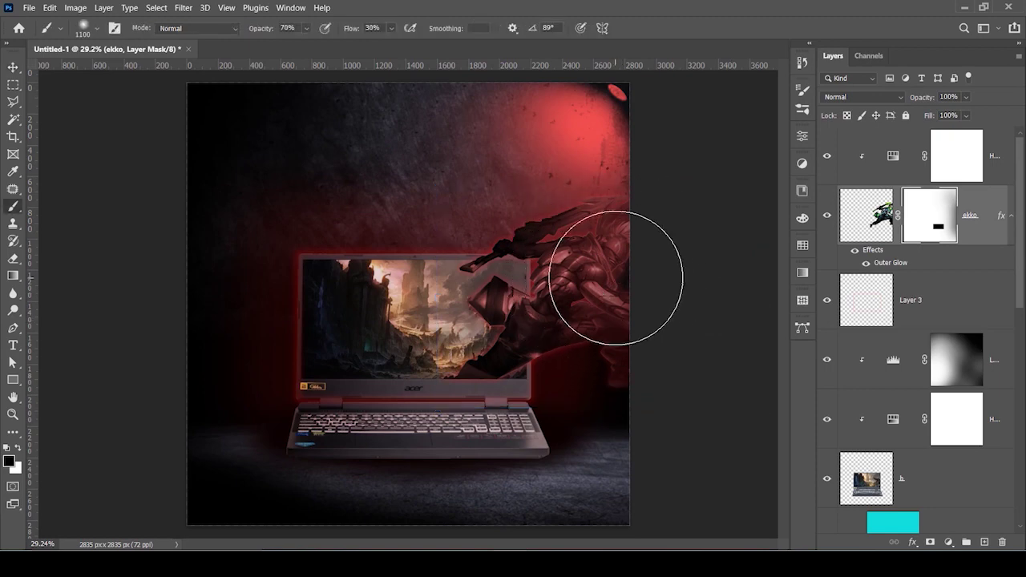
pyautogui.press('x')
pyautogui.press('x')
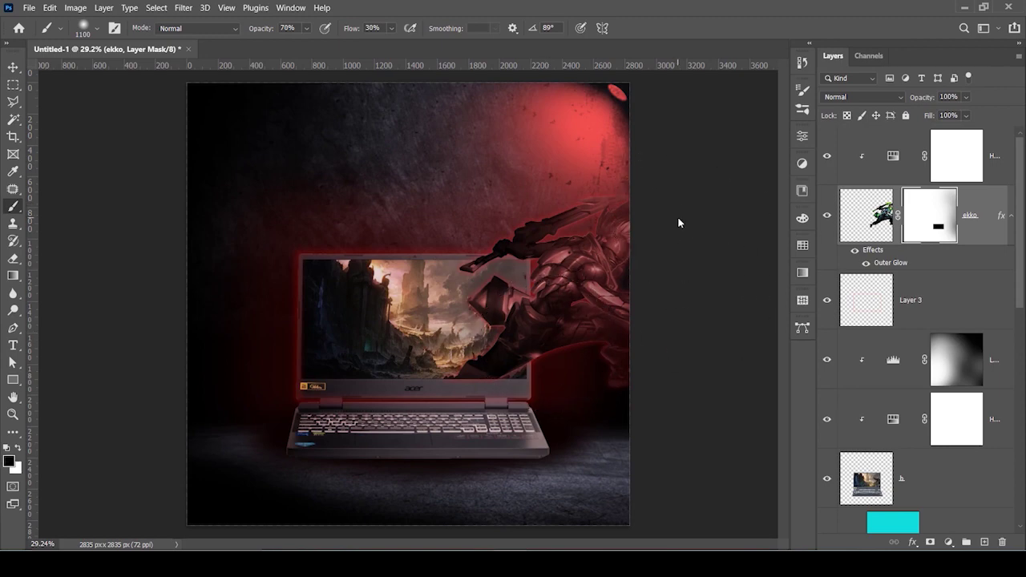
pyautogui.press('v')
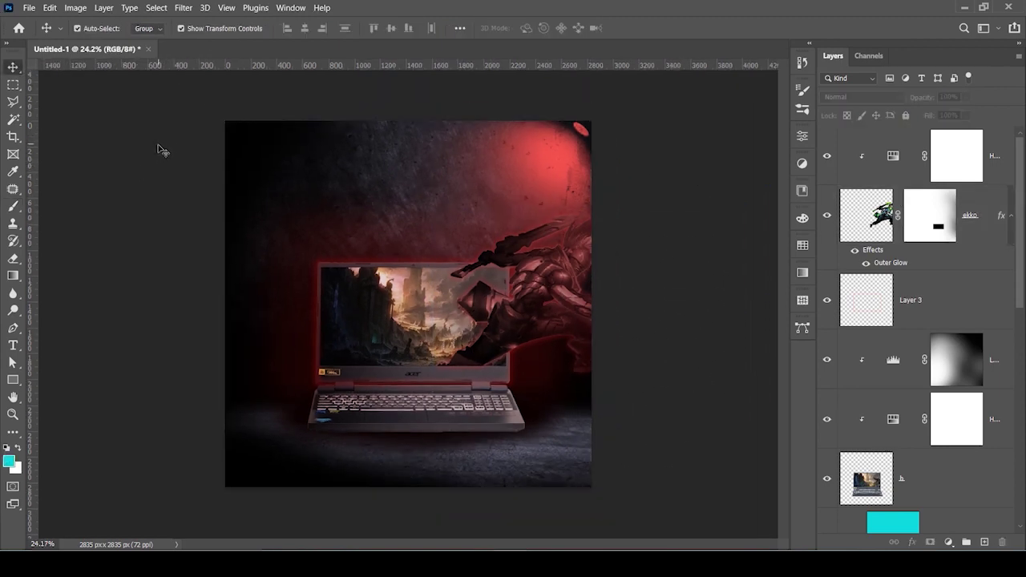
pyautogui.hotkey('ctrl', '0')
# - Place the Thresh PNG as a linked image and enlarge it over the laptop
pyautogui.click(28, 8)
pyautogui.click(98, 274)
pyautogui.click(645, 131)
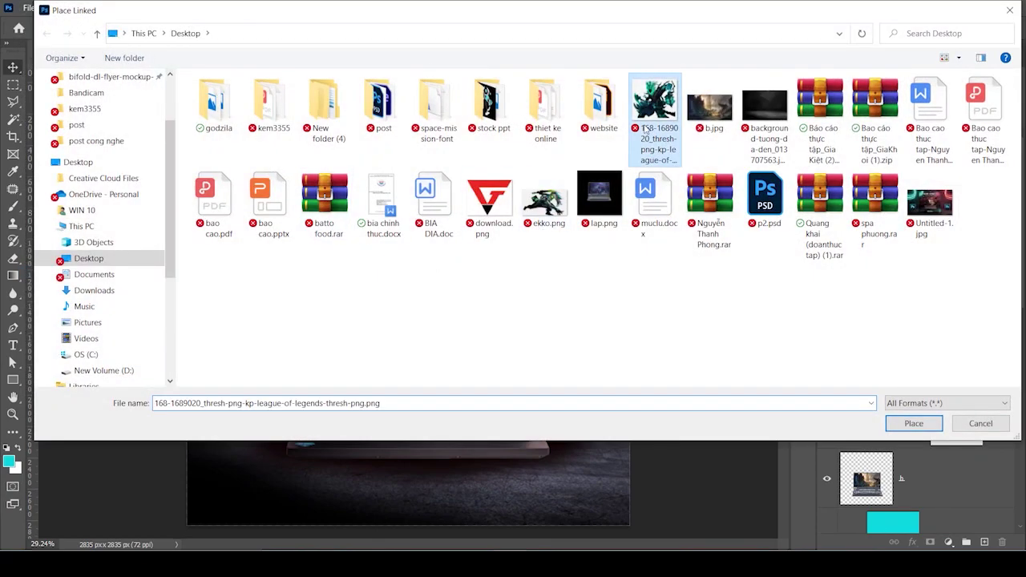
pyautogui.doubleClick(644, 130)
pyautogui.moveTo(475, 241); pyautogui.dragTo(629, 100)
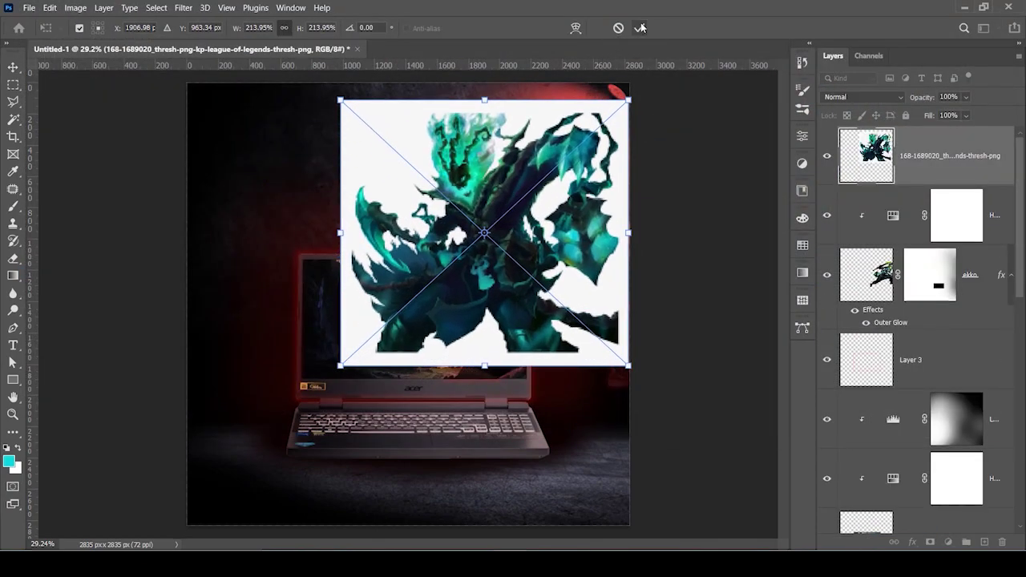
pyautogui.click(639, 28)
pyautogui.scroll(2, 520, 127)
# - Rasterize the Thresh layer and delete its white background, including similar white gaps inside
pyautogui.press('w')
pyautogui.rightClick(957, 161)
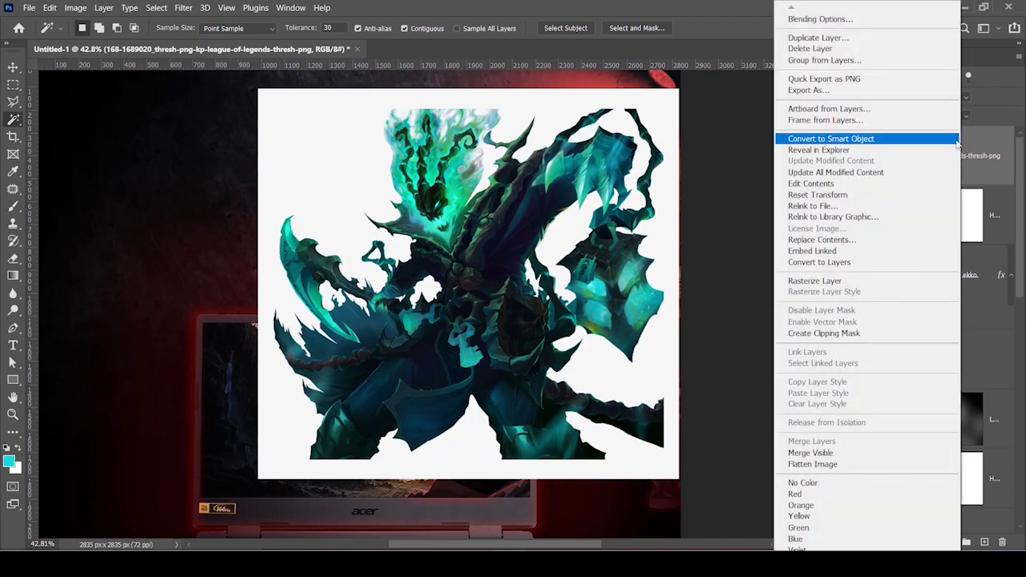
pyautogui.click(830, 282)
pyautogui.click(328, 141)
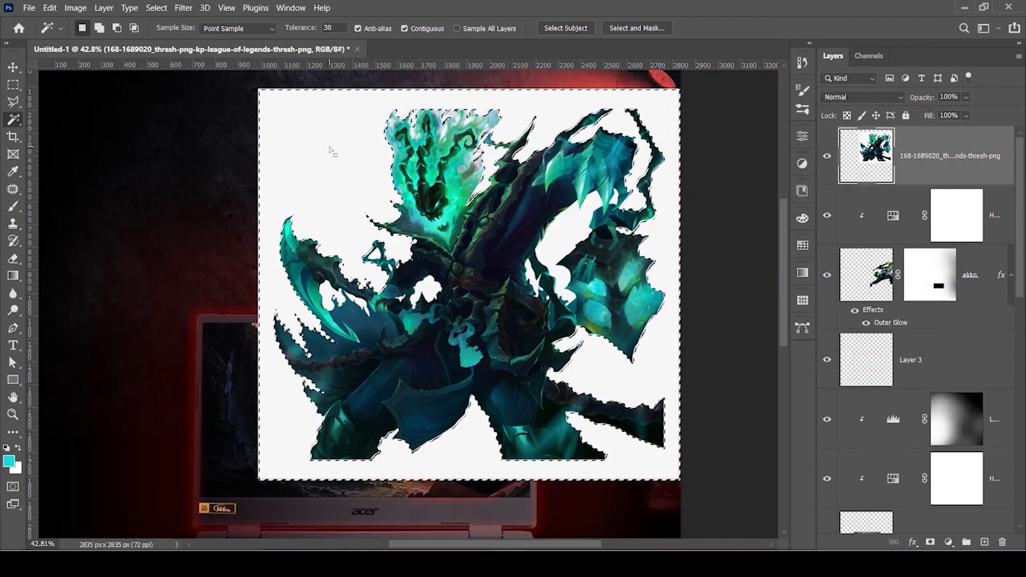
pyautogui.press('Delete')
pyautogui.hotkey('ctrl', 'd')
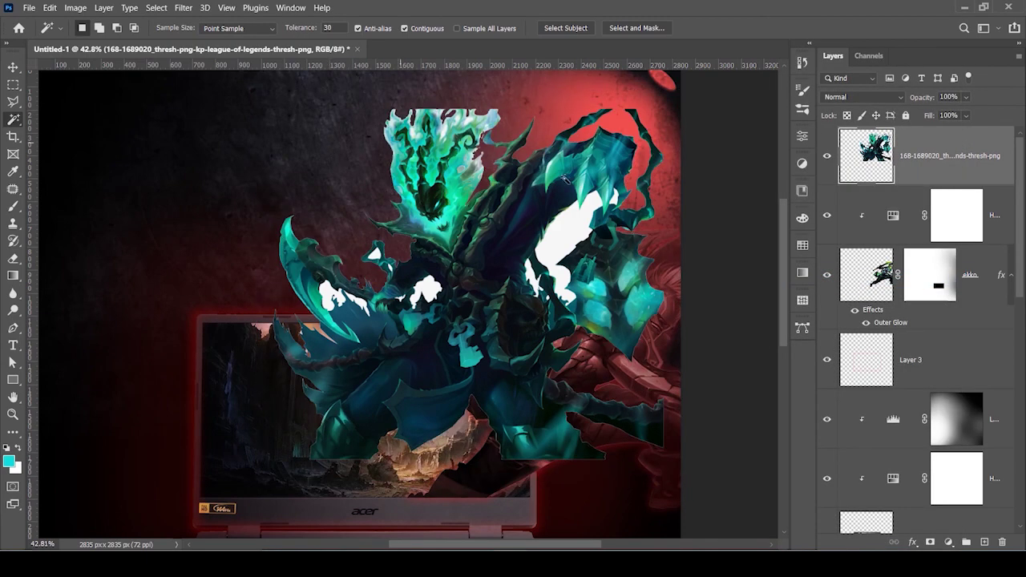
pyautogui.click(157, 7)
pyautogui.moveTo(168, 199)
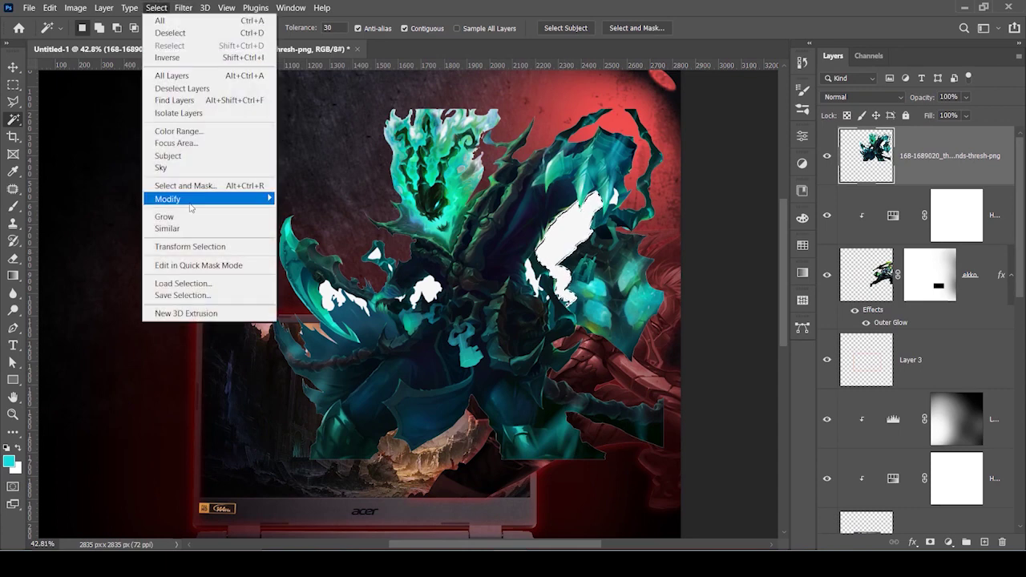
pyautogui.click(190, 229)
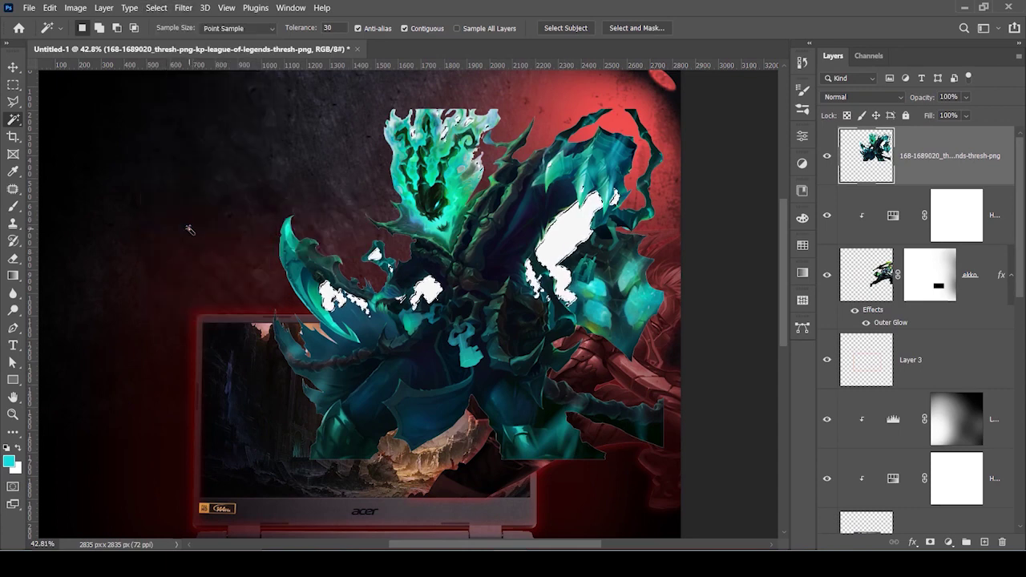
pyautogui.press('Delete')
pyautogui.scroll(-2, 341, 196)
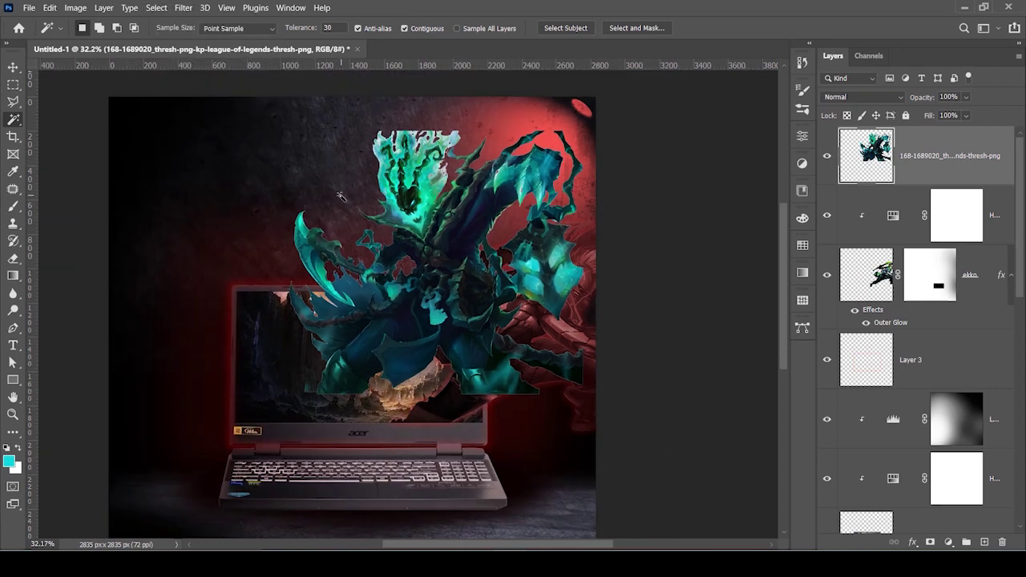
pyautogui.click(13, 102)
pyautogui.rightClick(12, 102)
pyautogui.click(71, 102)
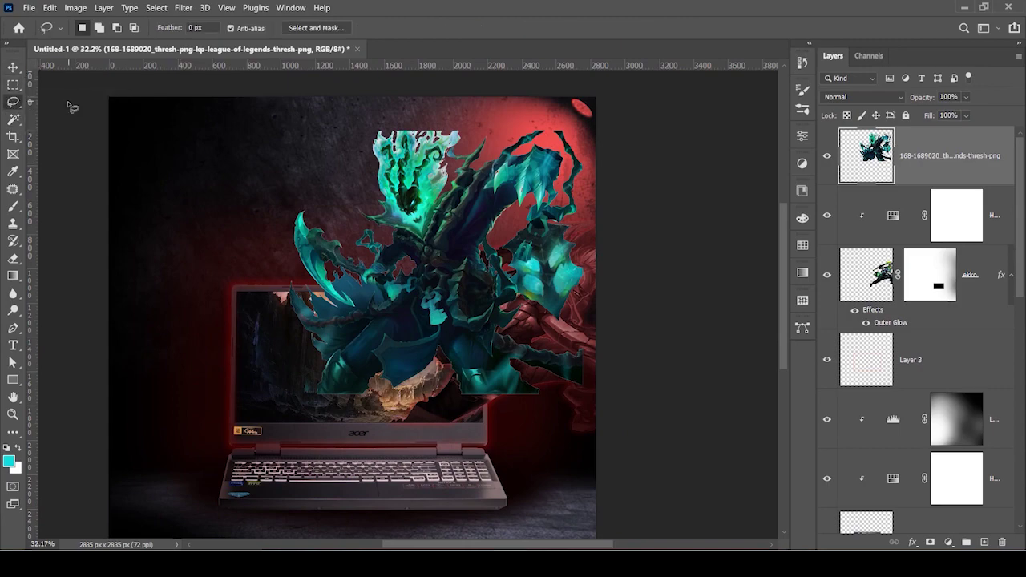
pyautogui.scroll(4, 425, 125)
pyautogui.scroll(4, 425, 124)
pyautogui.moveTo(335, 206); pyautogui.dragTo(381, 237)
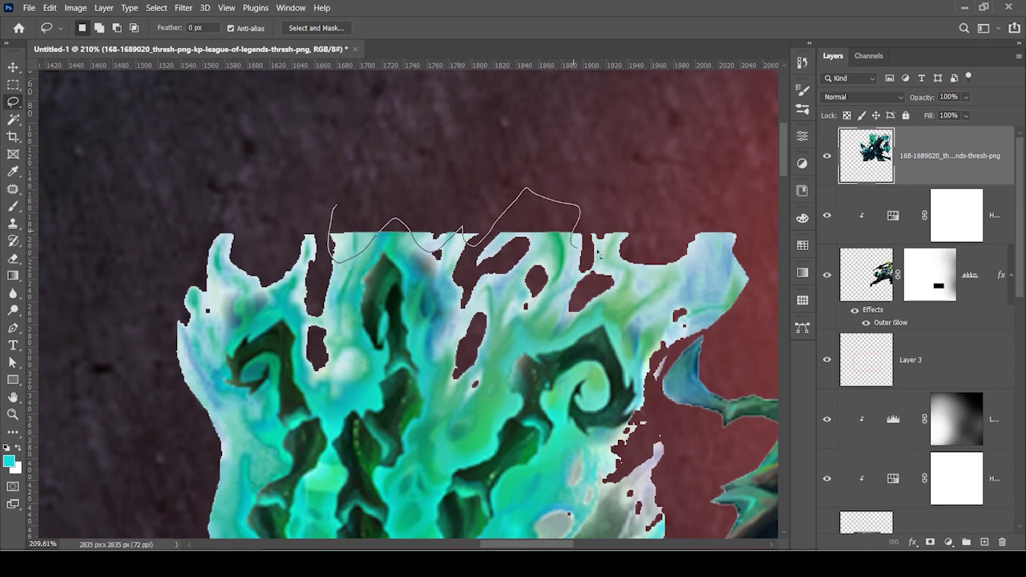
pyautogui.moveTo(463, 229); pyautogui.dragTo(513, 154)
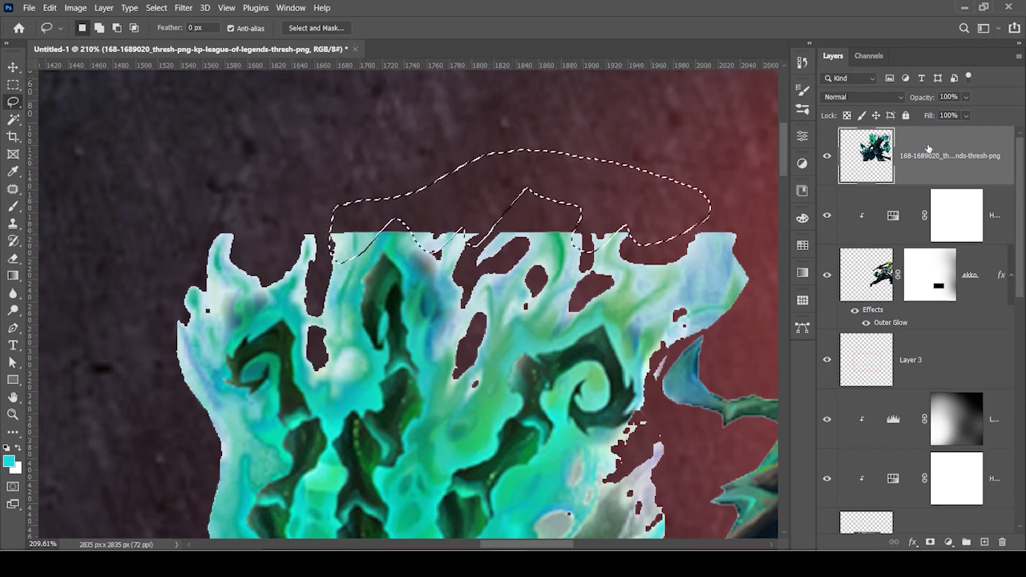
pyautogui.hotkey('ctrl', 'd')
pyautogui.moveTo(559, 241); pyautogui.dragTo(558, 225)
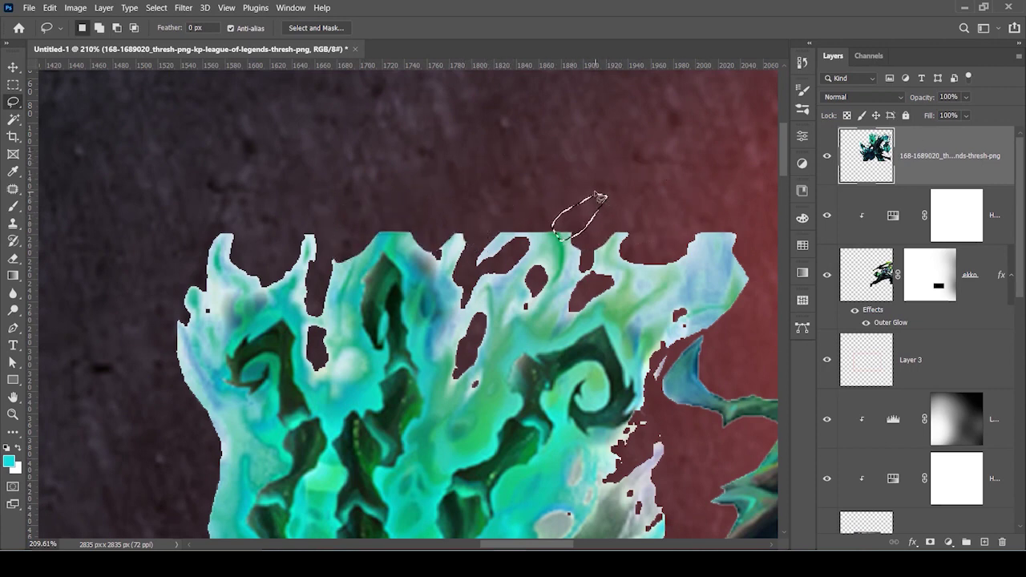
pyautogui.scroll(-3, 445, 243)
pyautogui.scroll(-5, 115, 222)
pyautogui.press('v')
pyautogui.scroll(-2, 114, 275)
pyautogui.scroll(2, 271, 242)
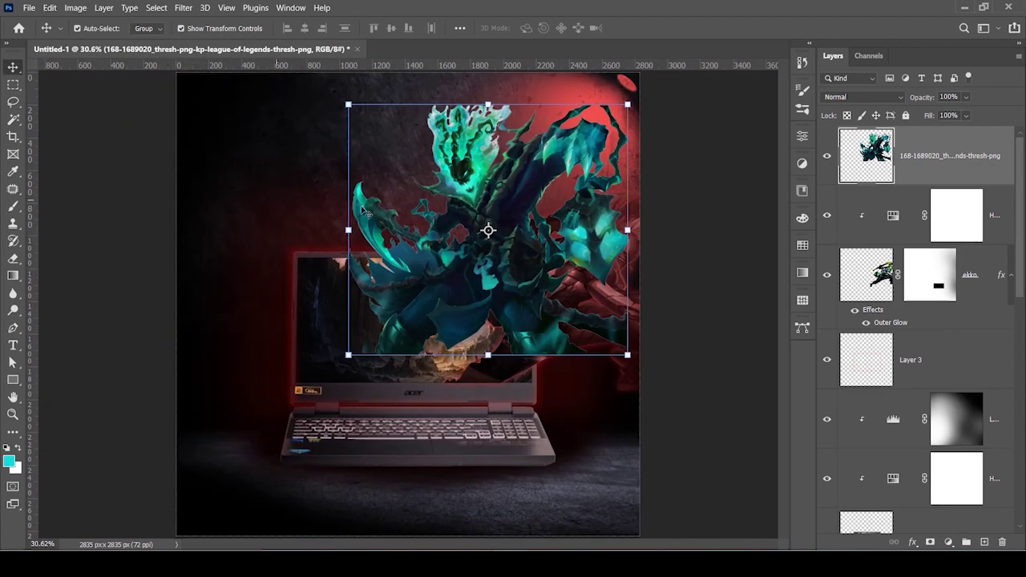
# - Scale the Thresh character to about 74% and move it to the left
pyautogui.moveTo(472, 173); pyautogui.dragTo(279, 199)
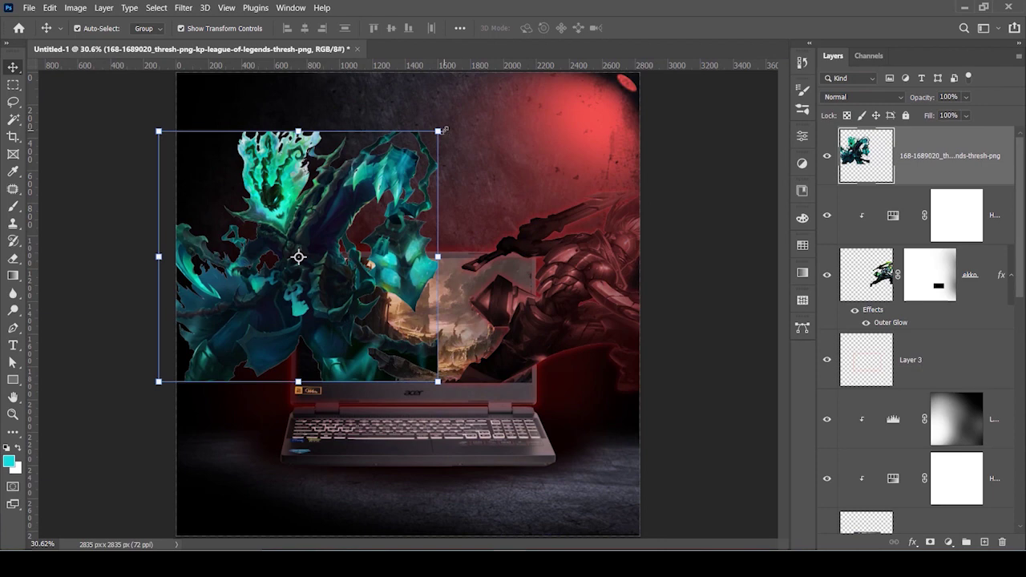
pyautogui.moveTo(435, 131); pyautogui.dragTo(375, 199)
pyautogui.moveTo(260, 247); pyautogui.dragTo(275, 237)
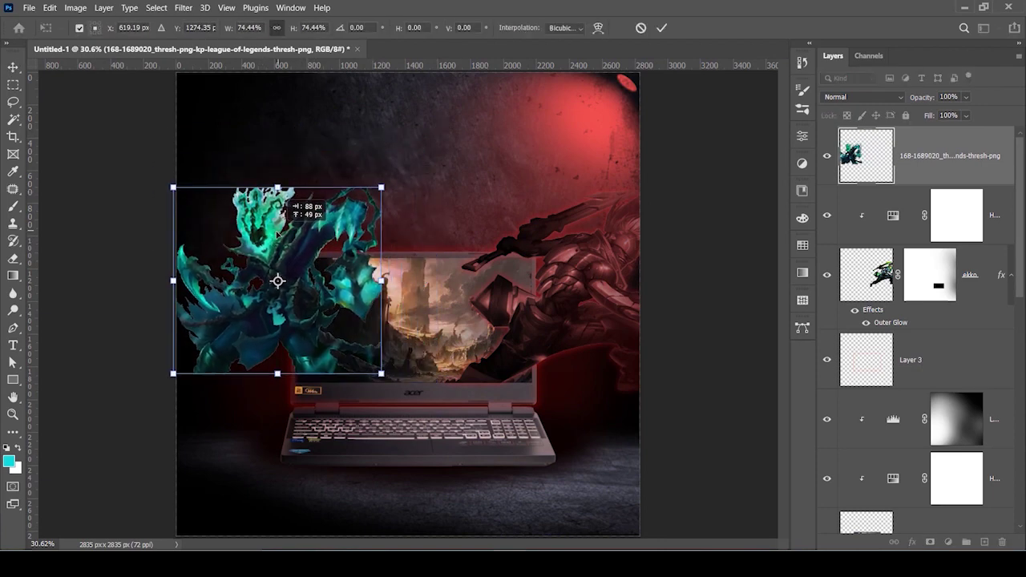
pyautogui.click(662, 27)
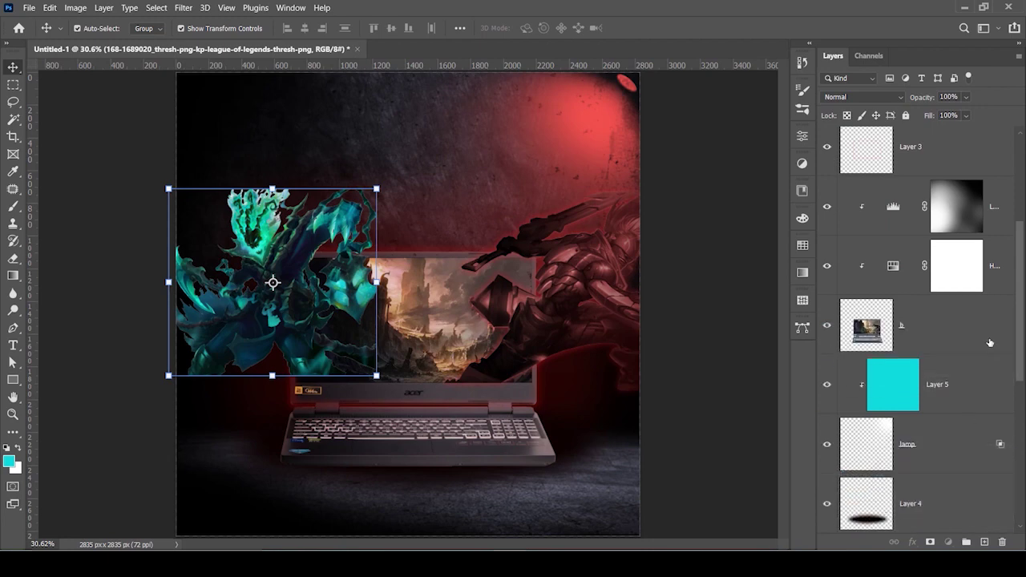
# - Move the Thresh layer below the laptop layer and rescale it to about 97%
pyautogui.moveTo(866, 520); pyautogui.dragTo(922, 345)
pyautogui.moveTo(388, 192); pyautogui.dragTo(368, 194)
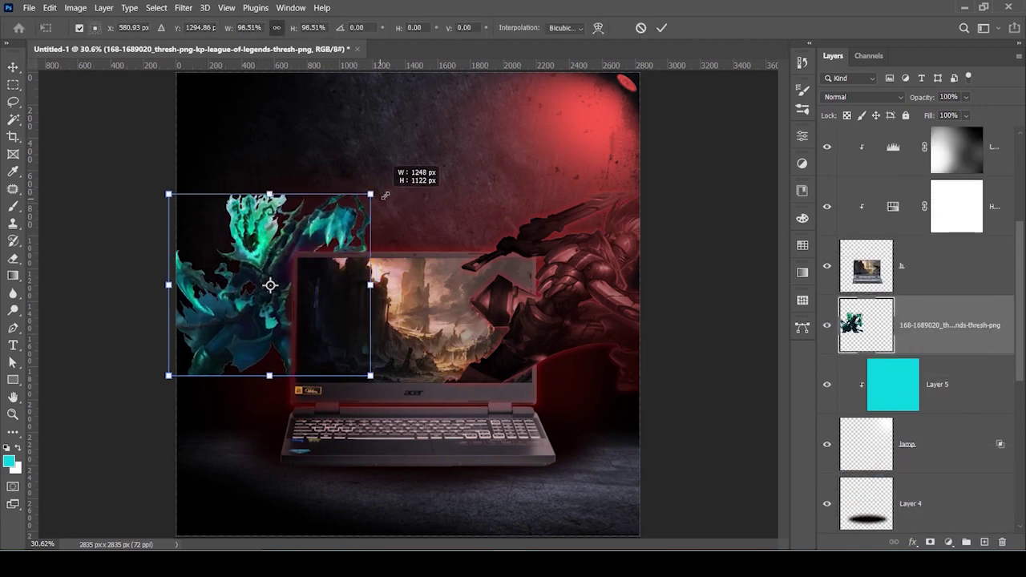
pyautogui.moveTo(266, 265); pyautogui.dragTo(260, 267)
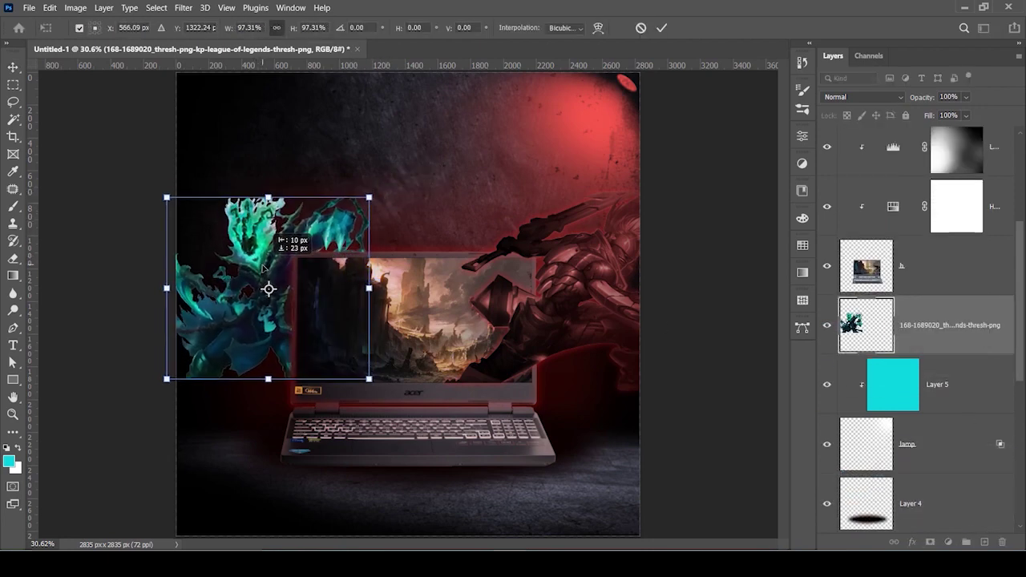
pyautogui.click(661, 28)
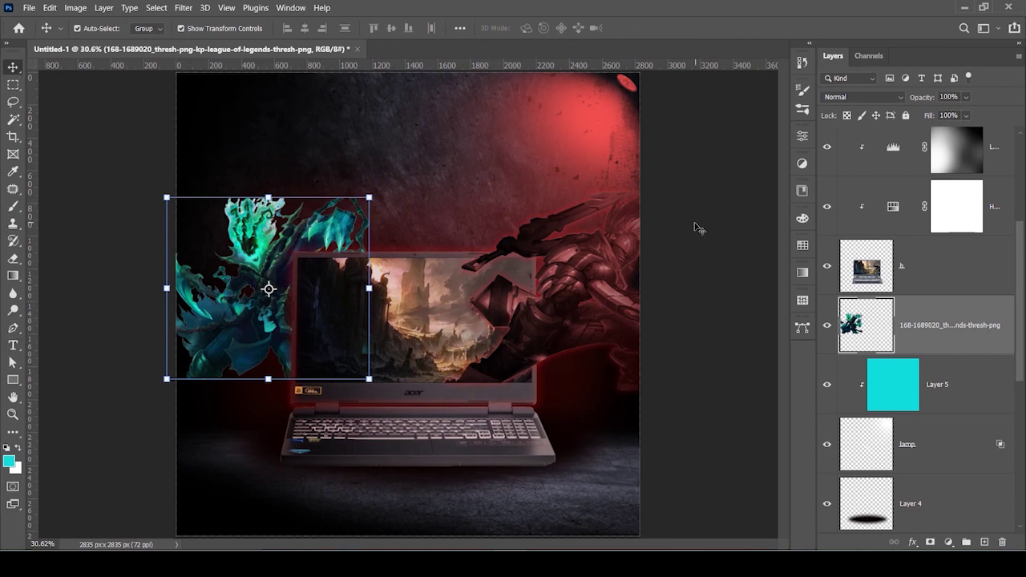
pyautogui.scroll(3, 191, 254)
pyautogui.scroll(-2, 320, 309)
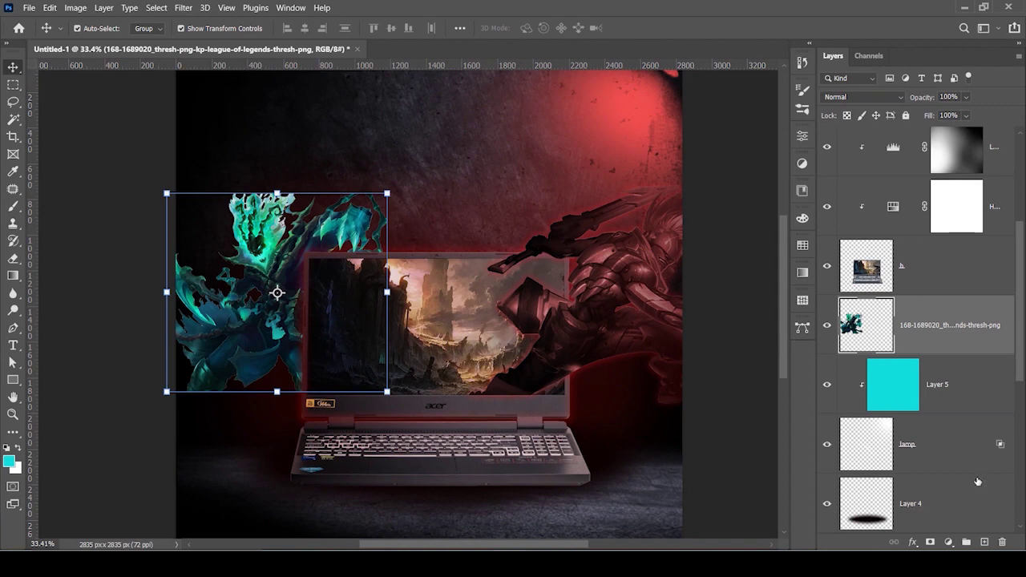
pyautogui.click(952, 543)
# - Add a clipped Hue/Saturation layer to Thresh: Colorize, Hue 0, Saturation 31, Lightness -25
pyautogui.click(934, 412)
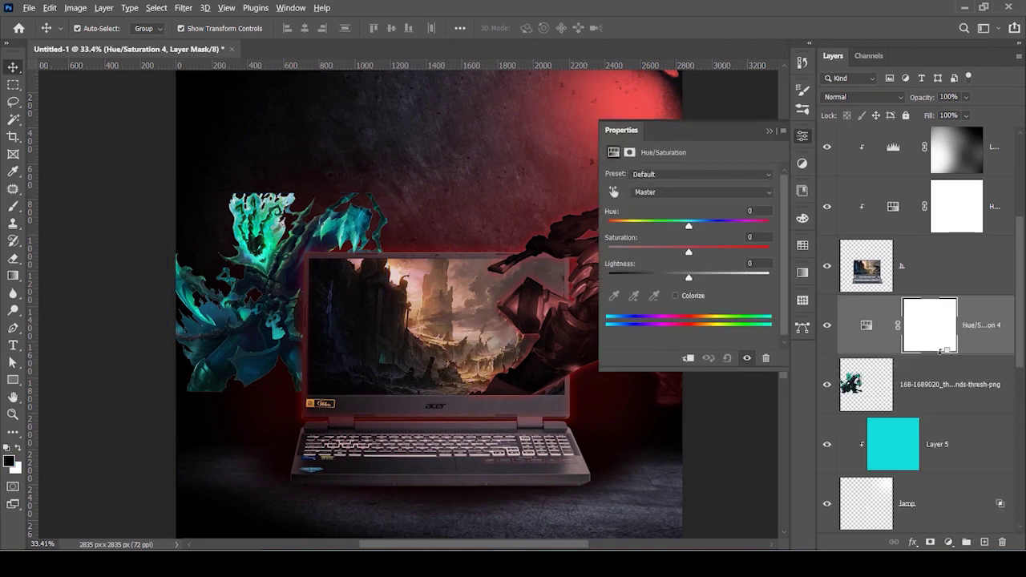
pyautogui.keyDown('alt'); pyautogui.click(833, 352); pyautogui.keyUp('alt')
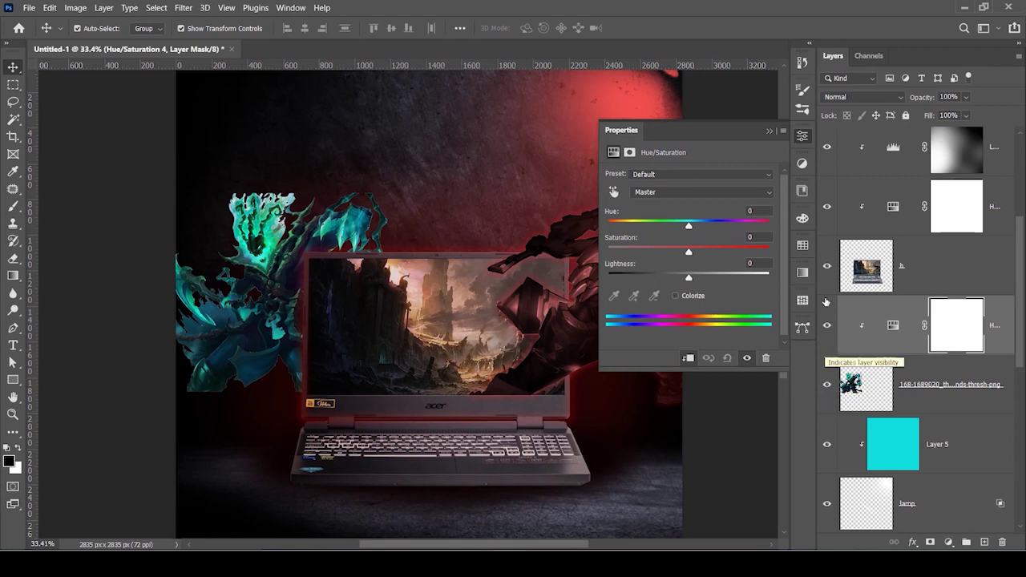
pyautogui.click(702, 297)
pyautogui.moveTo(687, 228); pyautogui.dragTo(597, 232)
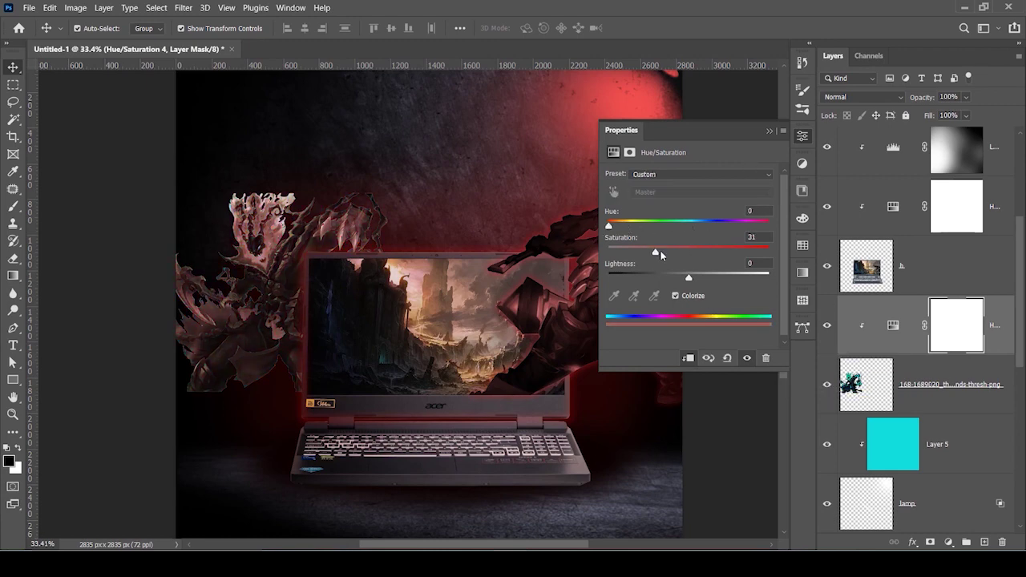
pyautogui.moveTo(685, 279); pyautogui.dragTo(669, 281)
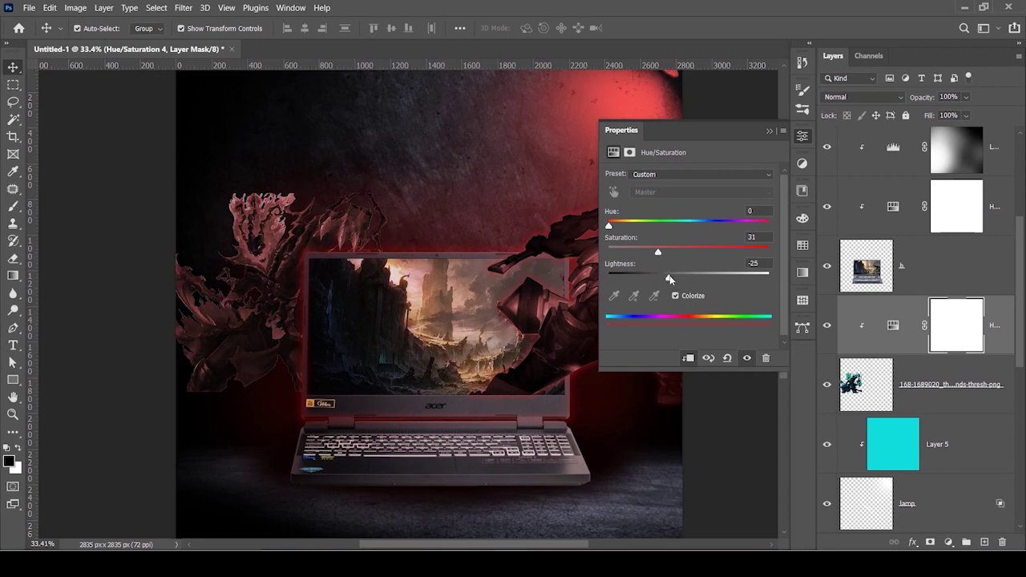
pyautogui.click(770, 131)
# - Add a layer mask to Thresh and paint black to fade the character's top
pyautogui.click(271, 251)
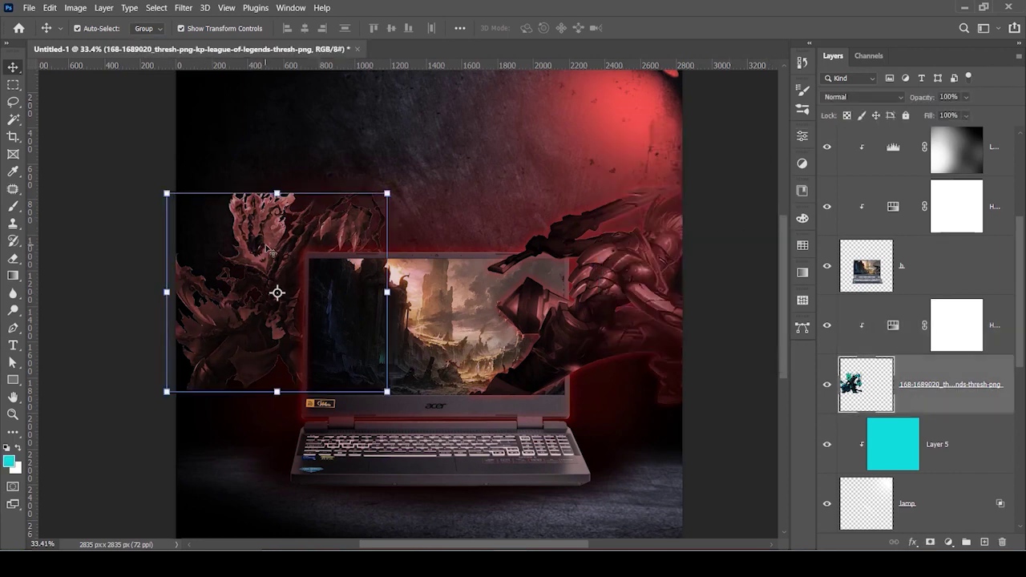
pyautogui.click(930, 542)
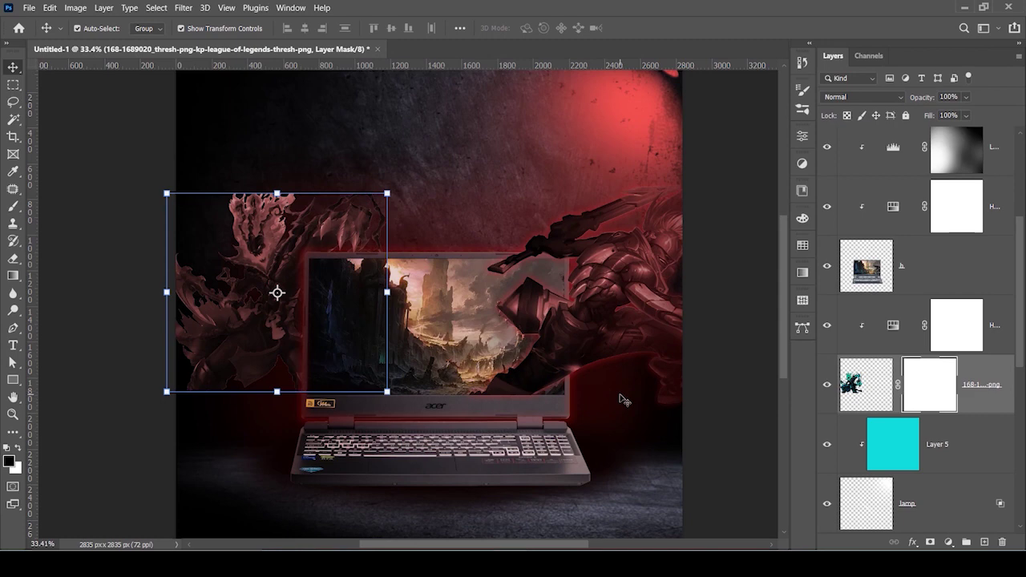
pyautogui.moveTo(277, 166)
pyautogui.mouseDown()
pyautogui.moveTo(268, 126)
pyautogui.moveTo(240, 142)
pyautogui.moveTo(248, 130)
pyautogui.mouseUp()
pyautogui.moveTo(419, 115)
pyautogui.mouseDown()
pyautogui.moveTo(457, 137)
pyautogui.moveTo(225, 126)
pyautogui.moveTo(107, 161)
pyautogui.mouseUp()
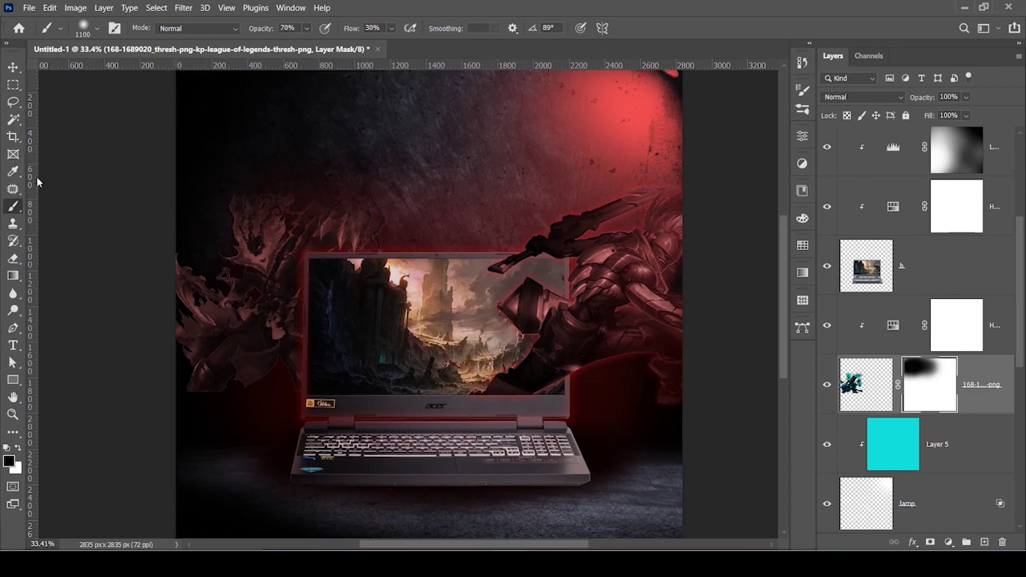
# - Resize the soft brush and mask out the character's lower-left part
pyautogui.scroll(3, 275, 137)
pyautogui.scroll(3, 241, 129)
pyautogui.press('[')
pyautogui.press('[')
pyautogui.press('[')
pyautogui.press('[')
pyautogui.press('[')
pyautogui.scroll(-3, 346, 144)
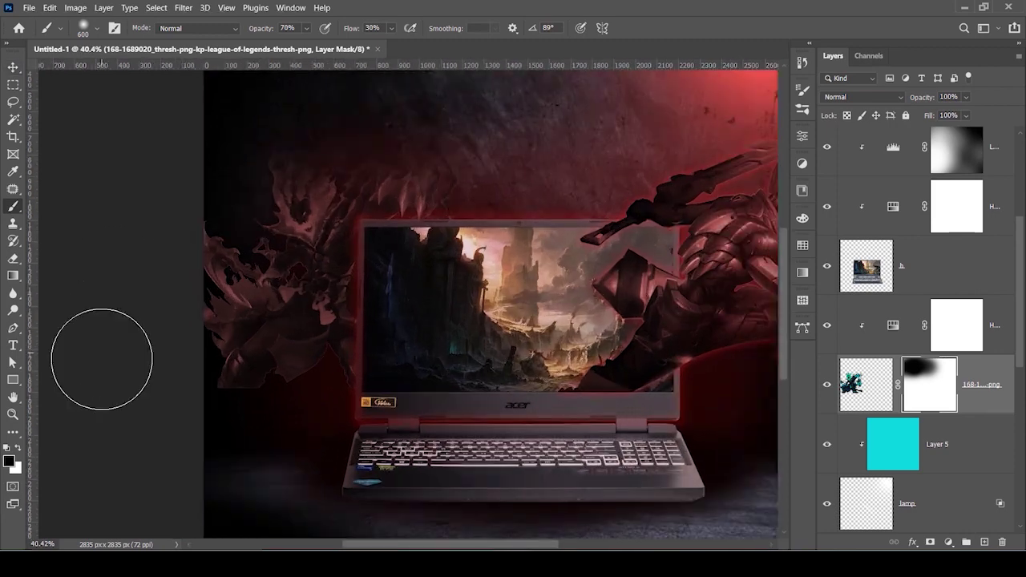
pyautogui.press(']')
pyautogui.scroll(2, 133, 337)
pyautogui.press(']')
pyautogui.press(']')
pyautogui.press(']')
pyautogui.press(']')
pyautogui.press(']')
pyautogui.press(']')
pyautogui.moveTo(264, 424)
pyautogui.mouseDown()
pyautogui.moveTo(275, 419)
pyautogui.moveTo(195, 401)
pyautogui.mouseUp()
pyautogui.scroll(-1, 67, 377)
pyautogui.press('v')
pyautogui.click(85, 179)
pyautogui.scroll(-1, 85, 179)
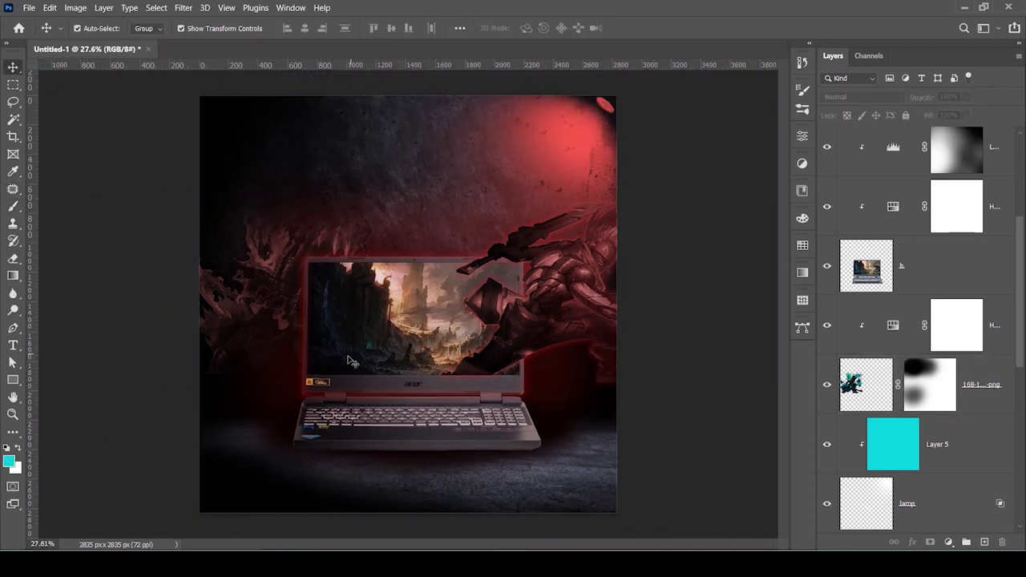
# - Group all layers above the Background into Group 1 and start a text layer near the top
pyautogui.scroll(-1, 385, 472)
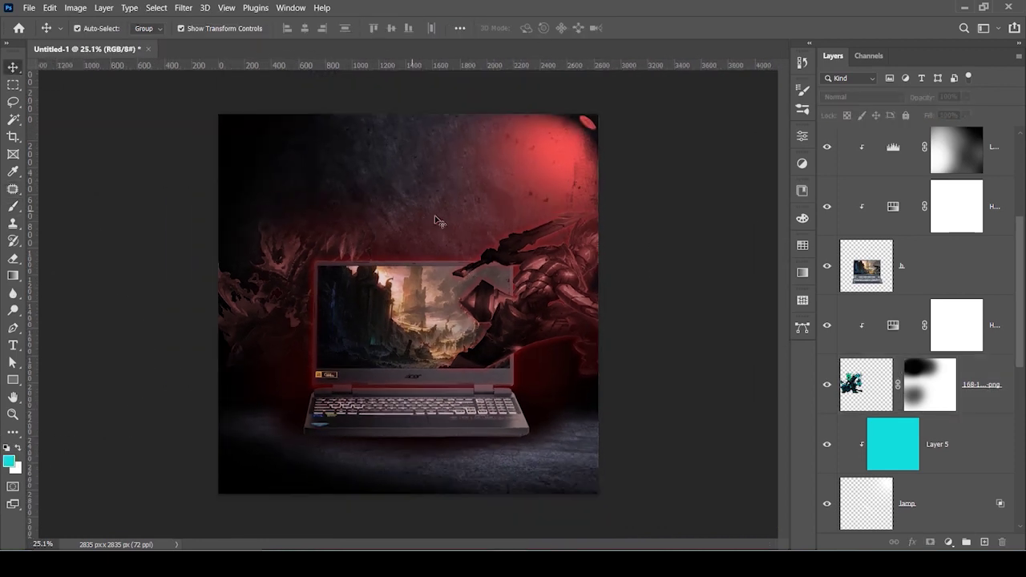
pyautogui.scroll(1, 449, 479)
pyautogui.scroll(-1, 426, 479)
pyautogui.press('t')
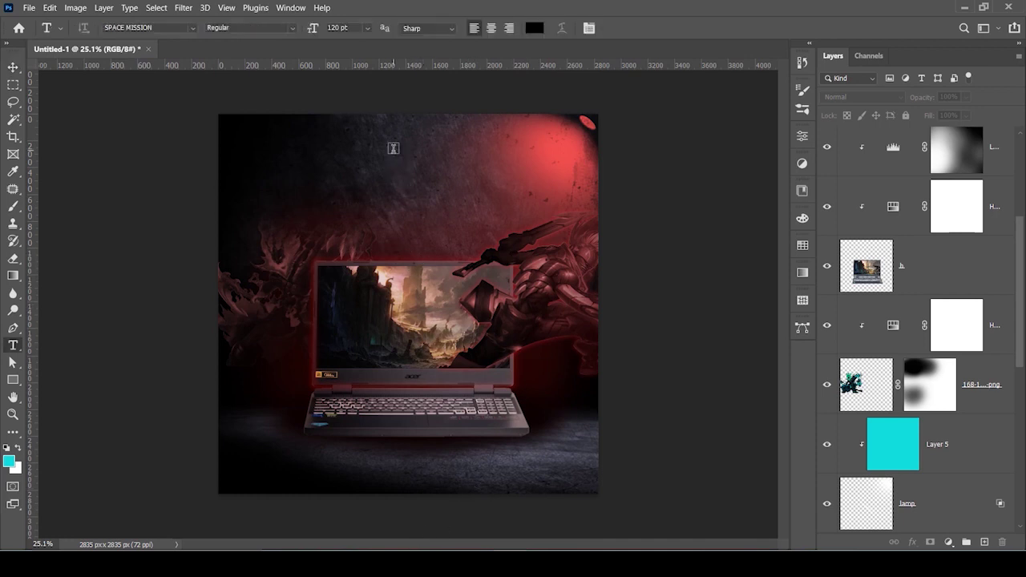
pyautogui.scroll(3, 914, 321)
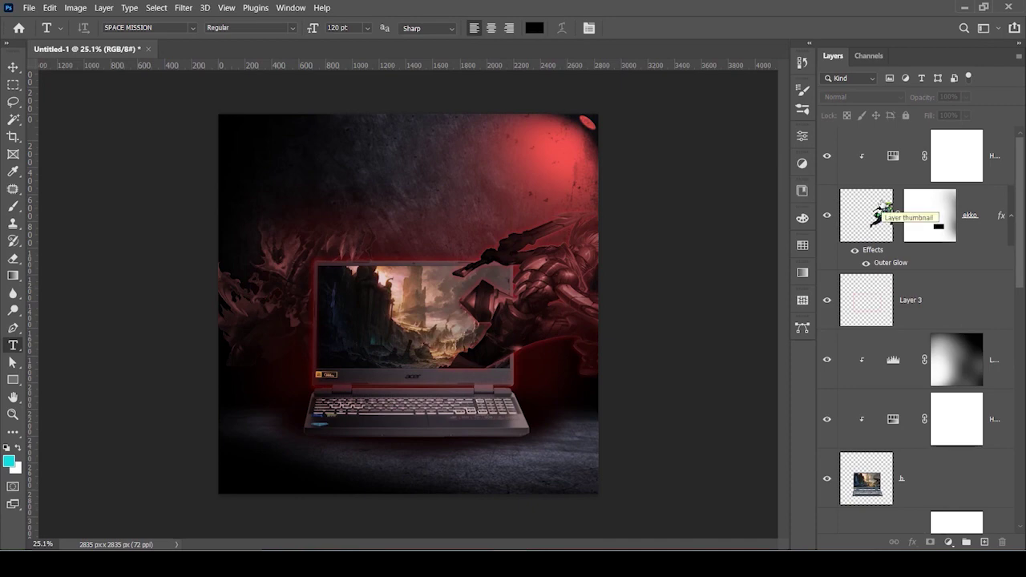
pyautogui.click(956, 155)
pyautogui.scroll(-10, 943, 333)
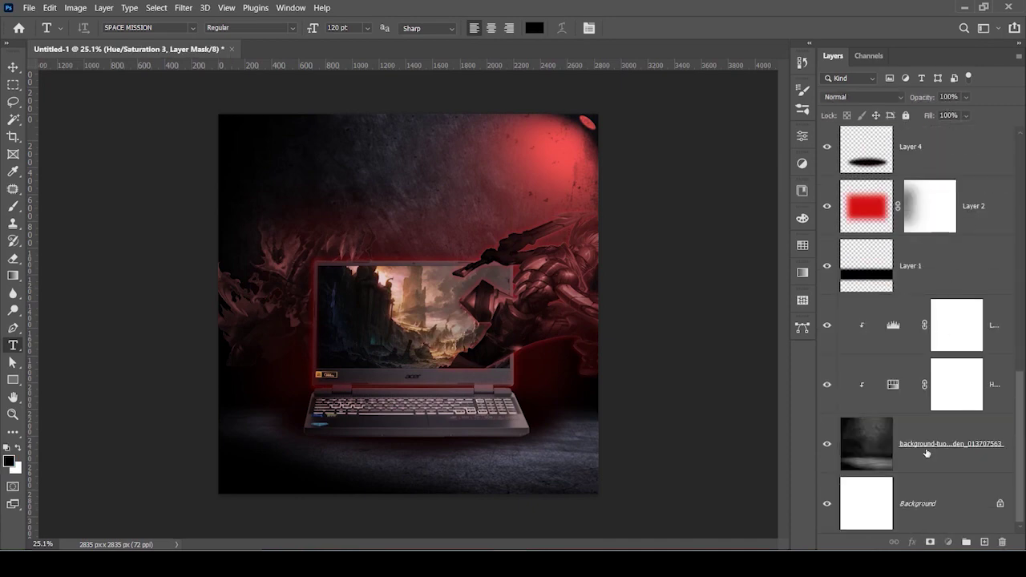
pyautogui.keyDown('shift'); pyautogui.click(927, 453); pyautogui.keyUp('shift')
pyautogui.click(966, 542)
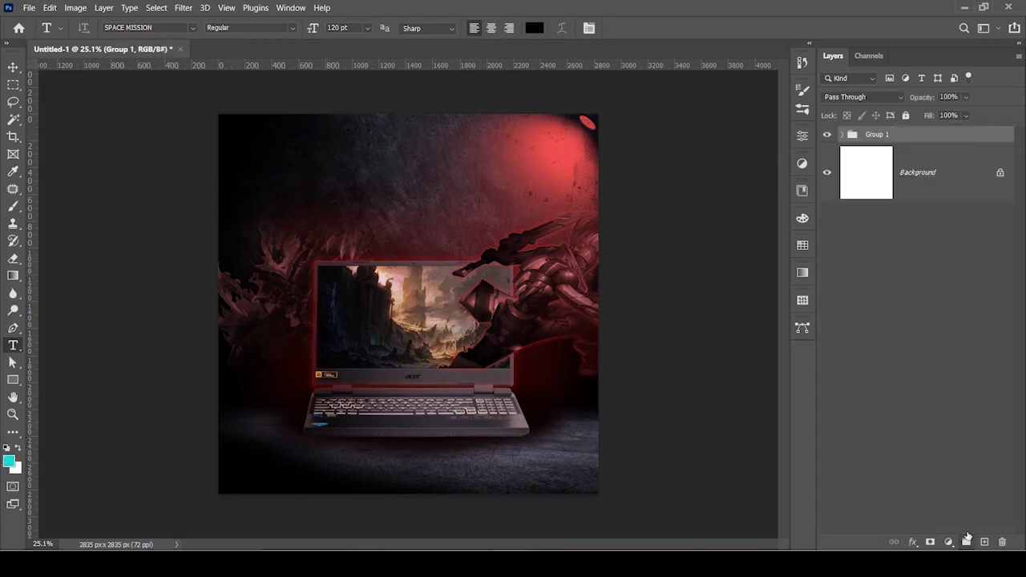
pyautogui.click(335, 136)
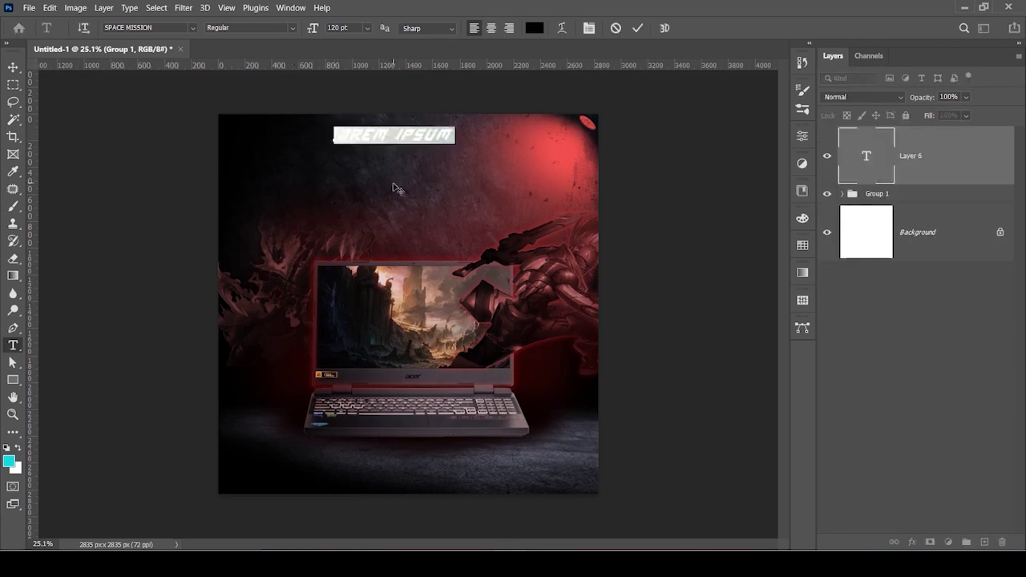
# - Type the ACER NITRO 5 title and fill it with white
pyautogui.write('ACE')
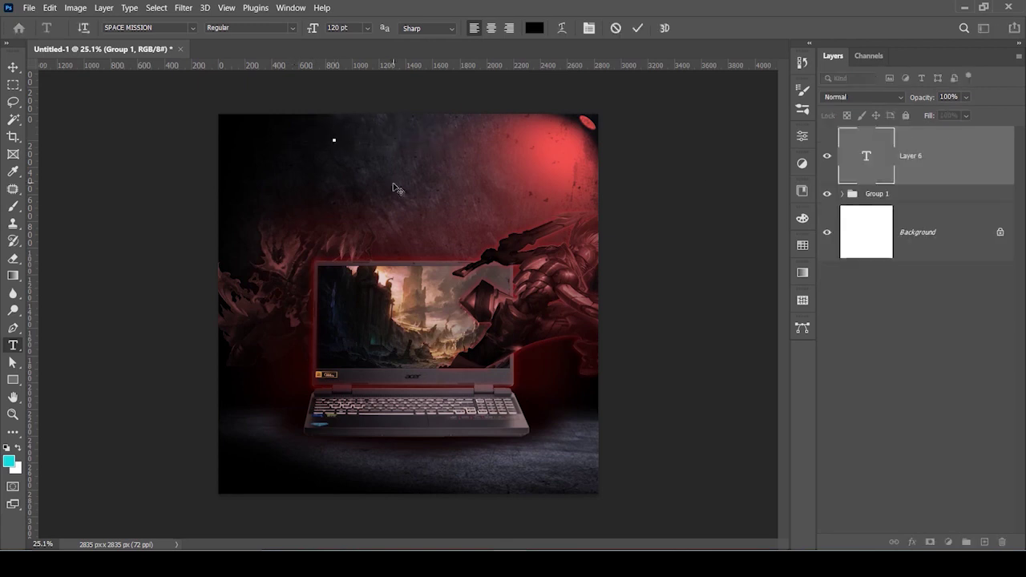
pyautogui.write('CER NITRO 5')
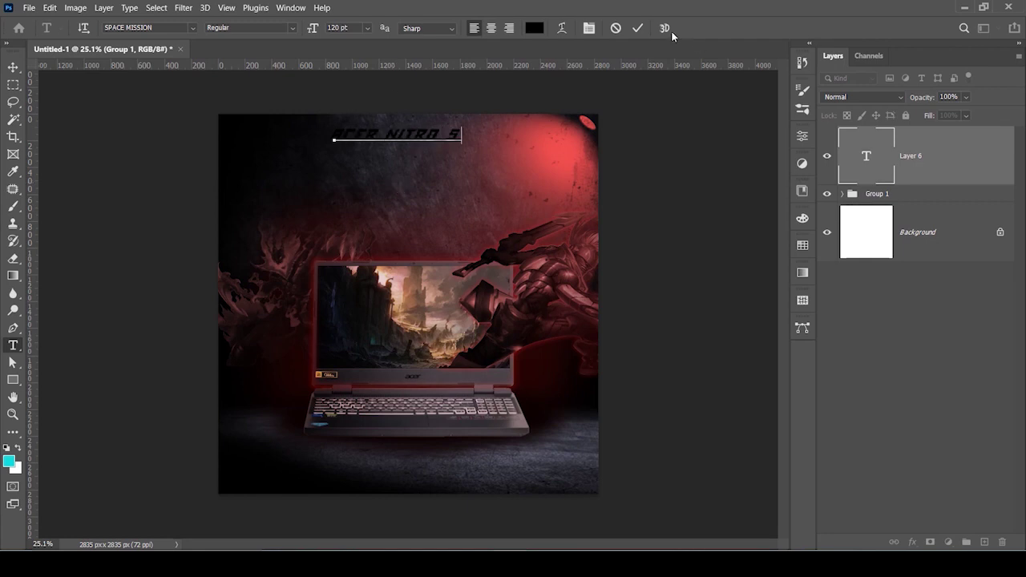
pyautogui.click(637, 28)
pyautogui.press('v')
pyautogui.press('x')
pyautogui.hotkey('alt', 'BackSpace')
# - Scale the title up to about 170%, reposition it, and rasterize the type
pyautogui.click(462, 142)
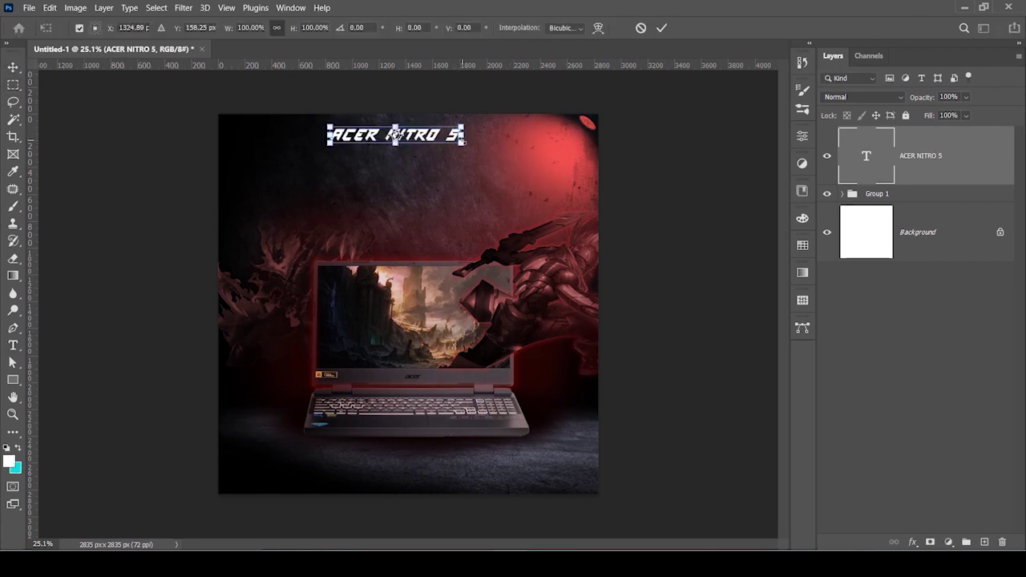
pyautogui.moveTo(463, 142); pyautogui.dragTo(557, 160)
pyautogui.moveTo(488, 146); pyautogui.dragTo(469, 169)
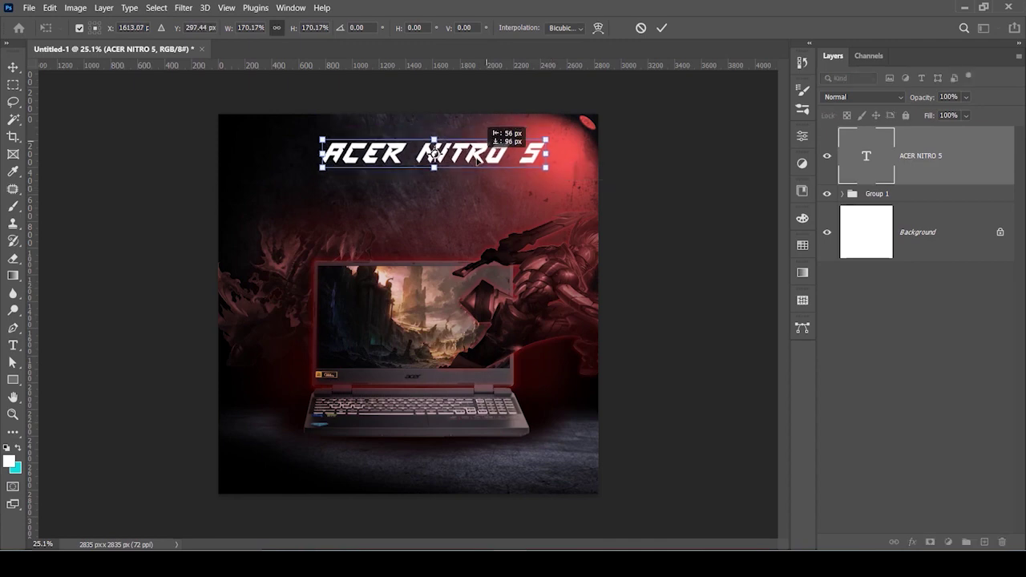
pyautogui.press('Return')
pyautogui.scroll(3, 481, 171)
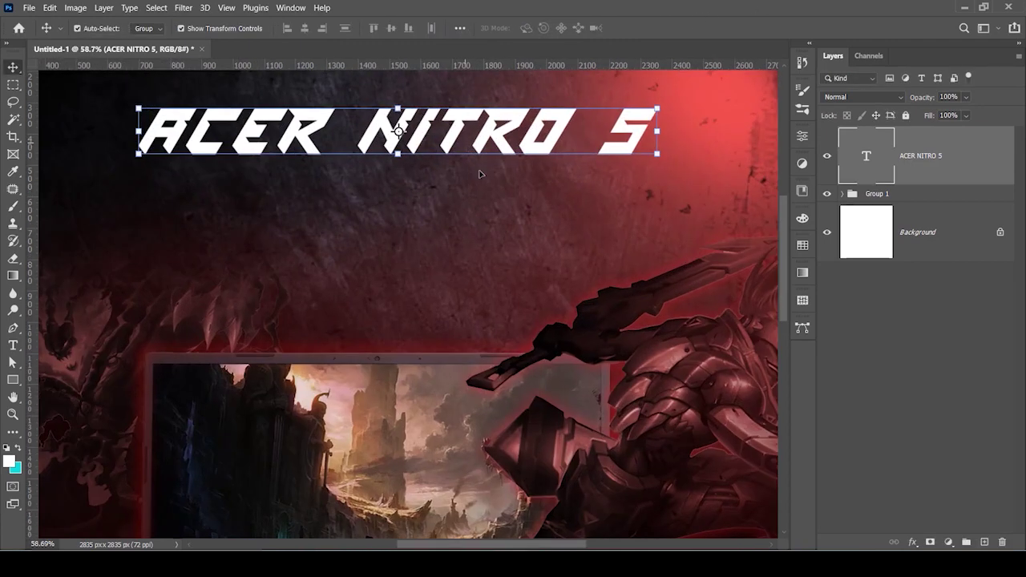
pyautogui.rightClick(980, 170)
pyautogui.click(886, 218)
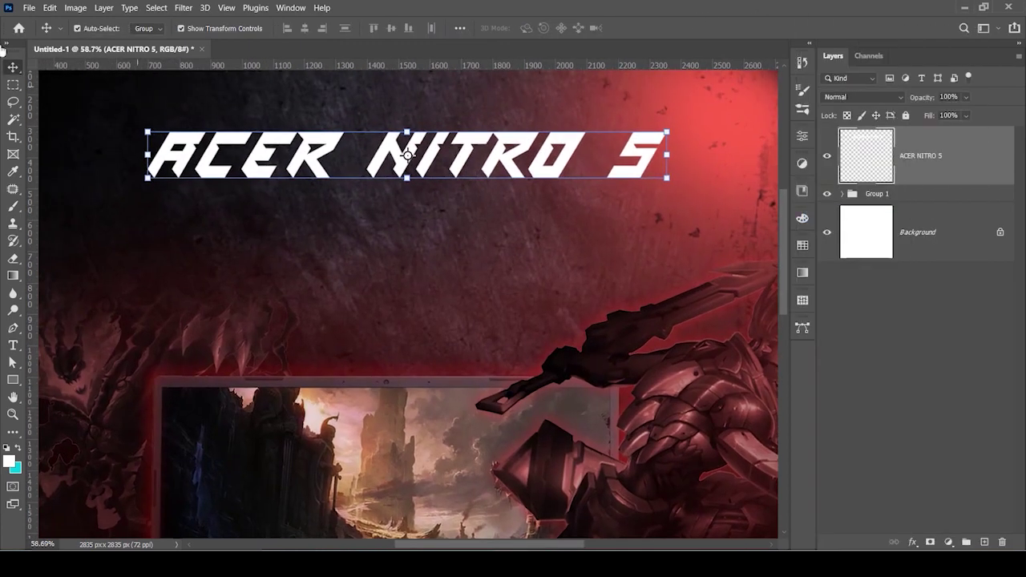
# - Copy the 5 onto its own layer and delete it from the title layer
pyautogui.press('m')
pyautogui.moveTo(602, 113); pyautogui.dragTo(696, 223)
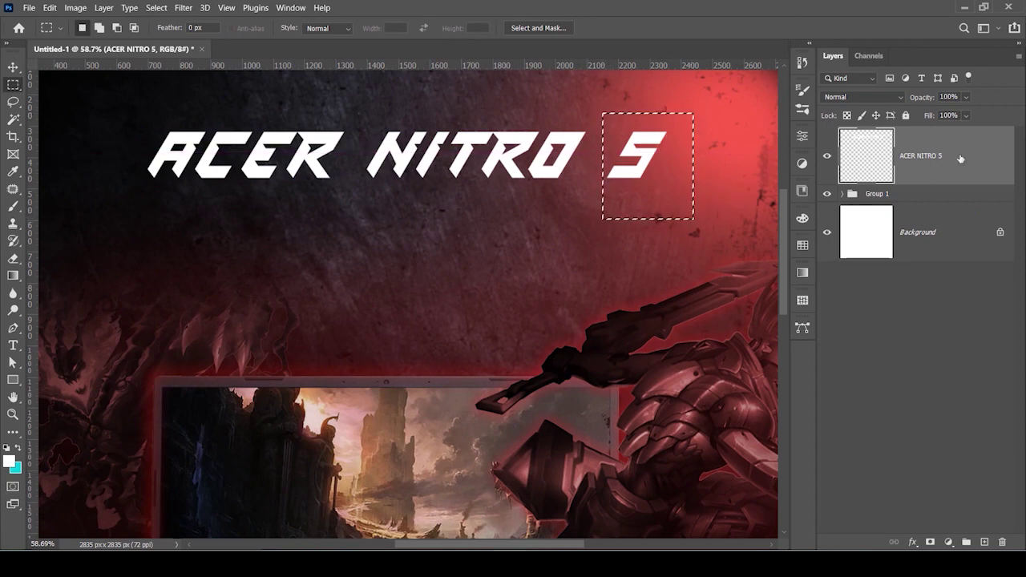
pyautogui.hotkey('ctrl', 'j')
pyautogui.moveTo(602, 107); pyautogui.dragTo(687, 206)
pyautogui.hotkey('alt', '[')
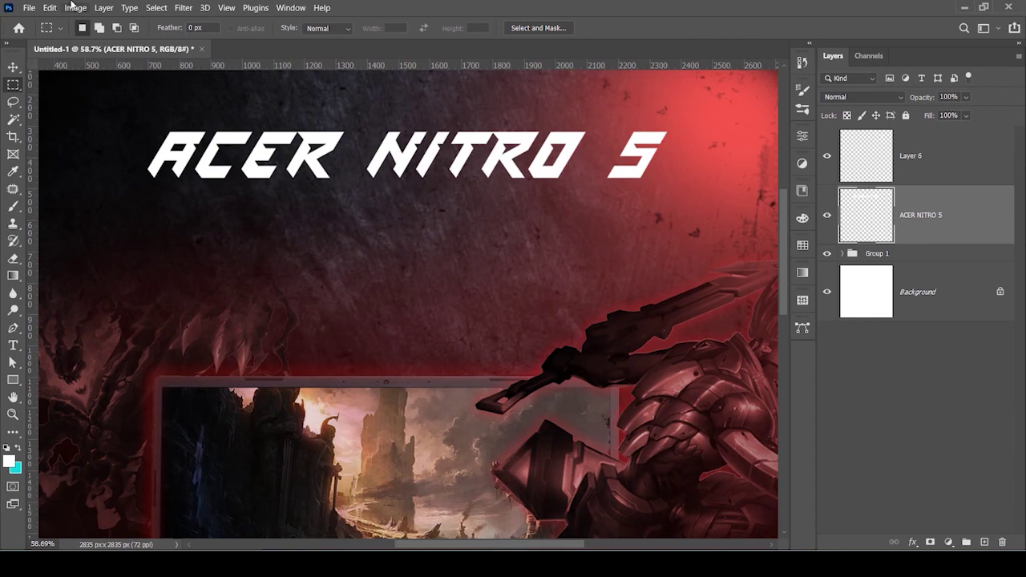
# - Scale the separated 5 to about 200% and nudge it right
pyautogui.press('v')
pyautogui.hotkey('alt', ']')
pyautogui.moveTo(607, 178); pyautogui.dragTo(559, 248)
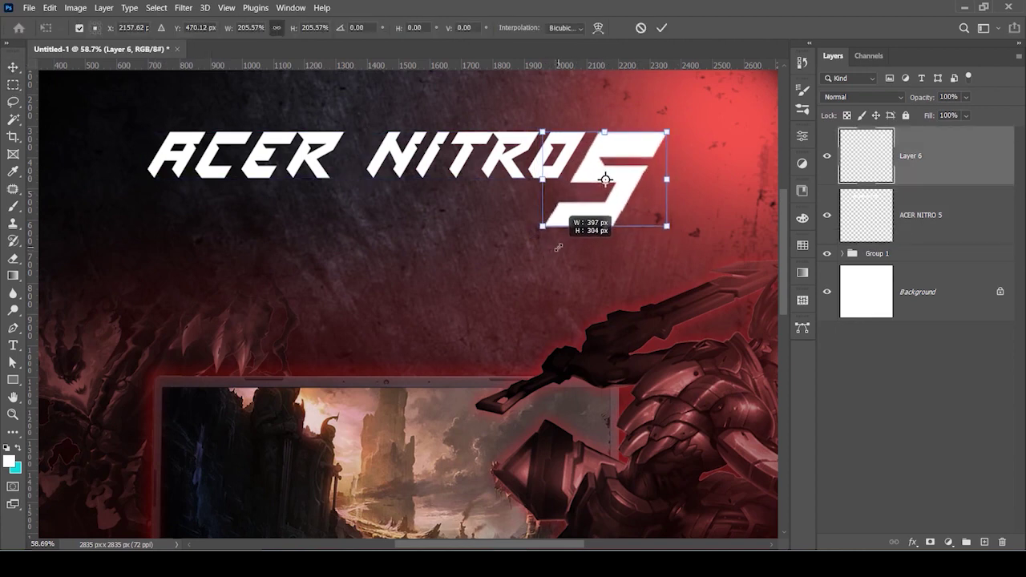
pyautogui.moveTo(625, 200); pyautogui.dragTo(636, 200)
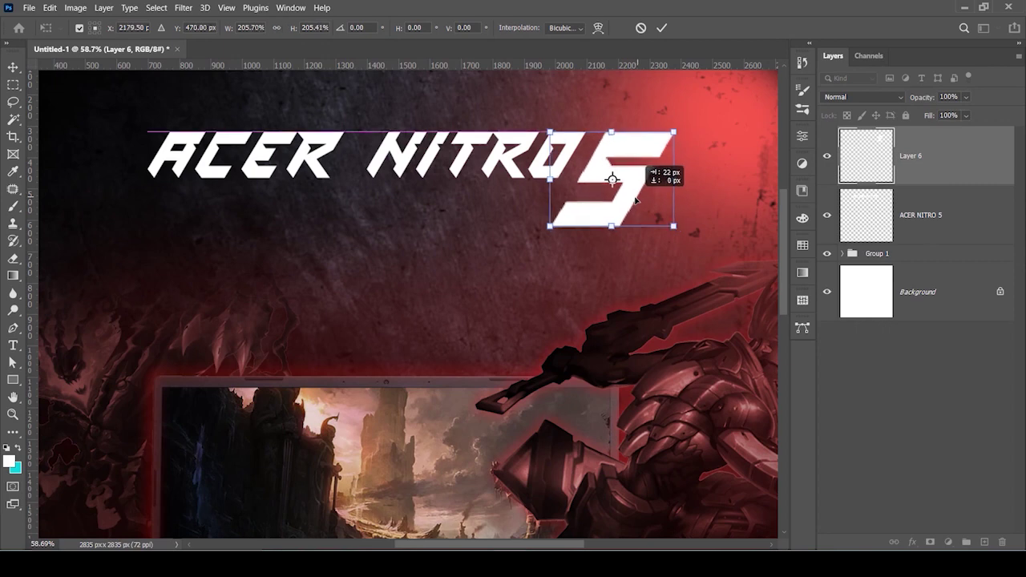
pyautogui.click(661, 27)
# - Enlarge and reposition the whole title with both parts selected together
pyautogui.scroll(-3, 455, 169)
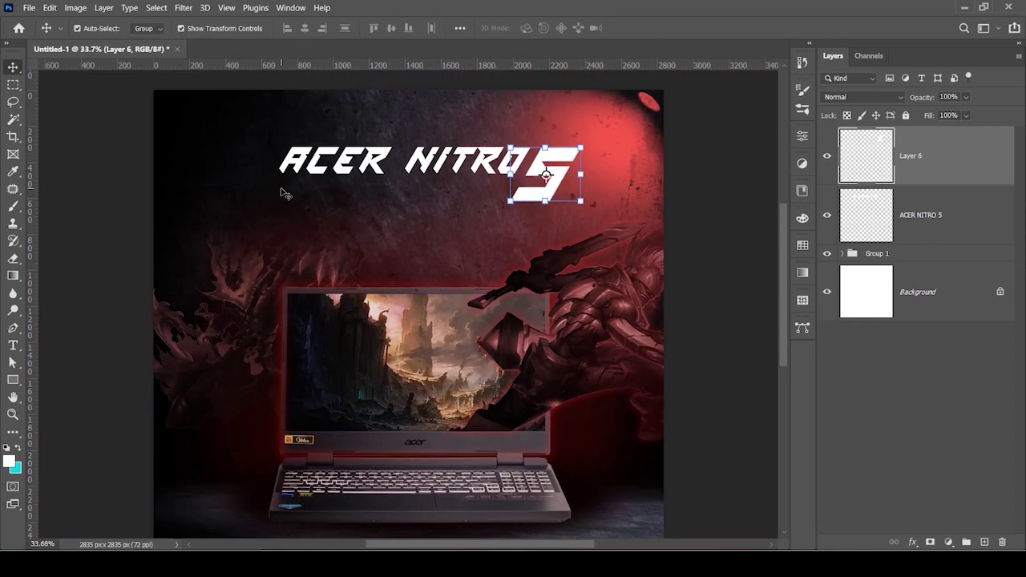
pyautogui.keyDown('shift'); pyautogui.click(354, 158); pyautogui.keyUp('shift')
pyautogui.moveTo(430, 174); pyautogui.dragTo(426, 179)
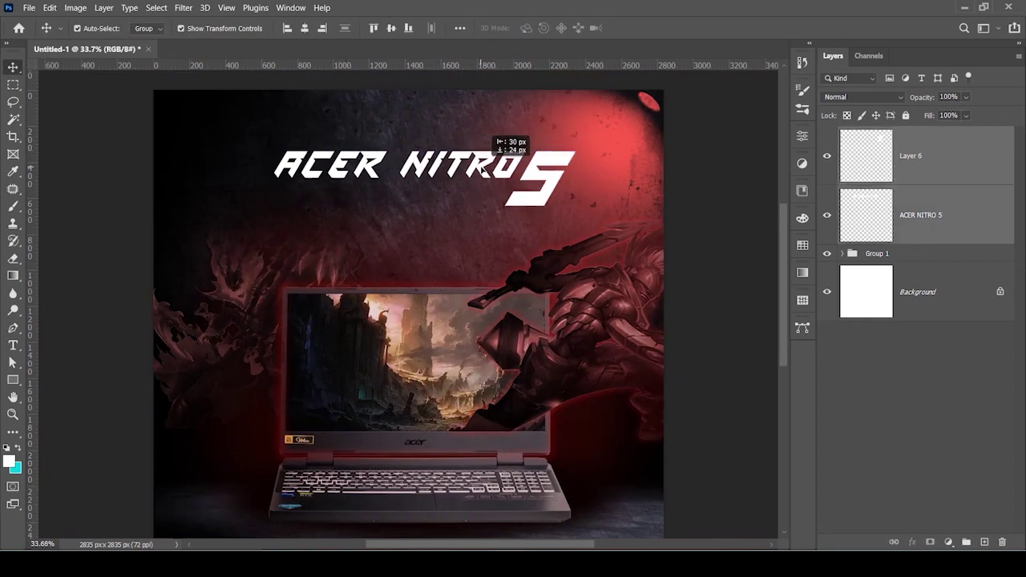
pyautogui.moveTo(576, 206); pyautogui.dragTo(588, 210)
pyautogui.moveTo(526, 142)
pyautogui.mouseDown()
pyautogui.moveTo(507, 146)
pyautogui.moveTo(508, 134)
pyautogui.mouseUp()
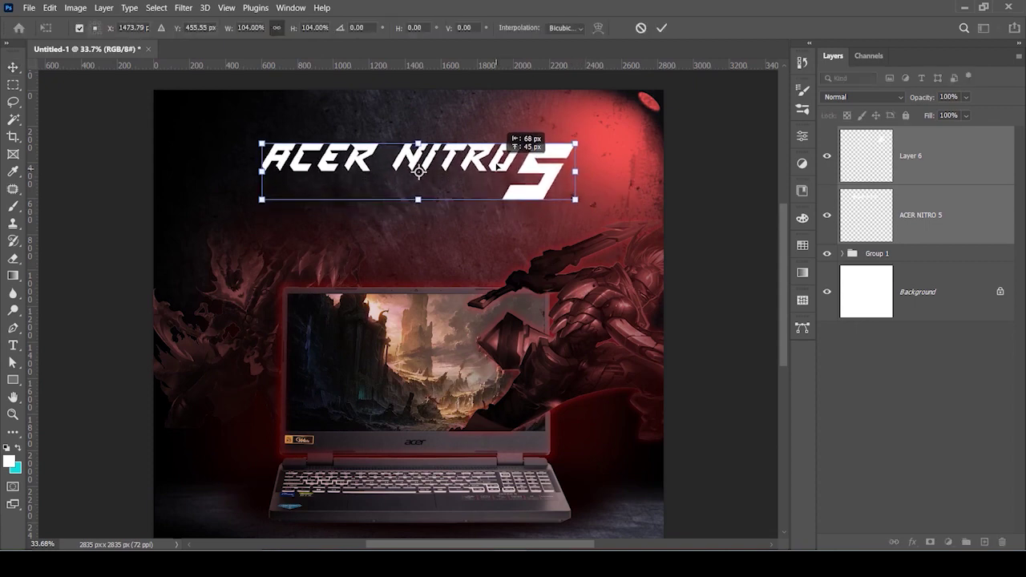
pyautogui.click(660, 28)
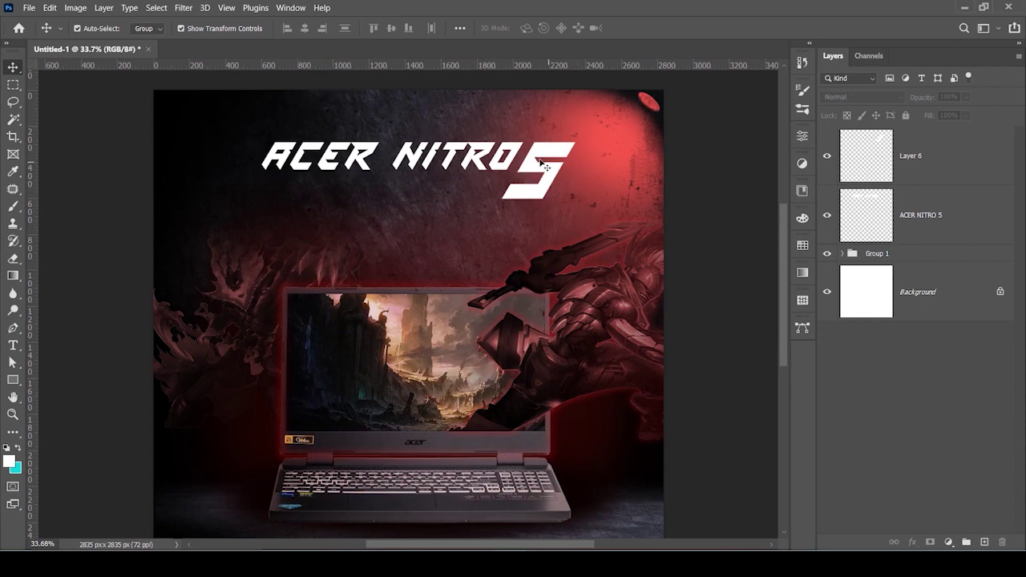
# - Nudge the 5 right and shift the whole title 12 px right
pyautogui.moveTo(553, 169); pyautogui.dragTo(556, 168)
pyautogui.click(690, 150)
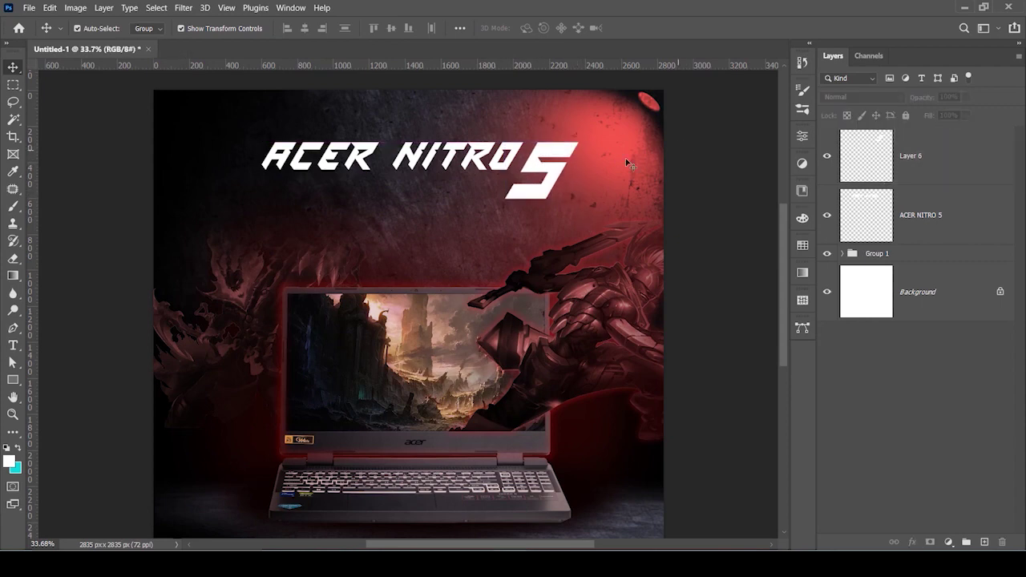
pyautogui.click(542, 172)
pyautogui.keyDown('shift'); pyautogui.click(485, 161); pyautogui.keyUp('shift')
pyautogui.moveTo(485, 160); pyautogui.dragTo(488, 158)
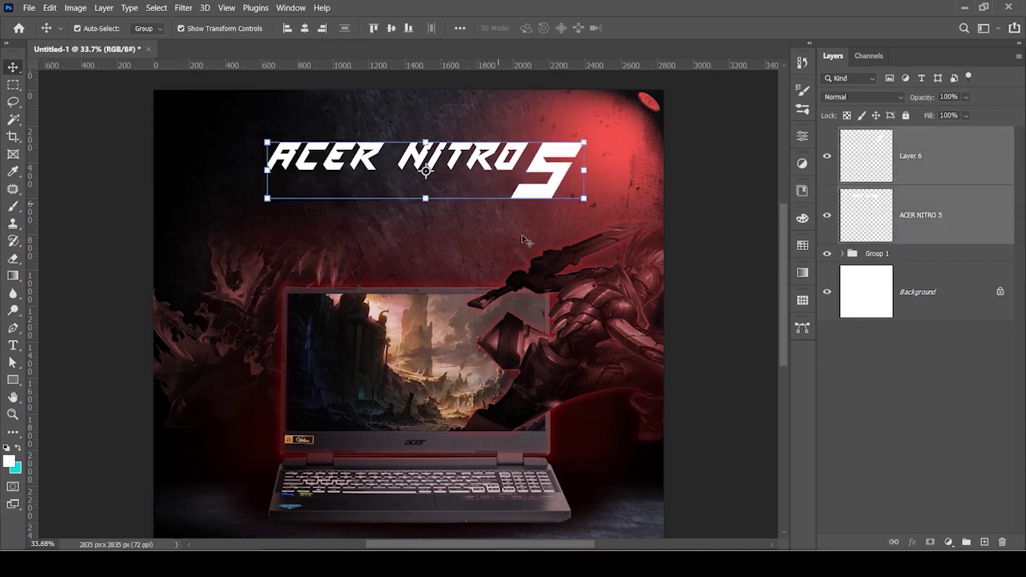
pyautogui.click(718, 223)
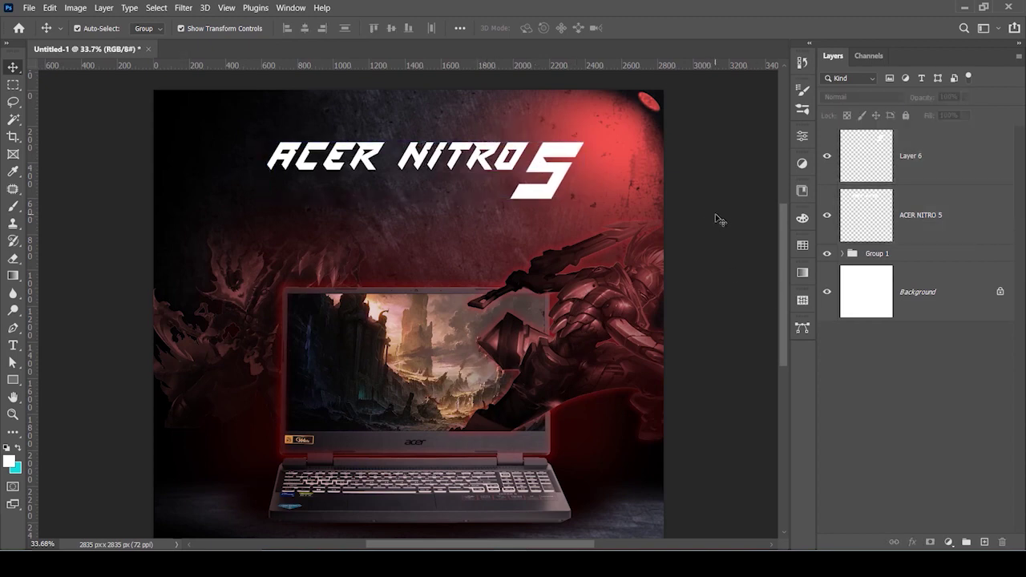
pyautogui.click(542, 183)
pyautogui.scroll(3, 515, 184)
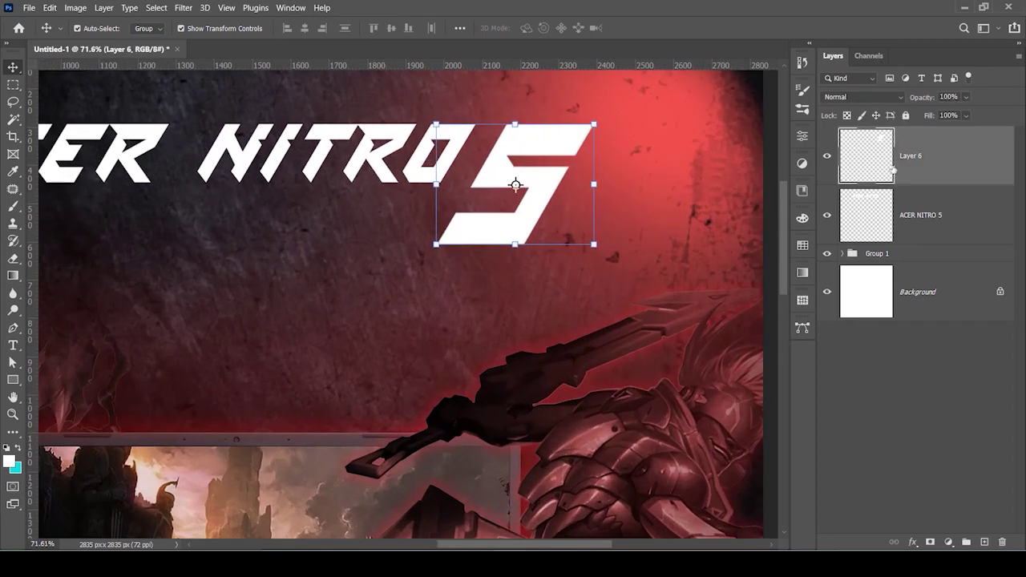
# - Add a cyan stroke to the 5's layer style
pyautogui.doubleClick(970, 143)
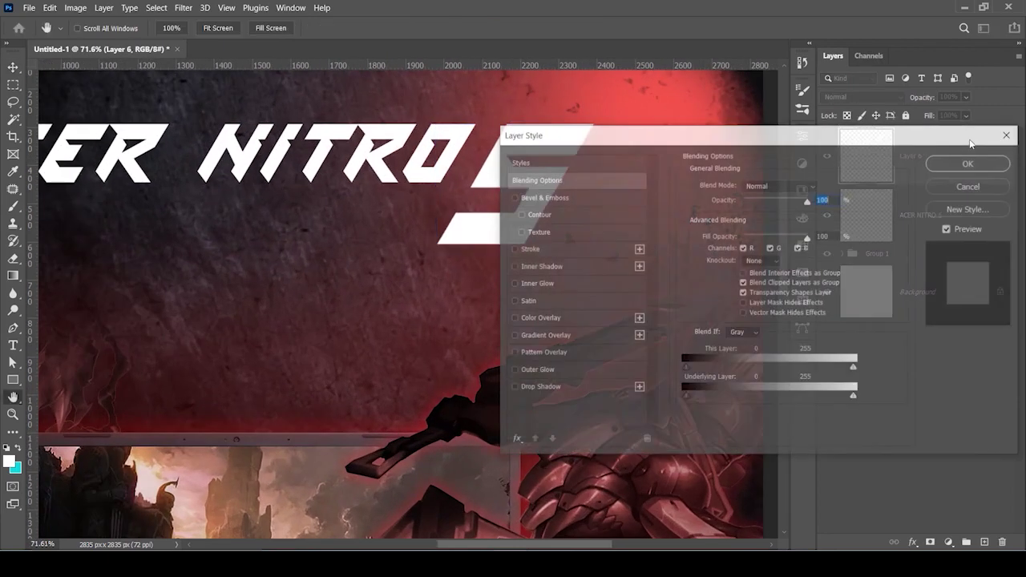
pyautogui.click(527, 248)
pyautogui.click(716, 282)
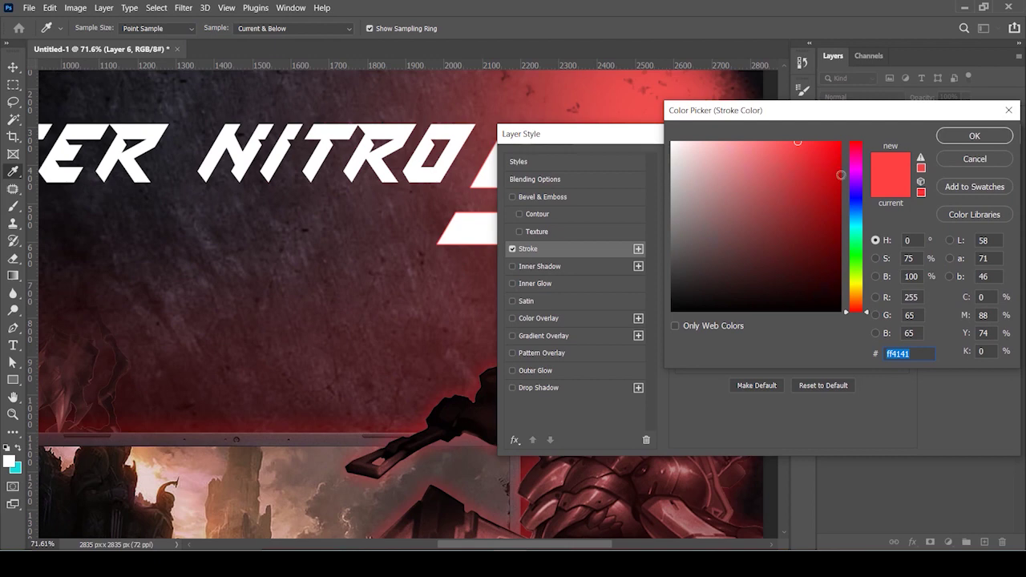
pyautogui.click(858, 228)
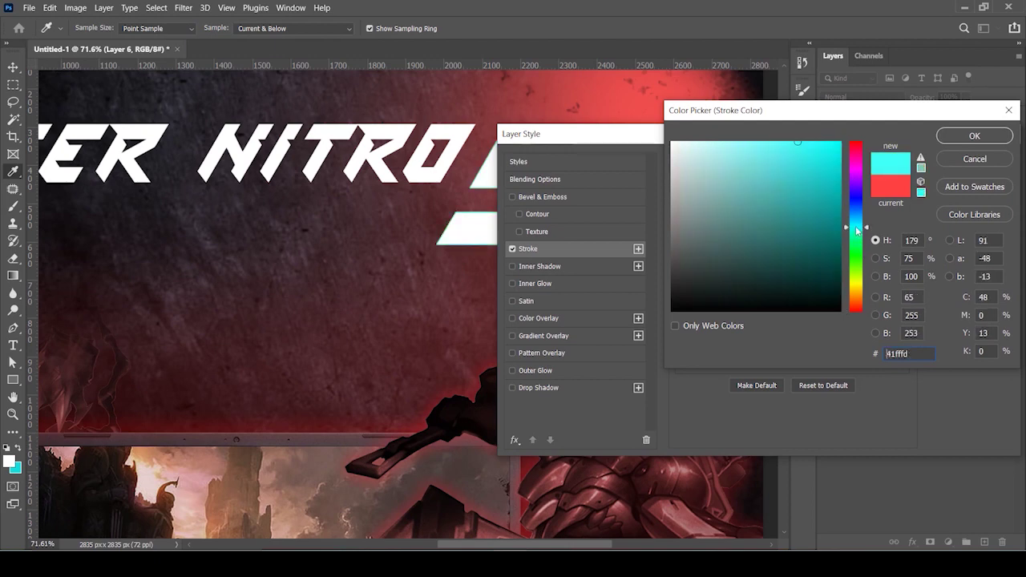
pyautogui.moveTo(856, 231); pyautogui.dragTo(854, 234)
pyautogui.click(973, 136)
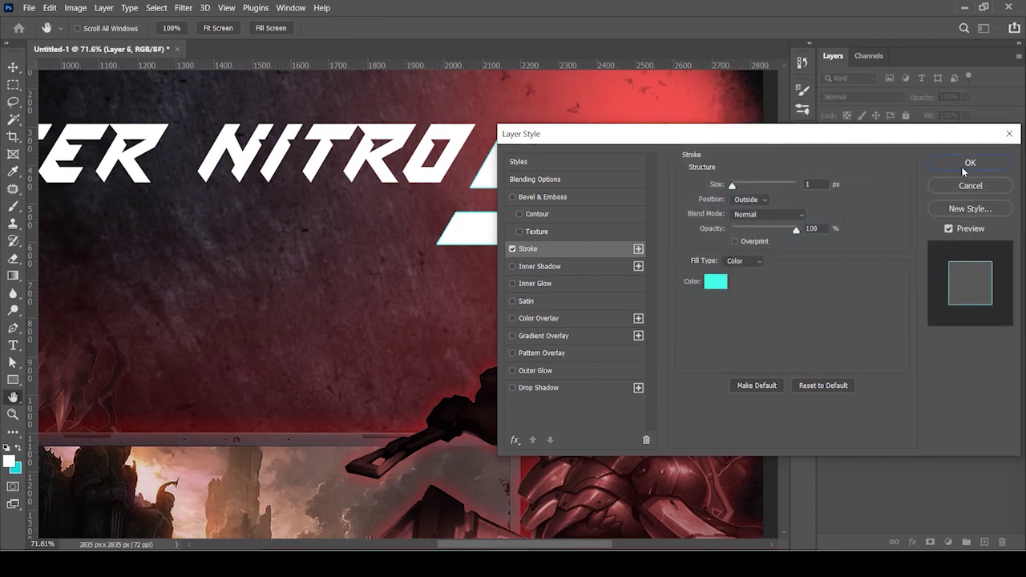
# - Set the stroke to 10 px, positioned Outside, and apply it
pyautogui.click(809, 183)
pyautogui.press('Up')
pyautogui.press('Up')
pyautogui.press('Up')
pyautogui.press('Up')
pyautogui.press('Up')
pyautogui.press('Up')
pyautogui.press('Up')
pyautogui.press('Up')
pyautogui.press('Up')
pyautogui.press('Up')
pyautogui.press('Down')
pyautogui.press('Down')
pyautogui.click(686, 279)
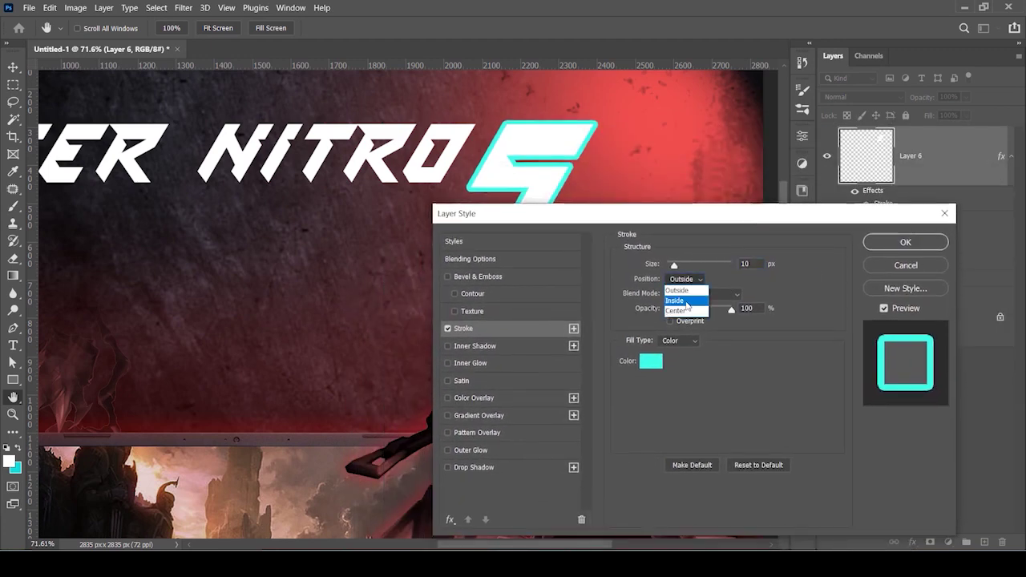
pyautogui.click(686, 301)
pyautogui.moveTo(671, 213); pyautogui.dragTo(823, 181)
pyautogui.click(834, 246)
pyautogui.click(834, 248)
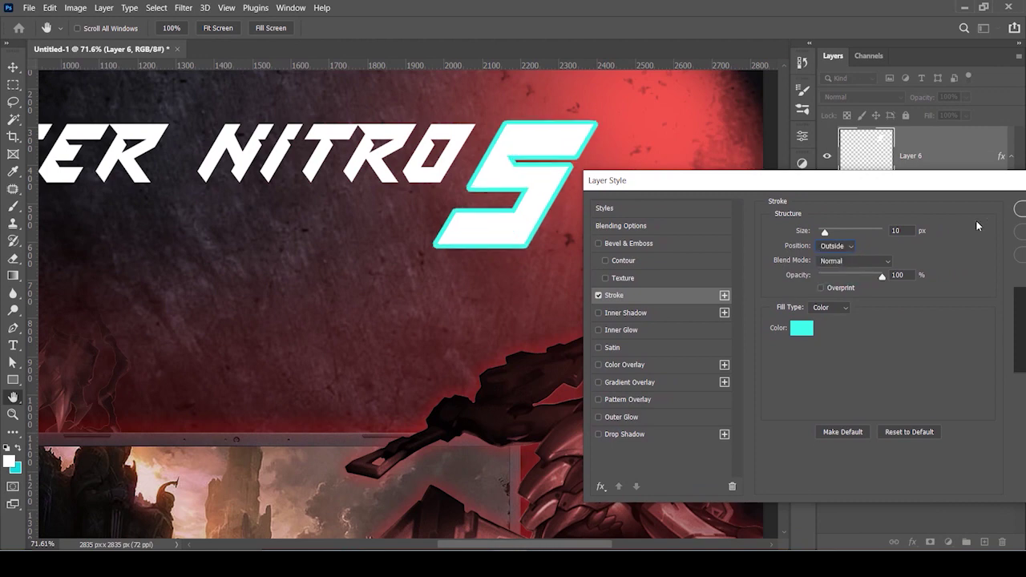
pyautogui.click(1018, 210)
# - Add a cyan Outer Glow with increased opacity to the 5
pyautogui.doubleClick(946, 156)
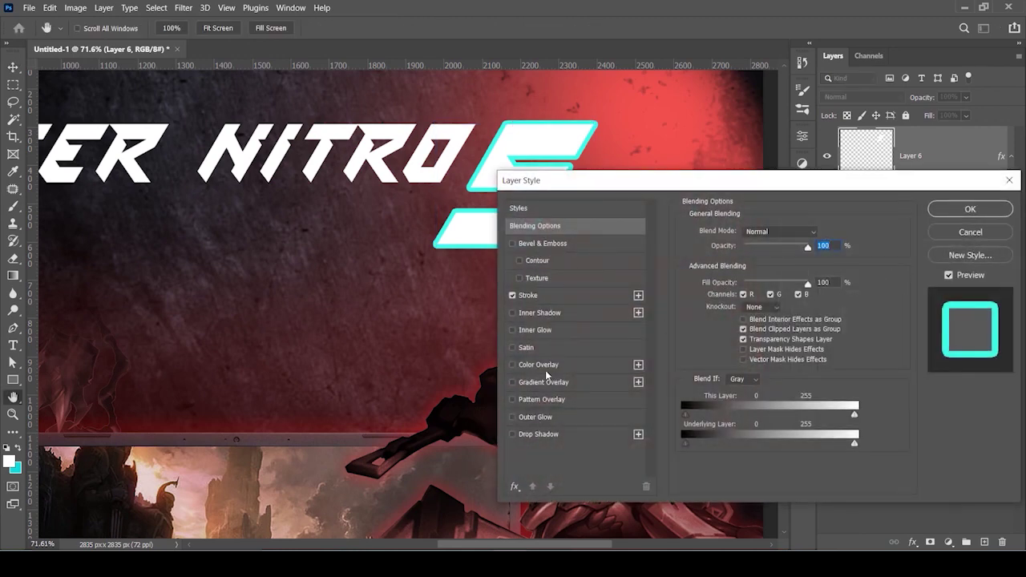
pyautogui.click(538, 417)
pyautogui.click(718, 280)
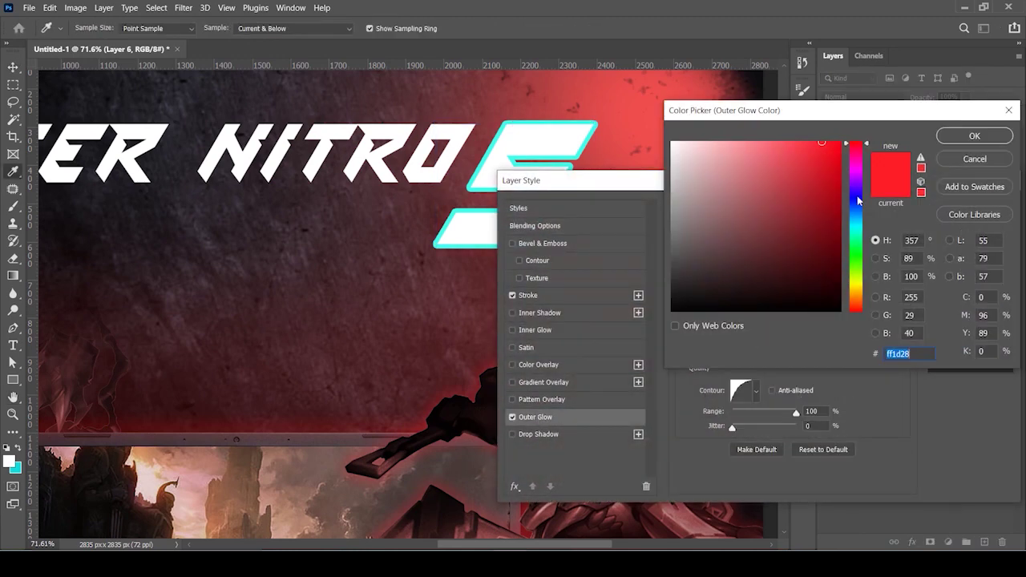
pyautogui.moveTo(858, 150); pyautogui.dragTo(856, 227)
pyautogui.click(975, 137)
pyautogui.moveTo(750, 248); pyautogui.dragTo(796, 255)
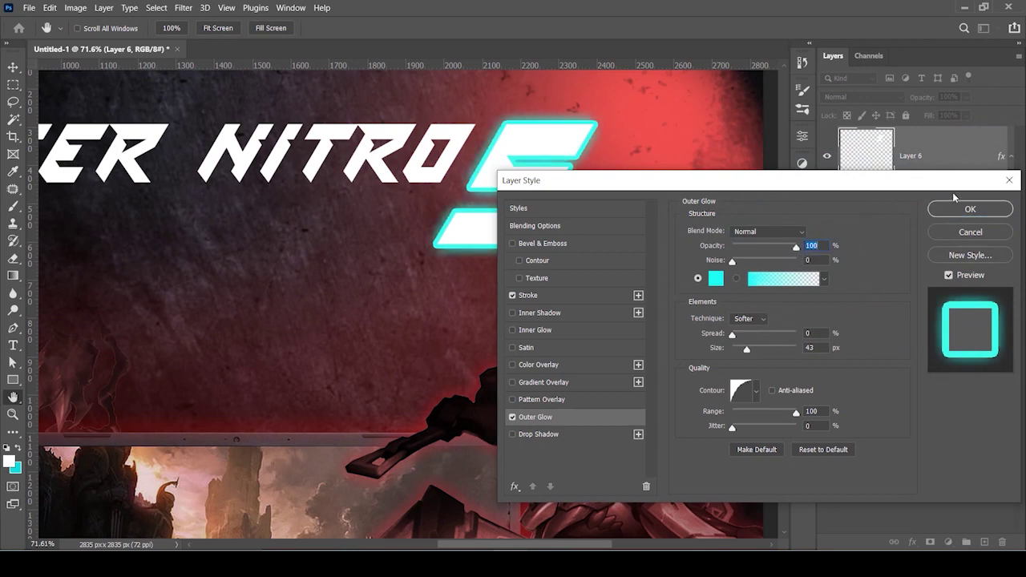
pyautogui.click(970, 208)
# - Set the 5 layer's Fill to 0% so only the glowing outline remains
pyautogui.moveTo(967, 115); pyautogui.dragTo(889, 151)
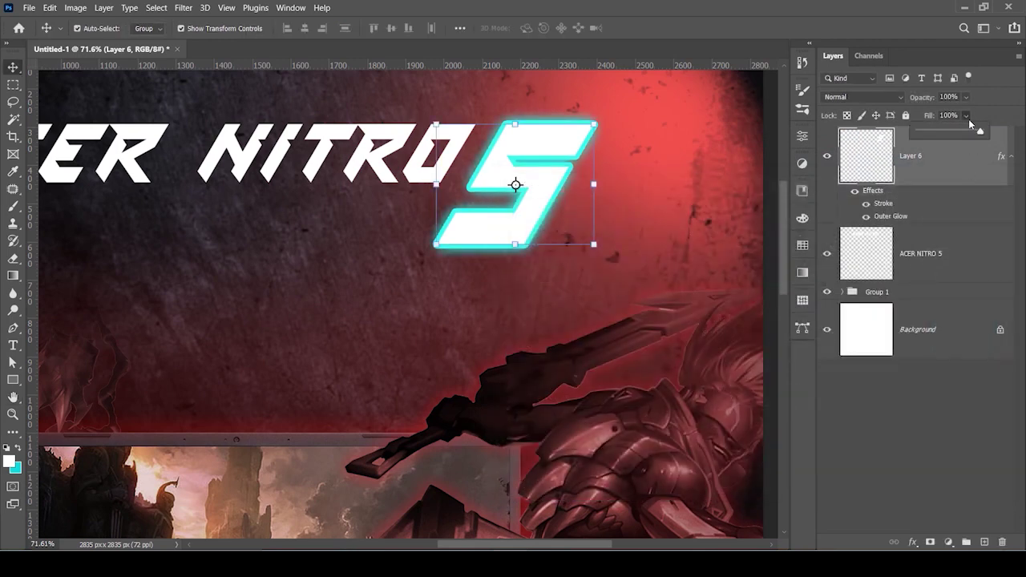
pyautogui.click(683, 184)
pyautogui.hotkey('ctrl', '0')
pyautogui.scroll(3, 386, 129)
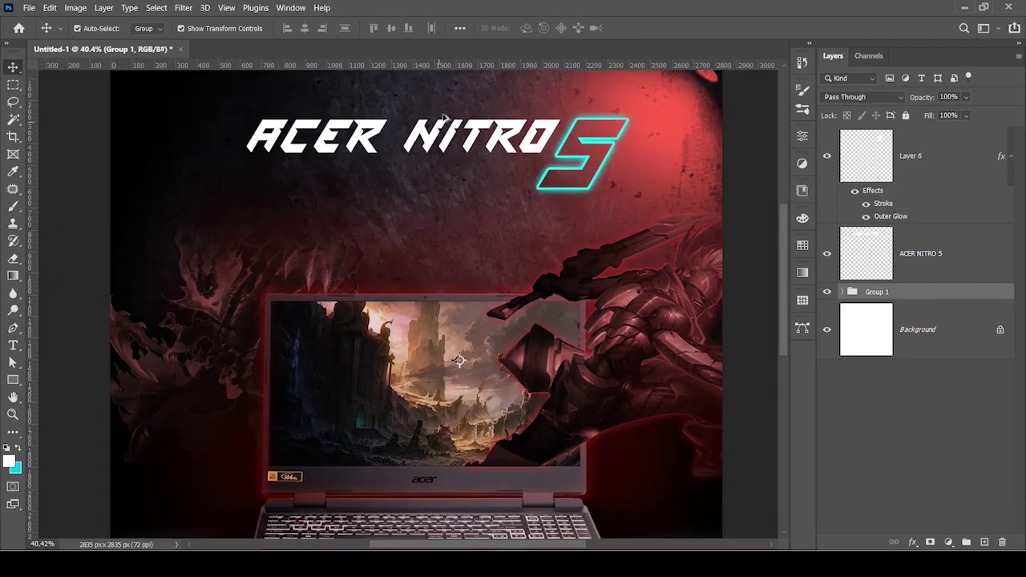
# - Deselect all layers before adding the subtitle
pyautogui.scroll(2, 445, 117)
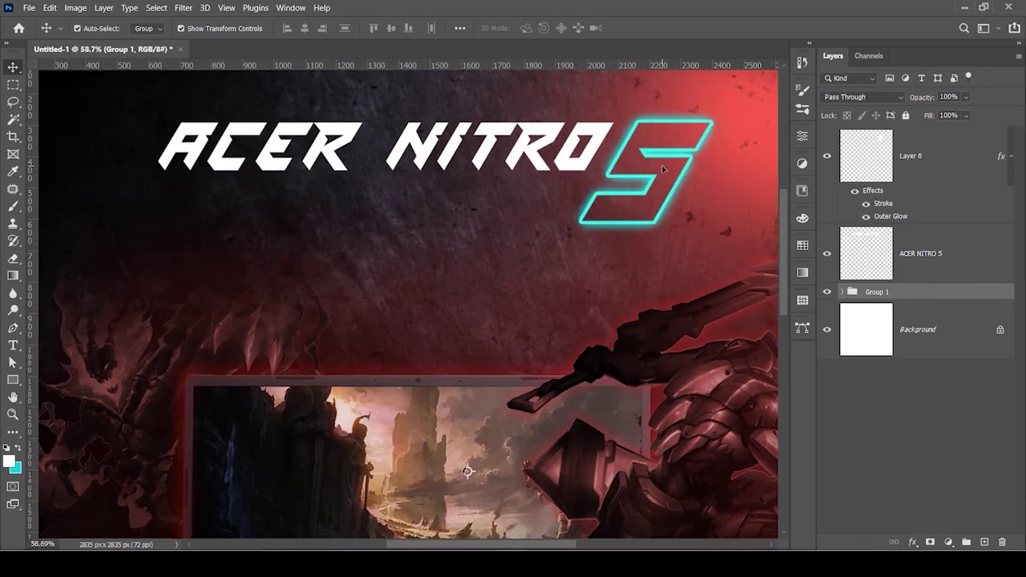
pyautogui.click(912, 170)
pyautogui.click(494, 136)
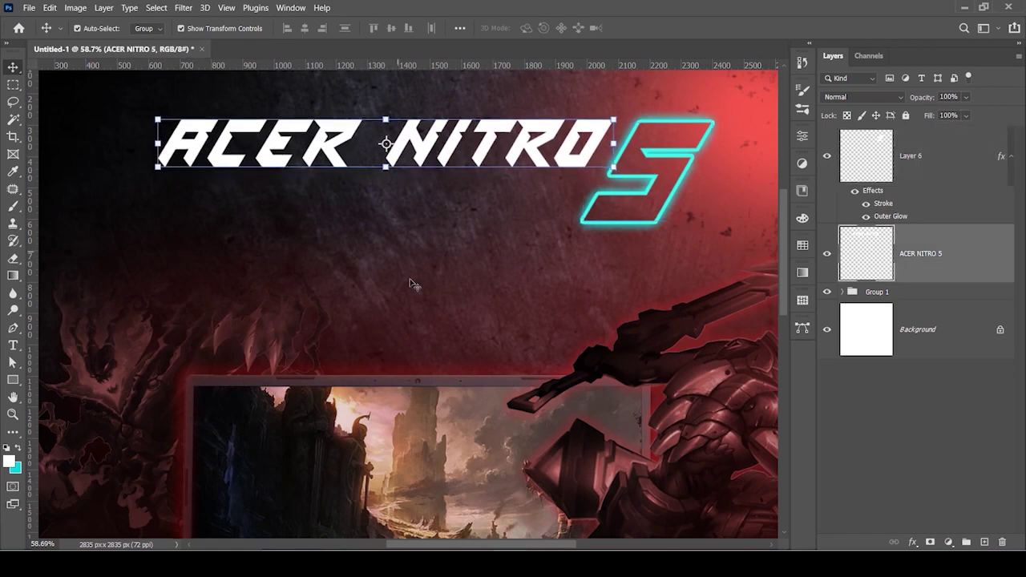
pyautogui.click(407, 255)
pyautogui.scroll(-3, 424, 281)
pyautogui.click(757, 199)
pyautogui.scroll(1, 393, 223)
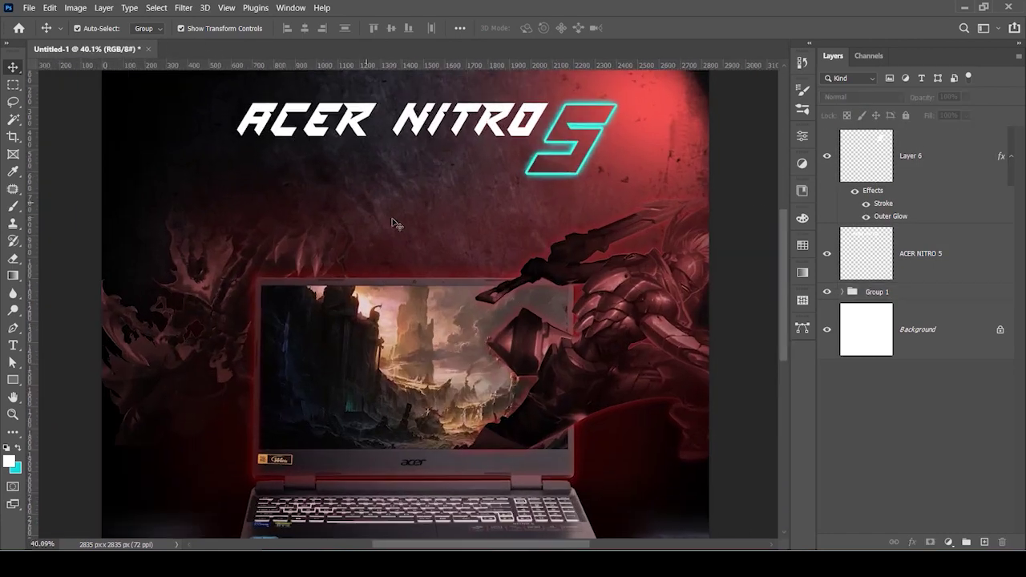
pyautogui.scroll(1, 308, 205)
# - Type 'AN515 58 52SP' below the title and set it in Arial
pyautogui.press('t')
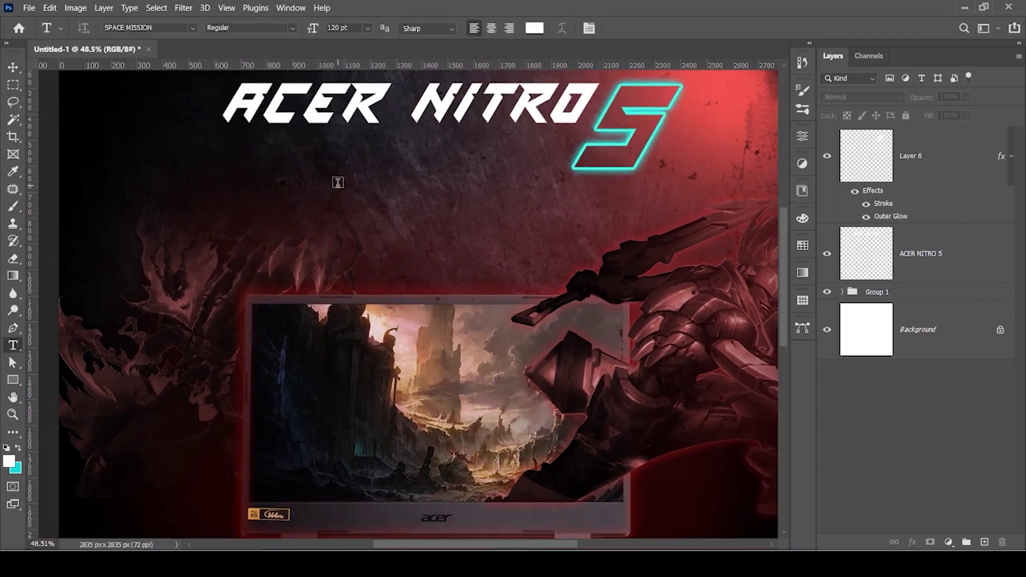
pyautogui.click(338, 183)
pyautogui.write('AN')
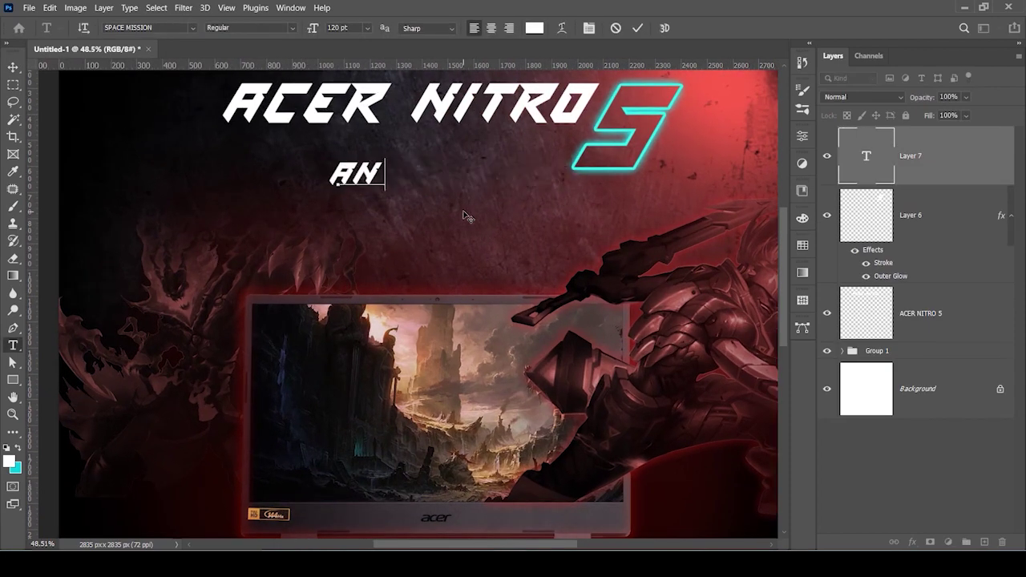
pyautogui.write('515 58 52SP')
pyautogui.click(645, 28)
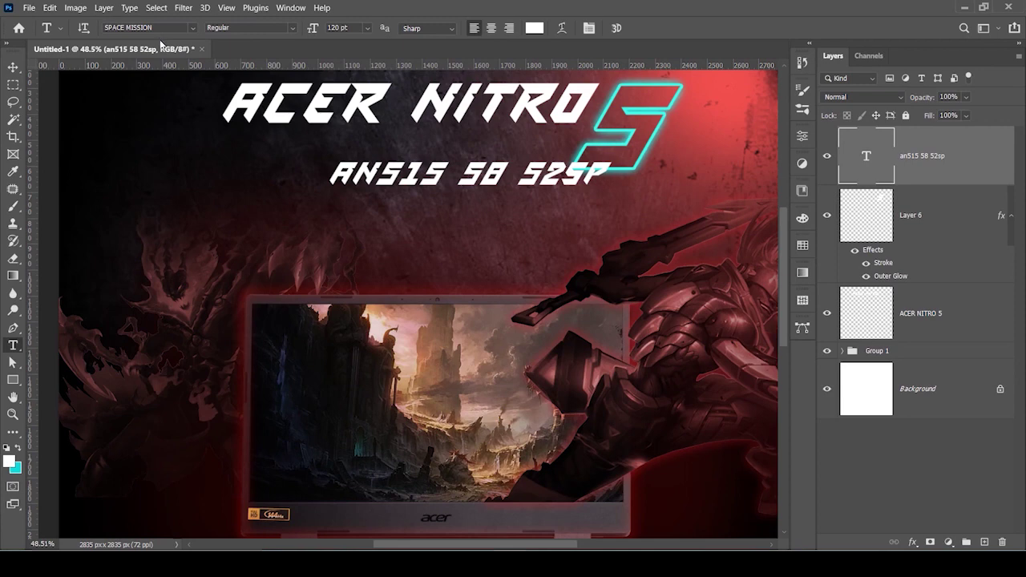
pyautogui.click(193, 28)
pyautogui.click(176, 85)
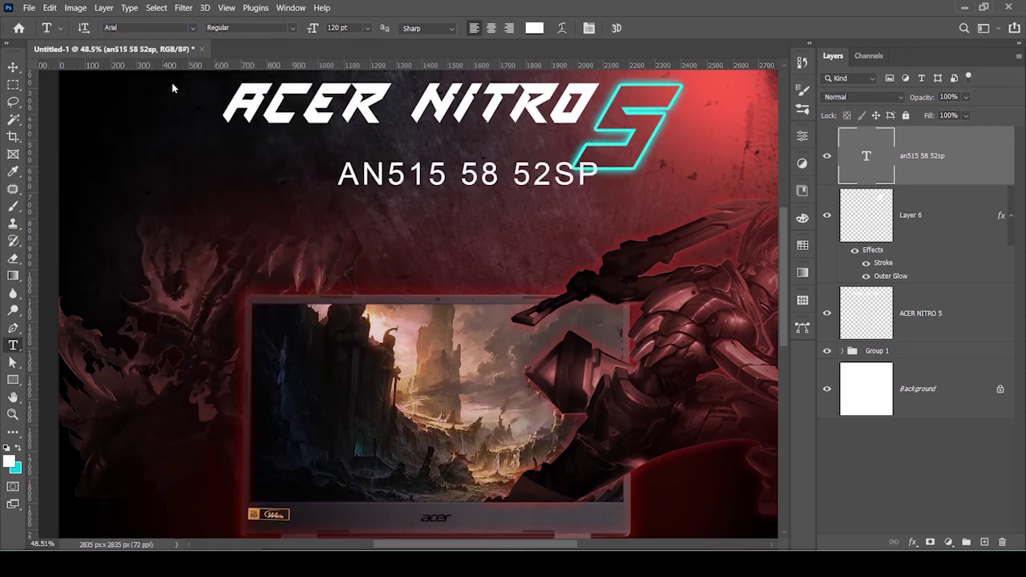
# - Move the subtitle under the title and shrink it to about 82%
pyautogui.press('v')
pyautogui.moveTo(420, 174); pyautogui.dragTo(354, 160)
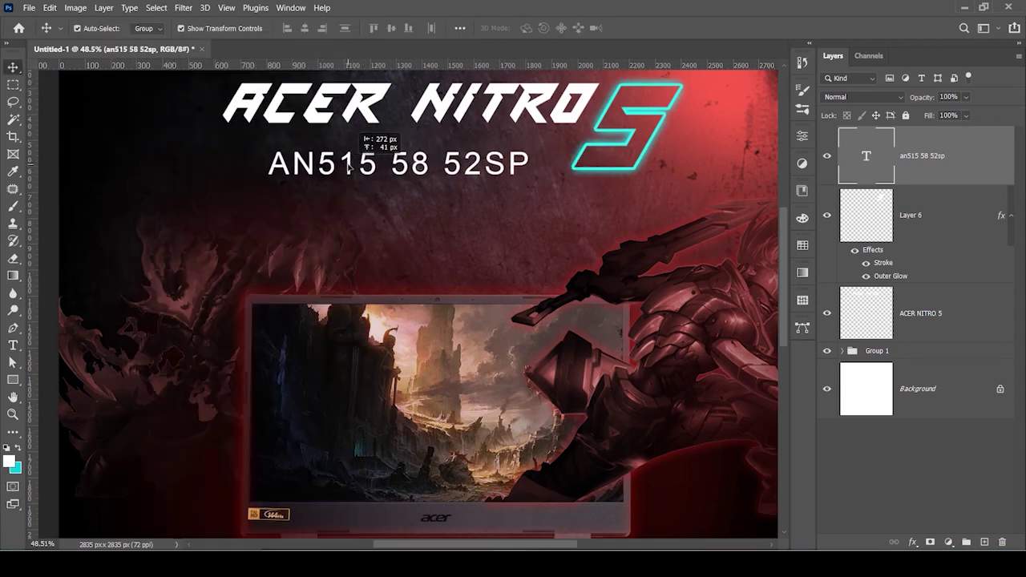
pyautogui.click(446, 232)
pyautogui.scroll(3, 429, 184)
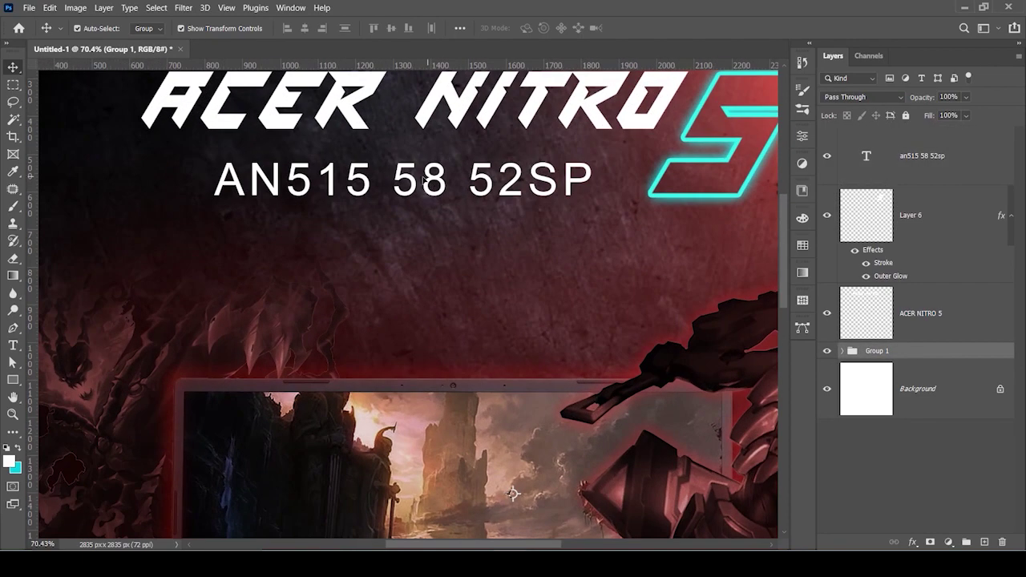
pyautogui.click(403, 180)
pyautogui.hotkey('ctrl', 't')
pyautogui.moveTo(403, 180); pyautogui.dragTo(424, 149)
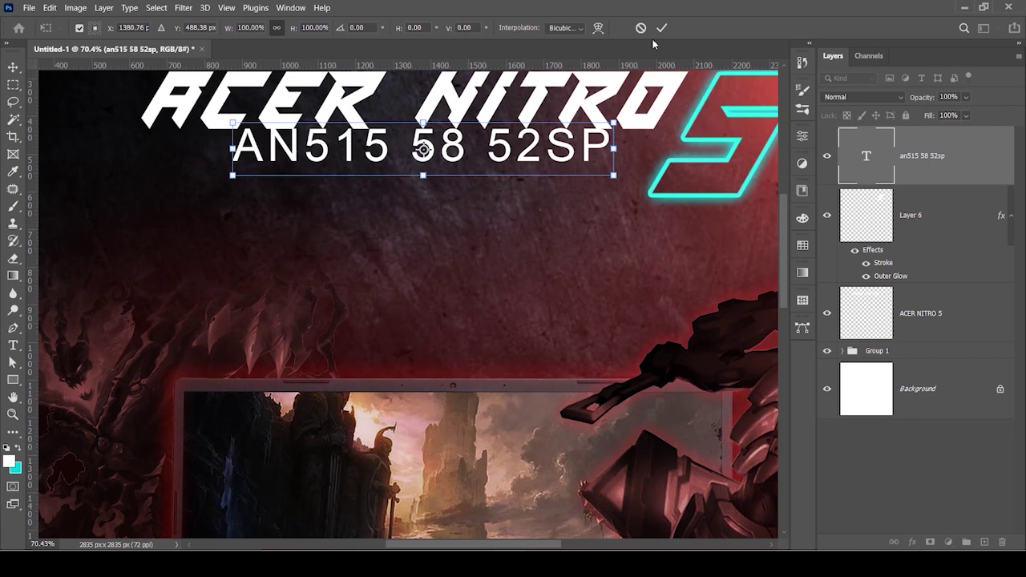
pyautogui.moveTo(614, 125); pyautogui.dragTo(545, 132)
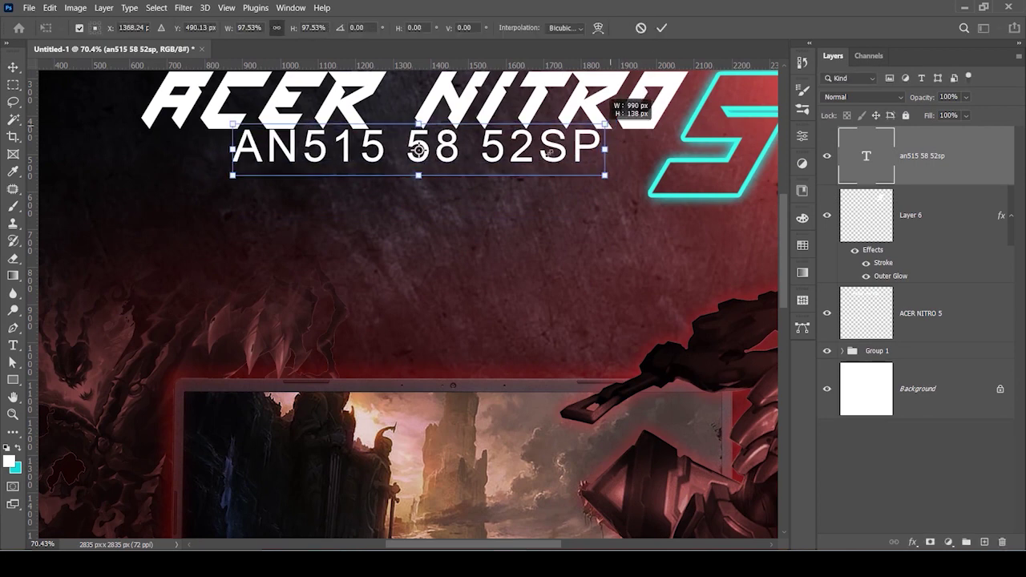
pyautogui.press('Return')
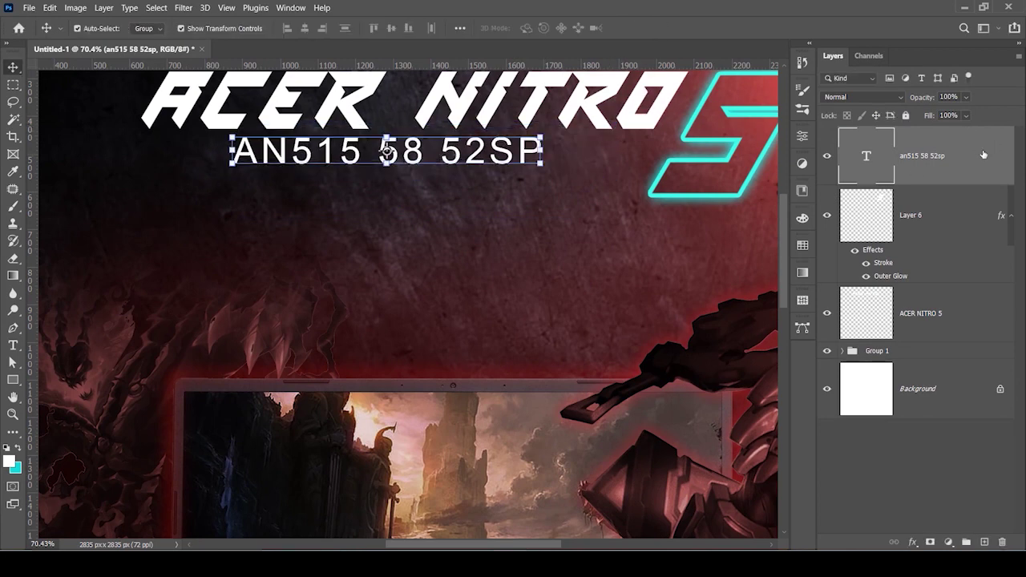
# - Rasterize the subtitle, reposition it and widen it to about 106%
pyautogui.rightClick(984, 155)
pyautogui.click(858, 216)
pyautogui.moveTo(484, 152); pyautogui.dragTo(504, 183)
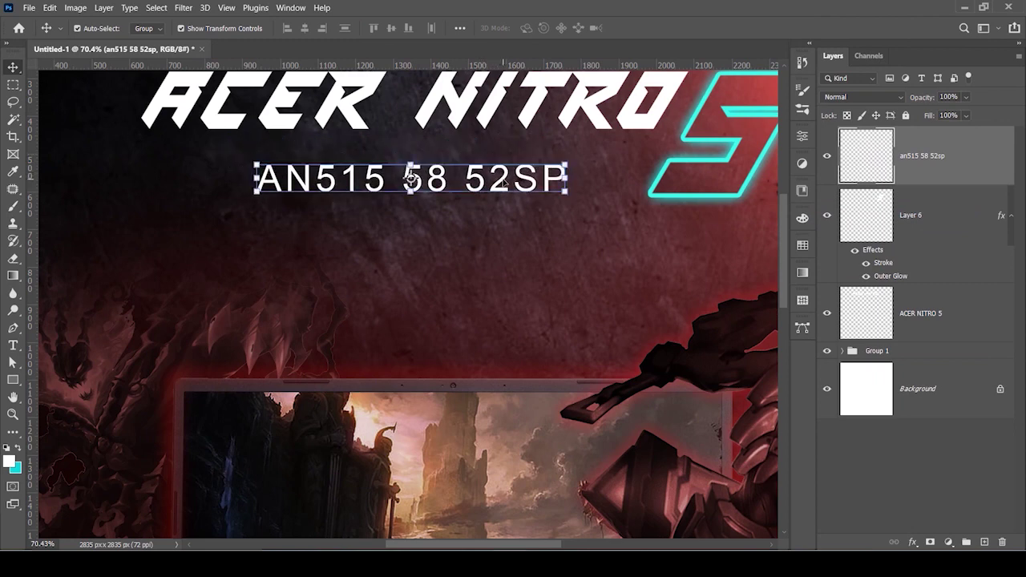
pyautogui.scroll(-3, 437, 245)
pyautogui.moveTo(517, 194); pyautogui.dragTo(529, 193)
pyautogui.press('Return')
# - Nudge the subtitle slightly left so it is centered under the title
pyautogui.click(481, 171)
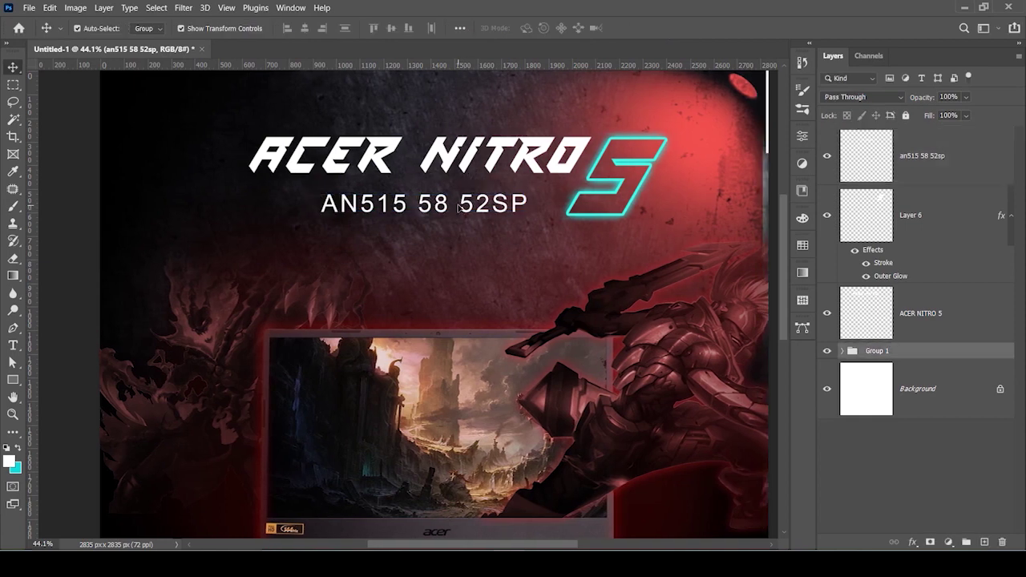
pyautogui.click(968, 164)
pyautogui.press('Left')
pyautogui.press('Left')
pyautogui.press('Left')
pyautogui.press('Left')
pyautogui.press('Left')
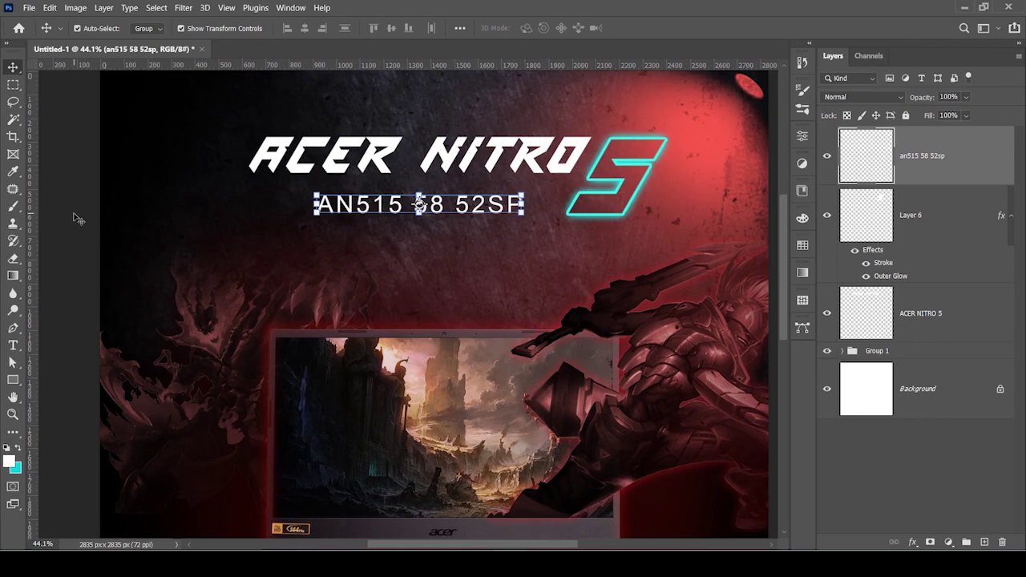
pyautogui.click(77, 218)
pyautogui.scroll(-3, 554, 217)
pyautogui.scroll(2, 551, 234)
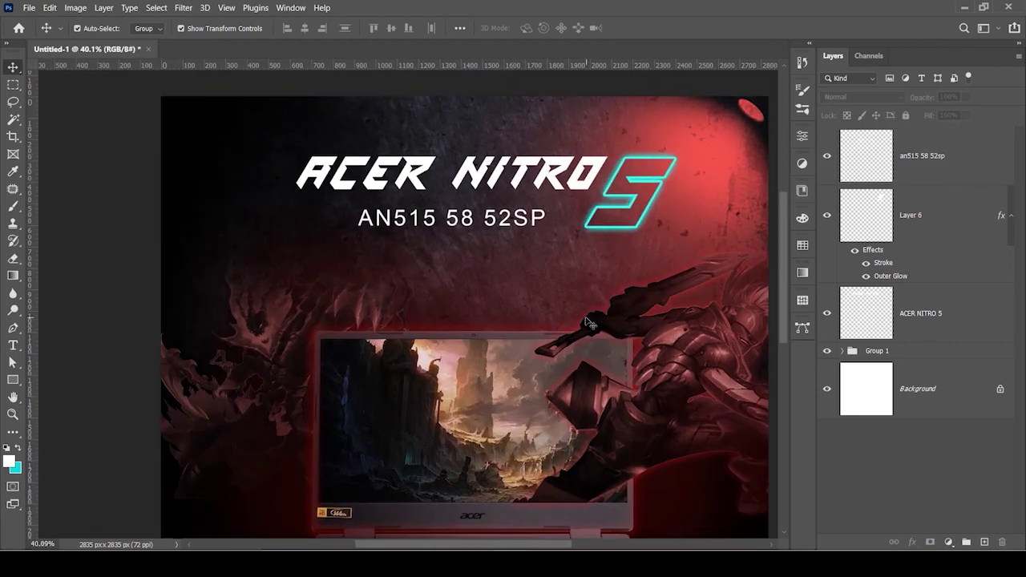
pyautogui.scroll(2, 439, 199)
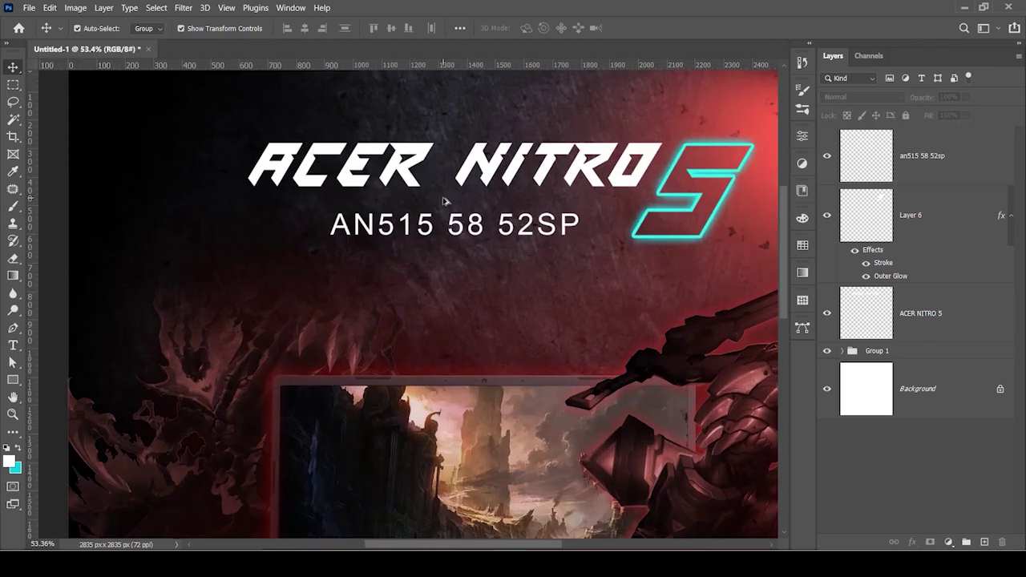
pyautogui.scroll(2, 445, 201)
pyautogui.click(689, 168)
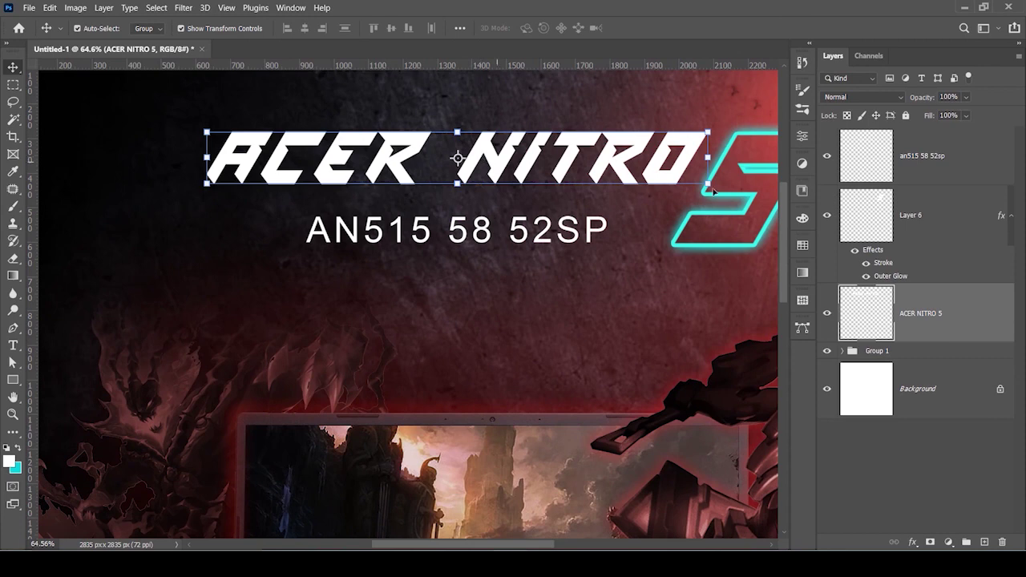
# - Give the ACER NITRO 5 title a red drop shadow at 63% opacity
pyautogui.doubleClick(965, 305)
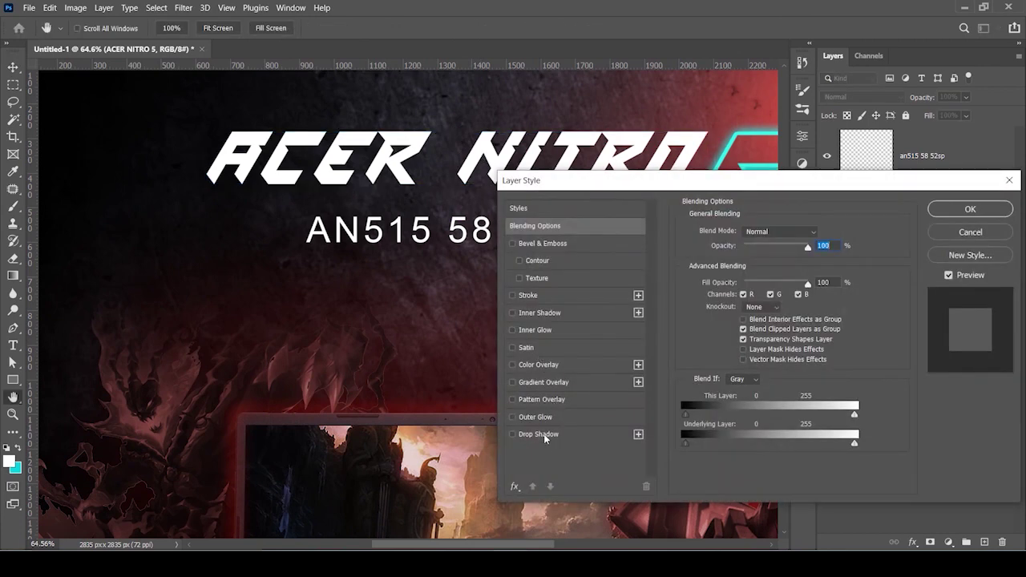
pyautogui.click(544, 435)
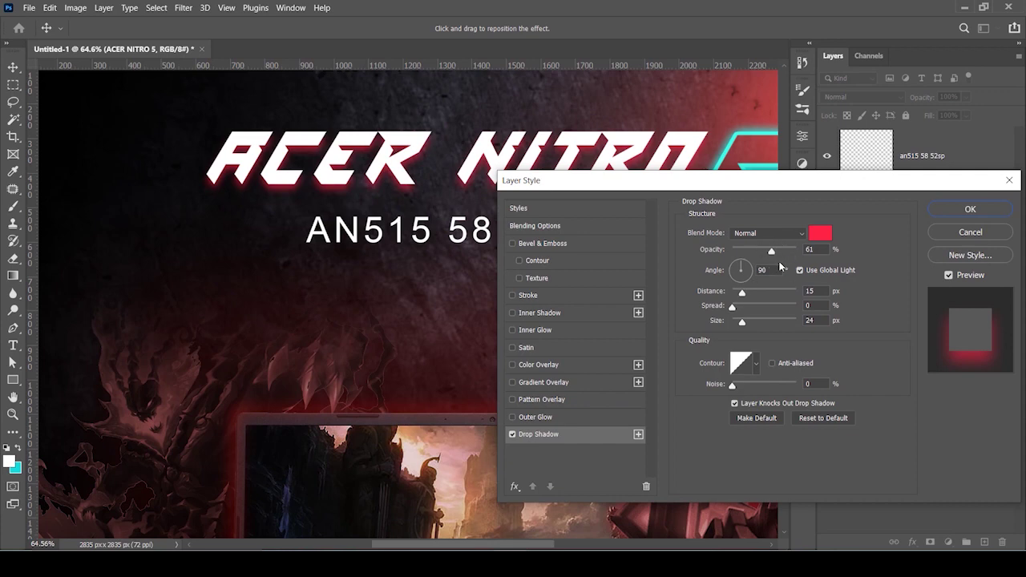
pyautogui.moveTo(773, 258); pyautogui.dragTo(772, 254)
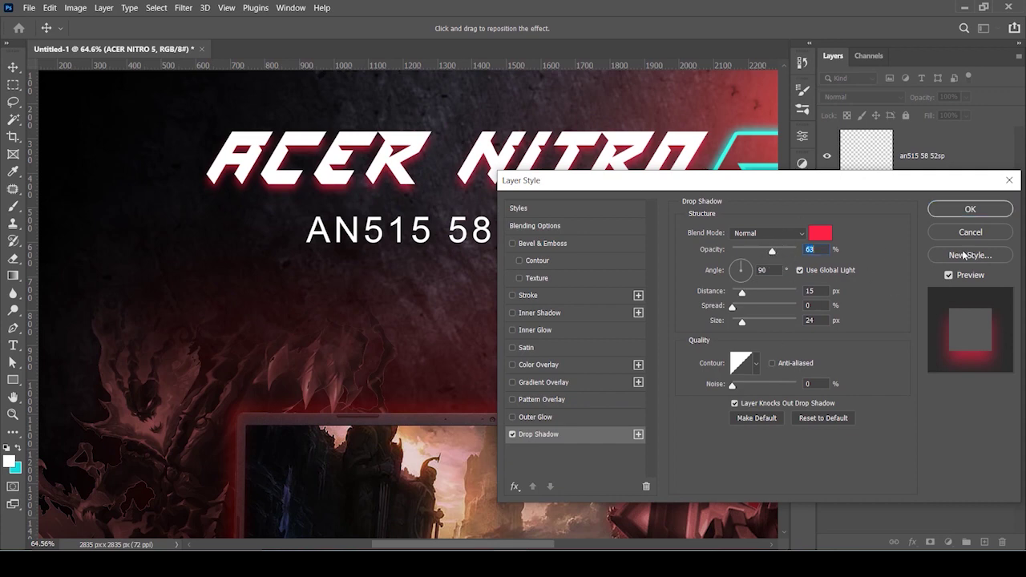
pyautogui.click(970, 208)
# - Copy the ACER NITRO 5 title's layer style
pyautogui.click(453, 325)
pyautogui.scroll(-1, 453, 325)
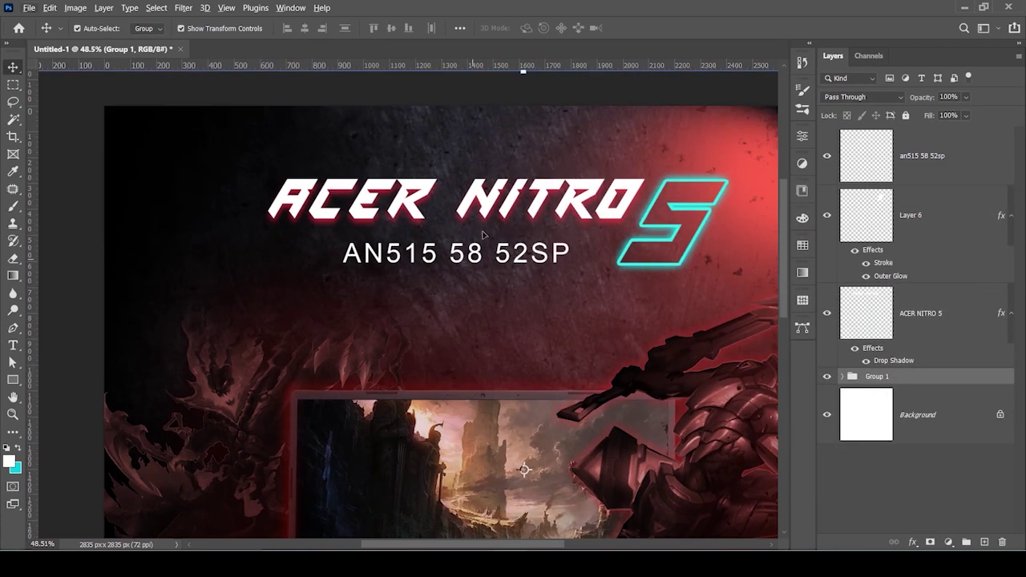
pyautogui.scroll(1, 483, 234)
pyautogui.click(476, 261)
pyautogui.click(962, 211)
pyautogui.click(969, 157)
pyautogui.rightClick(929, 327)
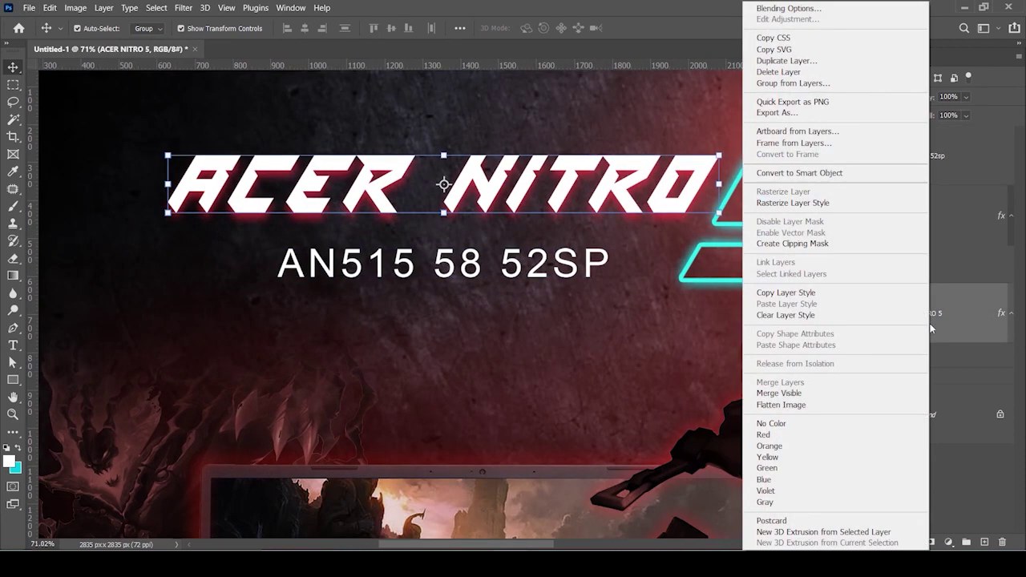
pyautogui.click(785, 292)
# - Paste the drop shadow style onto the AN515 58 52SP subtitle layer
pyautogui.click(922, 156)
pyautogui.rightClick(922, 156)
pyautogui.click(817, 304)
pyautogui.click(572, 367)
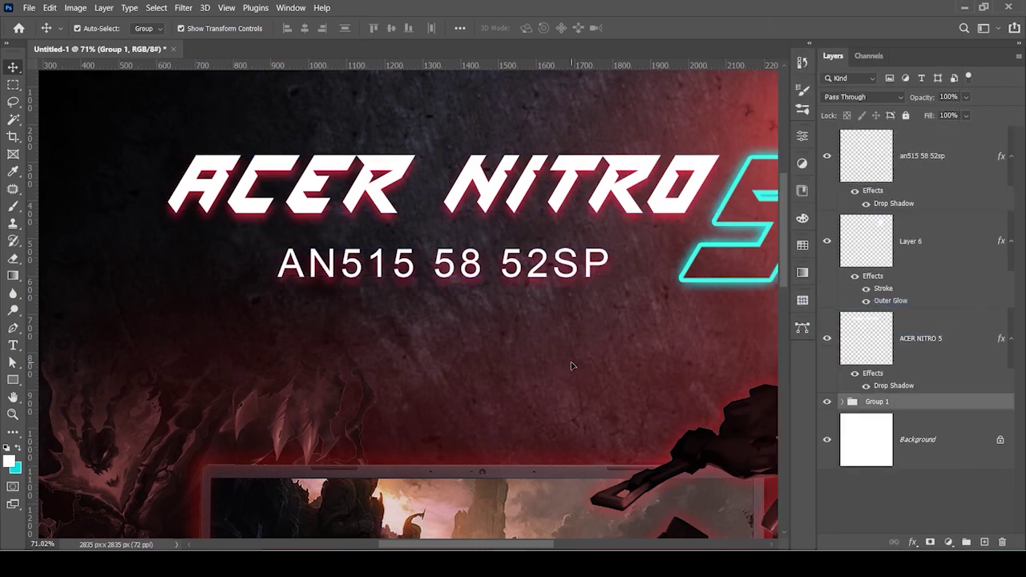
pyautogui.keyDown('alt'); pyautogui.scroll(-4, 572, 366); pyautogui.keyUp('alt')
pyautogui.scroll(-2, 509, 343)
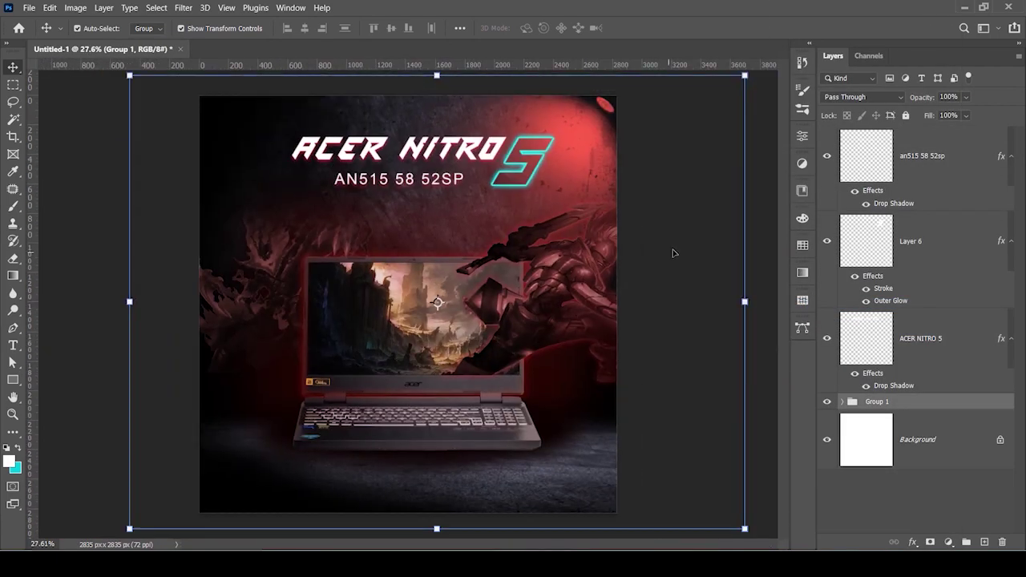
# - Create a bold plus-sign text layer below the subtitle
pyautogui.click(673, 315)
pyautogui.scroll(3, 421, 220)
pyautogui.press('t')
pyautogui.scroll(3, 373, 201)
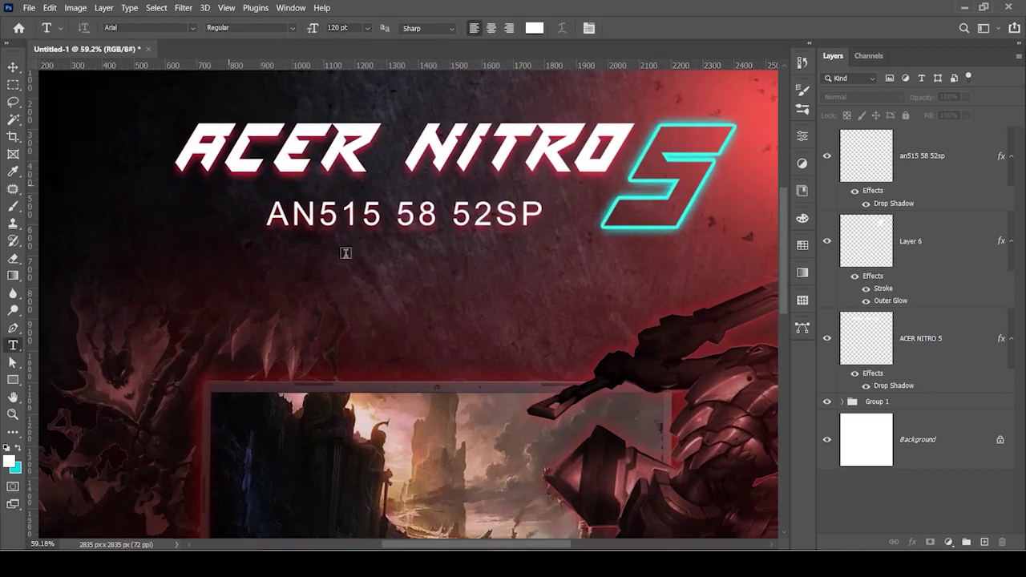
pyautogui.click(419, 302)
pyautogui.press('BackSpace')
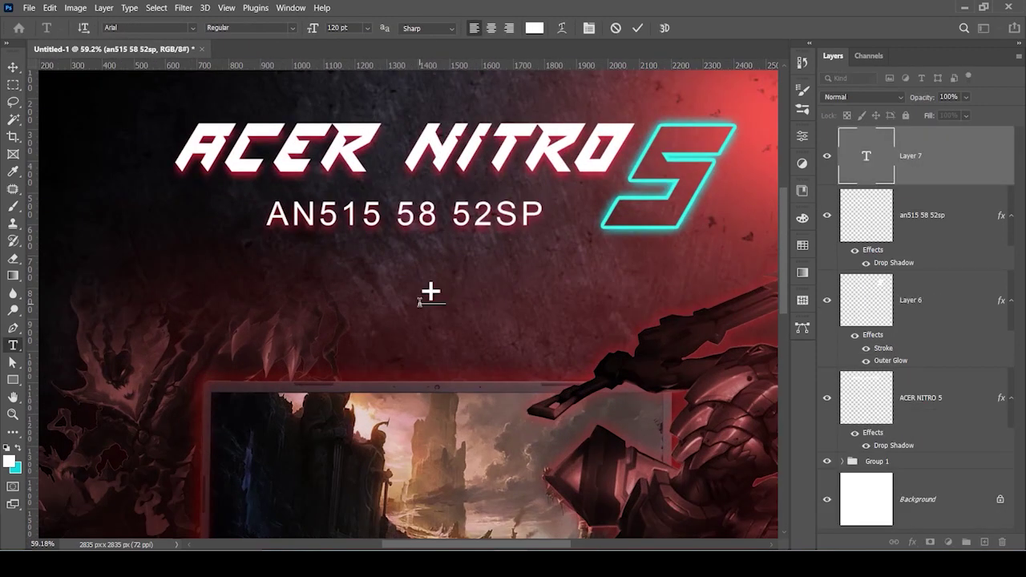
pyautogui.click(291, 28)
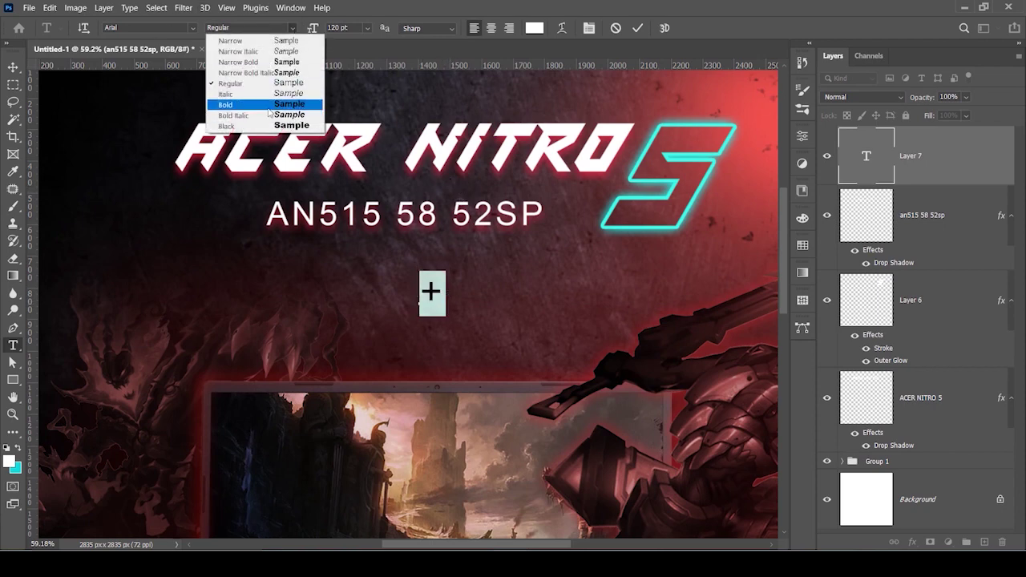
pyautogui.click(240, 104)
pyautogui.click(12, 67)
# - Duplicate the plus sign layer and move the copy to the right
pyautogui.rightClick(911, 161)
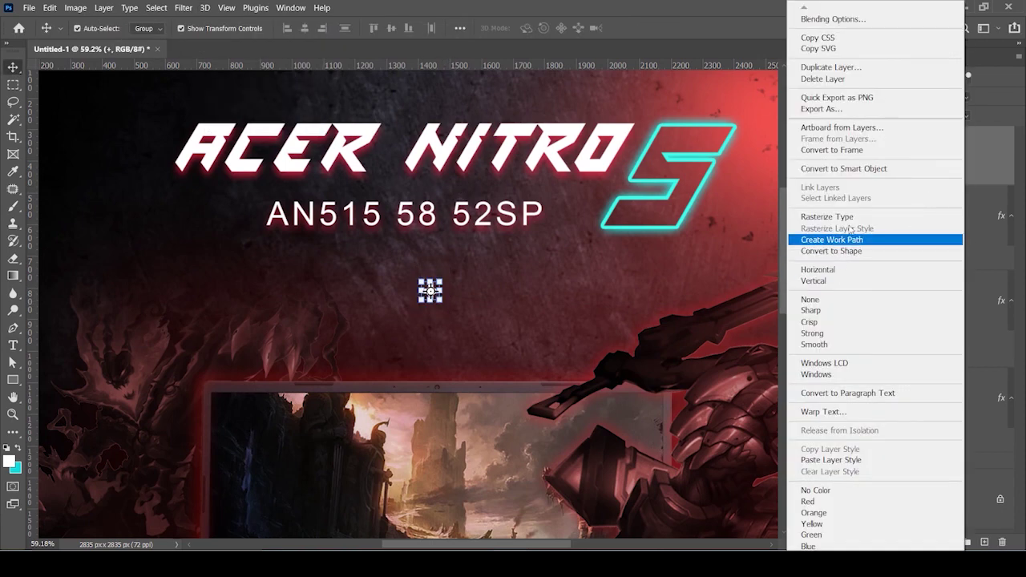
pyautogui.click(272, 251)
pyautogui.hotkey('ctrl', 'j')
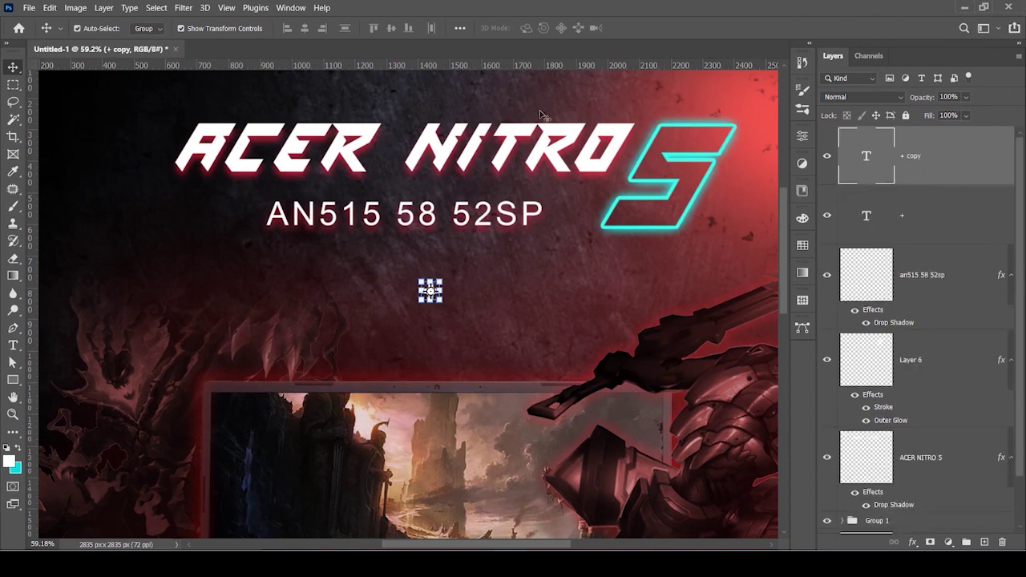
pyautogui.press('Right')
pyautogui.press('Right')
pyautogui.press('Right')
pyautogui.press('Right')
pyautogui.press('Right')
pyautogui.press('Right')
pyautogui.press('Right')
pyautogui.scroll(3, 428, 269)
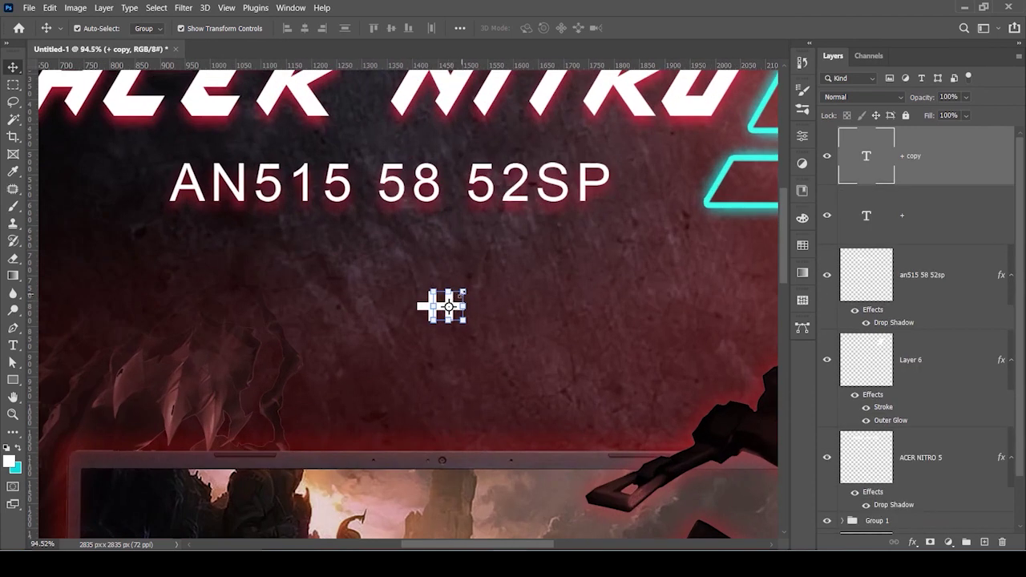
pyautogui.moveTo(453, 302)
pyautogui.mouseDown()
pyautogui.moveTo(560, 306)
pyautogui.moveTo(501, 326)
pyautogui.mouseUp()
# - Change the copy's text to '-' and rasterize both the minus and plus layers
pyautogui.press('t')
pyautogui.write('-')
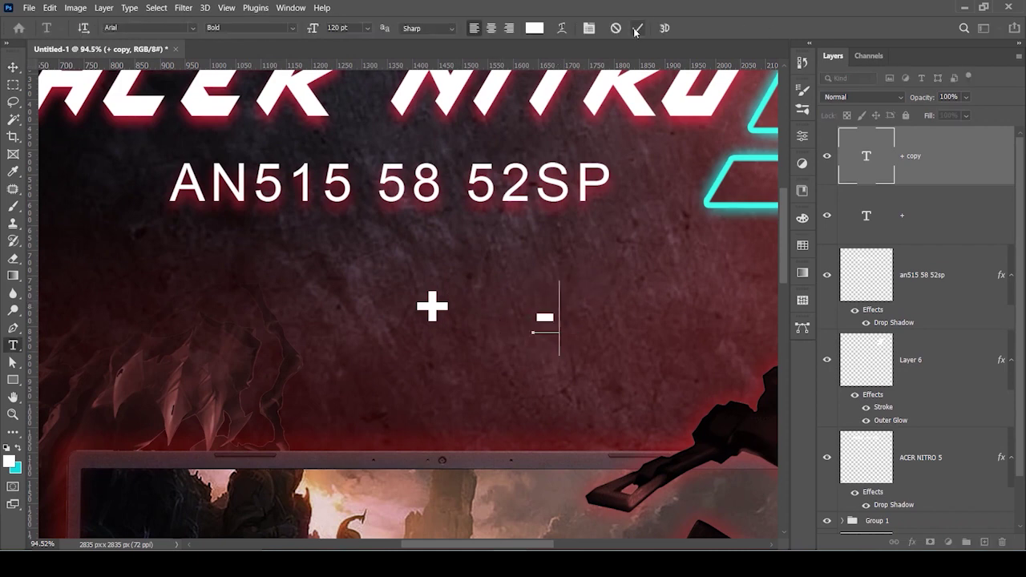
pyautogui.click(638, 28)
pyautogui.click(13, 68)
pyautogui.rightClick(929, 156)
pyautogui.click(793, 217)
pyautogui.rightClick(962, 212)
pyautogui.click(862, 218)
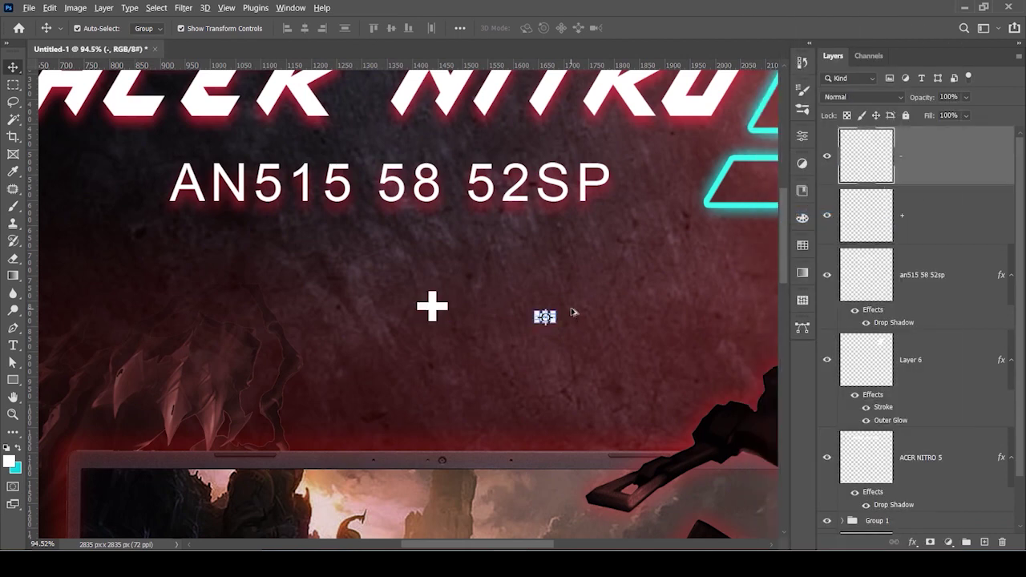
# - Enlarge the minus sign into a white bar and make it thinner
pyautogui.scroll(3, 572, 312)
pyautogui.hotkey('ctrl', 't')
pyautogui.moveTo(554, 311); pyautogui.dragTo(584, 297)
pyautogui.click(659, 29)
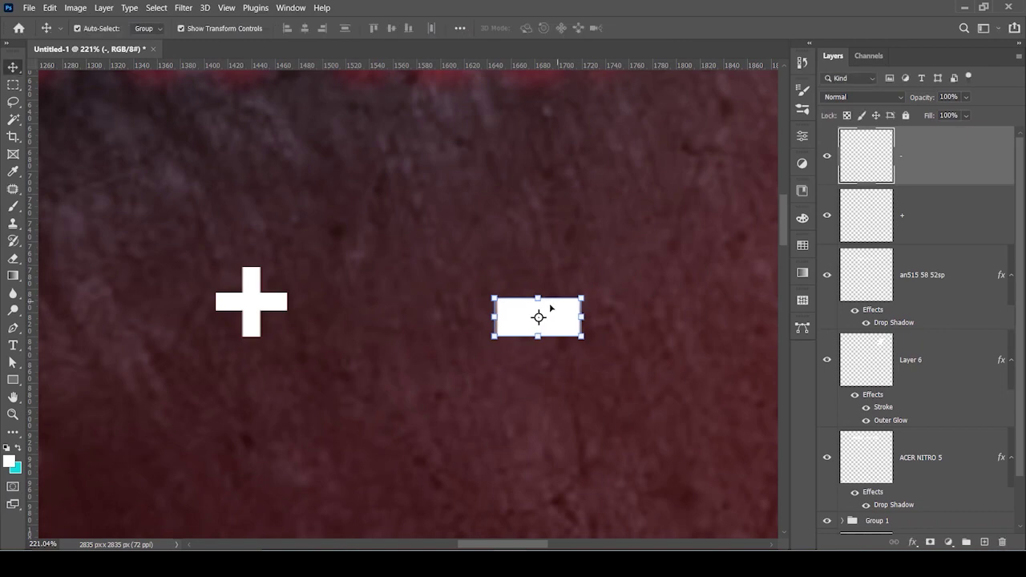
pyautogui.moveTo(538, 296); pyautogui.dragTo(538, 313)
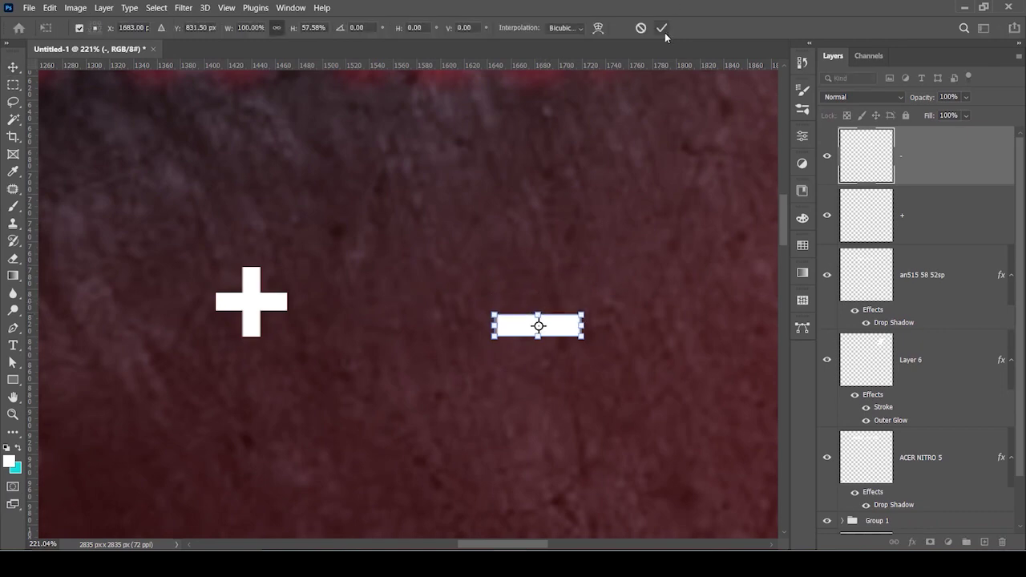
# - Move the thin dash left of the subtitle and tilt it
pyautogui.click(661, 29)
pyautogui.scroll(-2, 540, 195)
pyautogui.scroll(-3, 539, 195)
pyautogui.moveTo(541, 232)
pyautogui.mouseDown()
pyautogui.moveTo(211, 183)
pyautogui.moveTo(196, 171)
pyautogui.moveTo(354, 198)
pyautogui.mouseUp()
pyautogui.hotkey('ctrl', 't')
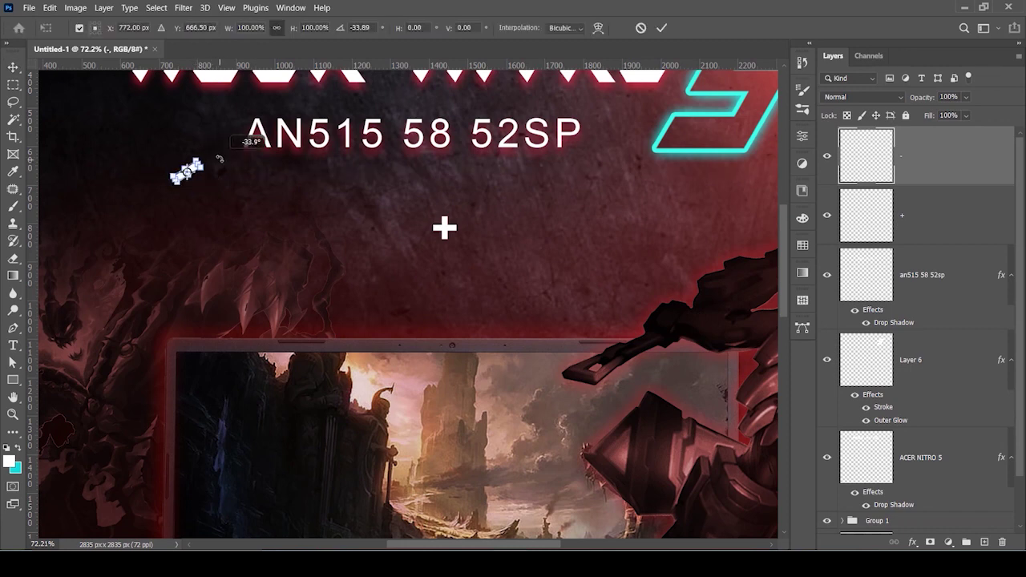
pyautogui.click(664, 28)
# - Enlarge the plus sign to about 182%, rotate it and place it at the upper right
pyautogui.scroll(-3, 461, 327)
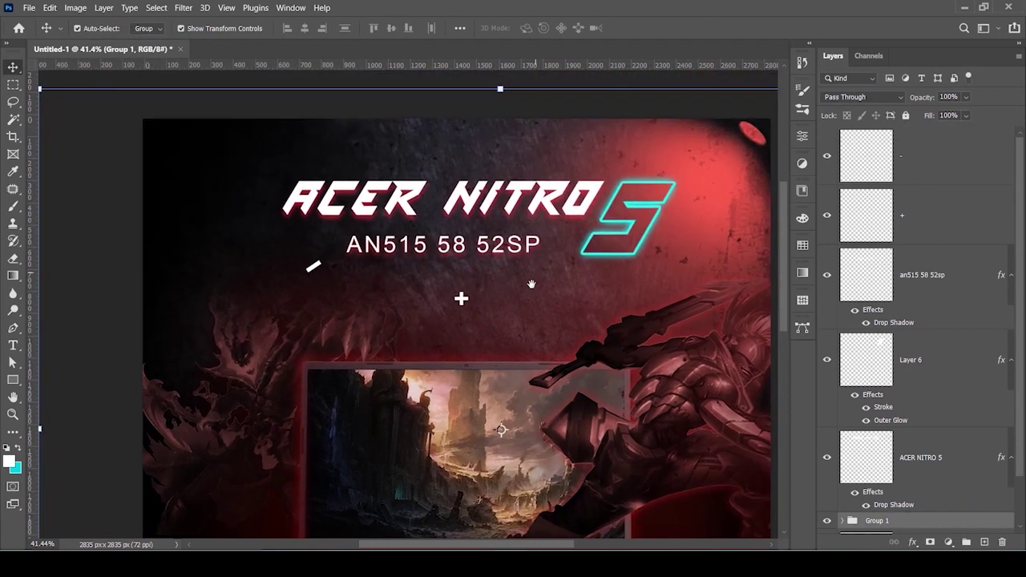
pyautogui.click(452, 321)
pyautogui.hotkey('ctrl', 't')
pyautogui.moveTo(465, 335)
pyautogui.mouseDown()
pyautogui.moveTo(472, 341)
pyautogui.moveTo(655, 206)
pyautogui.moveTo(673, 176)
pyautogui.moveTo(700, 182)
pyautogui.mouseUp()
pyautogui.click(663, 29)
pyautogui.hotkey('ctrl', 't')
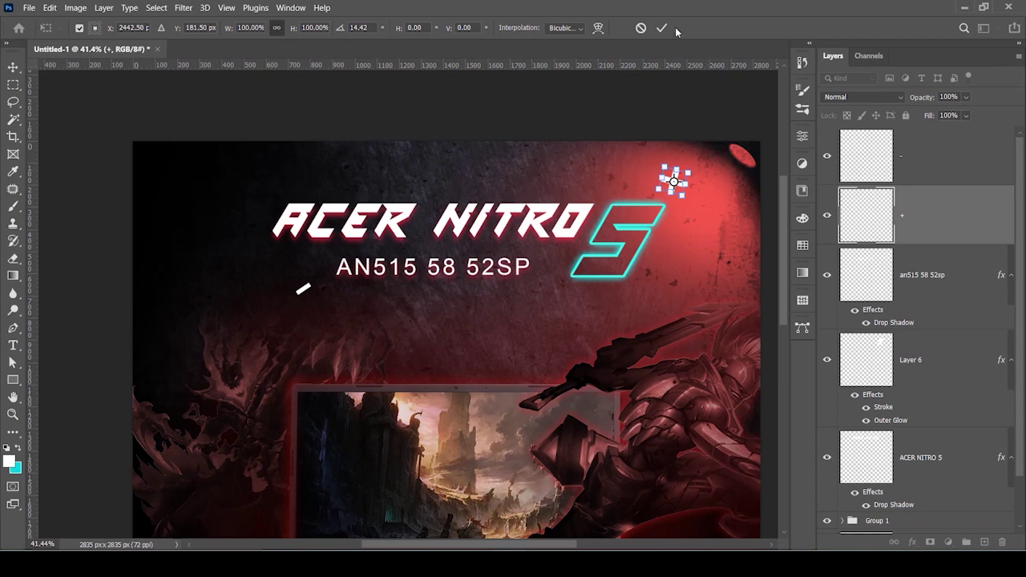
pyautogui.click(662, 28)
pyautogui.moveTo(673, 181); pyautogui.dragTo(693, 188)
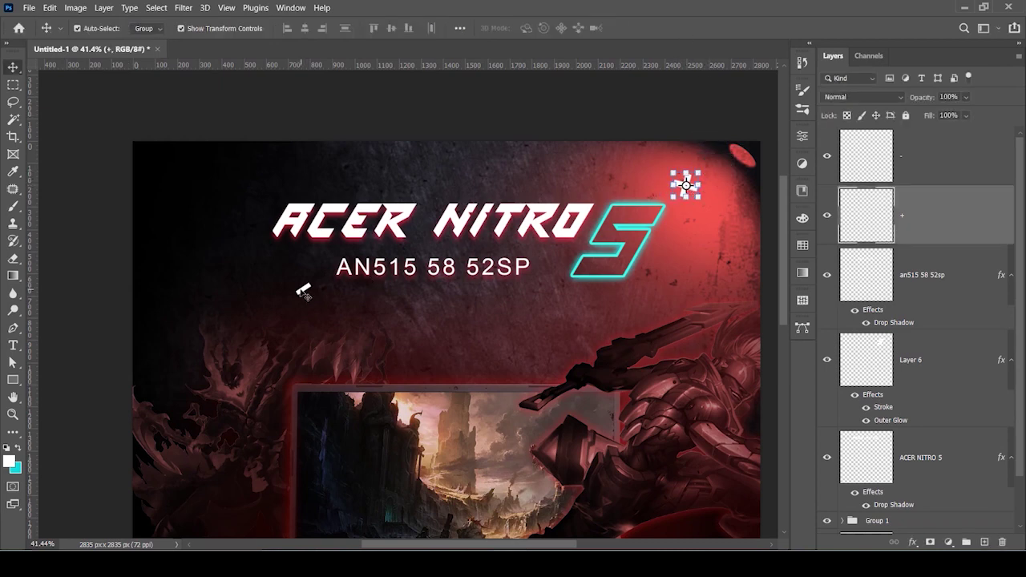
# - Reapply a transform to the dash and open its Layer Style window
pyautogui.click(303, 291)
pyautogui.hotkey('ctrl', 't')
pyautogui.click(662, 28)
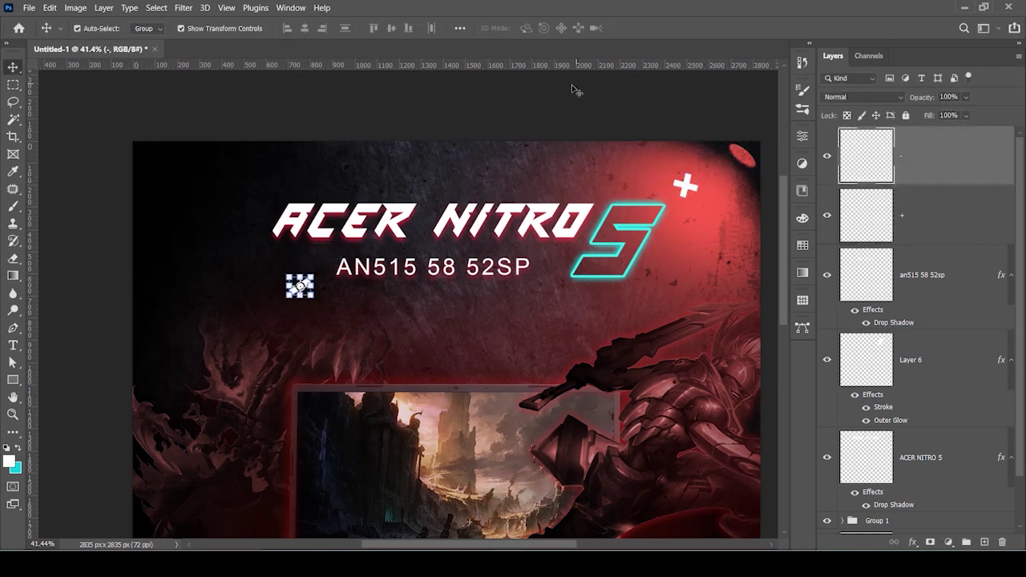
pyautogui.click(297, 294)
pyautogui.click(943, 168)
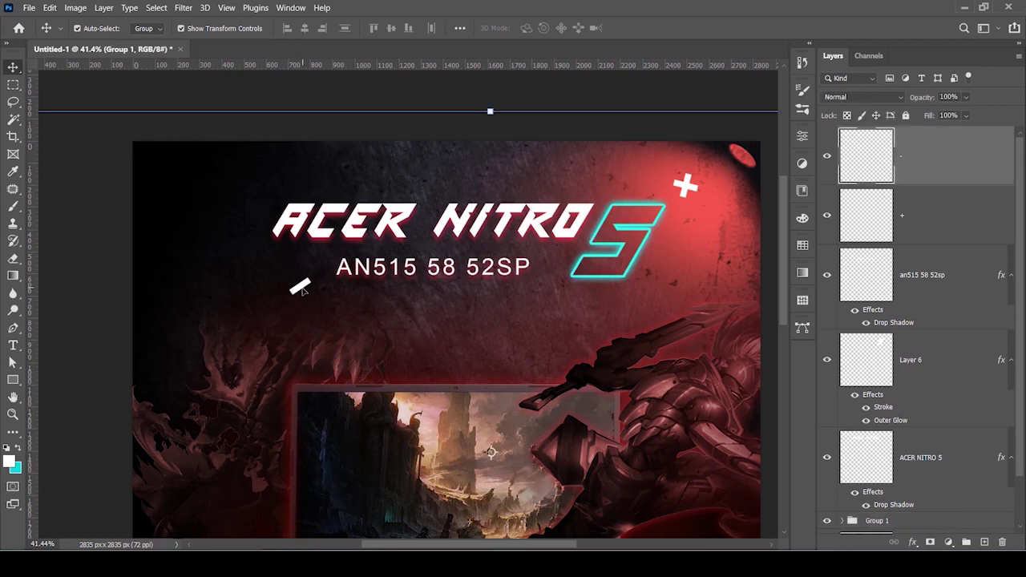
pyautogui.doubleClick(944, 169)
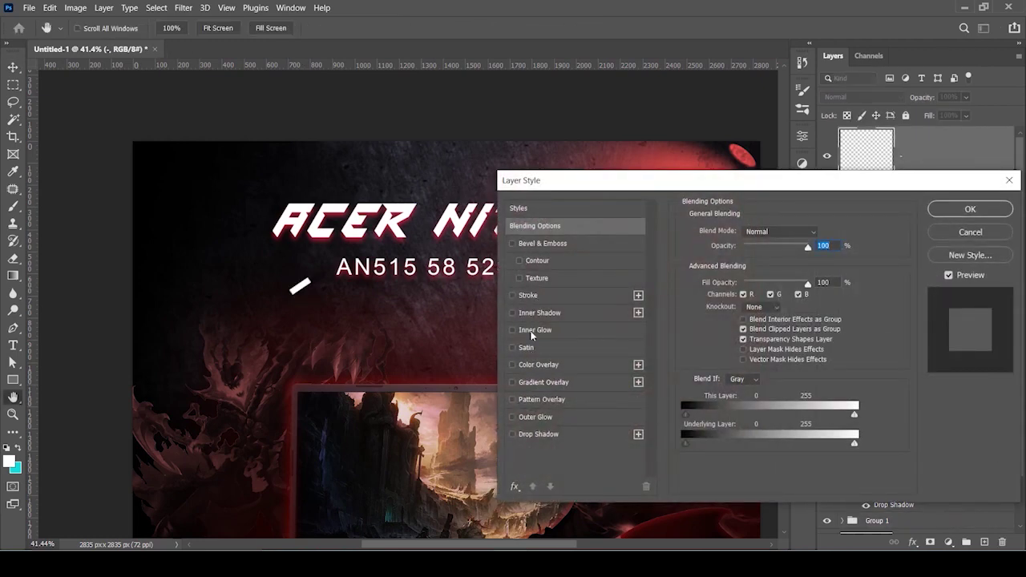
# - Add a red inner glow of size 9 px to the dash
pyautogui.click(532, 330)
pyautogui.click(716, 282)
pyautogui.moveTo(859, 161); pyautogui.dragTo(858, 143)
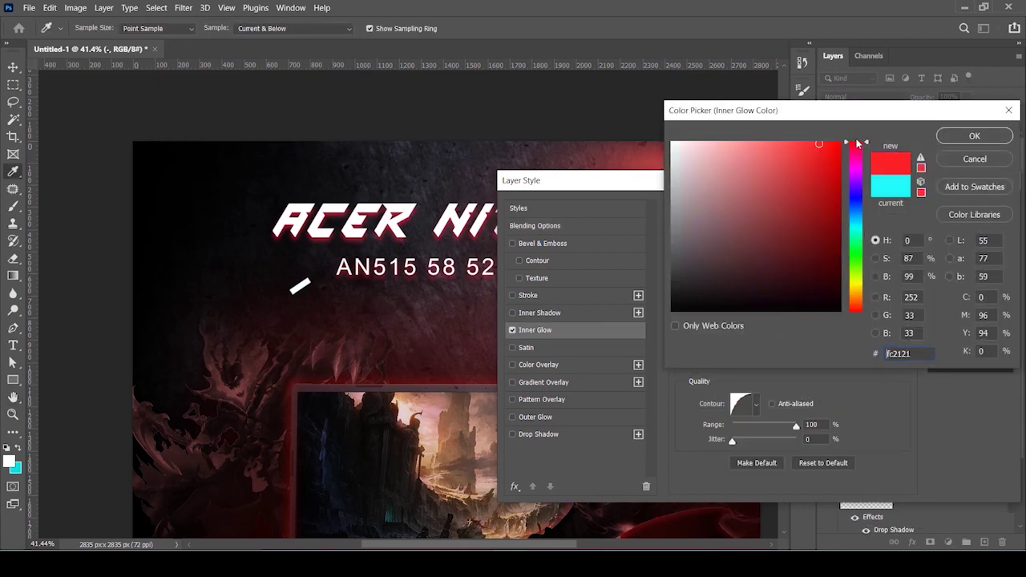
pyautogui.click(991, 137)
pyautogui.moveTo(735, 362); pyautogui.dragTo(740, 363)
pyautogui.click(738, 363)
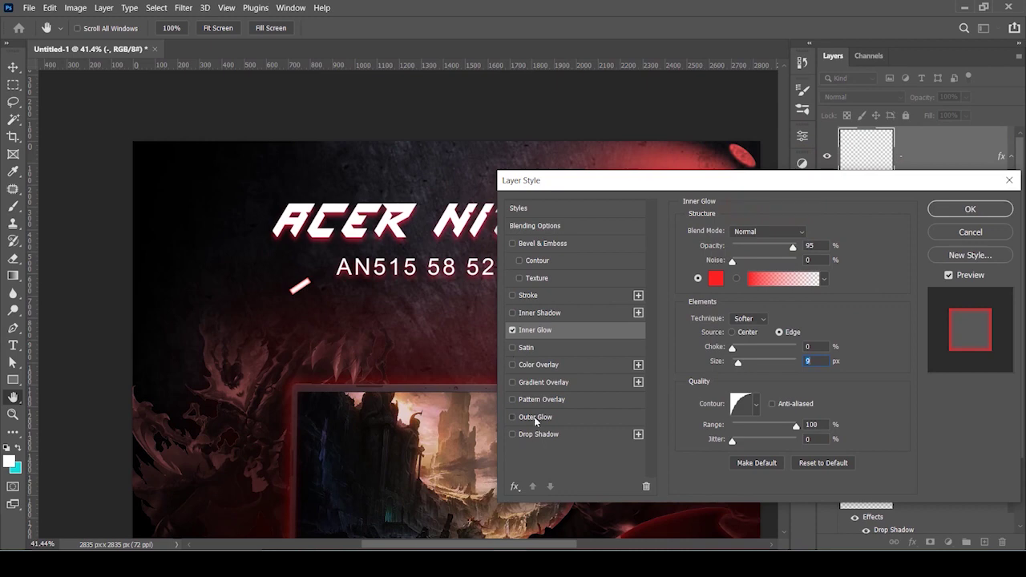
# - Add a red outer glow to the dash and apply the styles
pyautogui.click(536, 417)
pyautogui.click(716, 287)
pyautogui.click(856, 144)
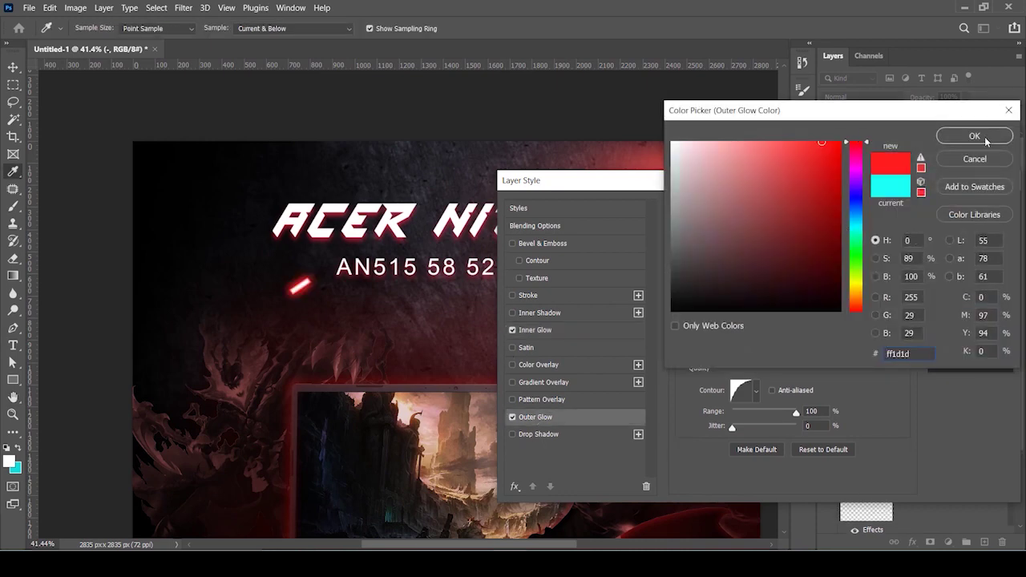
pyautogui.click(986, 139)
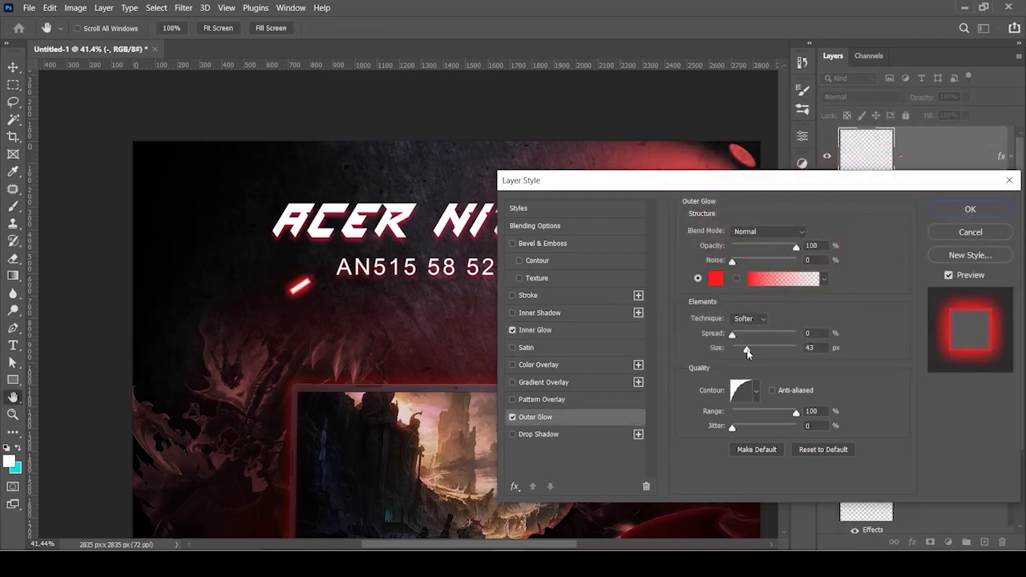
pyautogui.click(970, 208)
# - Copy the dash's glow style and paste it onto the plus sign layer
pyautogui.rightClick(949, 160)
pyautogui.click(800, 293)
pyautogui.rightClick(939, 271)
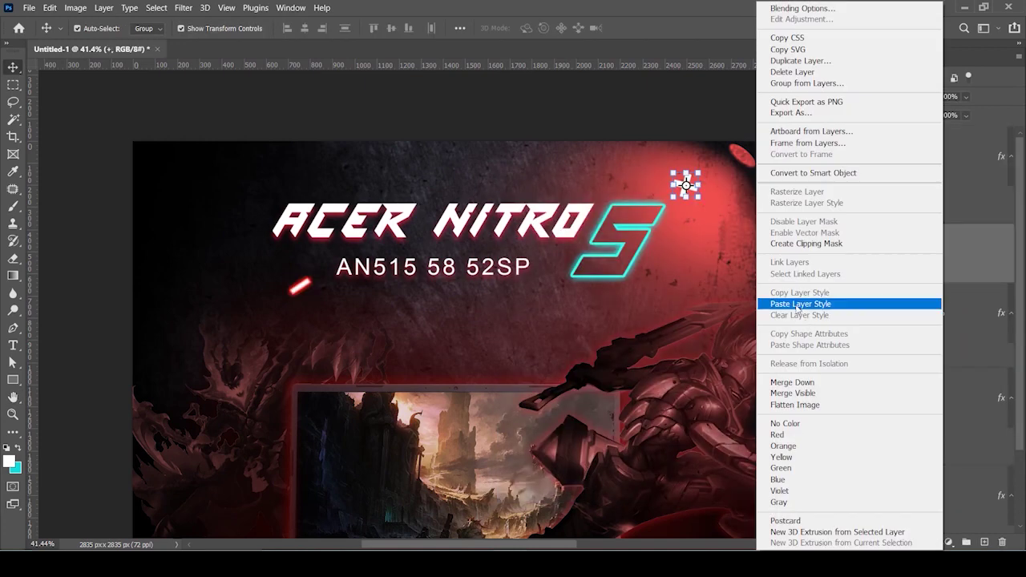
pyautogui.click(799, 304)
pyautogui.keyDown('alt'); pyautogui.scroll(-2, 536, 170); pyautogui.keyUp('alt')
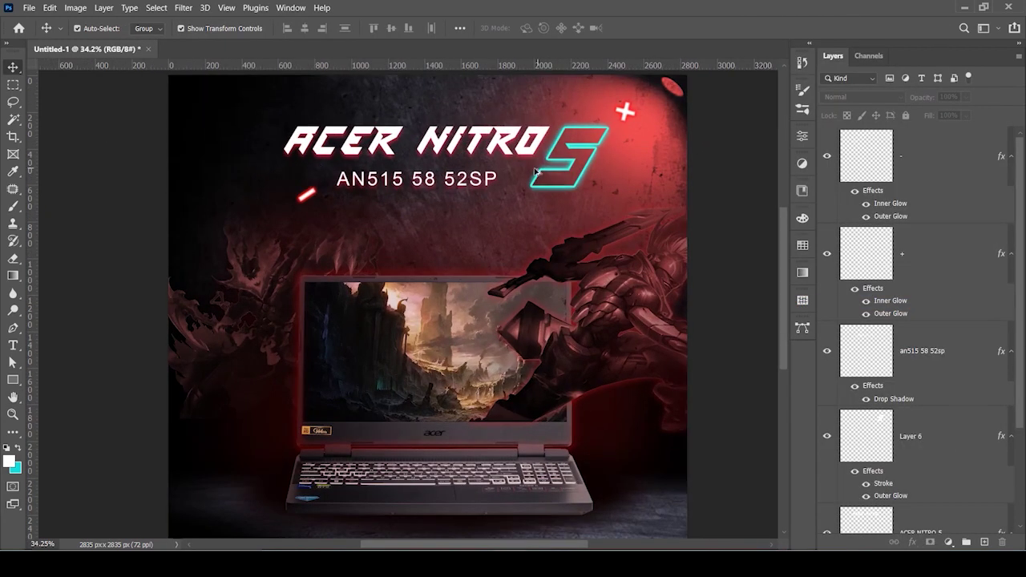
pyautogui.keyDown('alt'); pyautogui.scroll(-1, 445, 235); pyautogui.keyUp('alt')
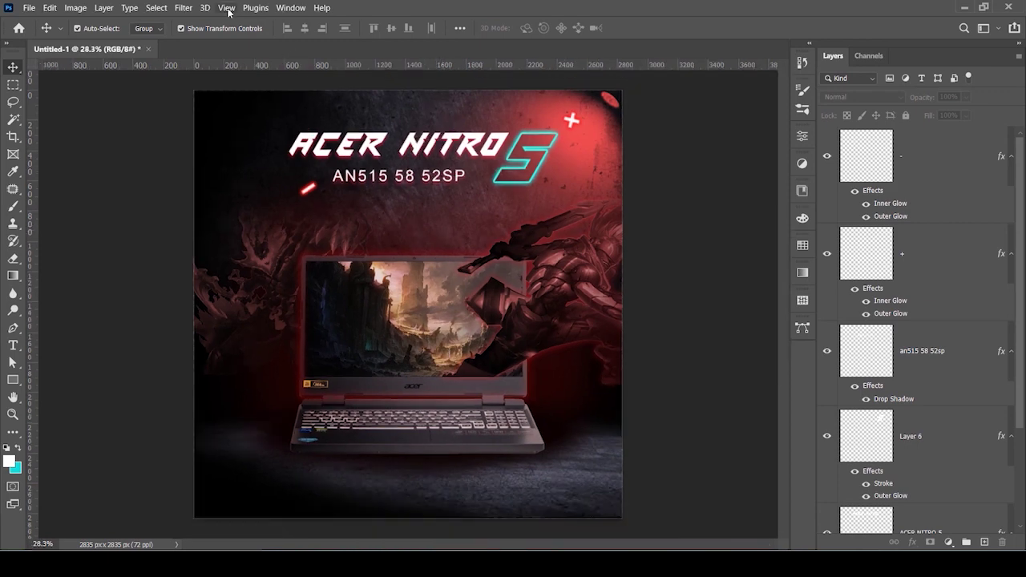
pyautogui.keyDown('alt'); pyautogui.scroll(2, 368, 217); pyautogui.keyUp('alt')
# - Type the price 24,390,000 below the subtitle and set it in the SPACE MISSION font
pyautogui.press('t')
pyautogui.click(378, 227)
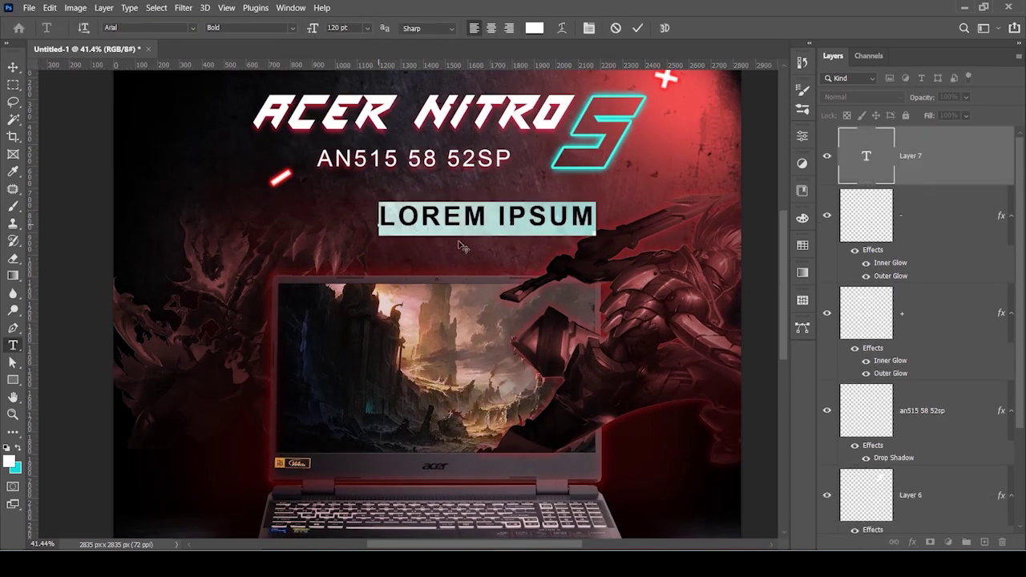
pyautogui.write('24')
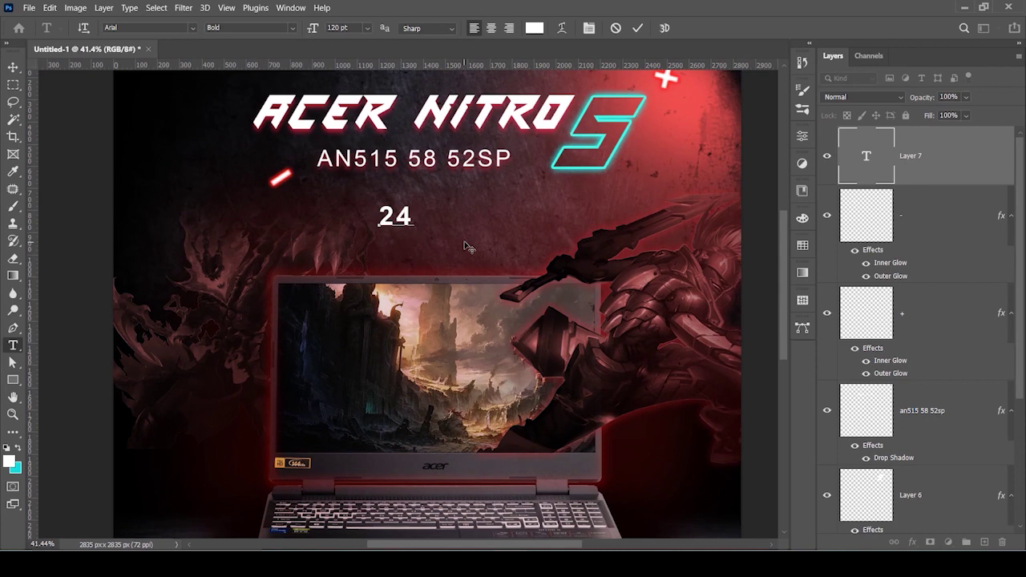
pyautogui.write(',390')
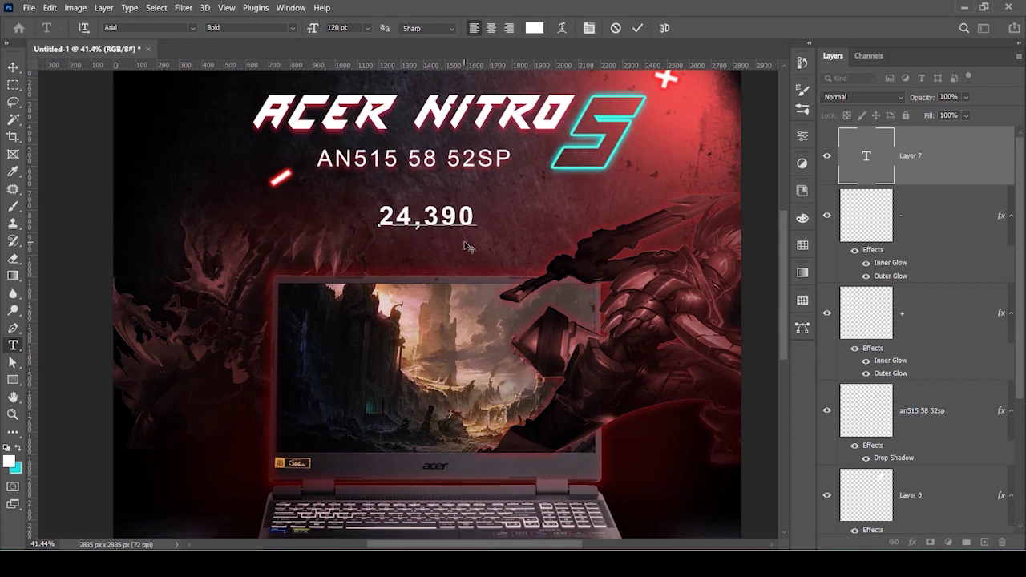
pyautogui.write(',0')
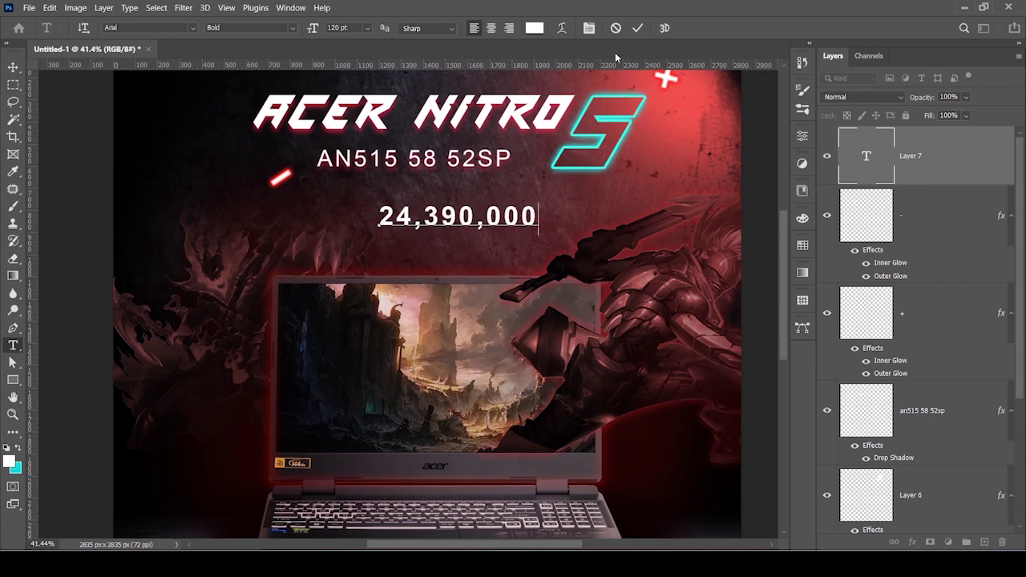
pyautogui.click(638, 28)
pyautogui.click(193, 28)
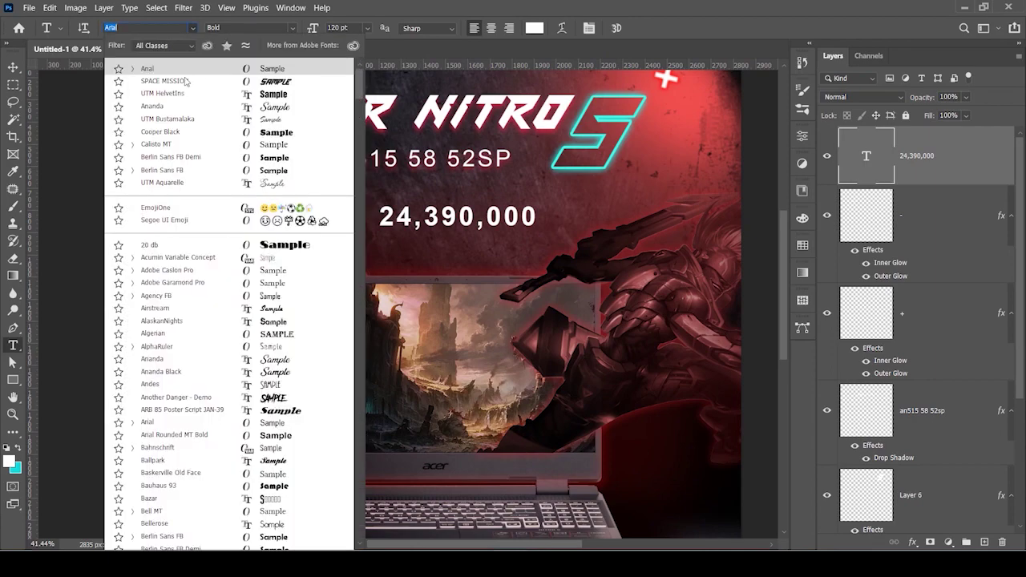
pyautogui.click(186, 81)
pyautogui.click(13, 68)
pyautogui.scroll(2, 516, 220)
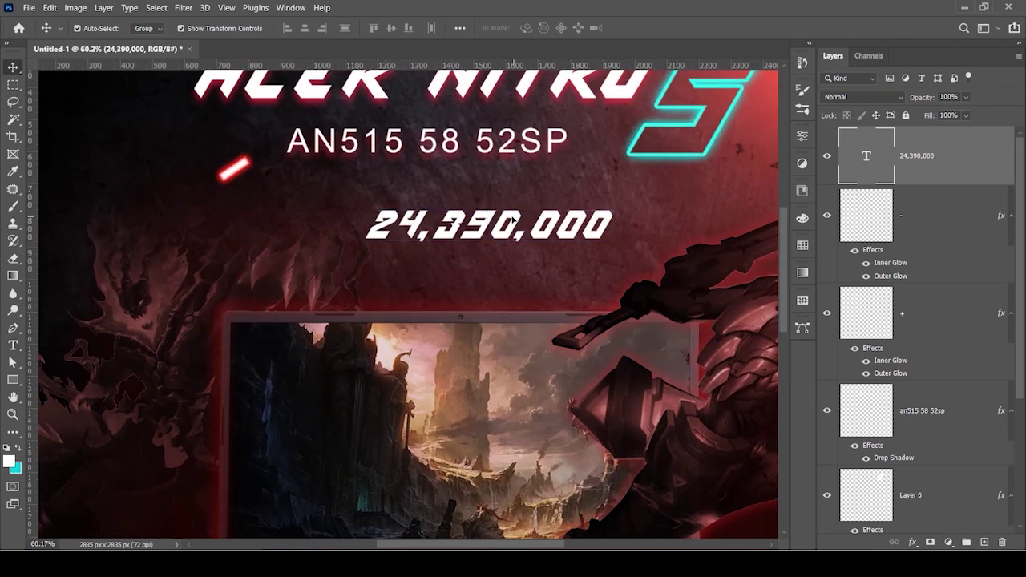
# - Move the 24,390,000 price below the subtitle and rasterize its type
pyautogui.moveTo(516, 220); pyautogui.dragTo(472, 227)
pyautogui.rightClick(914, 155)
pyautogui.click(887, 218)
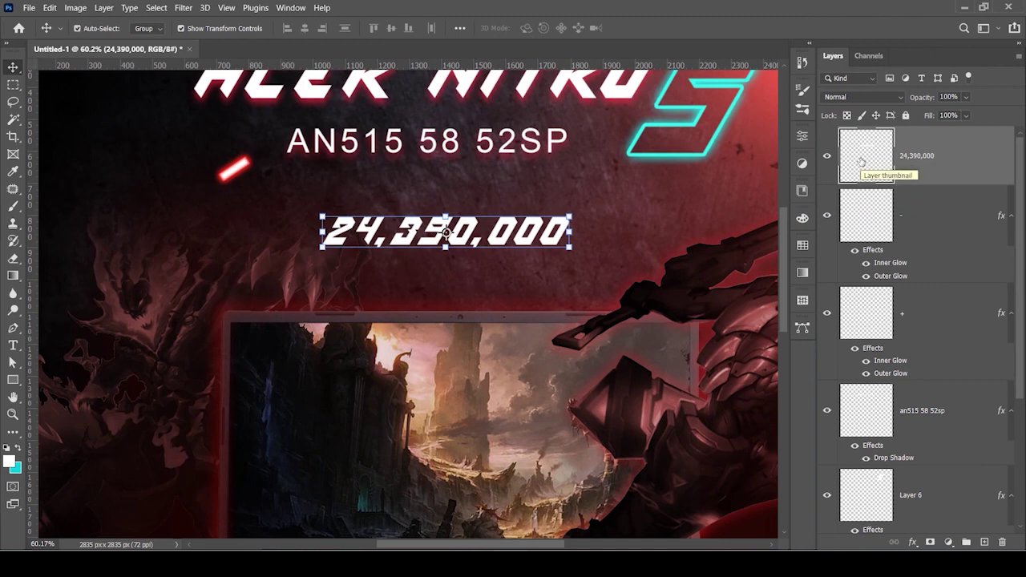
# - Fill the price text selection with the gold gradient preset
pyautogui.keyDown('ctrl'); pyautogui.click(861, 161); pyautogui.keyUp('ctrl')
pyautogui.press('g')
pyautogui.click(96, 28)
pyautogui.scroll(-3, 687, 250)
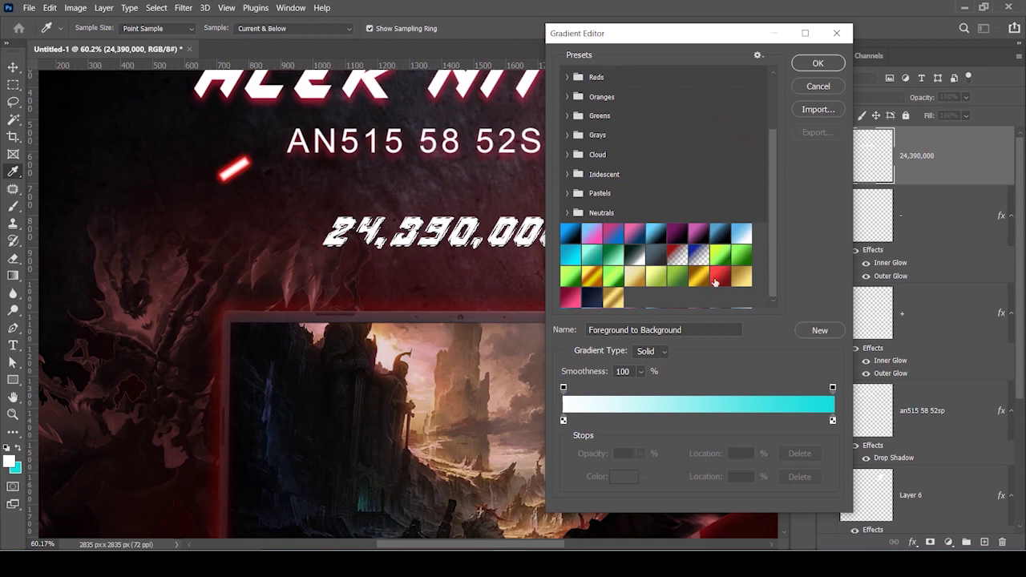
pyautogui.click(613, 297)
pyautogui.click(818, 64)
pyautogui.moveTo(321, 211); pyautogui.dragTo(607, 245)
# - Fit the whole poster on screen and select the price layer
pyautogui.click(13, 67)
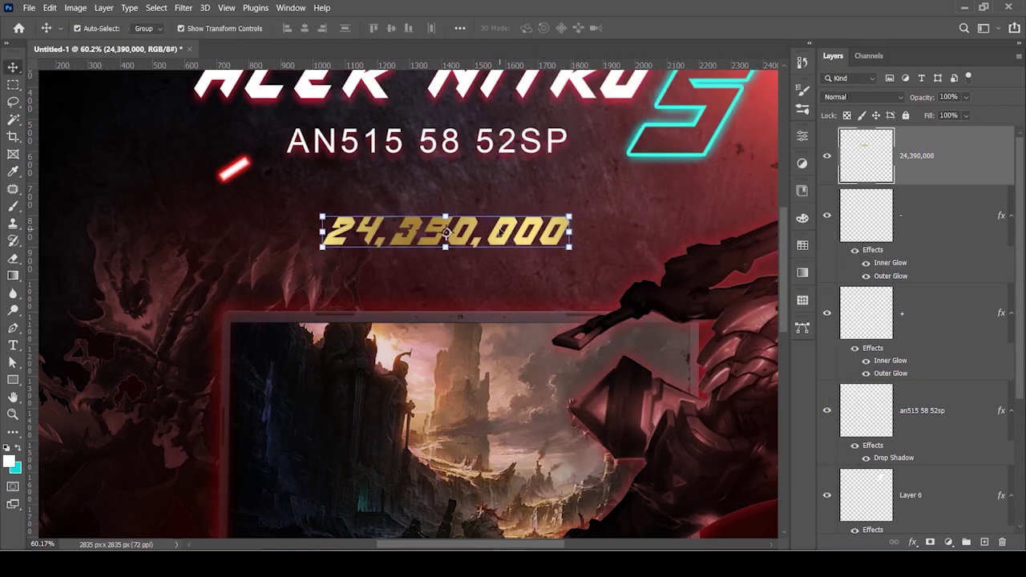
pyautogui.click(522, 326)
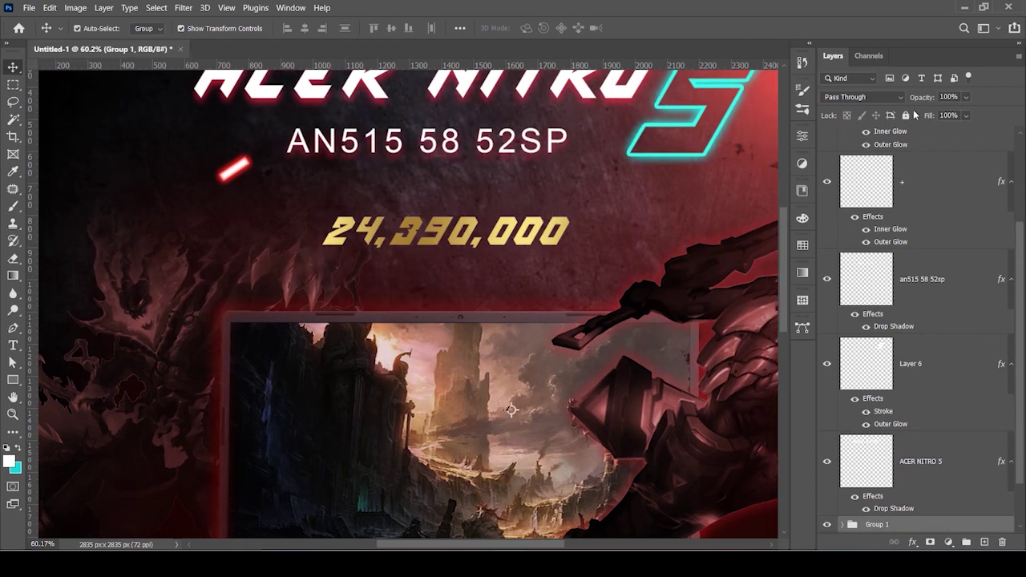
pyautogui.hotkey('ctrl', '0')
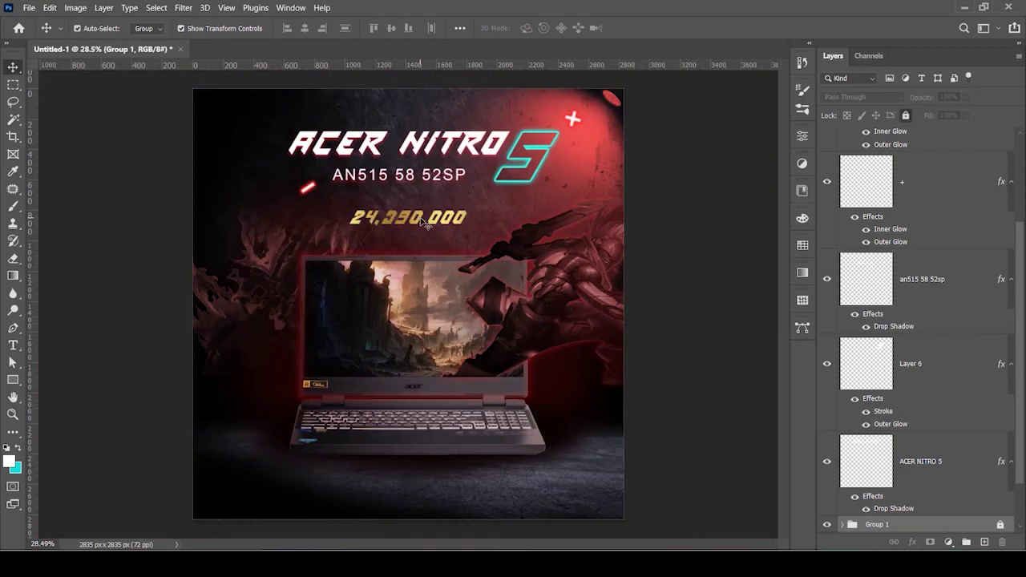
pyautogui.keyDown('ctrl'); pyautogui.click(423, 223); pyautogui.keyUp('ctrl')
pyautogui.scroll(2, 423, 222)
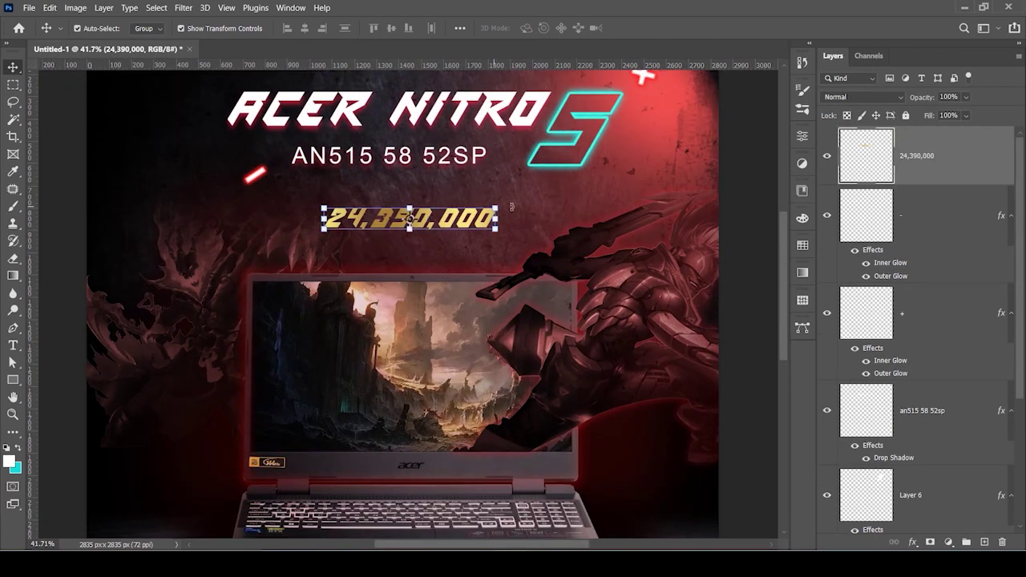
# - Adjust the price layer's Blend If sliders so the grunge backdrop shows through
pyautogui.doubleClick(965, 157)
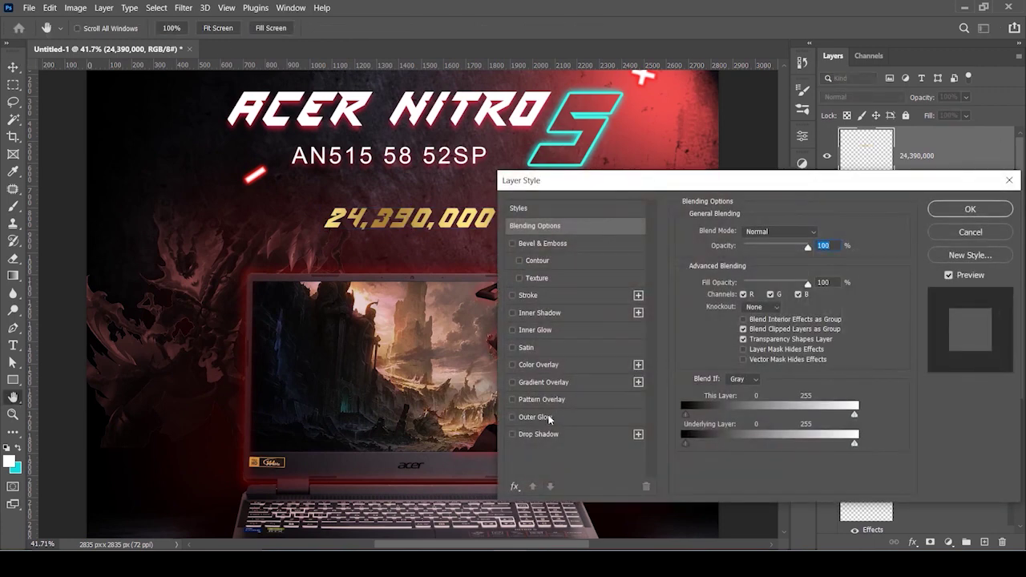
pyautogui.moveTo(686, 418)
pyautogui.mouseDown()
pyautogui.moveTo(701, 422)
pyautogui.moveTo(684, 417)
pyautogui.mouseUp()
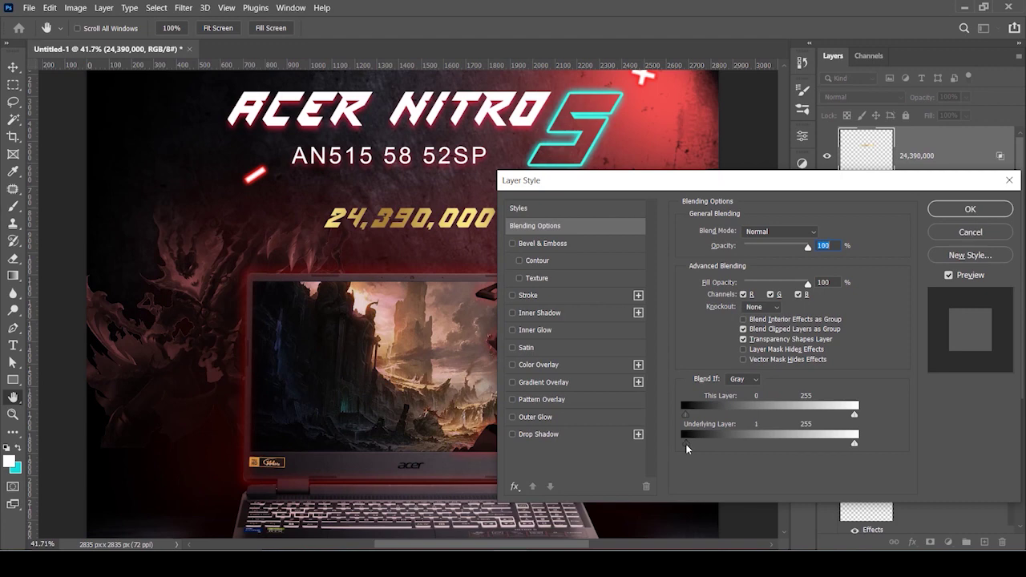
pyautogui.moveTo(695, 443); pyautogui.dragTo(731, 441)
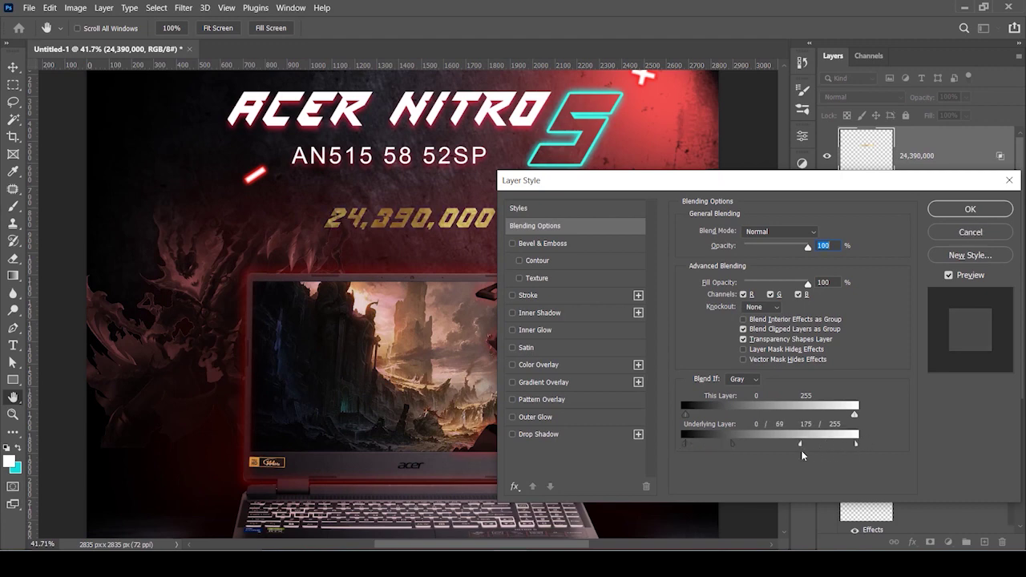
pyautogui.moveTo(856, 416); pyautogui.dragTo(816, 416)
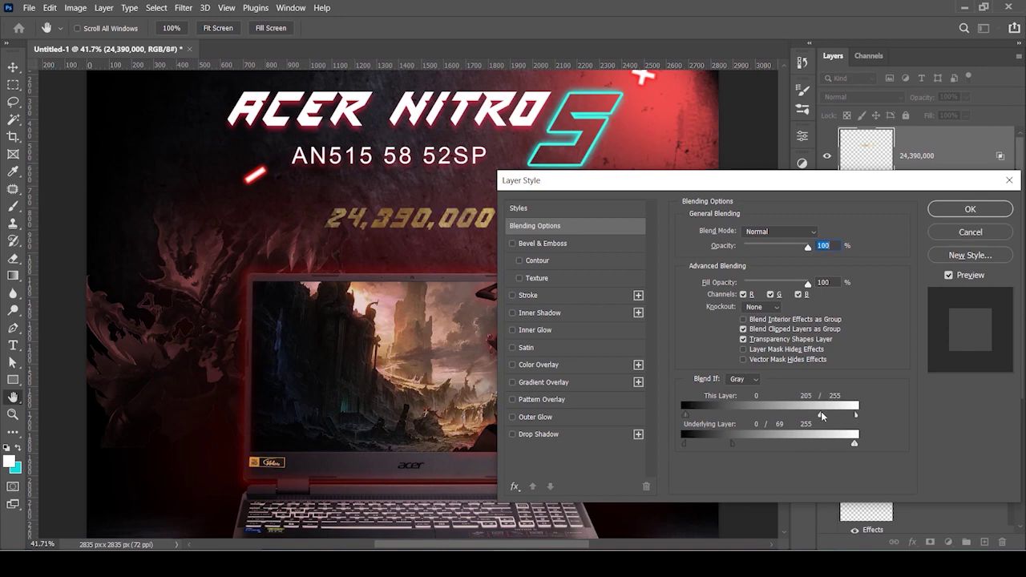
pyautogui.moveTo(695, 417); pyautogui.dragTo(792, 410)
pyautogui.click(972, 208)
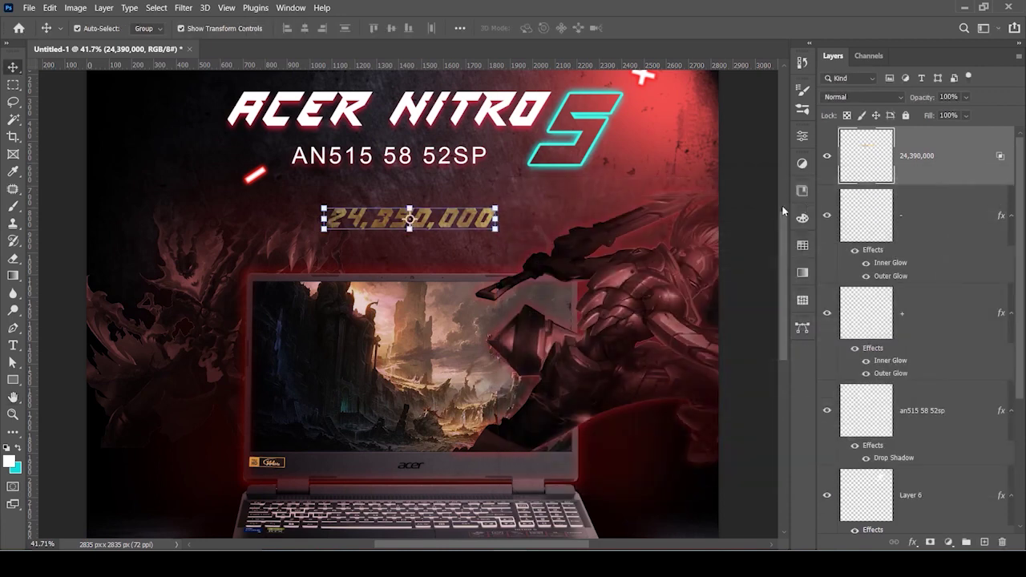
# - Drag the 24,390,000 layer down and right to centre it under the subtitle
pyautogui.press('v')
pyautogui.scroll(5, 425, 200)
pyautogui.scroll(-3, 322, 277)
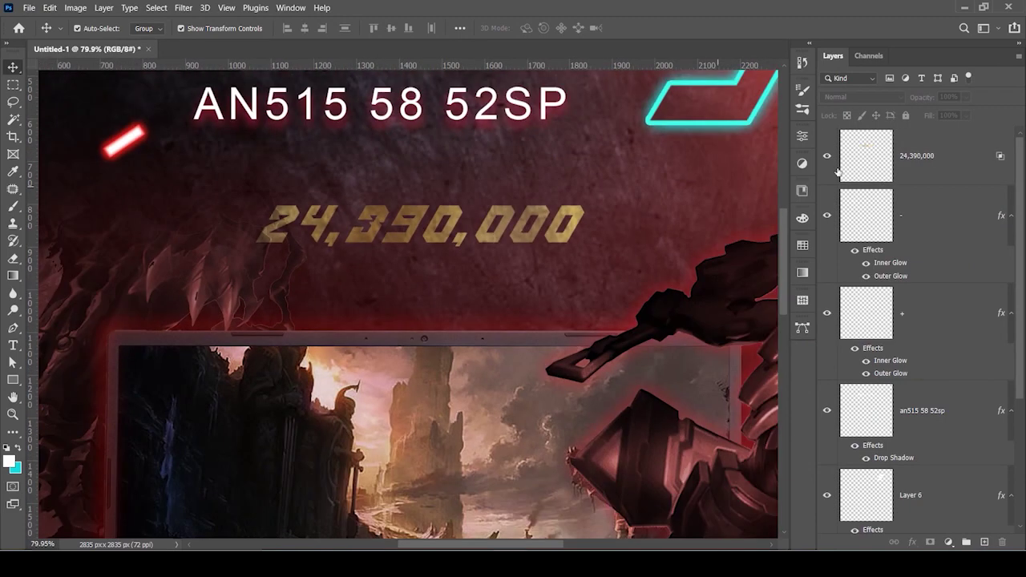
pyautogui.click(927, 160)
pyautogui.scroll(-2, 361, 254)
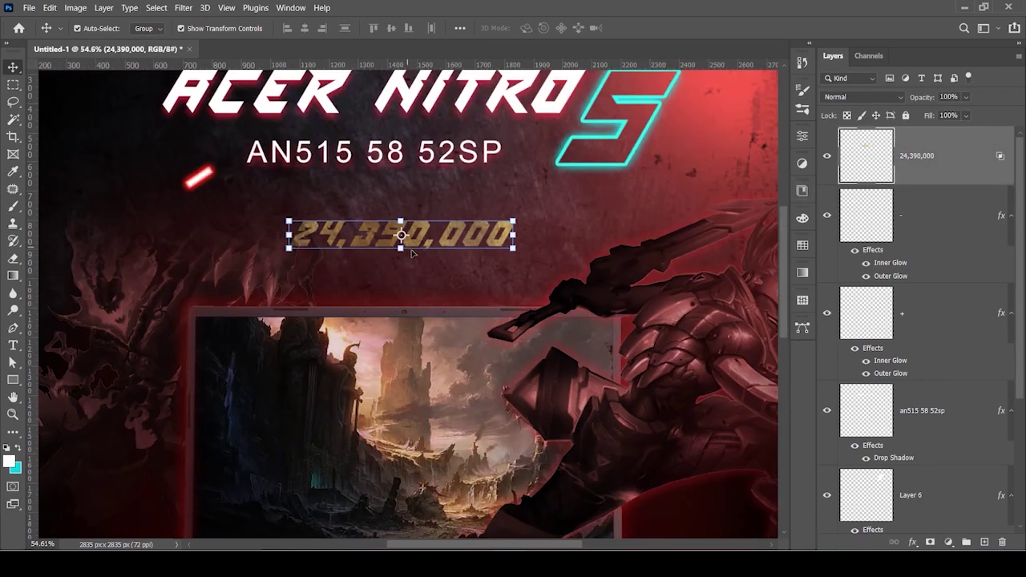
pyautogui.moveTo(425, 238); pyautogui.dragTo(442, 252)
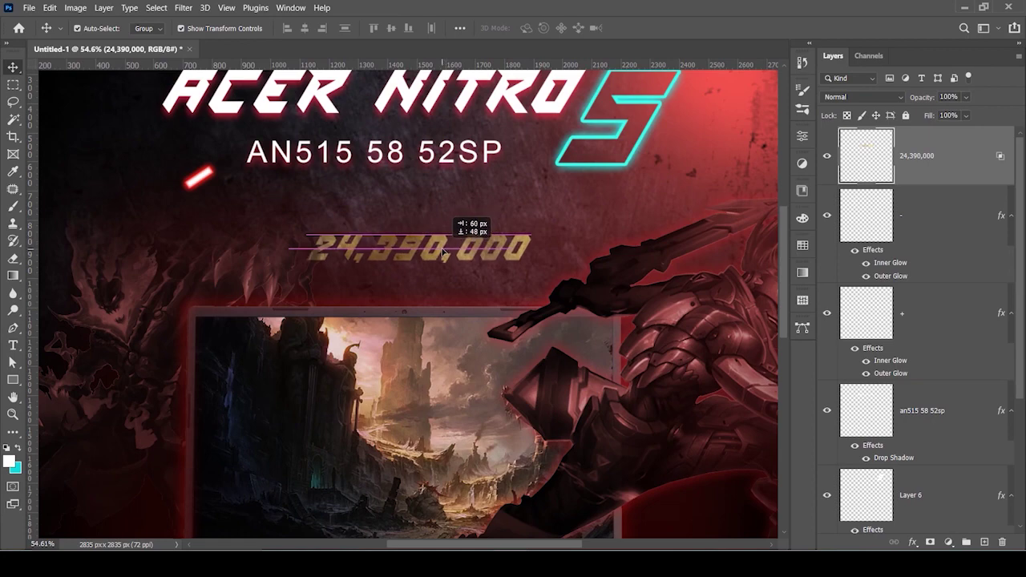
pyautogui.scroll(-2, 456, 288)
pyautogui.scroll(-3, 604, 243)
pyautogui.scroll(2, 338, 222)
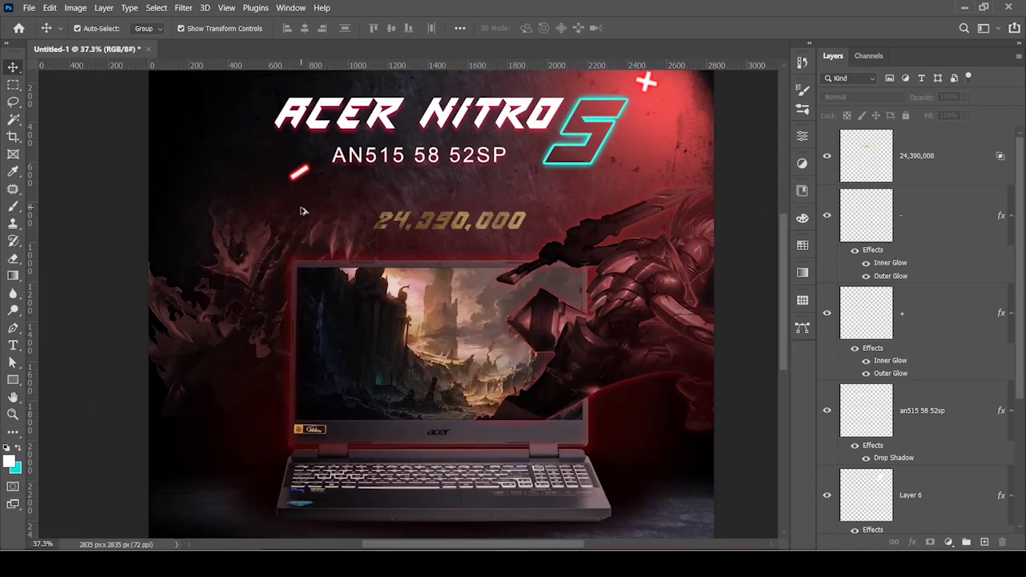
pyautogui.scroll(-2, 305, 213)
# - Add a new guide layout and centre the price on the vertical guide
pyautogui.click(226, 8)
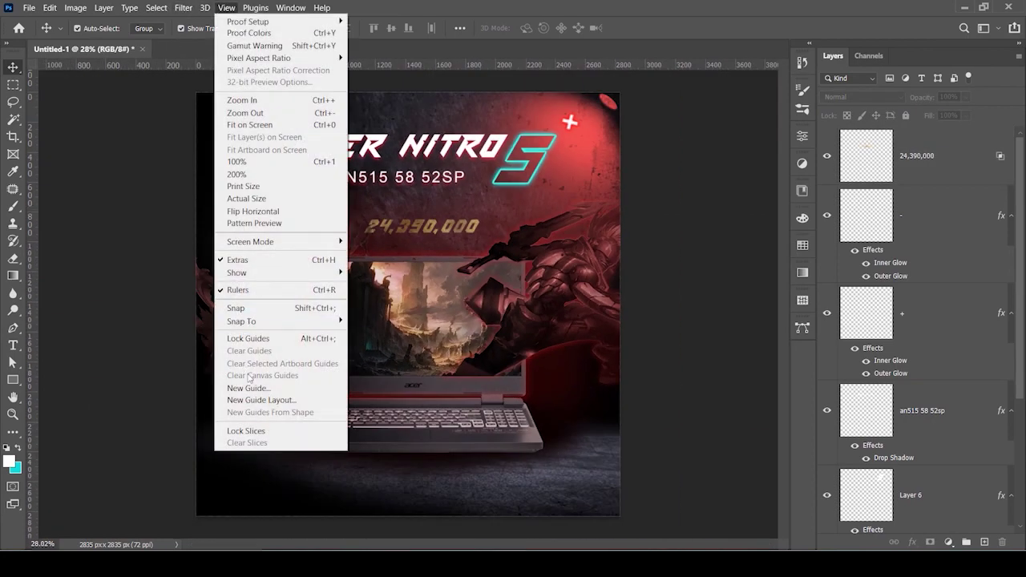
pyautogui.click(265, 402)
pyautogui.click(923, 171)
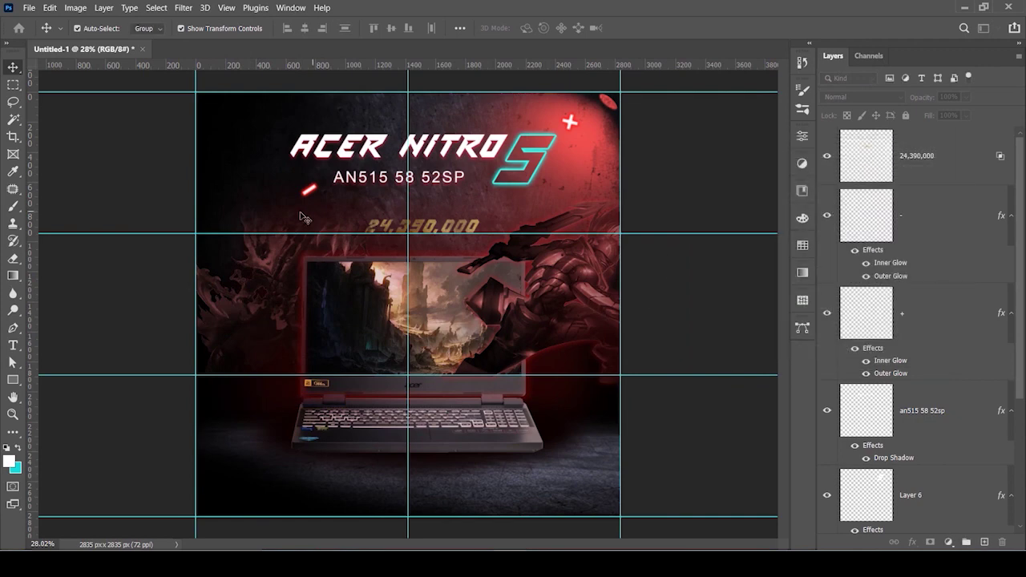
pyautogui.scroll(2, 330, 233)
pyautogui.moveTo(529, 225); pyautogui.dragTo(504, 224)
# - Shift the ACER NITRO title, cyan 5 and subtitle left onto the centre guide
pyautogui.scroll(3, 513, 204)
pyautogui.click(522, 183)
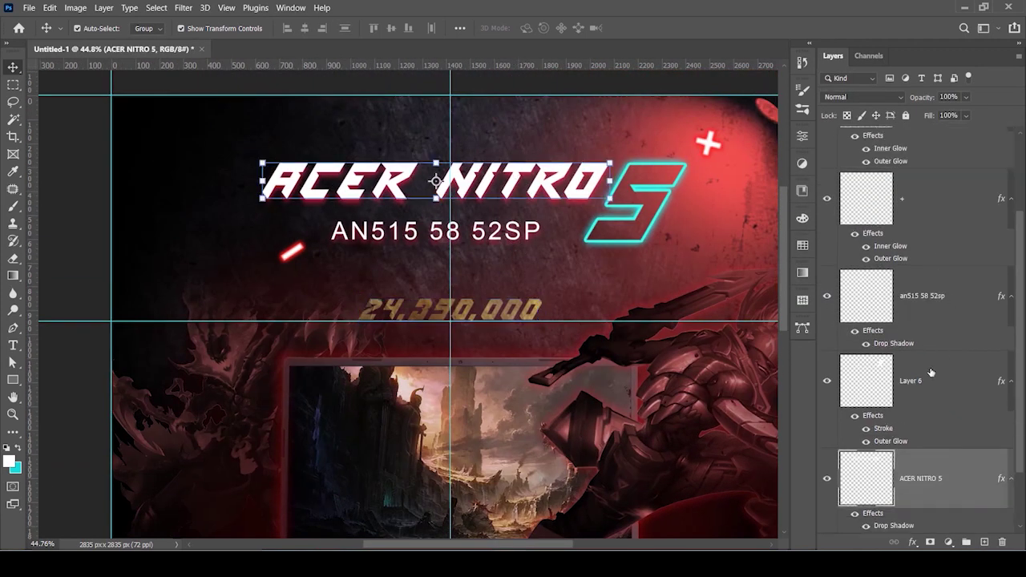
pyautogui.keyDown('shift'); pyautogui.click(923, 385); pyautogui.keyUp('shift')
pyautogui.keyDown('shift'); pyautogui.click(919, 298); pyautogui.keyUp('shift')
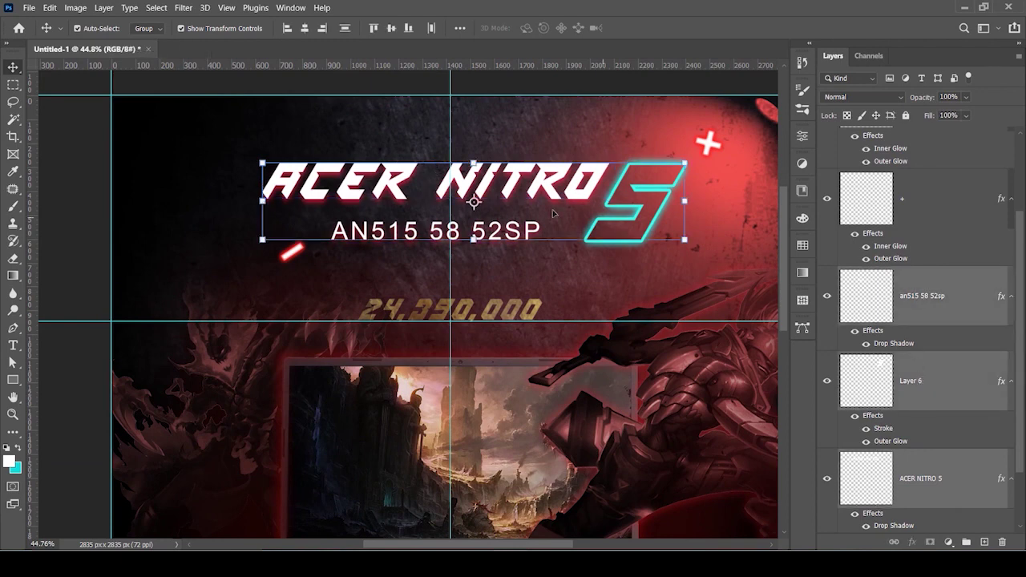
pyautogui.moveTo(517, 174); pyautogui.dragTo(500, 175)
pyautogui.press('Left')
pyautogui.press('Left')
pyautogui.press('Left')
pyautogui.press('Left')
pyautogui.press('Left')
pyautogui.press('Left')
# - Slightly enlarge the + accent, then move the − accent left and tilt it about 12.2°
pyautogui.moveTo(714, 143); pyautogui.dragTo(693, 146)
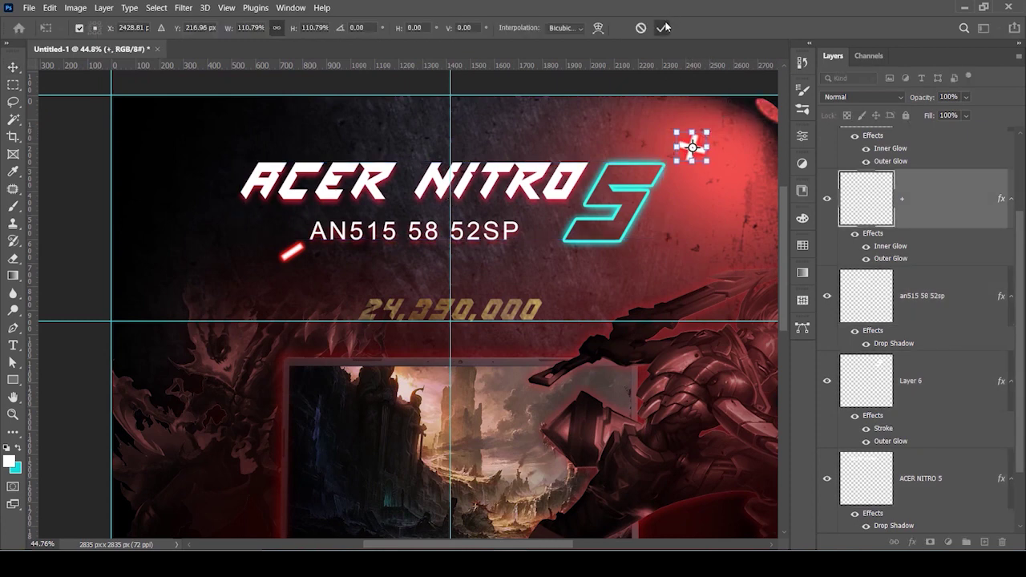
pyautogui.click(662, 27)
pyautogui.click(292, 252)
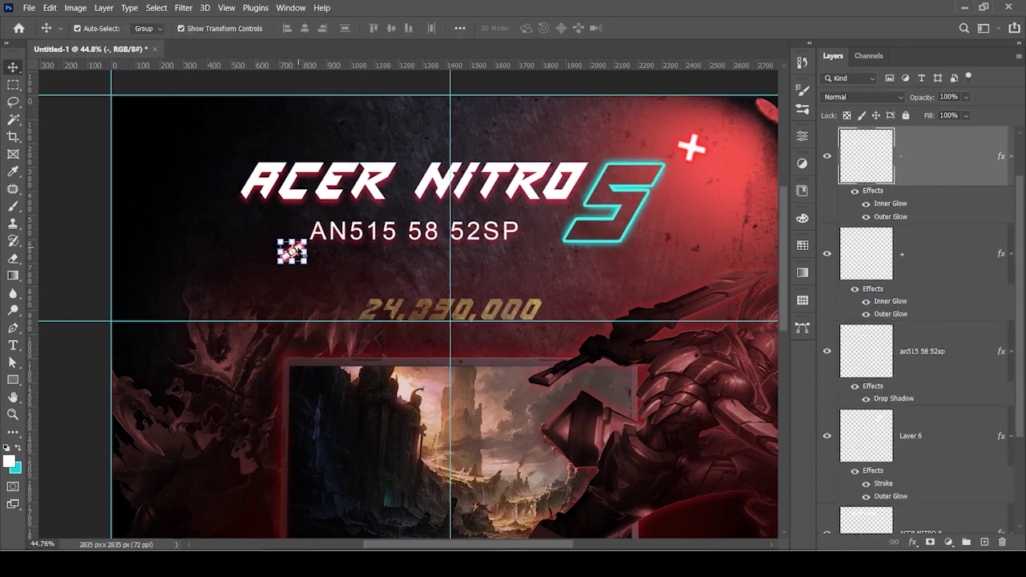
pyautogui.hotkey('ctrl', 't')
pyautogui.scroll(2, 256, 253)
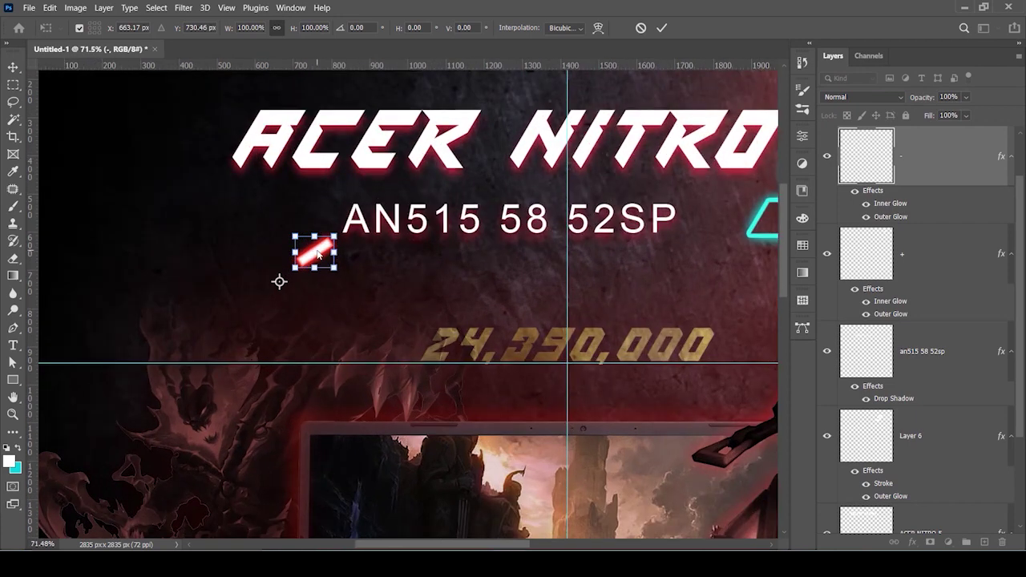
pyautogui.click(662, 28)
pyautogui.moveTo(325, 247); pyautogui.dragTo(289, 258)
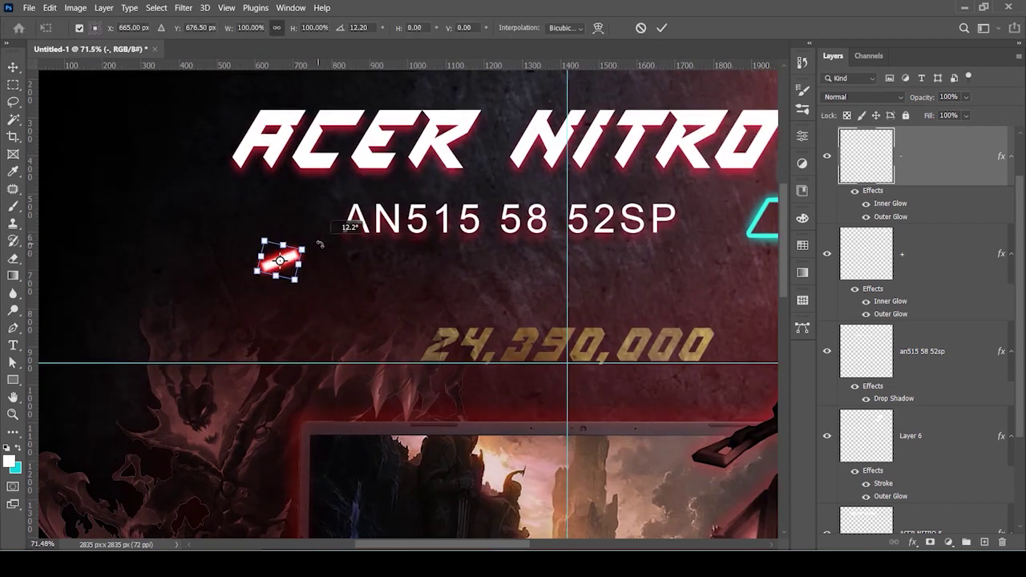
pyautogui.moveTo(311, 240); pyautogui.dragTo(319, 231)
pyautogui.click(660, 27)
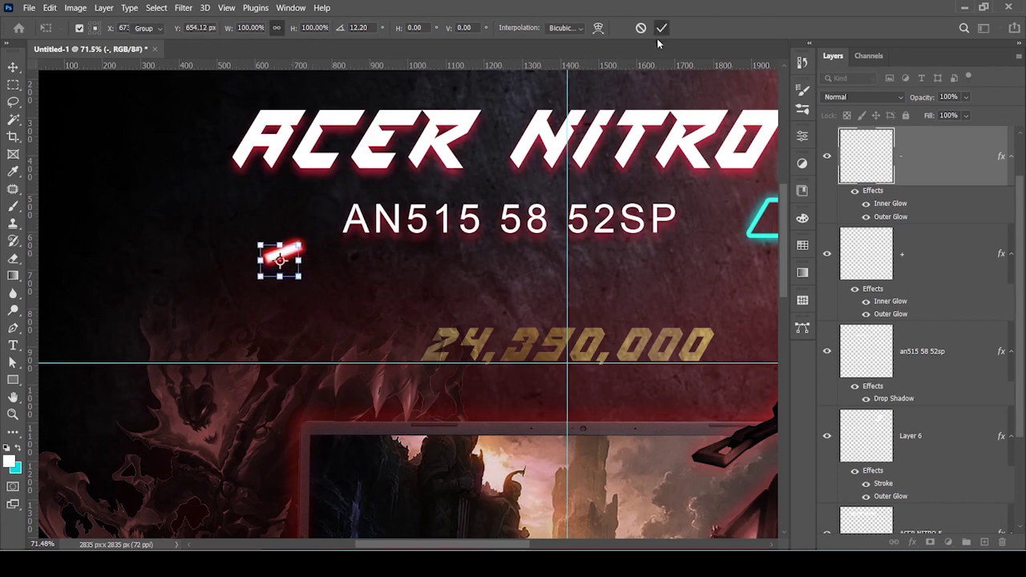
# - Nudge the whole Group 1 artwork slightly left
pyautogui.scroll(-5, 287, 316)
pyautogui.scroll(1, 366, 168)
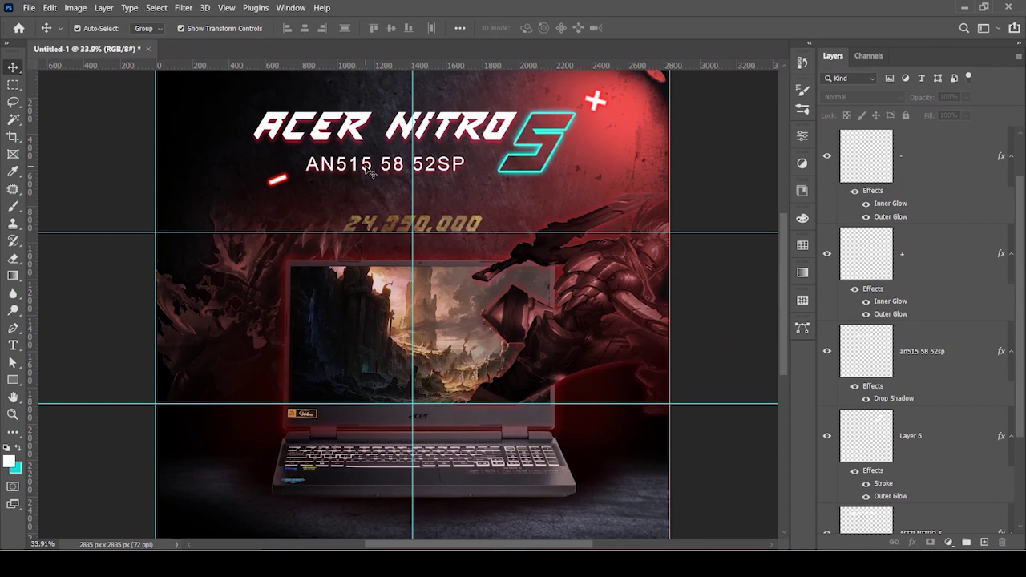
pyautogui.scroll(-1, 371, 172)
pyautogui.scroll(-3, 953, 523)
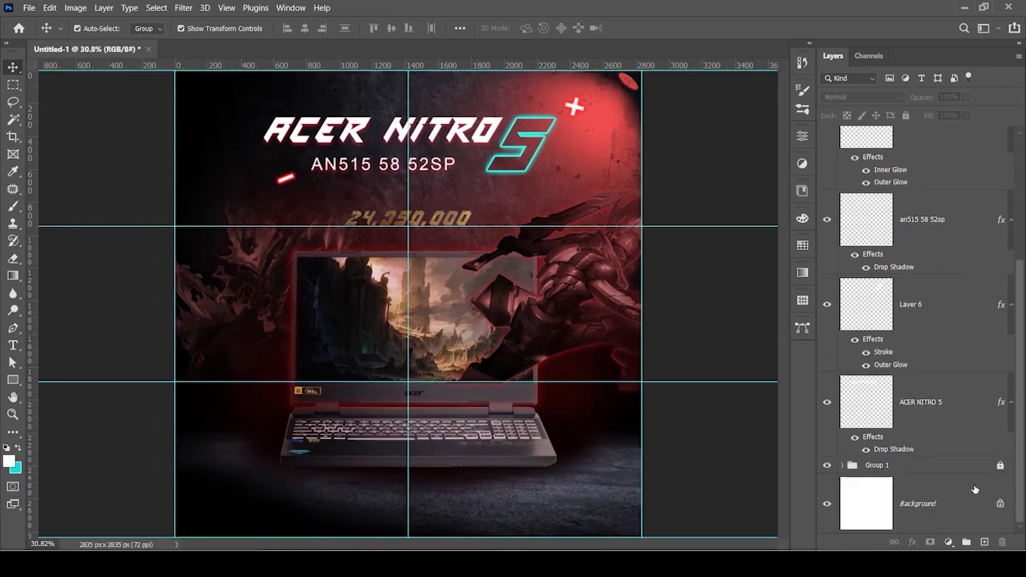
pyautogui.click(1004, 466)
pyautogui.click(722, 345)
pyautogui.click(946, 472)
pyautogui.scroll(-5, 503, 388)
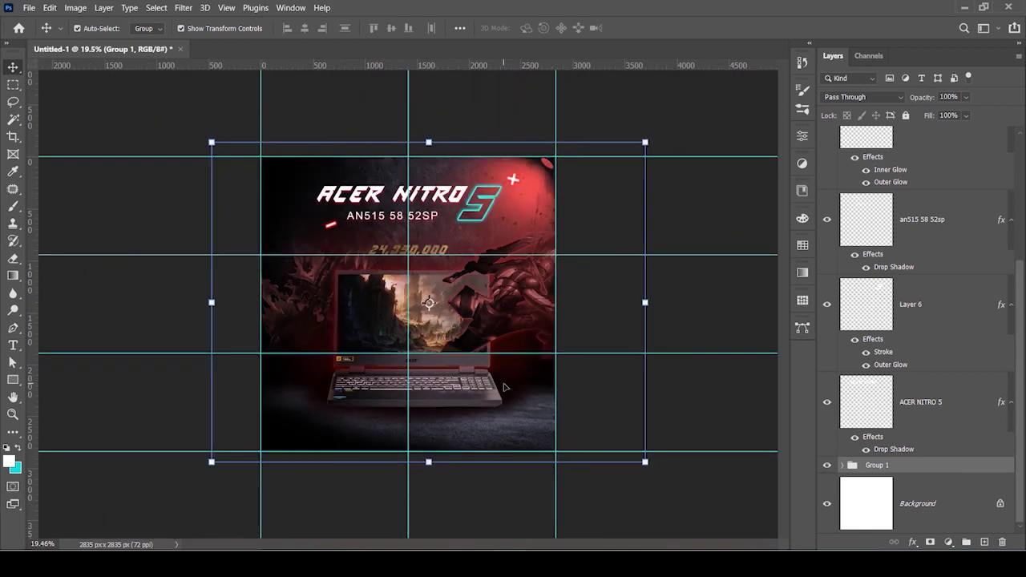
pyautogui.press('Left')
pyautogui.press('Left')
pyautogui.press('Left')
pyautogui.press('Left')
pyautogui.press('Left')
pyautogui.press('Left')
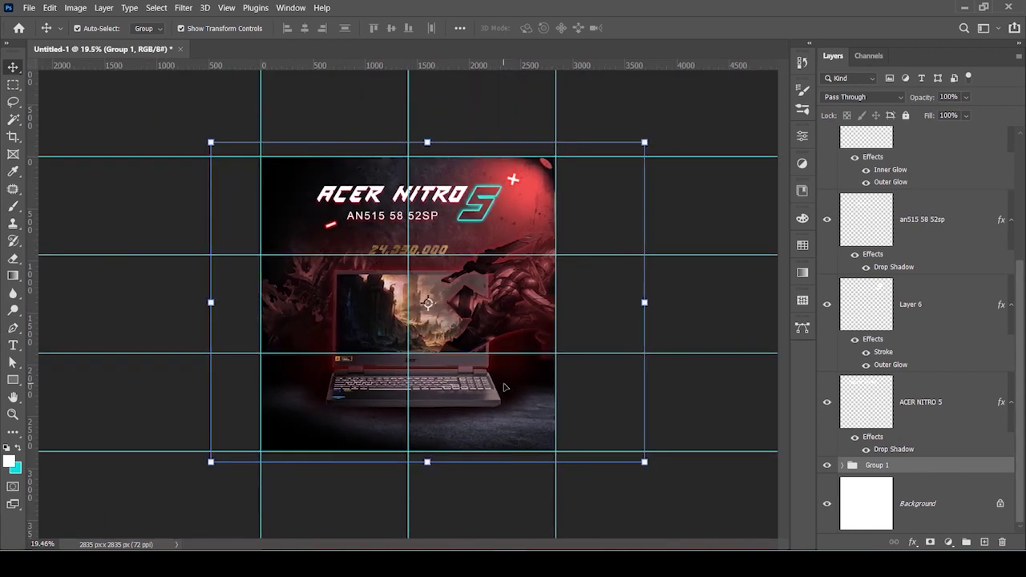
pyautogui.click(587, 198)
pyautogui.scroll(4, 400, 272)
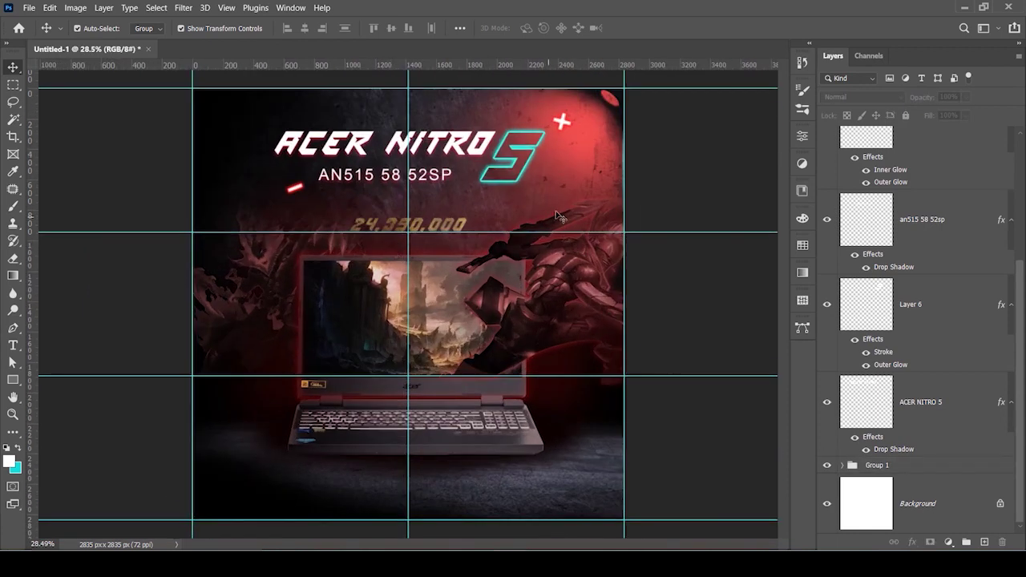
pyautogui.scroll(-1, 363, 281)
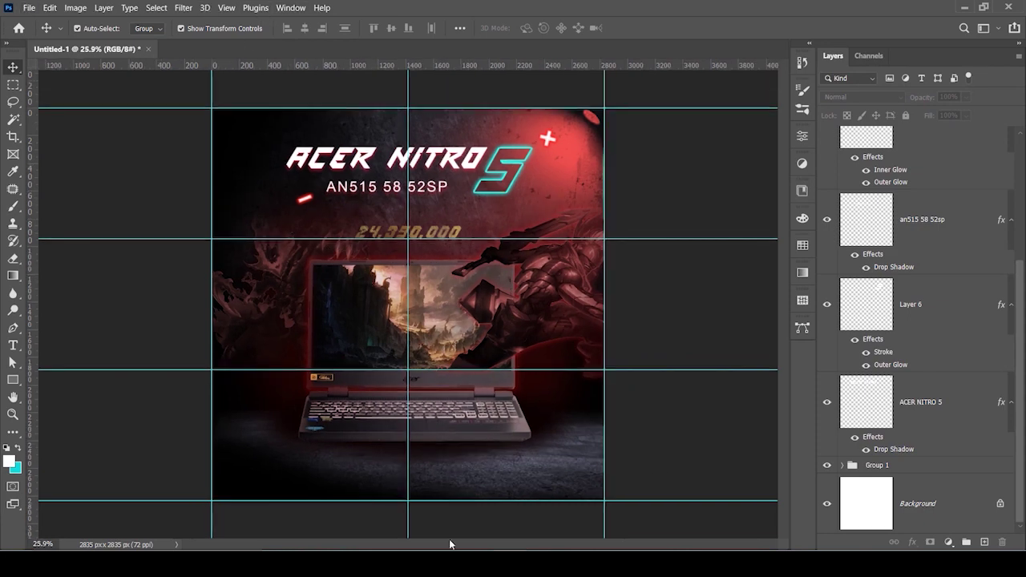
pyautogui.click(29, 7)
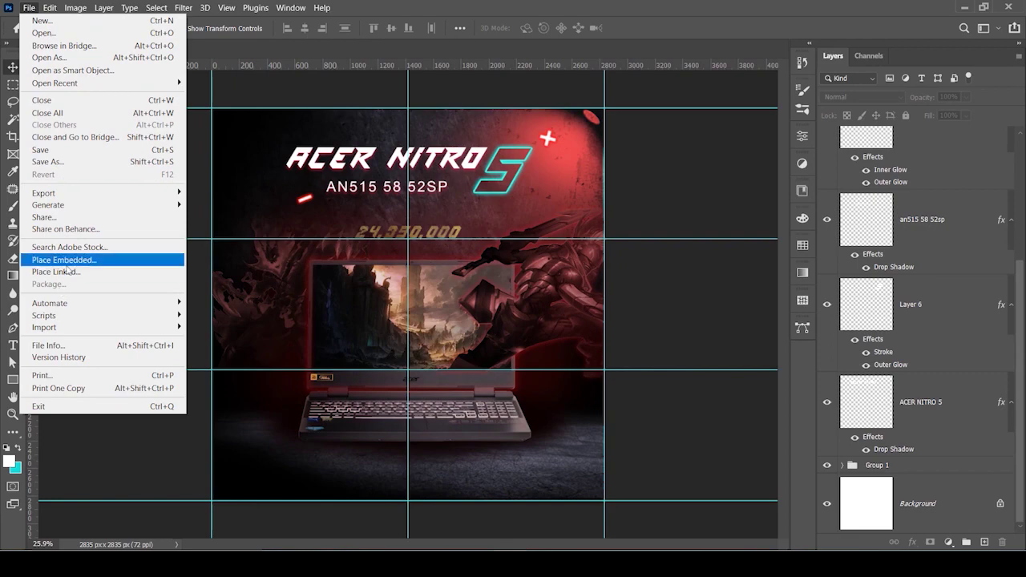
# - Place the download logo image as an embedded layer
pyautogui.click(63, 275)
pyautogui.doubleClick(487, 200)
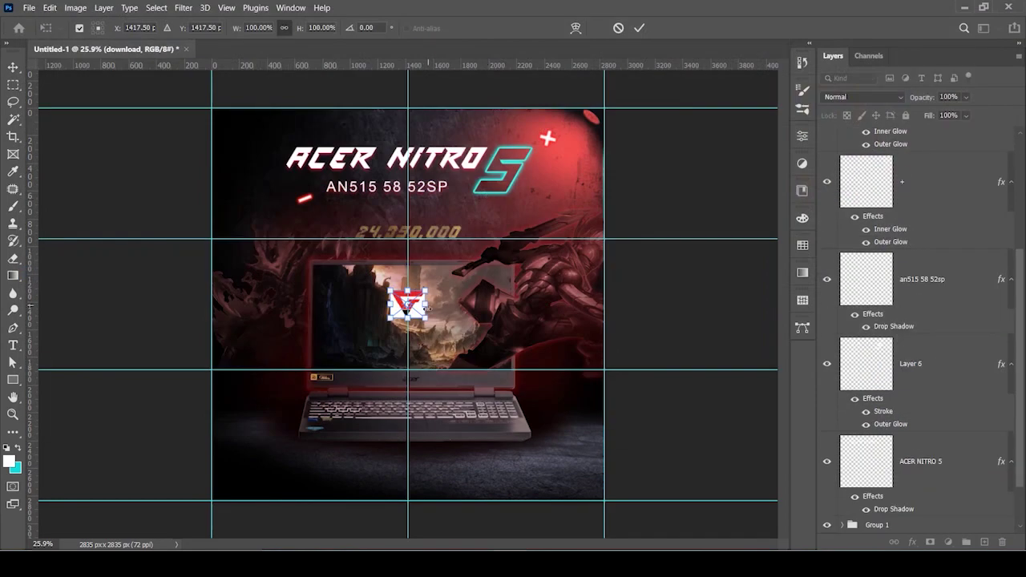
pyautogui.moveTo(427, 292); pyautogui.dragTo(584, 167)
pyautogui.click(639, 28)
# - Rasterize the logo layer and delete its white background with the Magic Wand
pyautogui.press('w')
pyautogui.click(538, 281)
pyautogui.scroll(5, 899, 164)
pyautogui.rightClick(914, 158)
pyautogui.click(842, 281)
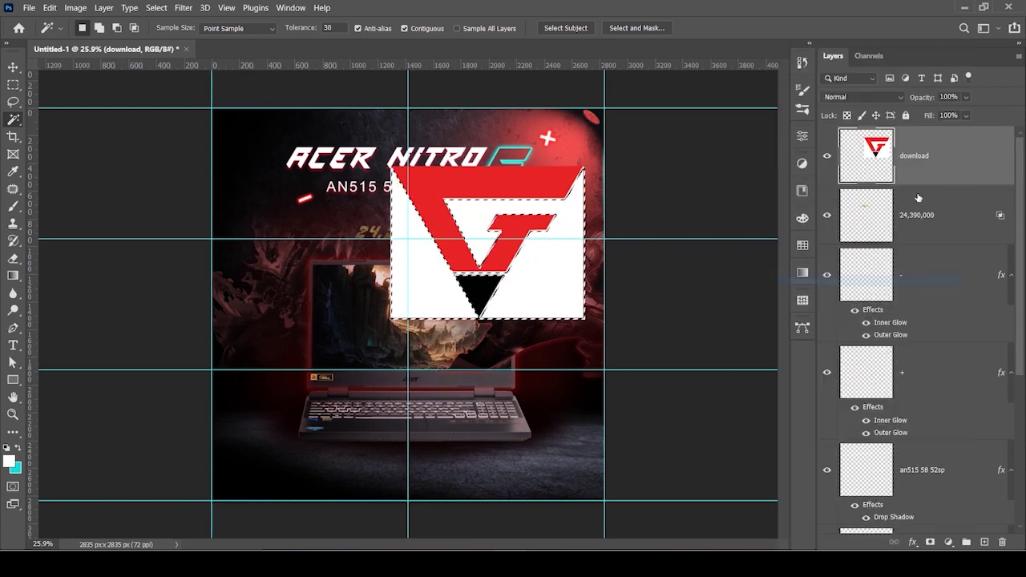
pyautogui.press('Delete')
pyautogui.hotkey('ctrl', 'd')
# - Fill the logo shape with white
pyautogui.keyDown('ctrl'); pyautogui.click(886, 152); pyautogui.keyUp('ctrl')
pyautogui.hotkey('alt', 'BackSpace')
pyautogui.hotkey('ctrl', 'd')
# - Scale the logo down to about 19% and centre it above the ACER NITRO title
pyautogui.press('v')
pyautogui.scroll(2, 397, 169)
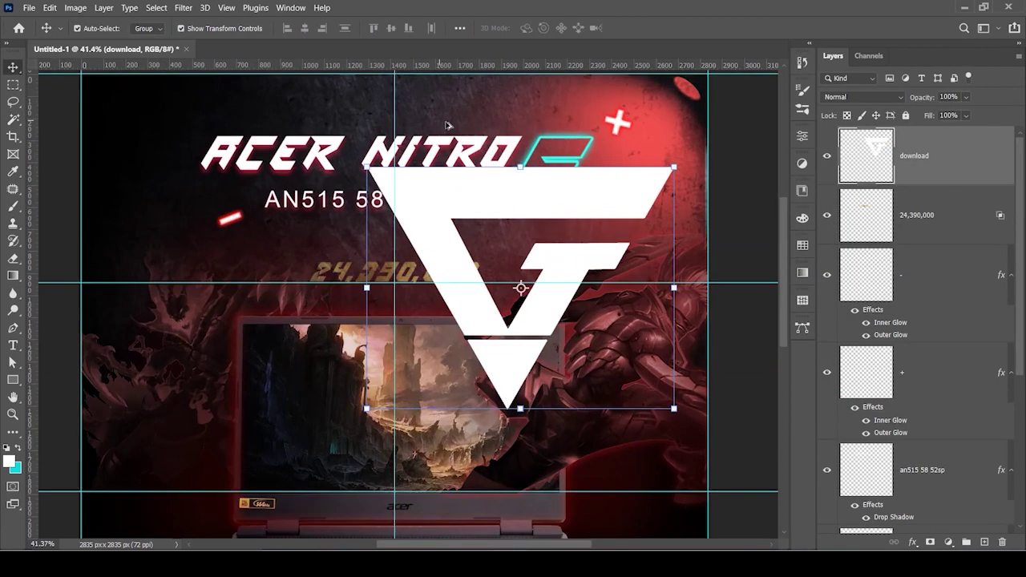
pyautogui.moveTo(676, 168); pyautogui.dragTo(413, 373)
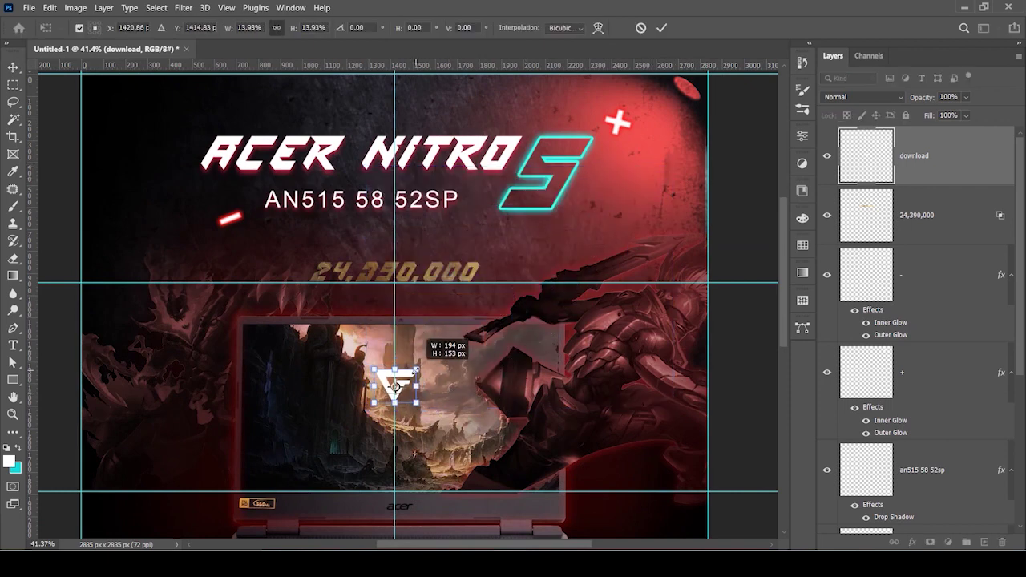
pyautogui.click(660, 28)
pyautogui.moveTo(403, 383)
pyautogui.mouseDown()
pyautogui.moveTo(417, 142)
pyautogui.moveTo(395, 146)
pyautogui.mouseUp()
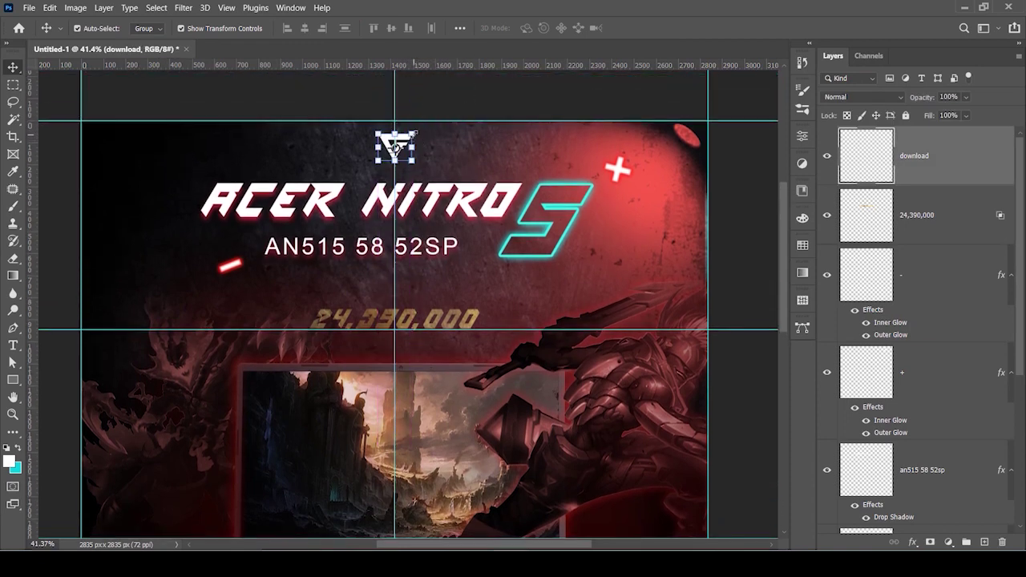
pyautogui.click(535, 109)
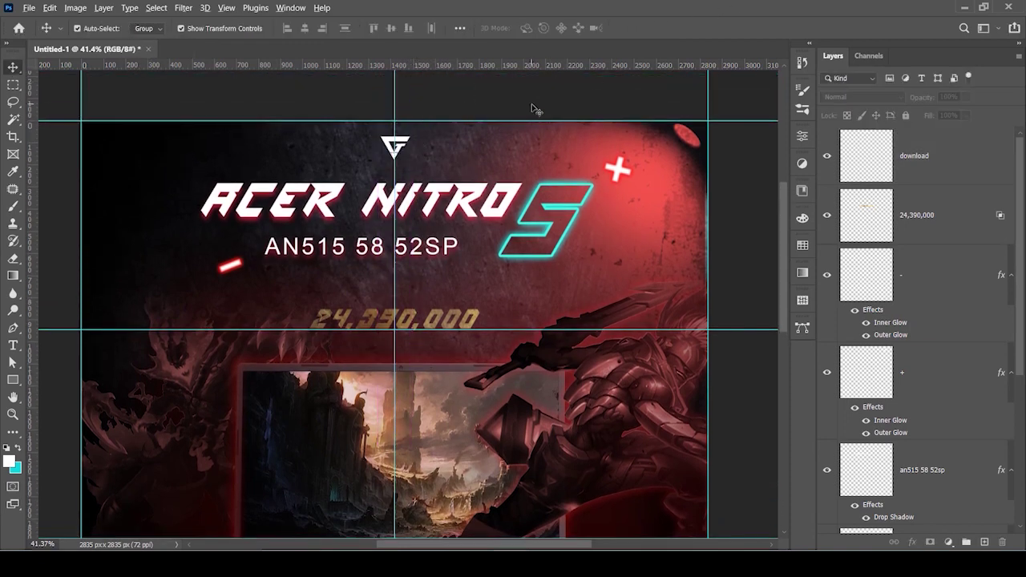
pyautogui.scroll(-2, 536, 109)
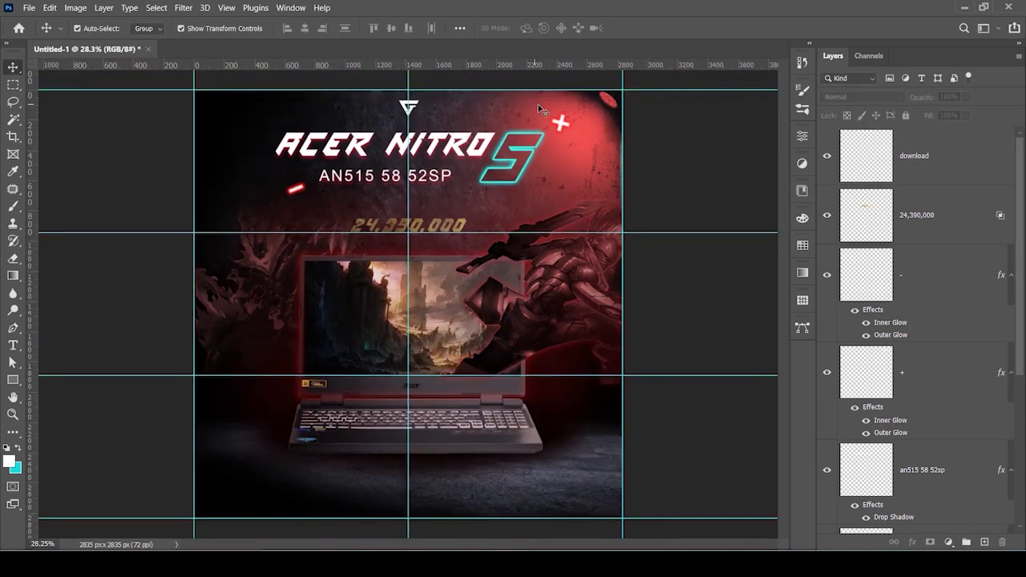
# - Group the ACER NITRO title, cyan 5 and subtitle into Group 2 and adjust its height
pyautogui.click(491, 149)
pyautogui.keyDown('shift'); pyautogui.click(910, 382); pyautogui.keyUp('shift')
pyautogui.keyDown('shift'); pyautogui.click(940, 293); pyautogui.keyUp('shift')
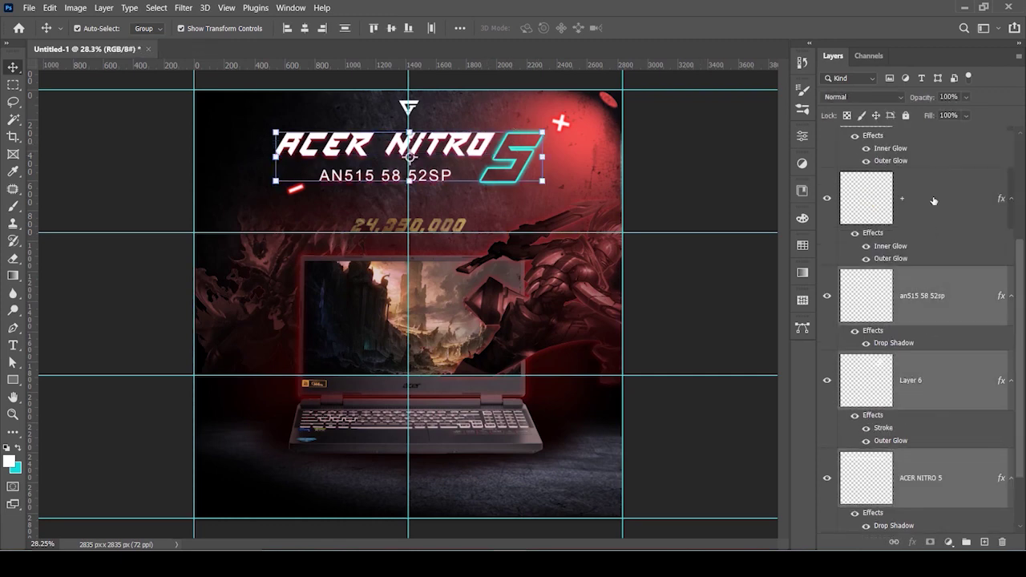
pyautogui.click(967, 543)
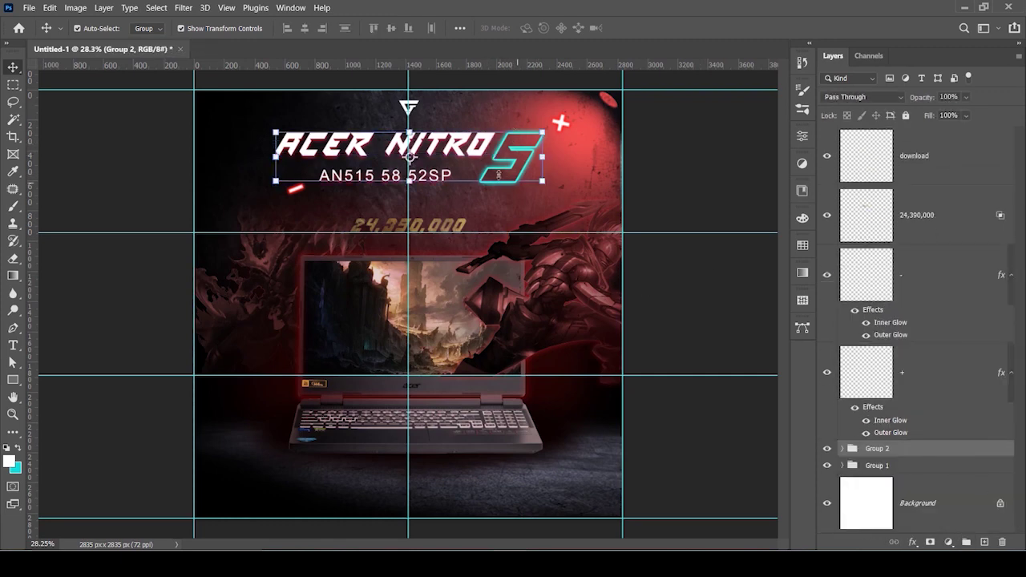
pyautogui.moveTo(410, 156); pyautogui.dragTo(481, 148)
pyautogui.moveTo(477, 156); pyautogui.dragTo(477, 153)
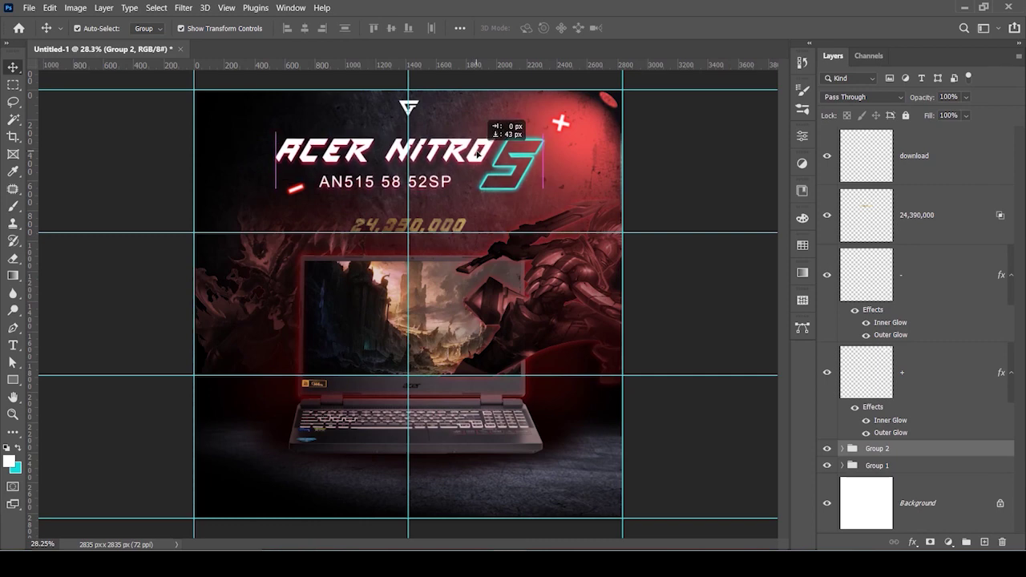
# - Nudge both the + and − accents down and left with Shift+arrow keys
pyautogui.click(926, 388)
pyautogui.keyDown('shift'); pyautogui.click(924, 285); pyautogui.keyUp('shift')
pyautogui.hotkey('shift', 'Down')
pyautogui.hotkey('shift', 'Down')
pyautogui.hotkey('shift', 'Down')
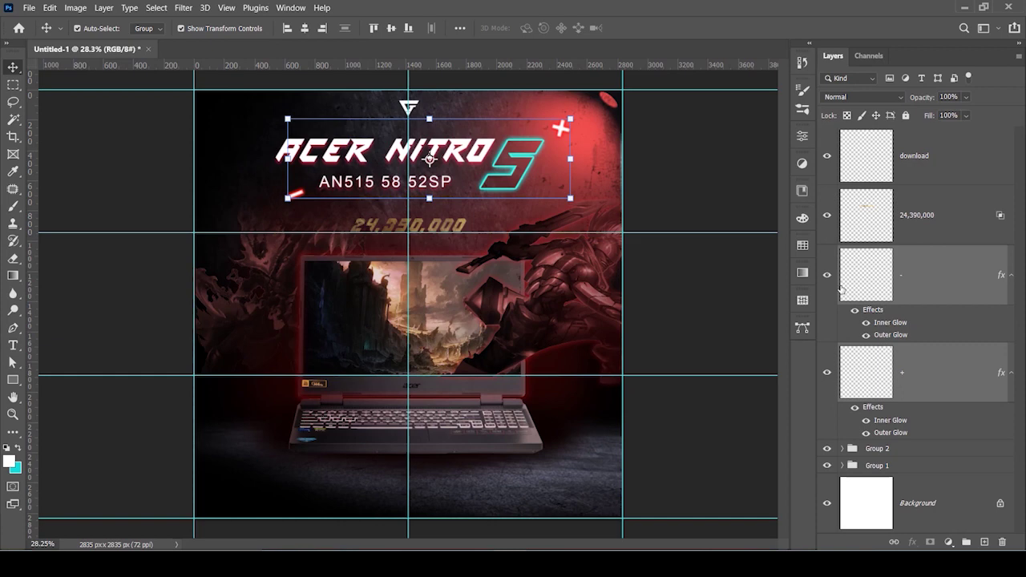
pyautogui.hotkey('shift', 'Left')
pyautogui.hotkey('shift', 'Left')
pyautogui.click(694, 158)
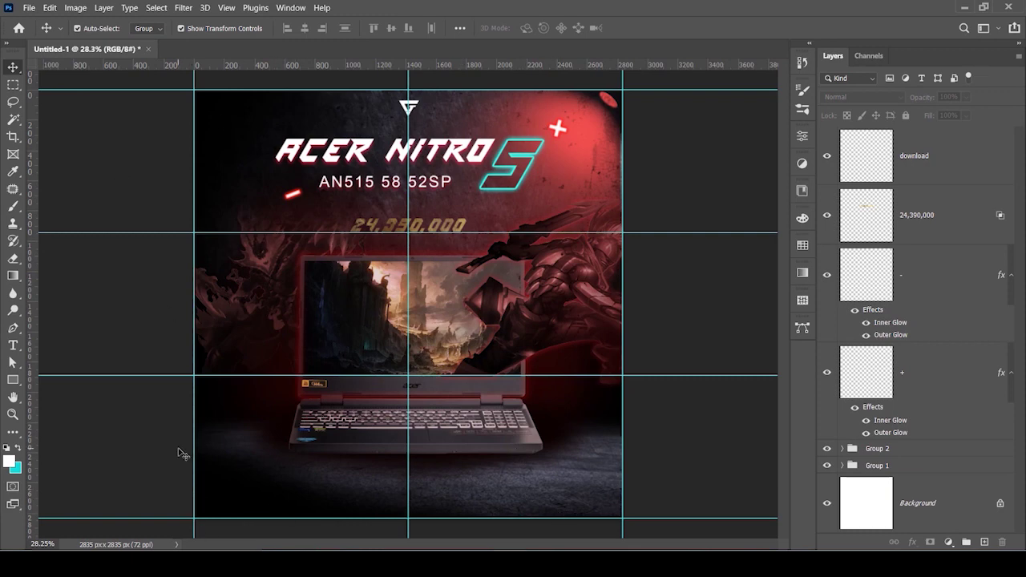
# - Group the layers from download through Group 2 into Group 3
pyautogui.scroll(2, 316, 518)
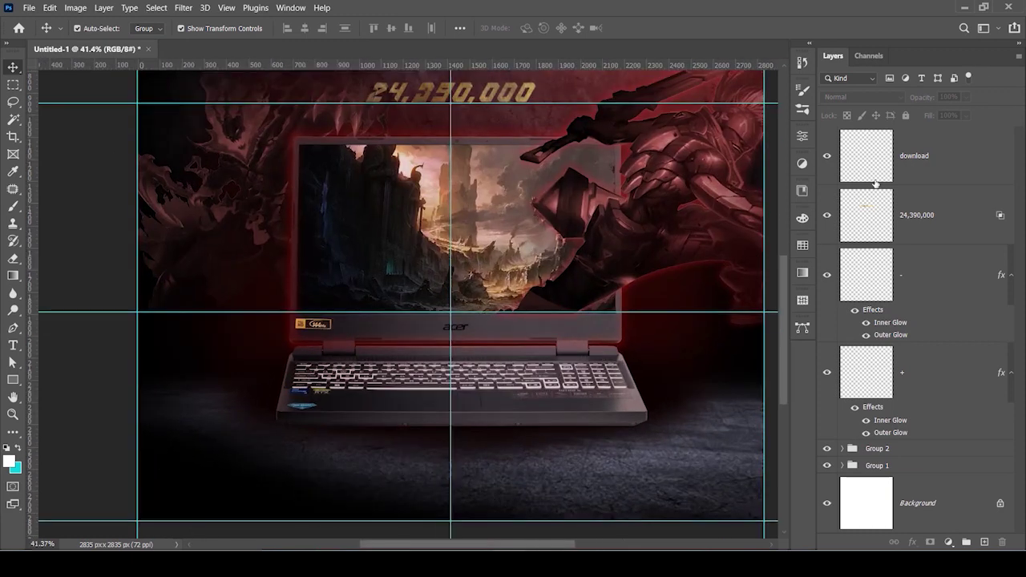
pyautogui.press('t')
pyautogui.click(914, 166)
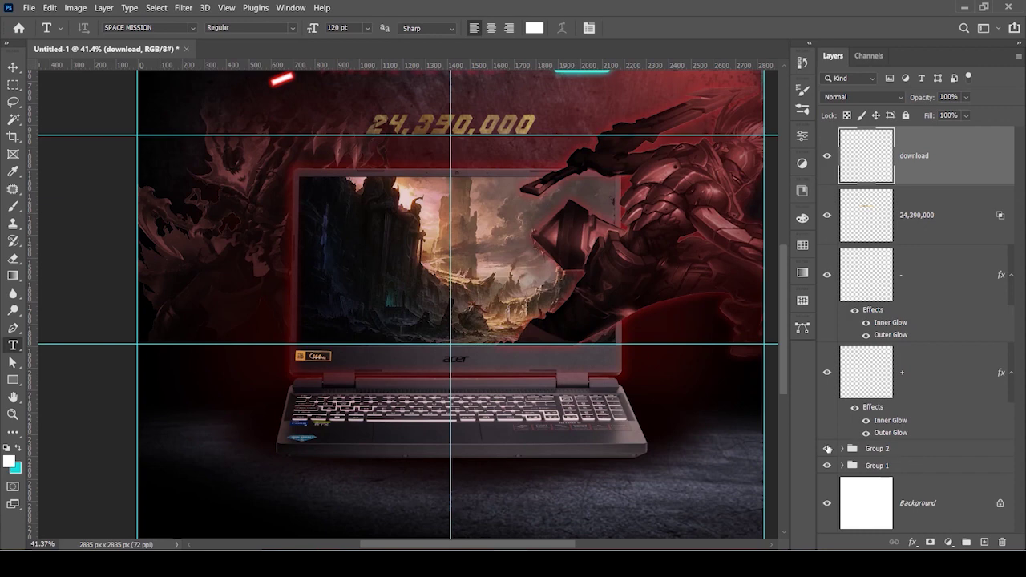
pyautogui.keyDown('shift'); pyautogui.click(912, 452); pyautogui.keyUp('shift')
pyautogui.click(967, 542)
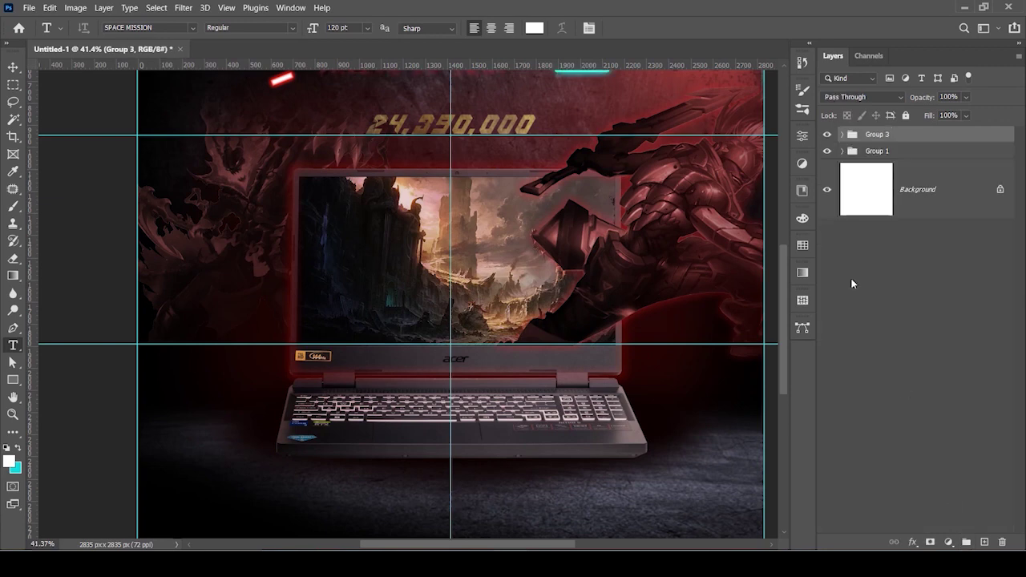
# - Add an Arial 'ĐẶT NGAY' text layer below the laptop using Vietnamese input
pyautogui.click(421, 499)
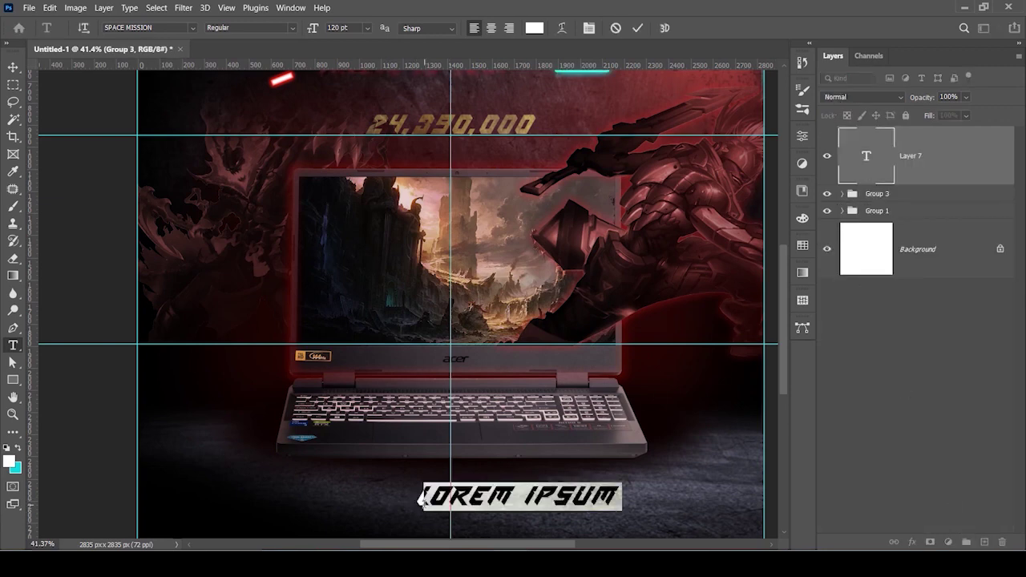
pyautogui.write('D')
pyautogui.press('BackSpace')
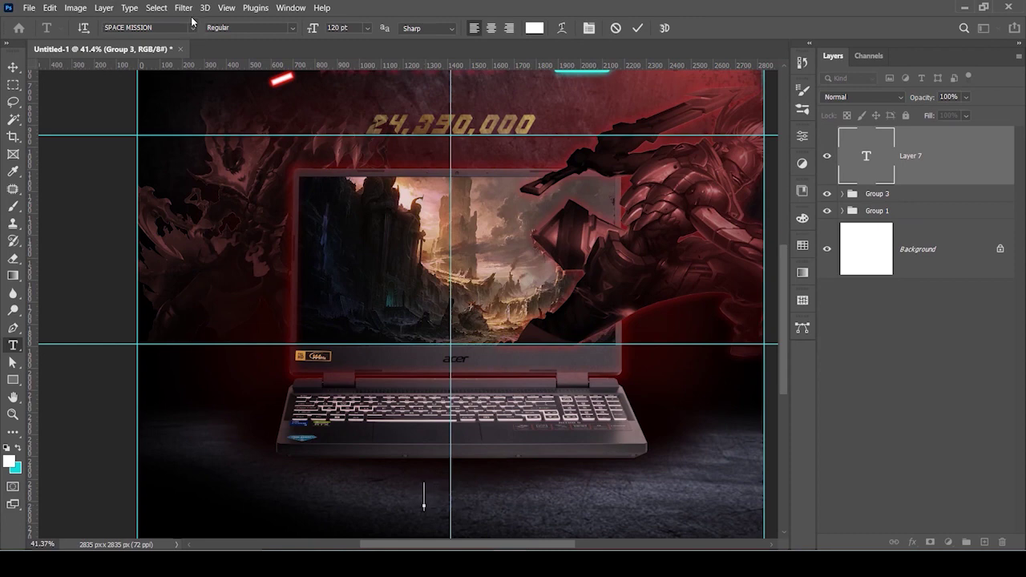
pyautogui.click(192, 27)
pyautogui.click(177, 82)
pyautogui.write('DAT98')
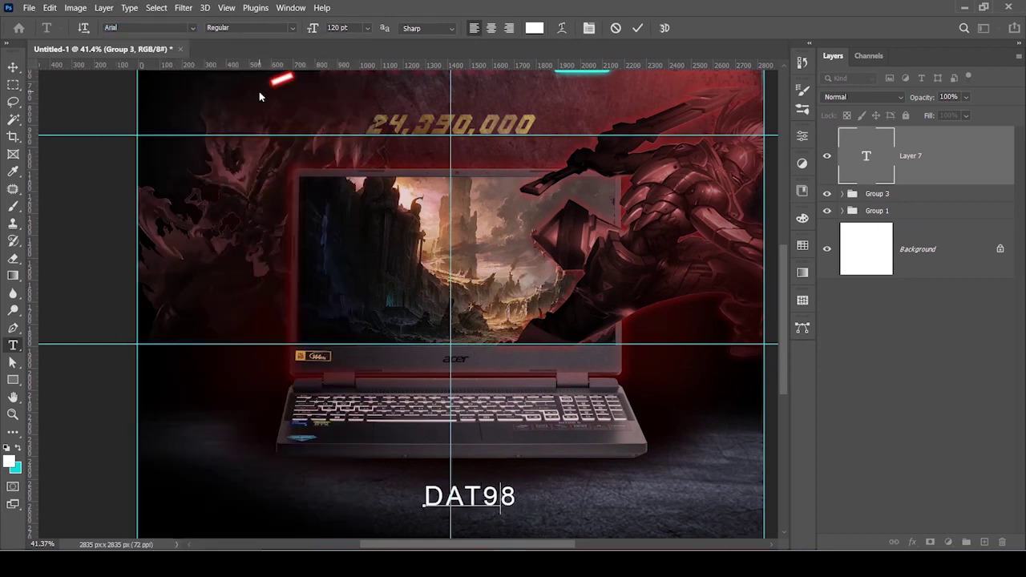
pyautogui.press('BackSpace')
pyautogui.press('BackSpace')
pyautogui.press('BackSpace')
pyautogui.hotkey('ctrl', 'shift', 'F5')
pyautogui.press('Return')
pyautogui.write('DATDJ')
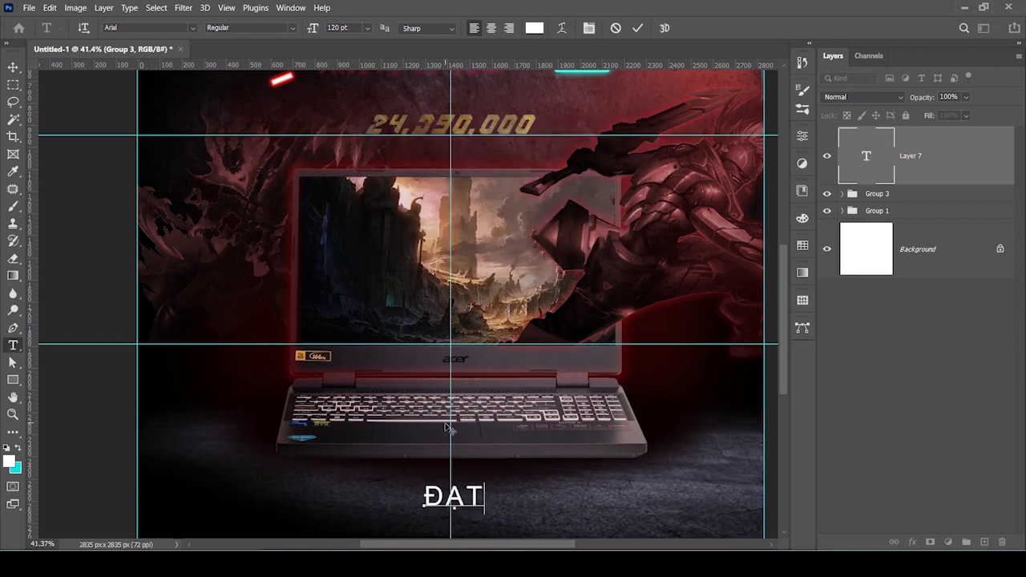
pyautogui.write(' NGAY')
pyautogui.click(638, 28)
# - Set the ĐẶT NGAY font size to 70 pt
pyautogui.click(14, 69)
pyautogui.scroll(3, 397, 525)
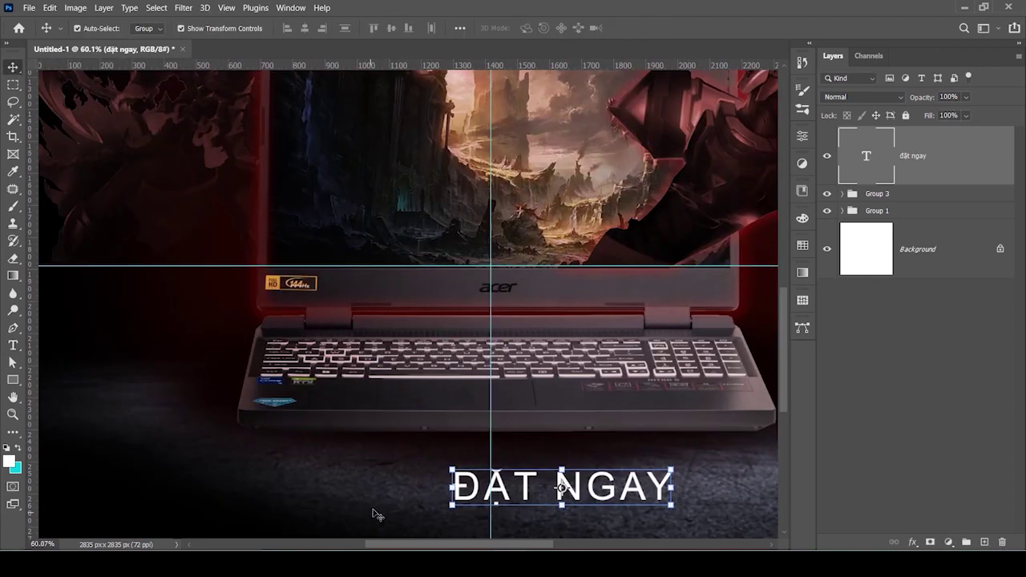
pyautogui.scroll(-3, 351, 362)
pyautogui.press('t')
pyautogui.click(350, 28)
pyautogui.write('50')
pyautogui.press('Return')
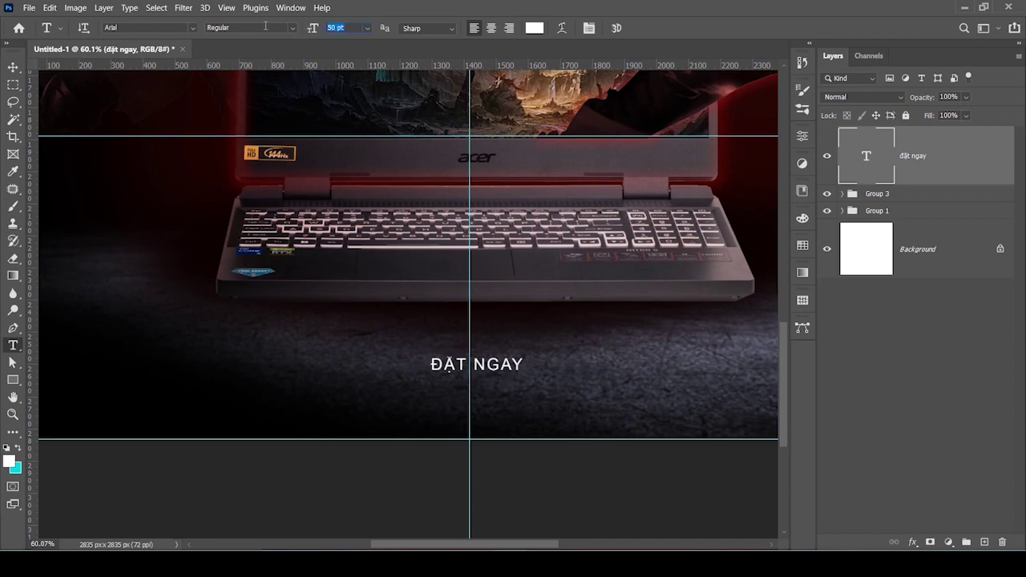
pyautogui.write('70')
pyautogui.press('Return')
# - Centre the ĐẶT NGAY text on the vertical guide
pyautogui.click(13, 66)
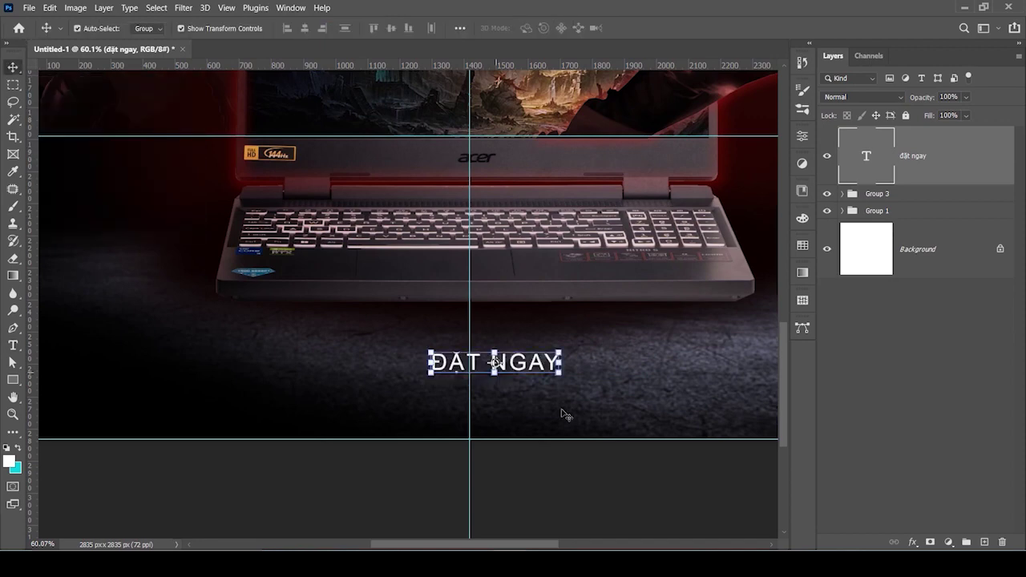
pyautogui.moveTo(534, 368); pyautogui.dragTo(509, 368)
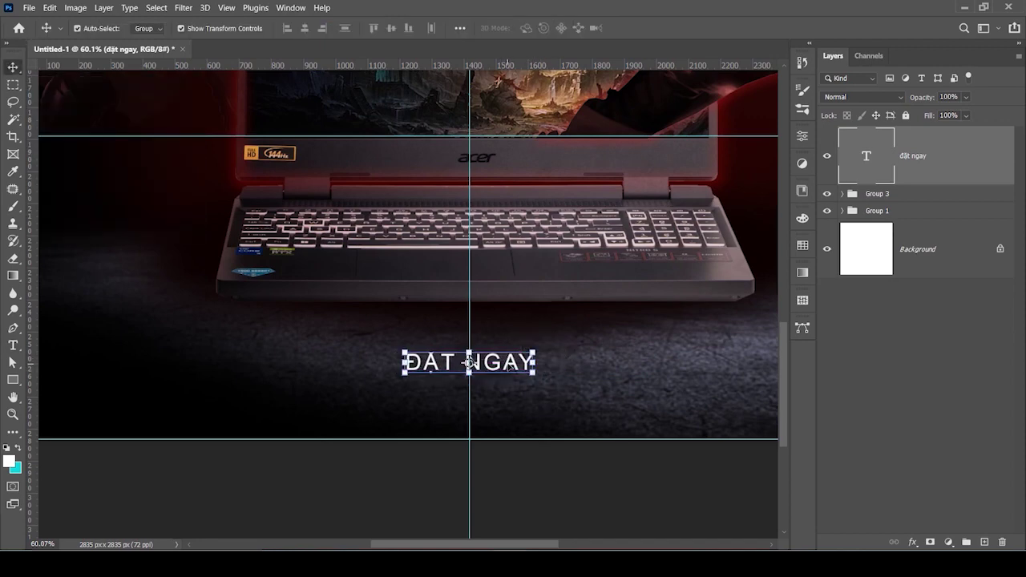
pyautogui.click(508, 497)
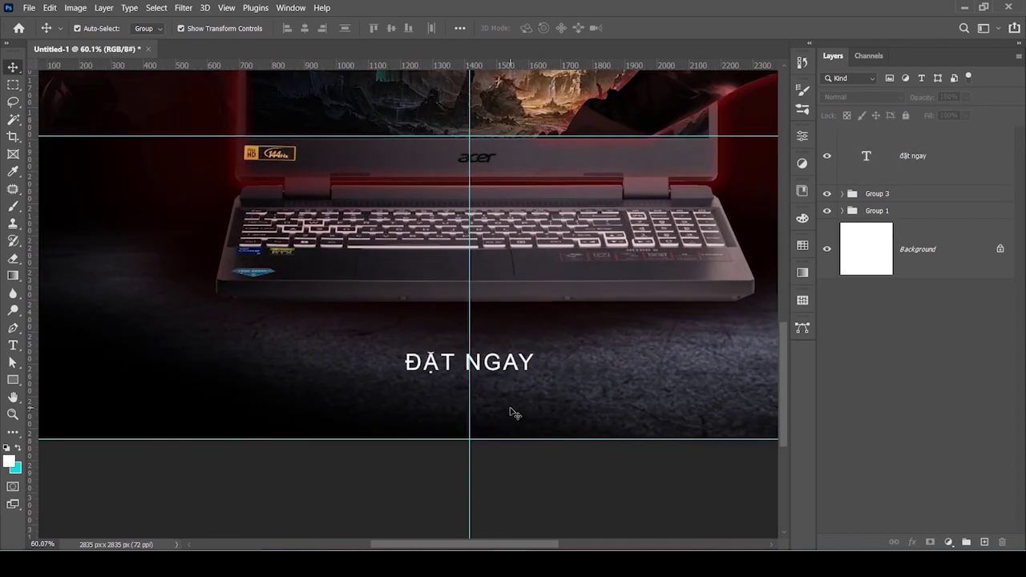
pyautogui.scroll(2, 513, 413)
pyautogui.click(13, 84)
# - Draw a rectangle around the text with 20 px corners, then round it into a pill
pyautogui.rightClick(12, 84)
pyautogui.click(80, 83)
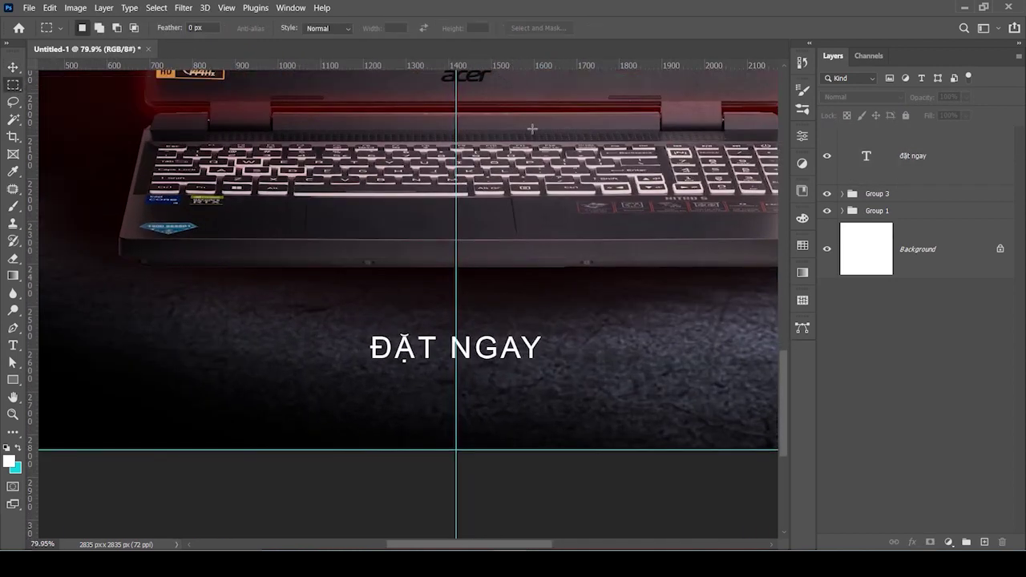
pyautogui.press('u')
pyautogui.moveTo(351, 319); pyautogui.dragTo(565, 371)
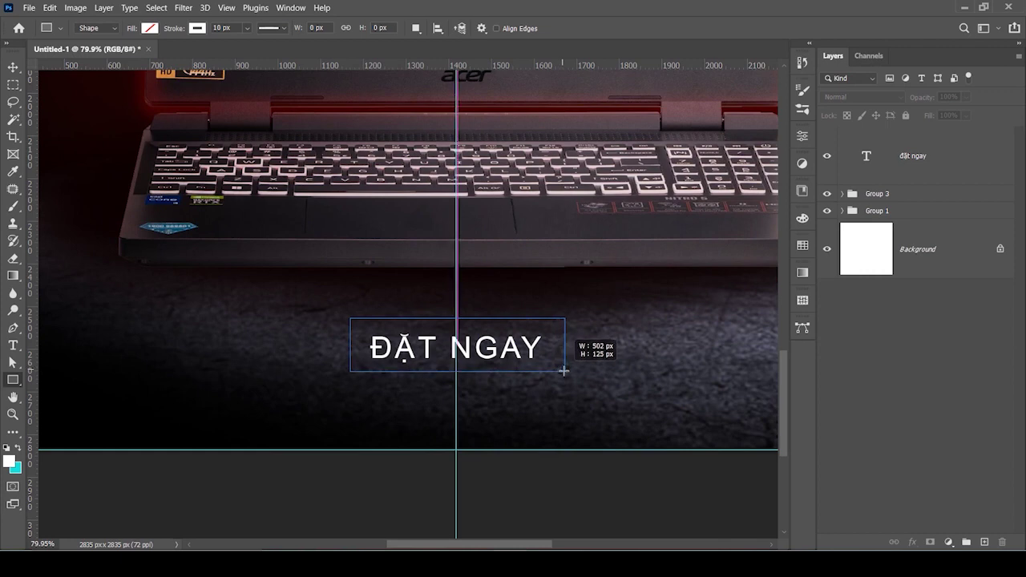
pyautogui.moveTo(565, 371); pyautogui.dragTo(559, 373)
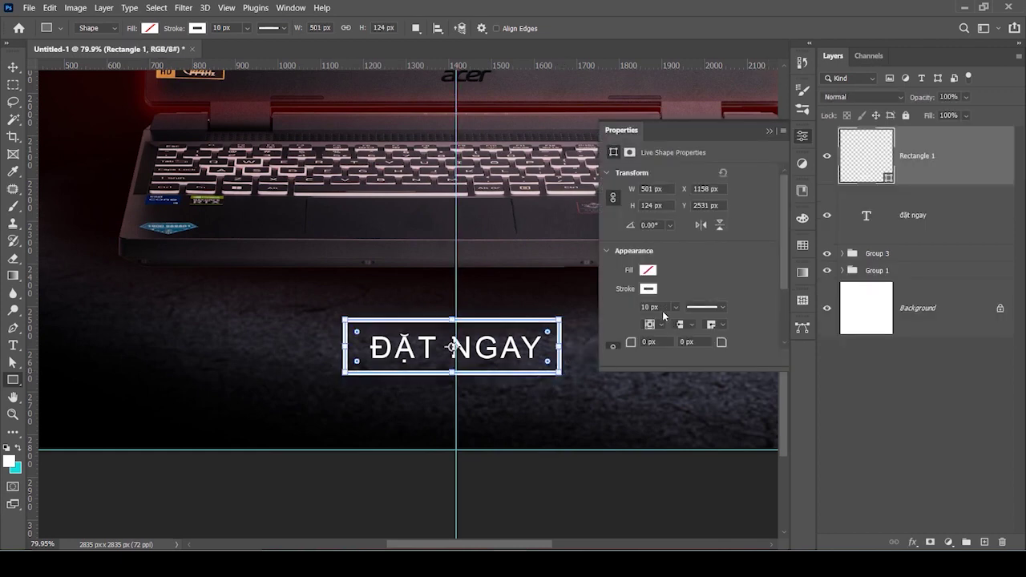
pyautogui.write('20')
pyautogui.press('Return')
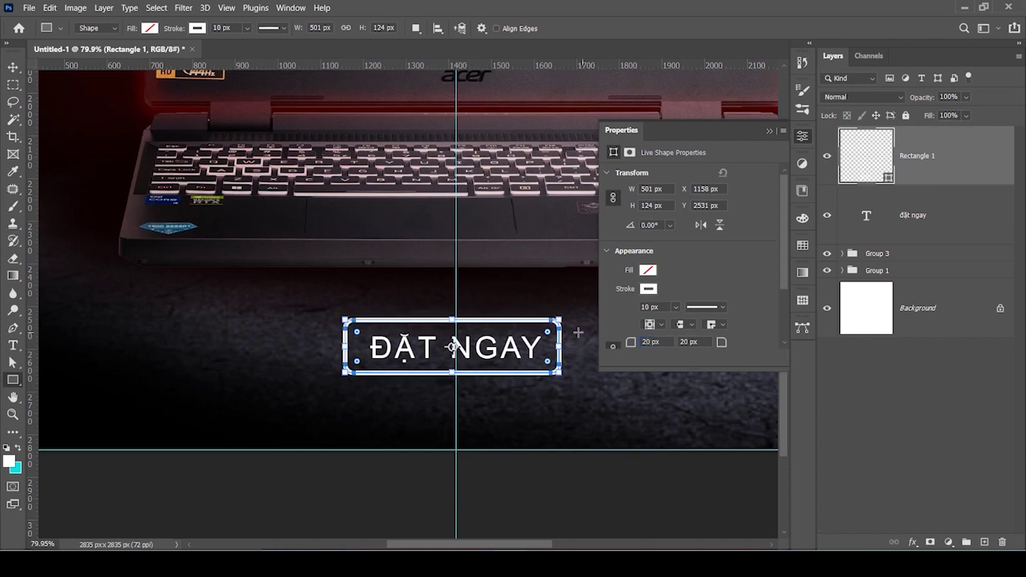
pyautogui.moveTo(549, 333); pyautogui.dragTo(481, 361)
pyautogui.click(770, 131)
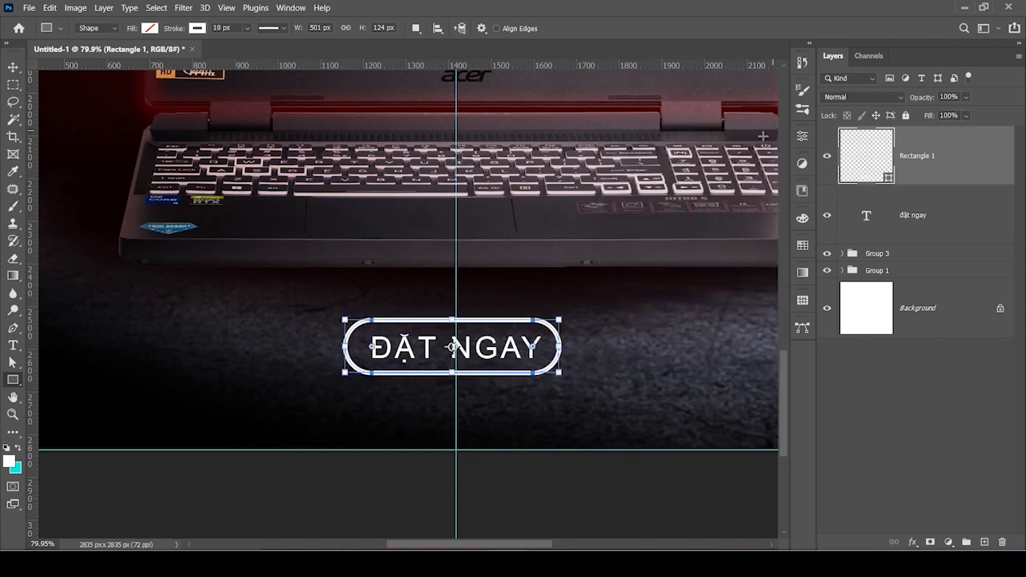
# - Widen the pill symmetrically and zoom to fit the whole poster
pyautogui.click(13, 66)
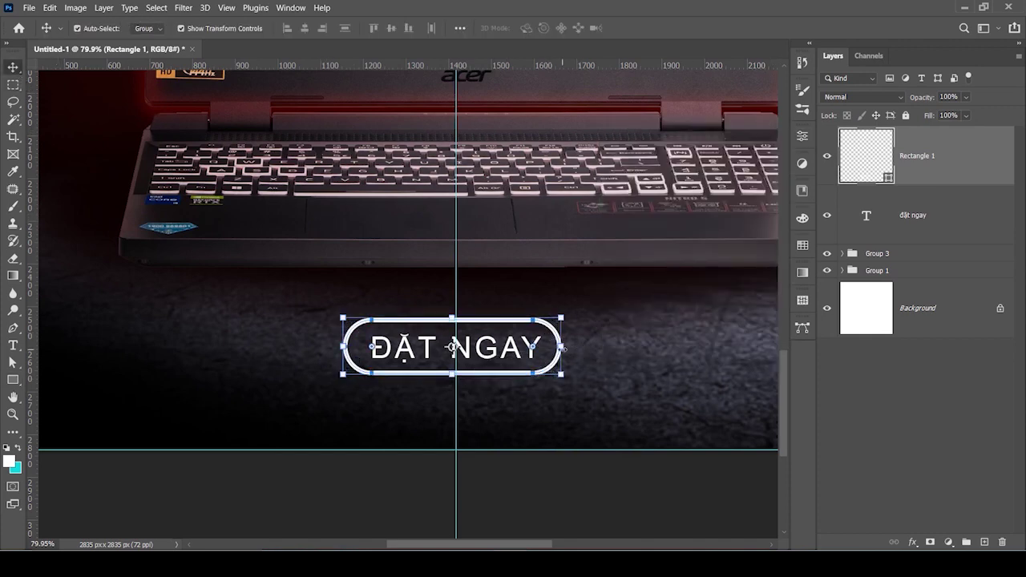
pyautogui.moveTo(564, 347); pyautogui.dragTo(603, 348)
pyautogui.click(661, 27)
pyautogui.click(525, 331)
pyautogui.click(508, 325)
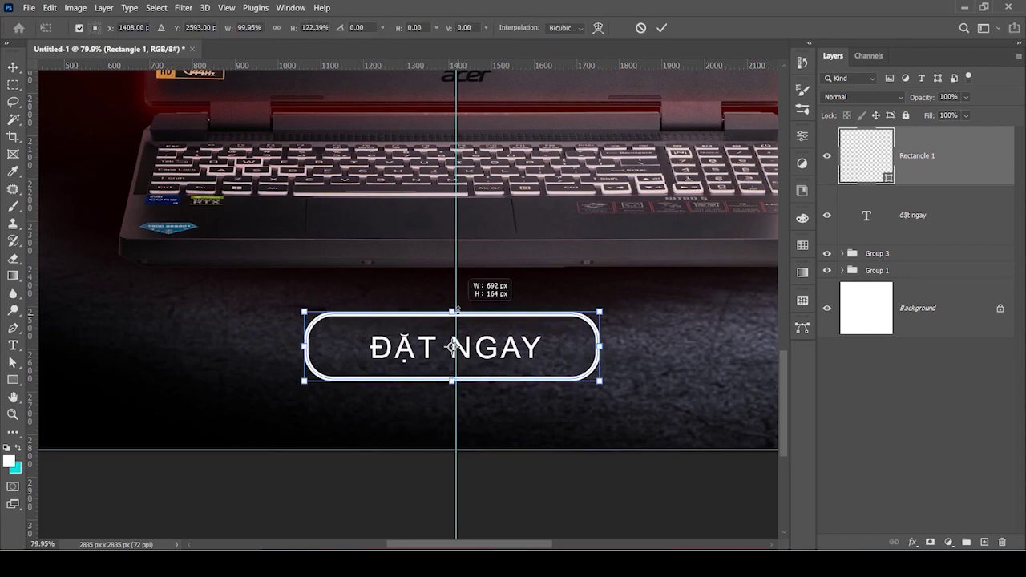
pyautogui.hotkey('ctrl', '0')
pyautogui.click(431, 522)
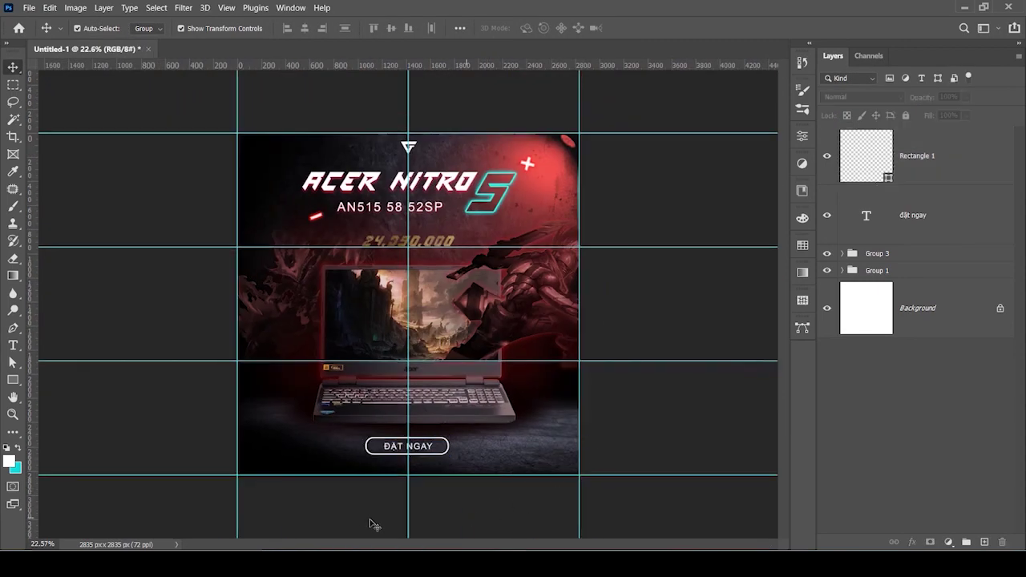
# - Set the ĐẶT NGAY text to 50 pt
pyautogui.scroll(8, 360, 522)
pyautogui.doubleClick(567, 472)
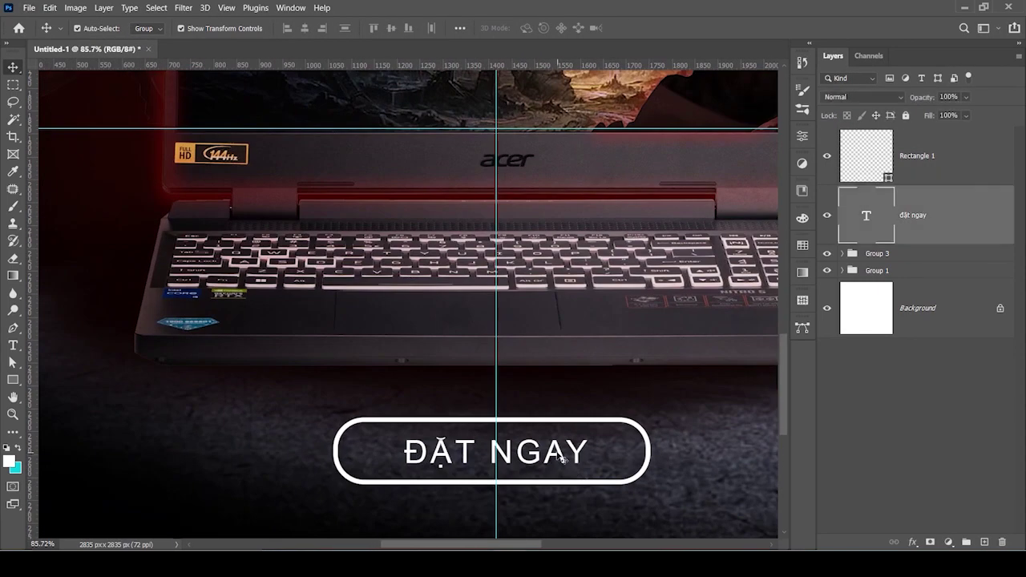
pyautogui.press('Escape')
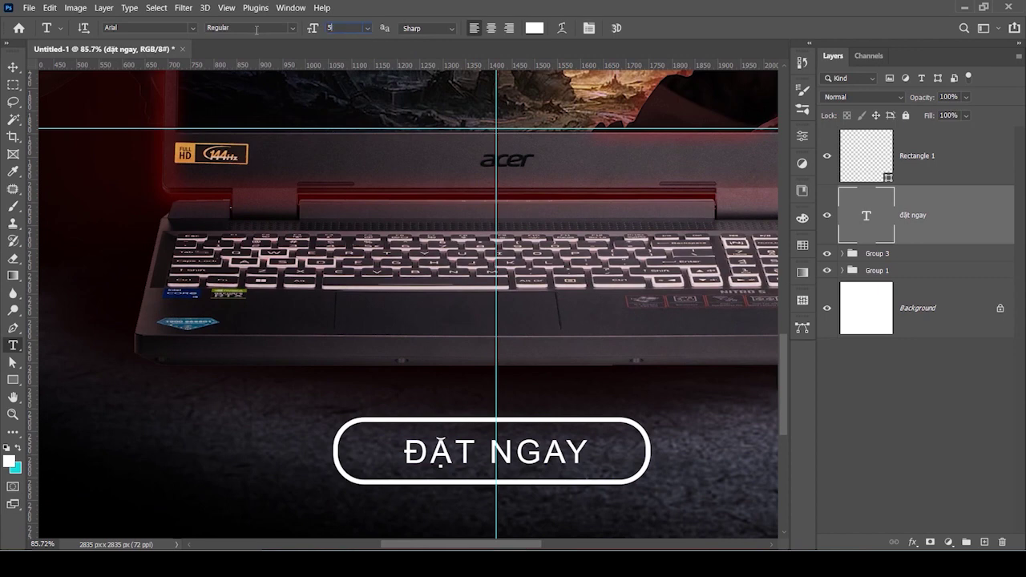
pyautogui.write('0')
pyautogui.press('Return')
# - Shrink the pill to fit the smaller text and centre the text inside it
pyautogui.press('v')
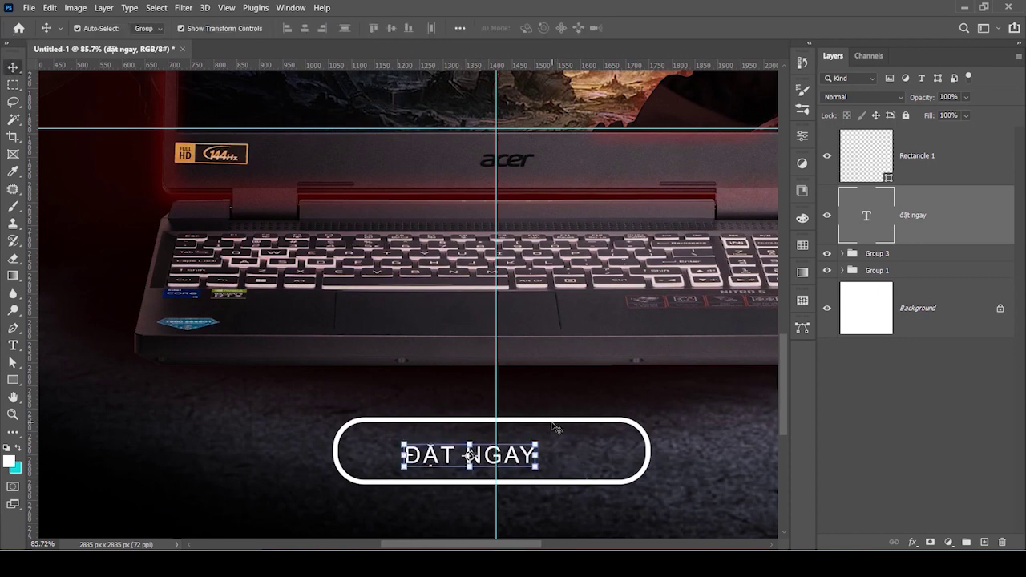
pyautogui.click(557, 420)
pyautogui.moveTo(492, 417); pyautogui.dragTo(492, 425)
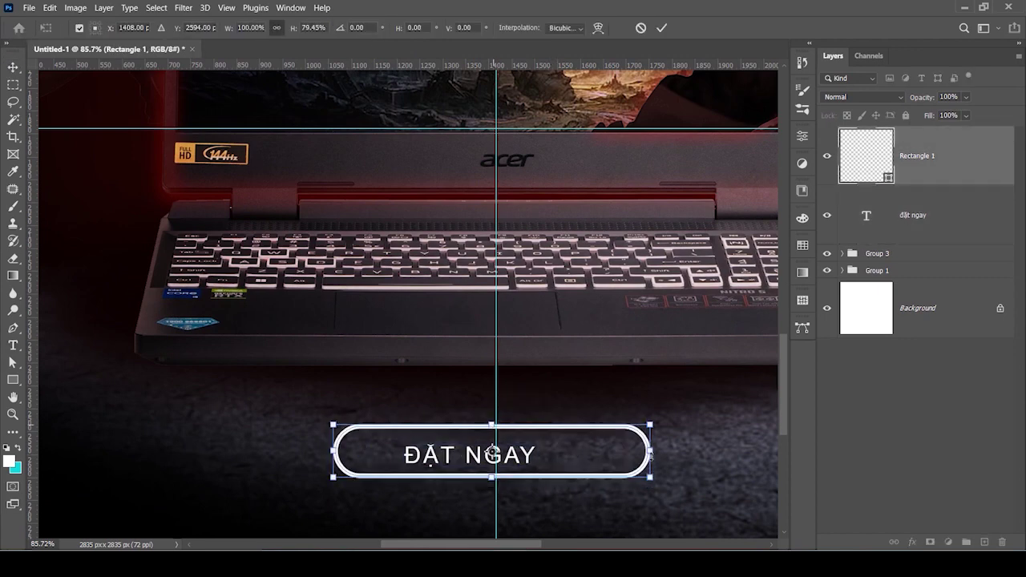
pyautogui.moveTo(650, 450); pyautogui.dragTo(635, 451)
pyautogui.moveTo(554, 425); pyautogui.dragTo(562, 442)
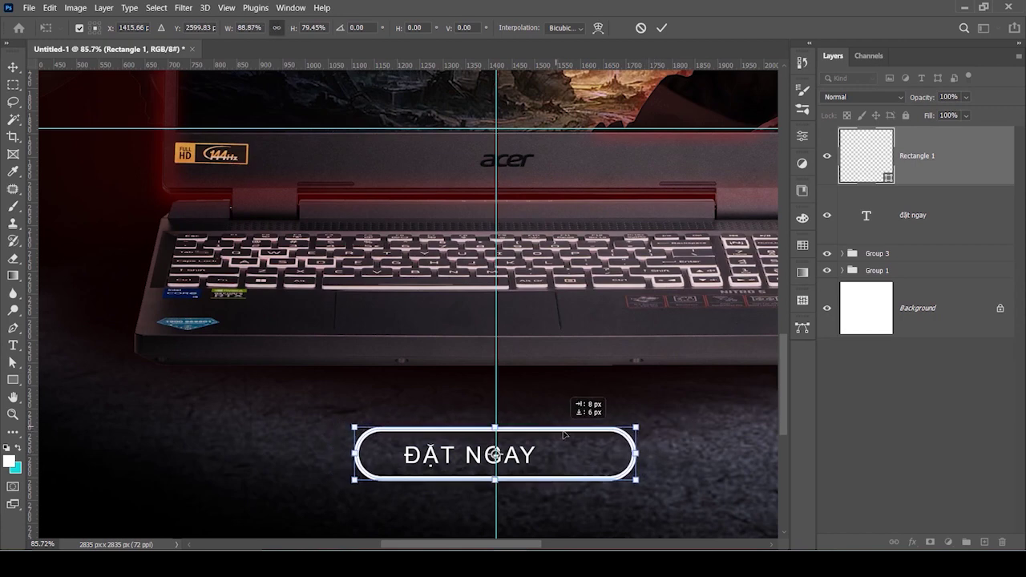
pyautogui.click(661, 28)
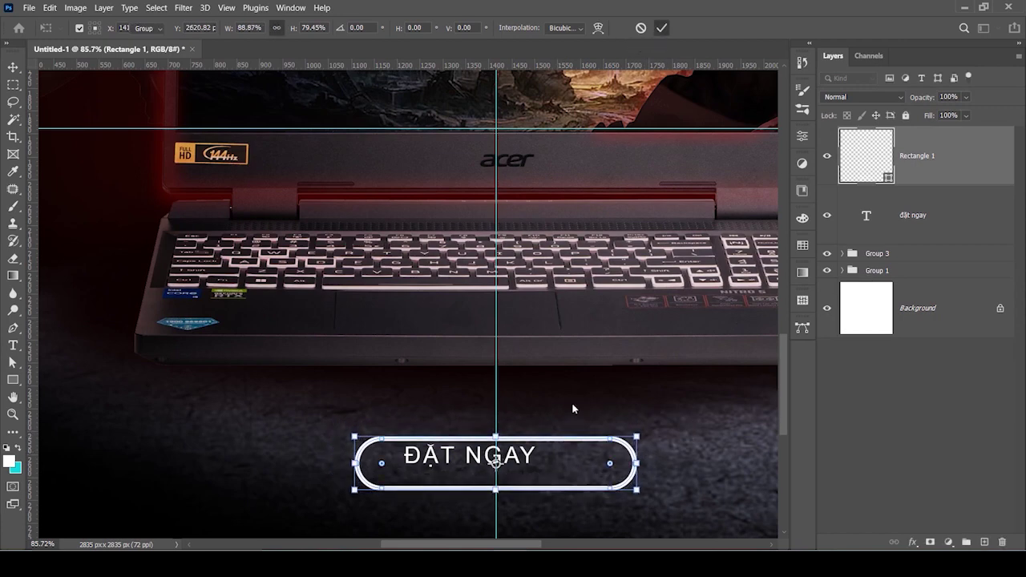
pyautogui.click(526, 461)
pyautogui.moveTo(526, 461); pyautogui.dragTo(543, 465)
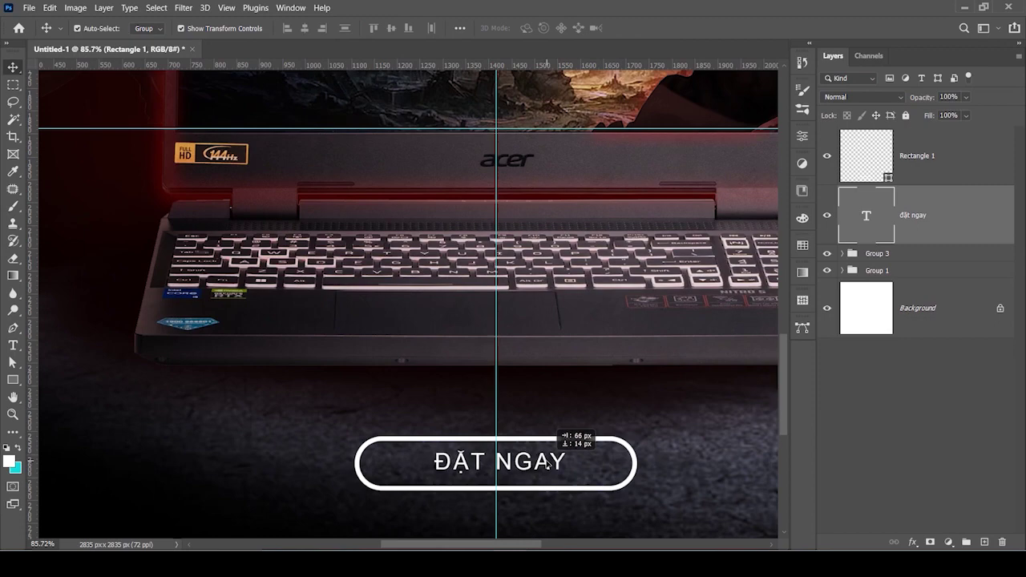
# - Rasterize the Rectangle 1 pill layer
pyautogui.click(565, 415)
pyautogui.scroll(-1, 558, 405)
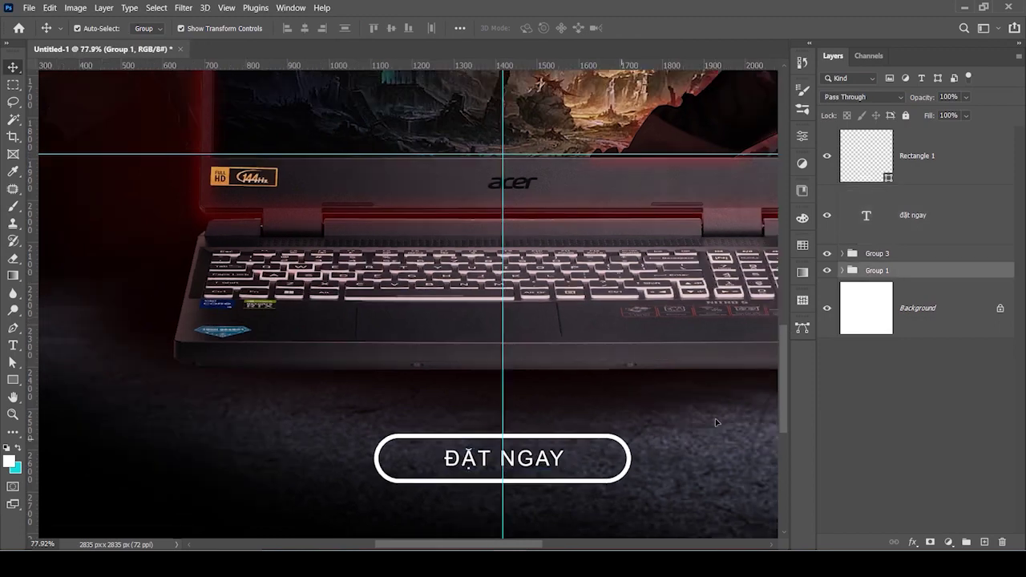
pyautogui.click(917, 156)
pyautogui.rightClick(917, 155)
pyautogui.click(838, 191)
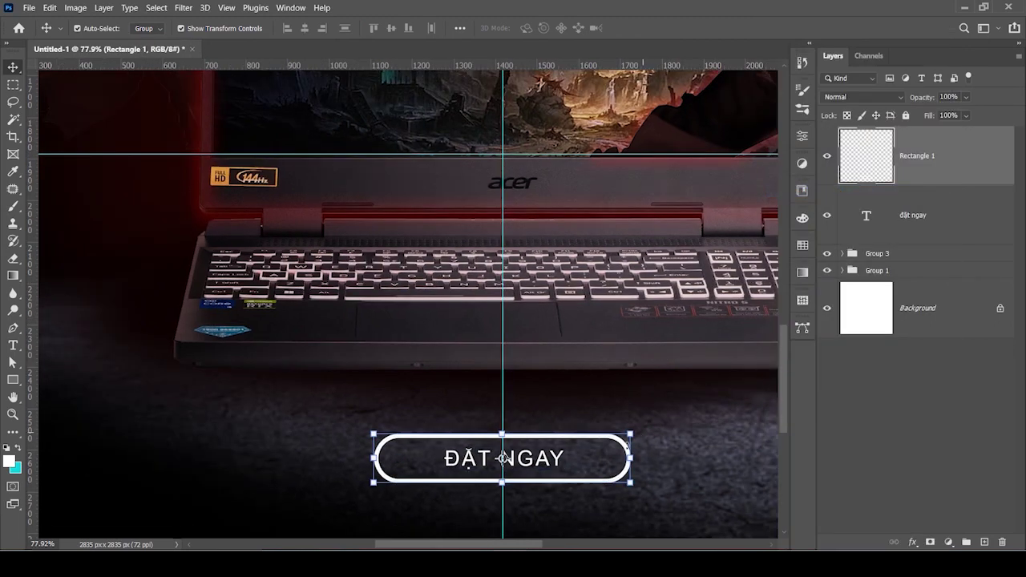
pyautogui.scroll(3, 629, 453)
pyautogui.scroll(2, 629, 457)
# - Magic-wand the pill's interior and fill it with white
pyautogui.press('w')
pyautogui.click(646, 453)
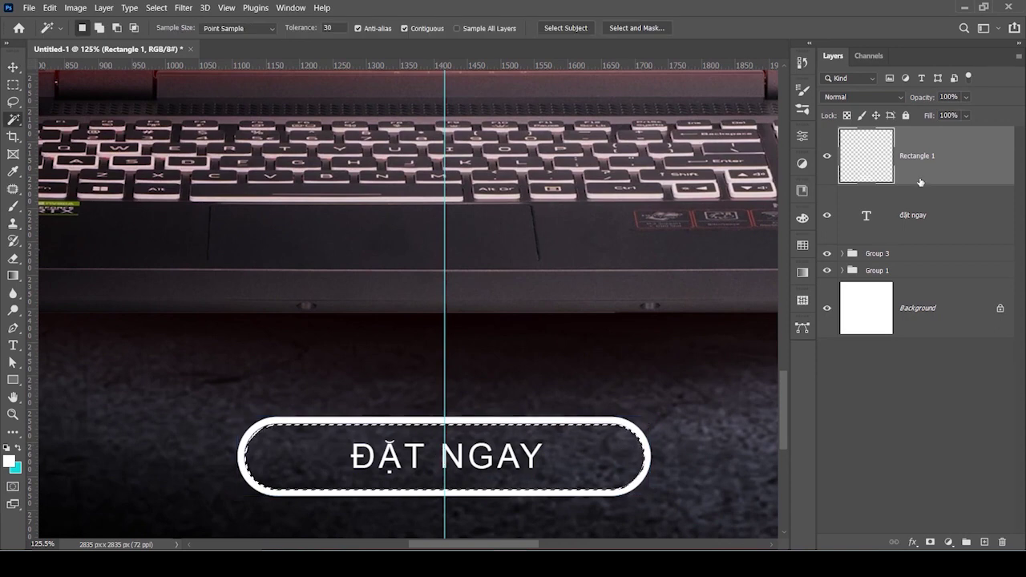
pyautogui.hotkey('alt', 'BackSpace')
pyautogui.hotkey('ctrl', 'd')
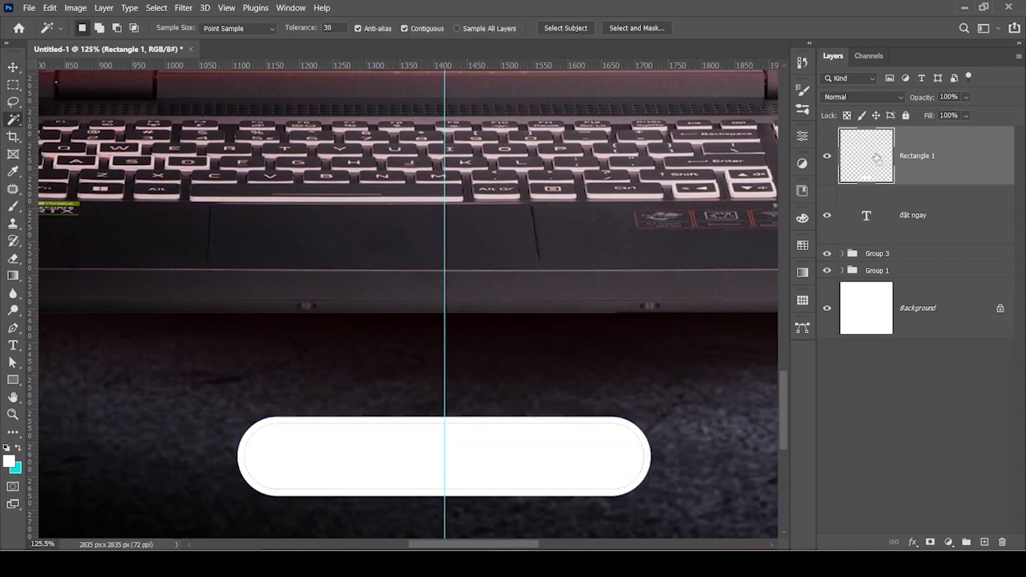
pyautogui.hotkey('ctrl', 'd')
# - Move Rectangle 1 below the đặt ngay text layer in the Layers panel
pyautogui.moveTo(927, 165); pyautogui.dragTo(928, 253)
pyautogui.hotkey('ctrl', 'z')
pyautogui.moveTo(931, 157); pyautogui.dragTo(914, 240)
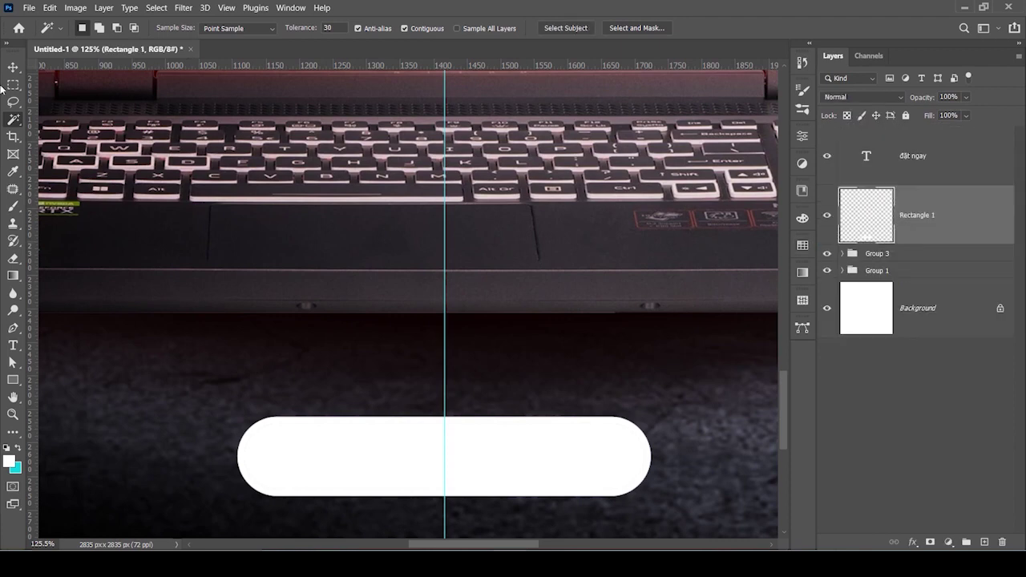
pyautogui.click(13, 66)
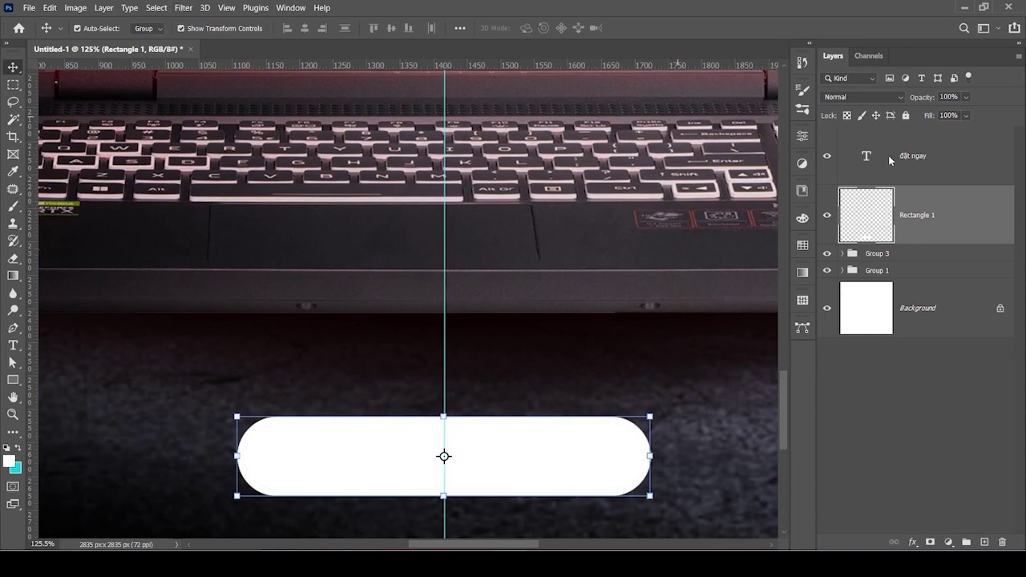
pyautogui.doubleClick(968, 218)
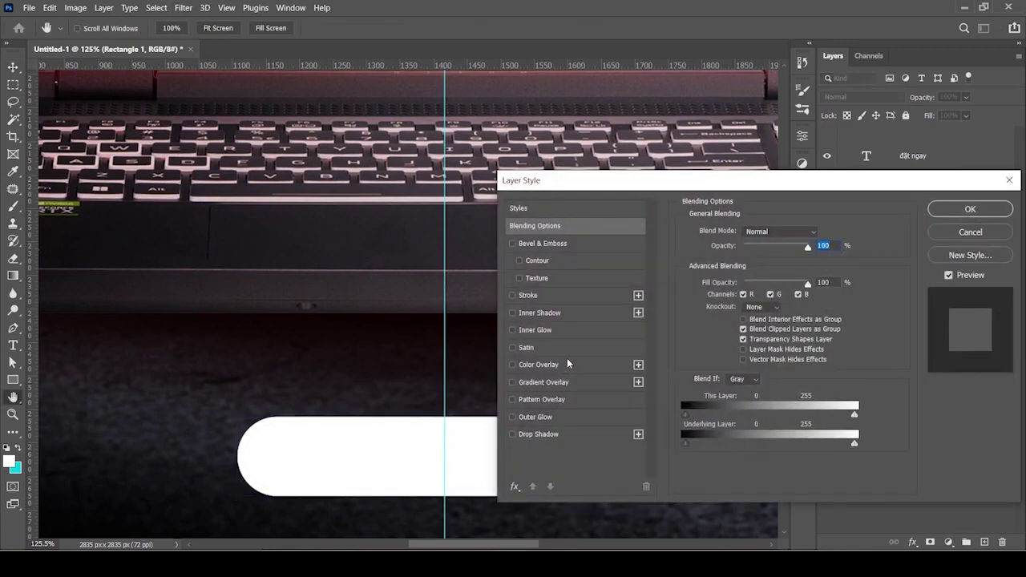
# - Add a cyan Inner Glow of 24 px to the pill
pyautogui.click(554, 327)
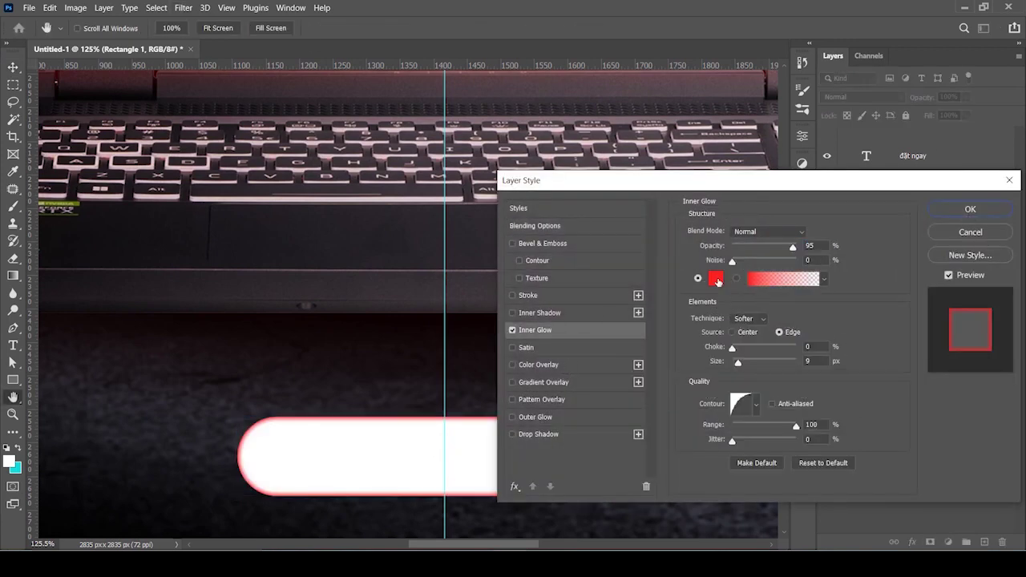
pyautogui.click(716, 280)
pyautogui.click(858, 228)
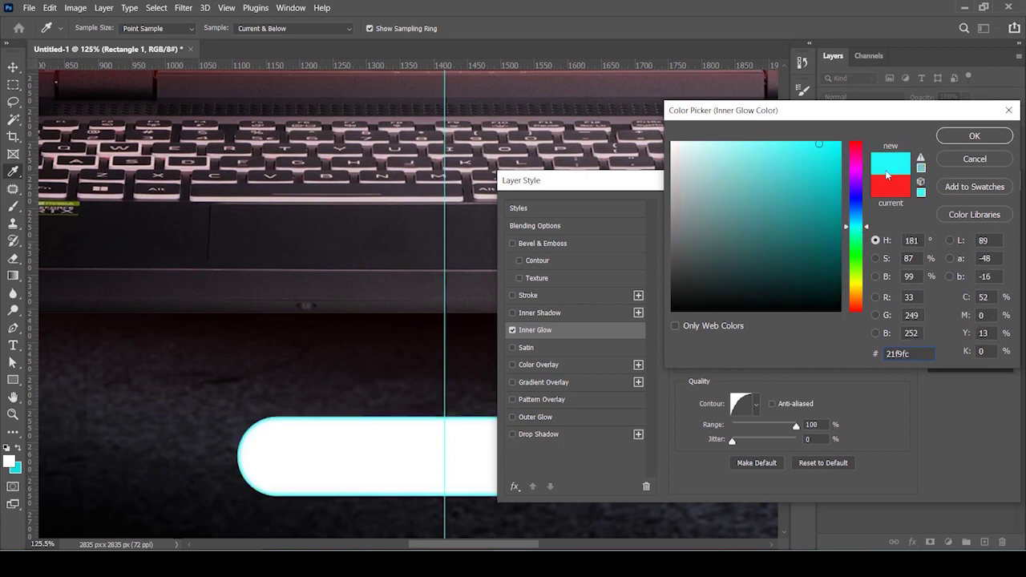
pyautogui.moveTo(856, 227); pyautogui.dragTo(856, 229)
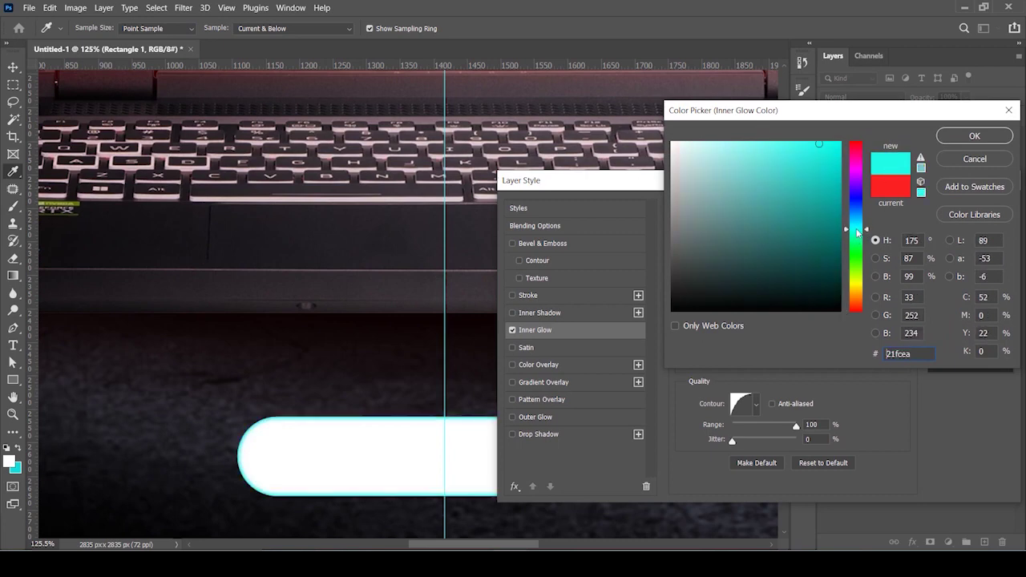
pyautogui.click(970, 137)
pyautogui.moveTo(738, 363); pyautogui.dragTo(741, 364)
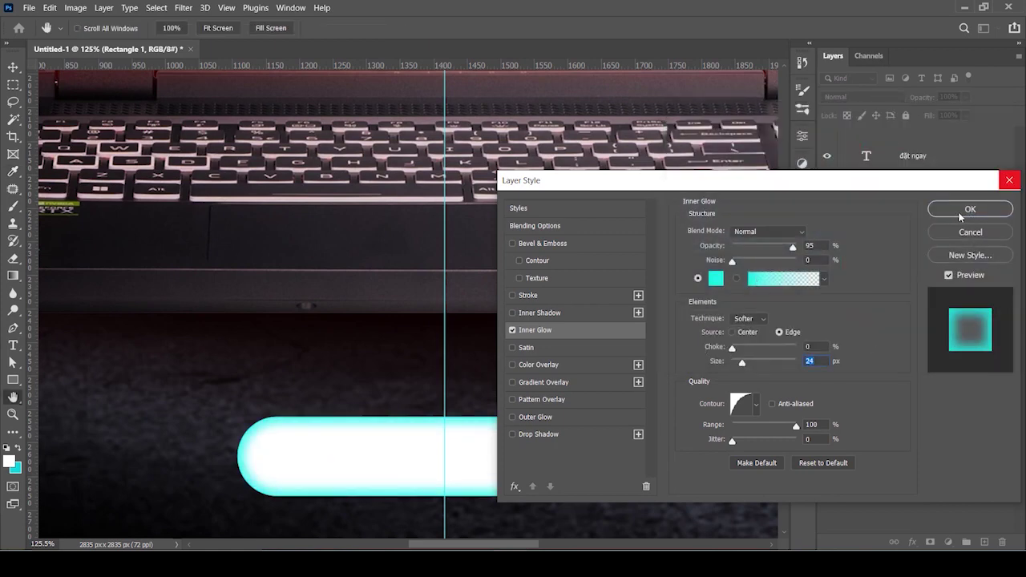
# - Add a cyan Outer Glow and apply the layer style
pyautogui.click(541, 419)
pyautogui.click(715, 281)
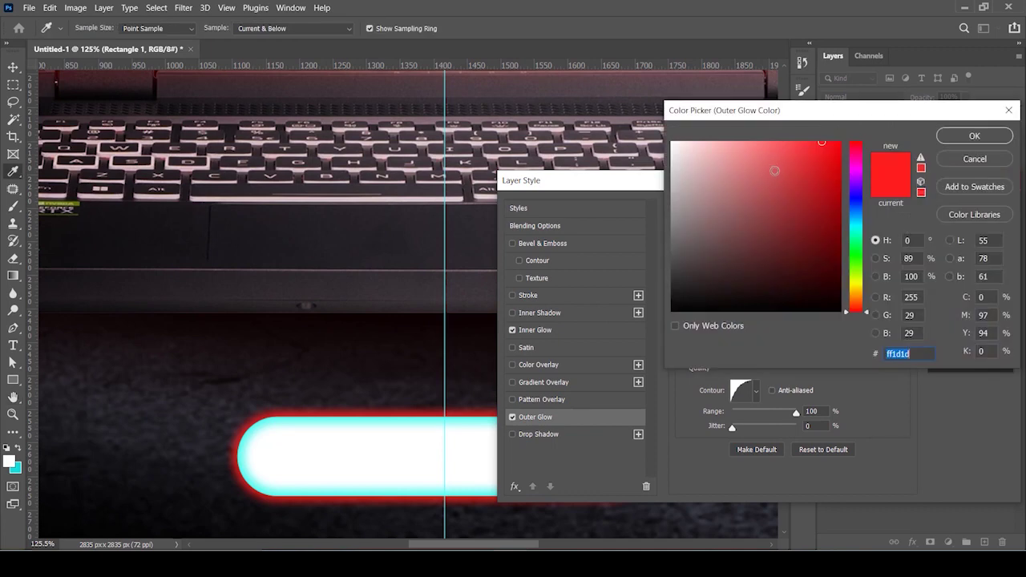
pyautogui.moveTo(863, 240)
pyautogui.mouseDown()
pyautogui.moveTo(857, 221)
pyautogui.moveTo(857, 233)
pyautogui.mouseUp()
pyautogui.click(974, 136)
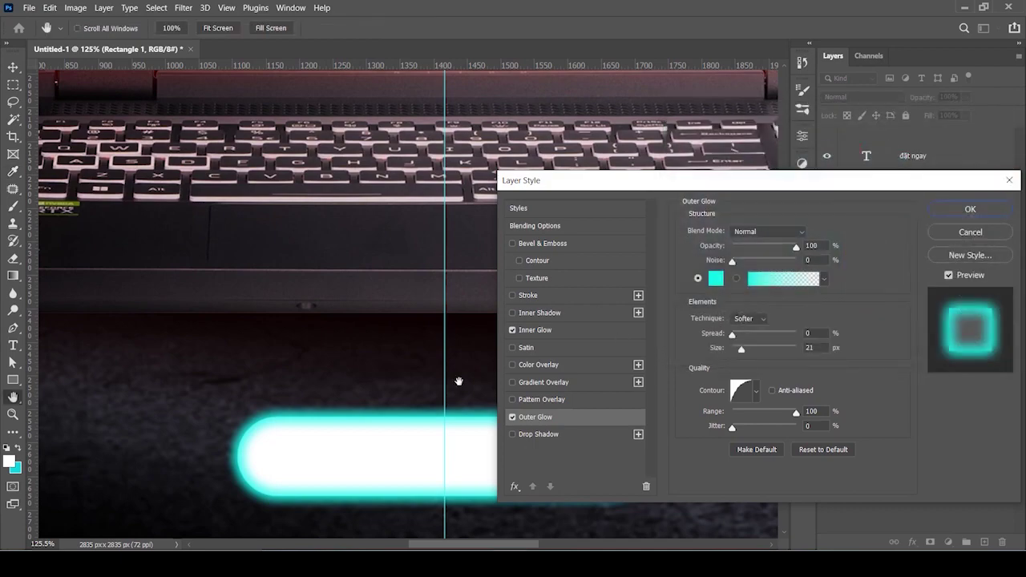
pyautogui.scroll(-5, 316, 420)
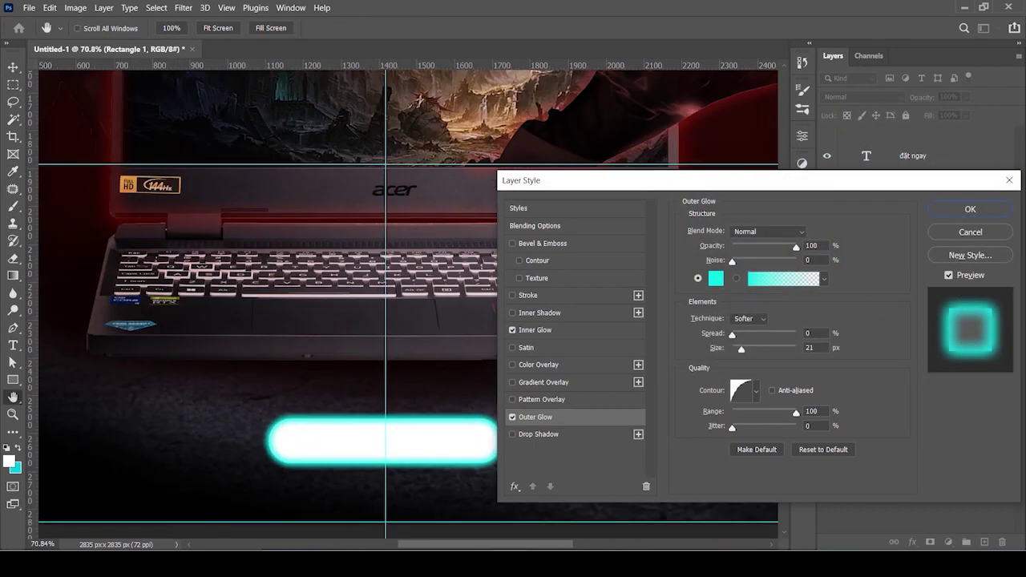
pyautogui.click(985, 215)
pyautogui.scroll(-3, 414, 319)
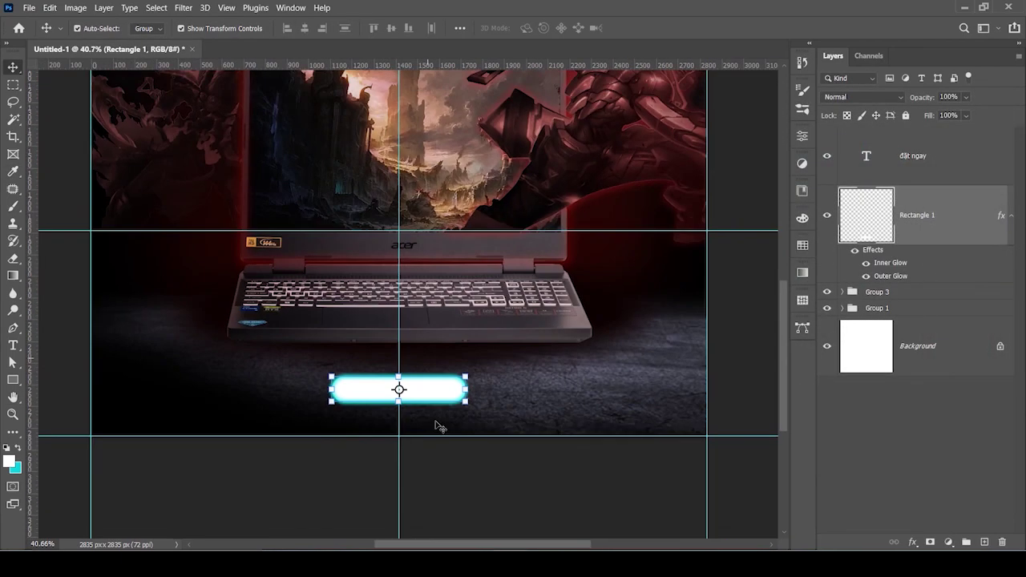
# - Colour the đặt ngay text black
pyautogui.click(875, 173)
pyautogui.press('d')
pyautogui.press('x')
pyautogui.press('x')
pyautogui.hotkey('alt', 'BackSpace')
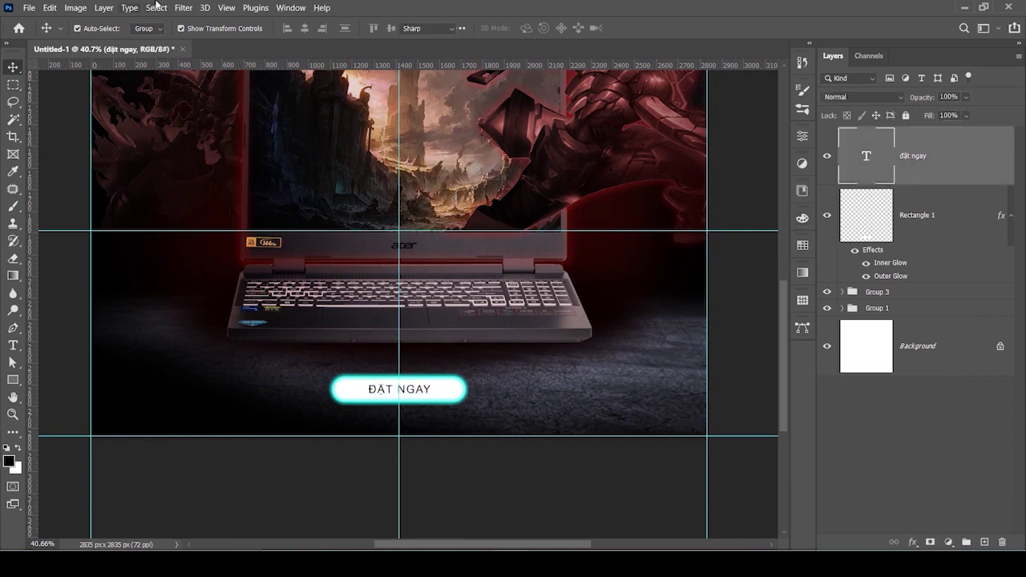
# - Set the button text's font style to Arial Bold
pyautogui.press('t')
pyautogui.click(294, 28)
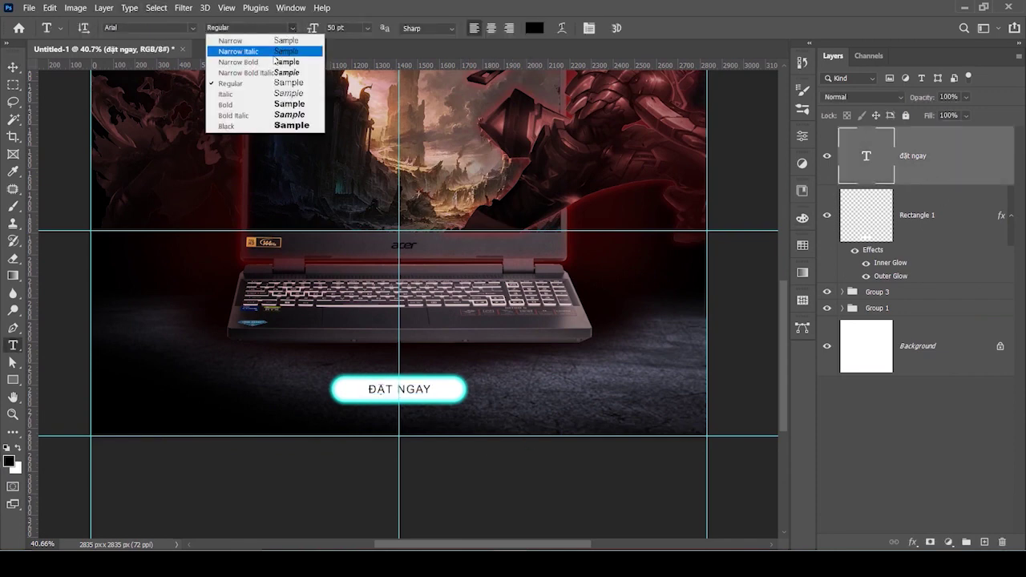
pyautogui.click(240, 101)
pyautogui.click(13, 64)
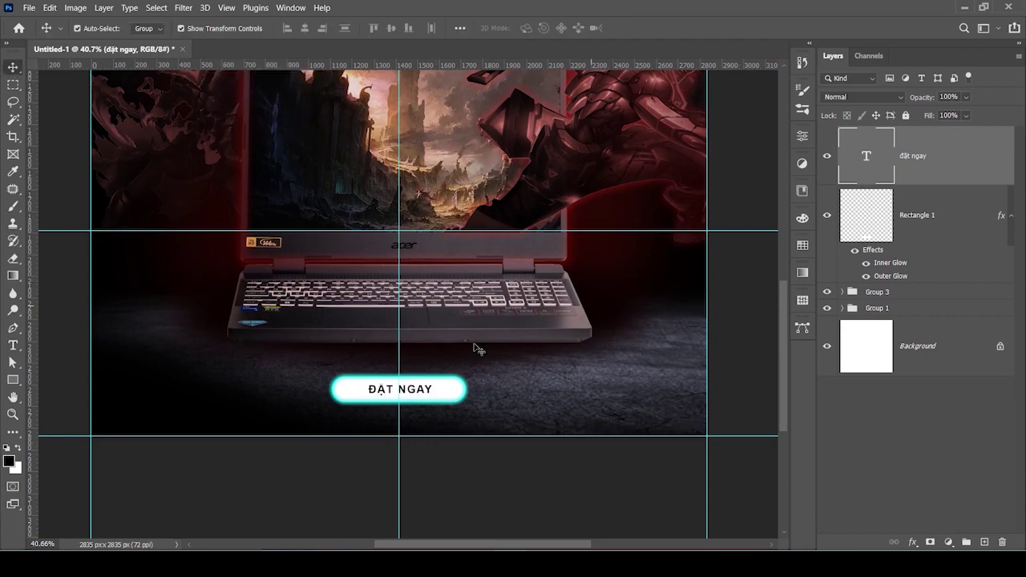
pyautogui.scroll(2, 421, 389)
pyautogui.scroll(3, 421, 388)
pyautogui.scroll(-3, 421, 389)
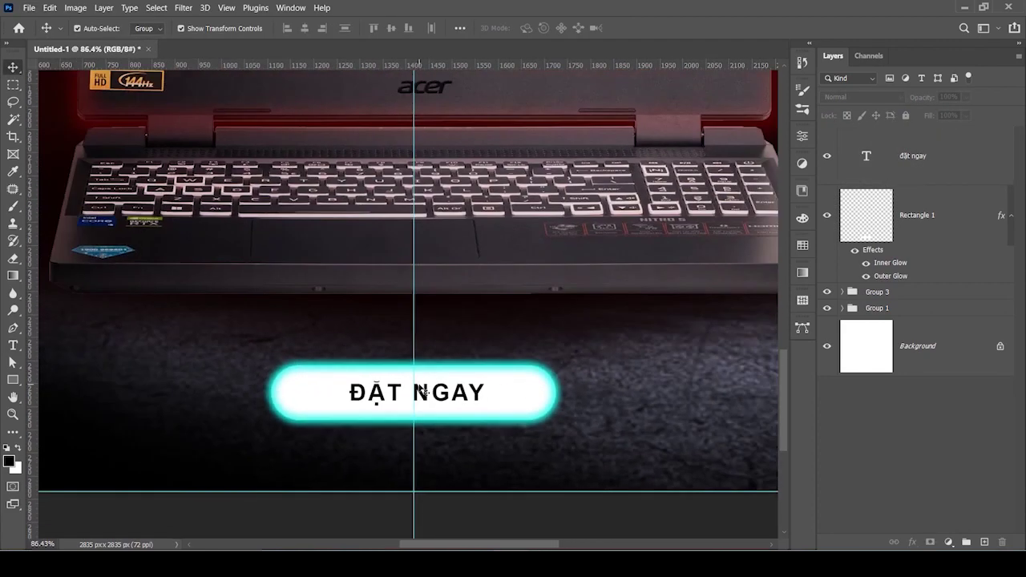
pyautogui.scroll(-4, 421, 388)
pyautogui.scroll(-2, 465, 488)
pyautogui.scroll(3, 413, 497)
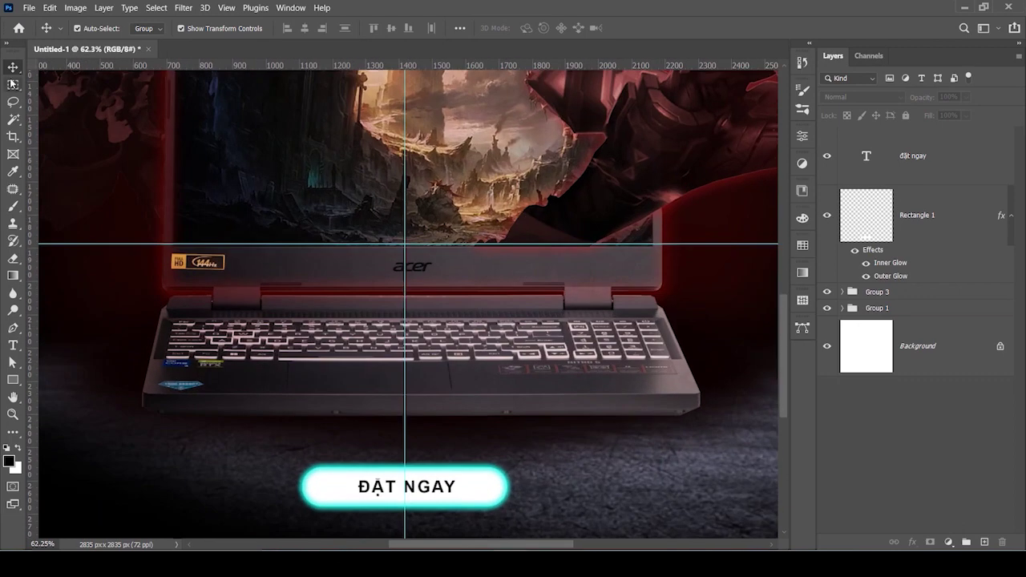
pyautogui.click(13, 84)
pyautogui.click(906, 219)
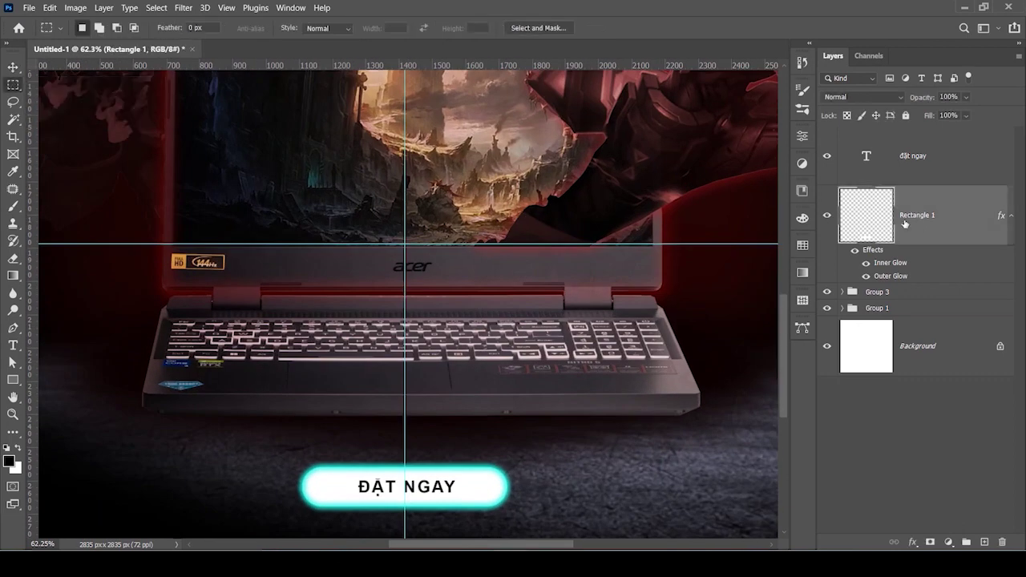
pyautogui.hotkey('ctrl', 'j')
pyautogui.rightClick(967, 203)
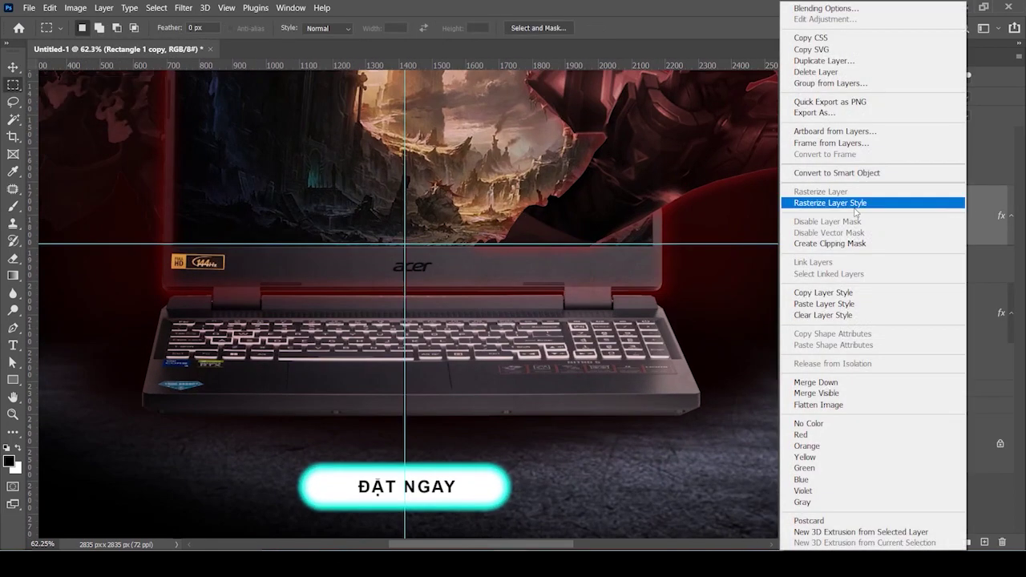
pyautogui.click(825, 315)
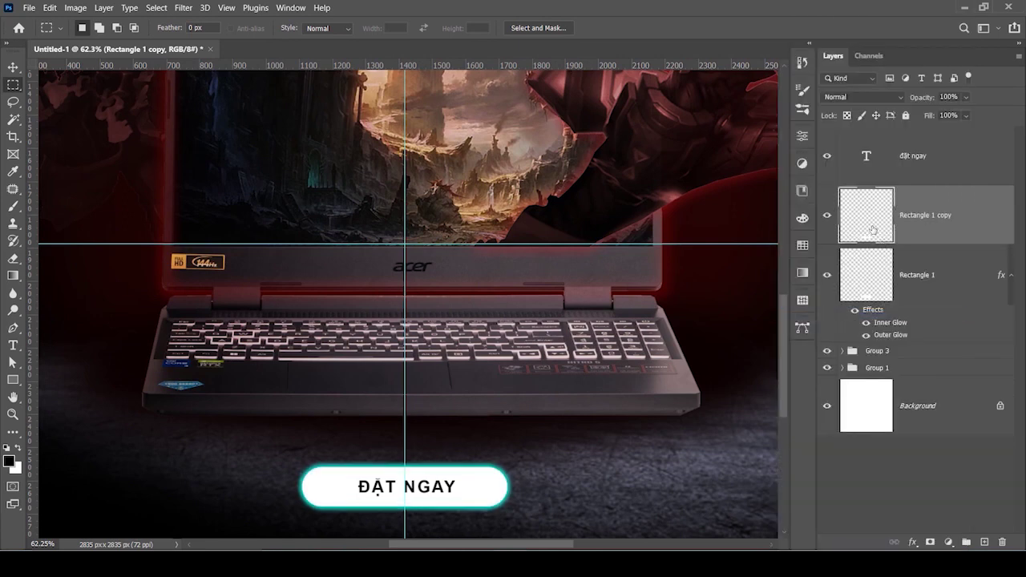
pyautogui.moveTo(943, 233); pyautogui.dragTo(935, 340)
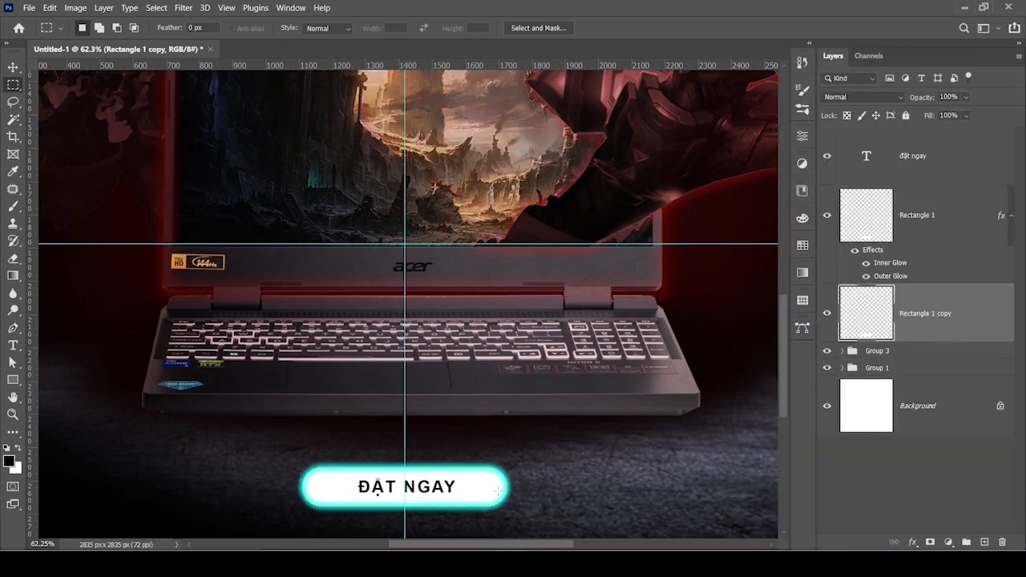
pyautogui.press('v')
pyautogui.moveTo(405, 488); pyautogui.dragTo(529, 496)
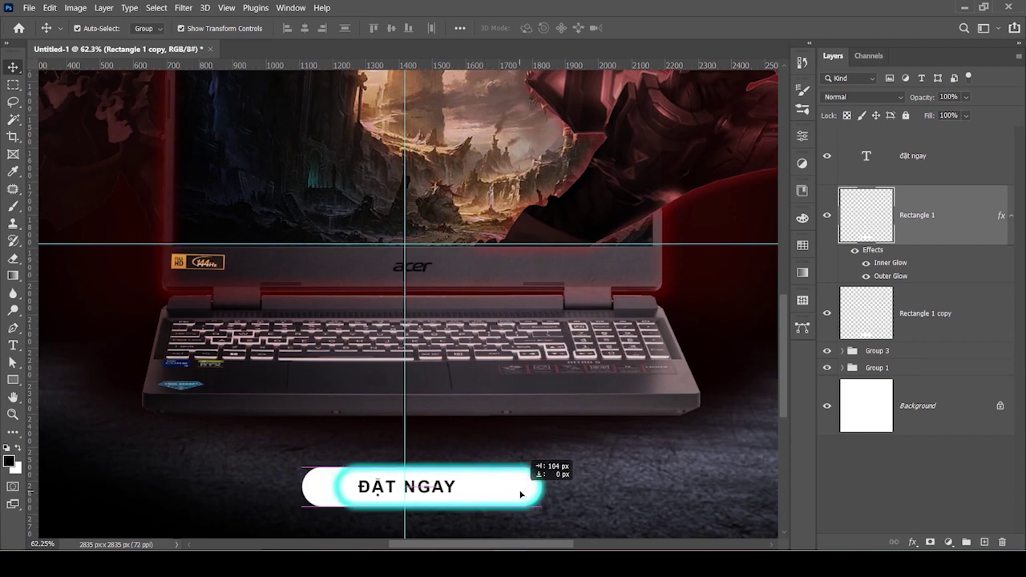
pyautogui.hotkey('ctrl', 'z')
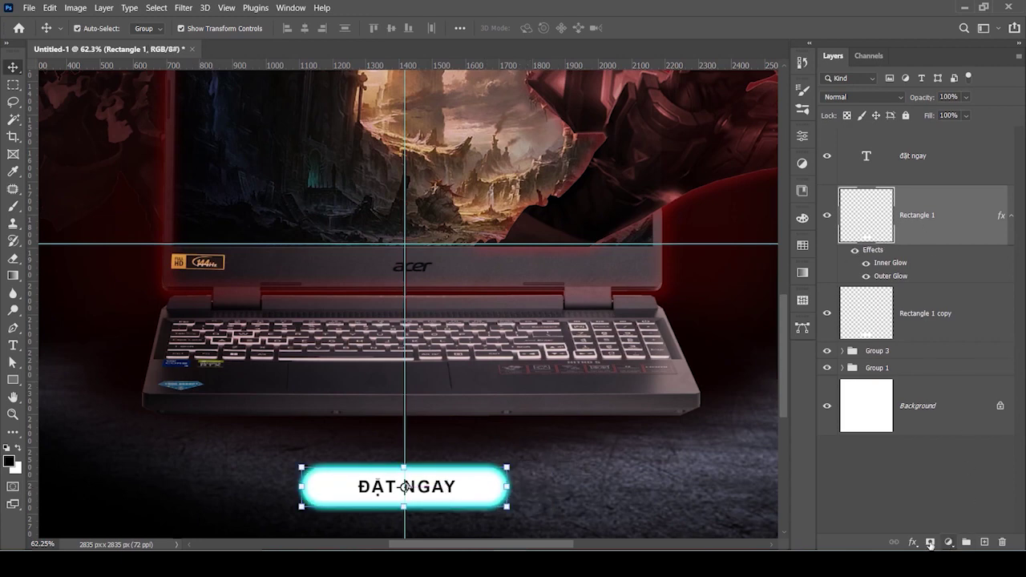
pyautogui.click(906, 114)
pyautogui.moveTo(403, 487); pyautogui.dragTo(530, 485)
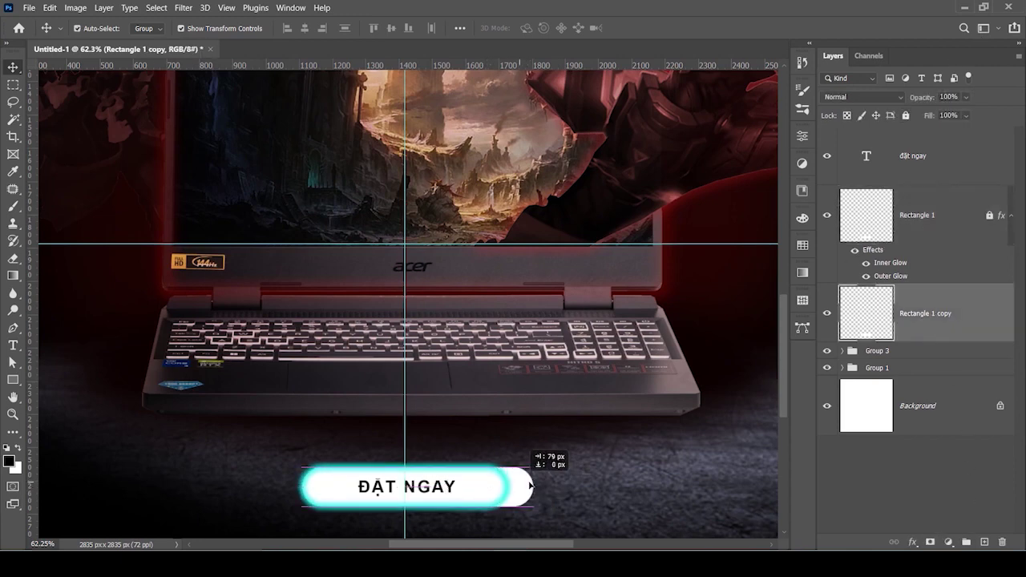
pyautogui.moveTo(530, 485); pyautogui.dragTo(569, 486)
pyautogui.press('i')
pyautogui.click(475, 463)
pyautogui.hotkey('alt', ']')
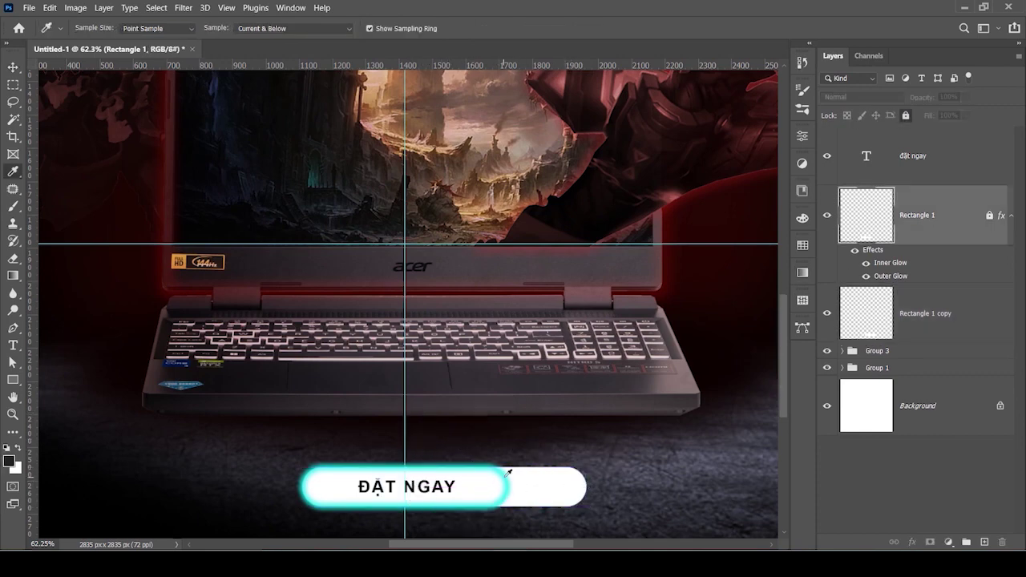
pyautogui.click(914, 297)
pyautogui.keyDown('ctrl'); pyautogui.click(881, 316); pyautogui.keyUp('ctrl')
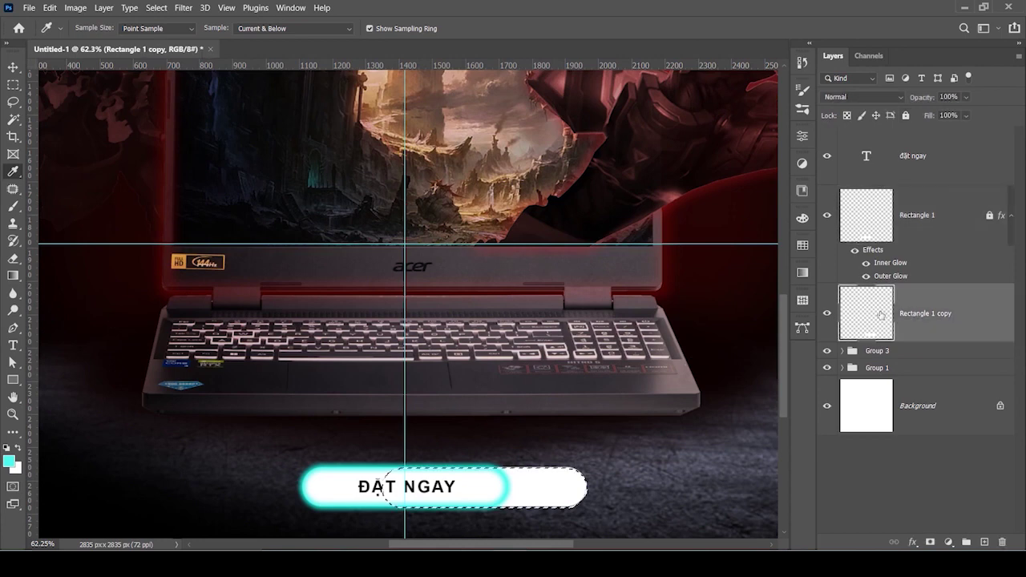
pyautogui.hotkey('alt', 'BackSpace')
pyautogui.hotkey('ctrl', 'd')
pyautogui.click(911, 98)
pyautogui.write('020')
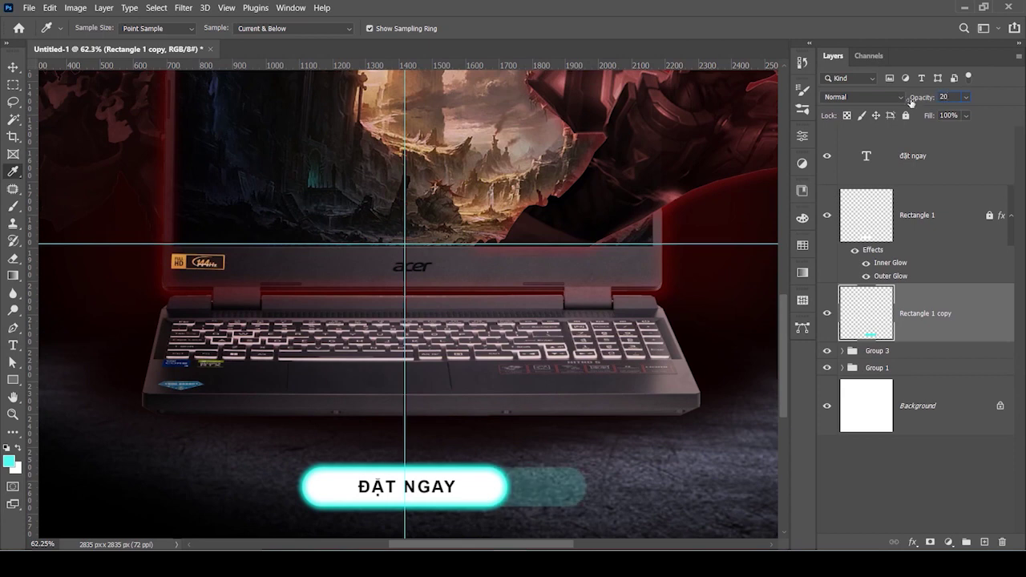
pyautogui.write('30')
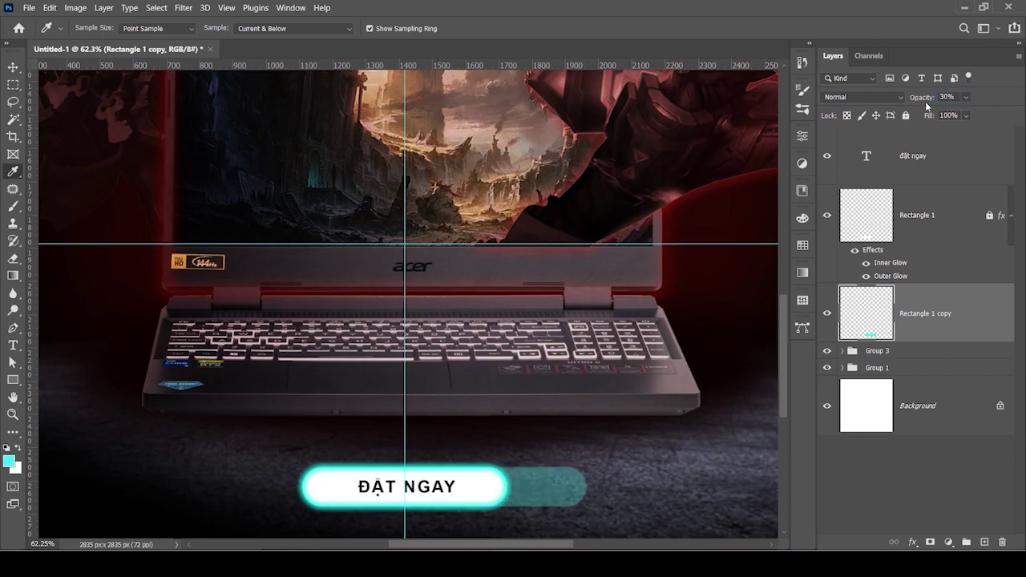
pyautogui.press('Return')
pyautogui.write('25')
pyautogui.press('v')
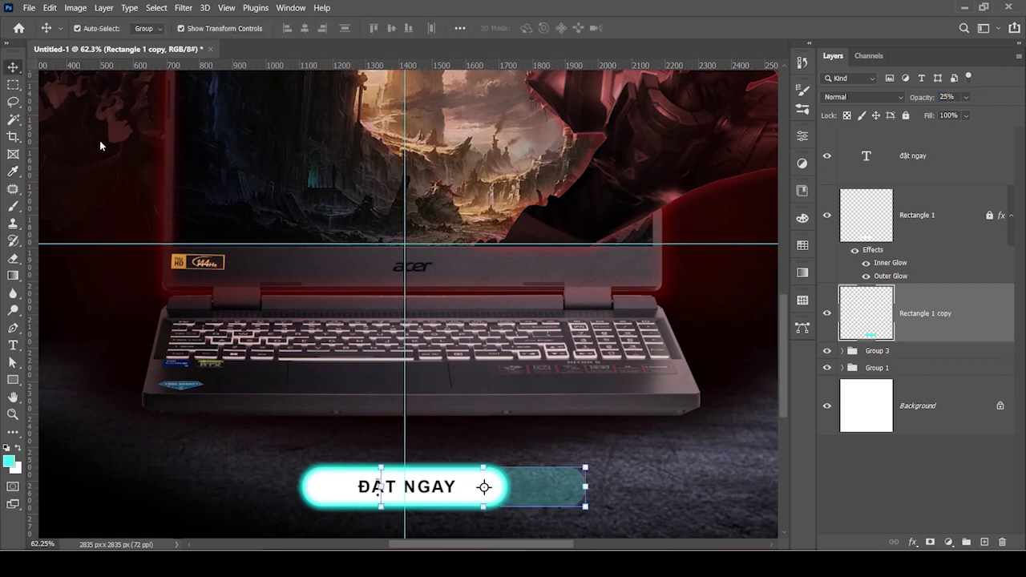
pyautogui.click(641, 484)
pyautogui.hotkey('ctrl', '0')
pyautogui.scroll(5, 603, 521)
pyautogui.moveTo(254, 459); pyautogui.dragTo(310, 410)
pyautogui.click(525, 456)
pyautogui.click(912, 226)
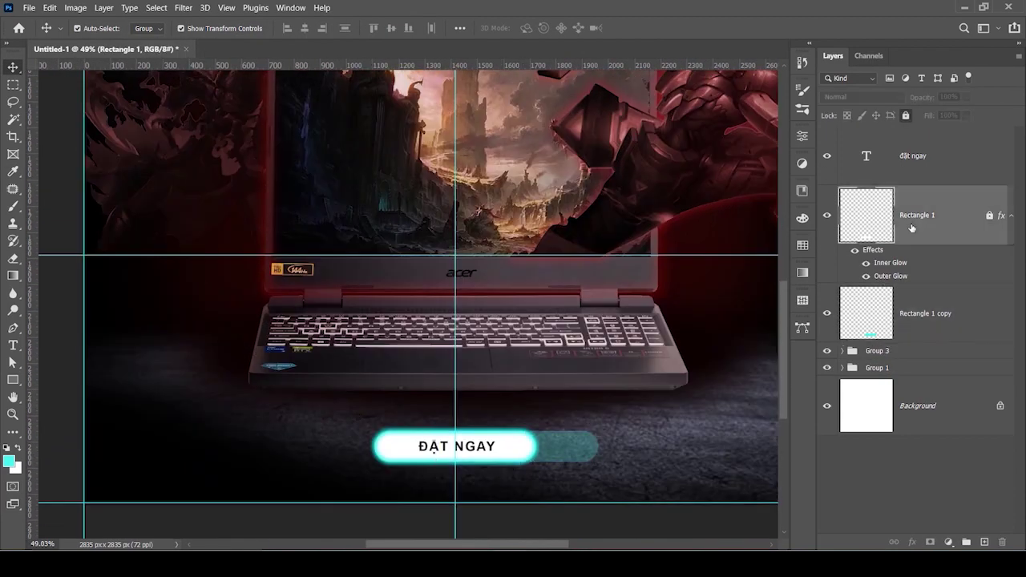
pyautogui.moveTo(925, 224); pyautogui.dragTo(949, 236)
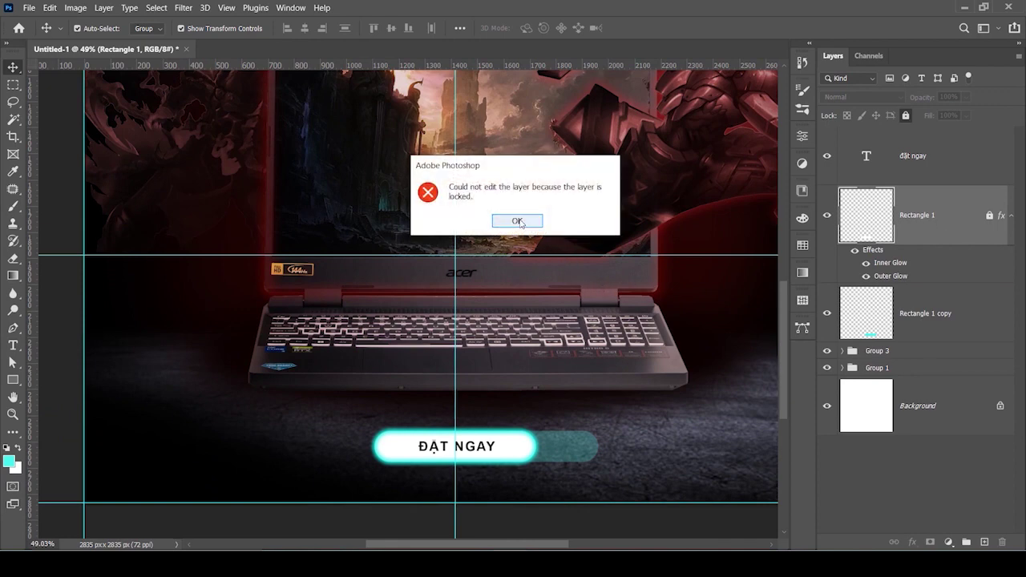
# - Widen Rectangle 1's Inner Glow to 38 px, leaving Color Overlay off
pyautogui.click(518, 220)
pyautogui.doubleClick(957, 210)
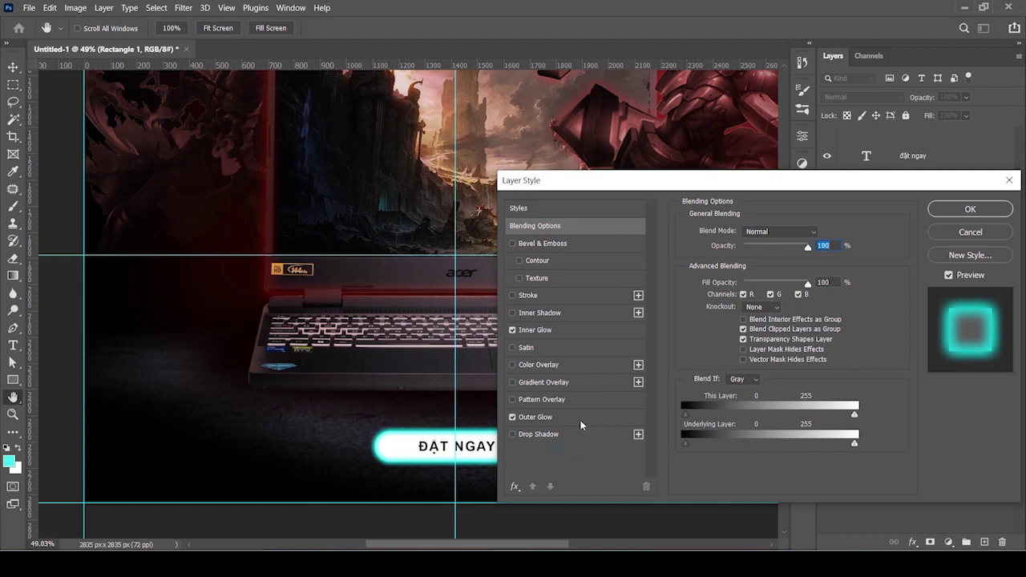
pyautogui.click(540, 367)
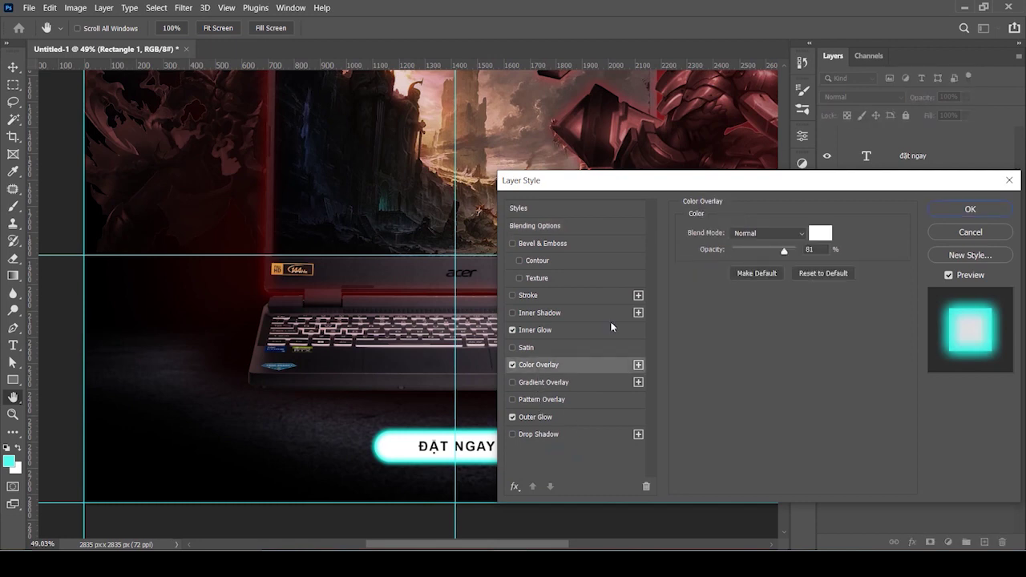
pyautogui.moveTo(792, 253); pyautogui.dragTo(770, 253)
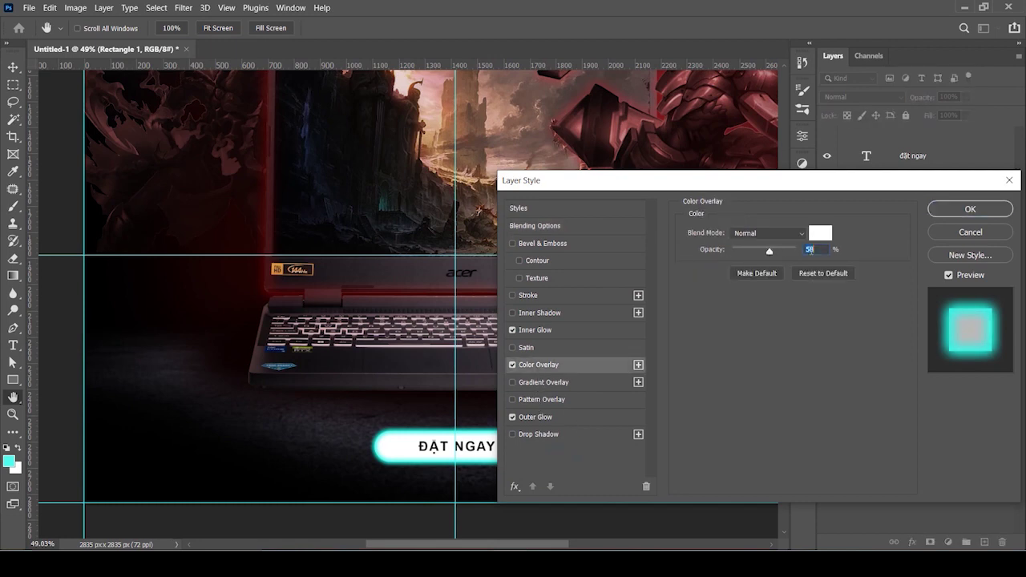
pyautogui.click(512, 365)
pyautogui.click(543, 331)
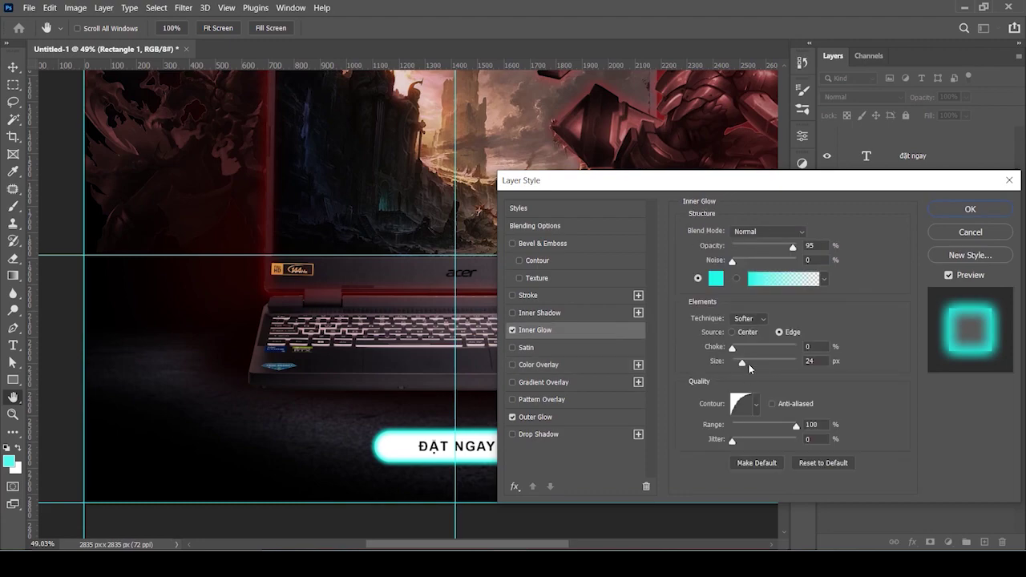
pyautogui.moveTo(744, 363); pyautogui.dragTo(748, 364)
pyautogui.press('Return')
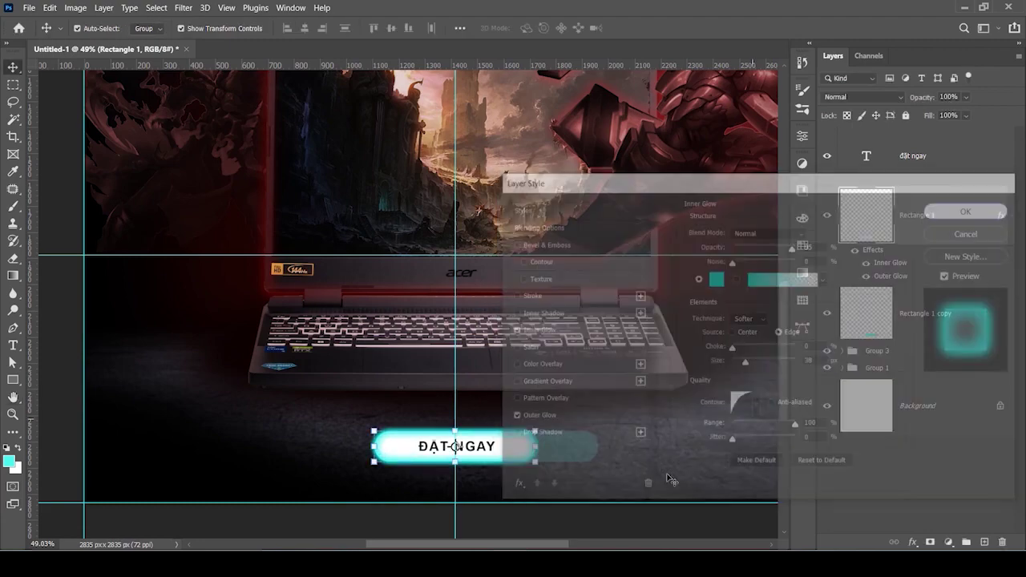
# - Enlarge the Outer Glow to 46 px and lower its opacity to 54%
pyautogui.scroll(-3, 578, 516)
pyautogui.scroll(3, 518, 525)
pyautogui.scroll(3, 605, 413)
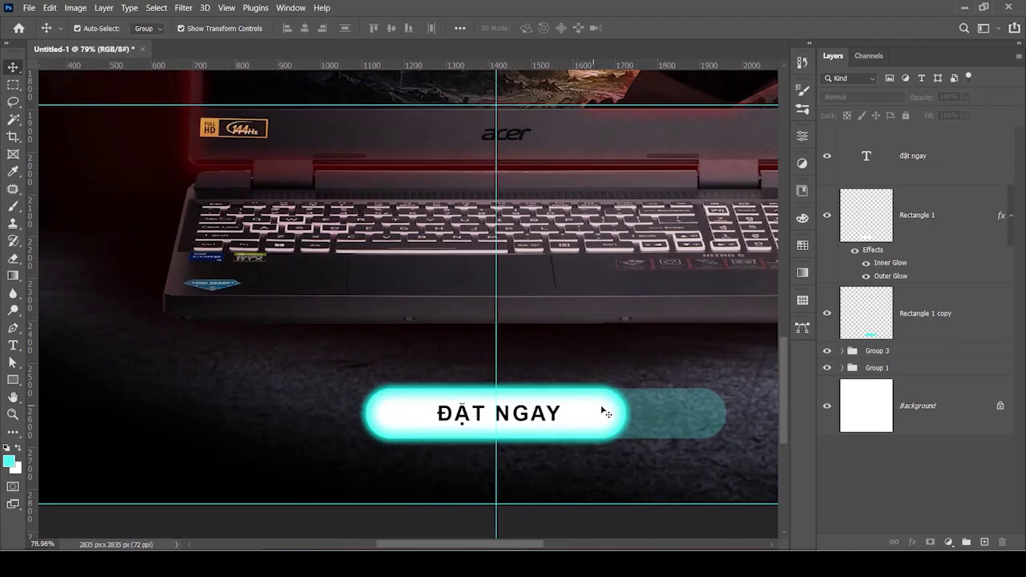
pyautogui.click(605, 413)
pyautogui.doubleClick(953, 222)
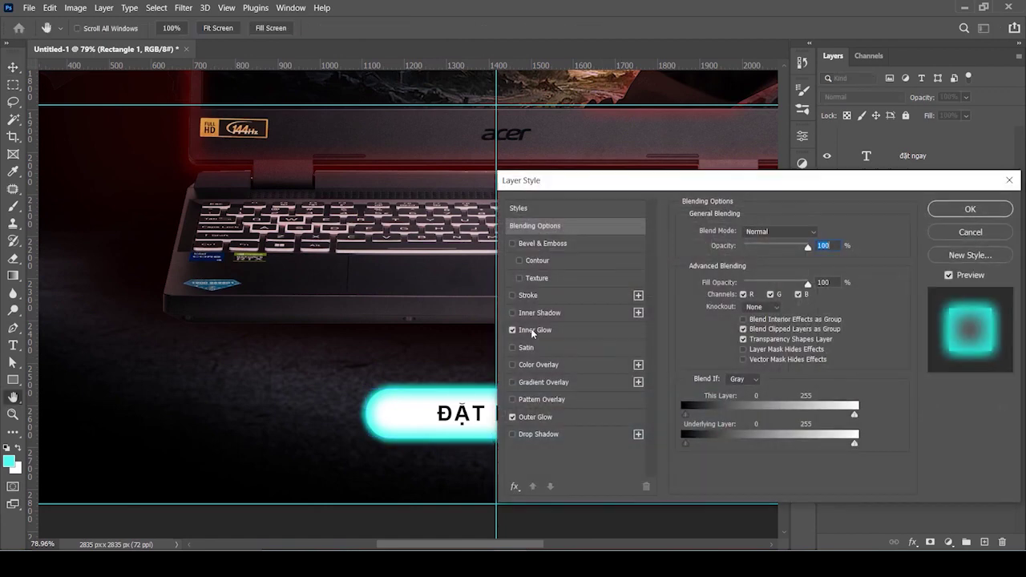
pyautogui.click(554, 417)
pyautogui.moveTo(745, 347); pyautogui.dragTo(751, 348)
pyautogui.moveTo(796, 247); pyautogui.dragTo(761, 251)
pyautogui.press('v')
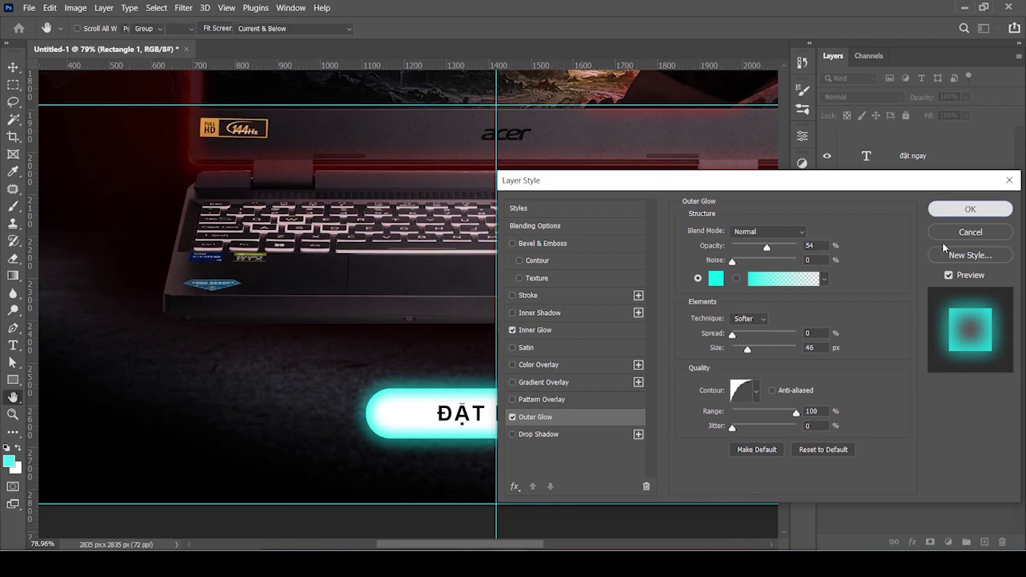
pyautogui.click(970, 208)
pyautogui.scroll(-3, 481, 401)
pyautogui.scroll(-2, 717, 425)
pyautogui.click(718, 425)
pyautogui.scroll(-2, 717, 425)
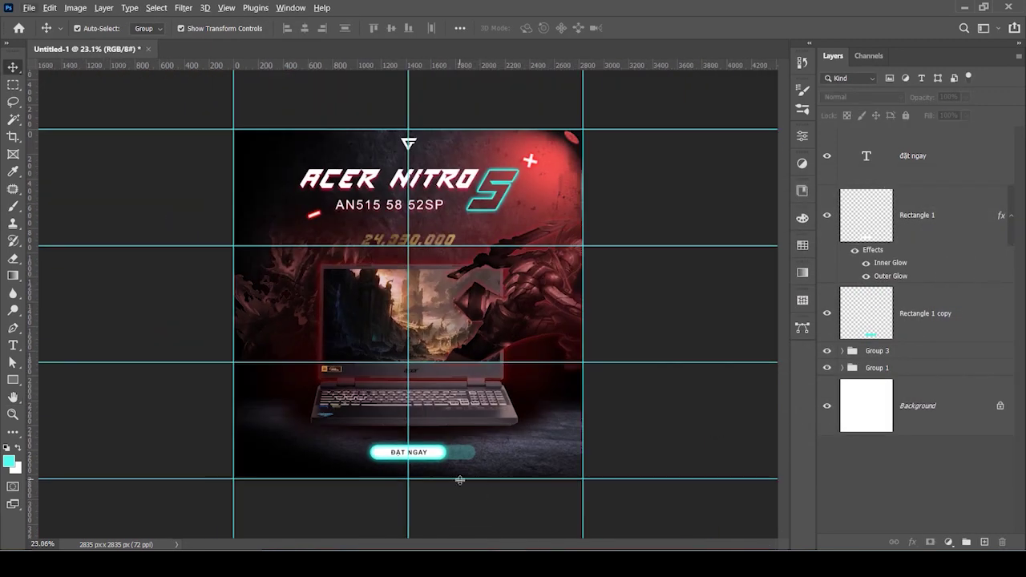
pyautogui.scroll(5, 285, 484)
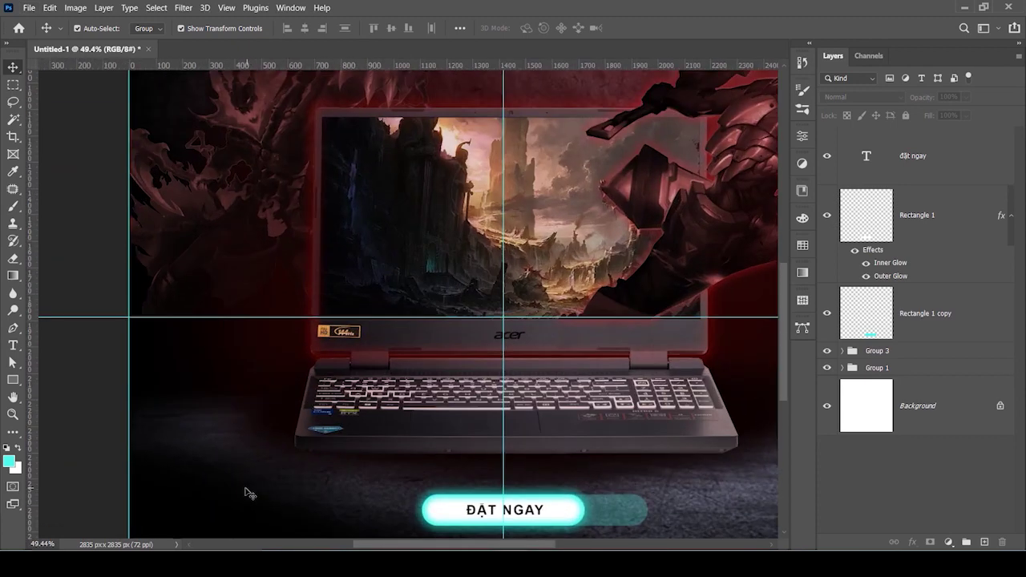
# - Type the spec lines left of the button: LCD 15.6"FHD IPS 144HZ, CPU I5-12500H, VGA RTX 3050, SSD 512GB
pyautogui.press('t')
pyautogui.click(258, 416)
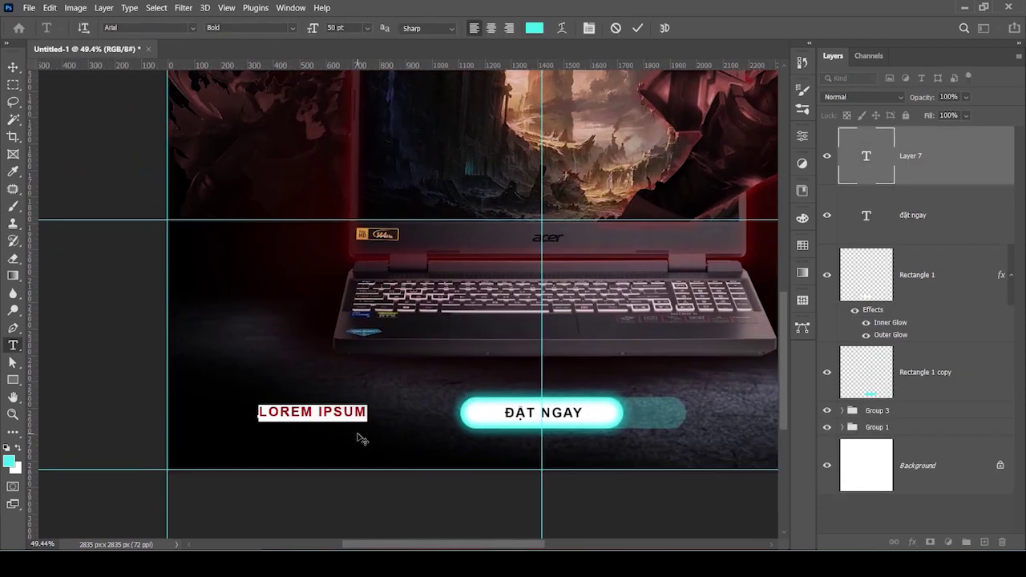
pyautogui.write('LCD 15')
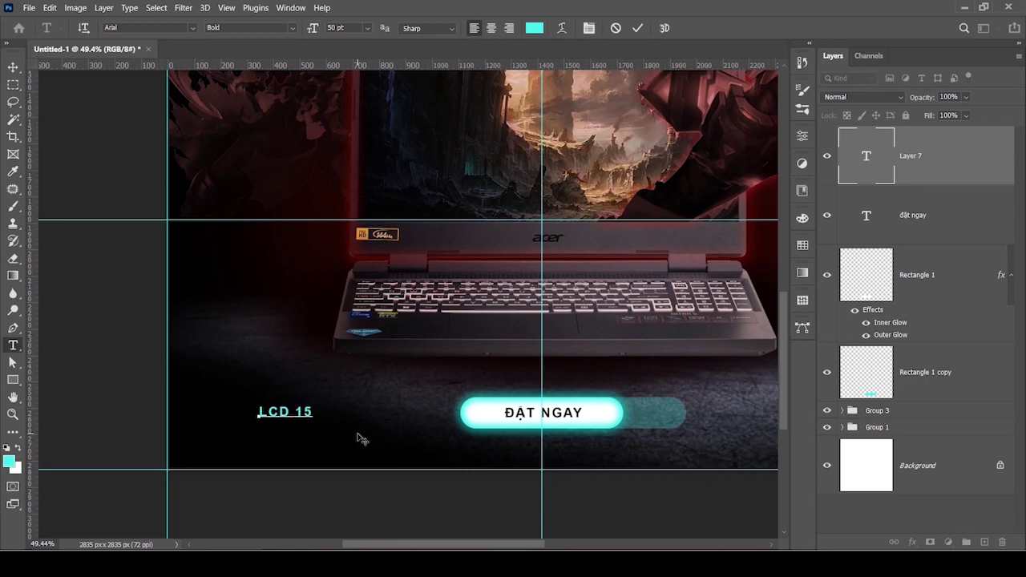
pyautogui.write(".6''")
pyautogui.write('F')
pyautogui.write('HD IPS')
pyautogui.write(', 144HZ ')
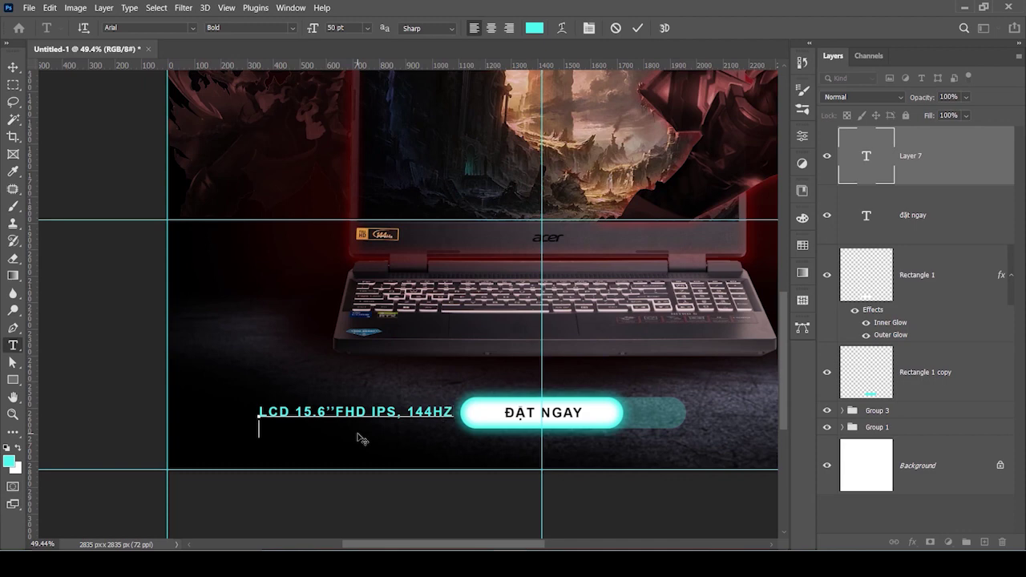
pyautogui.write('CPU ')
pyautogui.write('I')
pyautogui.write('5-12500')
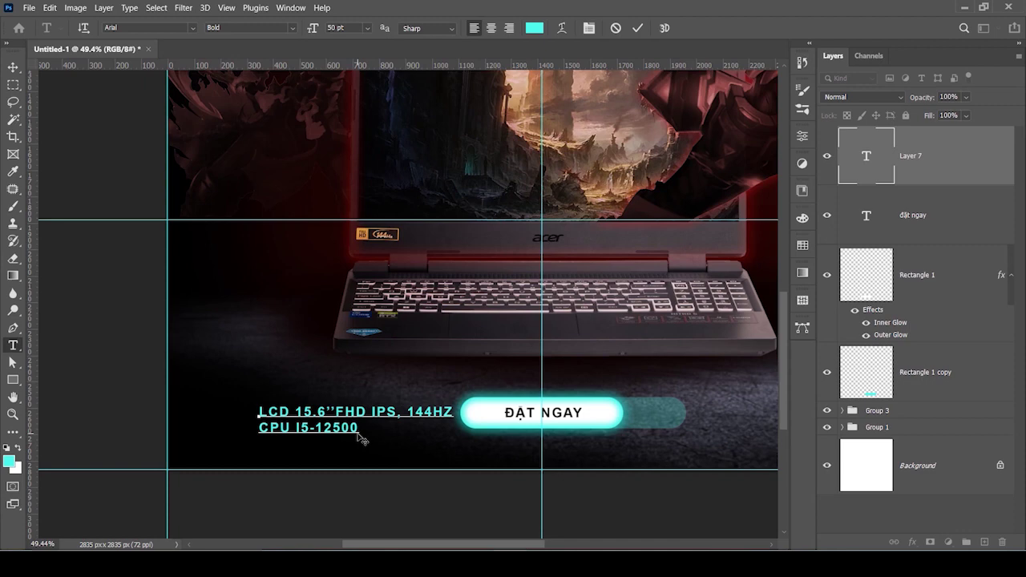
pyautogui.write('H')
pyautogui.write(' - DDR4')
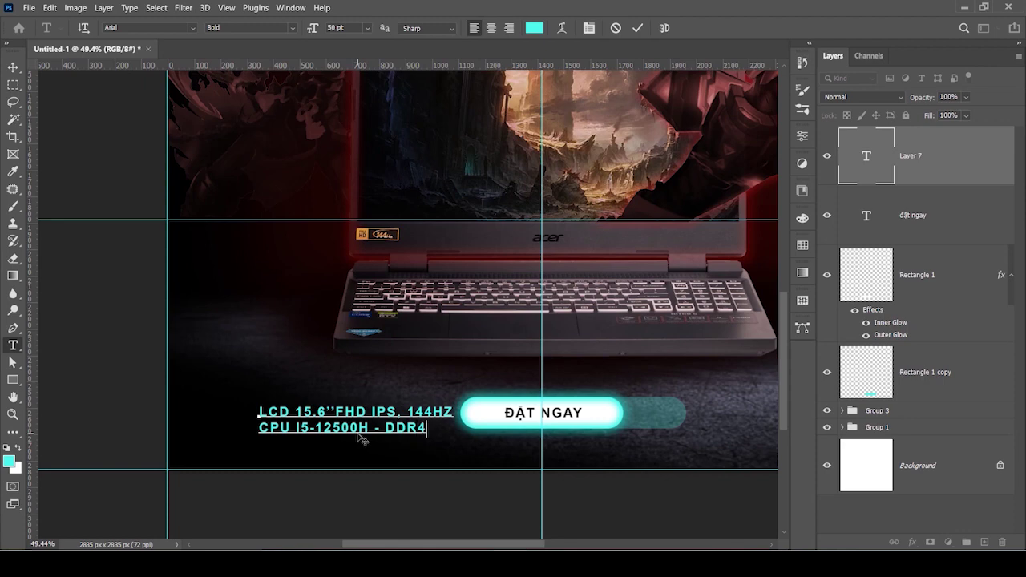
pyautogui.write(' 8GB')
pyautogui.write('GA')
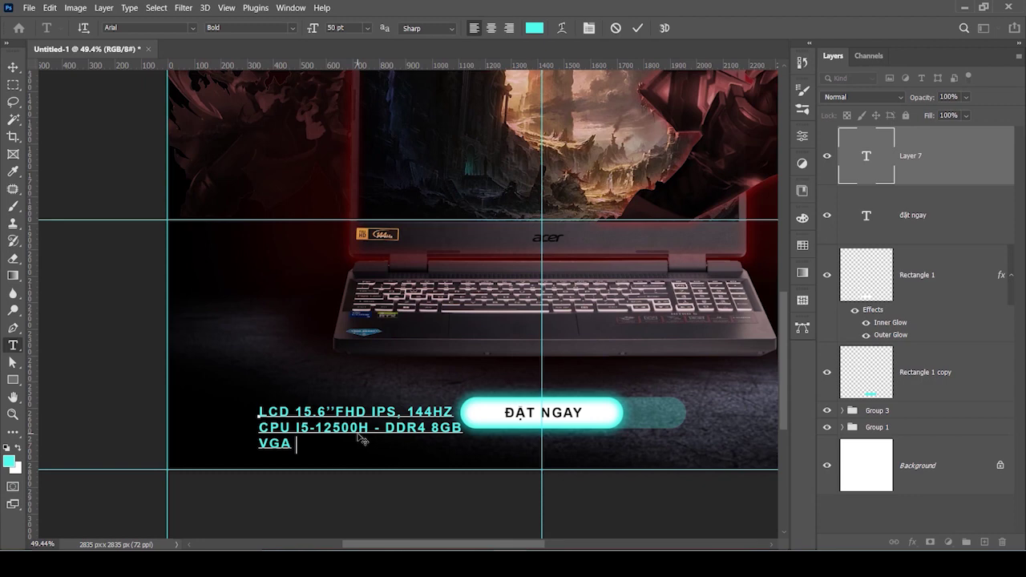
pyautogui.write(' NVIDIA')
pyautogui.write(' RTX')
pyautogui.write(' 3050')
pyautogui.write('SSD 51')
pyautogui.write('2')
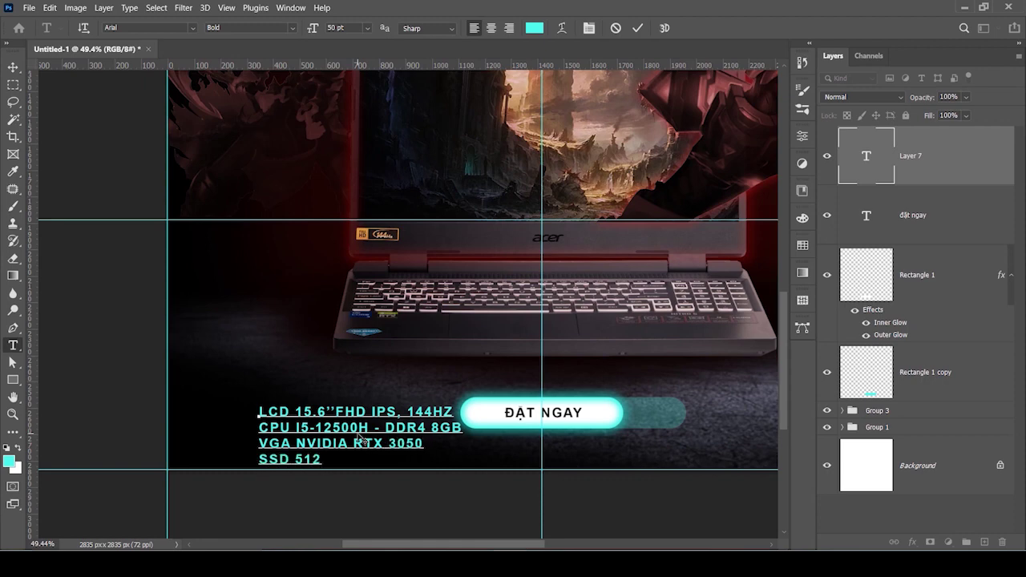
pyautogui.write('G ')
pyautogui.write('___')
pyautogui.press('BackSpace')
pyautogui.press('BackSpace')
pyautogui.press('BackSpace')
pyautogui.write('_______')
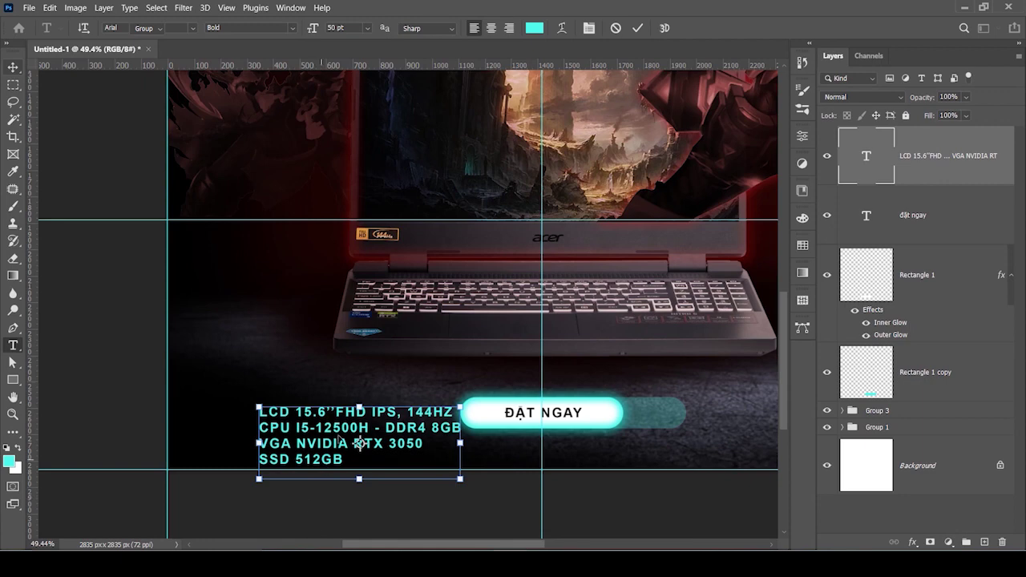
# - Commit the spec text and move the spec list up so all five lines fit
pyautogui.hotkey('ctrl', 'Return')
pyautogui.press('v')
pyautogui.moveTo(348, 426); pyautogui.dragTo(347, 398)
# - Recolour the LCD and CPU labels white (#ffffff), undoing an accidental text replacement
pyautogui.click(13, 345)
pyautogui.doubleClick(273, 385)
pyautogui.click(534, 28)
pyautogui.write('ffffff')
pyautogui.click(974, 136)
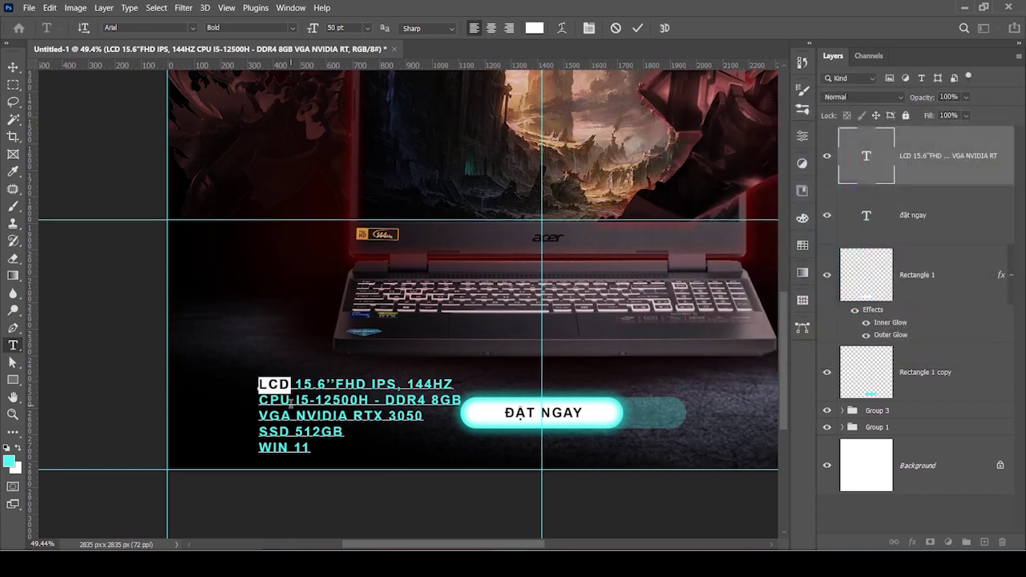
pyautogui.doubleClick(271, 399)
pyautogui.write('X')
pyautogui.hotkey('ctrl', 'z')
pyautogui.hotkey('ctrl', 'z')
pyautogui.click(18, 448)
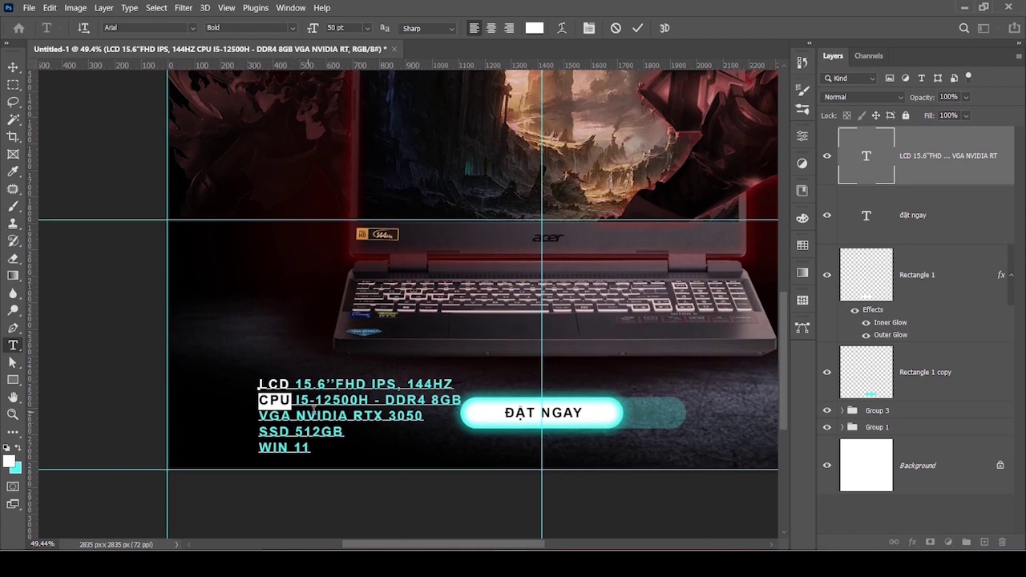
# - Make the VGA, SSD and WIN labels white, then reselect the LCD line's values
pyautogui.moveTo(293, 415); pyautogui.dragTo(430, 415)
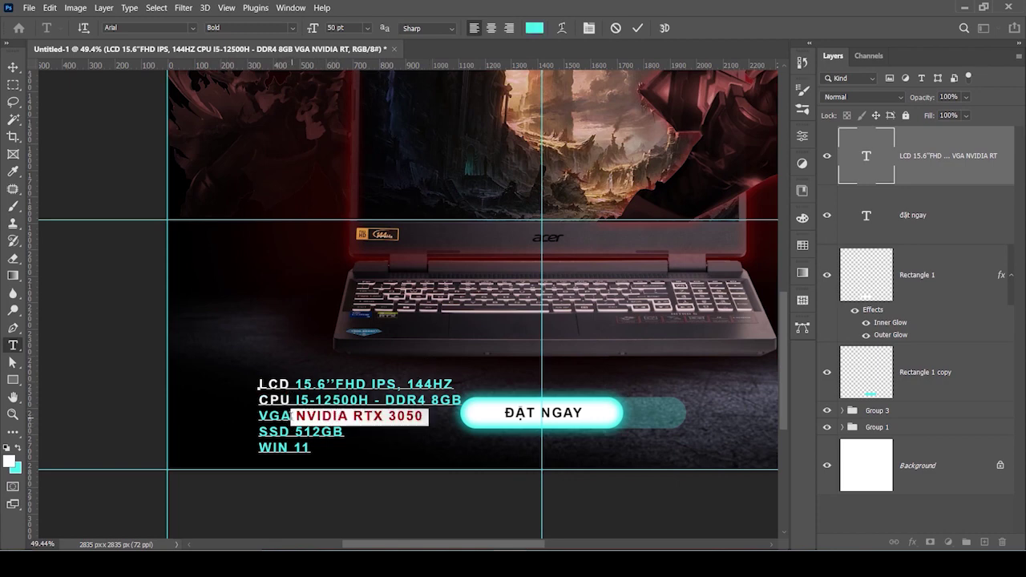
pyautogui.moveTo(294, 415); pyautogui.dragTo(244, 413)
pyautogui.hotkey('alt', 'BackSpace')
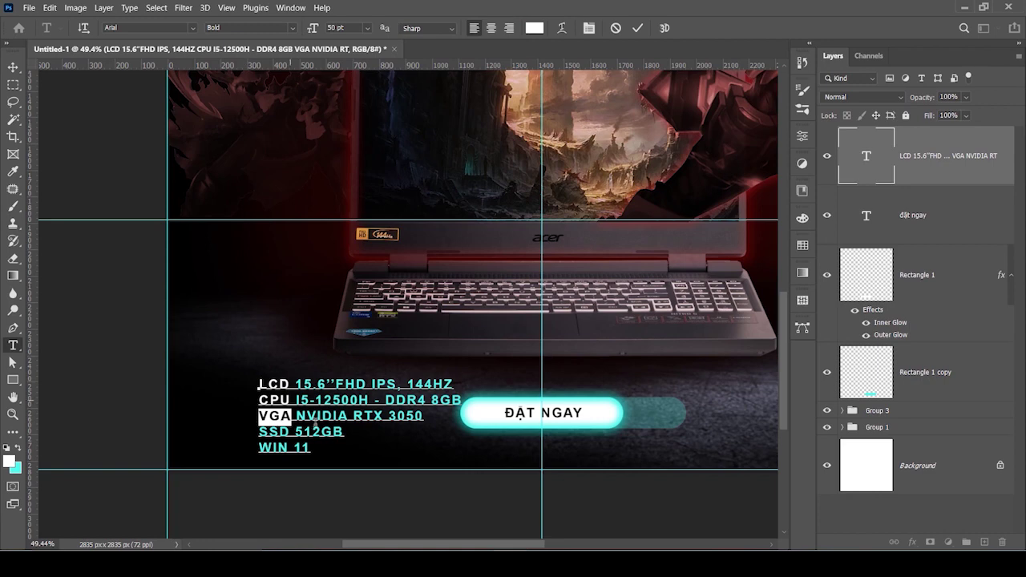
pyautogui.moveTo(294, 432)
pyautogui.mouseDown()
pyautogui.moveTo(250, 434)
pyautogui.moveTo(240, 448)
pyautogui.mouseUp()
pyautogui.hotkey('alt', 'BackSpace')
pyautogui.hotkey('alt', 'BackSpace')
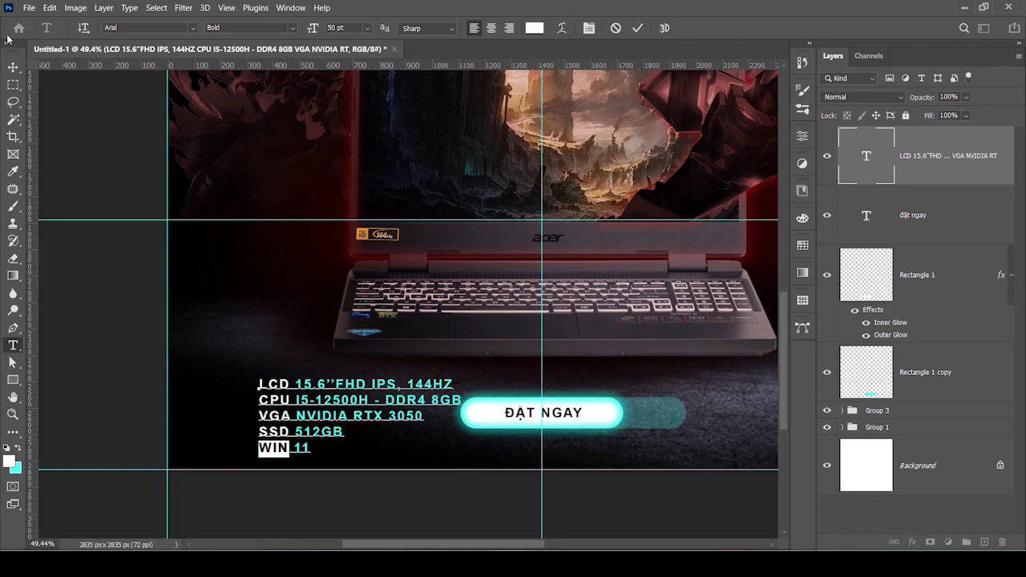
pyautogui.hotkey('ctrl', 'Return')
pyautogui.press('v')
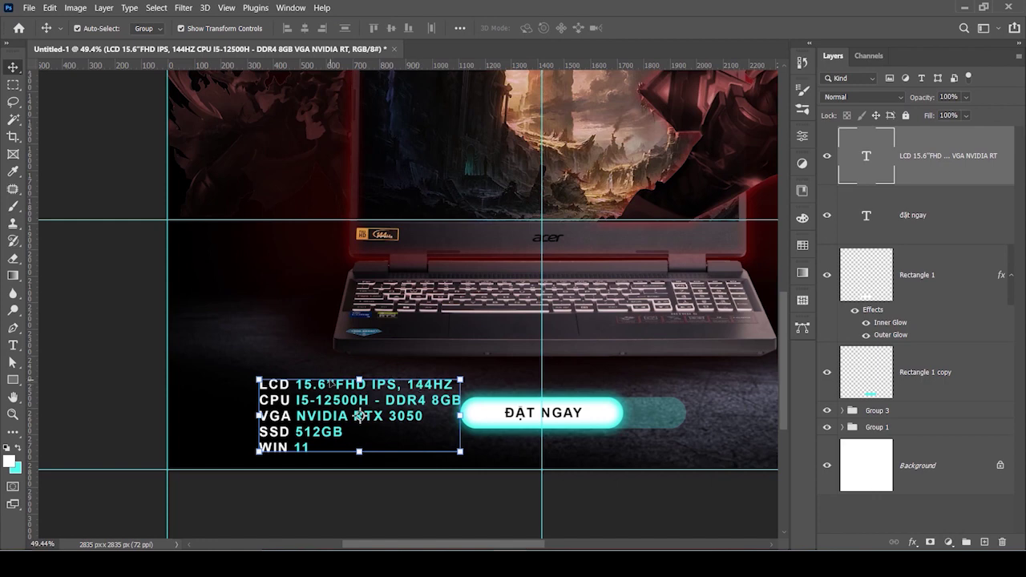
pyautogui.press('t')
pyautogui.moveTo(296, 384); pyautogui.dragTo(496, 377)
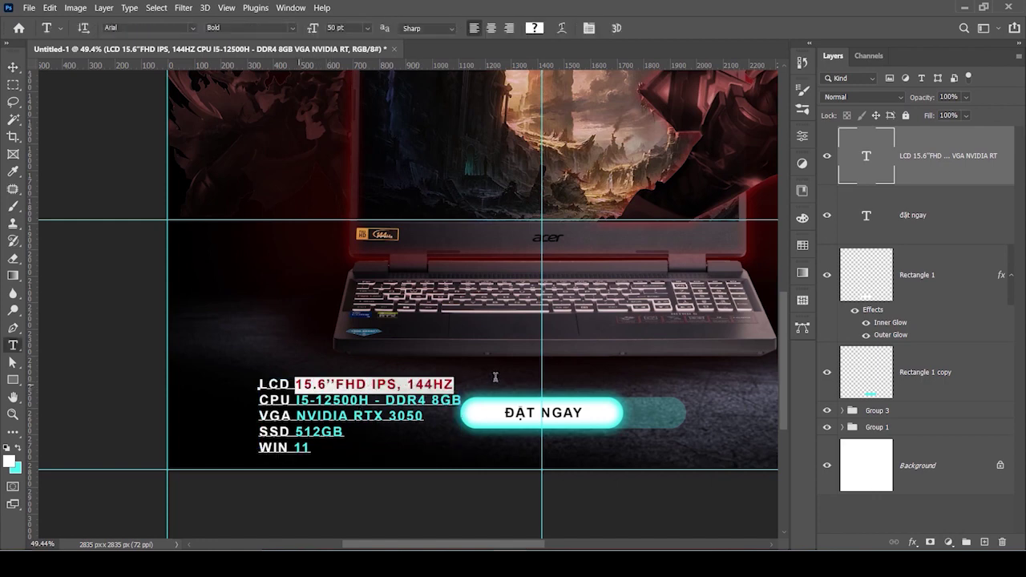
# - Colour the LCD, CPU, VGA and SSD values cyan #50fdde and commit the spec text
pyautogui.click(20, 449)
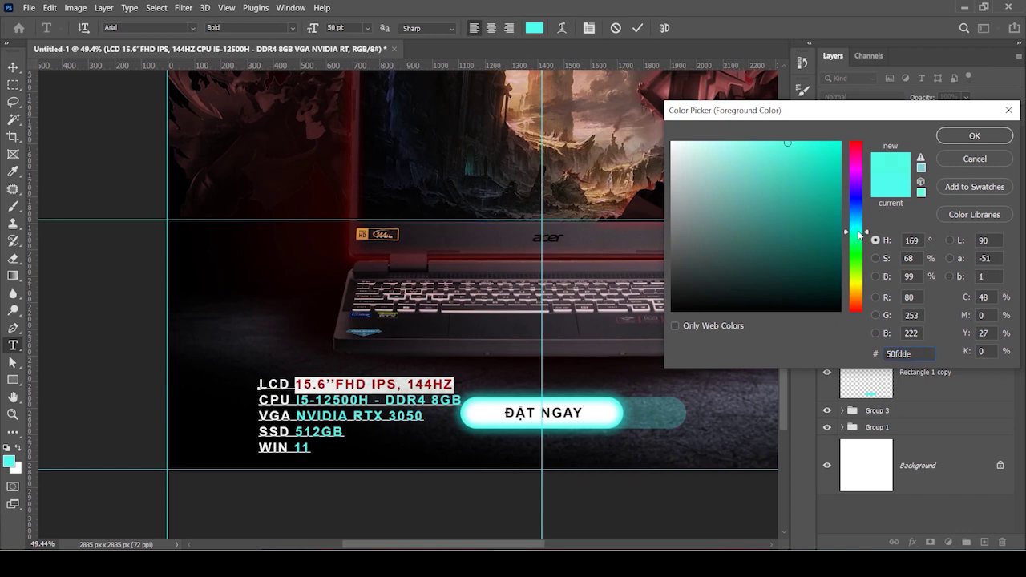
pyautogui.click(974, 136)
pyautogui.click(10, 461)
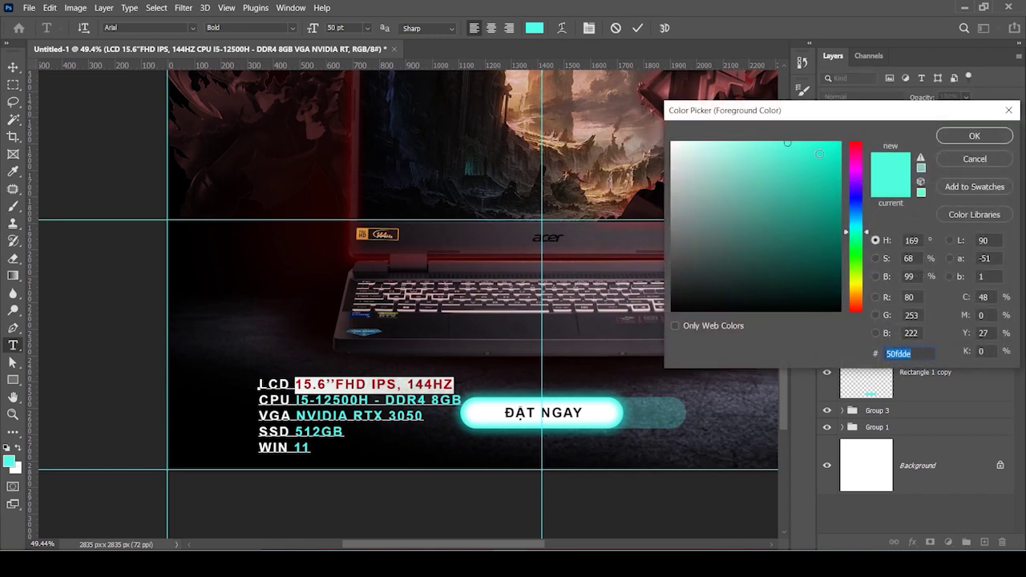
pyautogui.press('Return')
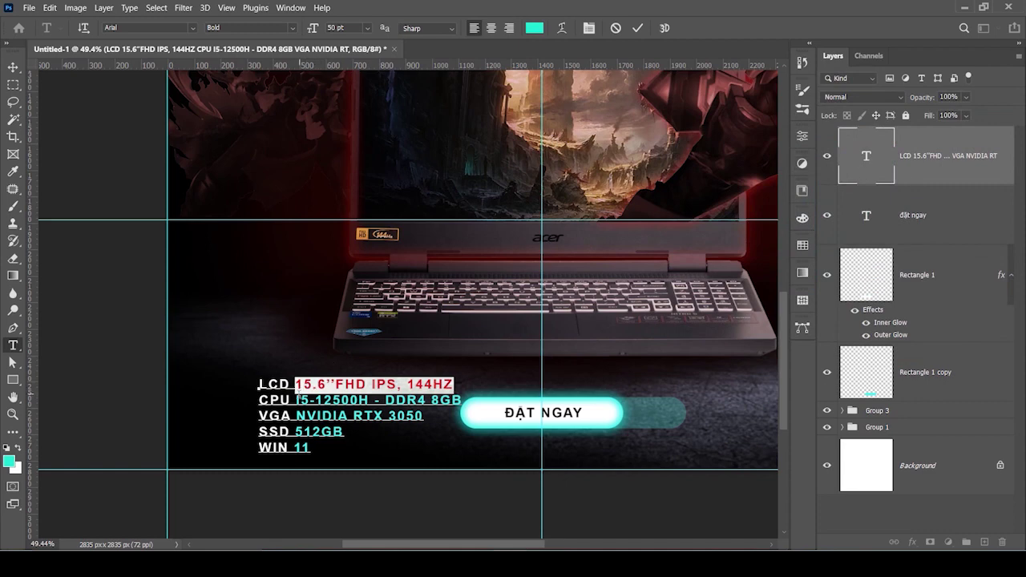
pyautogui.moveTo(295, 400); pyautogui.dragTo(464, 401)
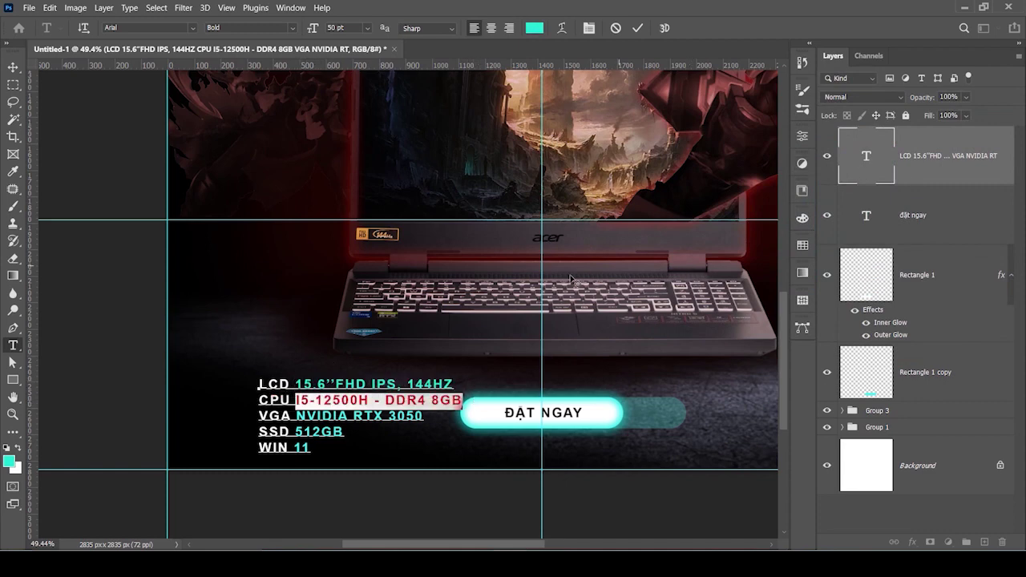
pyautogui.moveTo(296, 416); pyautogui.dragTo(449, 412)
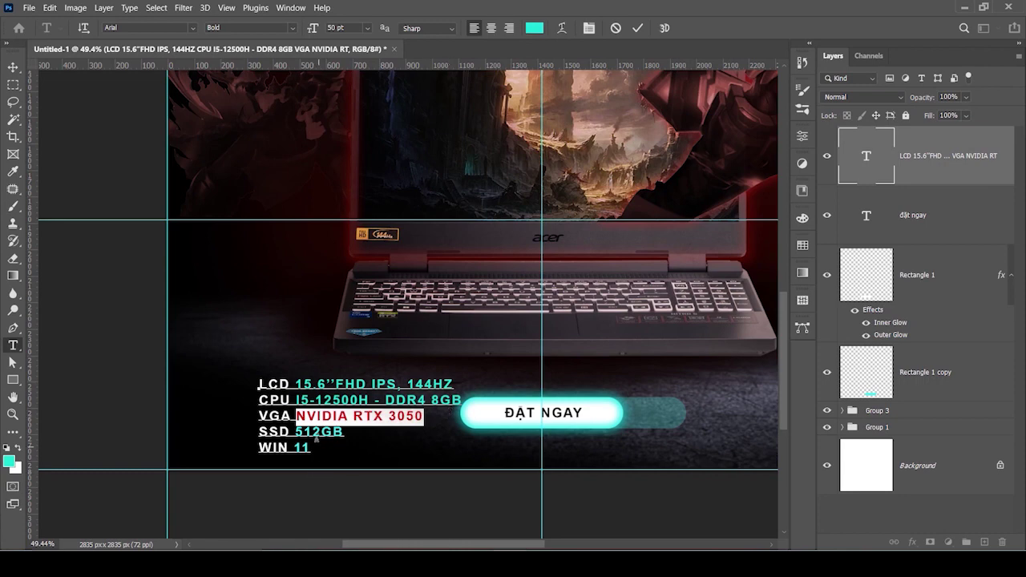
pyautogui.moveTo(294, 433)
pyautogui.mouseDown()
pyautogui.moveTo(345, 433)
pyautogui.moveTo(340, 447)
pyautogui.mouseUp()
pyautogui.hotkey('ctrl', 'Return')
pyautogui.press('v')
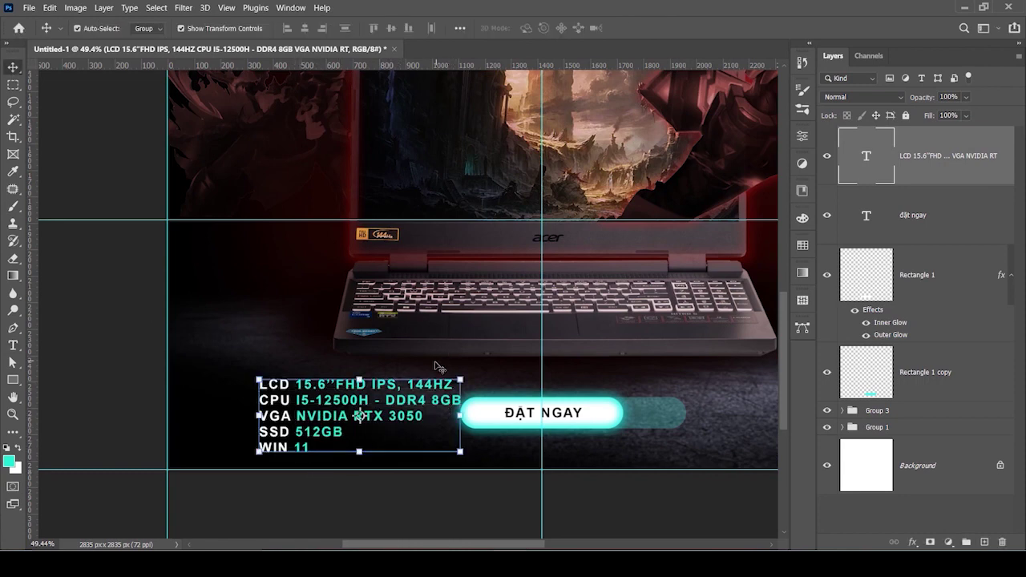
# - Move the spec block left and up and scale it down to 79.12%
pyautogui.moveTo(395, 386); pyautogui.dragTo(344, 378)
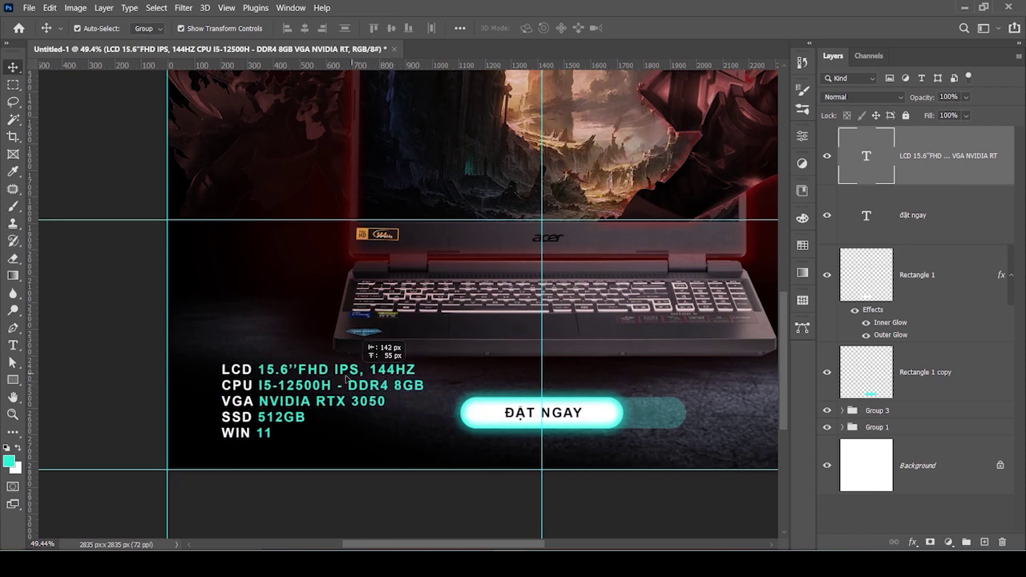
pyautogui.click(410, 370)
pyautogui.moveTo(410, 371)
pyautogui.mouseDown()
pyautogui.moveTo(367, 386)
pyautogui.moveTo(314, 386)
pyautogui.mouseUp()
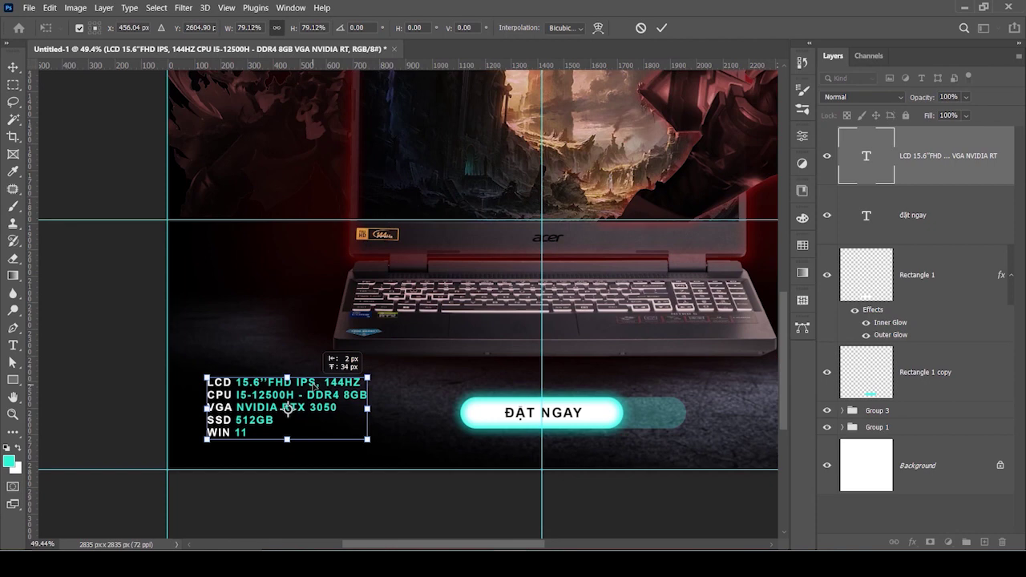
pyautogui.click(662, 27)
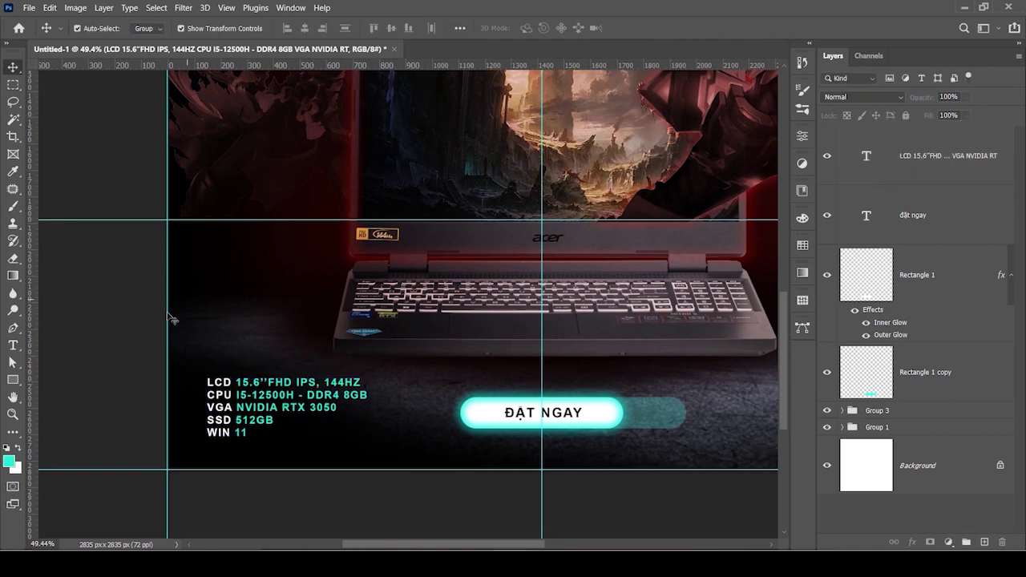
pyautogui.scroll(-3, 167, 313)
pyautogui.scroll(-2, 298, 522)
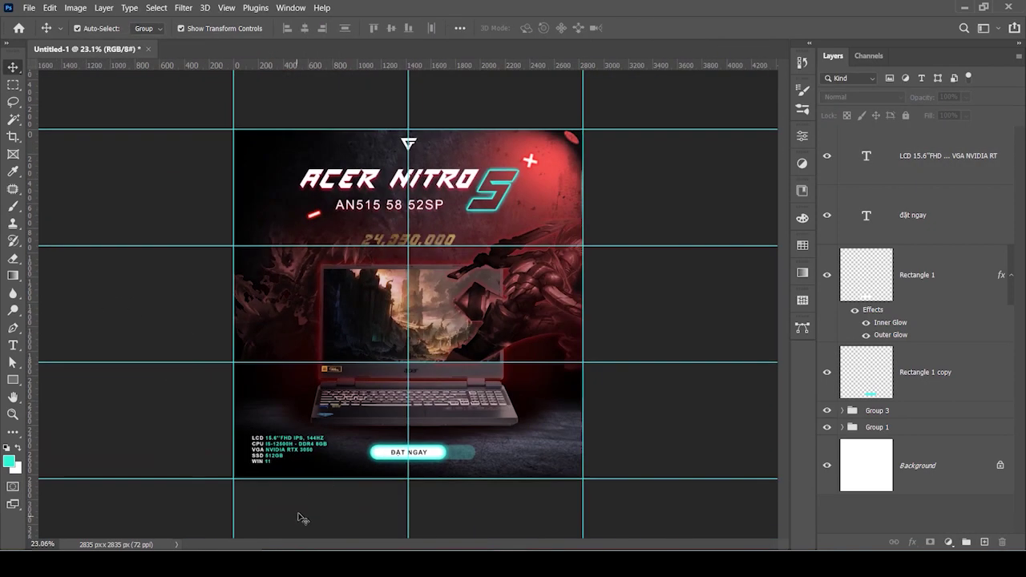
pyautogui.scroll(2, 305, 512)
pyautogui.scroll(-1, 303, 511)
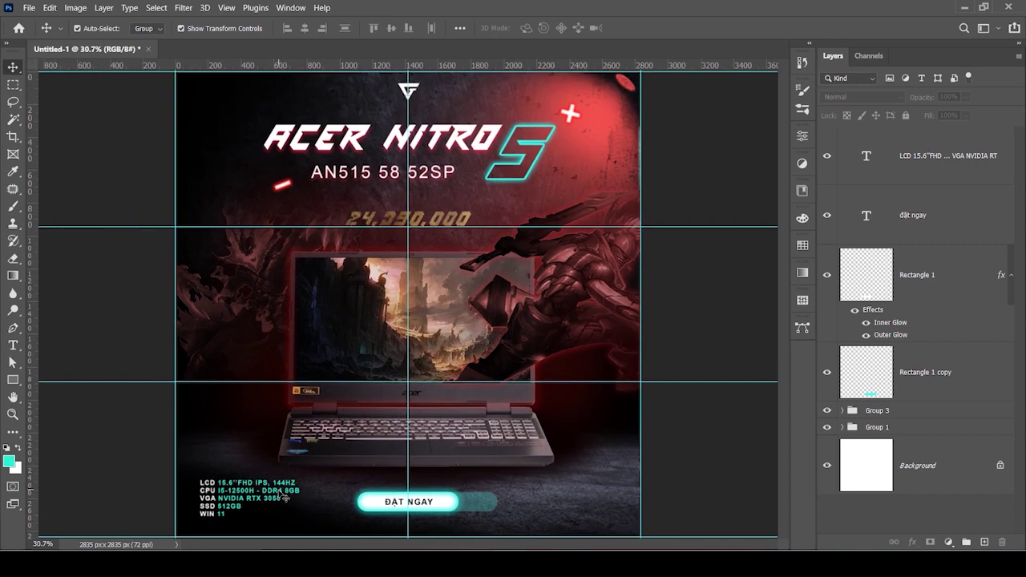
pyautogui.click(283, 493)
pyautogui.scroll(-1, 593, 461)
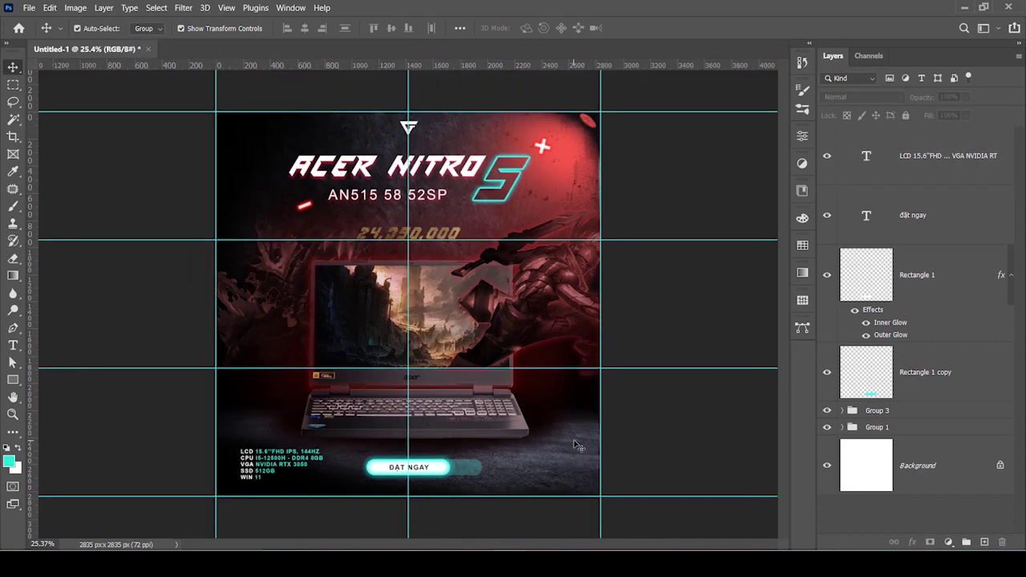
pyautogui.scroll(2, 554, 482)
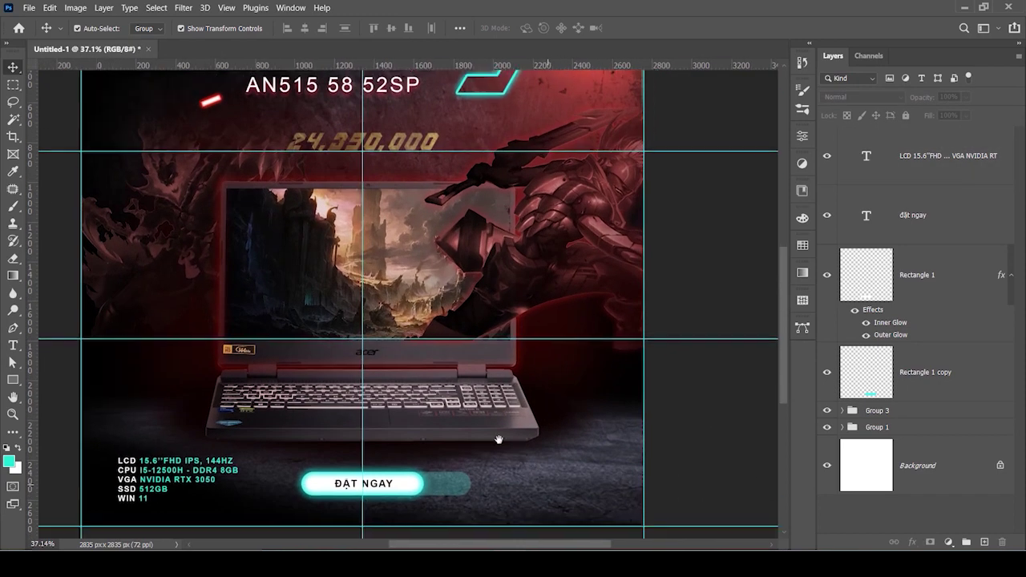
pyautogui.scroll(1, 554, 482)
pyautogui.press('t')
pyautogui.scroll(2, 493, 473)
pyautogui.click(477, 459)
pyautogui.write('www.')
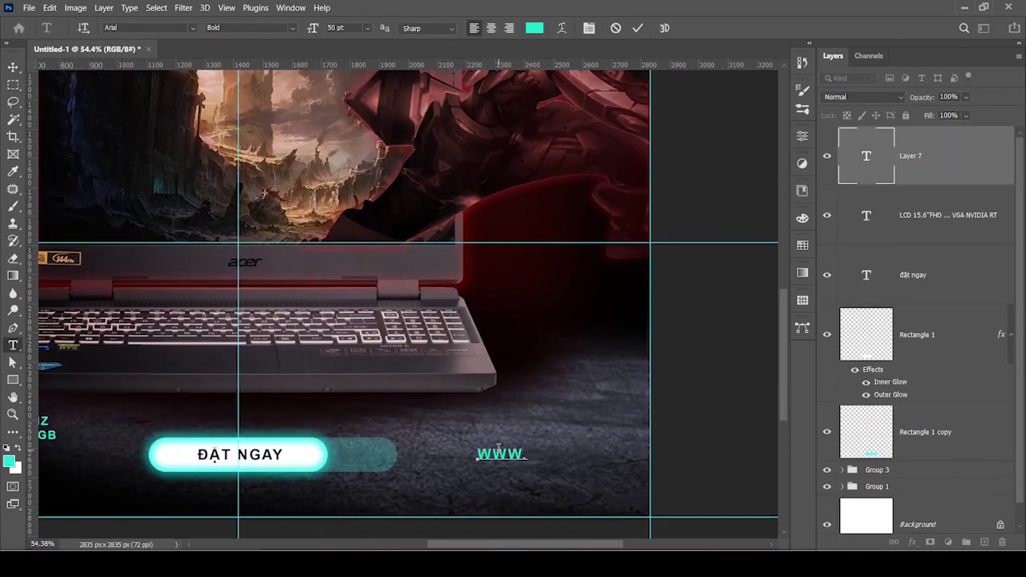
pyautogui.write('GEARVN')
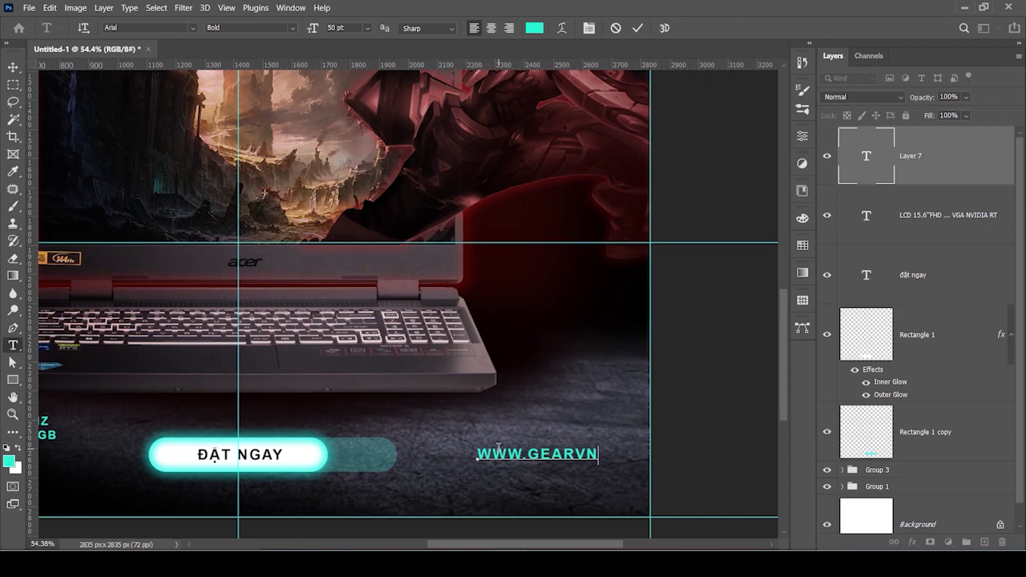
pyautogui.write('.COM')
pyautogui.click(638, 28)
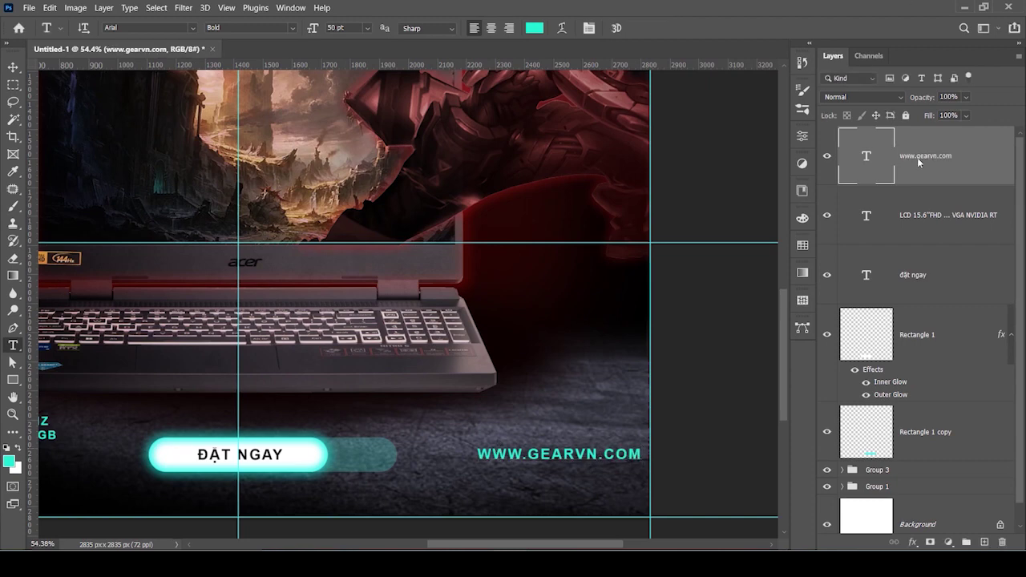
pyautogui.click(18, 449)
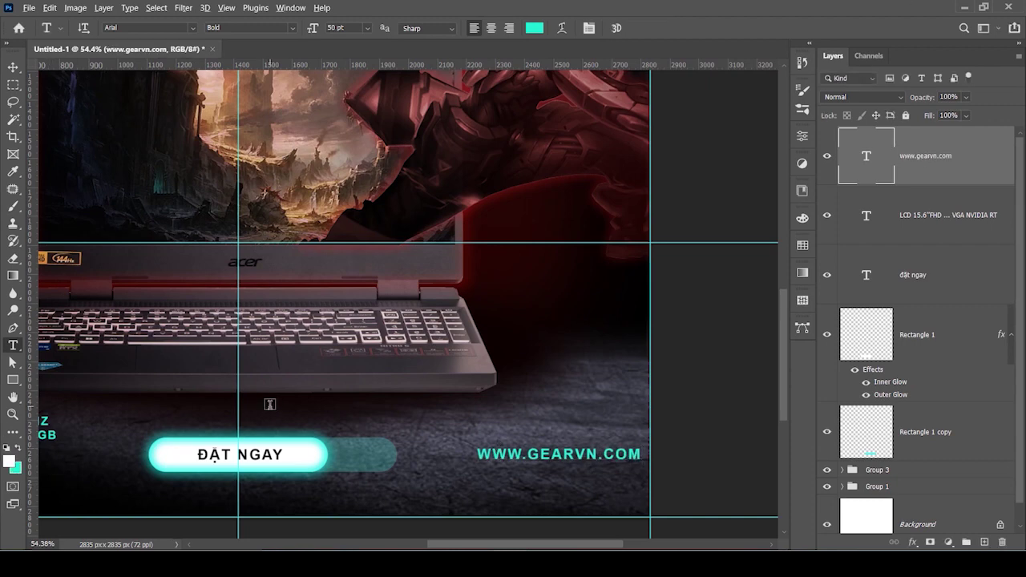
pyautogui.click(19, 70)
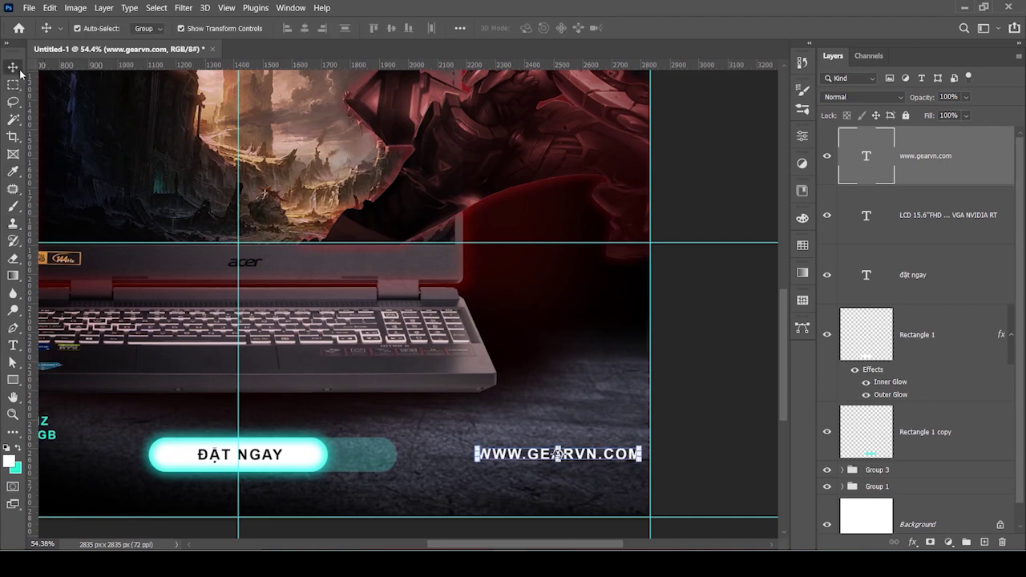
pyautogui.press('t')
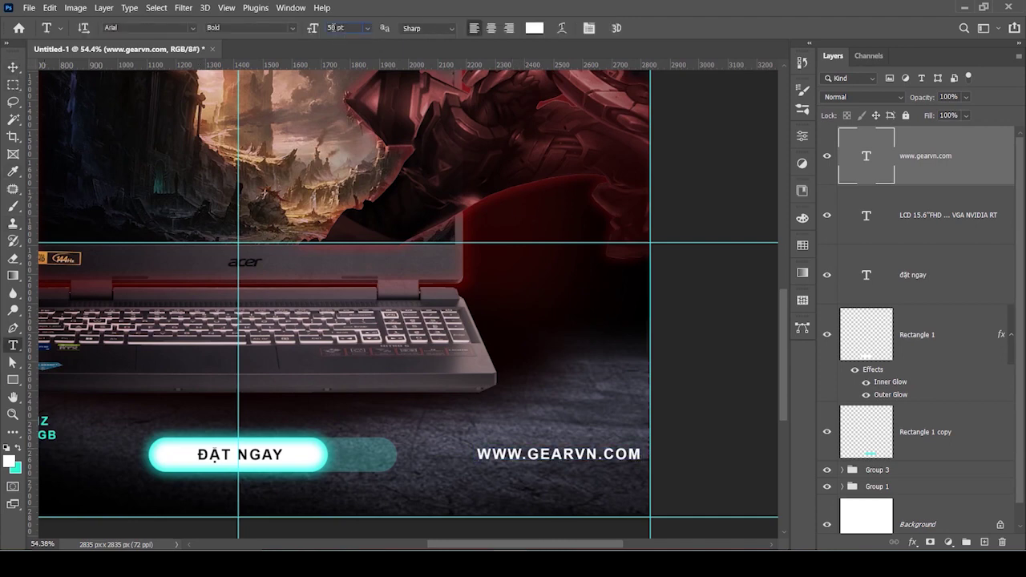
pyautogui.click(13, 67)
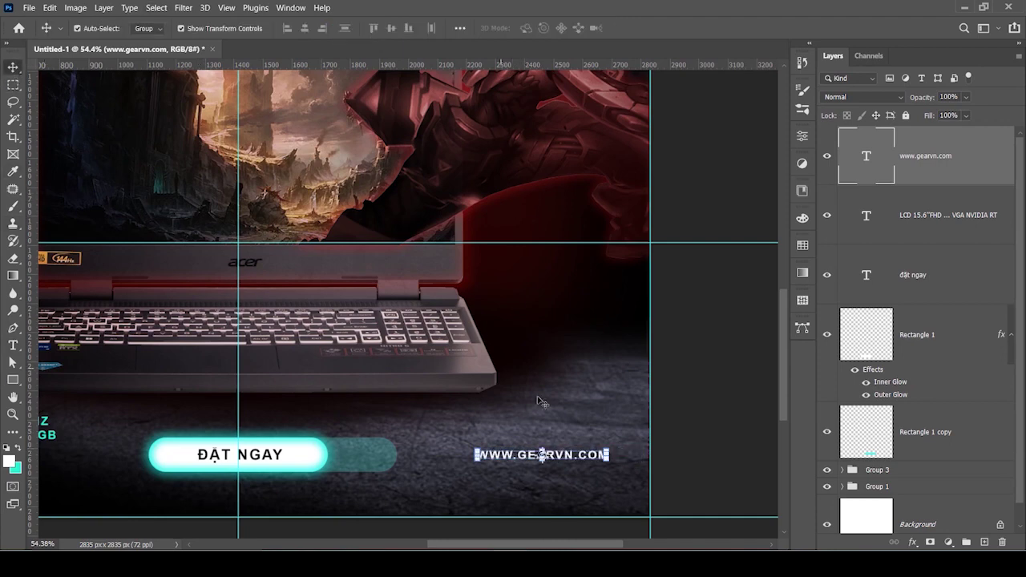
pyautogui.moveTo(519, 453); pyautogui.dragTo(500, 461)
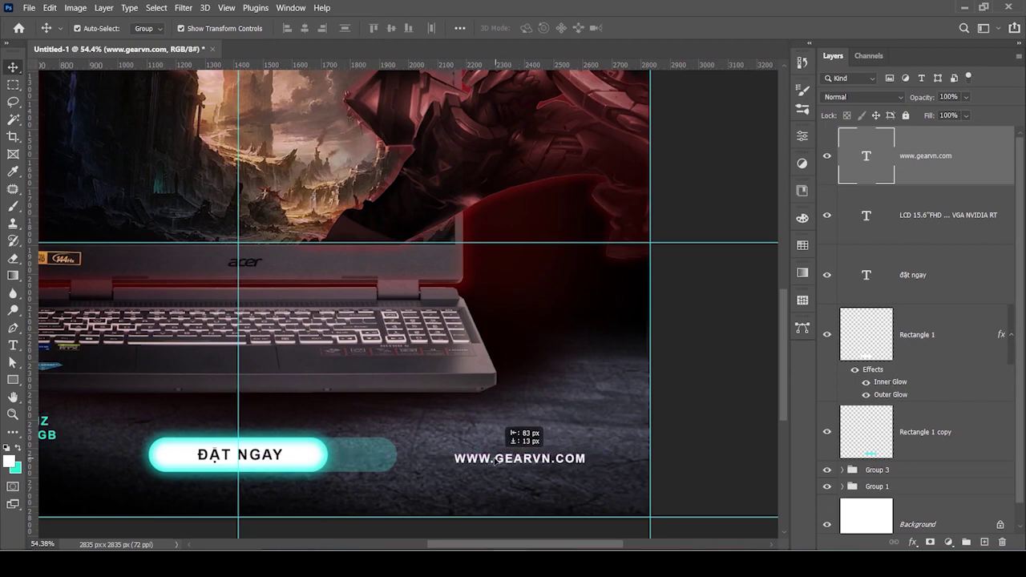
pyautogui.scroll(-5, 682, 431)
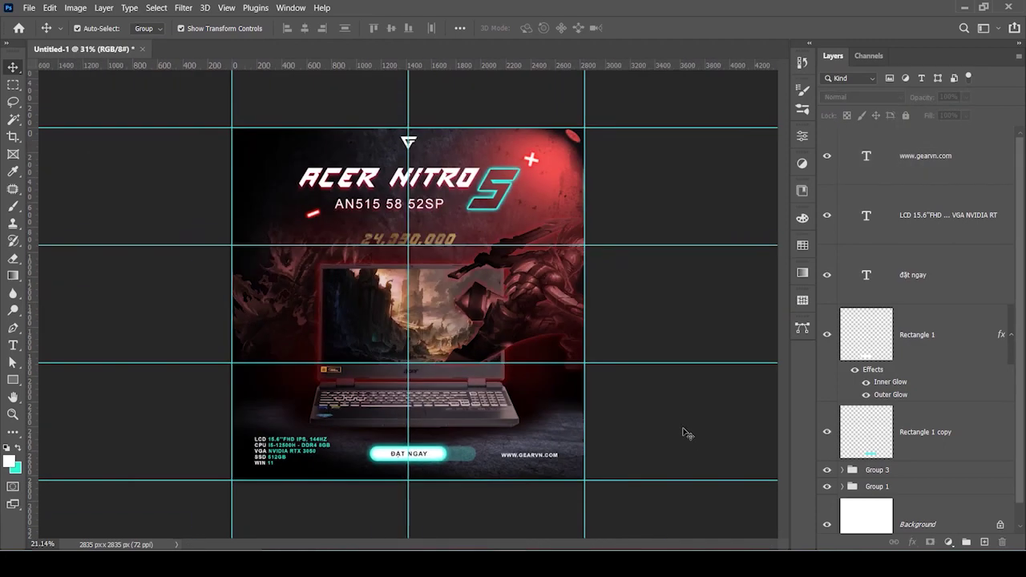
# - Place the Pngtree lightning PNG from Downloads, enlarged, in the poster's top-left corner
pyautogui.scroll(2, 331, 418)
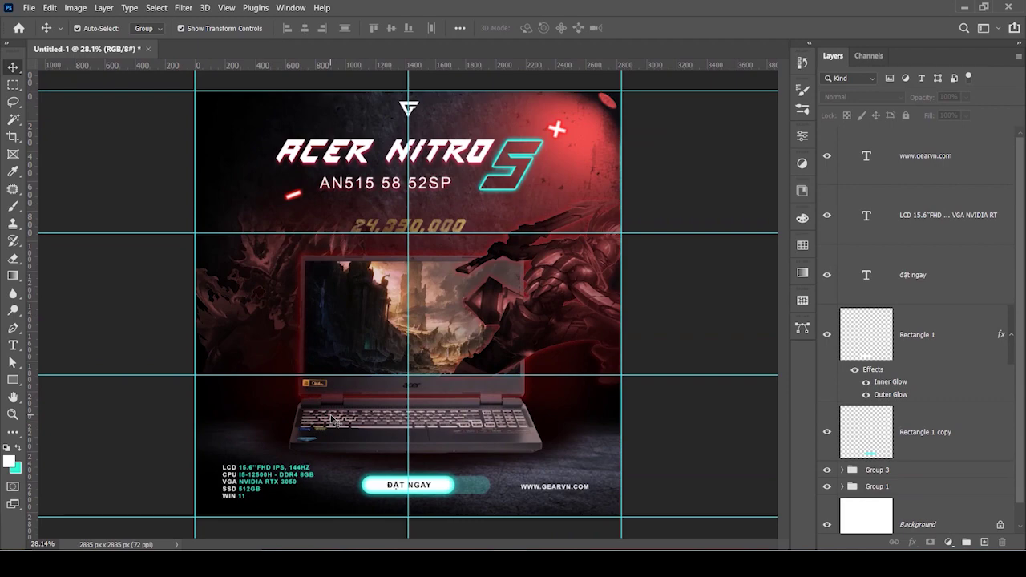
pyautogui.click(29, 9)
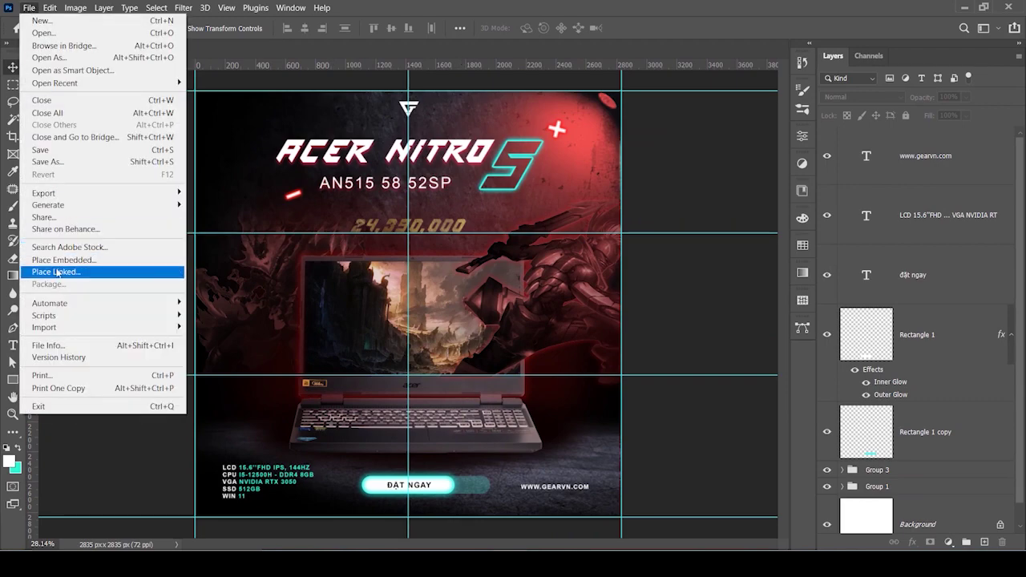
pyautogui.click(56, 272)
pyautogui.click(90, 290)
pyautogui.doubleClick(240, 122)
pyautogui.moveTo(567, 152); pyautogui.dragTo(568, 130)
pyautogui.moveTo(518, 235); pyautogui.dragTo(265, 107)
pyautogui.click(639, 27)
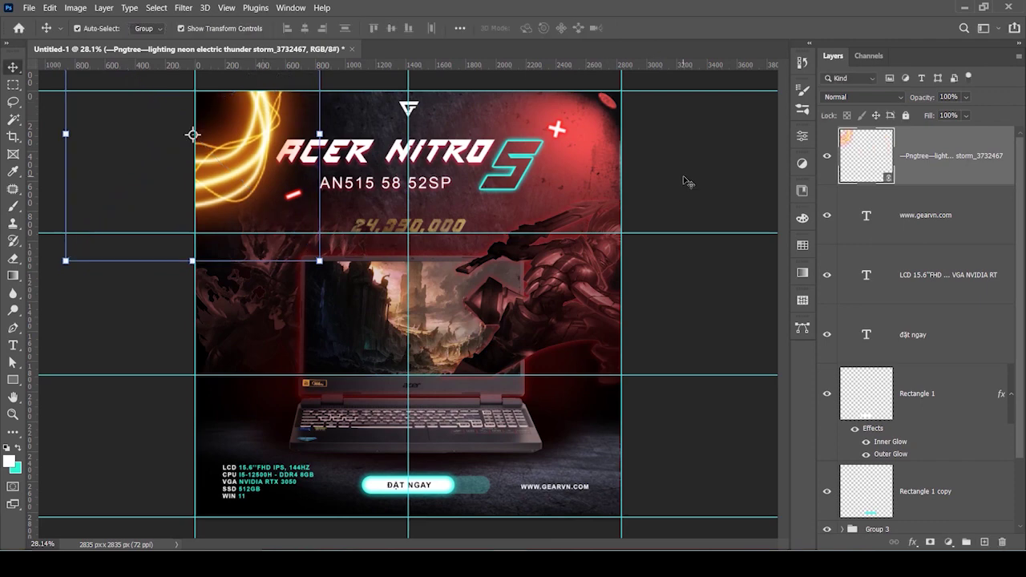
# - Rasterize the lightning layer and rename it 'light'
pyautogui.rightClick(987, 149)
pyautogui.click(922, 280)
pyautogui.doubleClick(942, 161)
pyautogui.write('light')
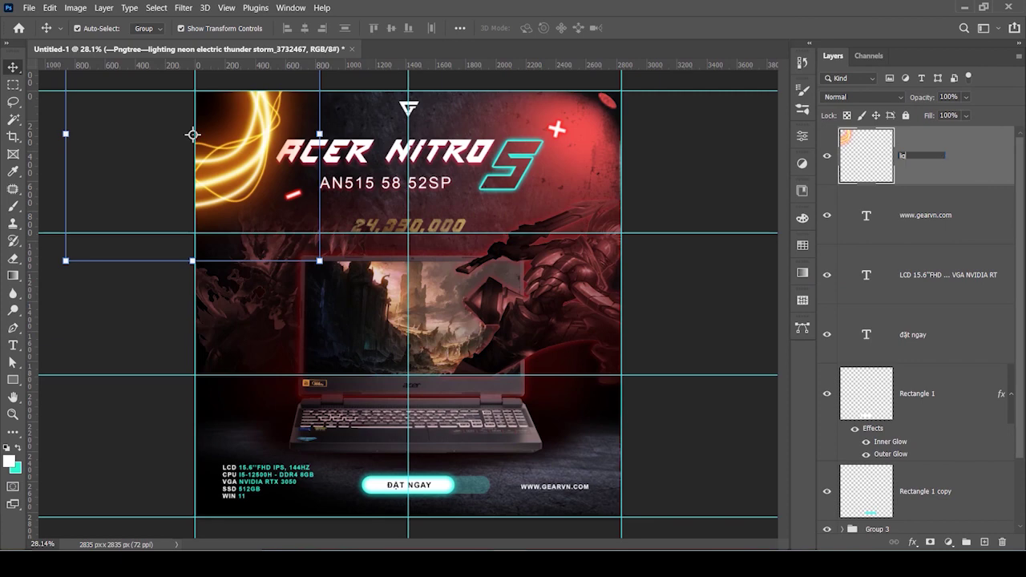
pyautogui.press('Return')
pyautogui.hotkey('ctrl', 'u')
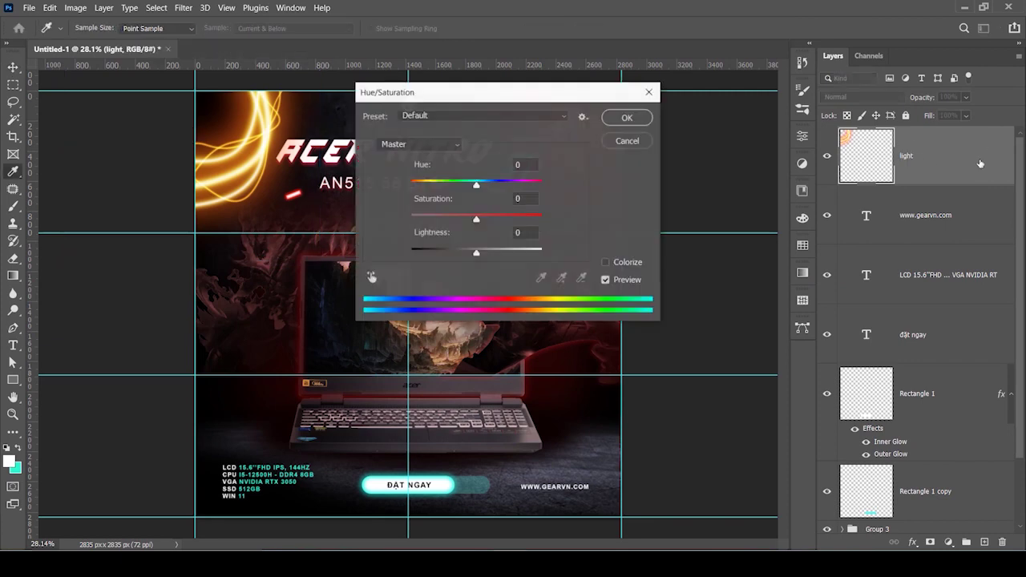
# - Try Colorize hue and saturation settings on the lightning, then turn Colorize back off
pyautogui.moveTo(505, 96); pyautogui.dragTo(744, 96)
pyautogui.click(857, 264)
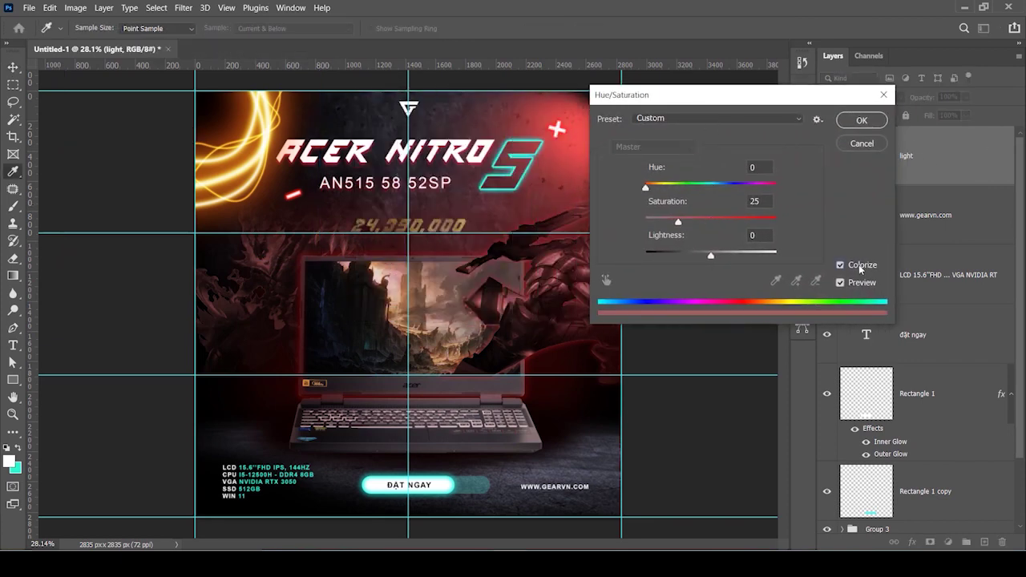
pyautogui.moveTo(676, 221); pyautogui.dragTo(702, 221)
pyautogui.moveTo(653, 189); pyautogui.dragTo(722, 193)
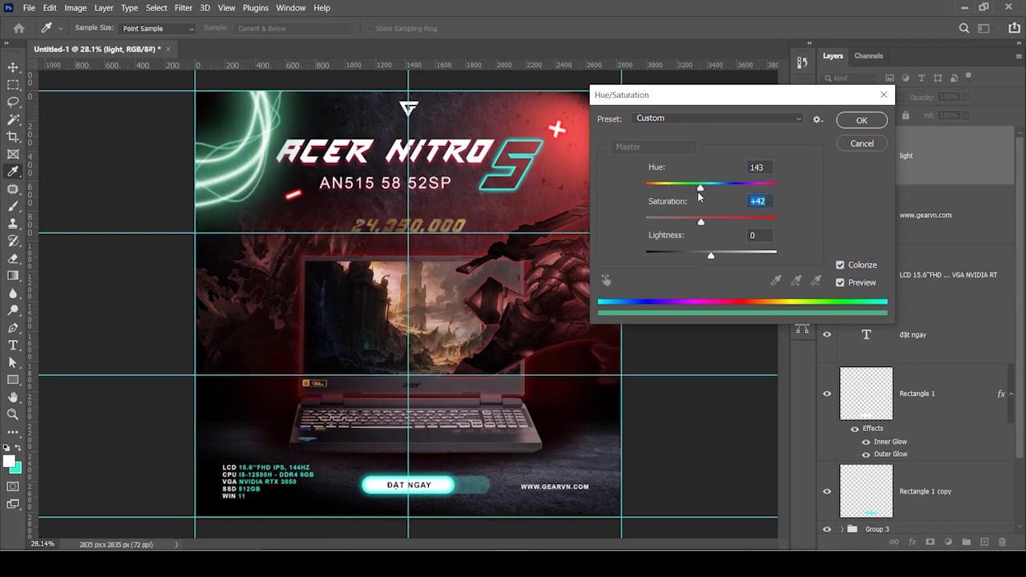
pyautogui.moveTo(722, 193)
pyautogui.mouseDown()
pyautogui.moveTo(756, 189)
pyautogui.moveTo(680, 188)
pyautogui.moveTo(695, 195)
pyautogui.mouseUp()
pyautogui.moveTo(700, 221); pyautogui.dragTo(732, 221)
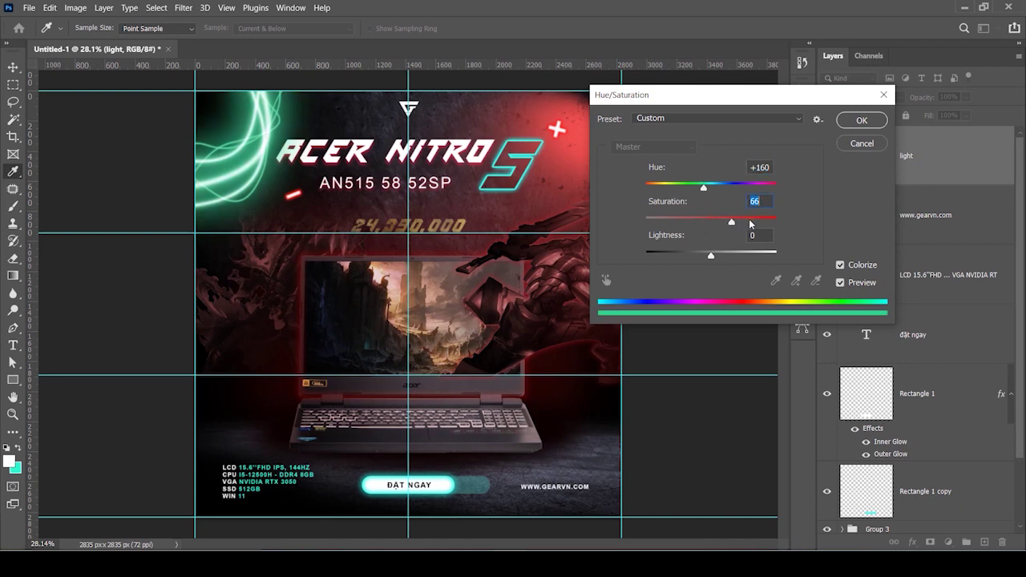
pyautogui.moveTo(704, 187)
pyautogui.mouseDown()
pyautogui.moveTo(691, 189)
pyautogui.moveTo(713, 189)
pyautogui.mouseUp()
pyautogui.moveTo(713, 189); pyautogui.dragTo(706, 189)
pyautogui.click(861, 266)
# - Shift the lightning's hue to about +142 to turn it cyan
pyautogui.moveTo(712, 190); pyautogui.dragTo(765, 194)
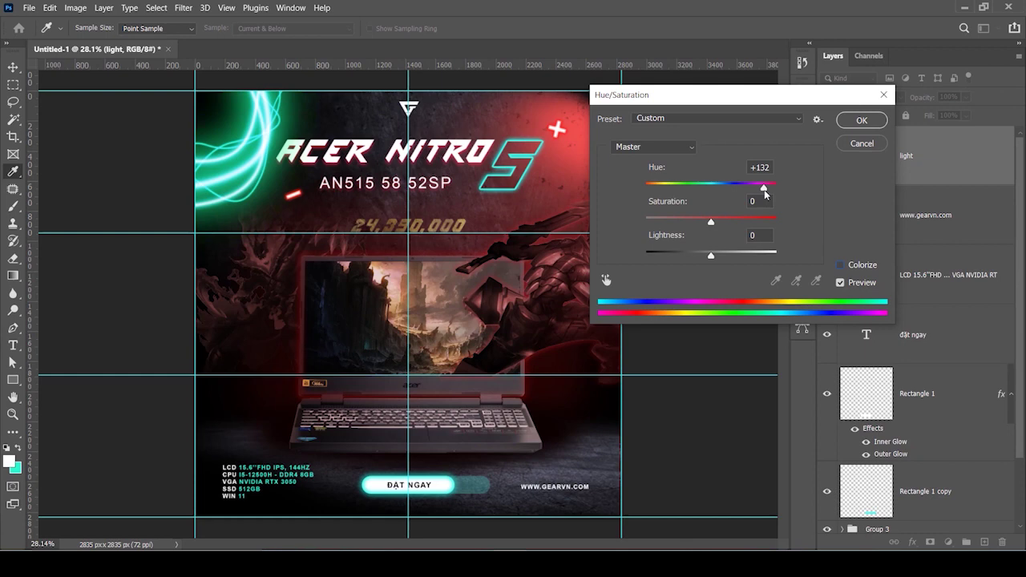
pyautogui.moveTo(769, 189); pyautogui.dragTo(767, 194)
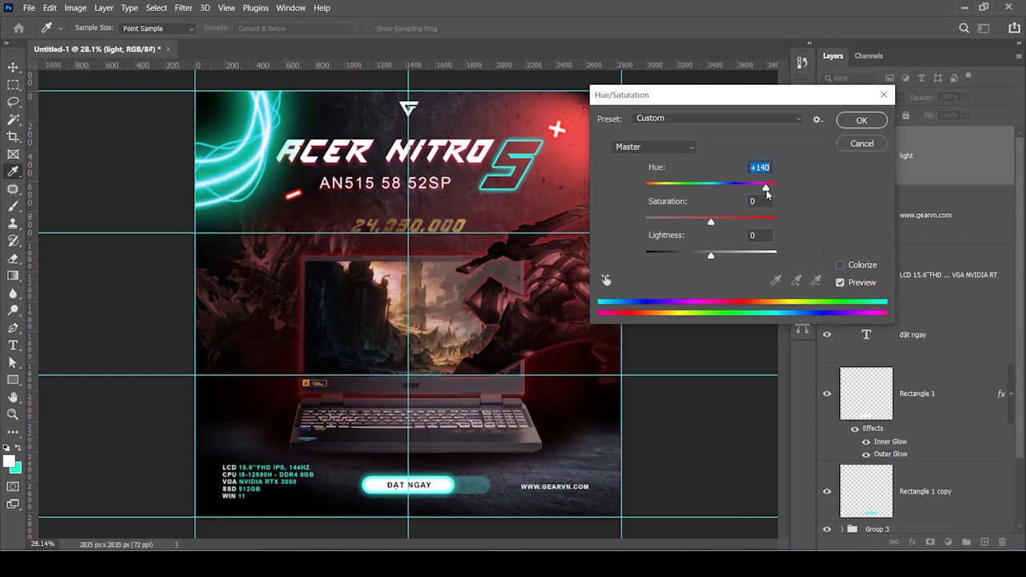
pyautogui.moveTo(717, 220); pyautogui.dragTo(710, 219)
pyautogui.moveTo(766, 189); pyautogui.dragTo(768, 189)
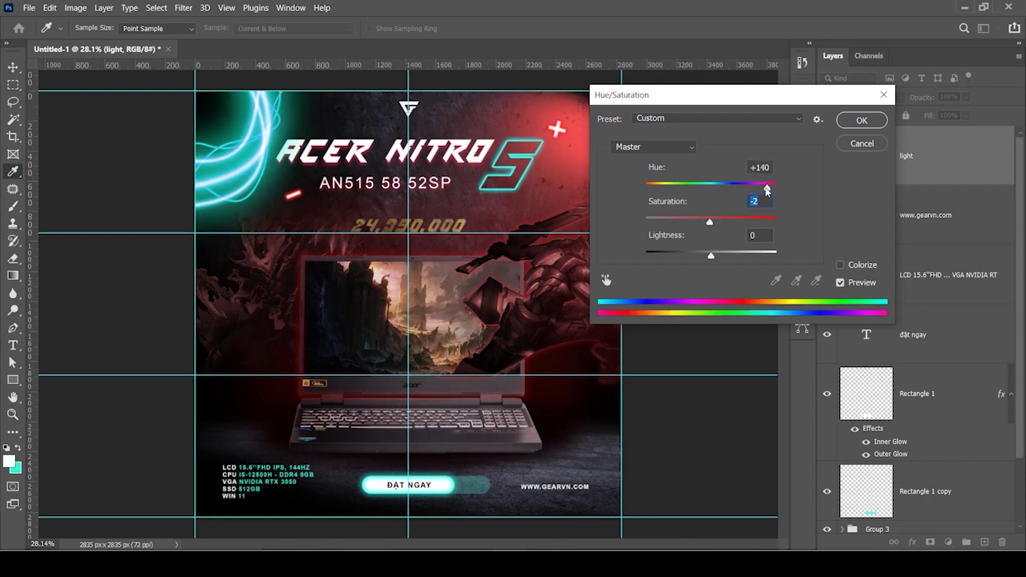
pyautogui.moveTo(770, 191); pyautogui.dragTo(769, 191)
pyautogui.moveTo(770, 192); pyautogui.dragTo(768, 193)
pyautogui.click(768, 192)
# - Set Lightness 0 and saturation -22, fine-tune hue to about +147, and apply
pyautogui.moveTo(714, 258); pyautogui.dragTo(726, 255)
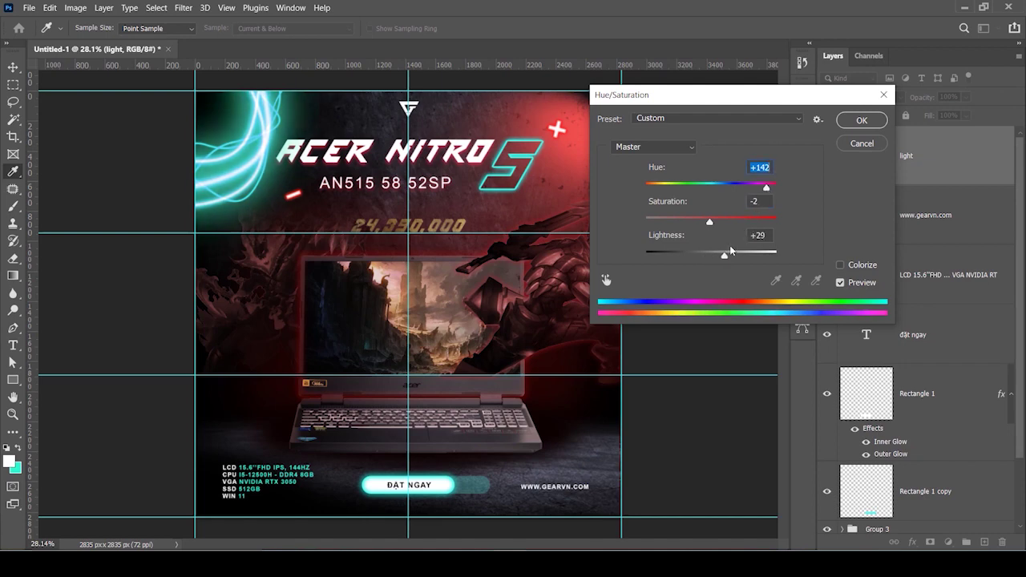
pyautogui.write('0')
pyautogui.click(717, 221)
pyautogui.moveTo(716, 221)
pyautogui.mouseDown()
pyautogui.moveTo(686, 221)
pyautogui.moveTo(696, 222)
pyautogui.mouseUp()
pyautogui.moveTo(769, 190); pyautogui.dragTo(768, 190)
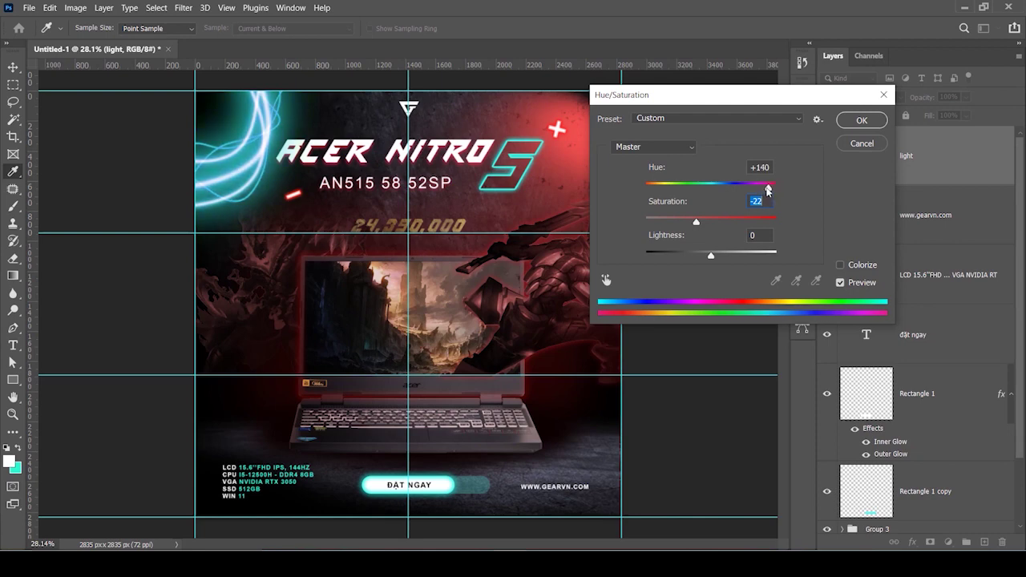
pyautogui.click(768, 190)
pyautogui.click(881, 119)
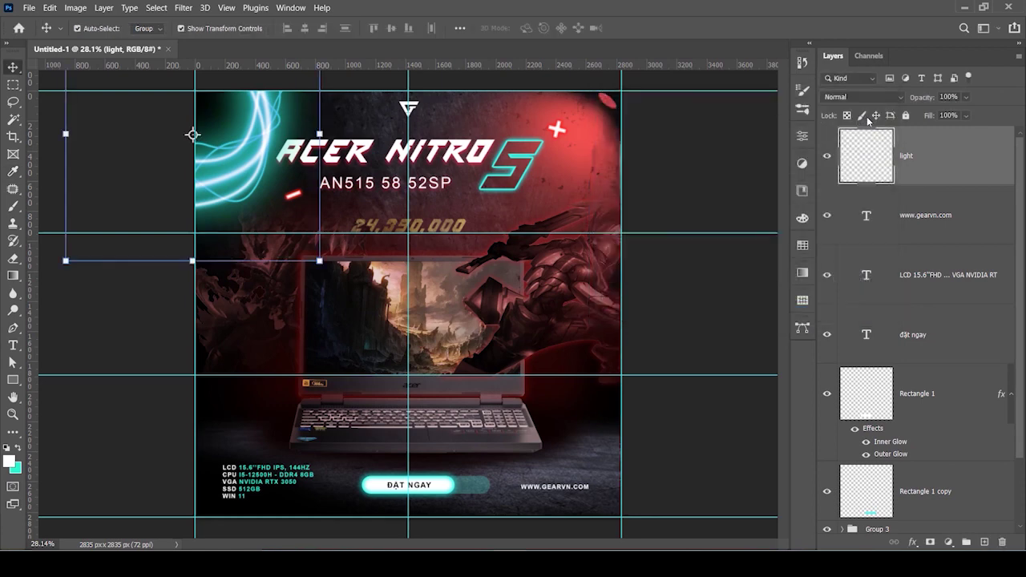
pyautogui.hotkey('ctrl', 'j')
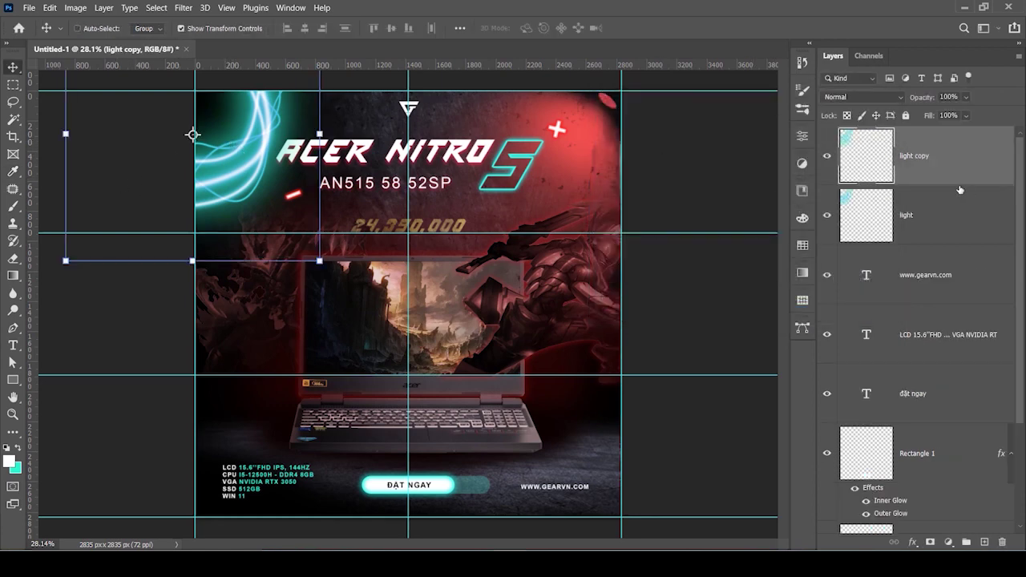
# - Place a horizontally and vertically flipped, rotated, shrunken light copy in the lower-right corner
pyautogui.moveTo(243, 146); pyautogui.dragTo(549, 415)
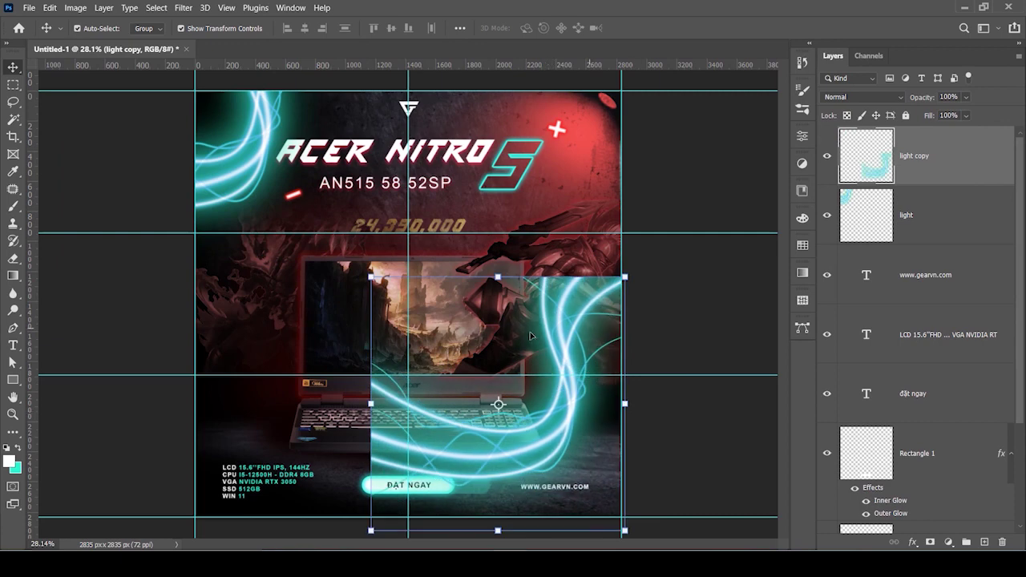
pyautogui.hotkey('ctrl', 't')
pyautogui.rightClick(503, 372)
pyautogui.click(547, 353)
pyautogui.rightClick(542, 328)
pyautogui.click(561, 311)
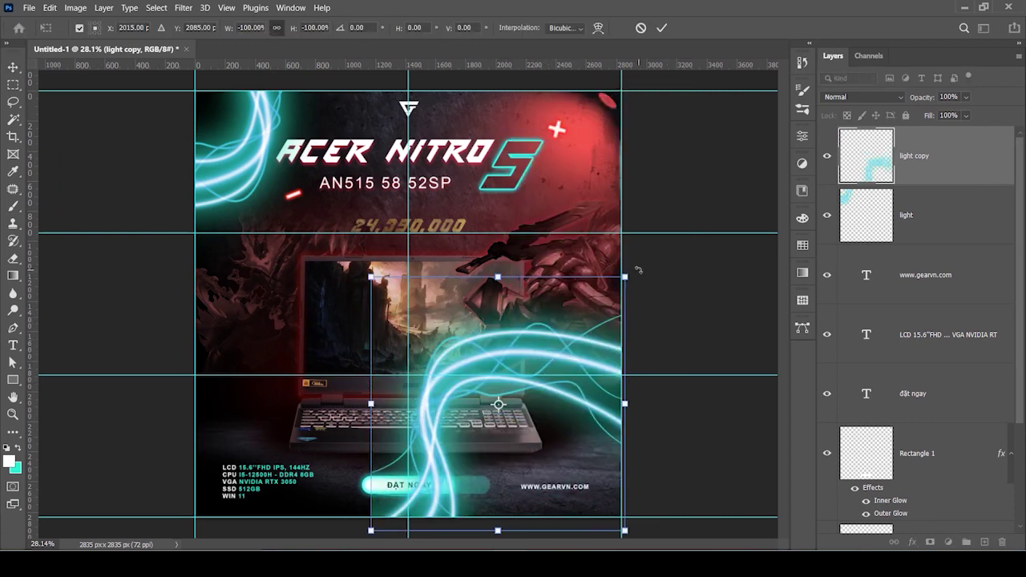
pyautogui.moveTo(646, 285); pyautogui.dragTo(597, 232)
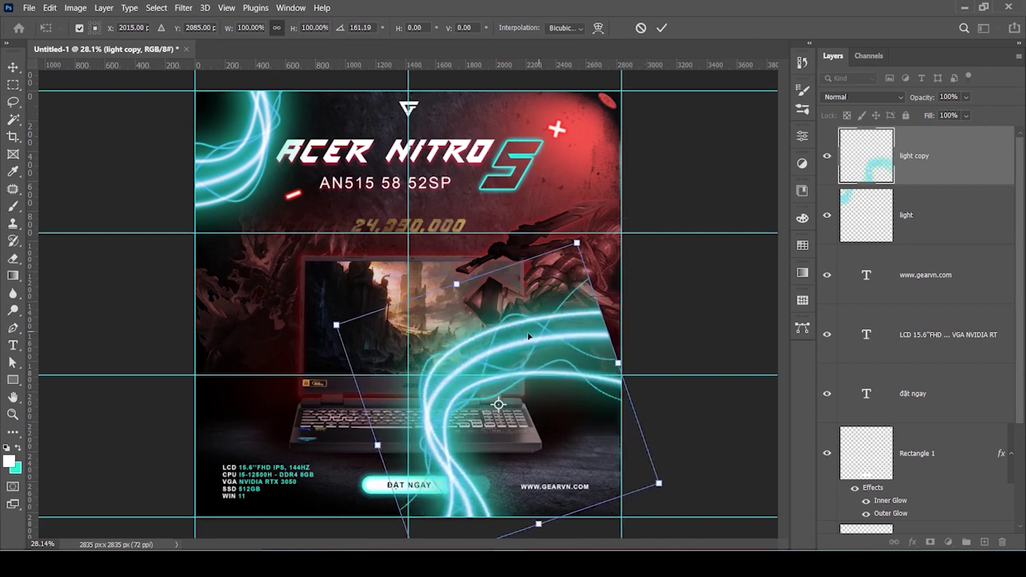
pyautogui.moveTo(516, 345); pyautogui.dragTo(647, 389)
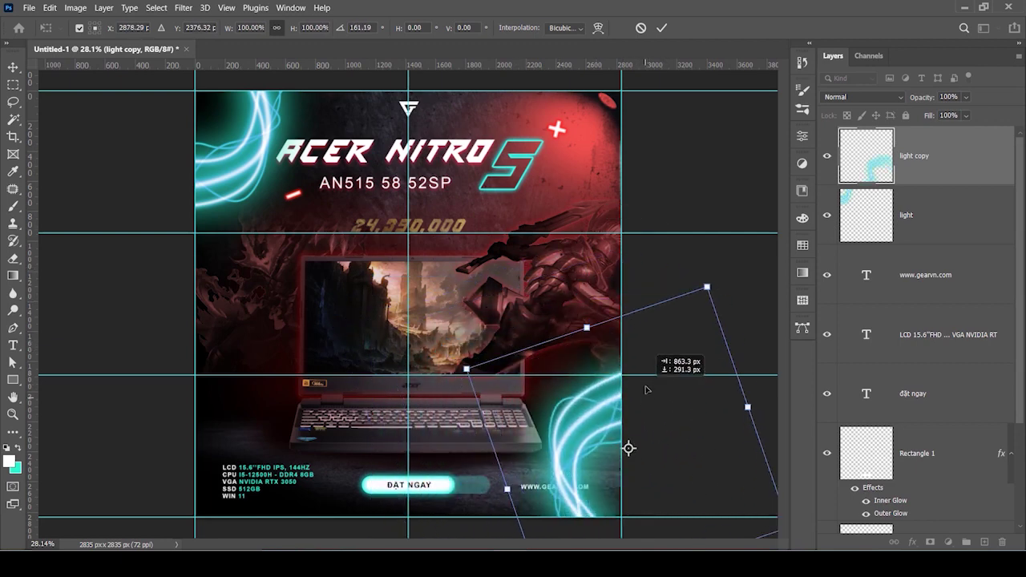
pyautogui.moveTo(706, 286); pyautogui.dragTo(684, 347)
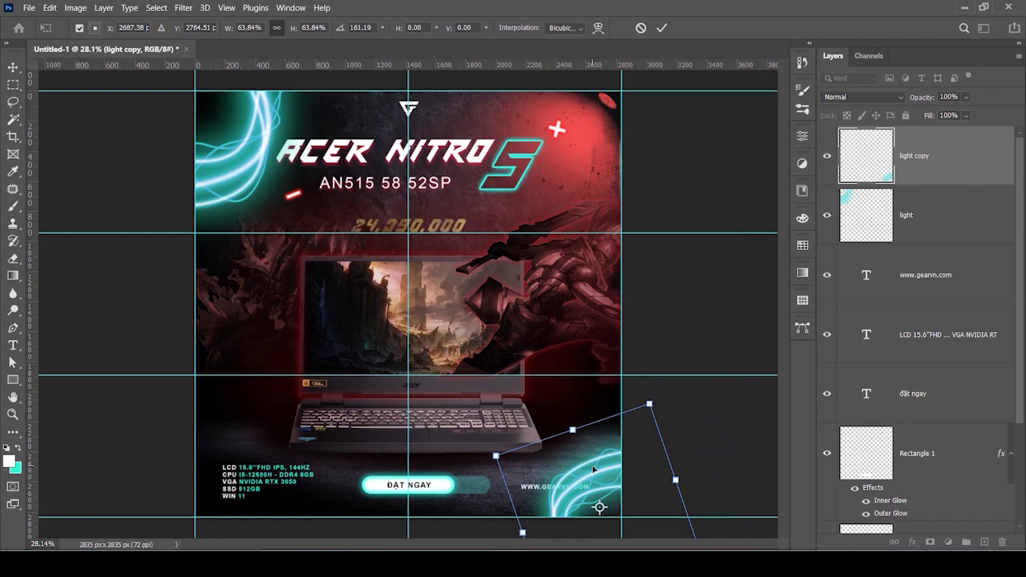
pyautogui.moveTo(694, 332); pyautogui.dragTo(725, 353)
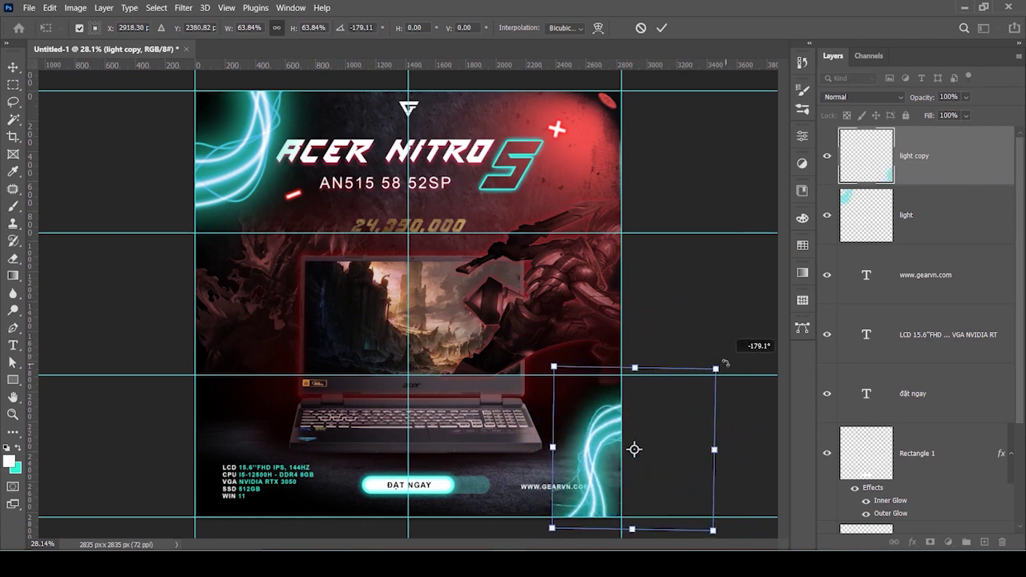
pyautogui.moveTo(611, 421); pyautogui.dragTo(617, 455)
pyautogui.click(662, 27)
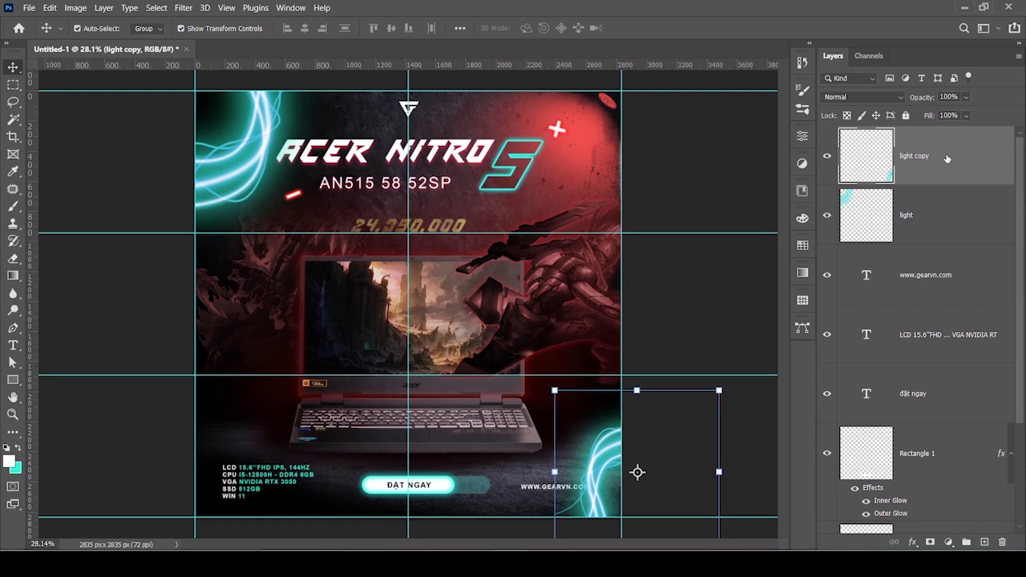
# - Move the light and light copy layers lower in the Layers panel
pyautogui.keyDown('shift'); pyautogui.click(932, 230); pyautogui.keyUp('shift')
pyautogui.moveTo(932, 226); pyautogui.dragTo(910, 443)
pyautogui.scroll(2, 593, 513)
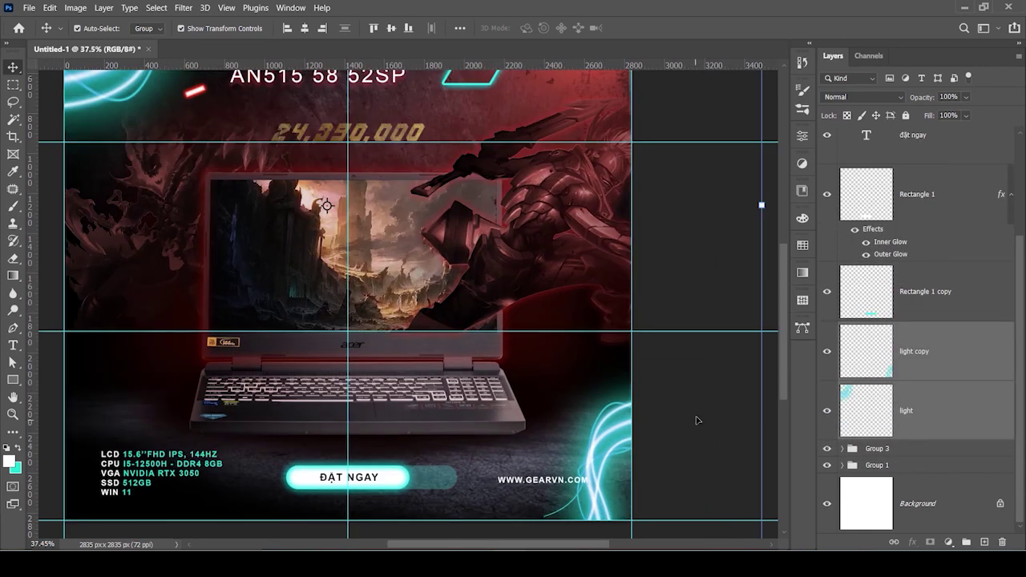
pyautogui.scroll(2, 577, 501)
pyautogui.scroll(2, 564, 487)
pyautogui.moveTo(561, 469)
pyautogui.mouseDown()
pyautogui.moveTo(543, 469)
pyautogui.moveTo(552, 469)
pyautogui.mouseUp()
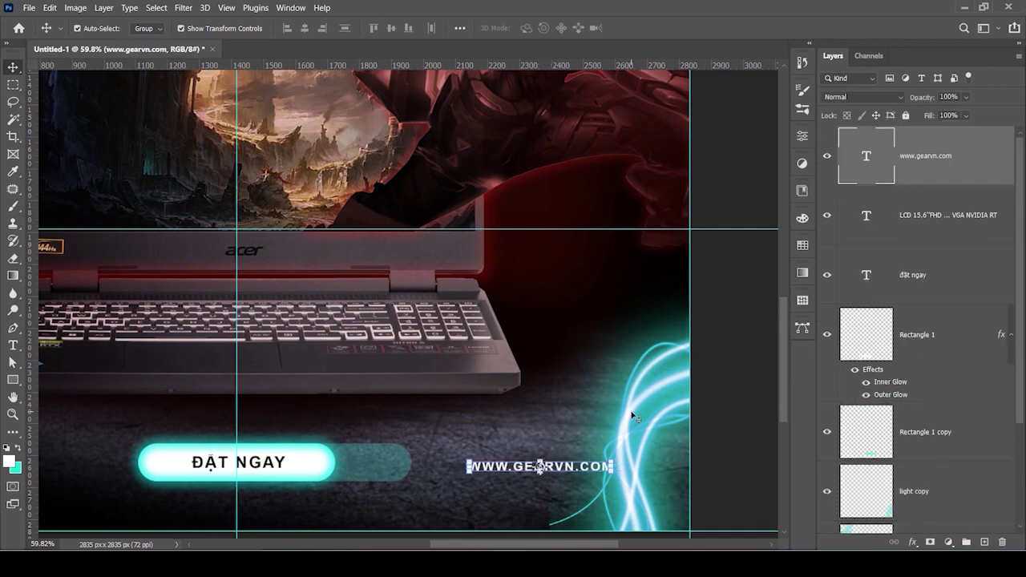
pyautogui.click(633, 417)
pyautogui.scroll(-2, 633, 407)
pyautogui.moveTo(570, 303); pyautogui.dragTo(603, 332)
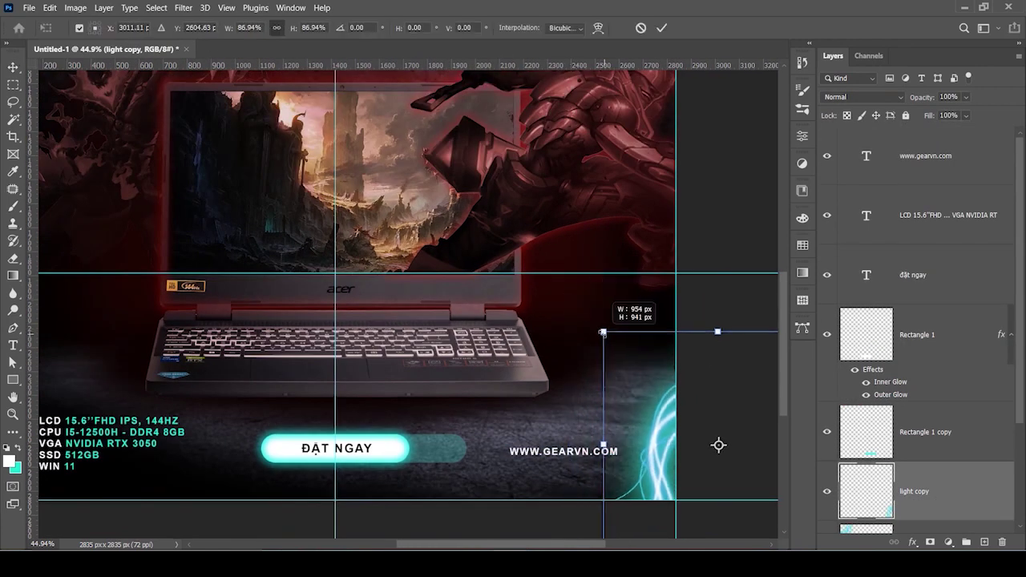
pyautogui.moveTo(664, 413)
pyautogui.mouseDown()
pyautogui.moveTo(657, 404)
pyautogui.moveTo(644, 417)
pyautogui.mouseUp()
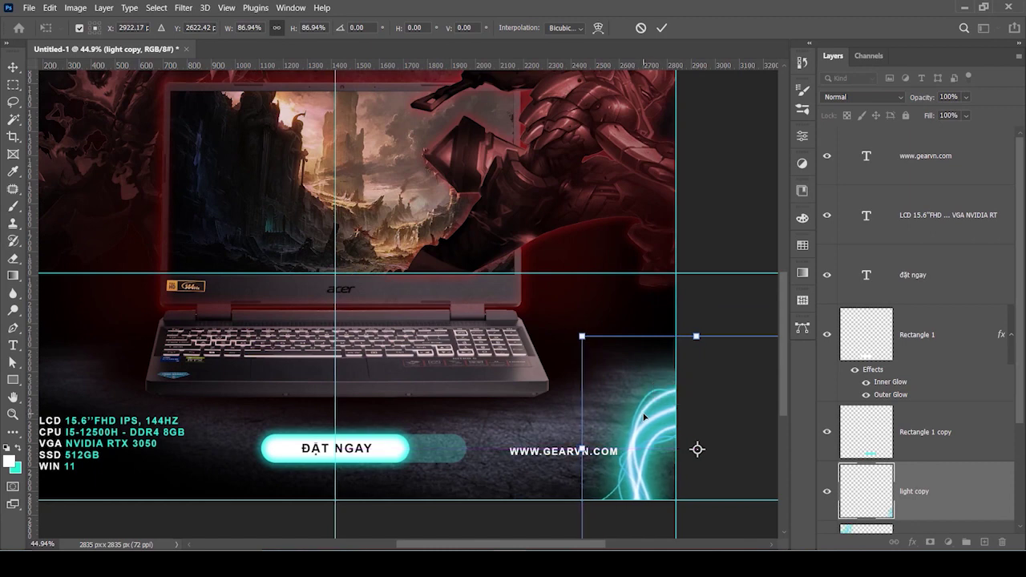
pyautogui.click(662, 27)
pyautogui.scroll(-4, 719, 158)
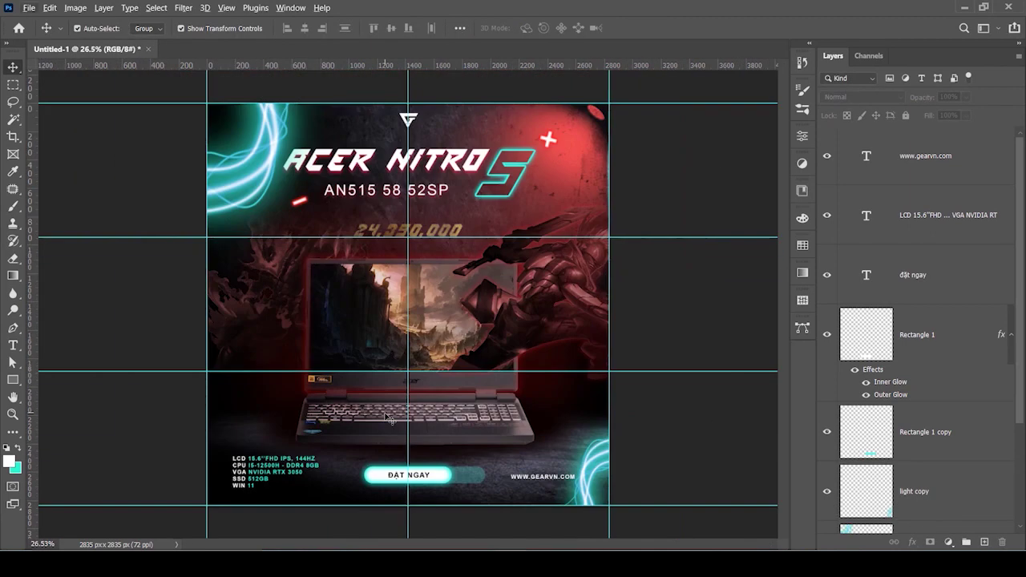
# - On a new layer above light copy, paint a 2200 px soft cyan glow over the upper-left neon
pyautogui.scroll(-3, 920, 377)
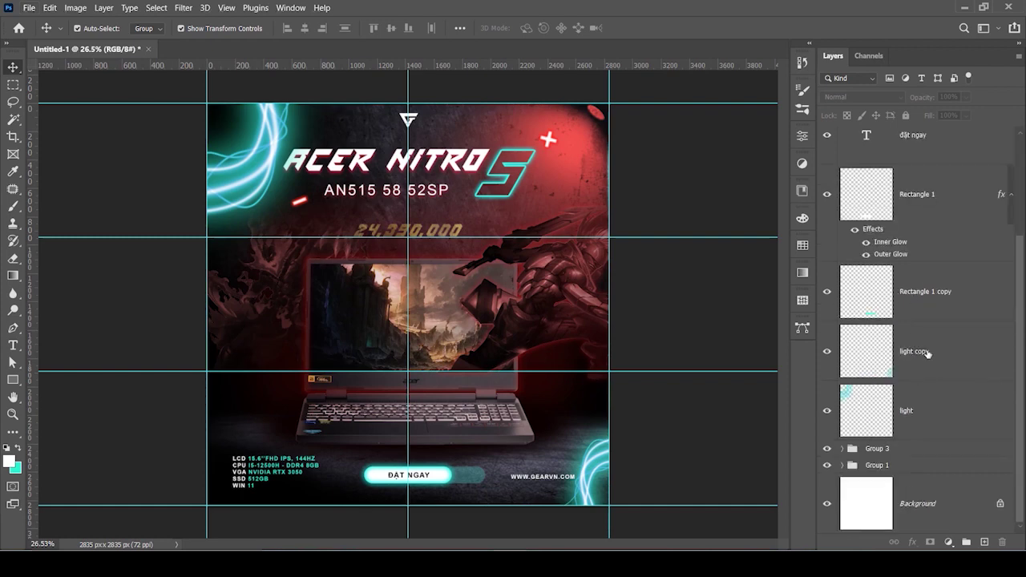
pyautogui.click(927, 355)
pyautogui.click(985, 542)
pyautogui.press('b')
pyautogui.press(']')
pyautogui.press(']')
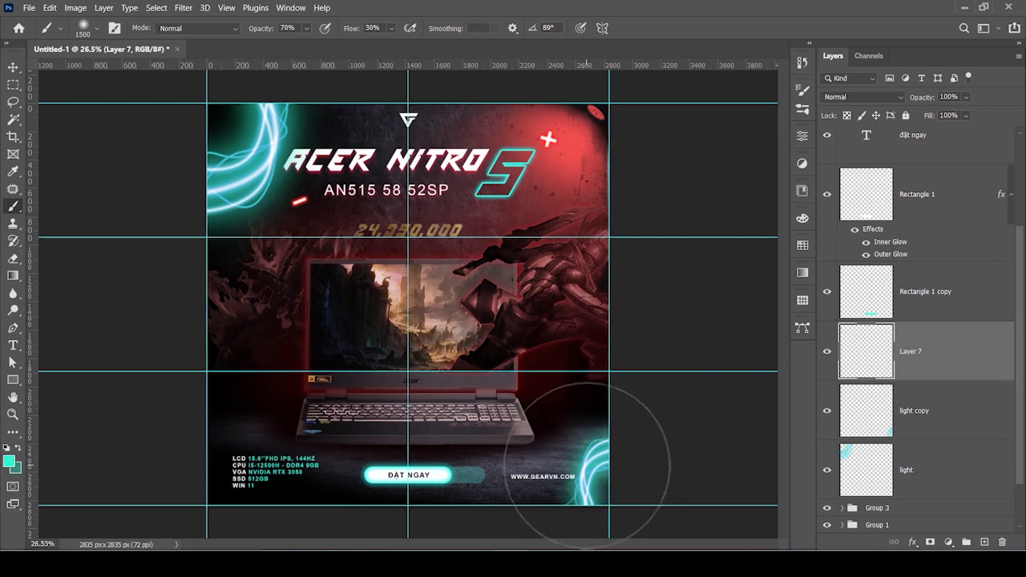
pyautogui.press(']')
pyautogui.press(']')
pyautogui.press(']')
pyautogui.press(']')
pyautogui.click(255, 154)
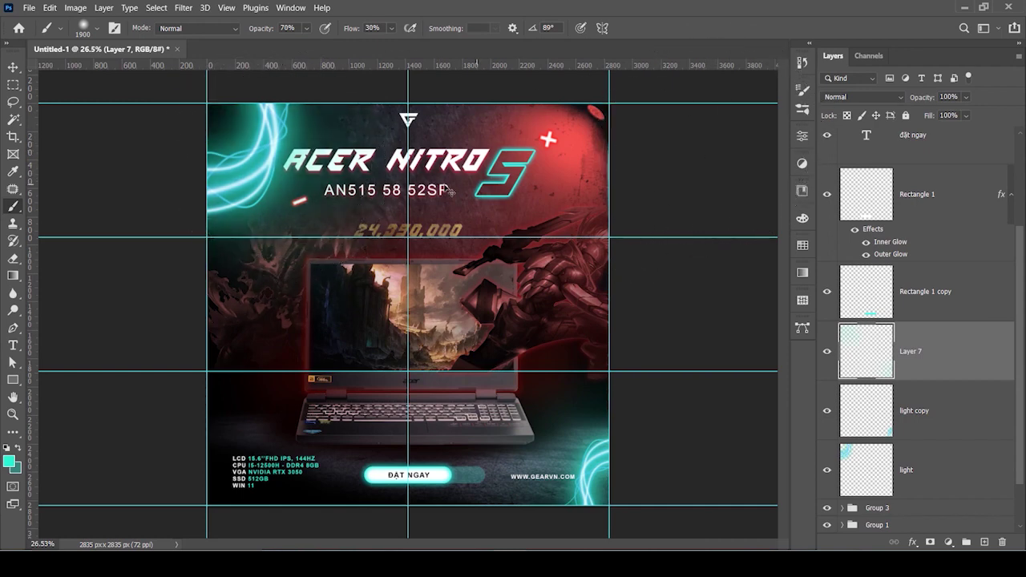
pyautogui.hotkey('ctrl', 'z')
pyautogui.press(']')
pyautogui.press(']')
pyautogui.press(']')
pyautogui.click(266, 150)
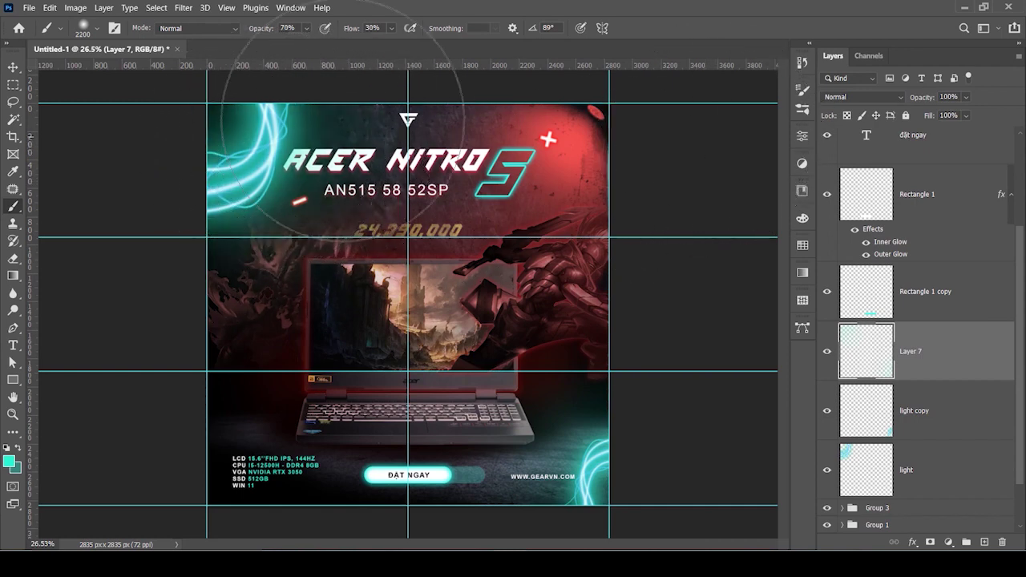
pyautogui.press('v')
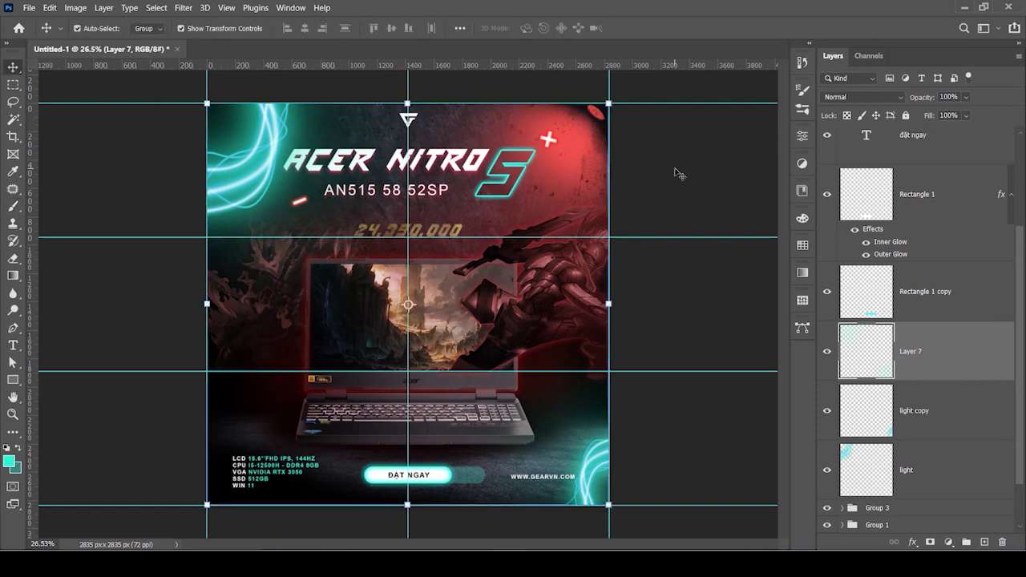
pyautogui.click(676, 173)
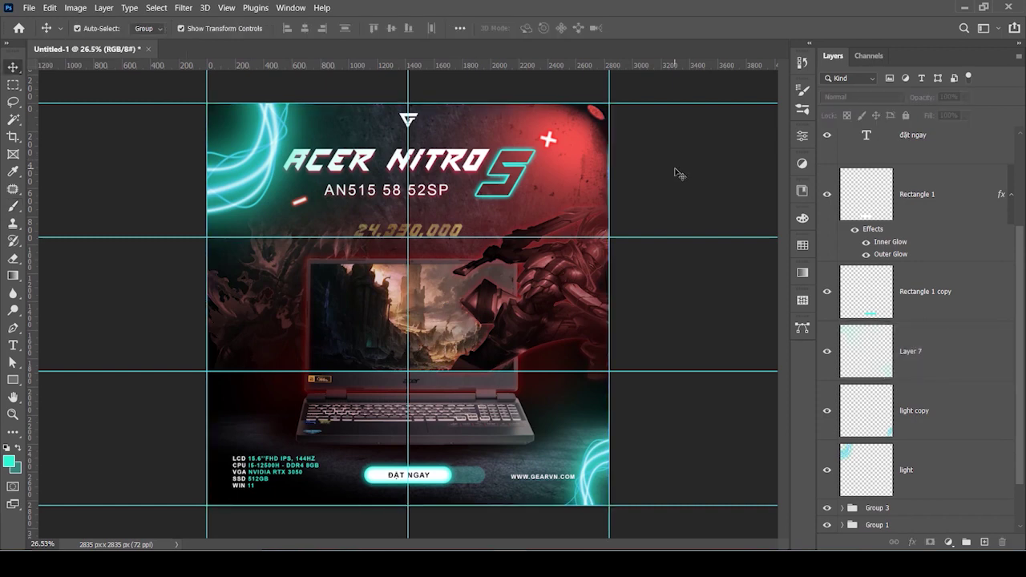
# - Scale the Group 3 title block to 96.53% and nudge it slightly right
pyautogui.scroll(1, 490, 171)
pyautogui.scroll(1, 490, 170)
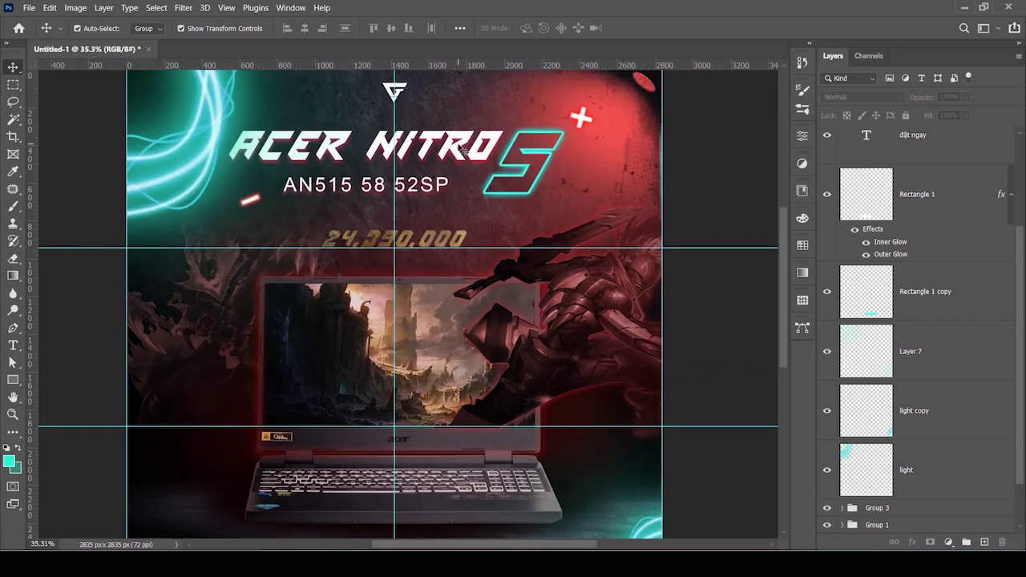
pyautogui.click(465, 151)
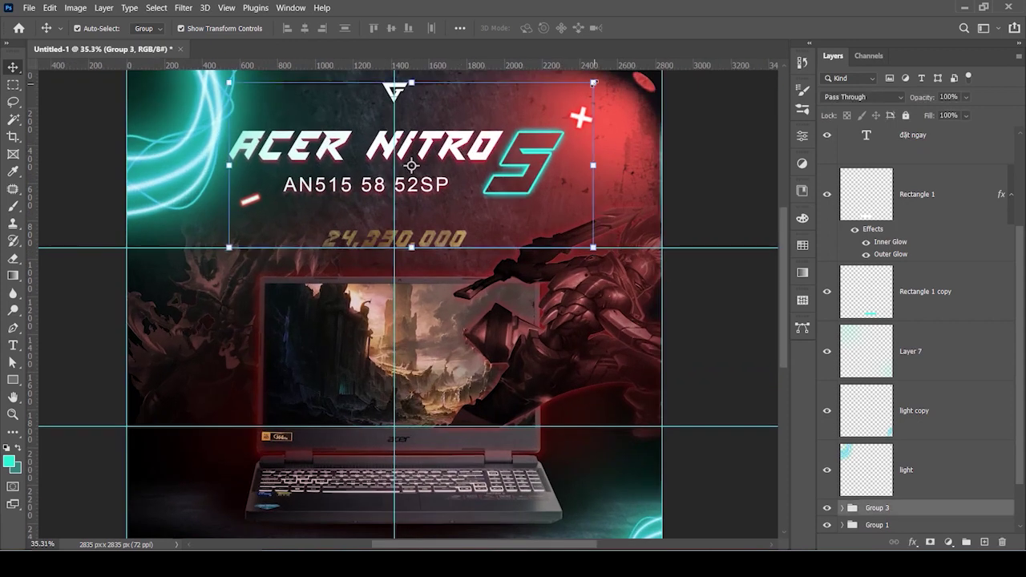
pyautogui.hotkey('ctrl', 't')
pyautogui.moveTo(594, 82); pyautogui.dragTo(586, 88)
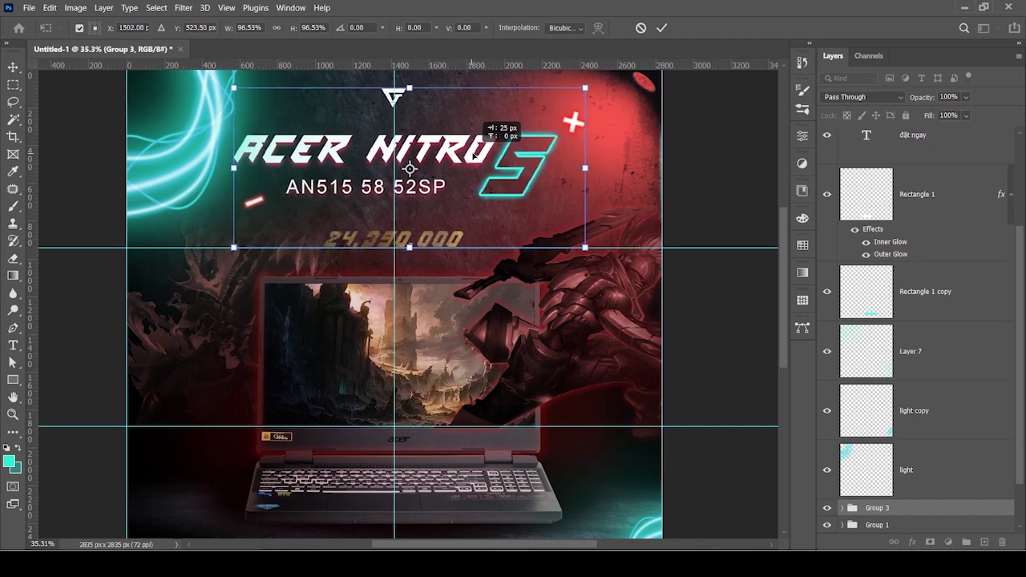
pyautogui.moveTo(481, 124); pyautogui.dragTo(485, 124)
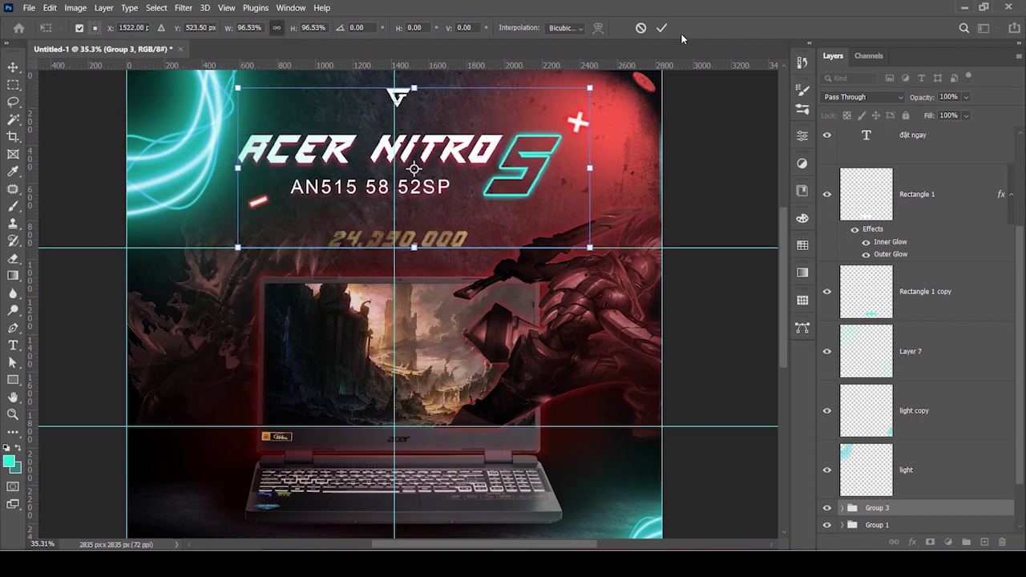
pyautogui.click(662, 28)
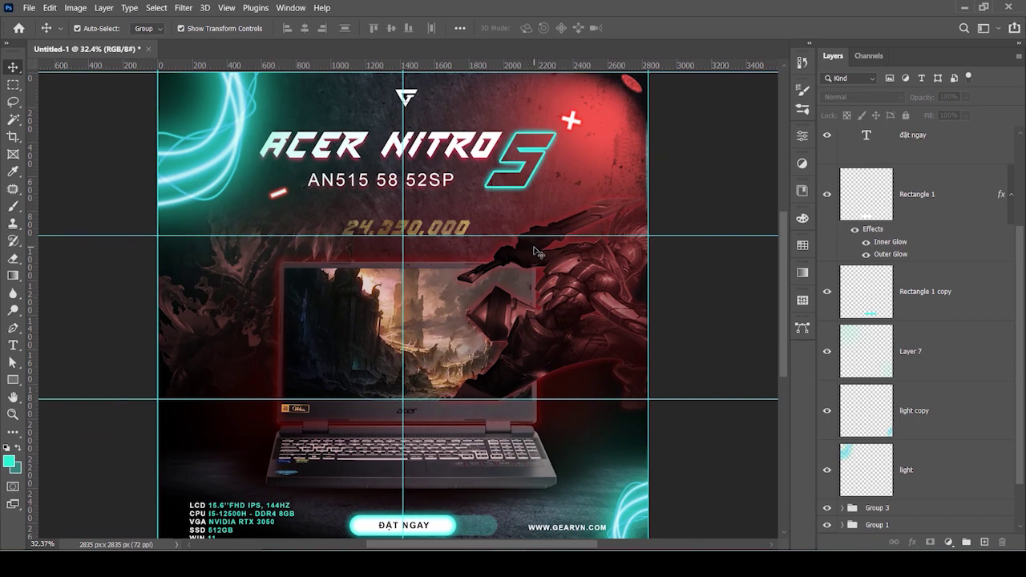
# - Clear all guides and fit the whole poster in the window
pyautogui.click(472, 148)
pyautogui.scroll(1, 468, 146)
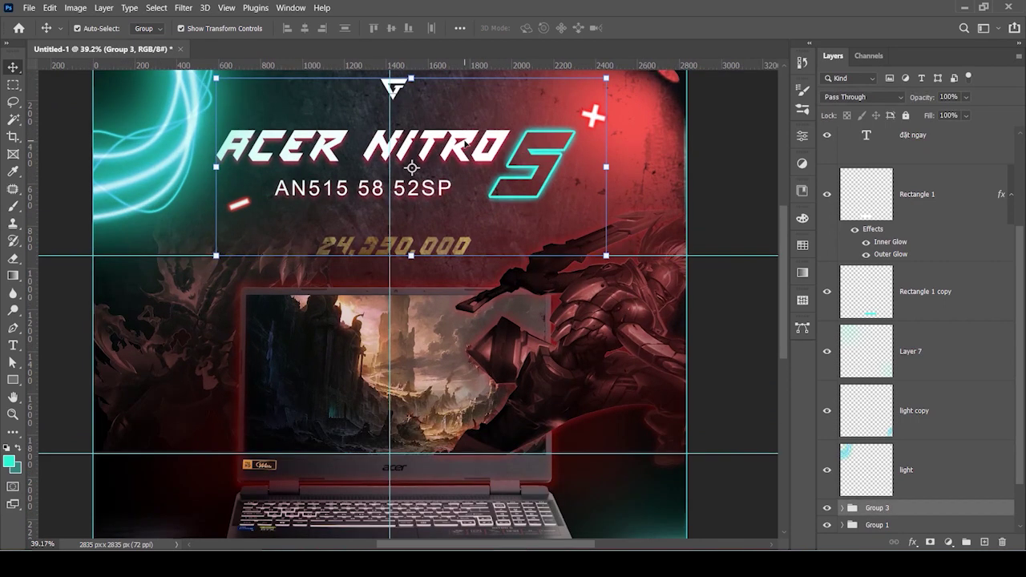
pyautogui.click(227, 7)
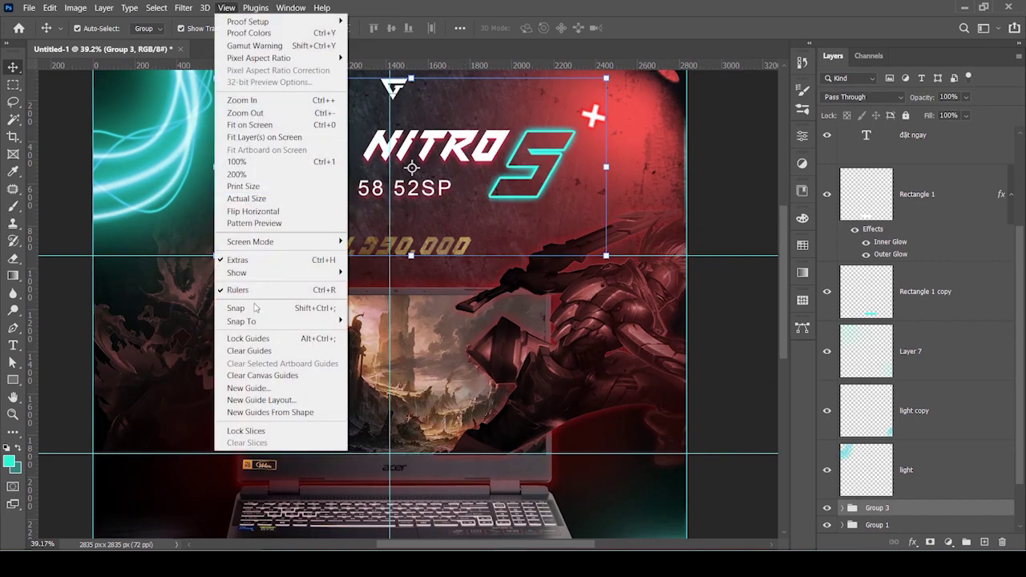
pyautogui.click(249, 350)
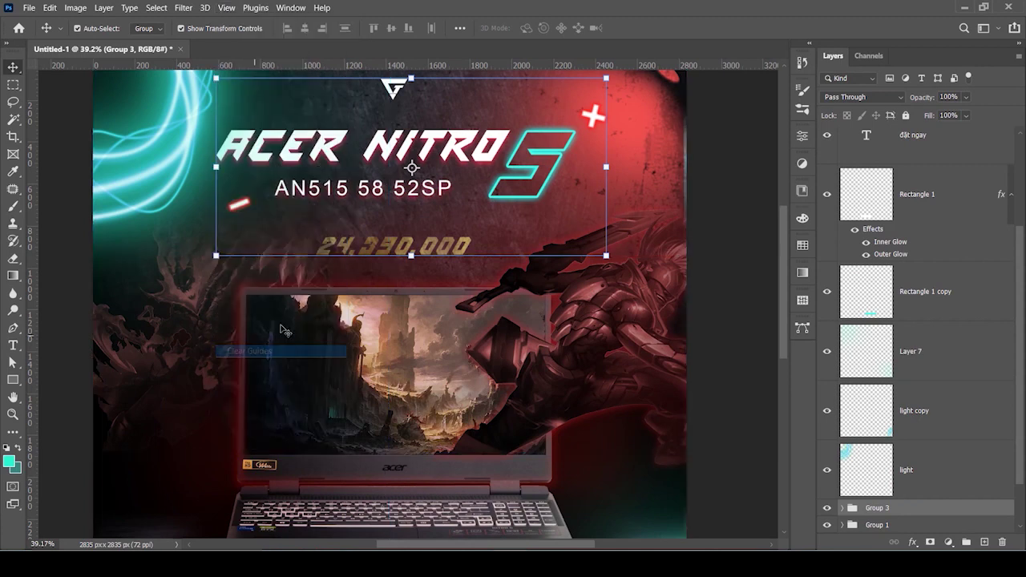
pyautogui.hotkey('ctrl', '0')
pyautogui.click(697, 228)
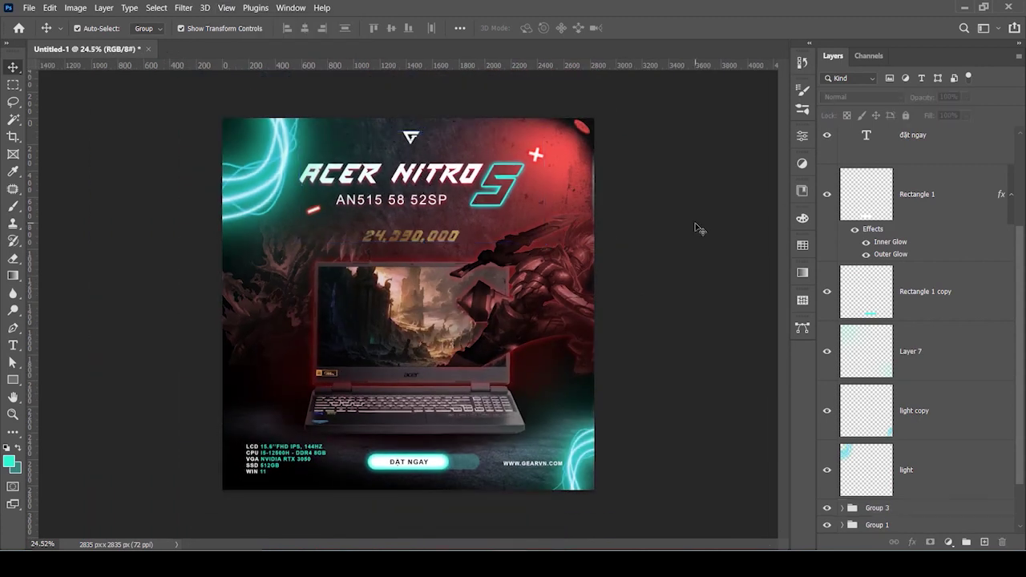
# - Shift the title group slightly right and centre the logo horizontally above the title
pyautogui.moveTo(419, 171); pyautogui.dragTo(423, 171)
pyautogui.click(670, 157)
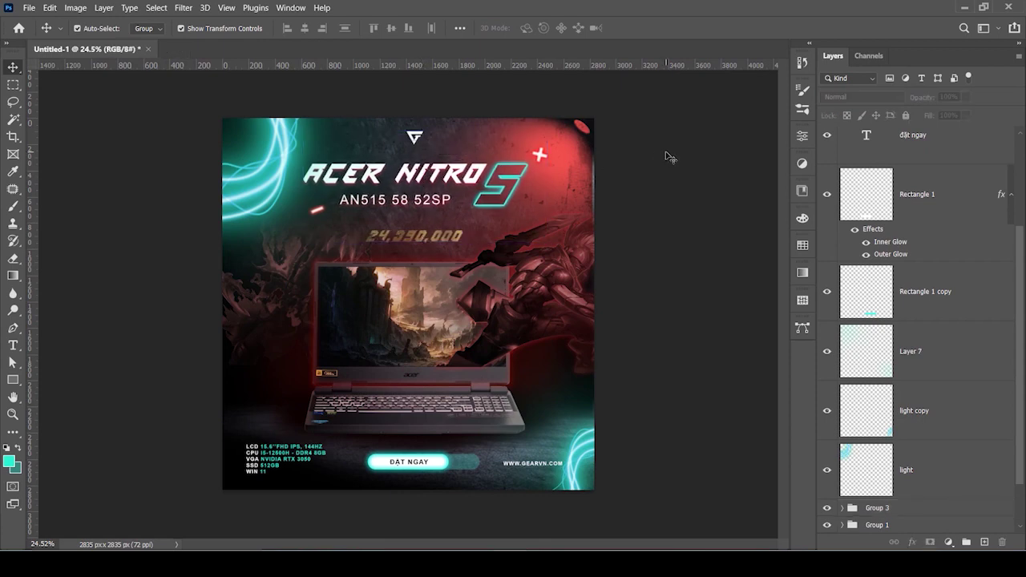
pyautogui.click(148, 28)
pyautogui.click(144, 48)
pyautogui.click(415, 138)
pyautogui.scroll(2, 415, 138)
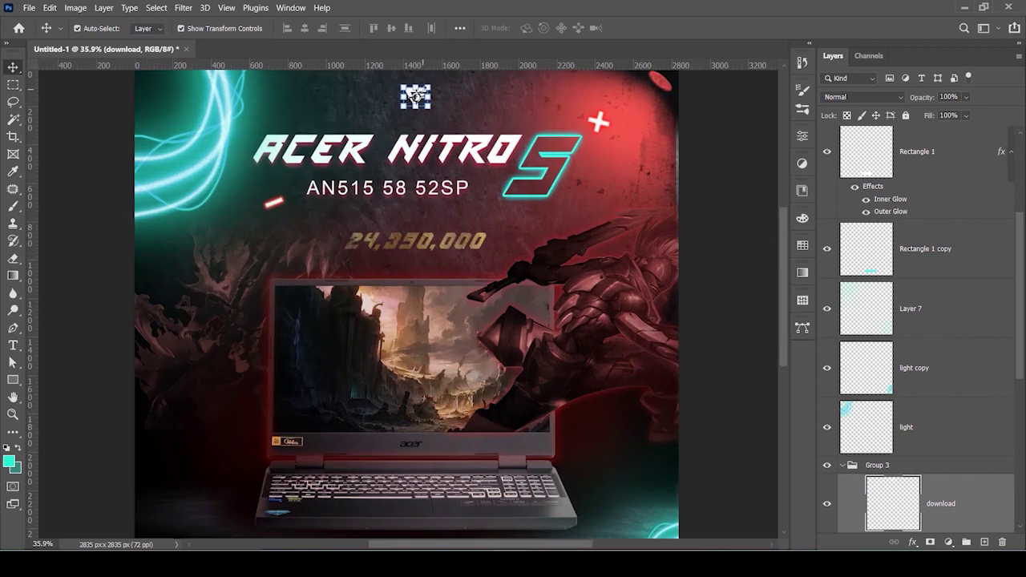
pyautogui.scroll(2, 416, 96)
pyautogui.moveTo(411, 102); pyautogui.dragTo(417, 105)
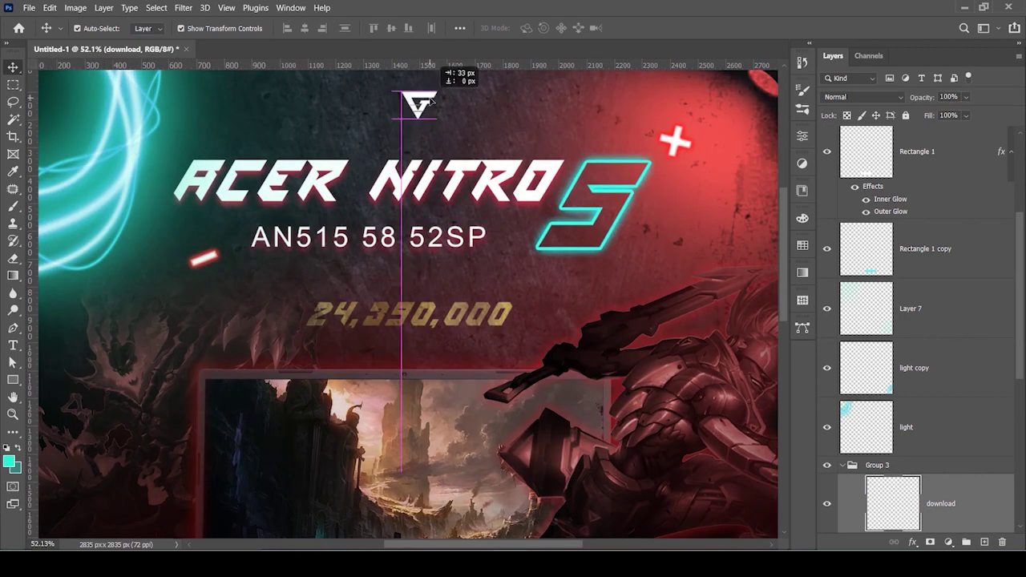
pyautogui.scroll(-2, 461, 154)
# - Enlarge the title and price group (Group 3) to 103.22% and commit the transform
pyautogui.click(143, 29)
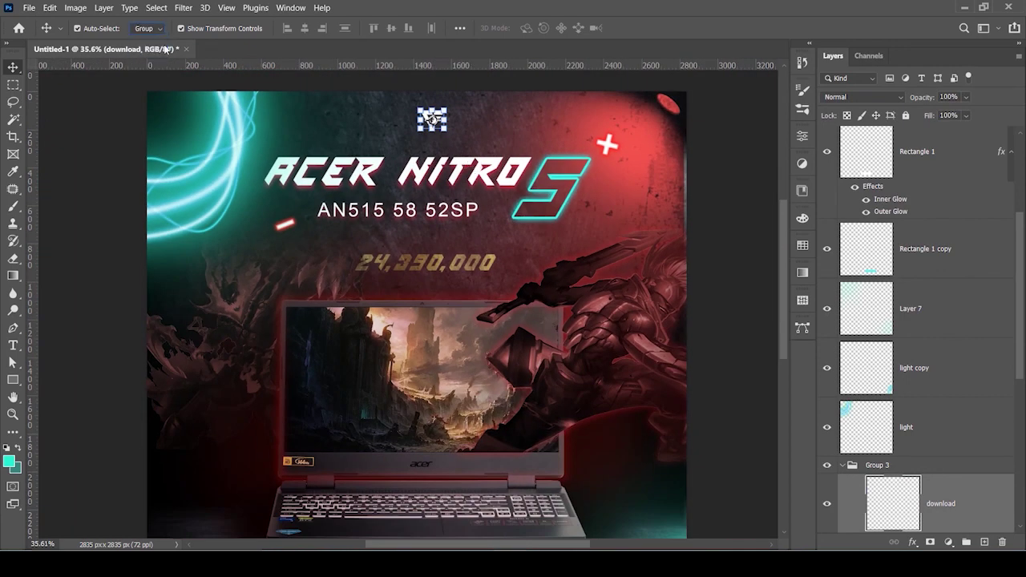
pyautogui.click(517, 170)
pyautogui.moveTo(618, 110); pyautogui.dragTo(623, 105)
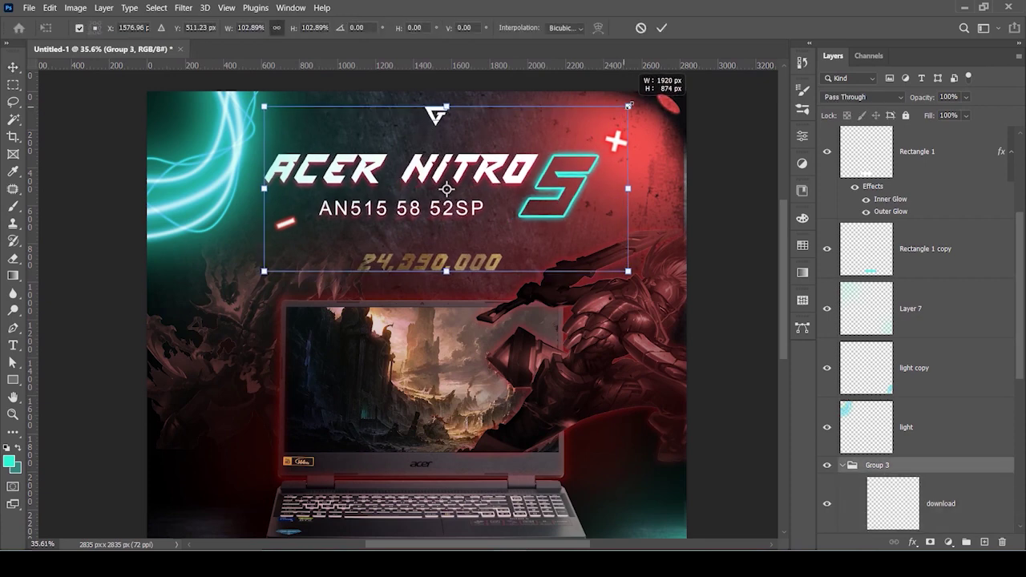
pyautogui.moveTo(447, 164); pyautogui.dragTo(481, 163)
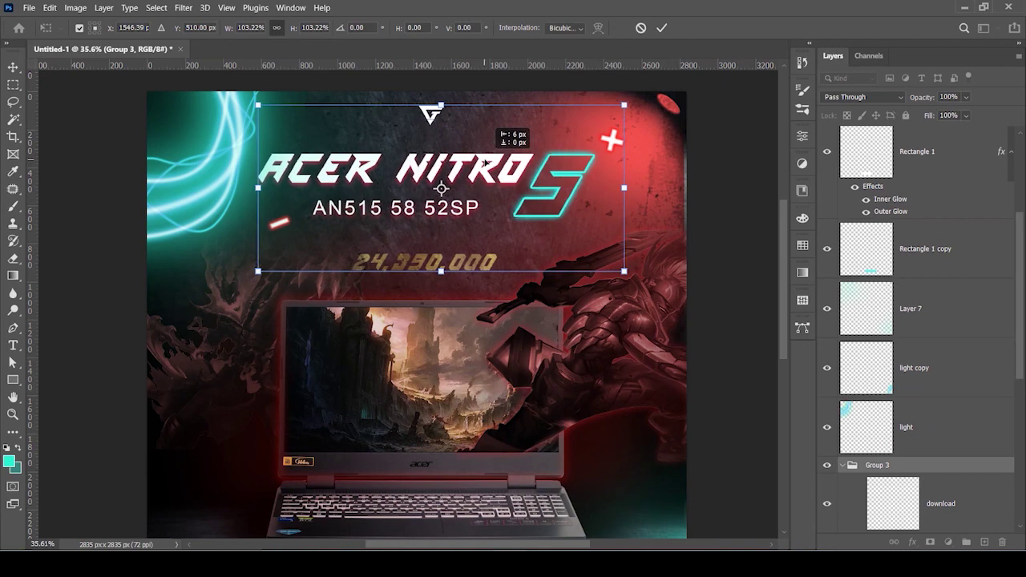
pyautogui.click(663, 28)
# - Fit the poster on screen and nudge the laptop group (Group 1) a few pixels right
pyautogui.hotkey('ctrl', '0')
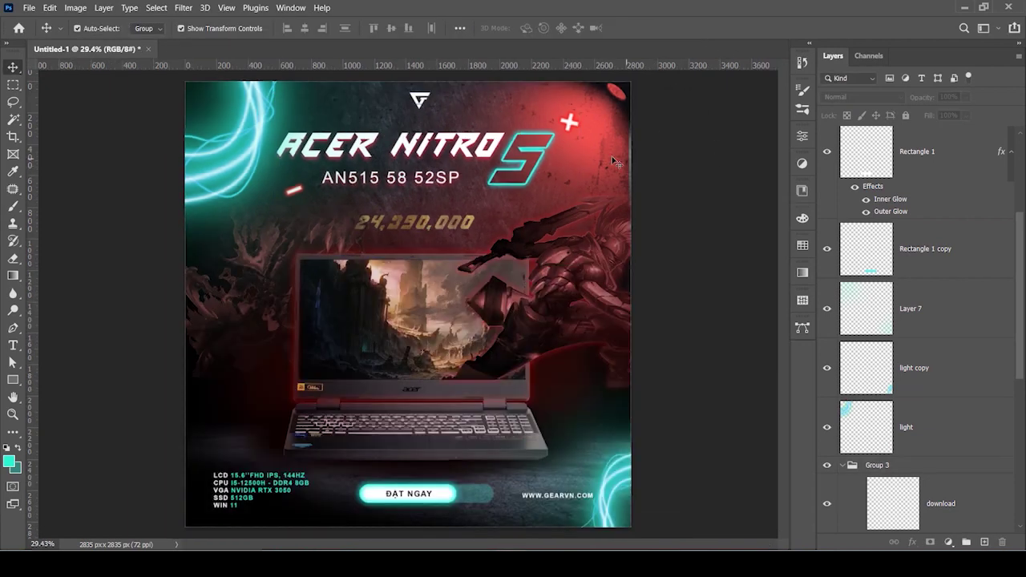
pyautogui.click(610, 160)
pyautogui.press('Right')
pyautogui.press('Right')
pyautogui.press('Right')
pyautogui.press('Right')
pyautogui.press('Right')
pyautogui.press('Right')
pyautogui.press('Right')
pyautogui.press('Right')
pyautogui.press('Right')
pyautogui.press('Right')
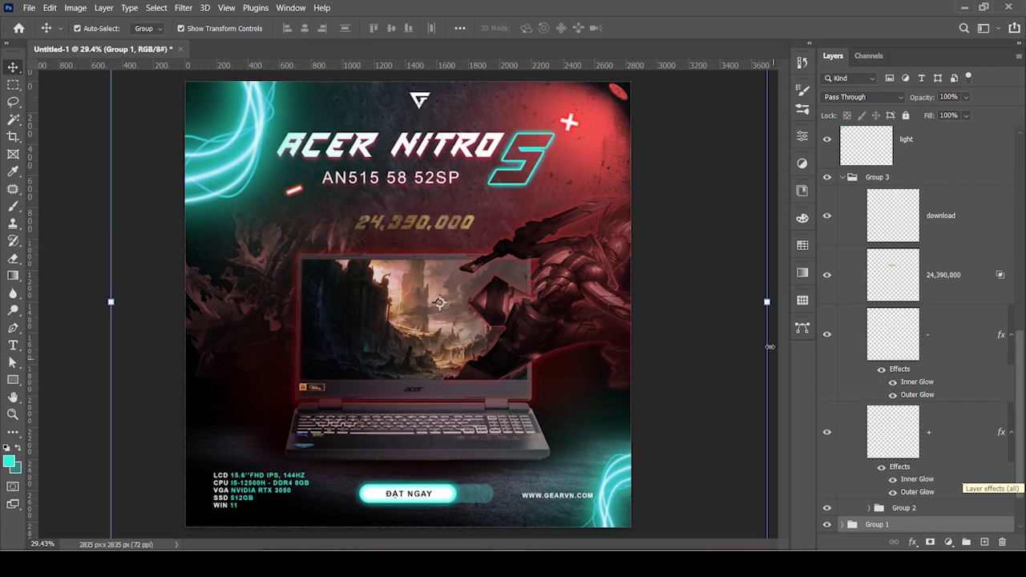
# - Set the Color Dodge glow layer, Layer 3 in Group 1, from 80% to 100% opacity
pyautogui.click(710, 268)
pyautogui.scroll(-1, 709, 268)
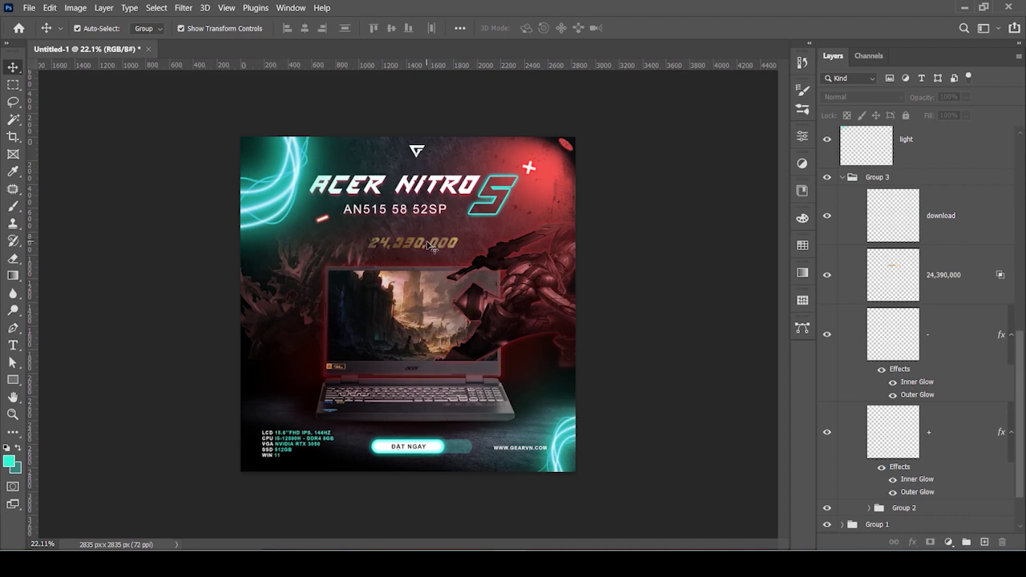
pyautogui.scroll(1, 397, 281)
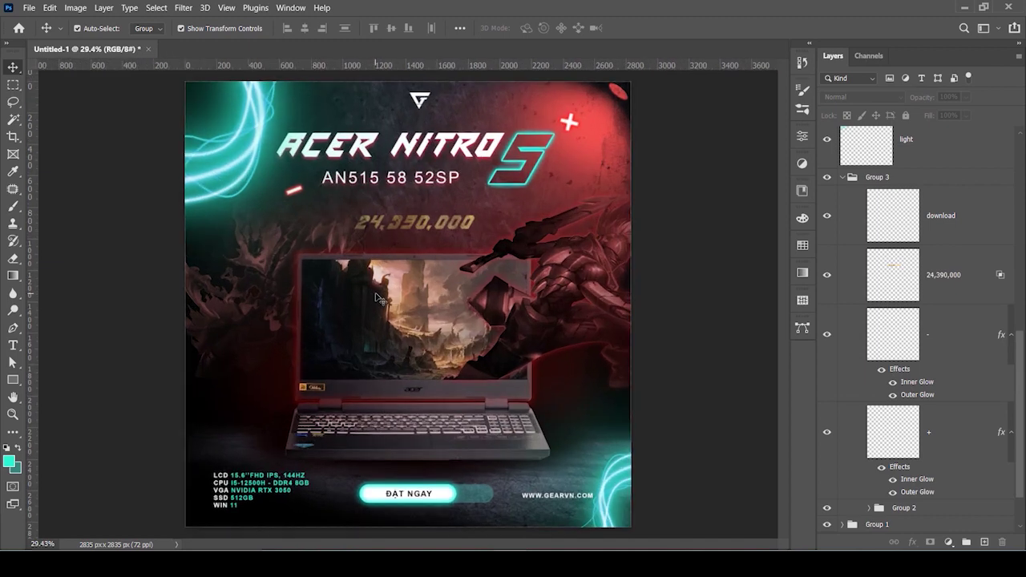
pyautogui.scroll(1, 379, 298)
pyautogui.click(287, 317)
pyautogui.scroll(-1, 840, 469)
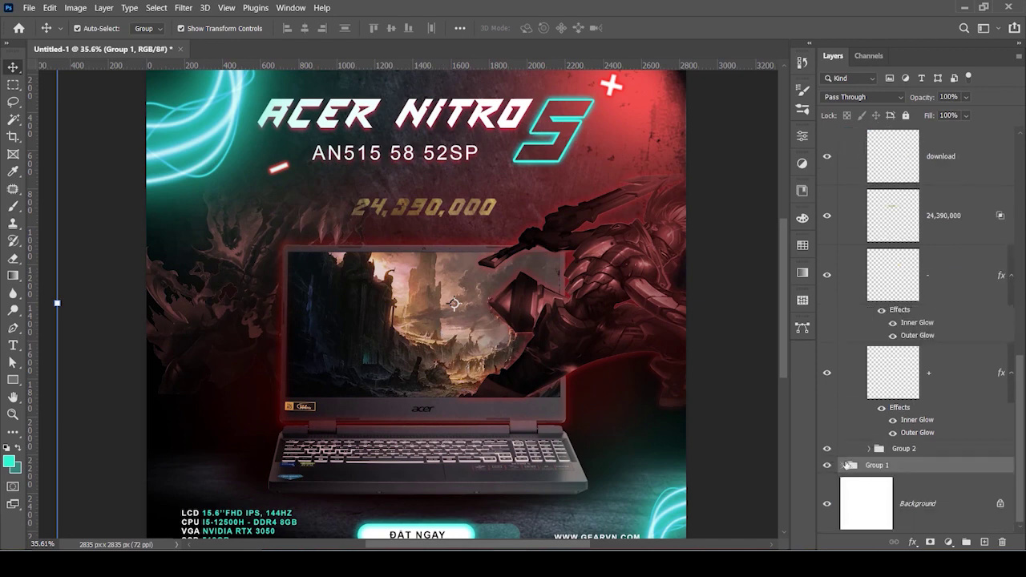
pyautogui.click(843, 465)
pyautogui.scroll(-3, 920, 300)
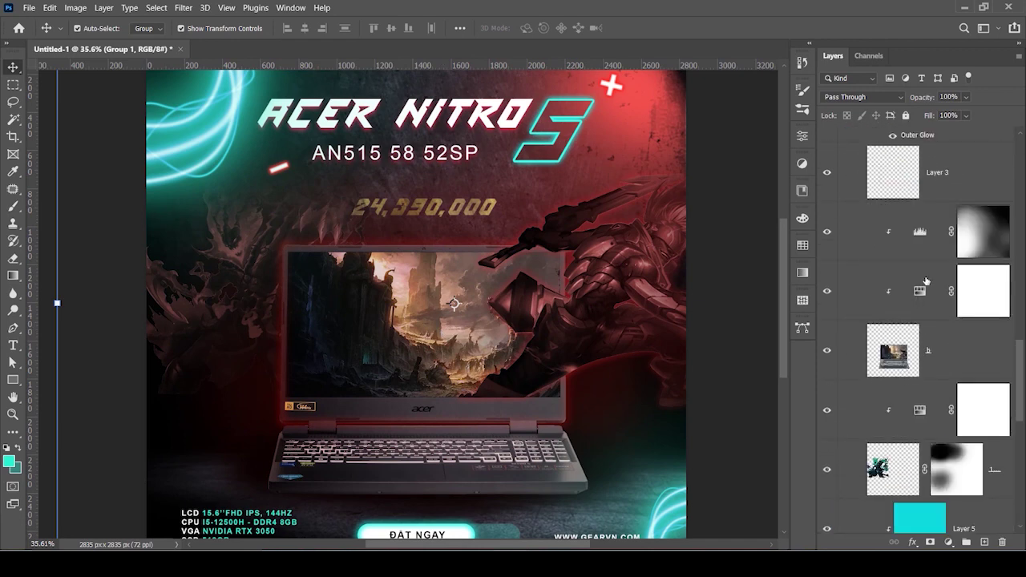
pyautogui.click(912, 178)
pyautogui.write('100')
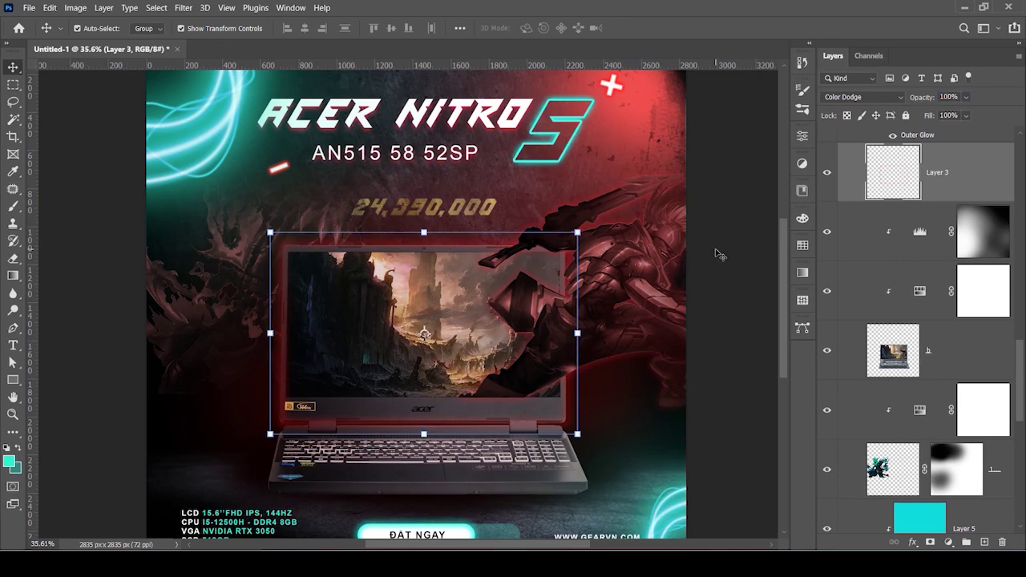
pyautogui.click(719, 254)
pyautogui.scroll(3, 425, 465)
pyautogui.scroll(5, 914, 264)
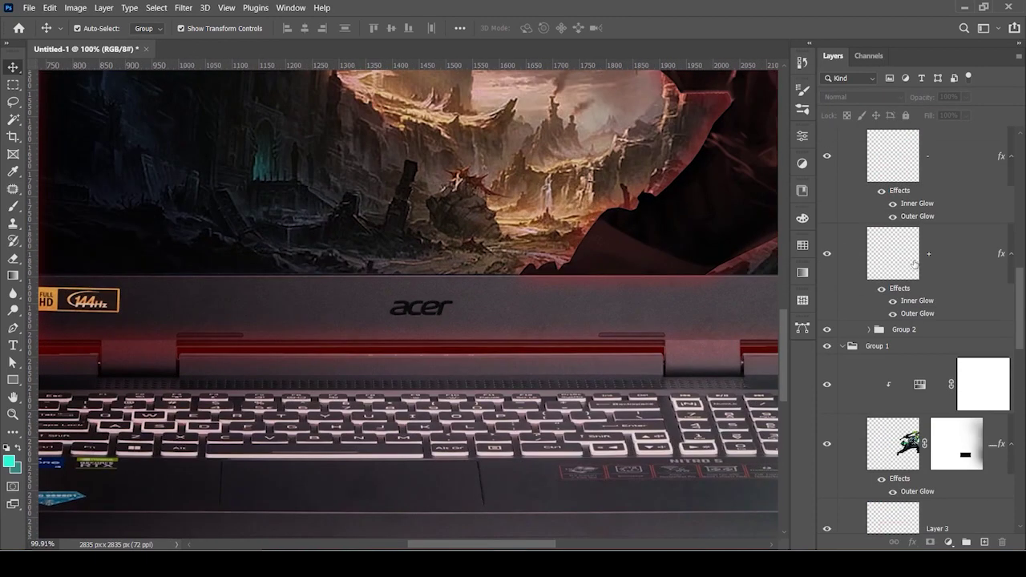
# - Magic Wand-select the acer lettering and fill it white on a new Layer 8
pyautogui.scroll(-5, 915, 263)
pyautogui.click(895, 473)
pyautogui.scroll(3, 349, 325)
pyautogui.scroll(2, 374, 318)
pyautogui.press('w')
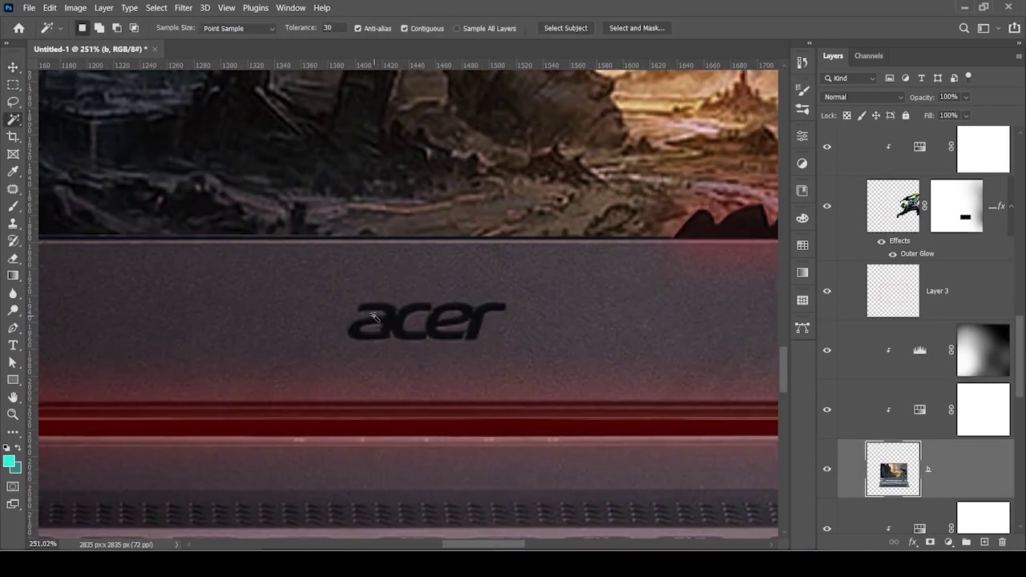
pyautogui.click(389, 318)
pyautogui.scroll(-2, 465, 309)
pyautogui.scroll(3, 922, 360)
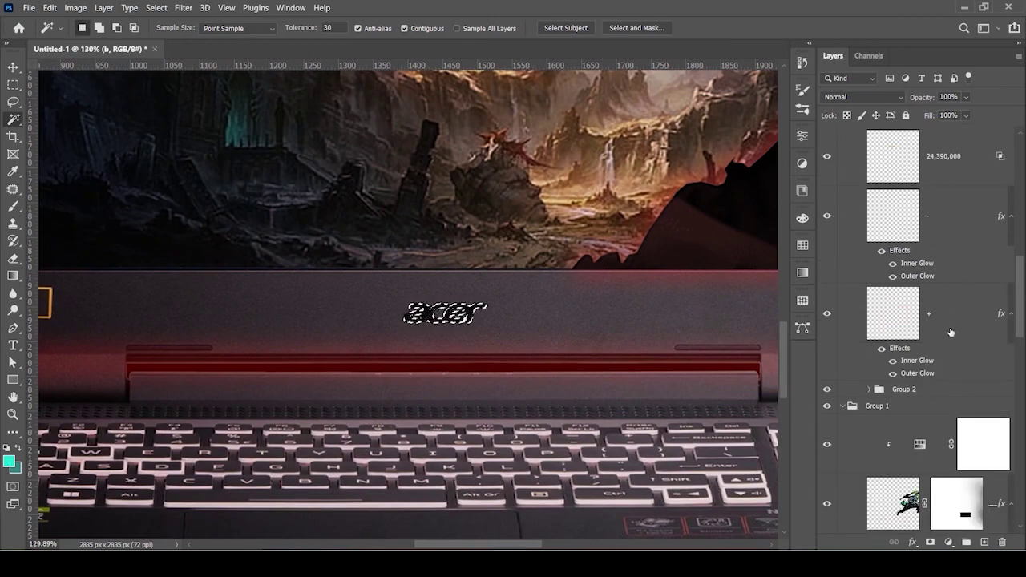
pyautogui.click(949, 445)
pyautogui.click(985, 542)
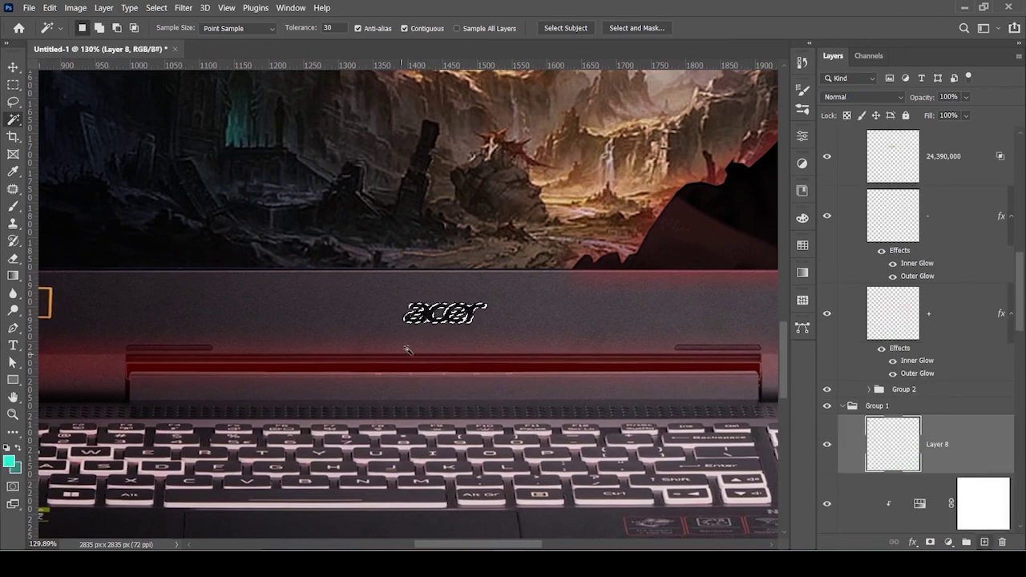
pyautogui.press('d')
pyautogui.press('x')
pyautogui.hotkey('alt', 'BackSpace')
pyautogui.hotkey('ctrl', 'd')
# - Give Layer 8 a tight red Outer Glow
pyautogui.doubleClick(953, 447)
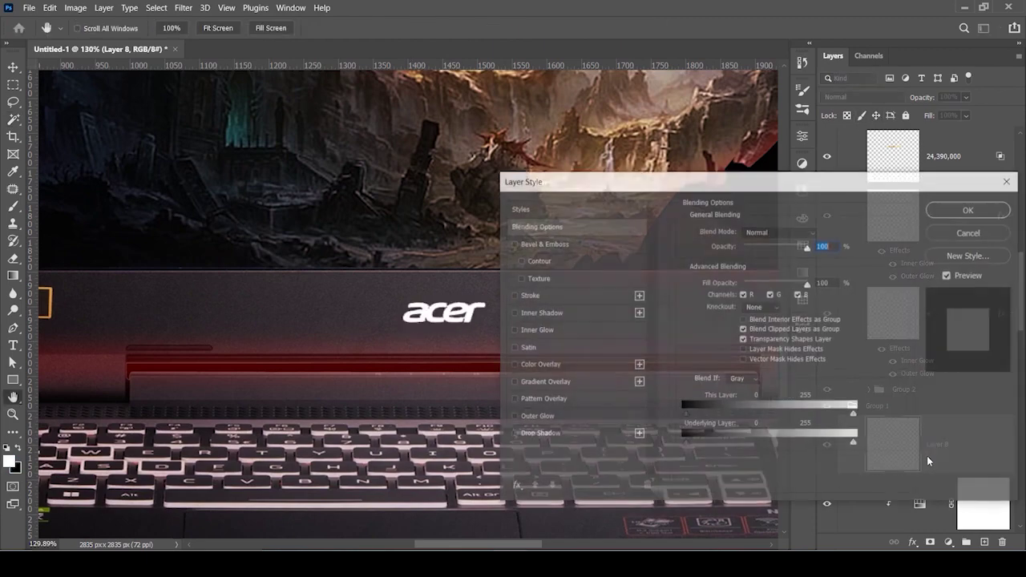
pyautogui.click(535, 417)
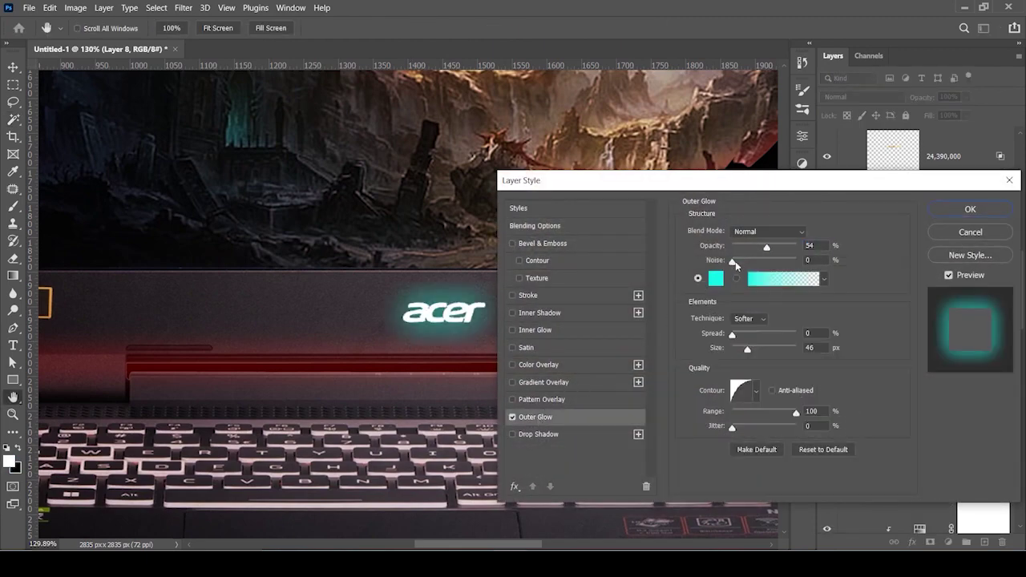
pyautogui.click(716, 278)
pyautogui.click(860, 139)
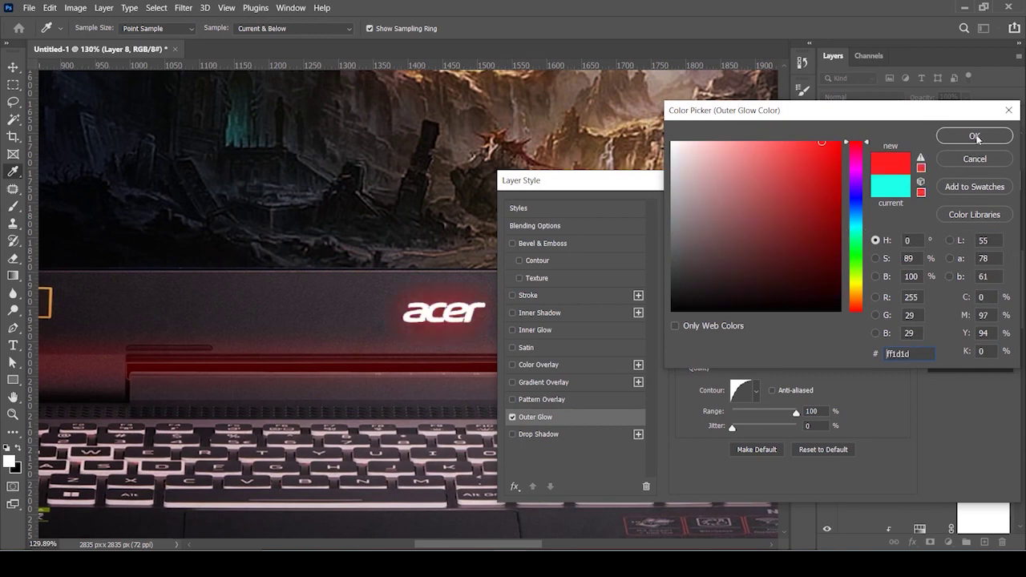
pyautogui.click(975, 137)
pyautogui.moveTo(743, 351); pyautogui.dragTo(738, 350)
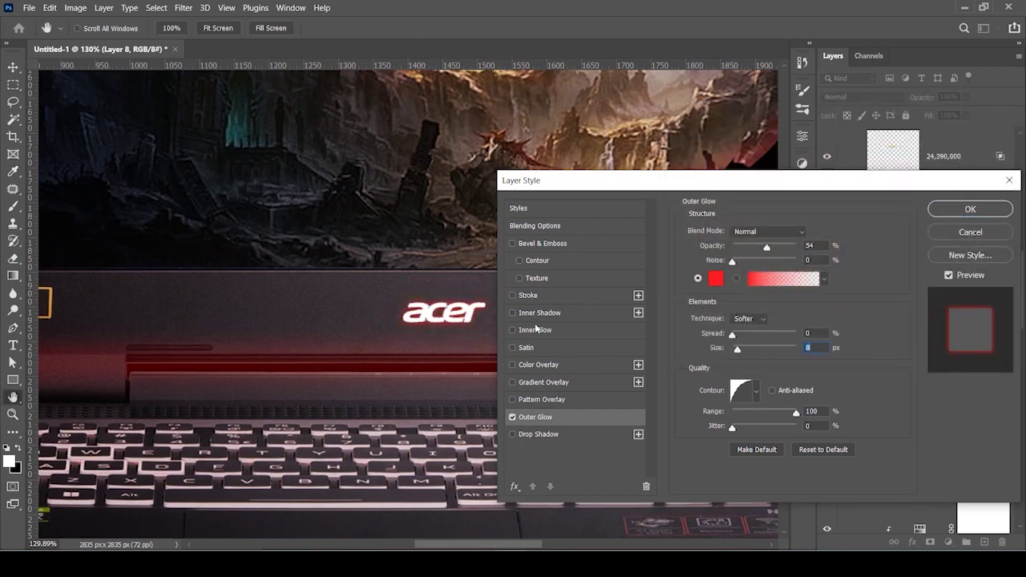
# - Add a thin ff1e1e red Inner Glow to Layer 8 and apply the layer style
pyautogui.click(535, 330)
pyautogui.click(716, 279)
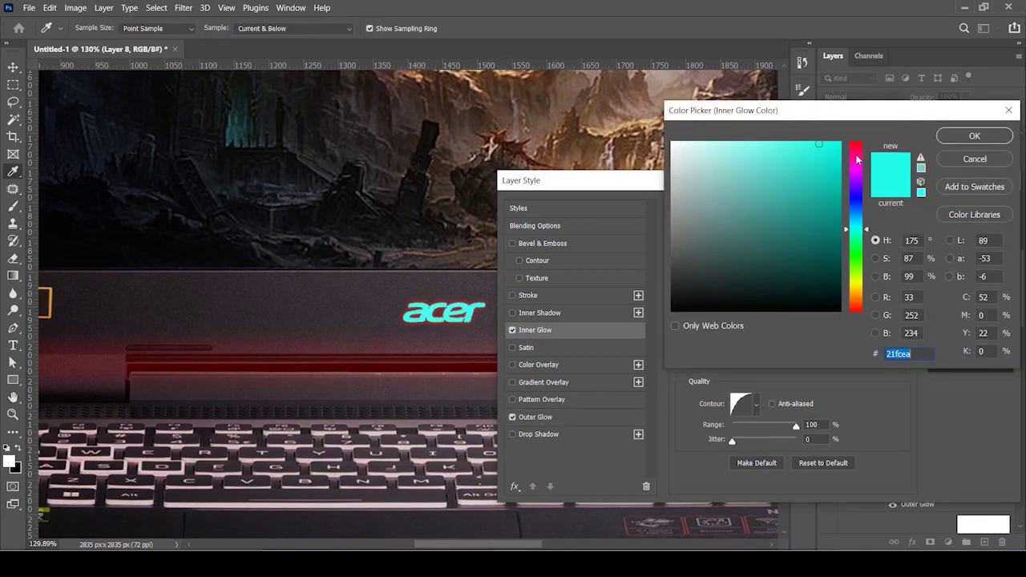
pyautogui.write('ff1e1e')
pyautogui.press('Return')
pyautogui.moveTo(745, 362); pyautogui.dragTo(733, 365)
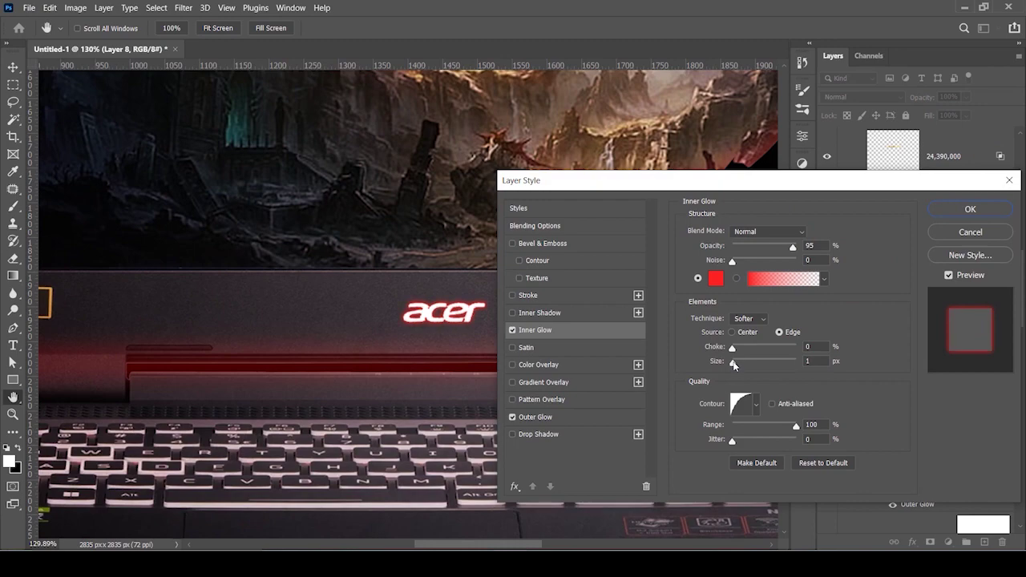
pyautogui.click(970, 209)
pyautogui.press('w')
pyautogui.scroll(-5, 455, 259)
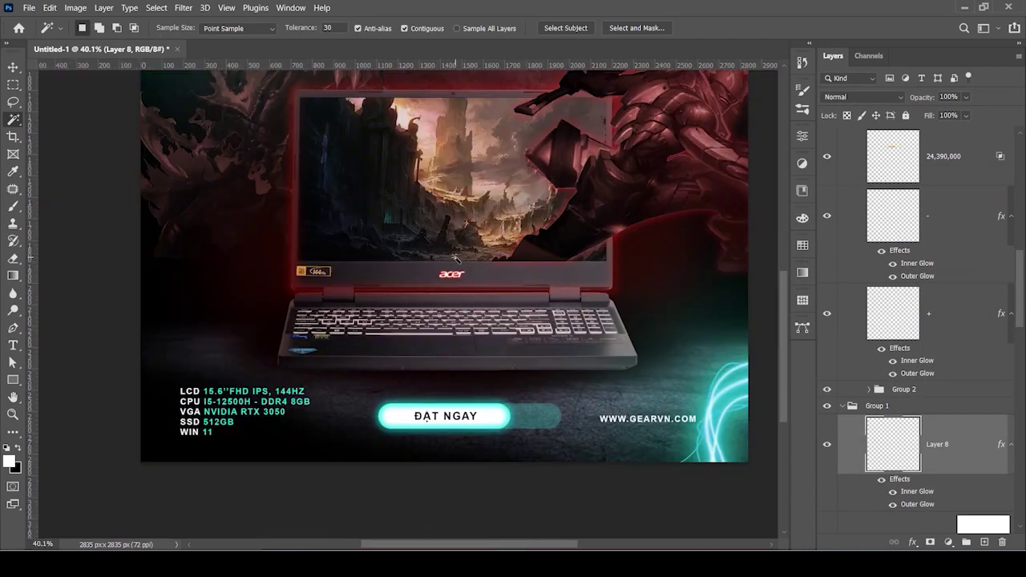
# - Raise the laptop group's Hue/Saturation 2 adjustment from 30% to 40% opacity
pyautogui.click(12, 67)
pyautogui.click(85, 158)
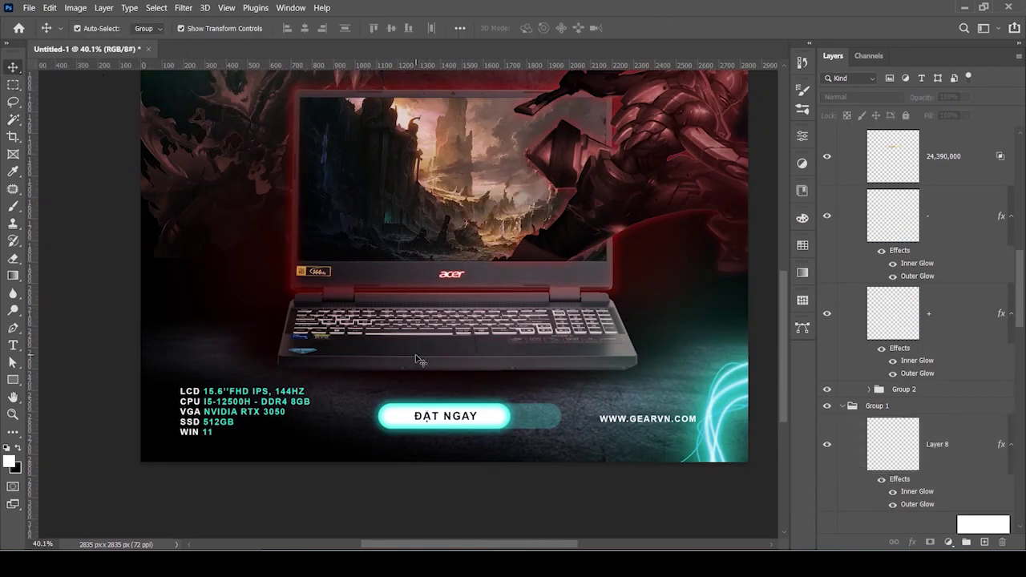
pyautogui.scroll(-1, 416, 359)
pyautogui.click(416, 359)
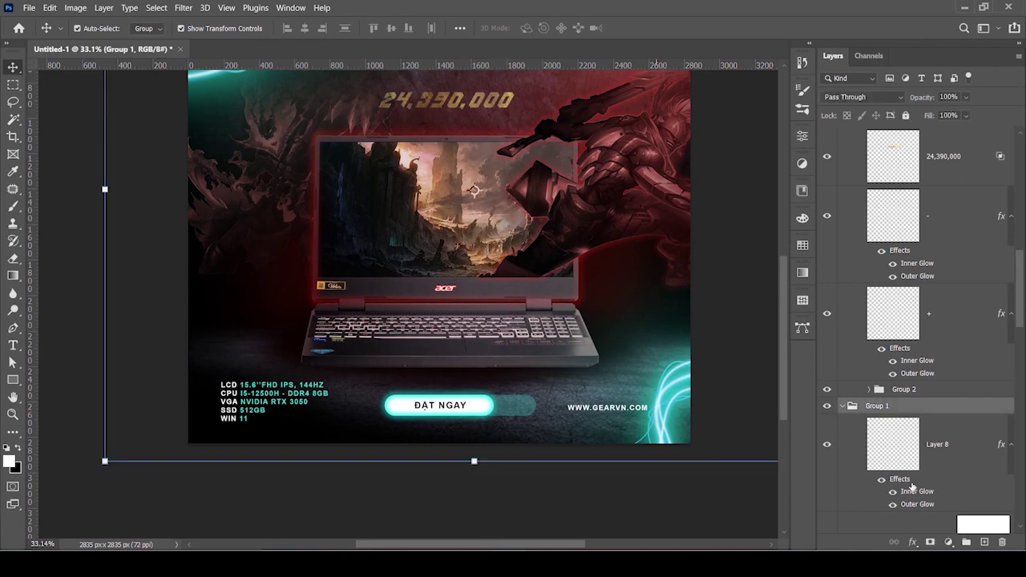
pyautogui.scroll(-5, 923, 287)
pyautogui.click(923, 463)
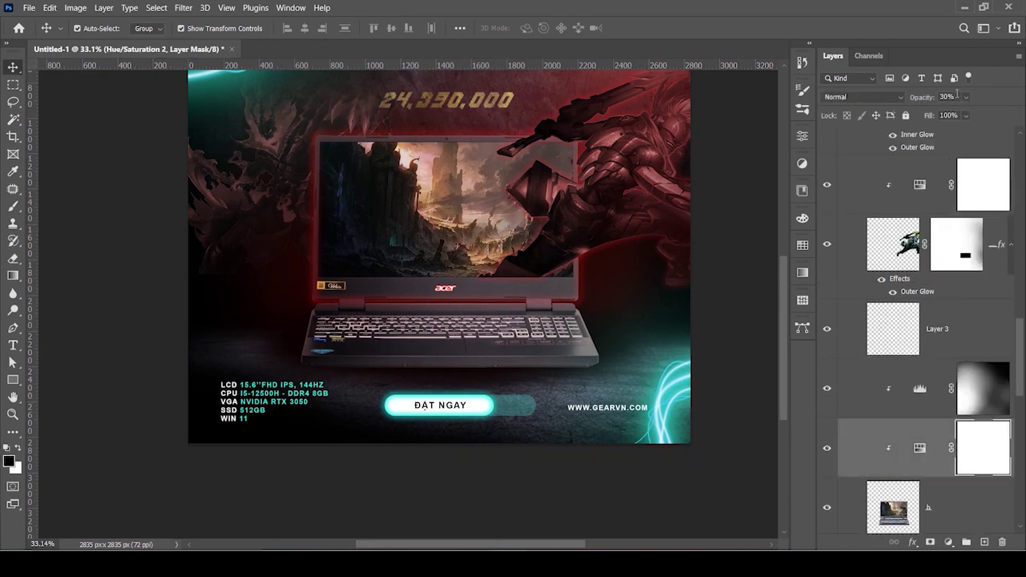
pyautogui.write('35')
pyautogui.write('40')
pyautogui.press('Return')
pyautogui.click(726, 220)
pyautogui.hotkey('ctrl', '0')
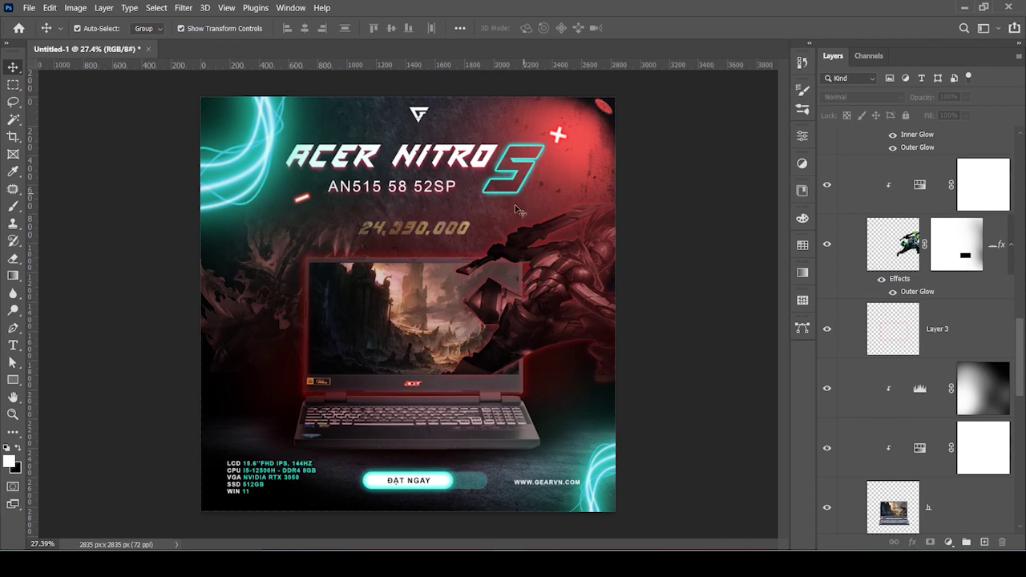
pyautogui.scroll(3, 432, 220)
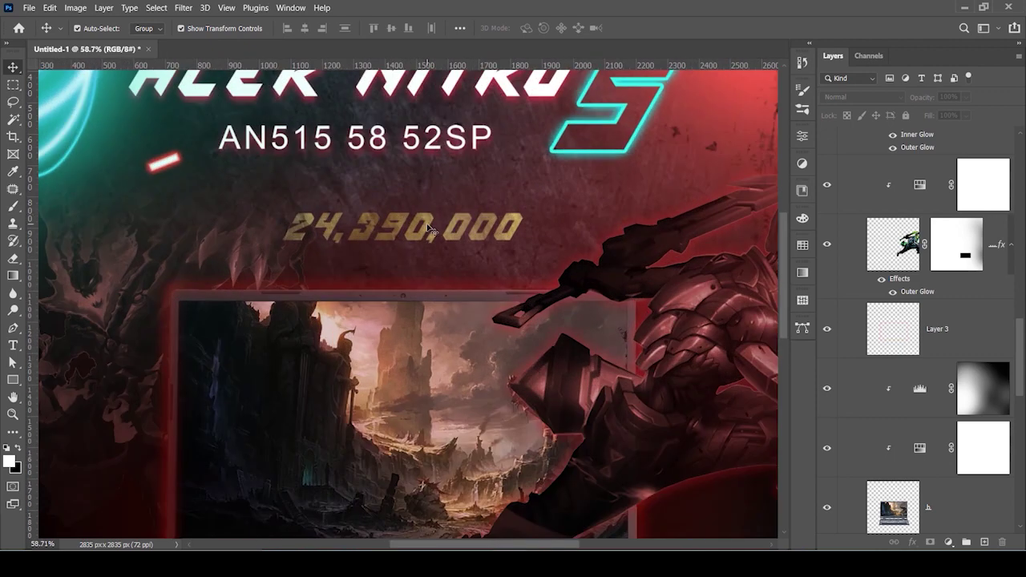
# - Add a Brightness/Contrast adjustment clipped to the 24,390,000 price layer, raising its brightness
pyautogui.click(432, 225)
pyautogui.scroll(-2, 972, 343)
pyautogui.scroll(2, 971, 344)
pyautogui.scroll(2, 946, 361)
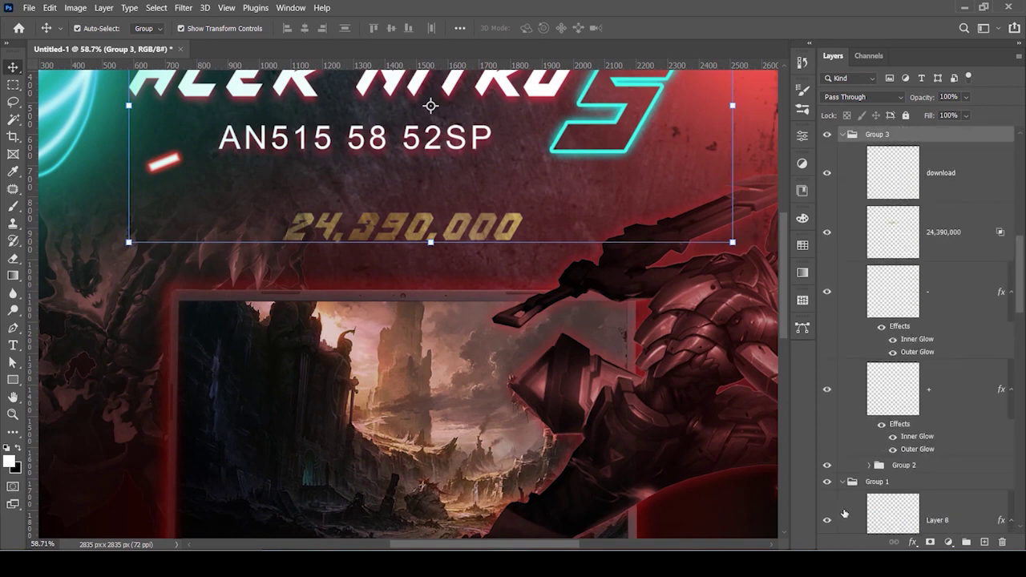
pyautogui.scroll(2, 947, 300)
pyautogui.click(948, 299)
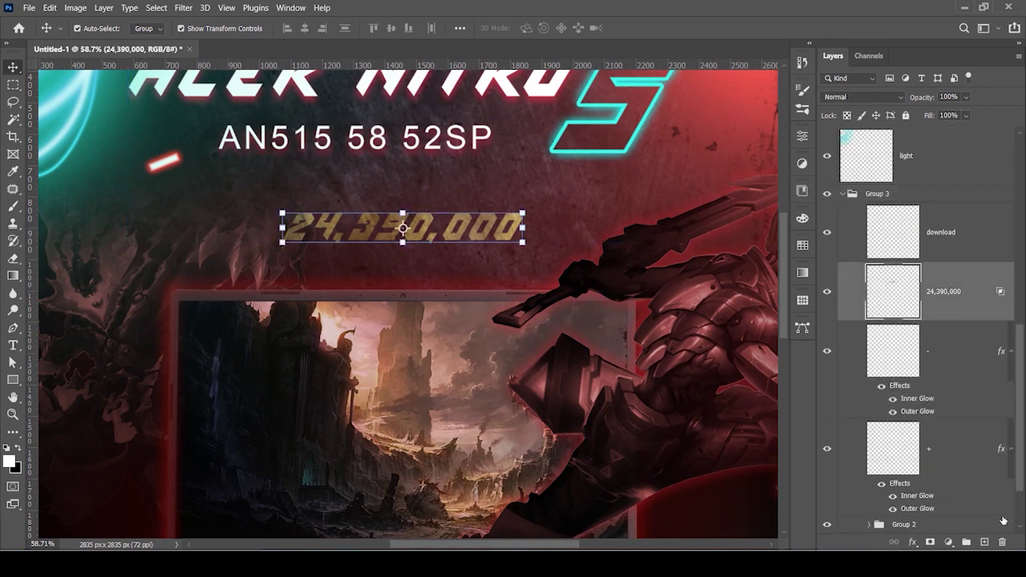
pyautogui.click(949, 542)
pyautogui.click(938, 350)
pyautogui.hotkey('ctrl', 'alt', 'g')
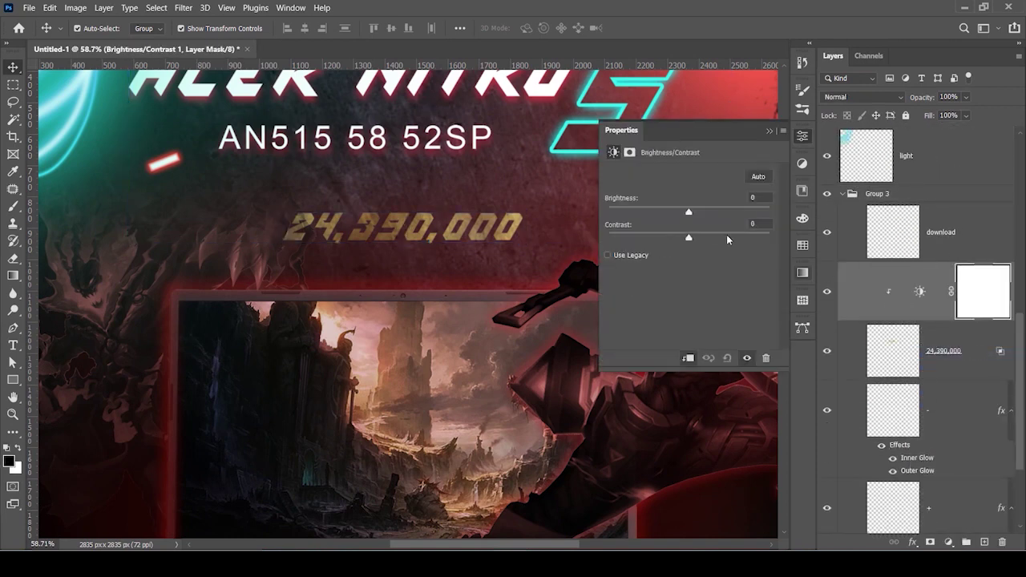
pyautogui.moveTo(689, 211)
pyautogui.mouseDown()
pyautogui.moveTo(709, 212)
pyautogui.moveTo(721, 238)
pyautogui.mouseUp()
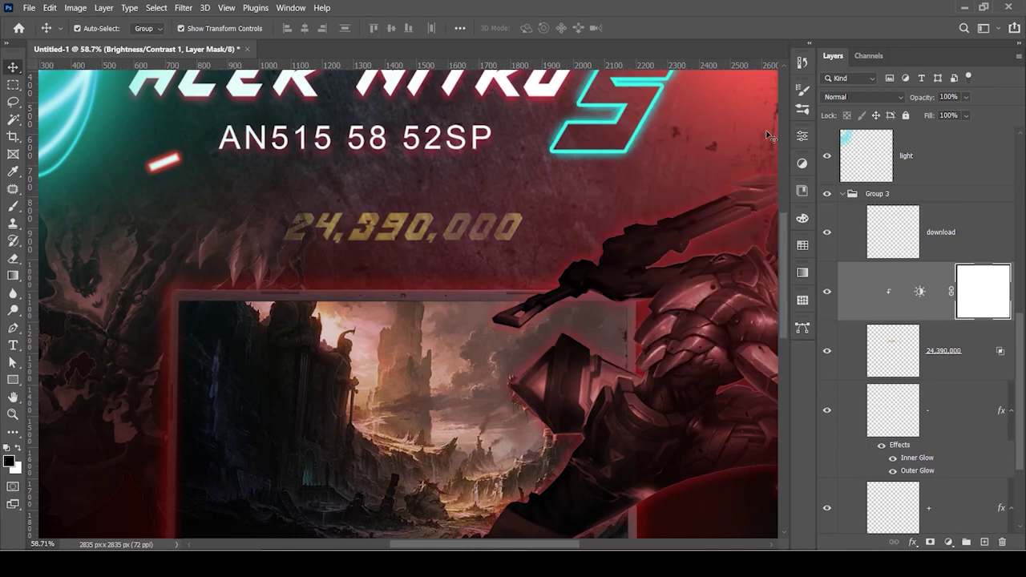
pyautogui.click(920, 292)
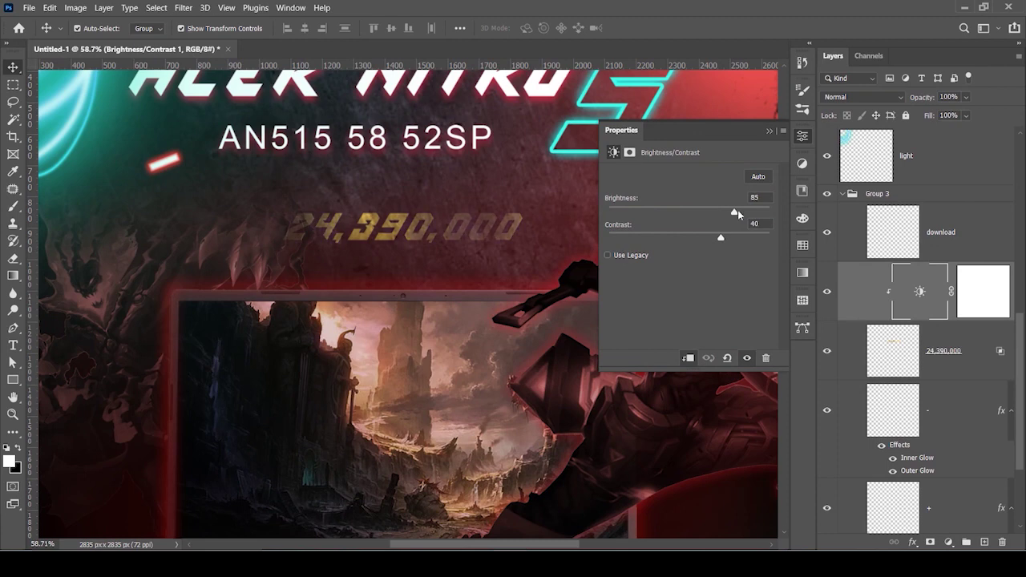
pyautogui.click(802, 137)
# - Set the price layer's Blend If This Layer sliders to 74/241 to blend out dark tones
pyautogui.click(986, 350)
pyautogui.doubleClick(986, 351)
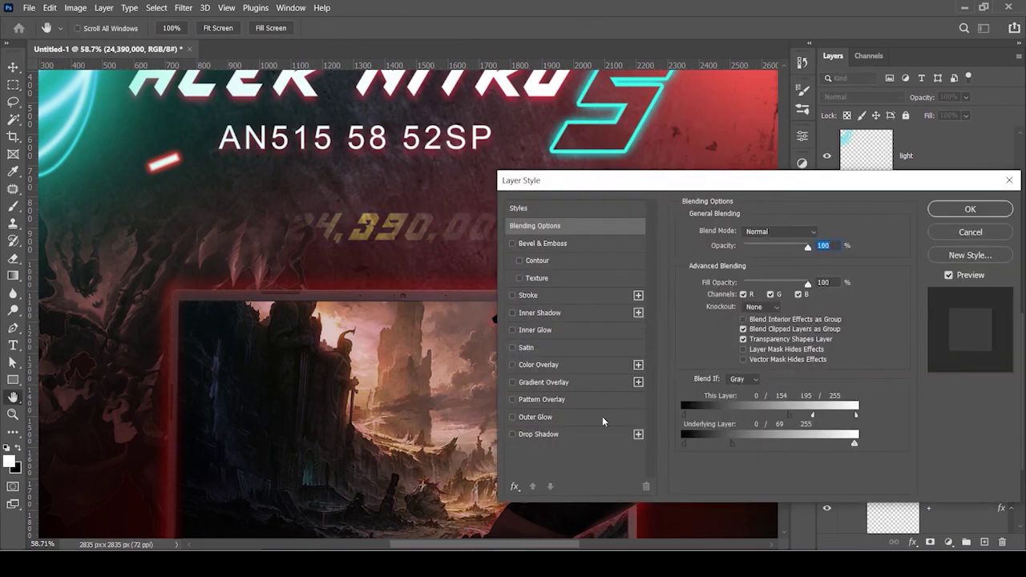
pyautogui.moveTo(788, 414); pyautogui.dragTo(733, 414)
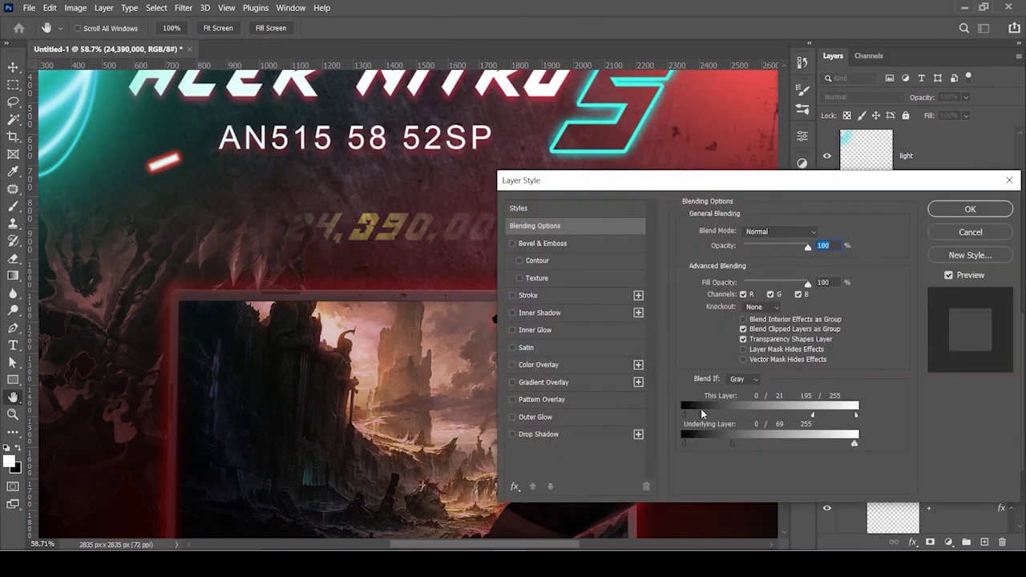
pyautogui.moveTo(812, 415); pyautogui.dragTo(842, 415)
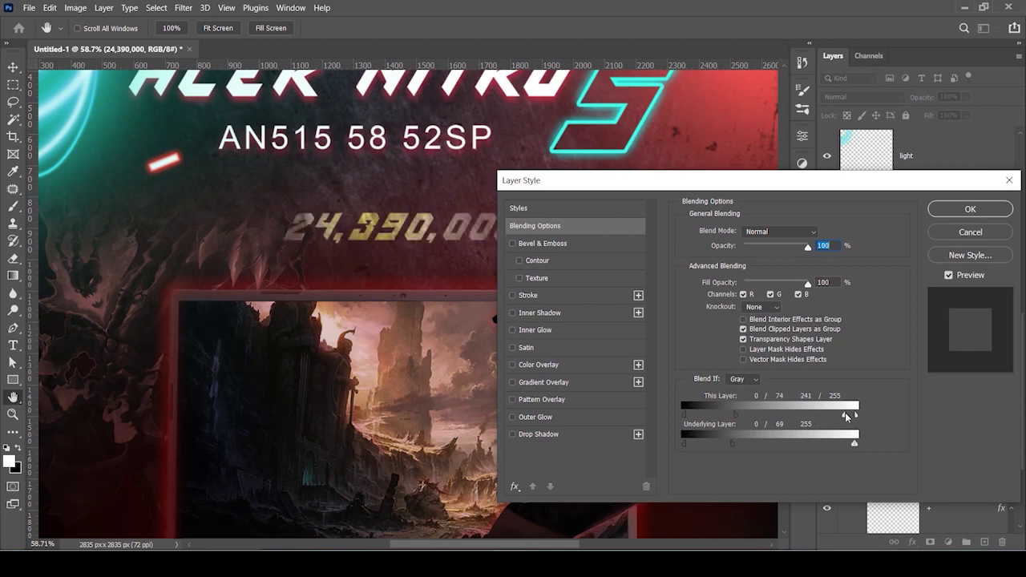
pyautogui.moveTo(778, 192); pyautogui.dragTo(850, 146)
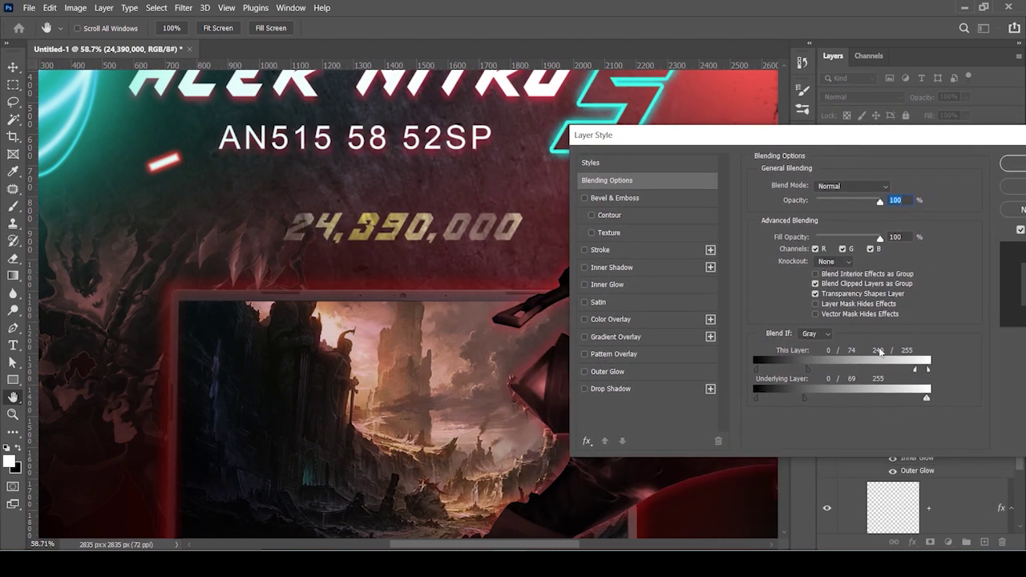
pyautogui.click(1015, 166)
# - Set the price's Brightness/Contrast adjustment to Brightness 55 and Contrast -5
pyautogui.click(919, 291)
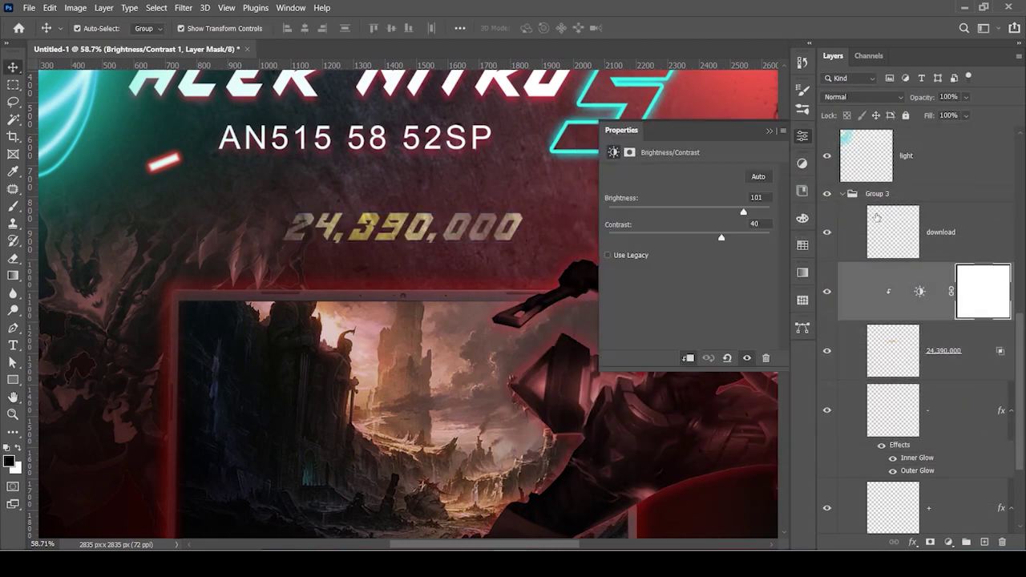
pyautogui.moveTo(744, 213); pyautogui.dragTo(719, 217)
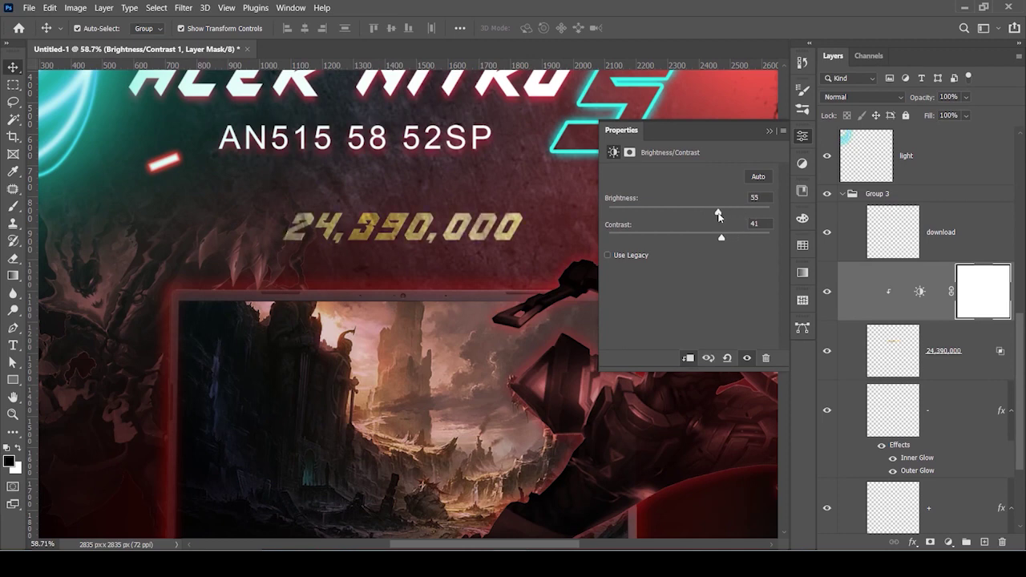
pyautogui.moveTo(721, 239); pyautogui.dragTo(681, 239)
# - Select all design layers above Background and group them into Group 4
pyautogui.click(769, 130)
pyautogui.hotkey('ctrl', '0')
pyautogui.scroll(-2, 395, 282)
pyautogui.click(930, 172)
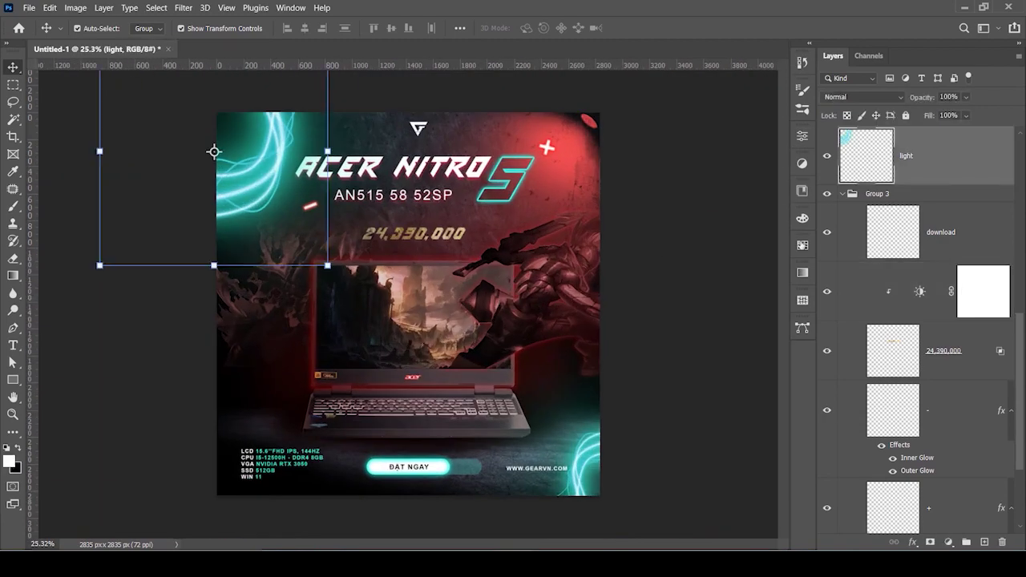
pyautogui.click(643, 360)
pyautogui.scroll(1, 642, 361)
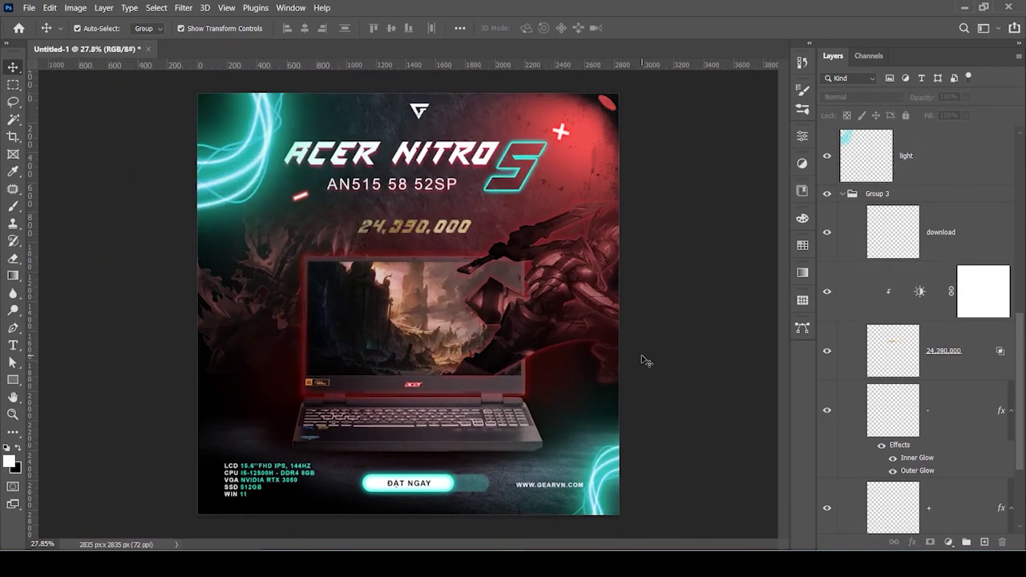
pyautogui.click(954, 158)
pyautogui.scroll(3, 950, 165)
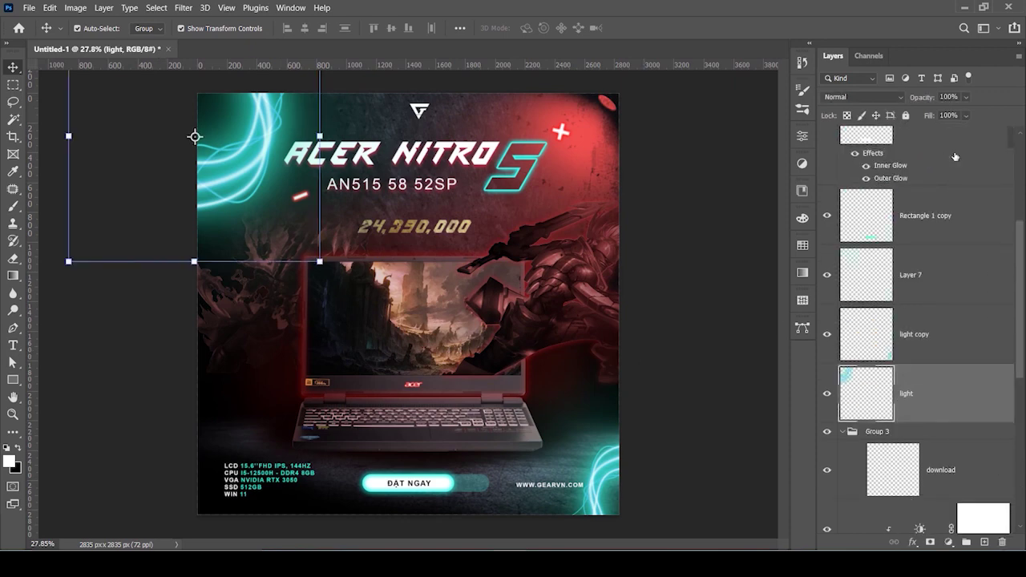
pyautogui.scroll(3, 945, 172)
pyautogui.click(946, 172)
pyautogui.scroll(-10, 945, 172)
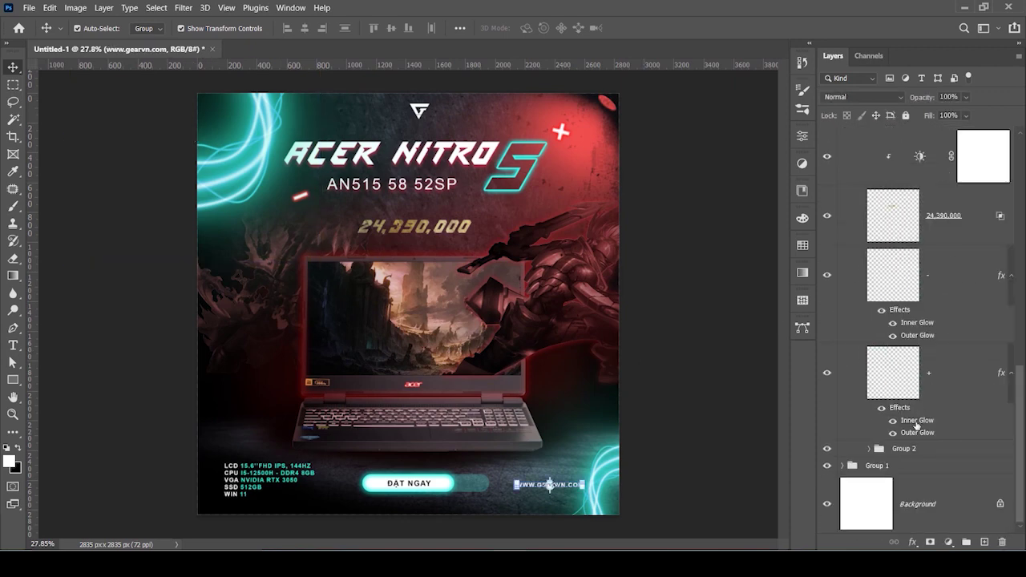
pyautogui.keyDown('shift'); pyautogui.click(907, 465); pyautogui.keyUp('shift')
# - Stamp a merged copy of the visible design onto a new Layer 9 above Group 4
pyautogui.click(966, 542)
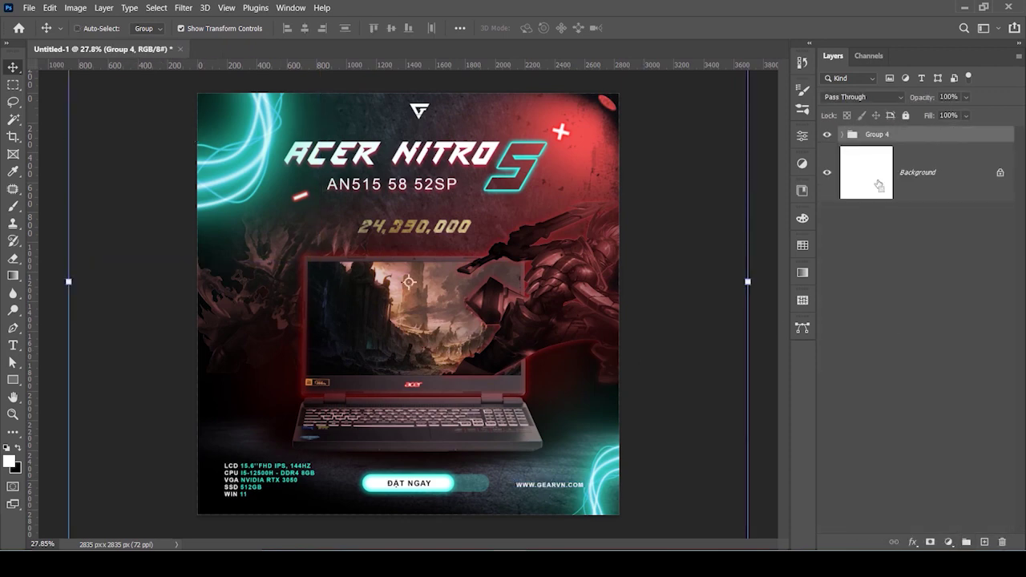
pyautogui.hotkey('ctrl', 'shift', 'alt', 'n')
pyautogui.hotkey('ctrl', 'shift', 'alt', 'e')
pyautogui.click(183, 7)
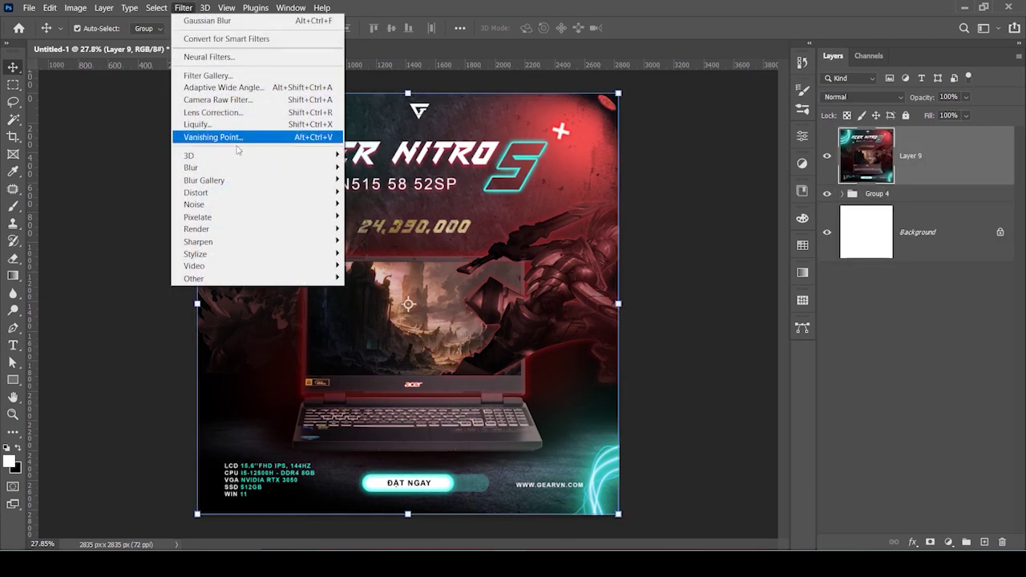
# - Apply the Camera Raw Filter to Layer 9 with Detail Sharpening around 17
pyautogui.click(241, 99)
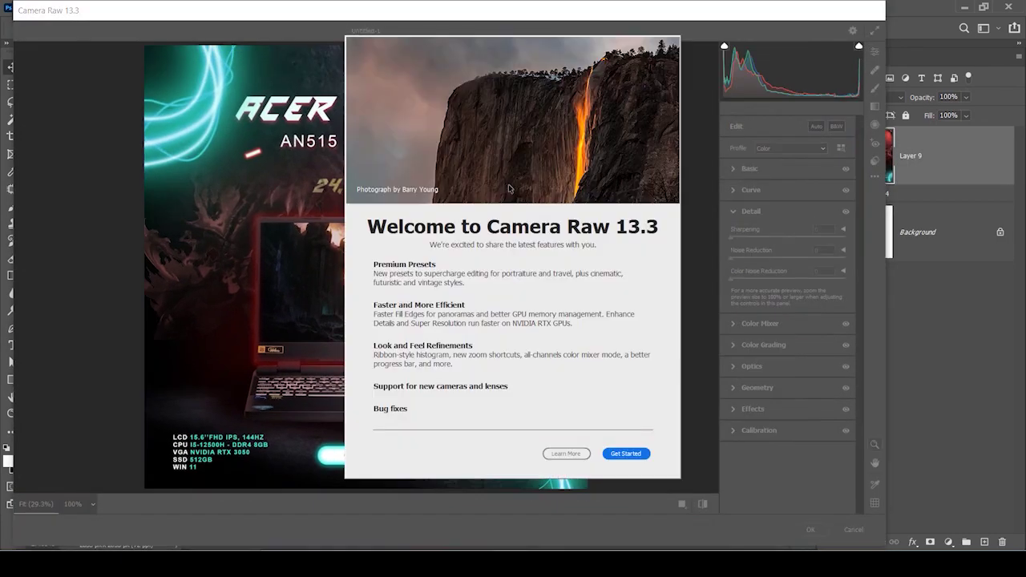
pyautogui.click(624, 453)
pyautogui.moveTo(732, 238)
pyautogui.mouseDown()
pyautogui.moveTo(774, 237)
pyautogui.moveTo(742, 239)
pyautogui.mouseUp()
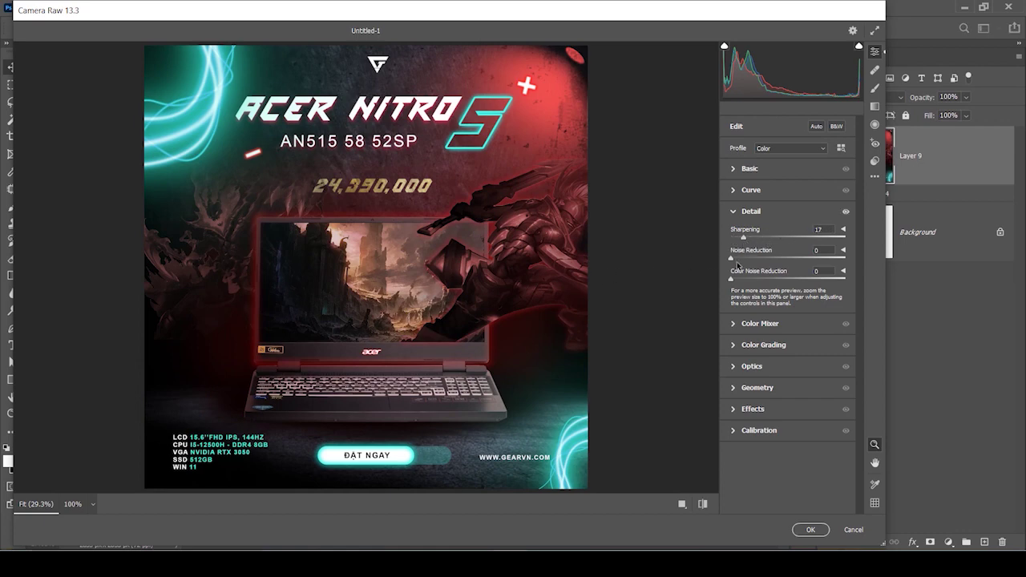
pyautogui.moveTo(742, 238)
pyautogui.mouseDown()
pyautogui.moveTo(759, 259)
pyautogui.moveTo(779, 259)
pyautogui.moveTo(738, 265)
pyautogui.mouseUp()
pyautogui.click(736, 211)
# - Grade with Temperature -10, Tint +2 and Contrast +15, then apply the Camera Raw filter
pyautogui.click(733, 169)
pyautogui.moveTo(789, 213); pyautogui.dragTo(784, 213)
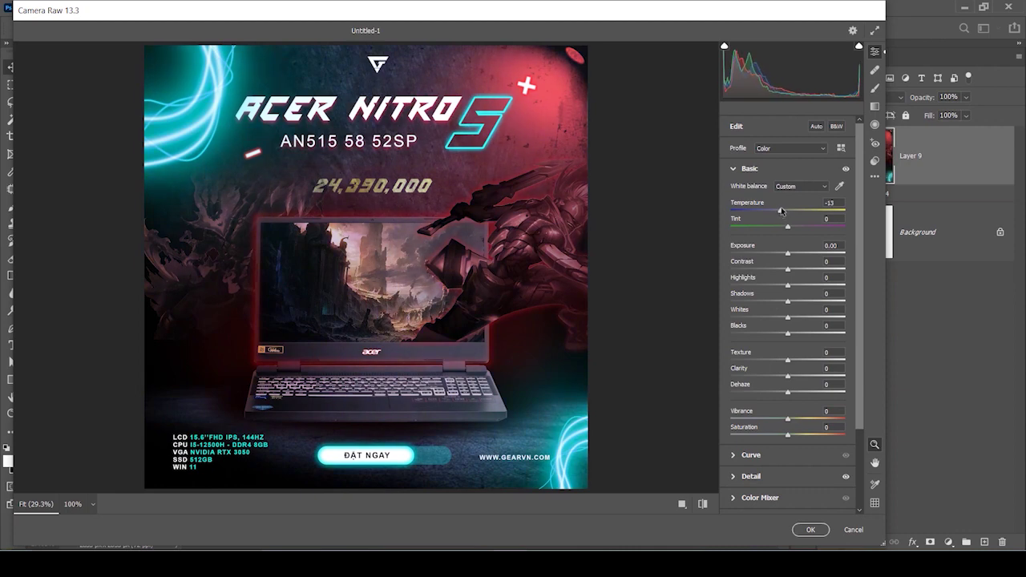
pyautogui.moveTo(784, 209); pyautogui.dragTo(777, 229)
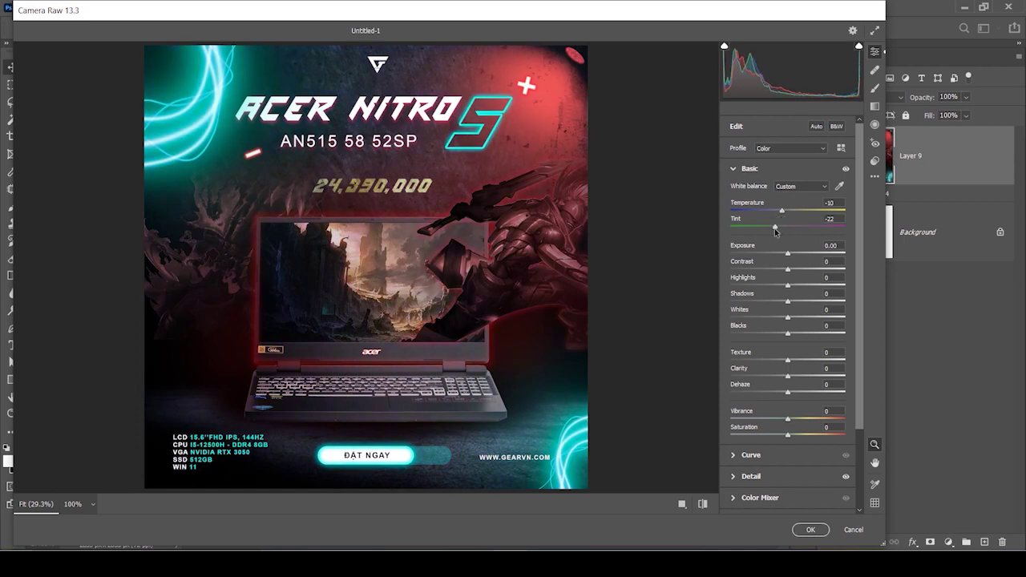
pyautogui.moveTo(777, 232); pyautogui.dragTo(790, 229)
pyautogui.moveTo(789, 270); pyautogui.dragTo(799, 271)
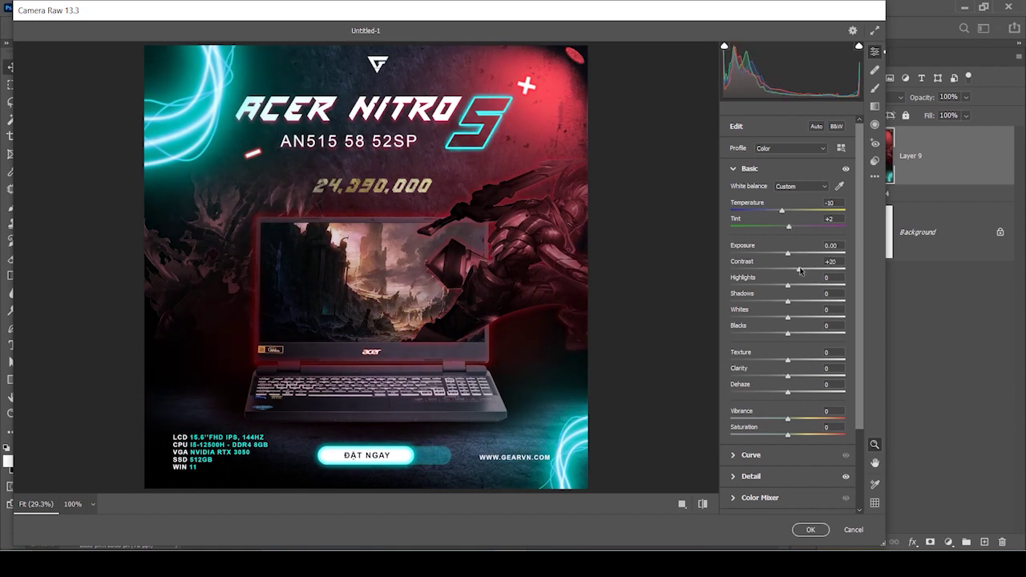
pyautogui.moveTo(799, 270); pyautogui.dragTo(796, 271)
pyautogui.click(810, 531)
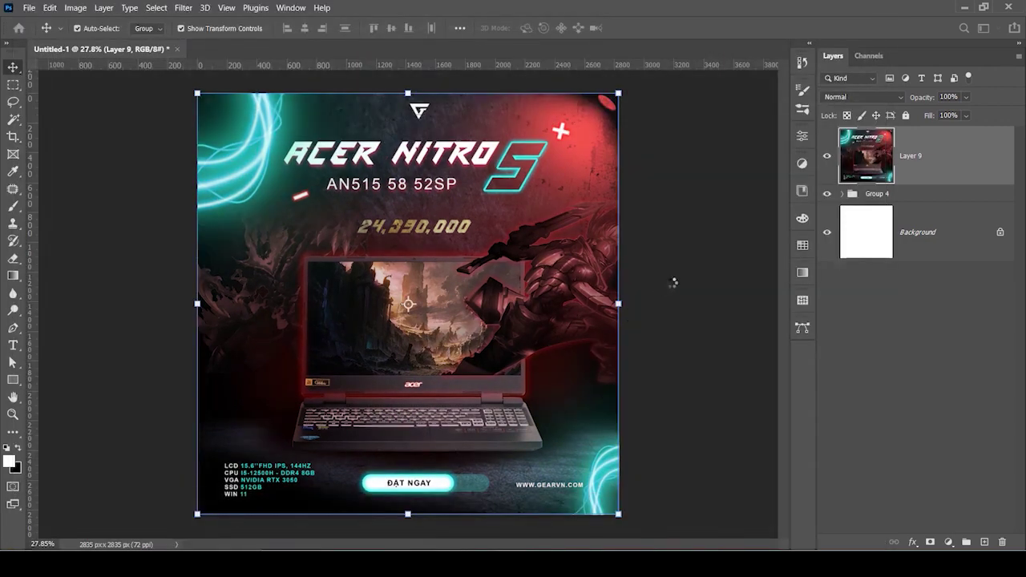
pyautogui.scroll(1, 676, 288)
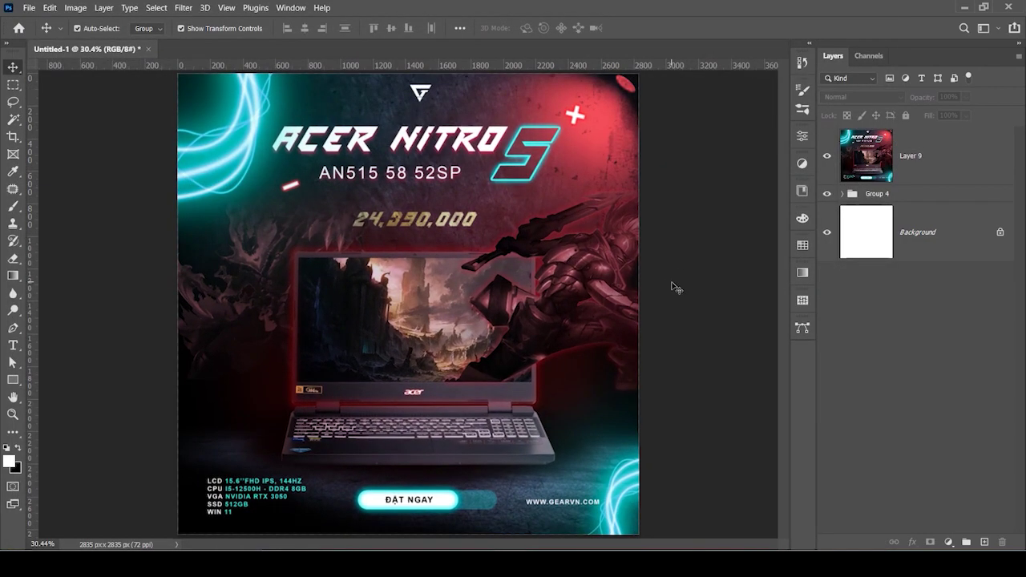